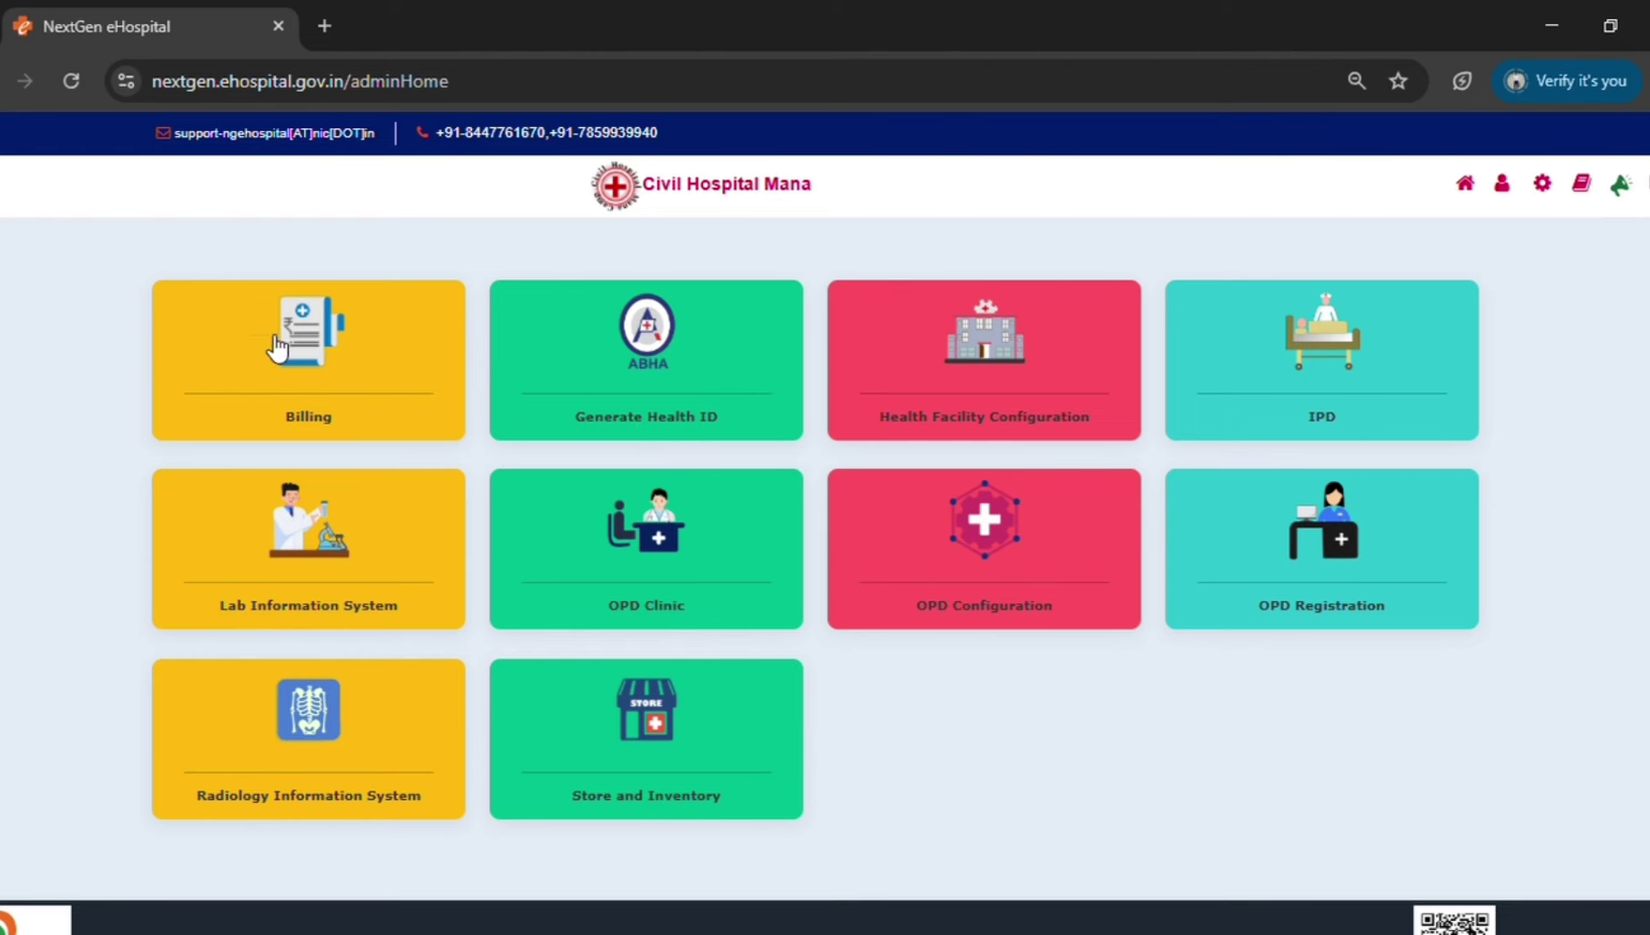
left_click(370, 386)
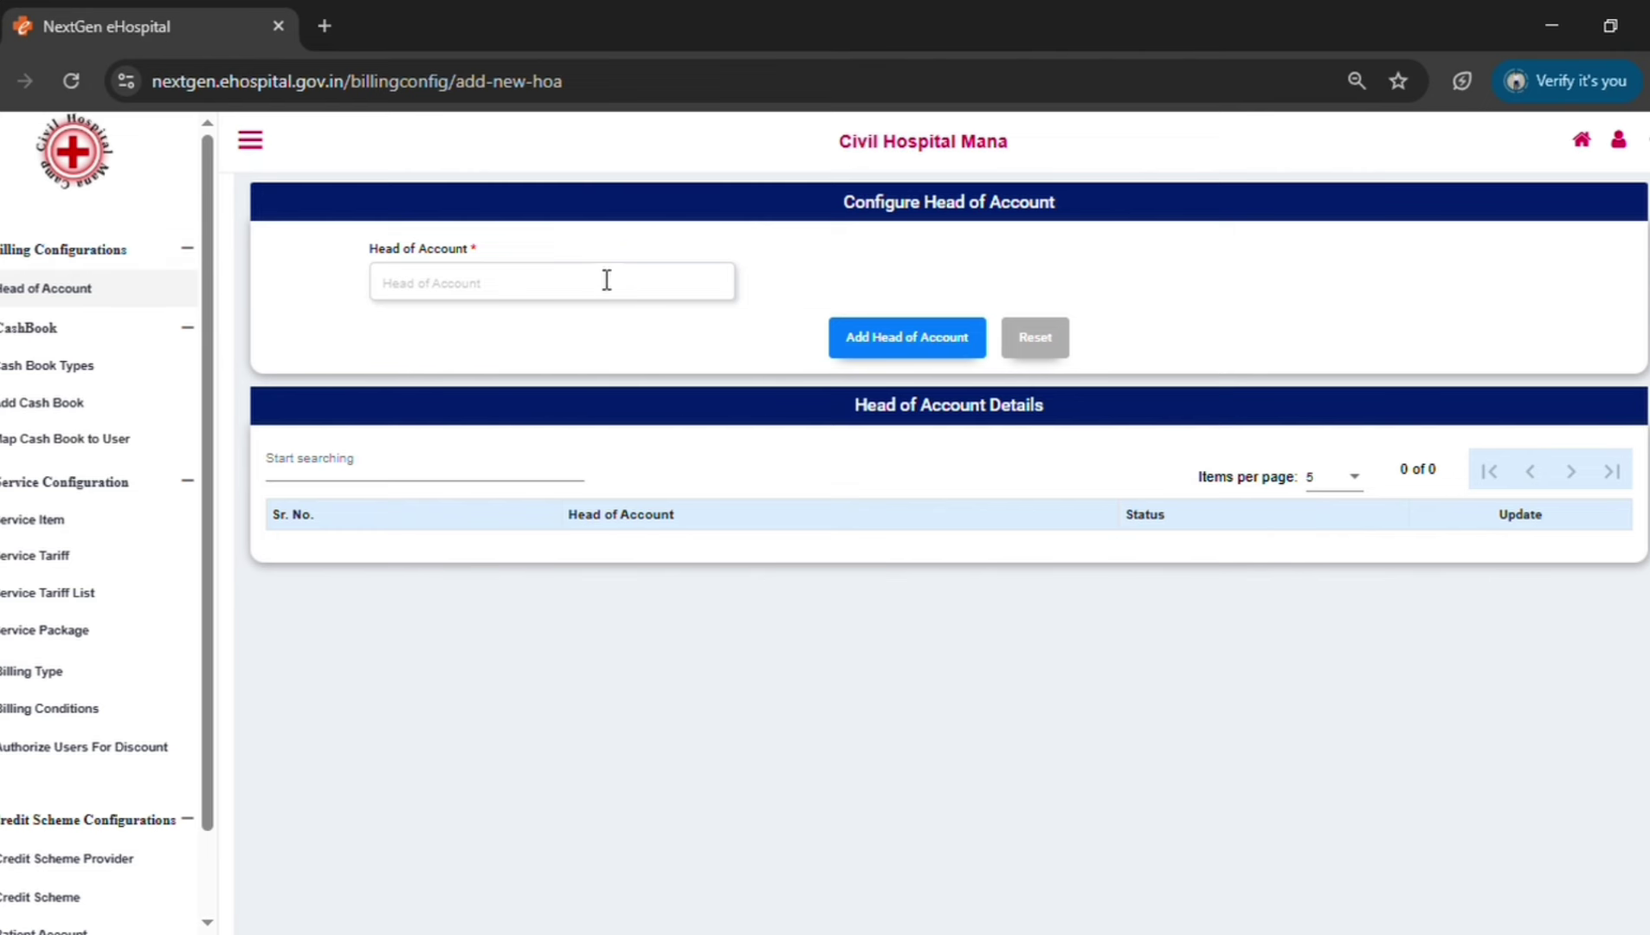
left_click(447, 299)
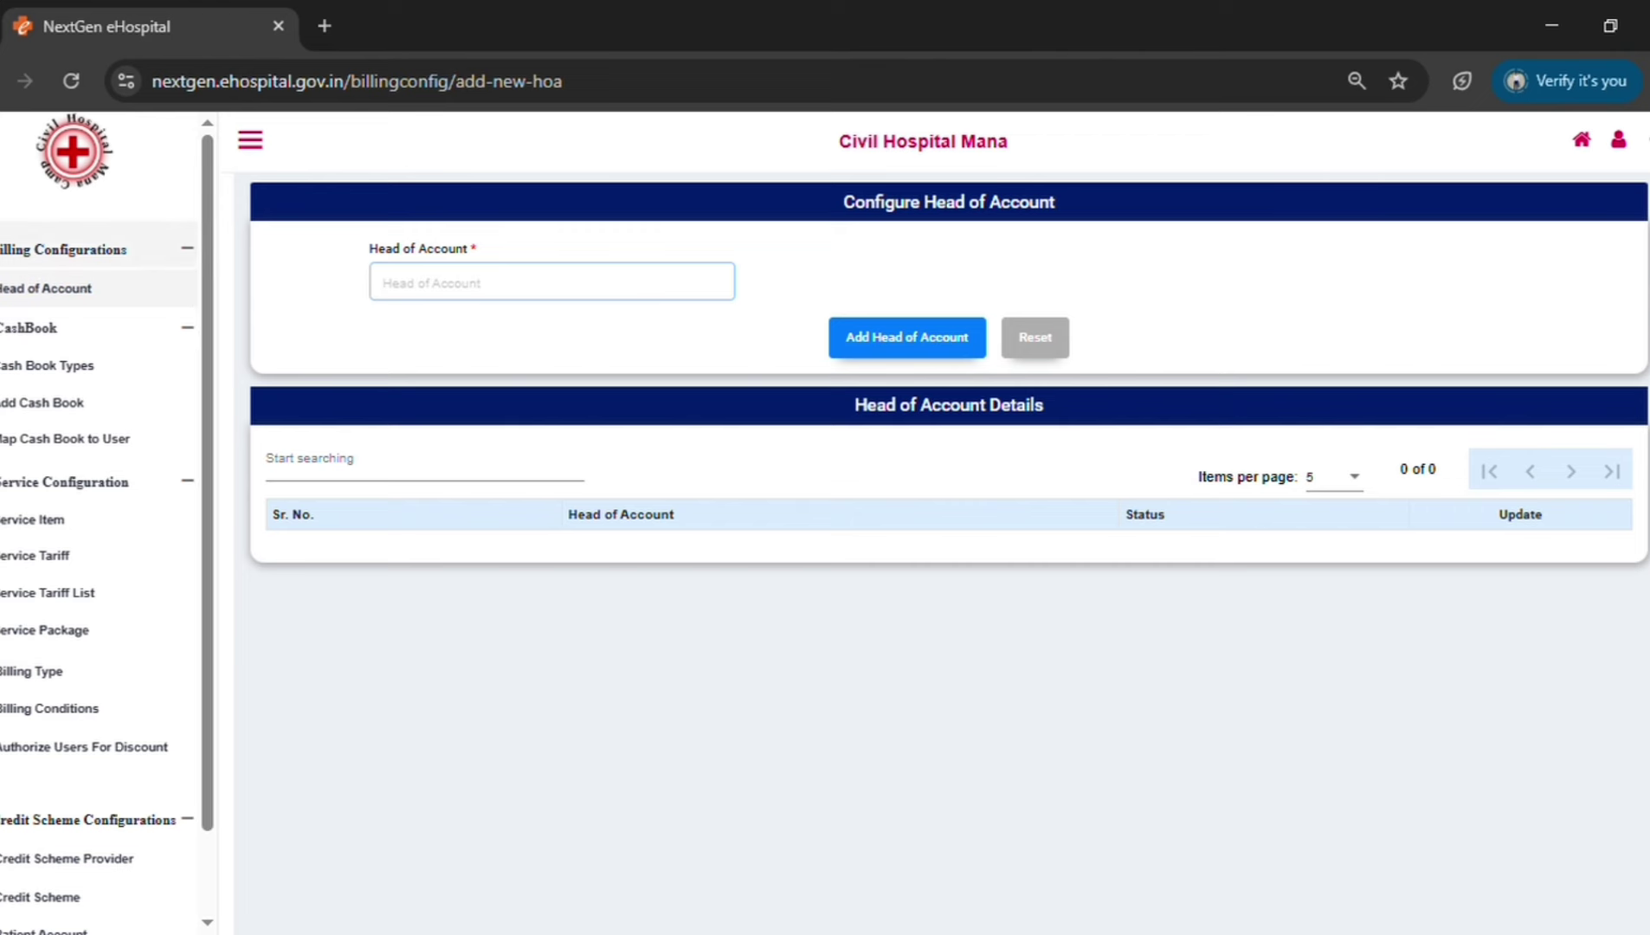
triple_click(95, 299)
left_click(428, 295)
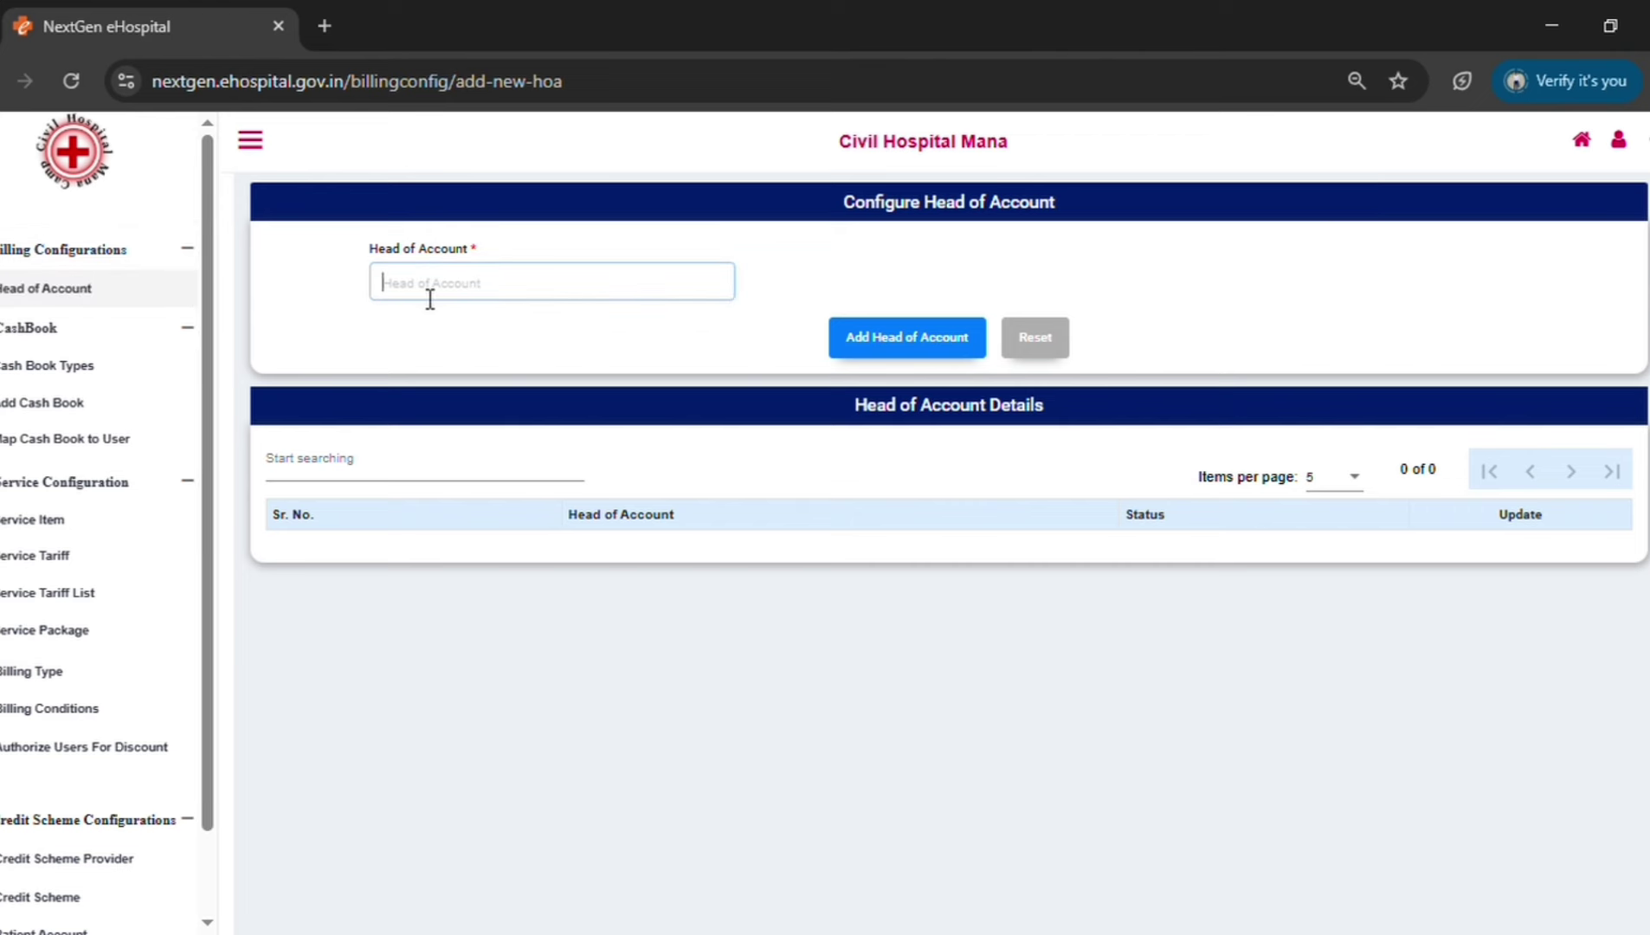
type("JEEWAN DEEP")
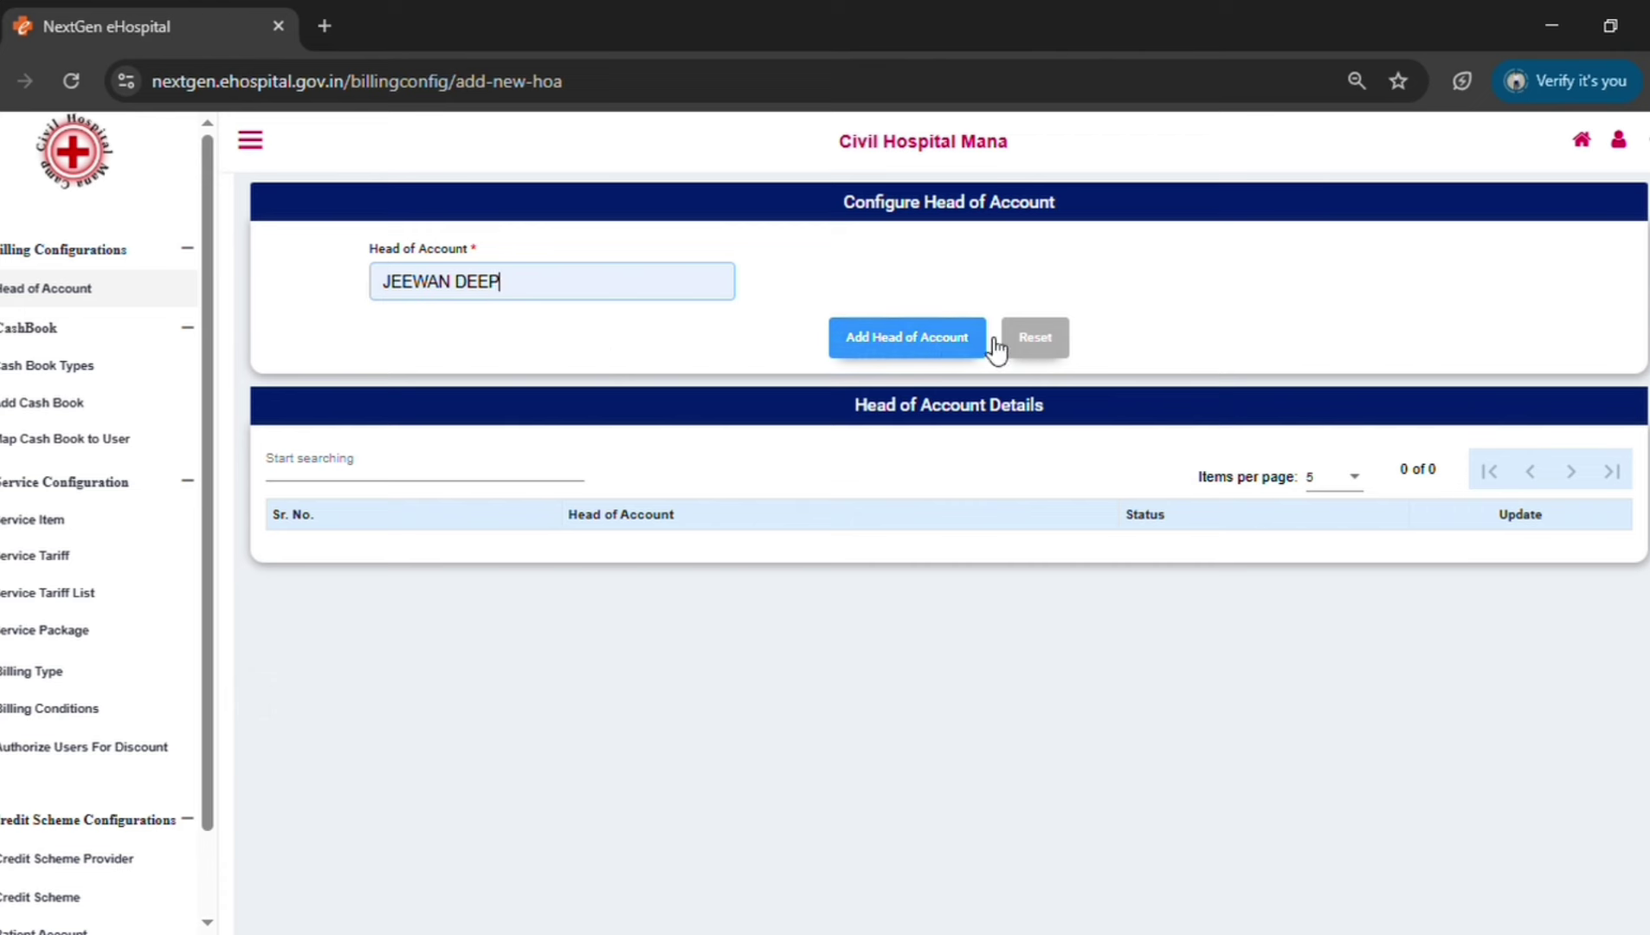
left_click(957, 346)
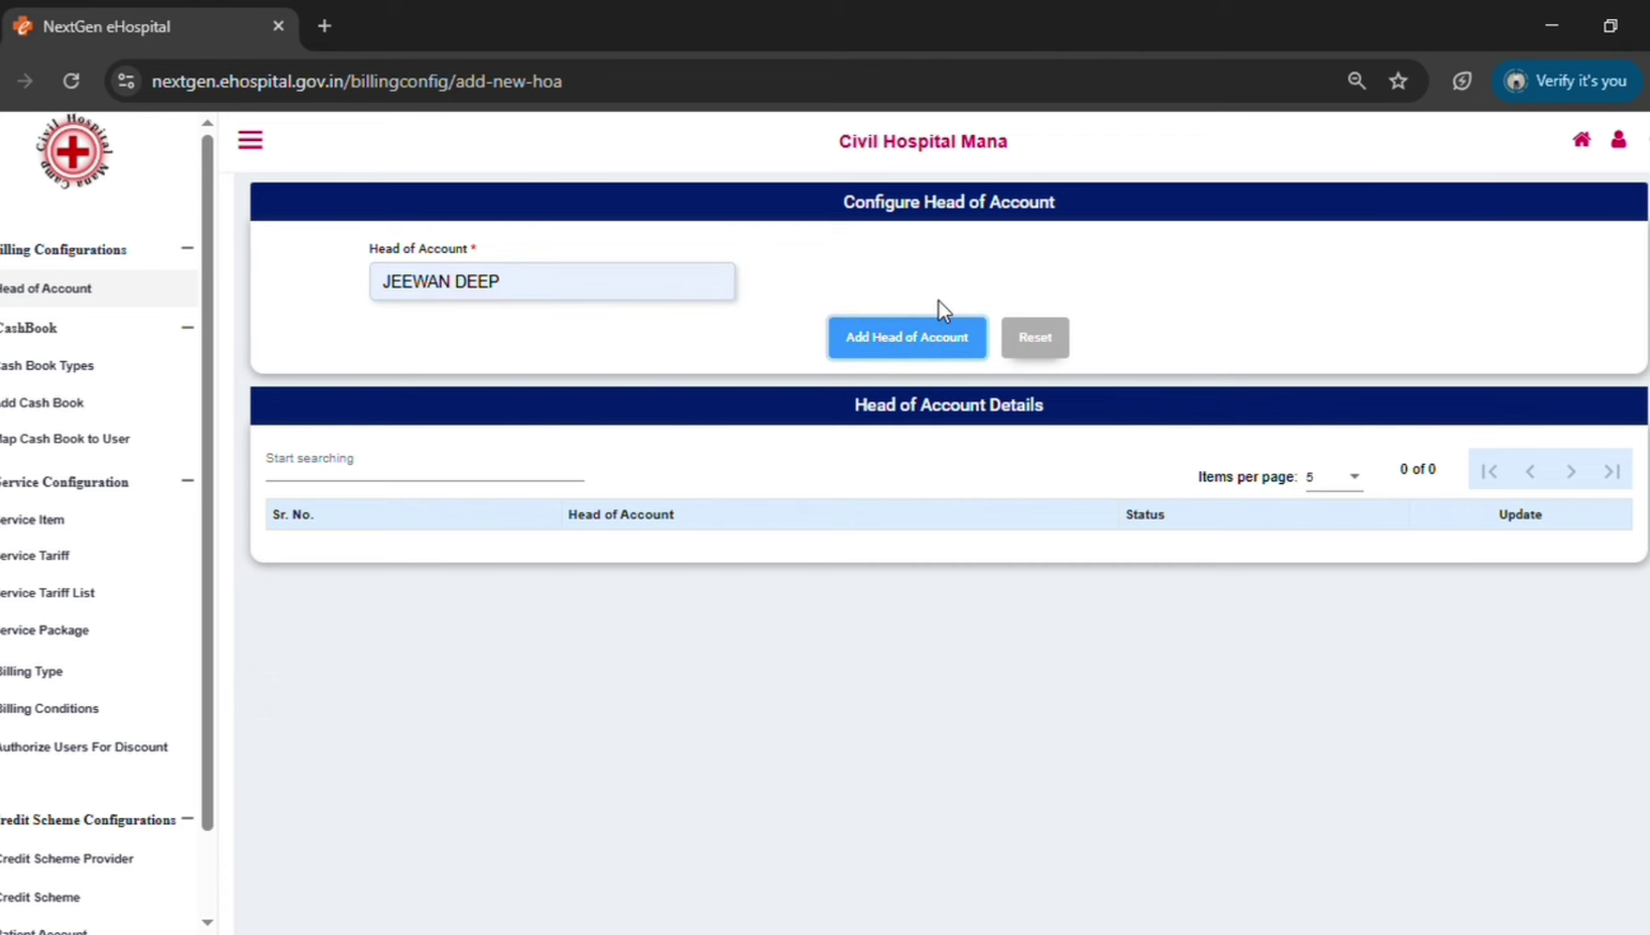
left_click(1057, 246)
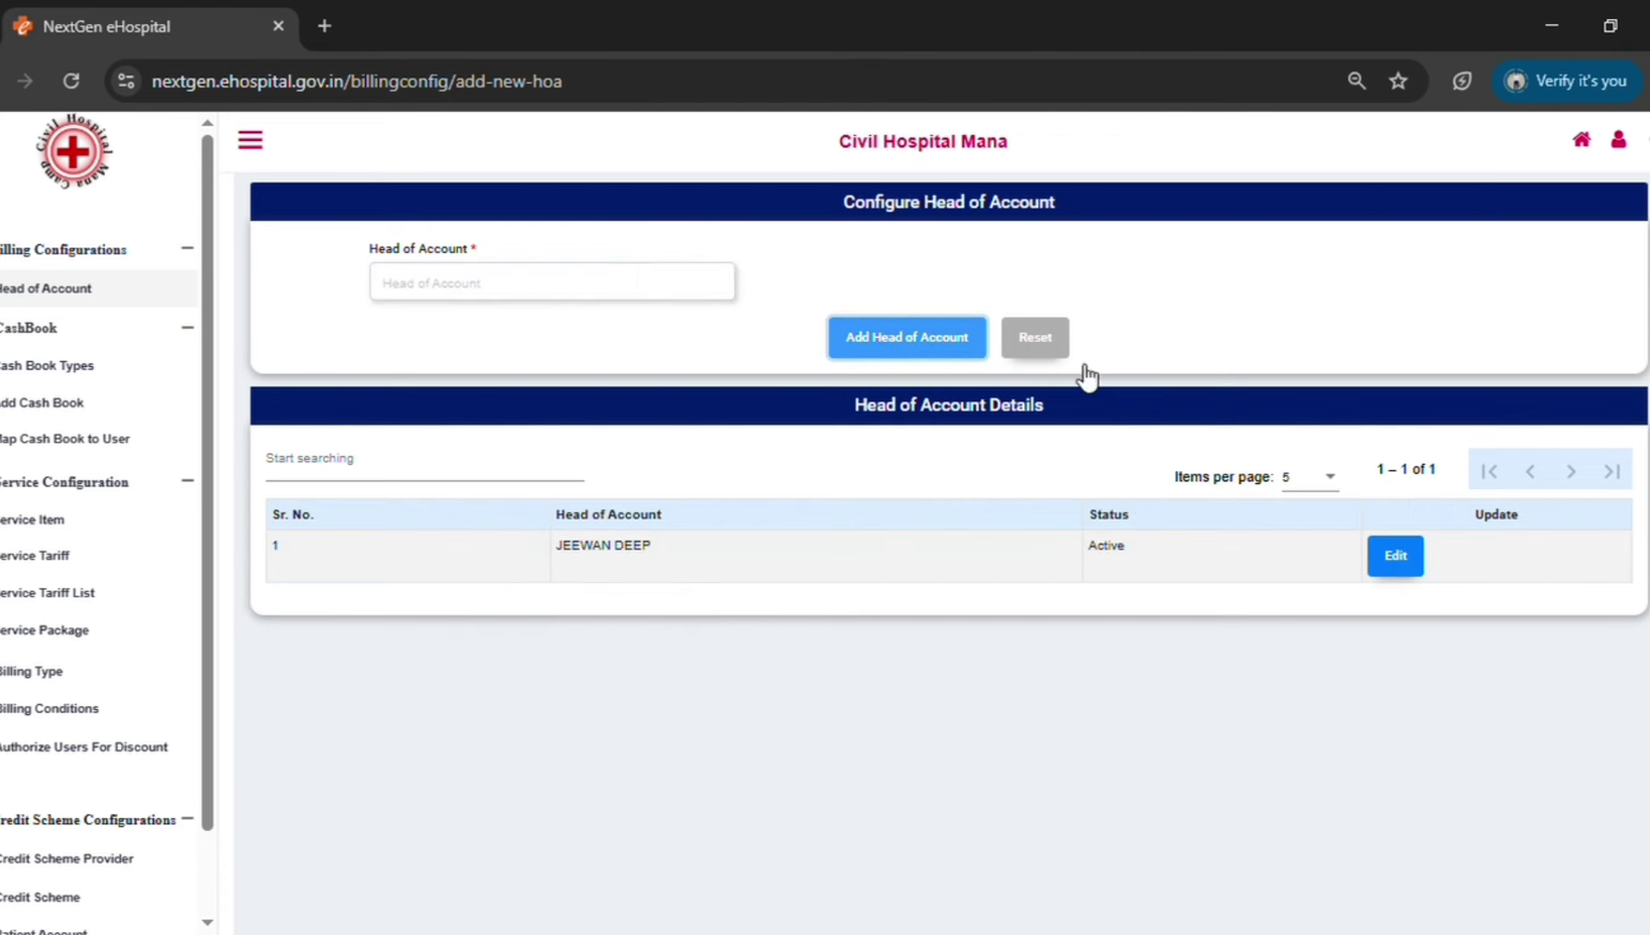
Review the cash book types defined in the billing configuration.
left_click(55, 367)
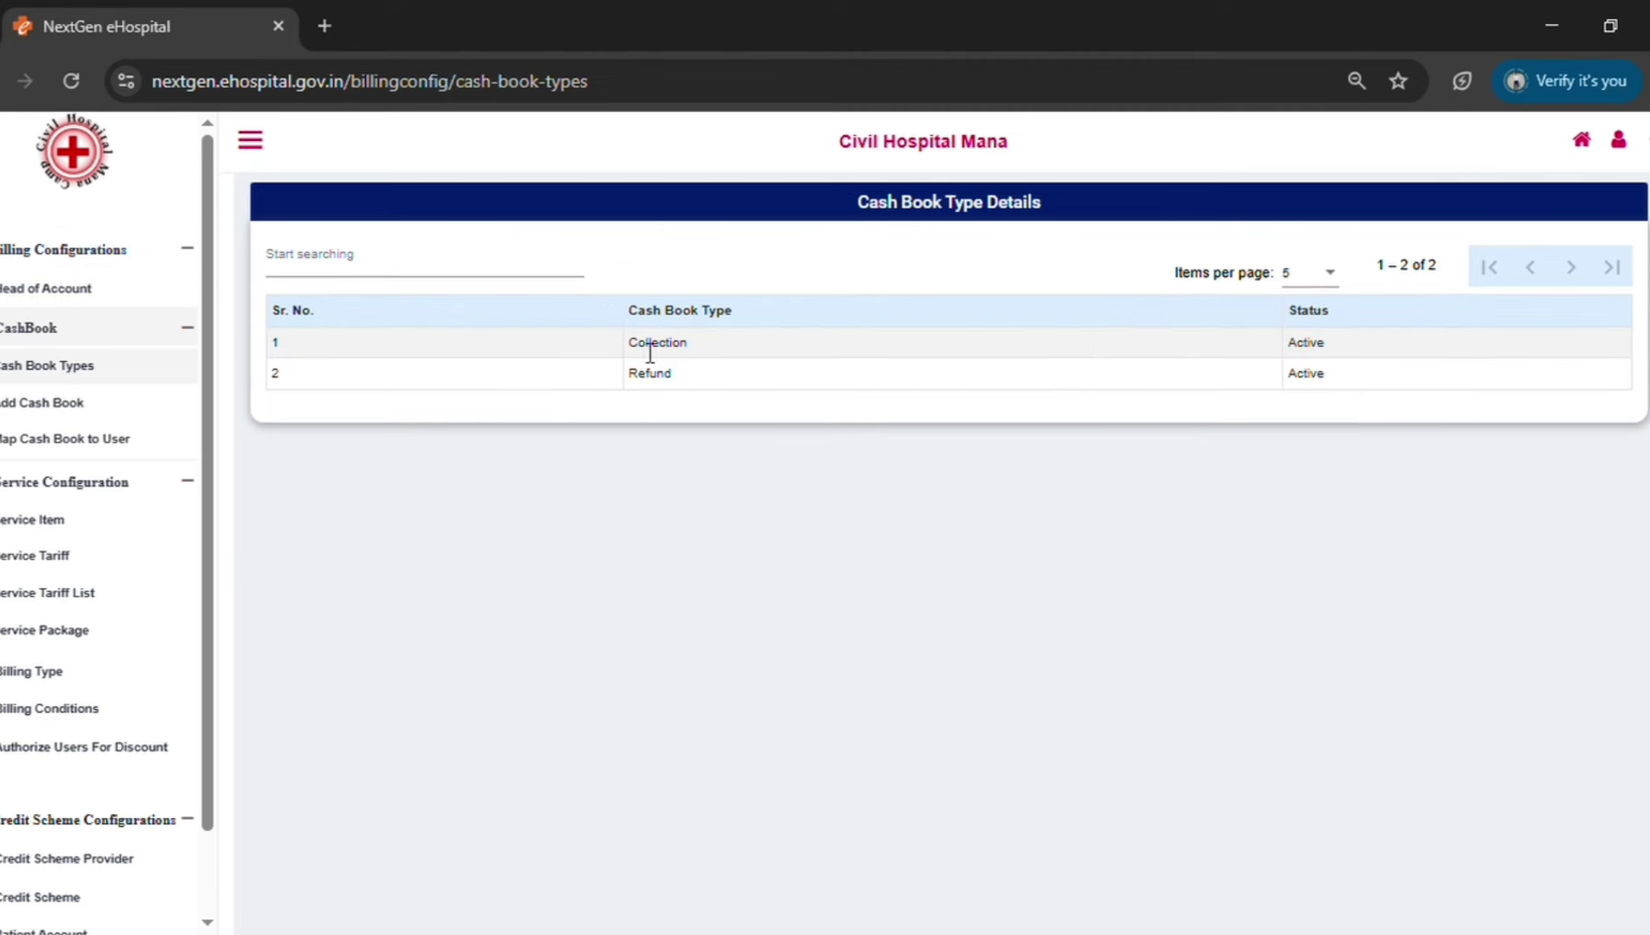
double_click(650, 346)
left_click_drag(630, 376, 689, 380)
Add a cash book named RADIOLOGY with head of account JEEWAN DEEP and cash book type Collection.
left_click(55, 417)
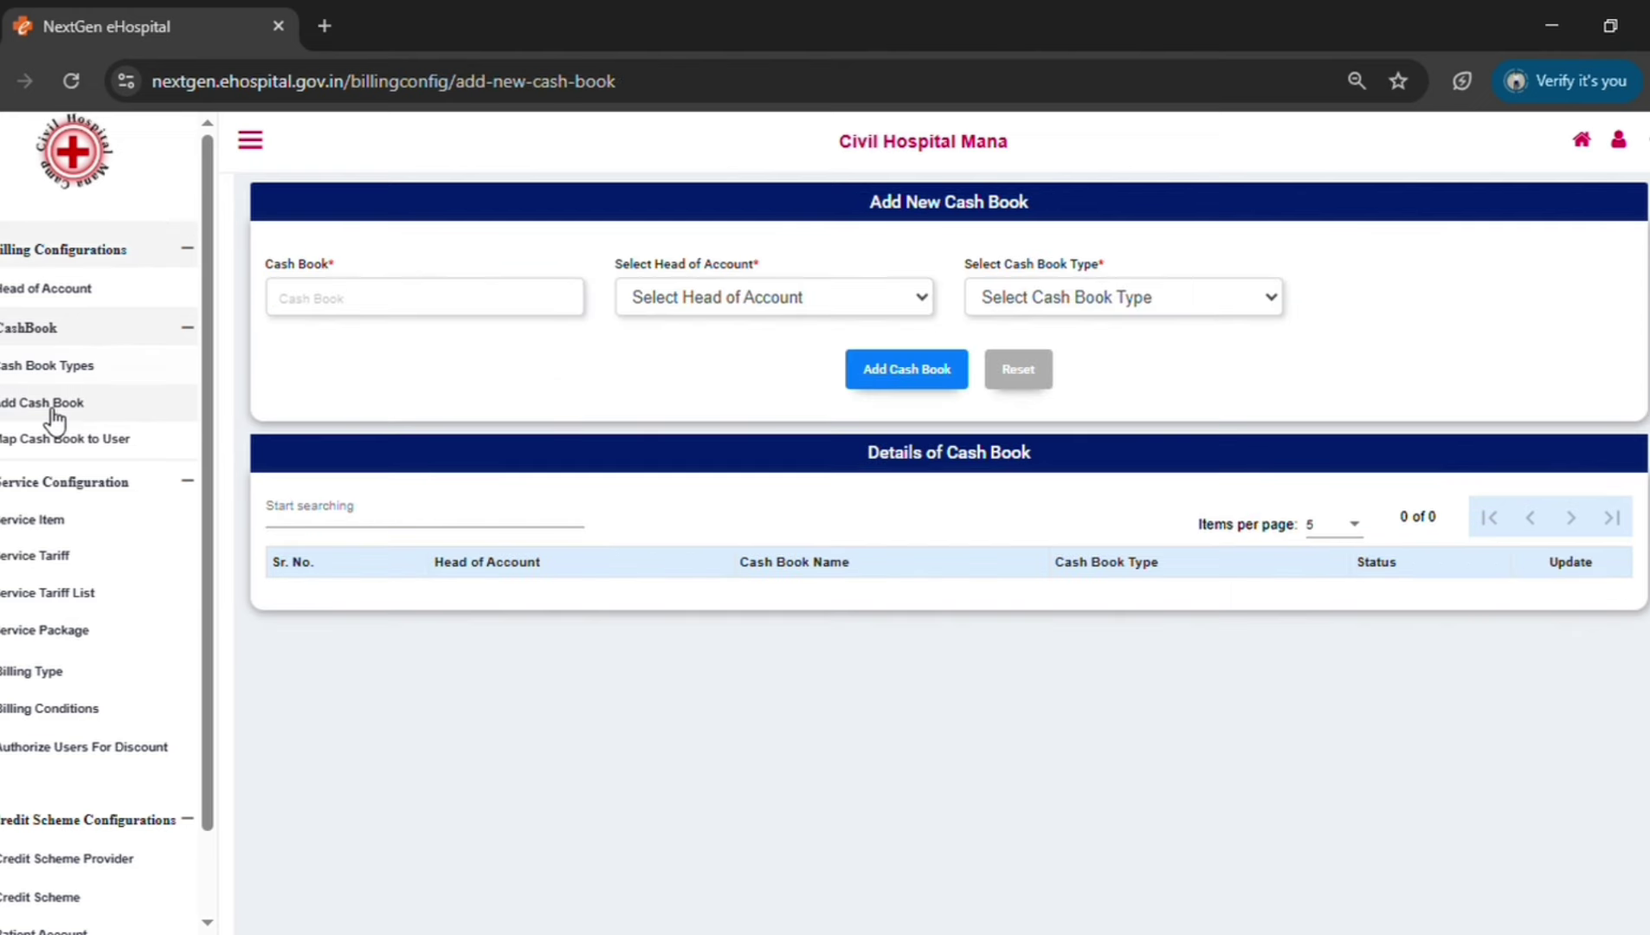
left_click(413, 301)
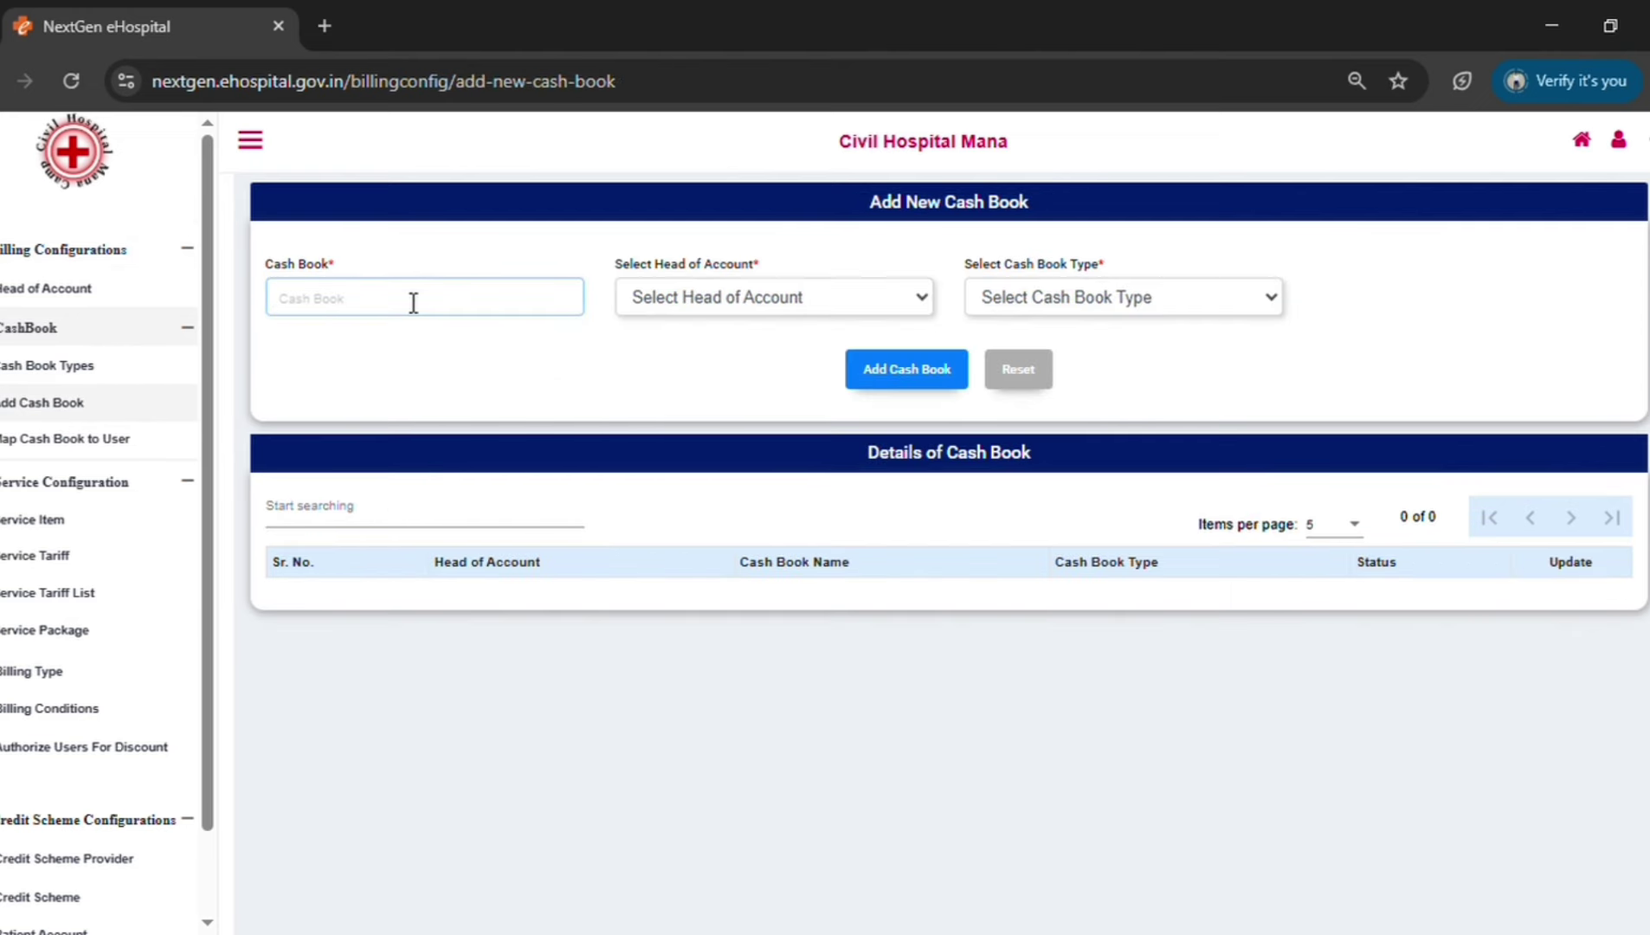
type("RADIOLOGY")
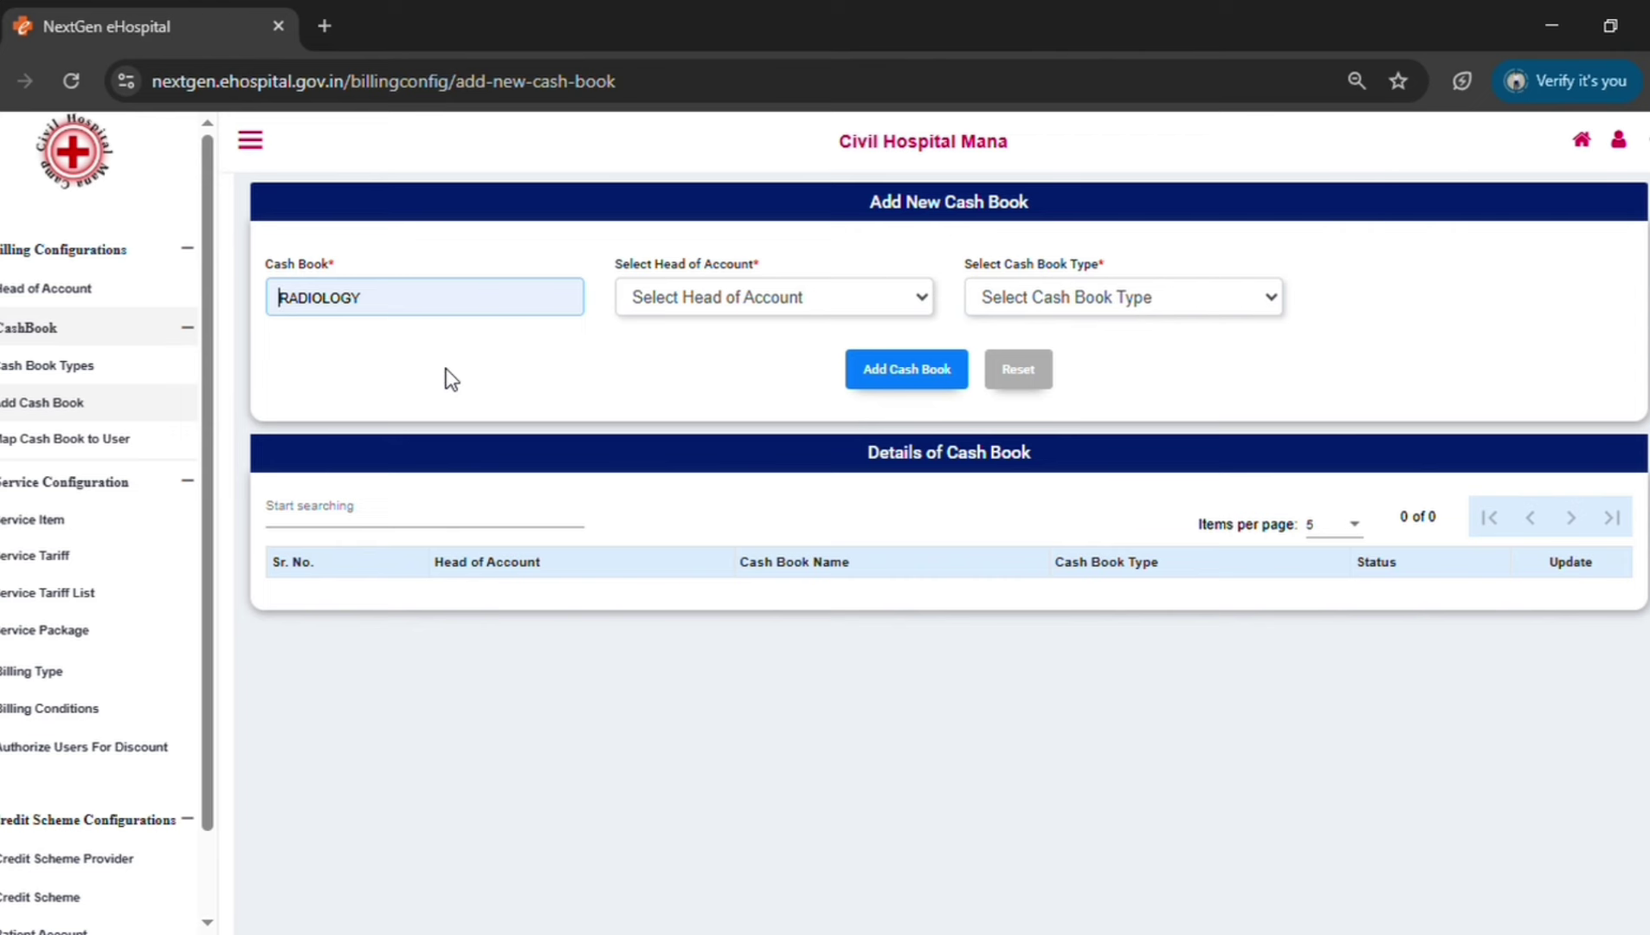
type("RADIOLOGY")
left_click(824, 294)
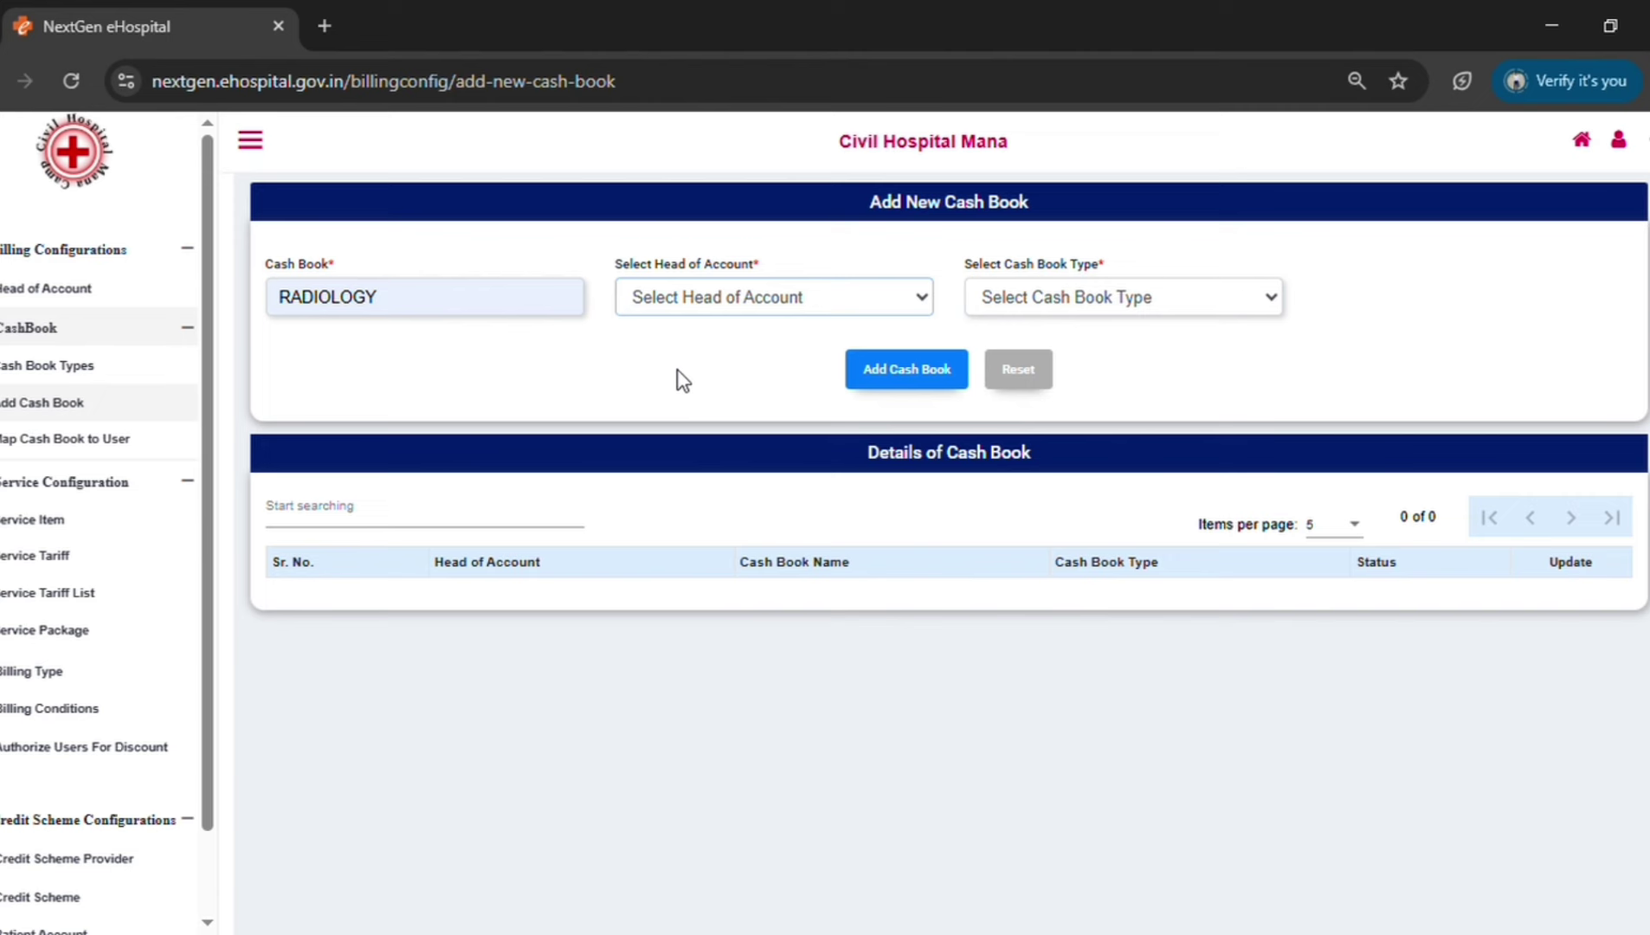
left_click(677, 369)
left_click(1022, 305)
left_click(1017, 352)
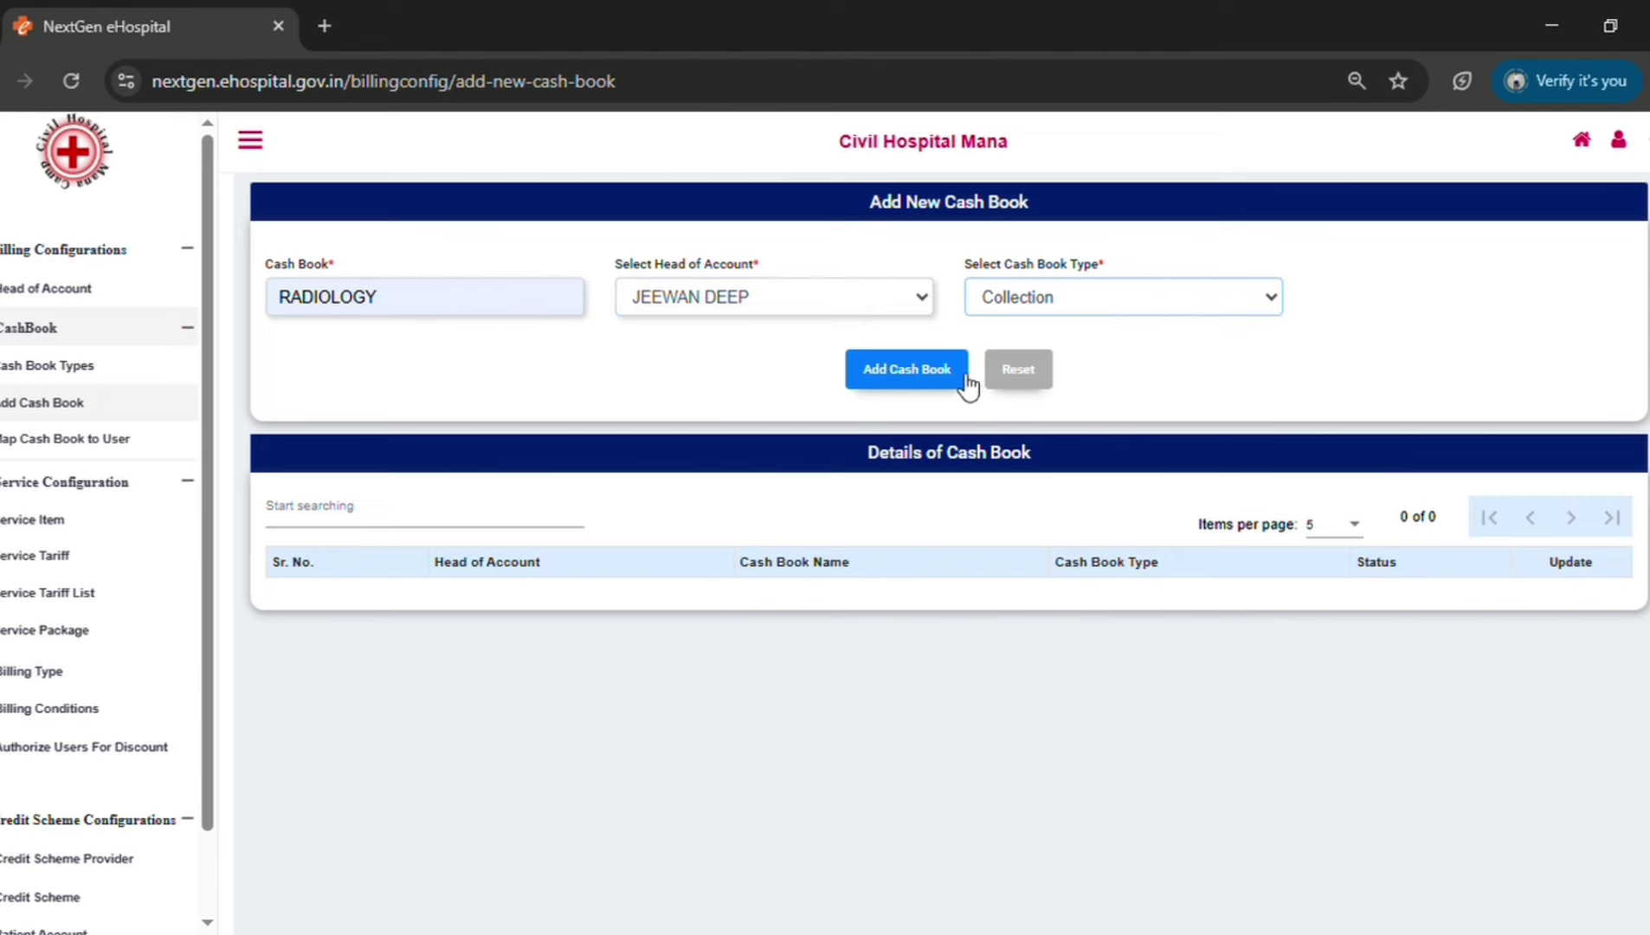
left_click(930, 387)
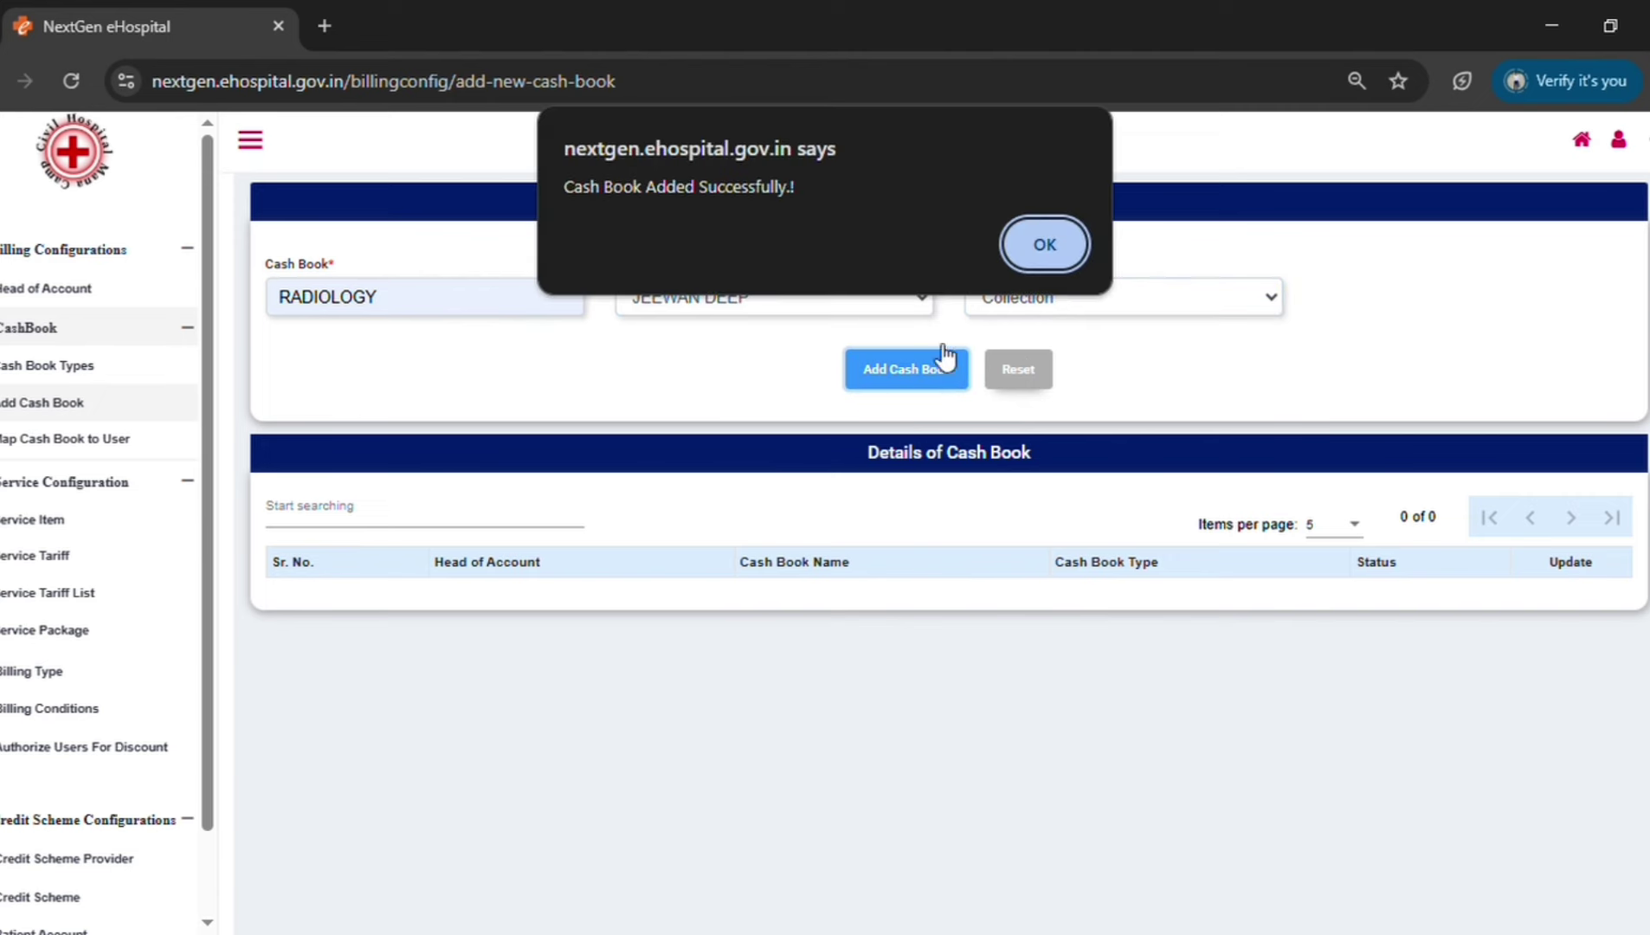
left_click(1041, 239)
Open the cash book to user mapping, check the employee choices and select the RADIOLOGY cash book.
left_click(57, 439)
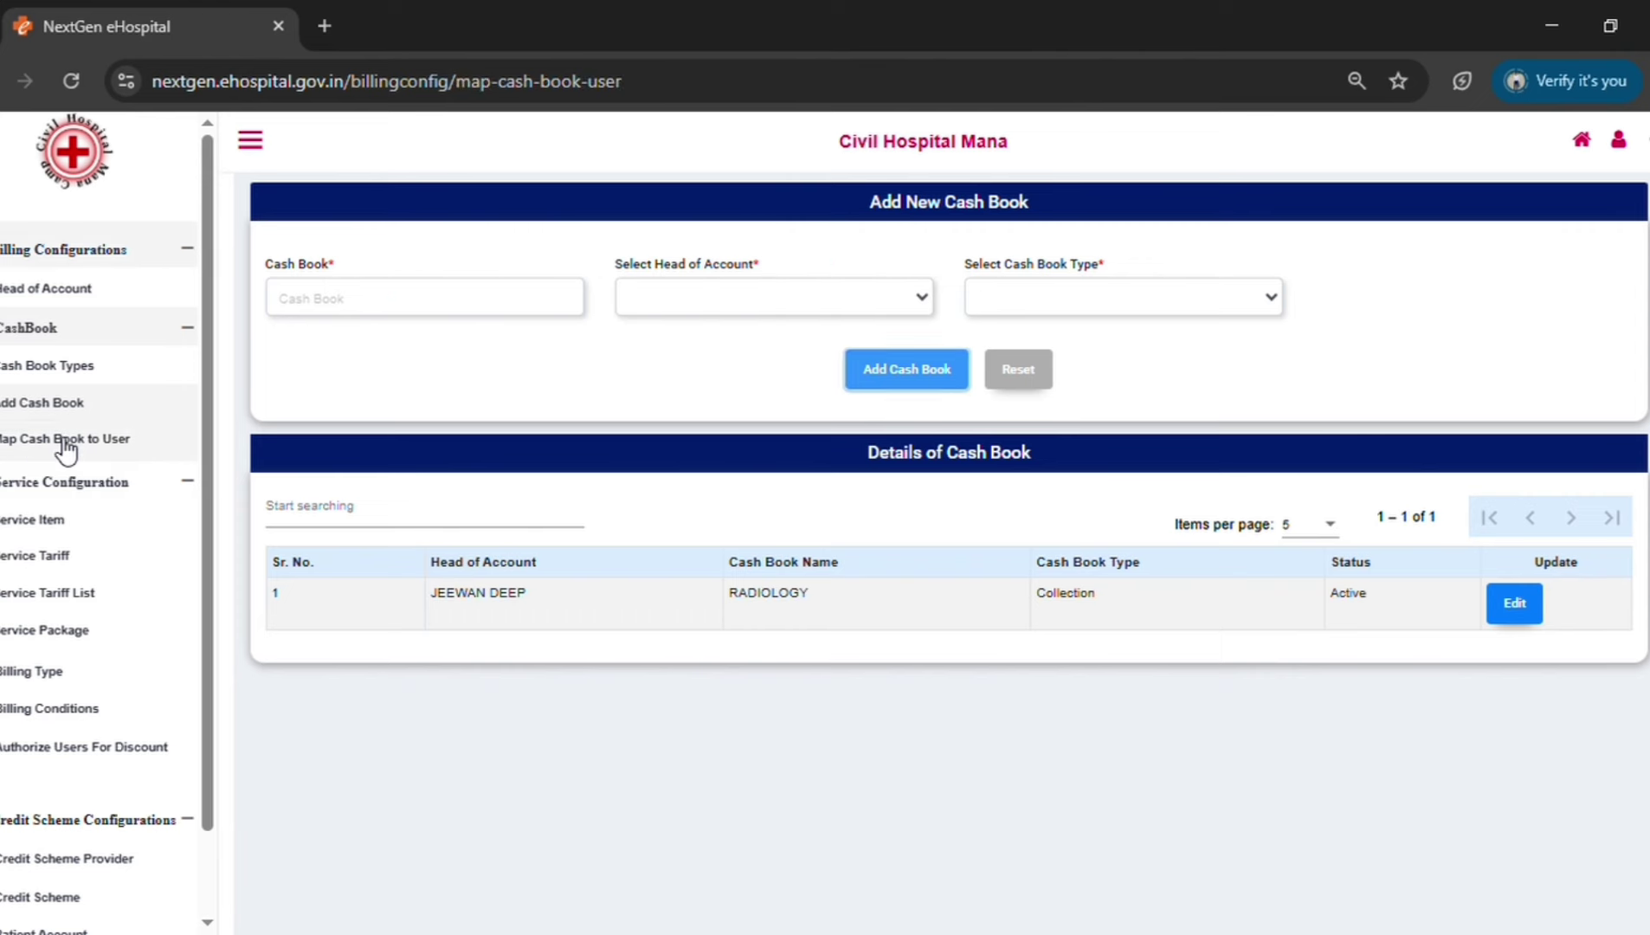
left_click(519, 301)
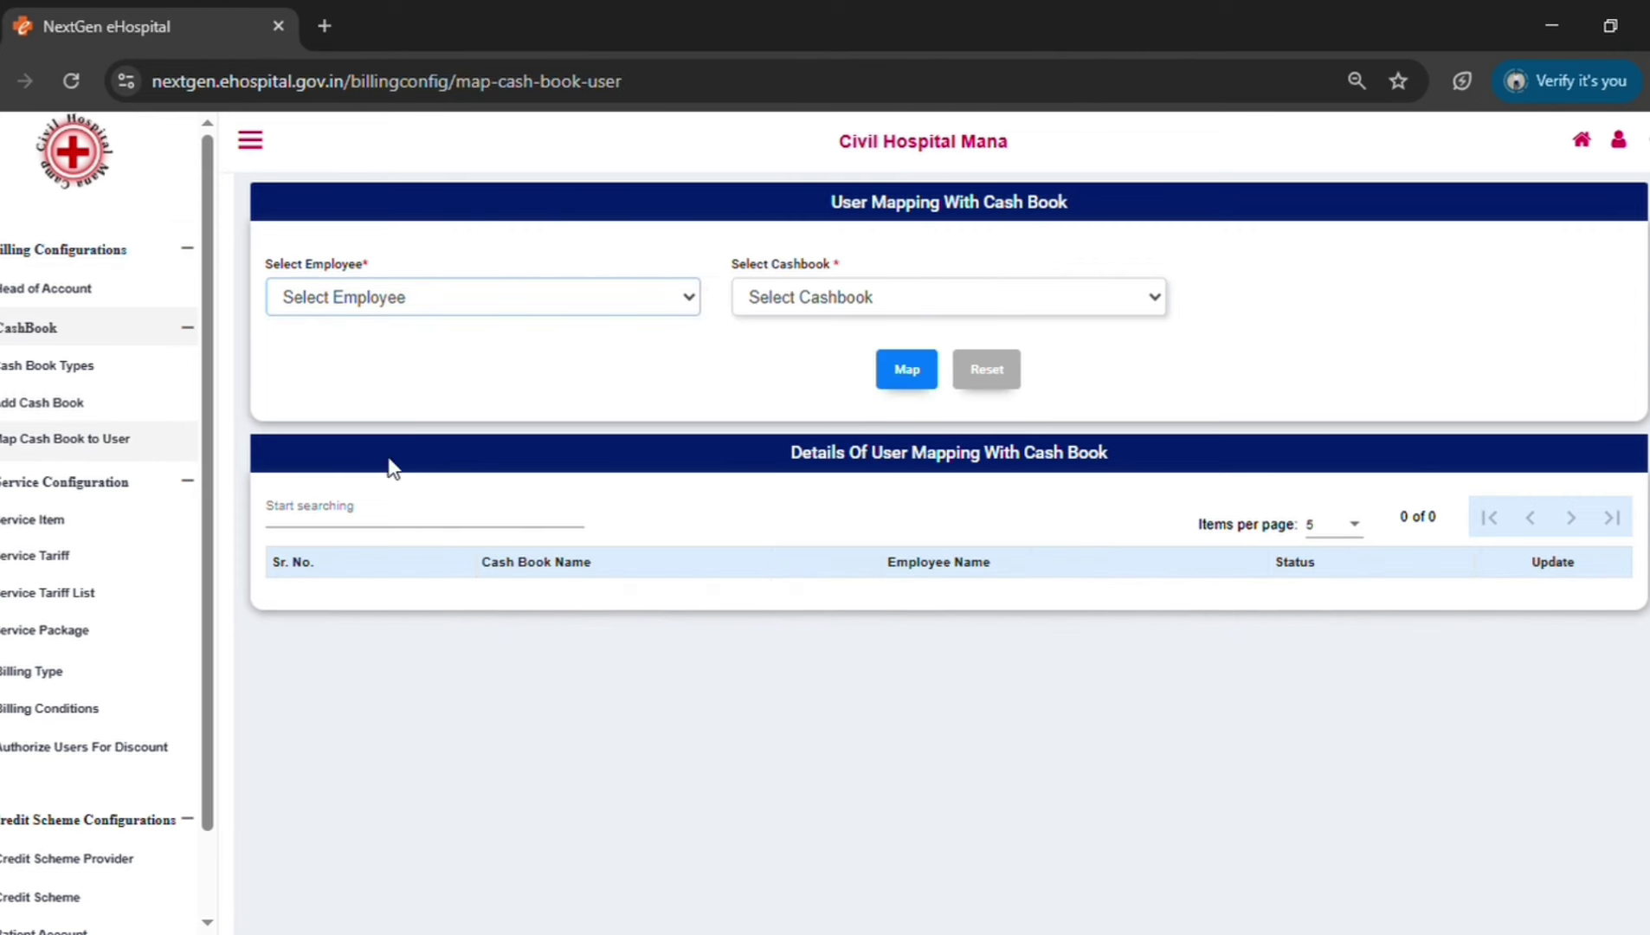
left_click(837, 307)
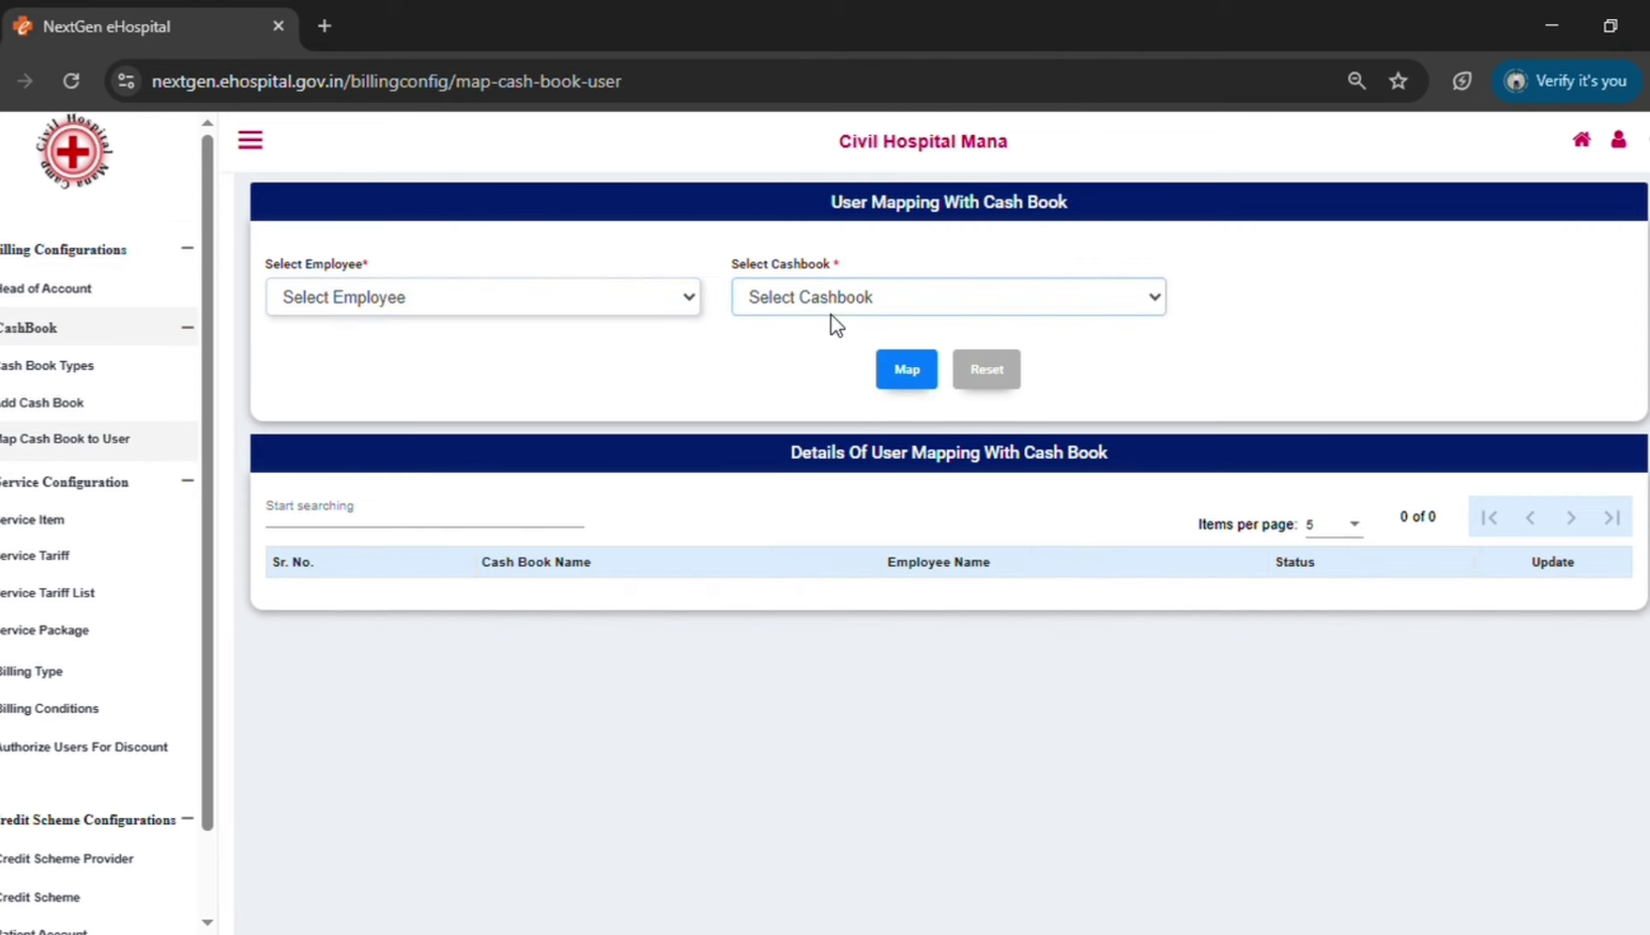
left_click(806, 375)
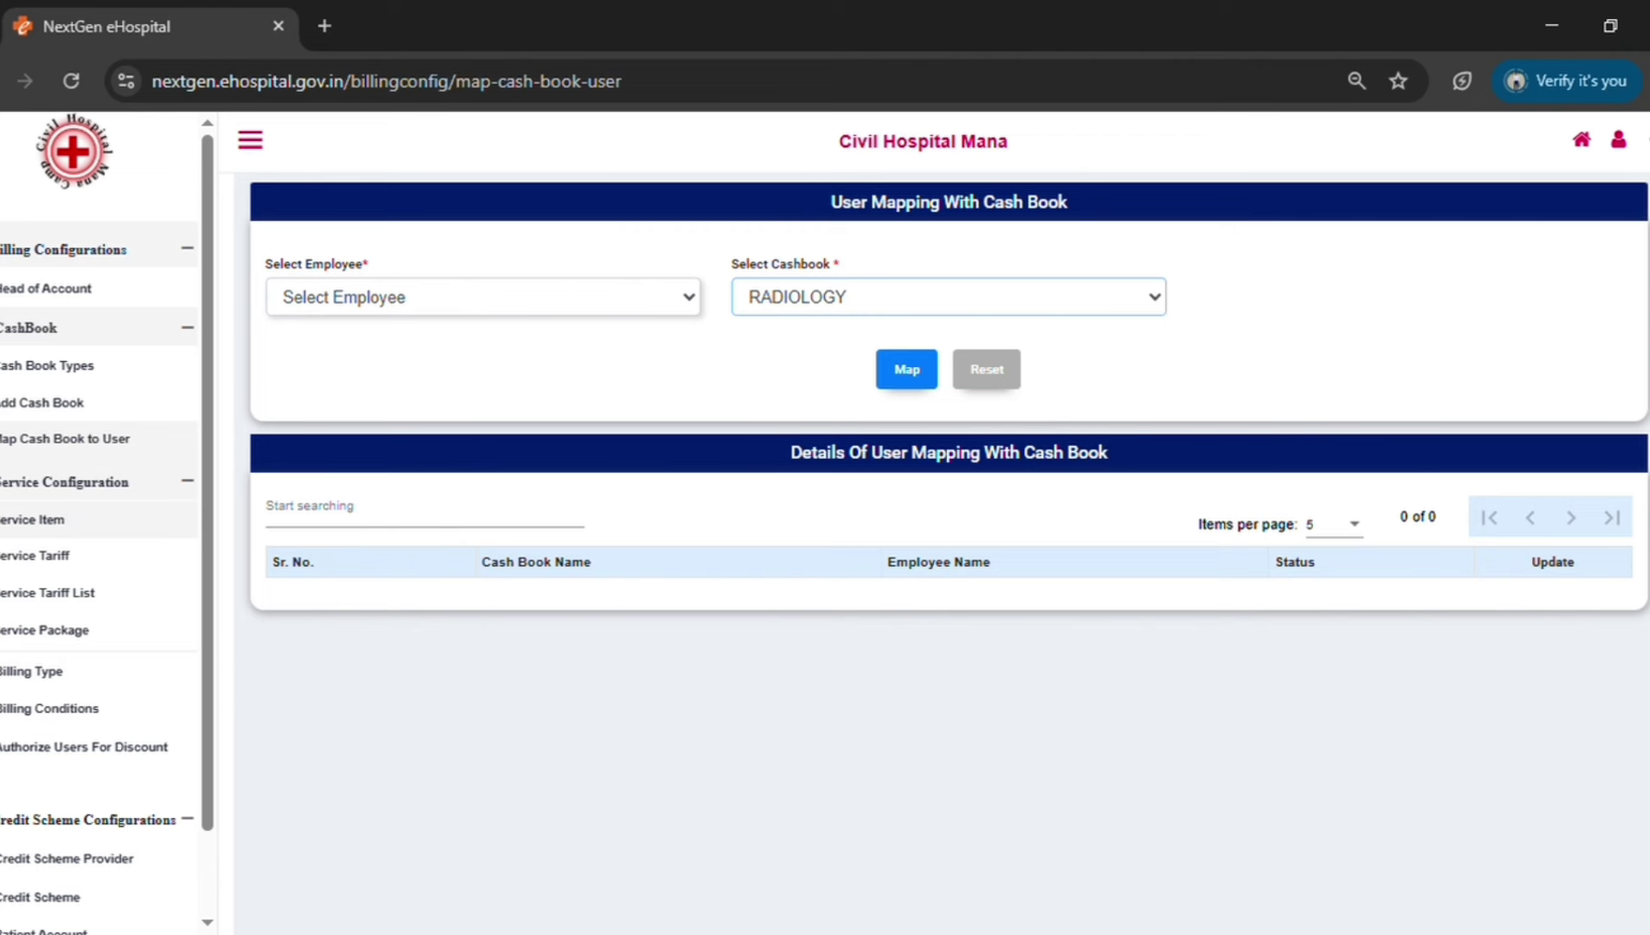
Open the service item configuration, search for "blood" and choose Blood Group/ ABO/Rh as the service item.
left_click_drag(4, 531, 80, 531)
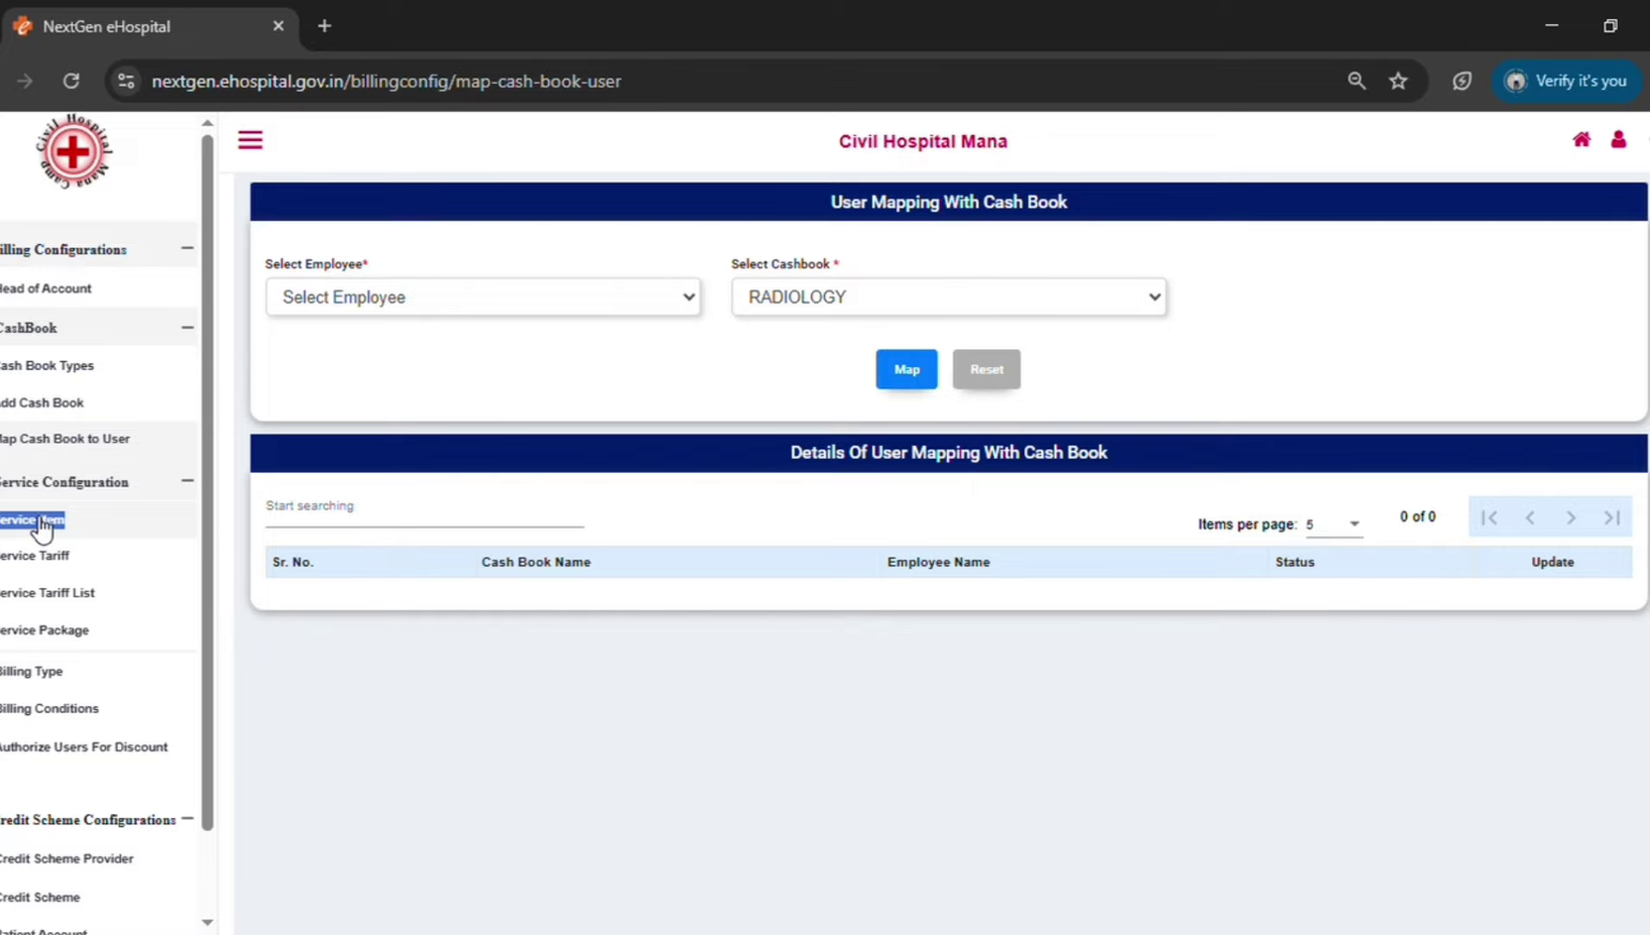
left_click(39, 522)
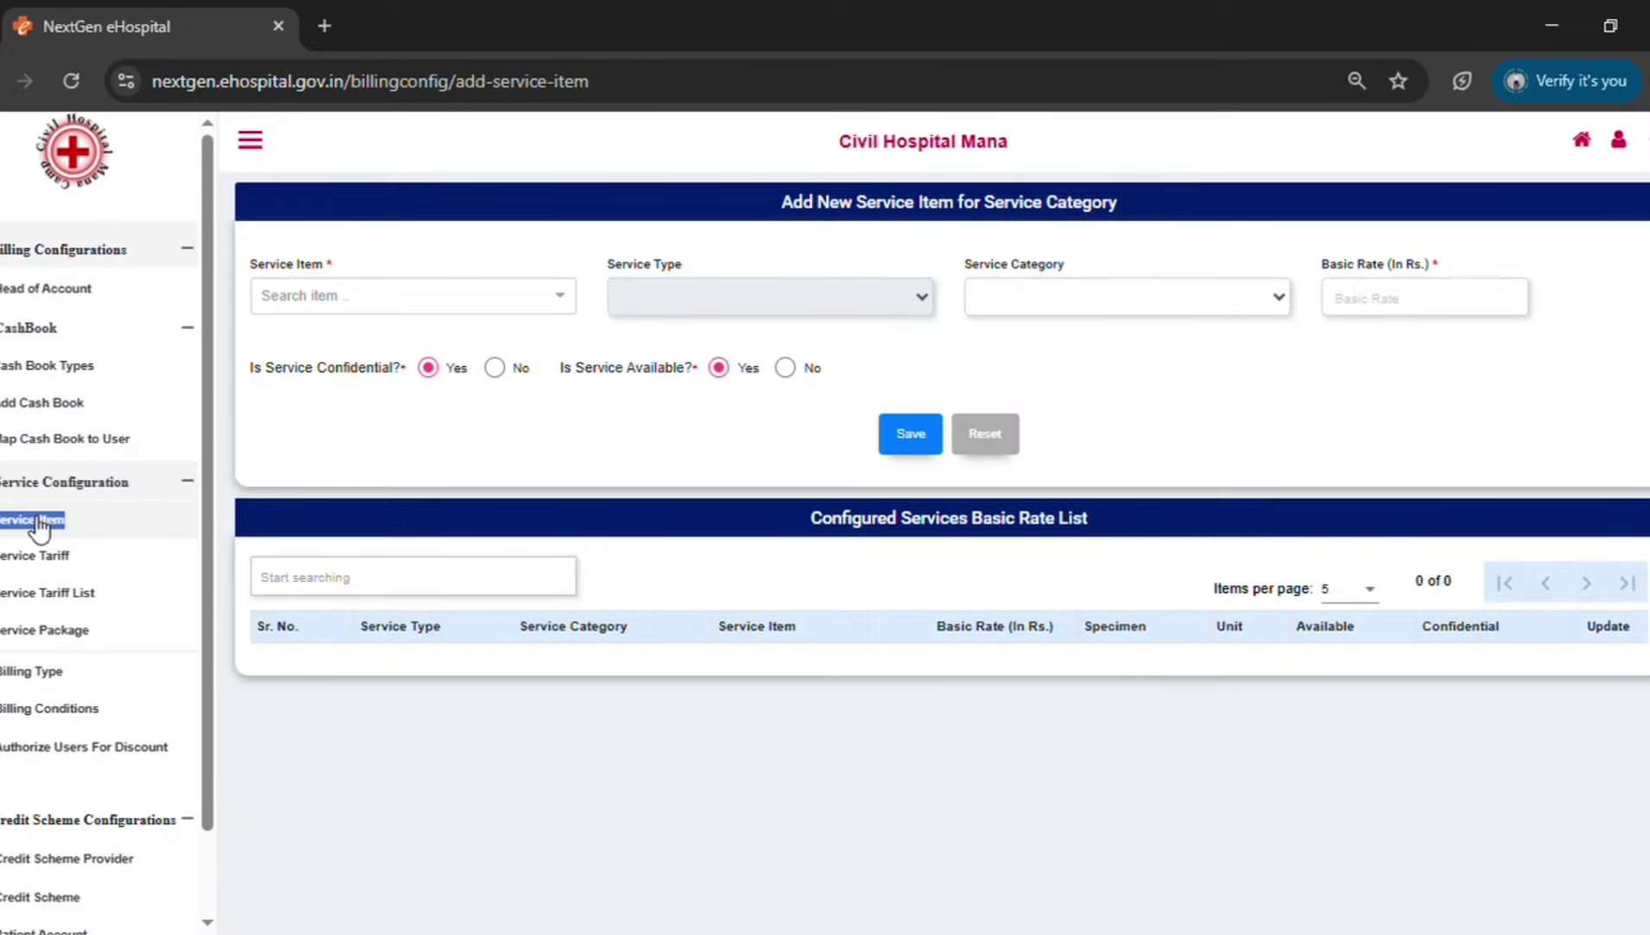
left_click(246, 274)
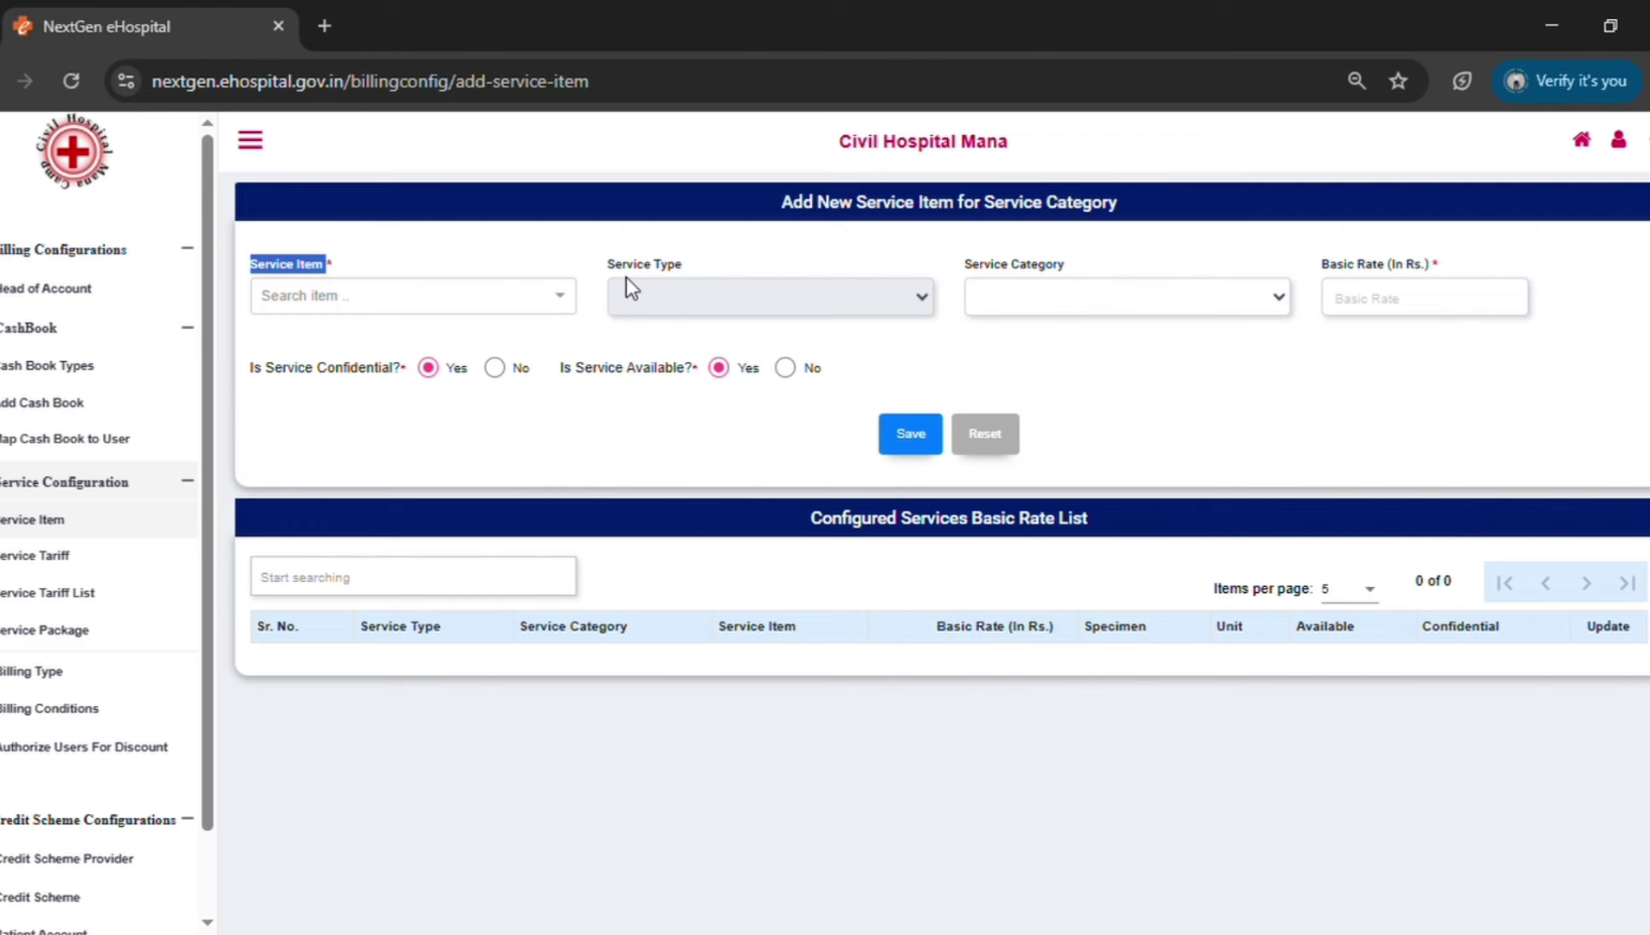
left_click_drag(949, 272, 1074, 273)
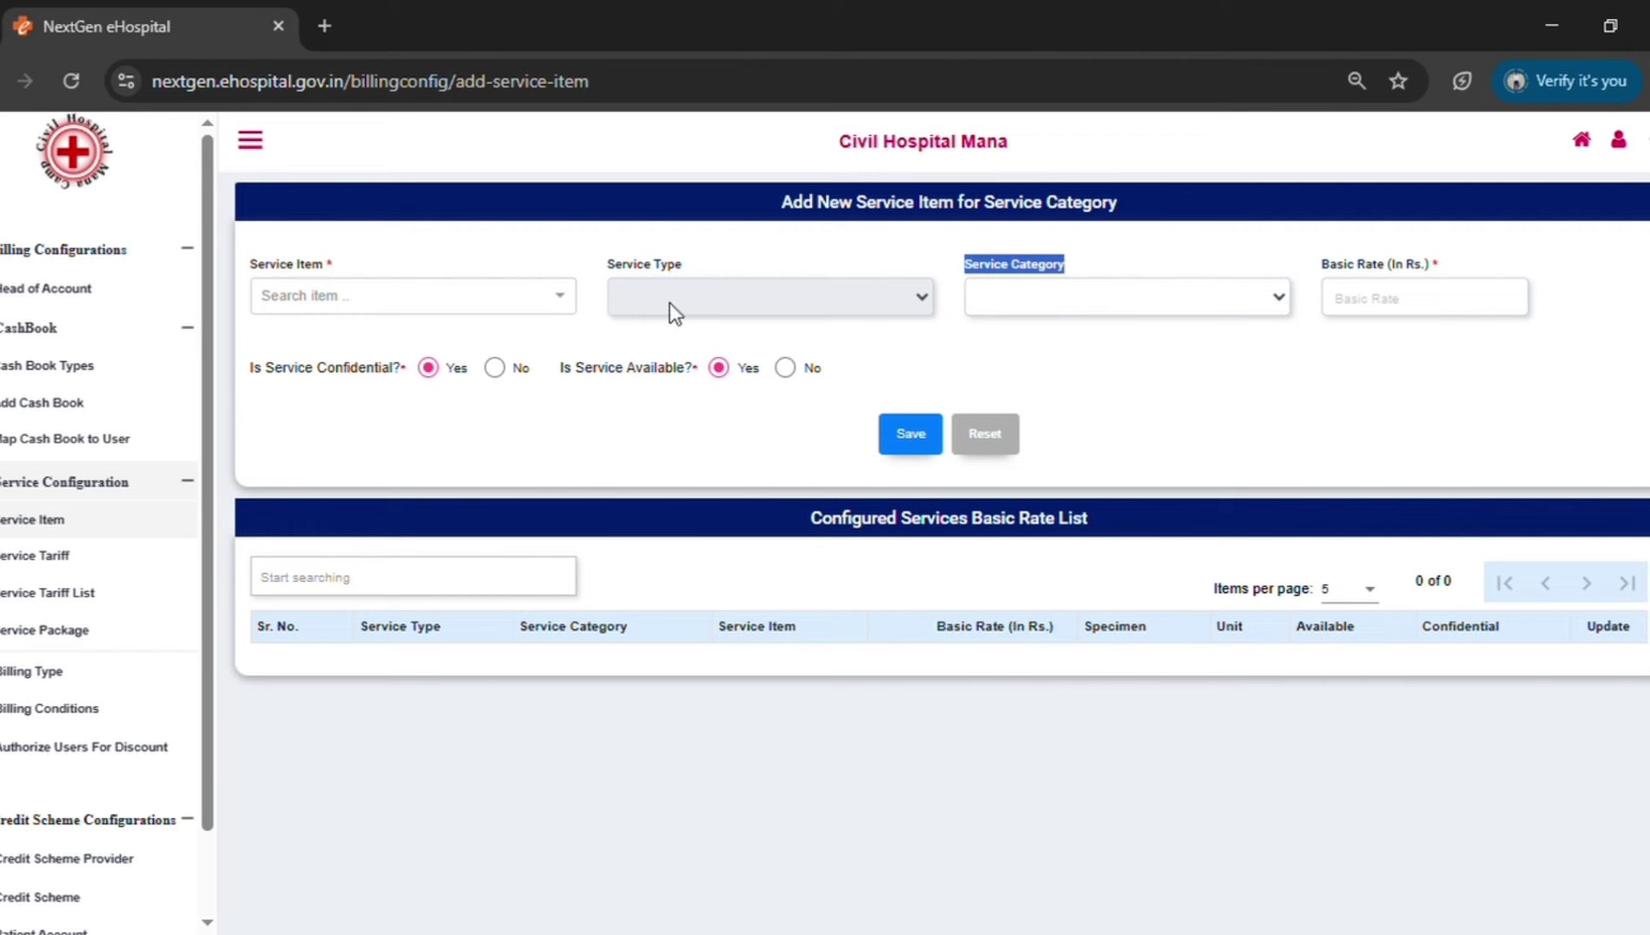
left_click(301, 296)
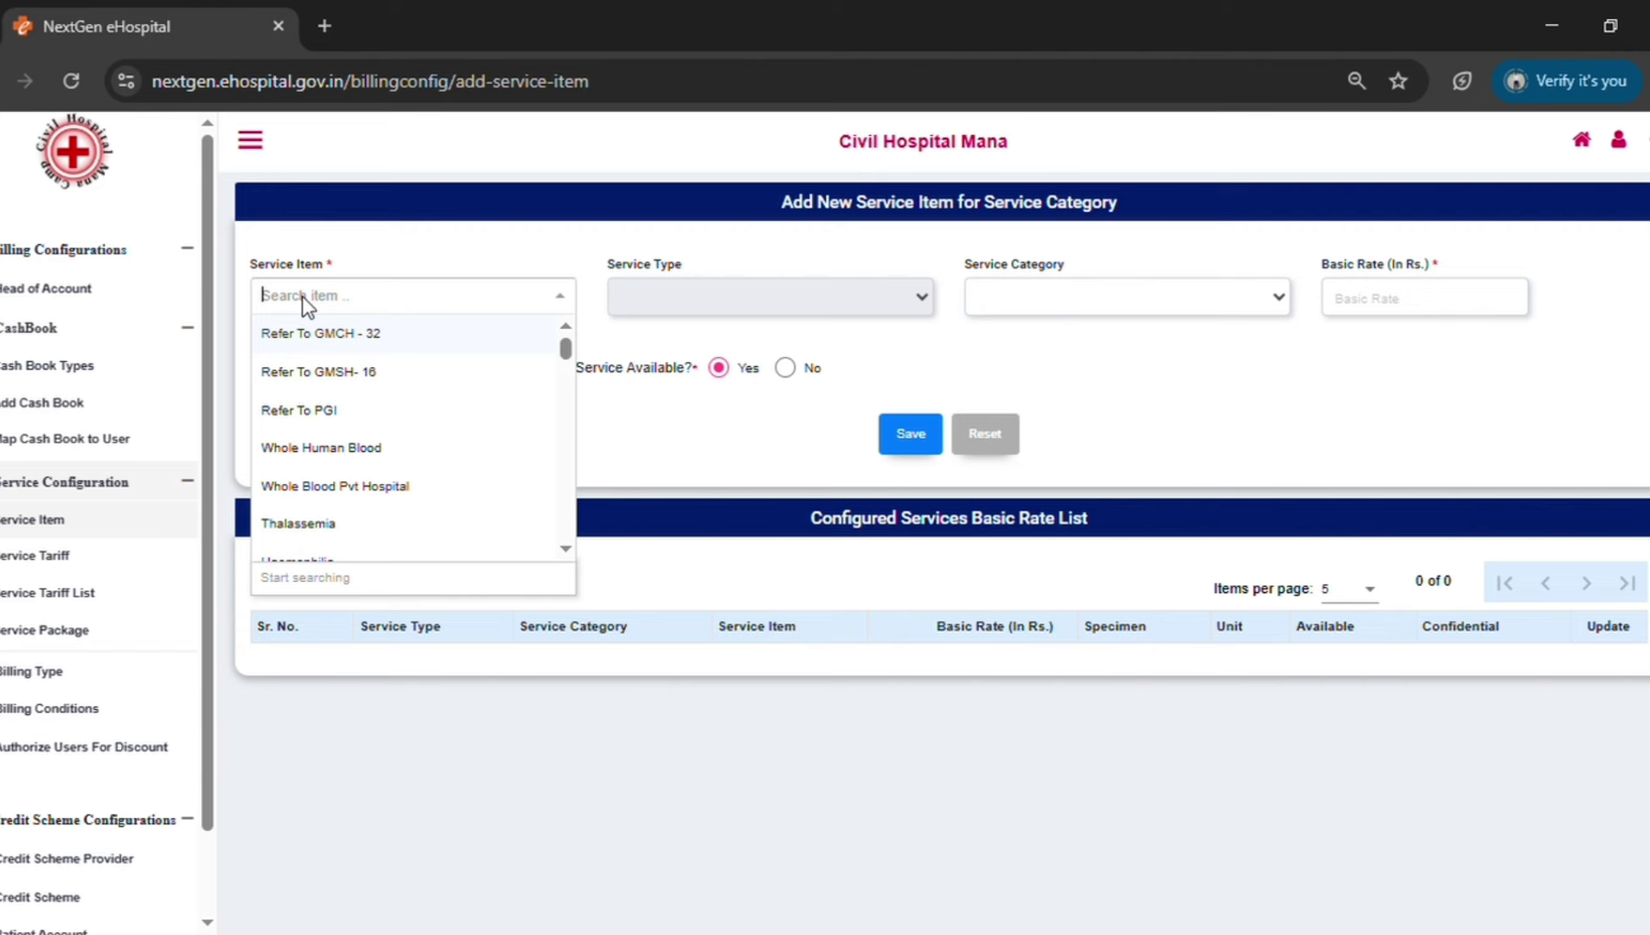
type("bl")
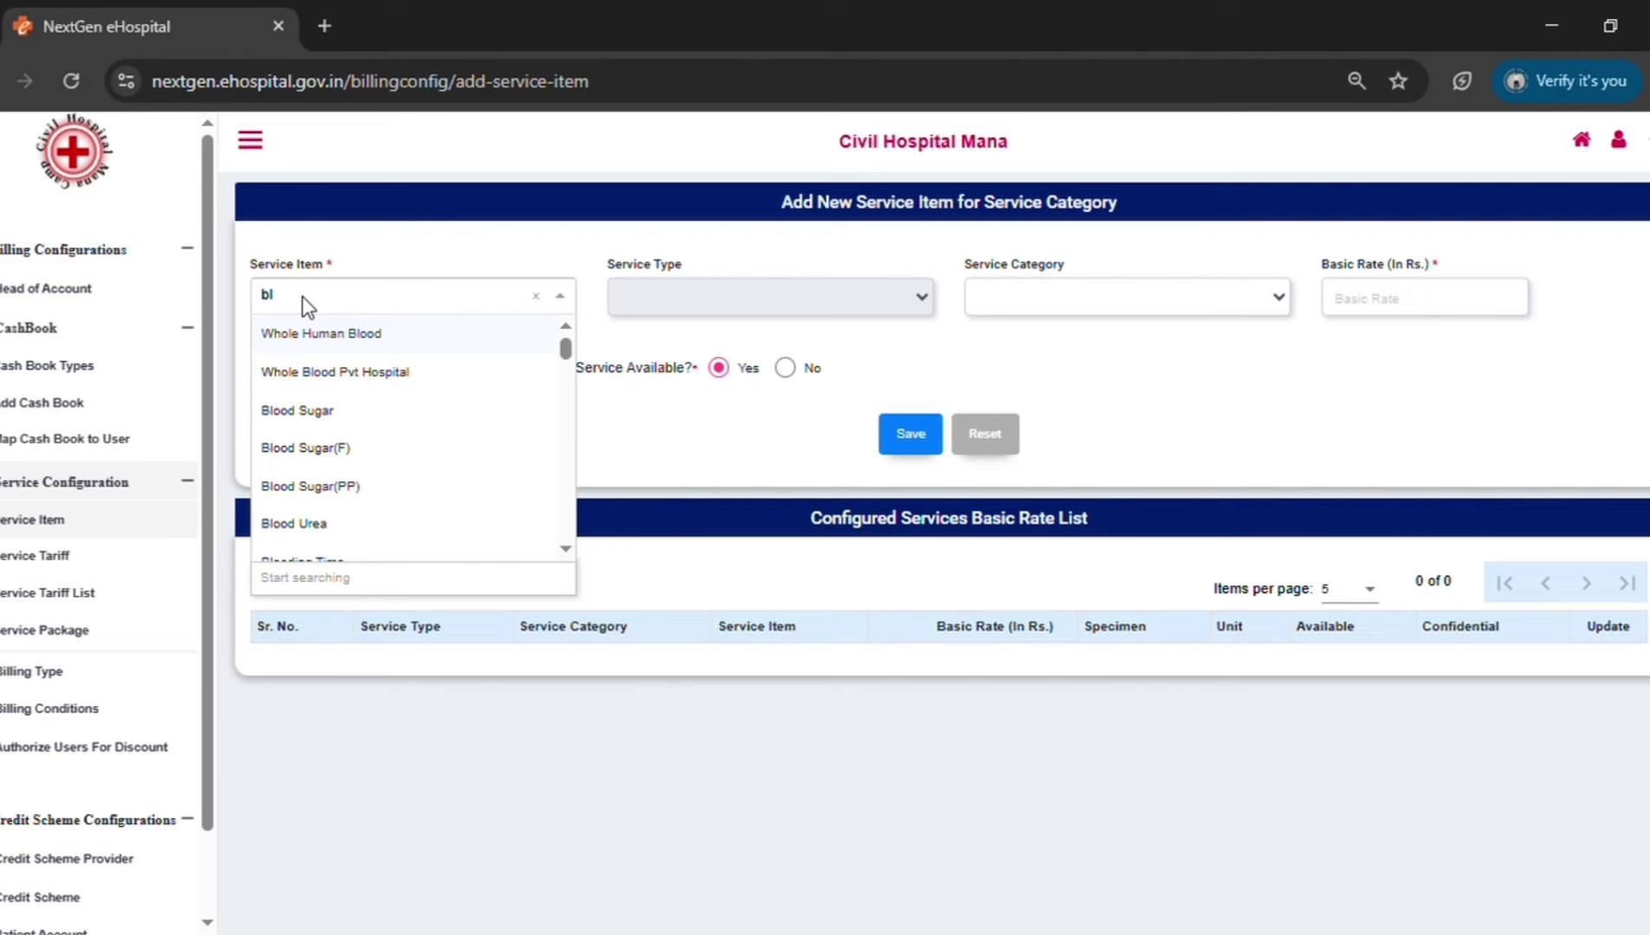
type("oog")
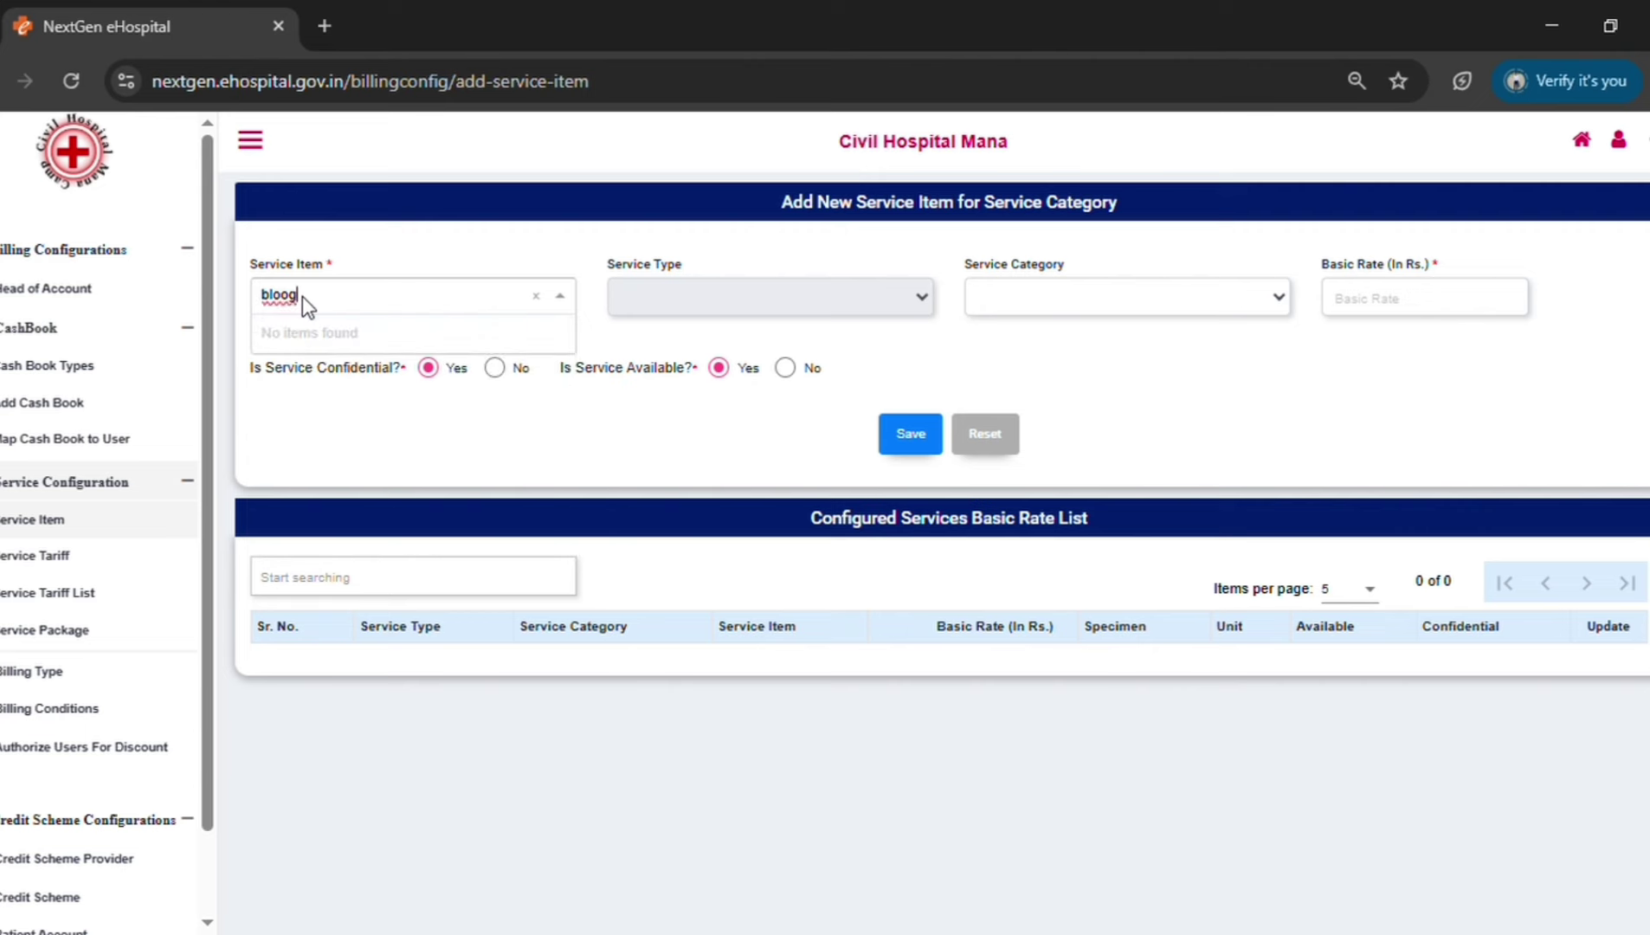
key("BackSpace")
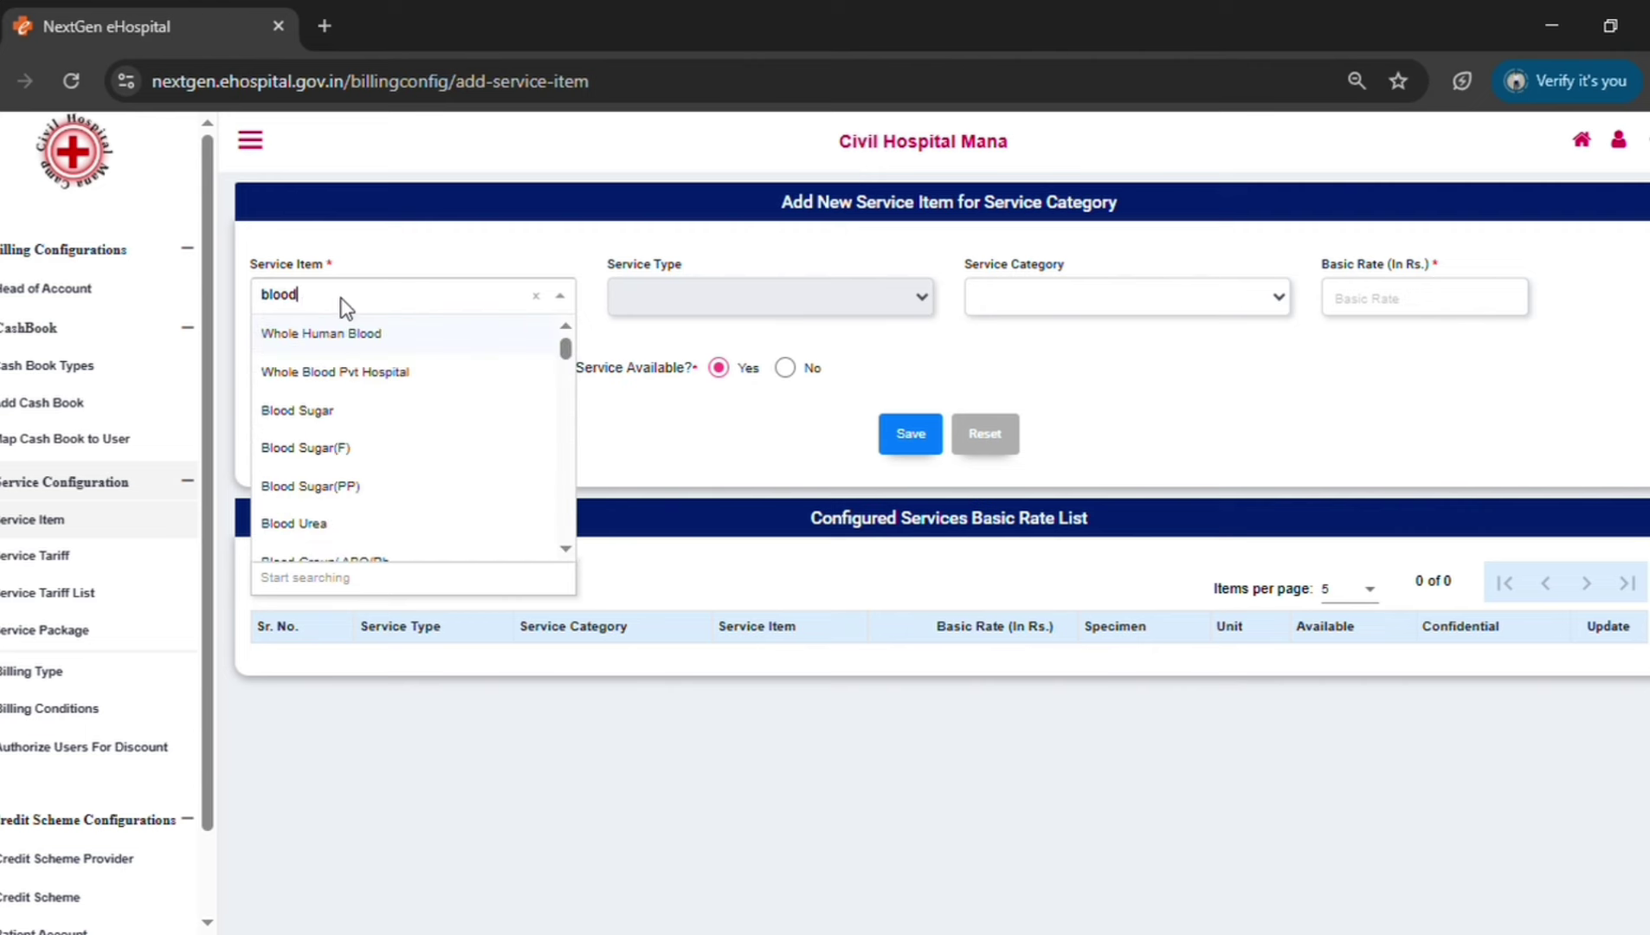
scroll(371, 390, "down", 2)
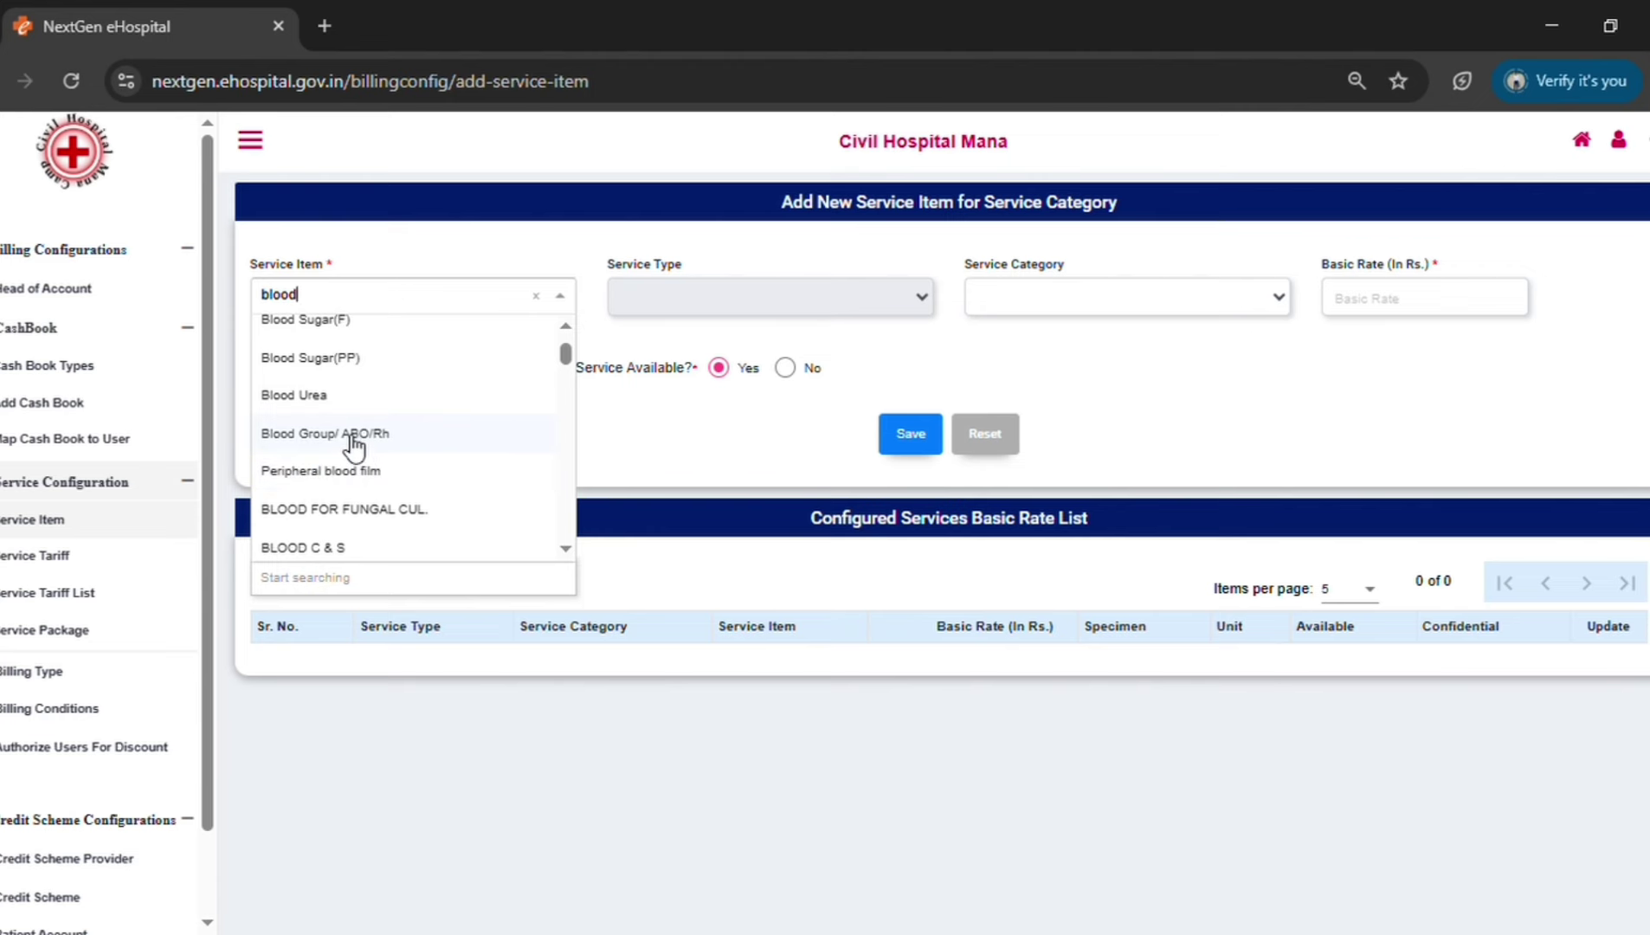
left_click(348, 436)
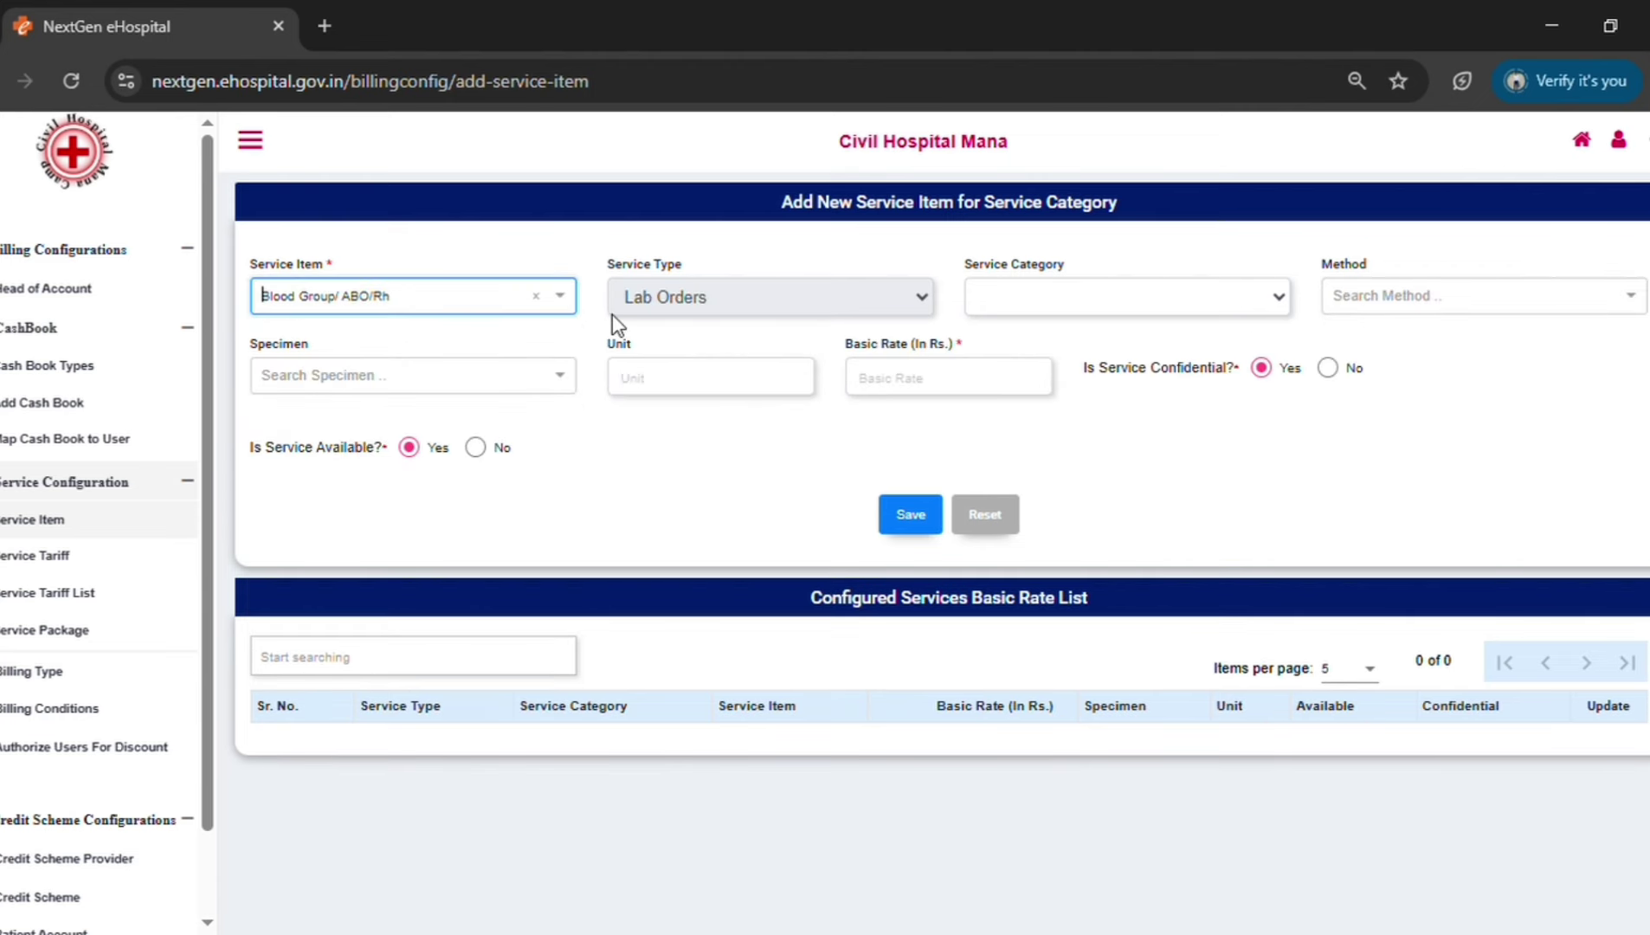
Save the service item with category Haematology, specimen Blood sample, basic rate 0.00 and the confidential option set to No.
left_click(1160, 301)
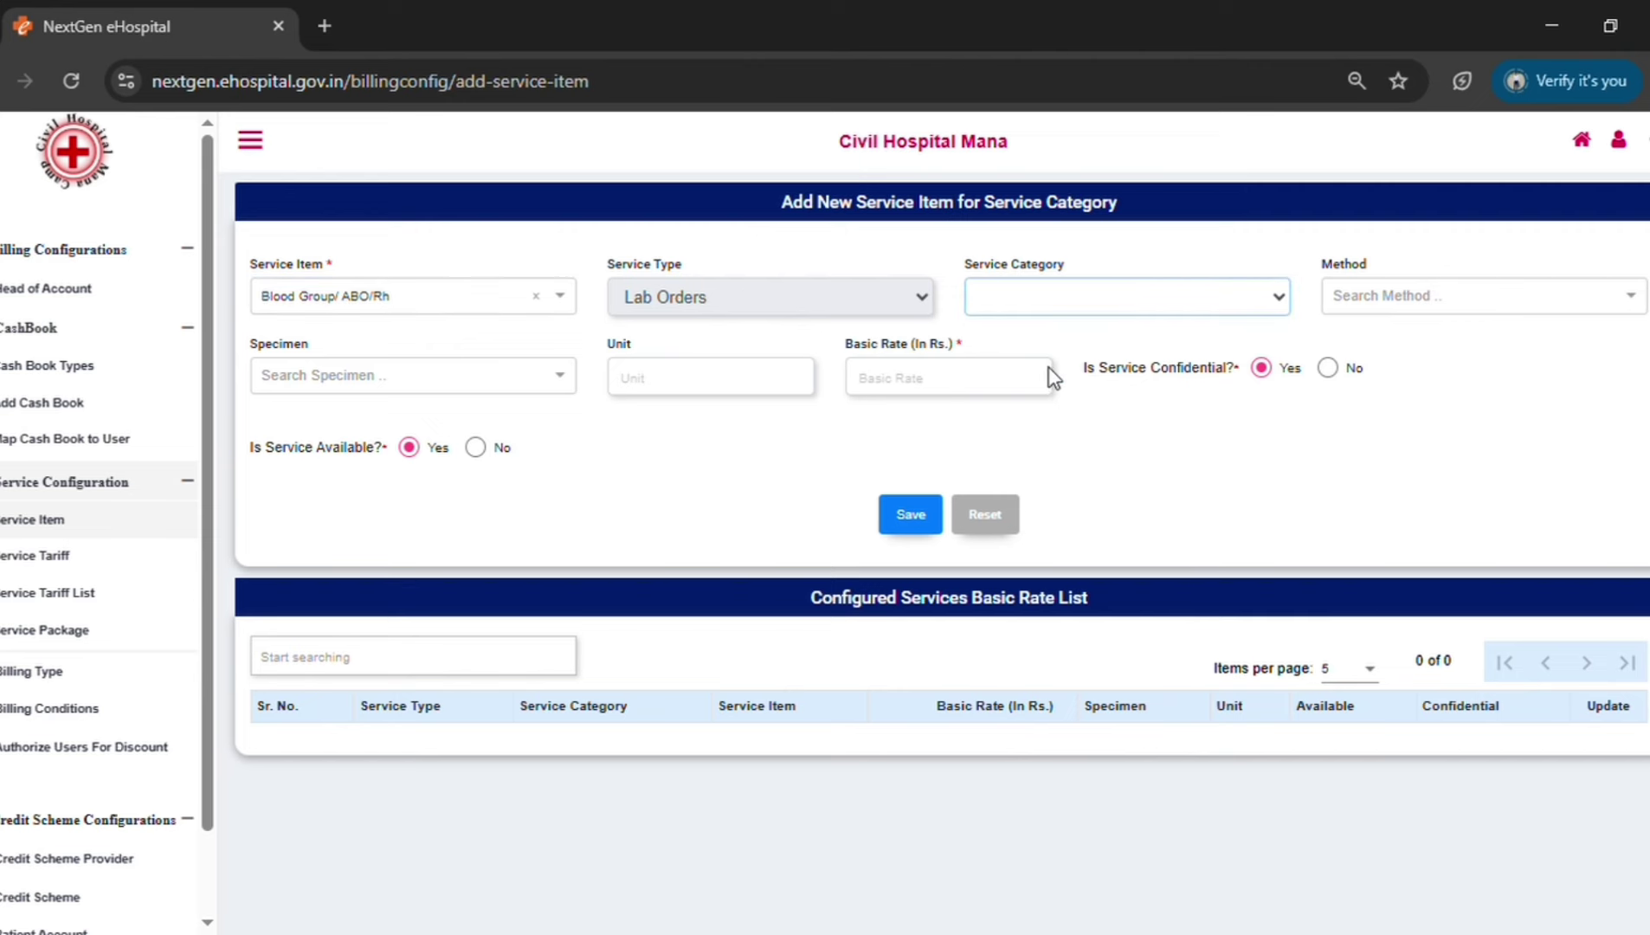
key("Down")
left_click(322, 383)
type("blood")
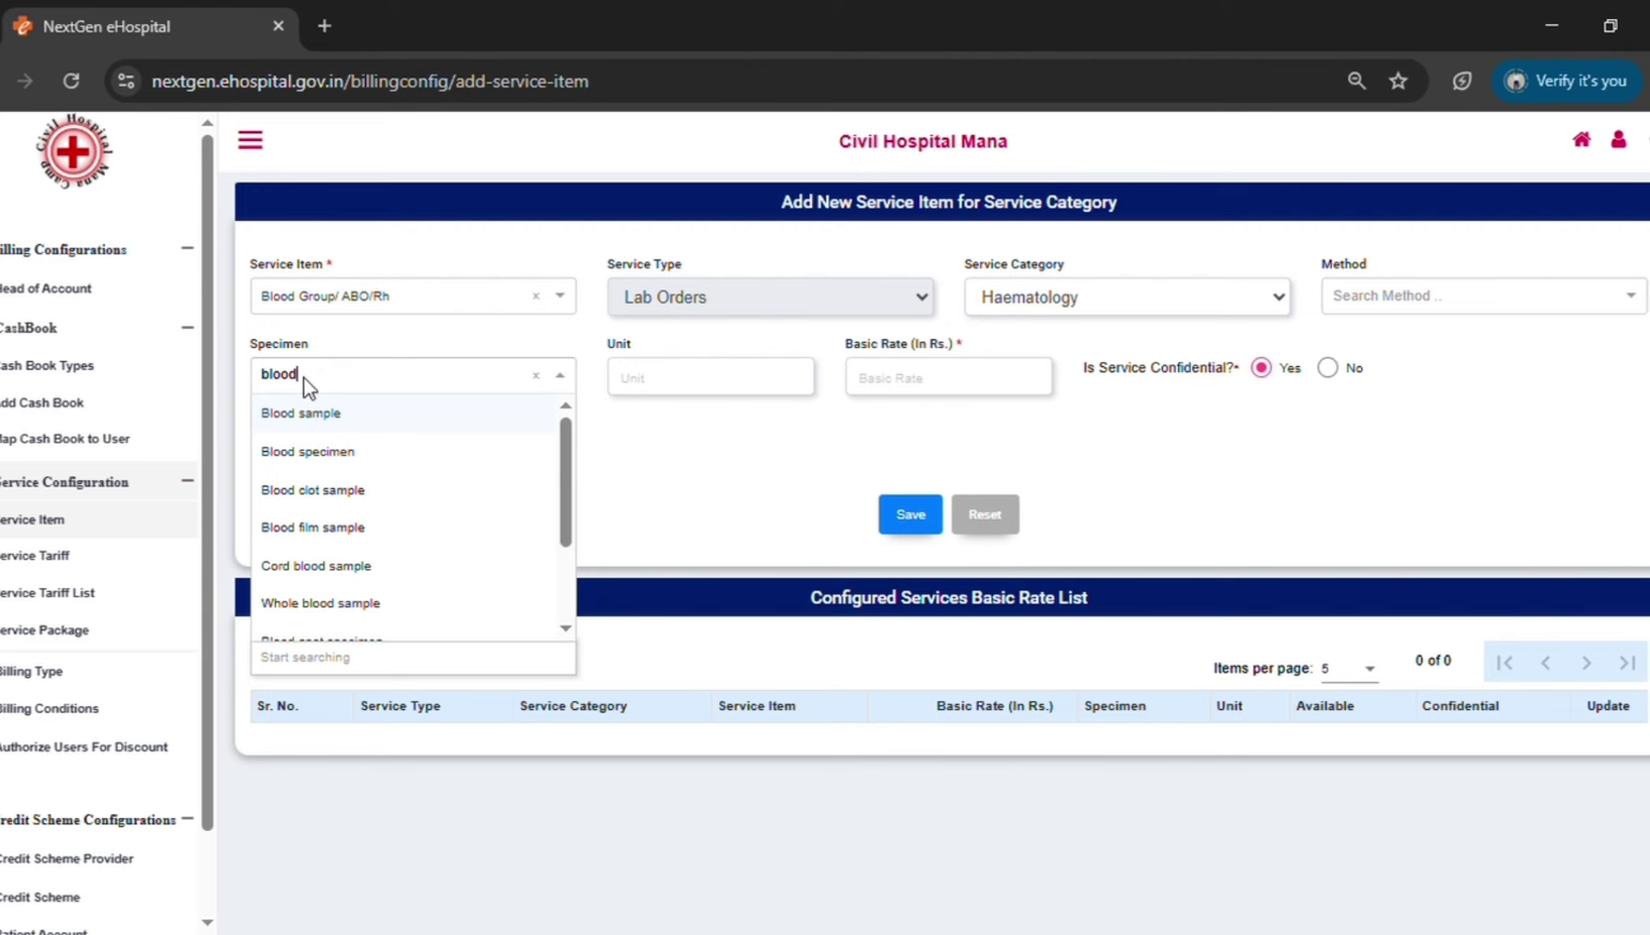
left_click(311, 416)
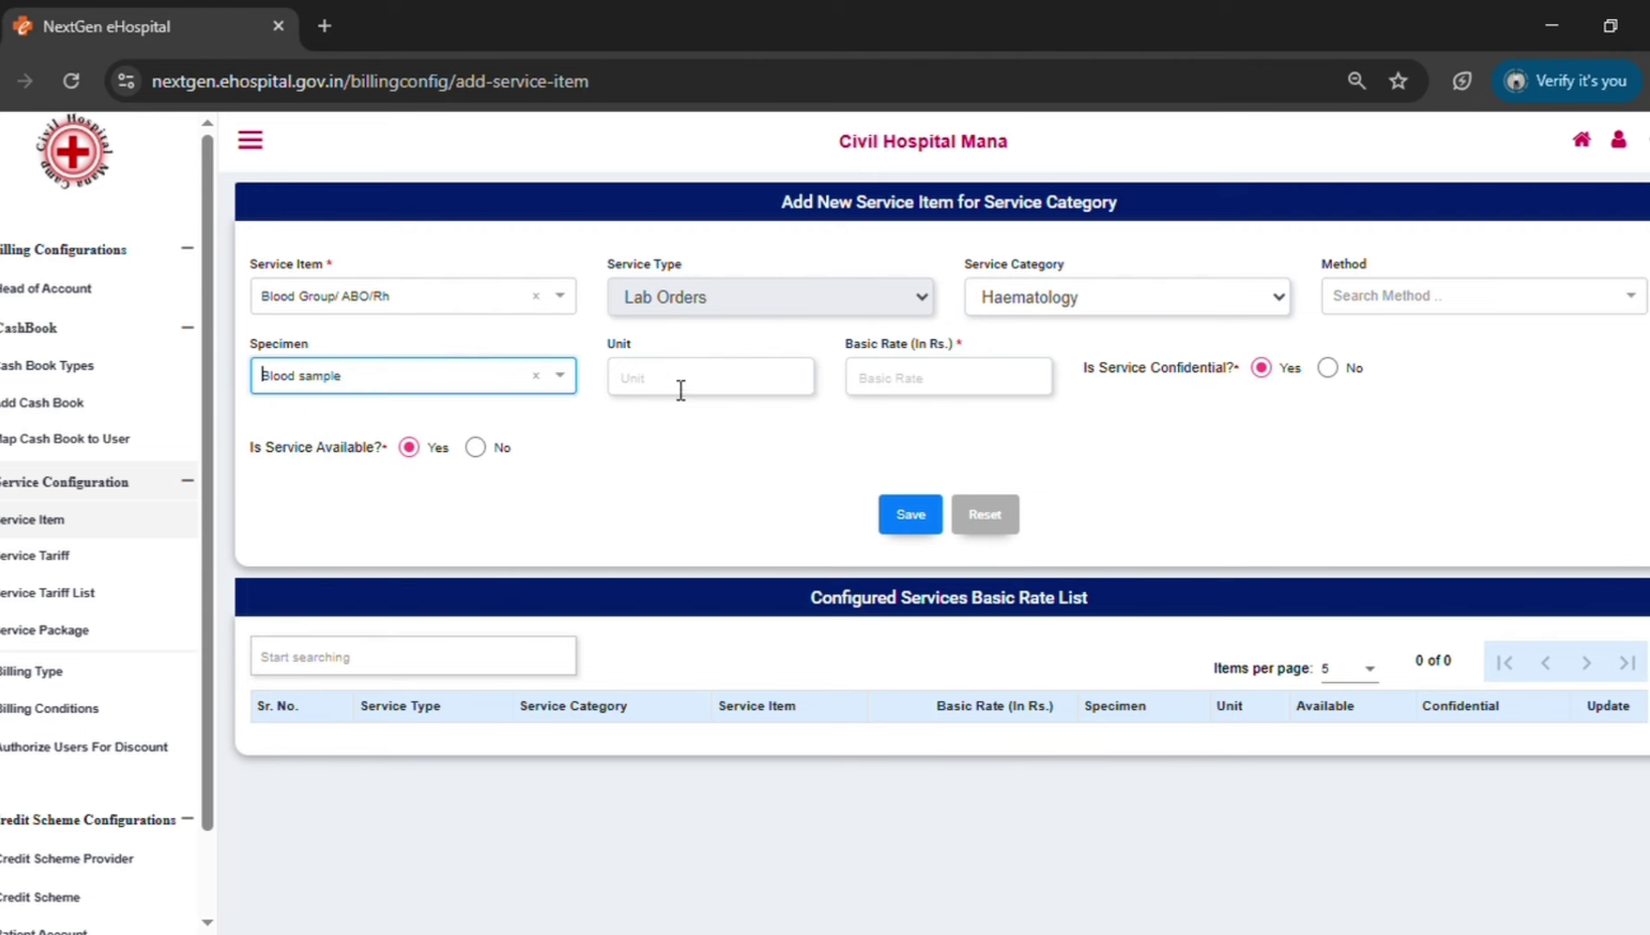
left_click(943, 379)
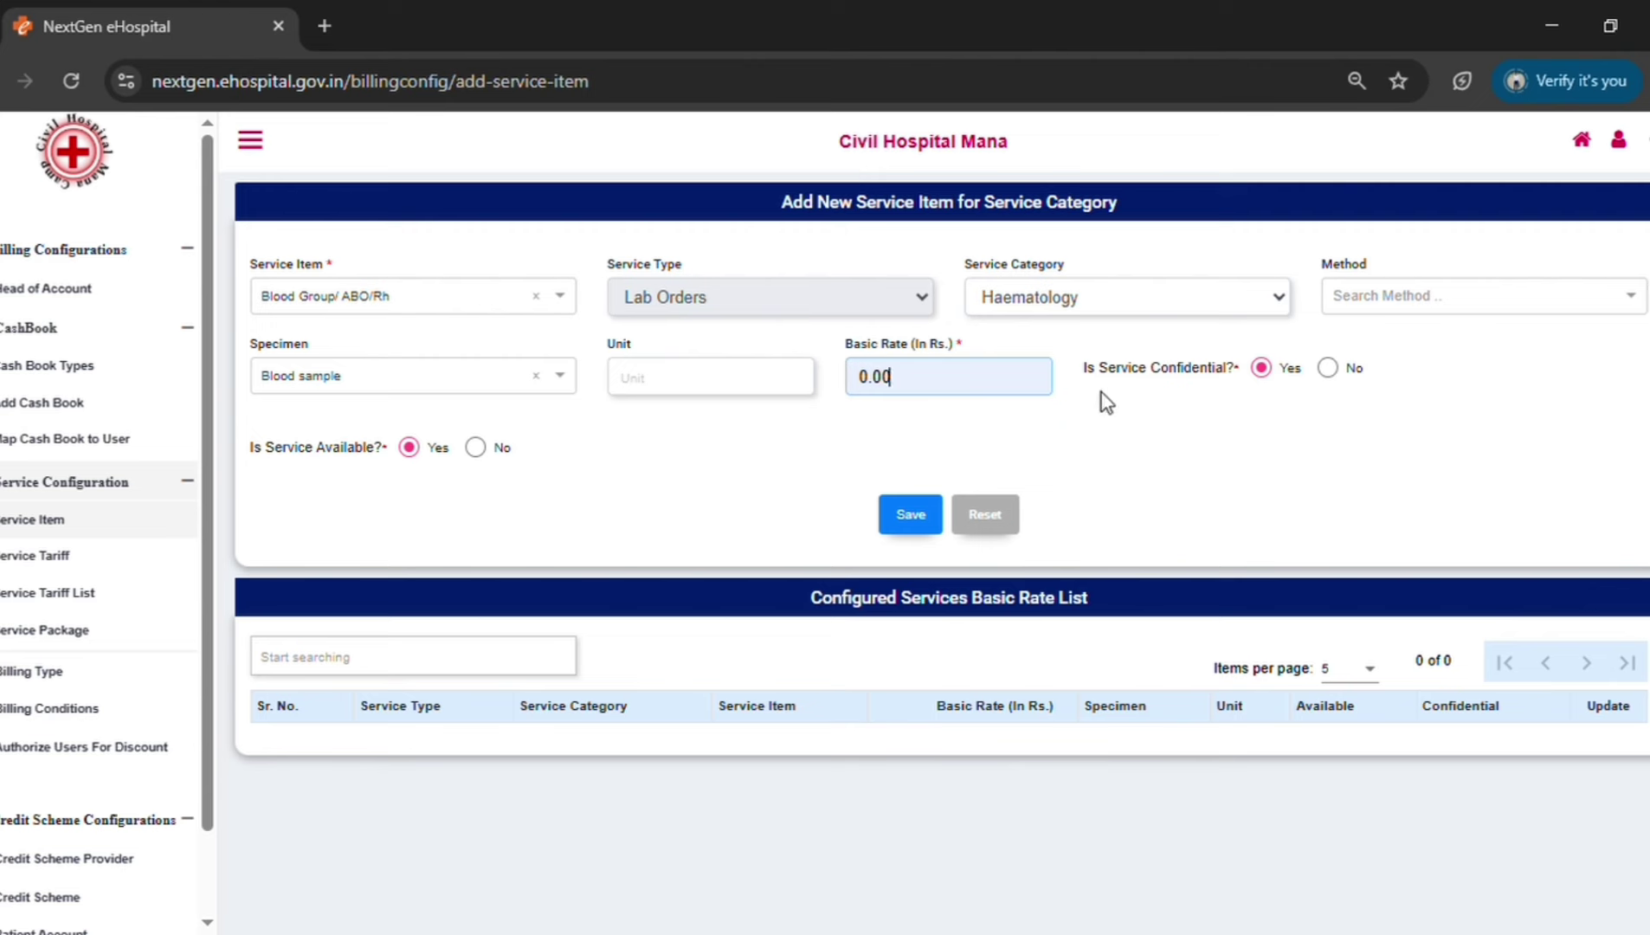
left_click(1329, 371)
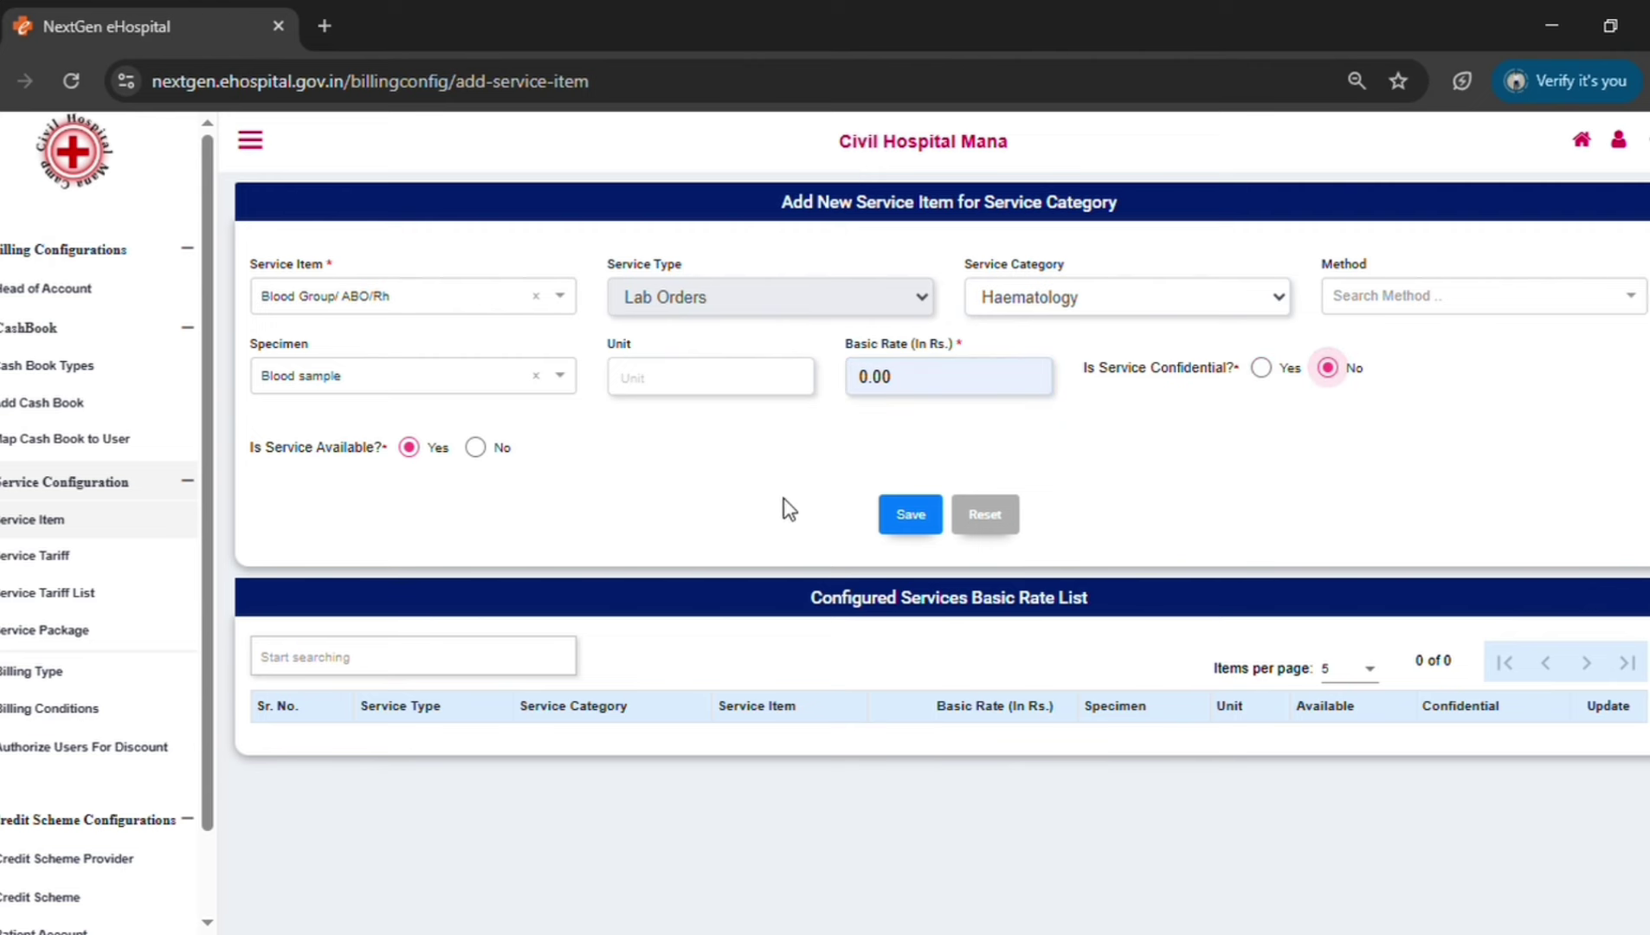
left_click(903, 517)
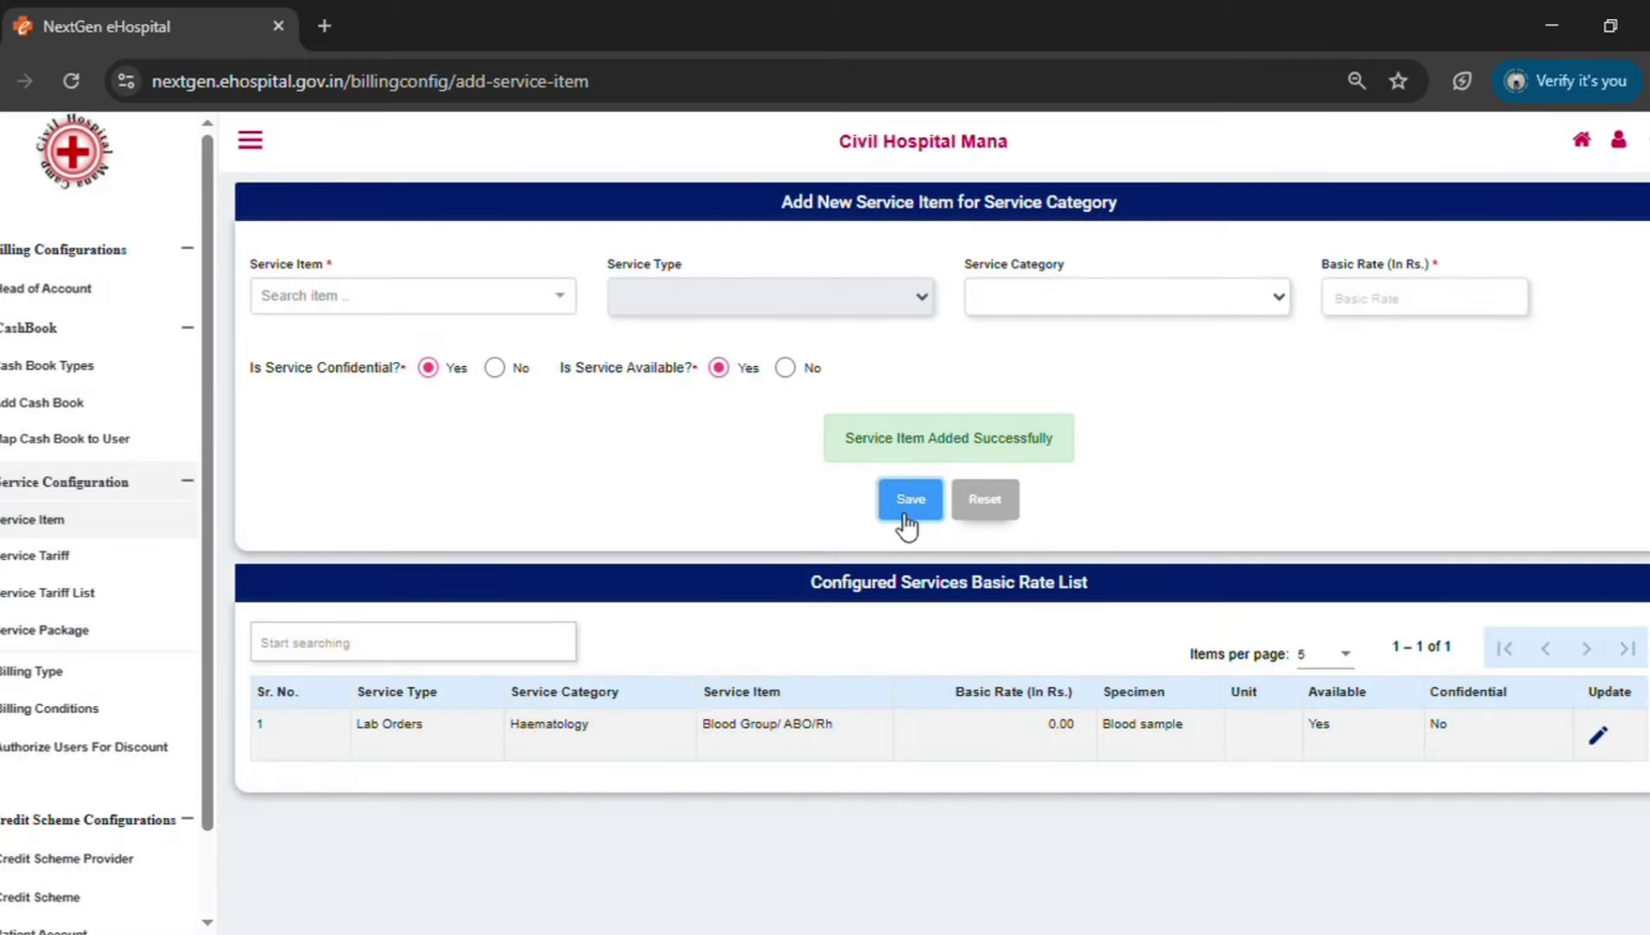
Review the Blood Group/ ABO/Rh entry in the configured services basic rate list.
left_click_drag(356, 730, 805, 743)
left_click_drag(977, 734, 1189, 696)
left_click(1263, 382)
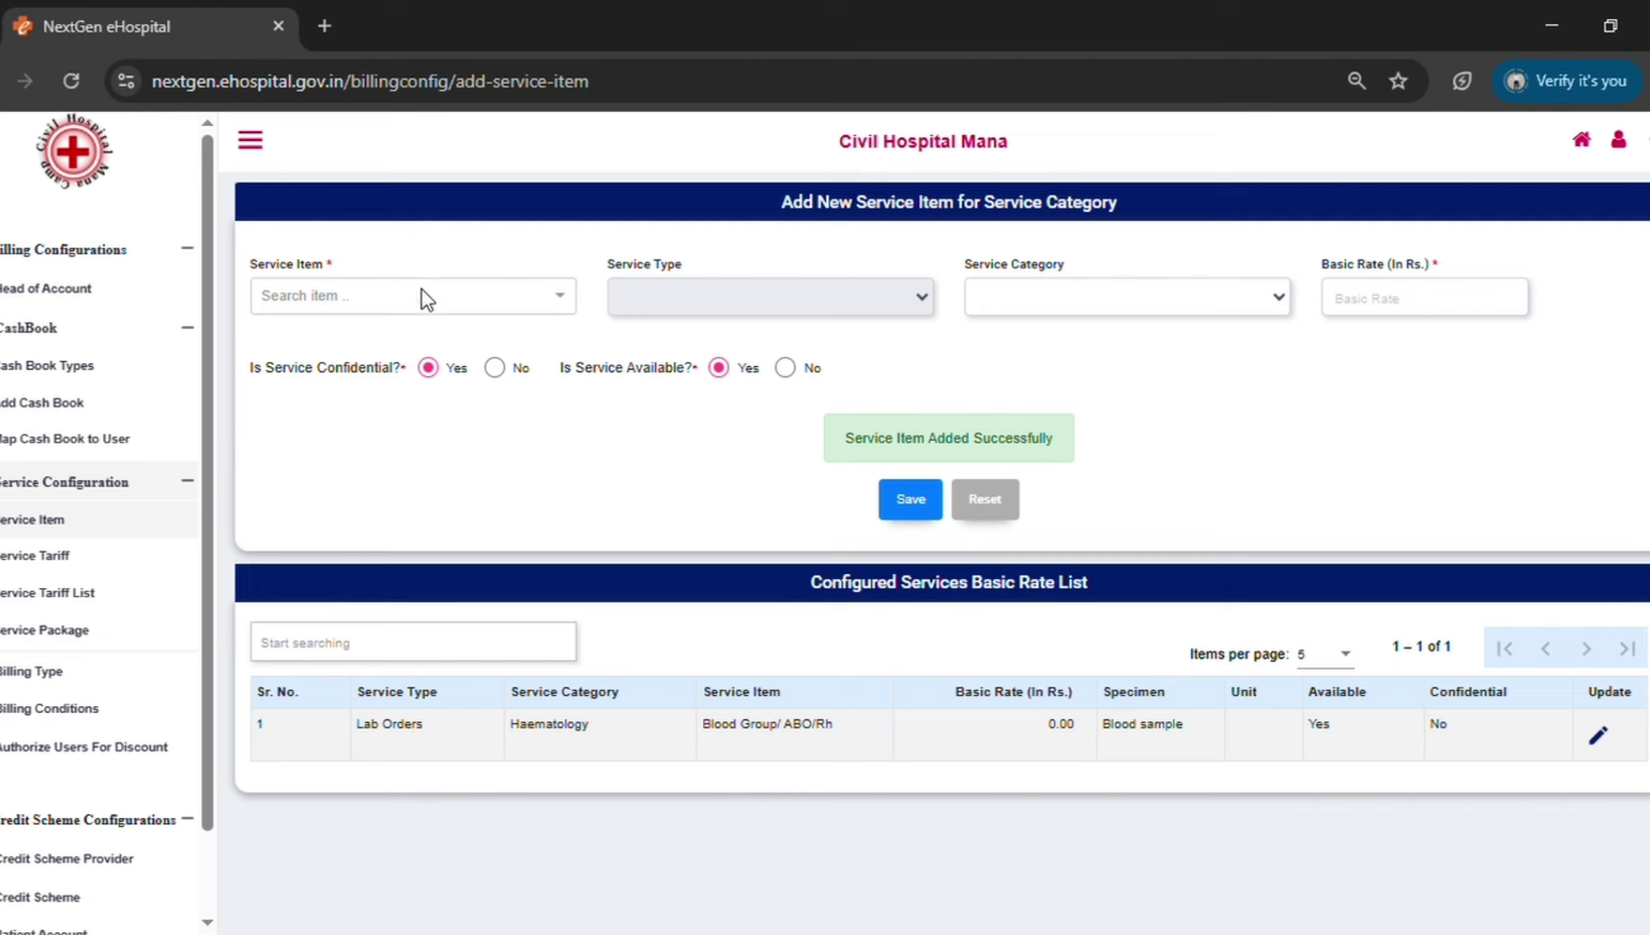
Search the service items for "urine cul" and choose URINE CULTURE & SENSITIVITY.
left_click(302, 303)
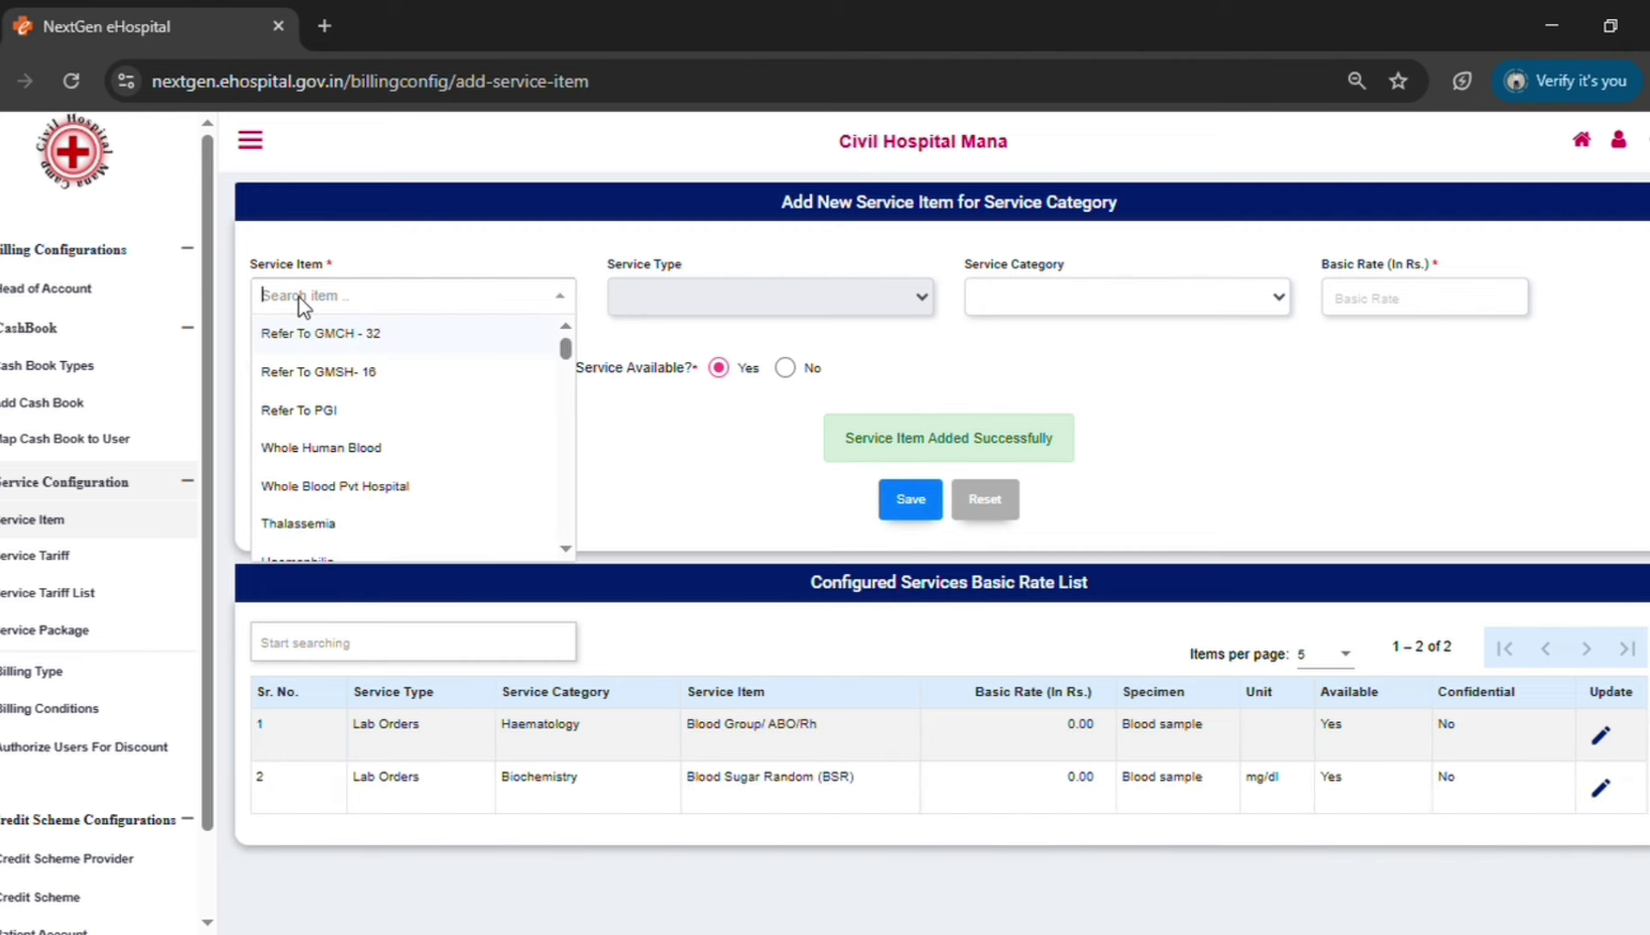
type("urine")
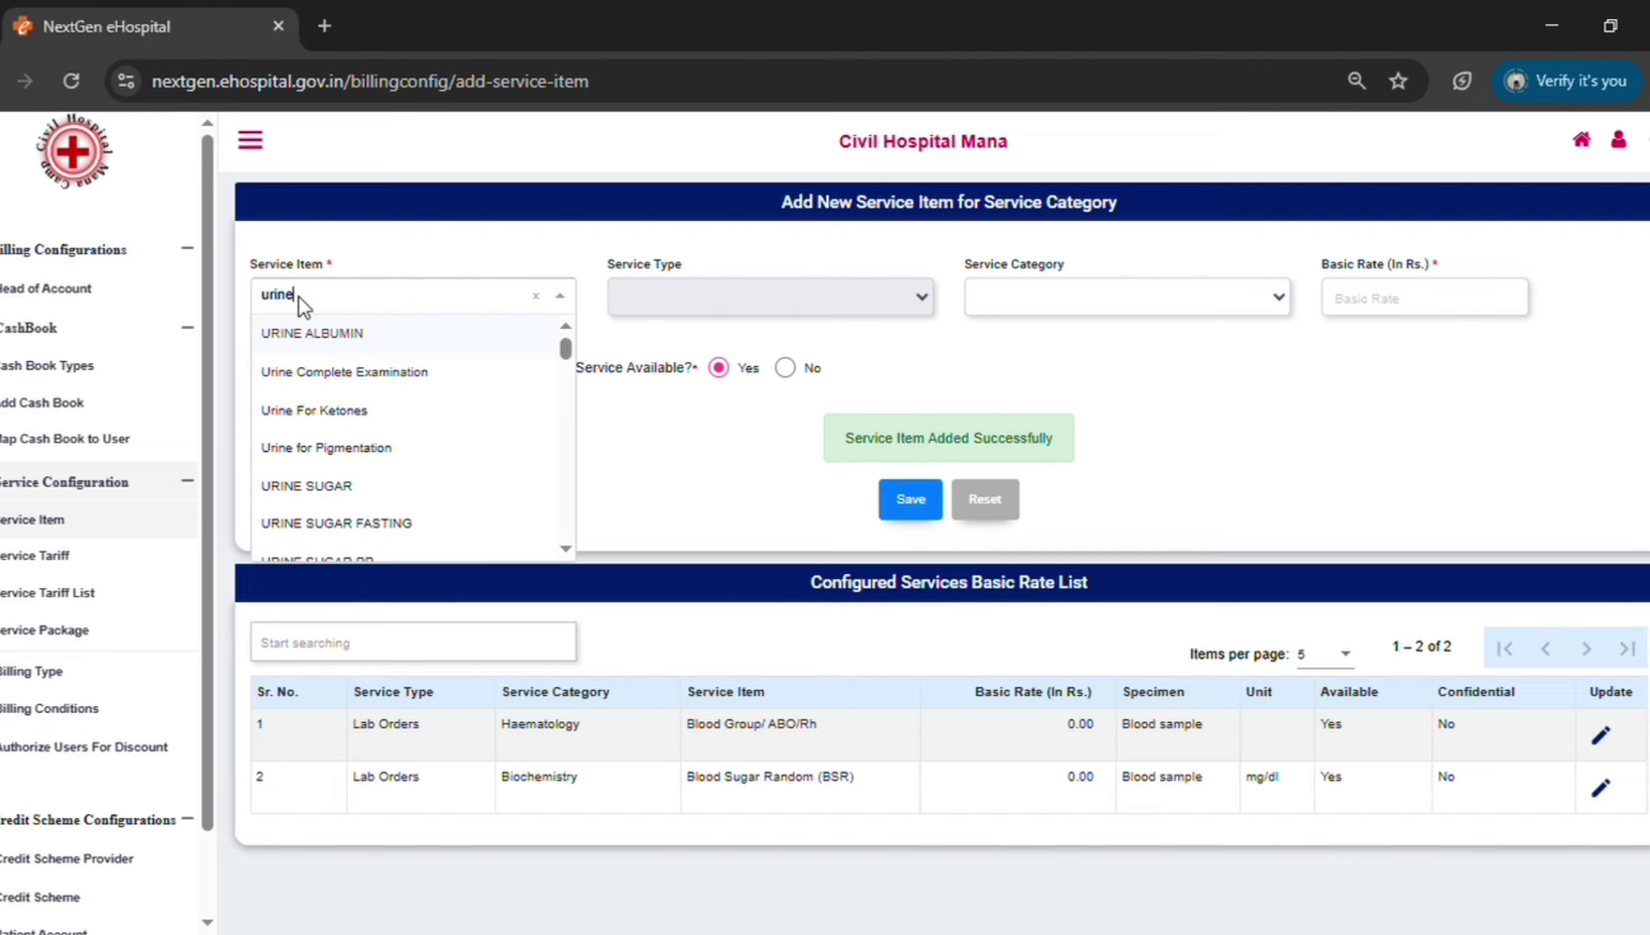
type(" c")
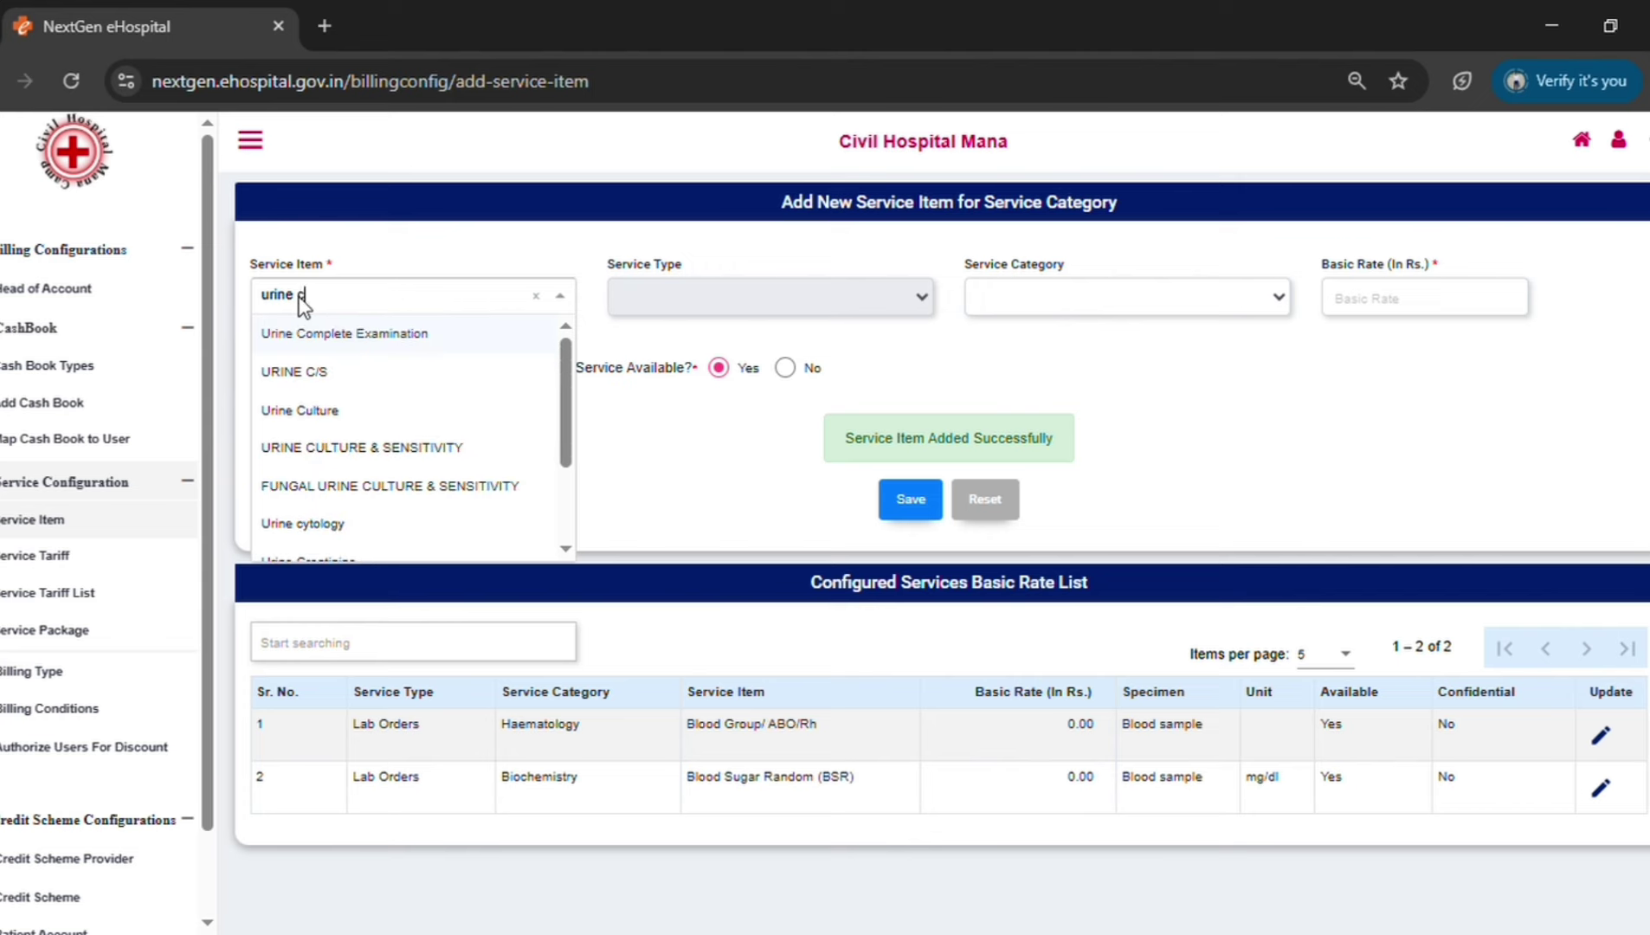
type("ul")
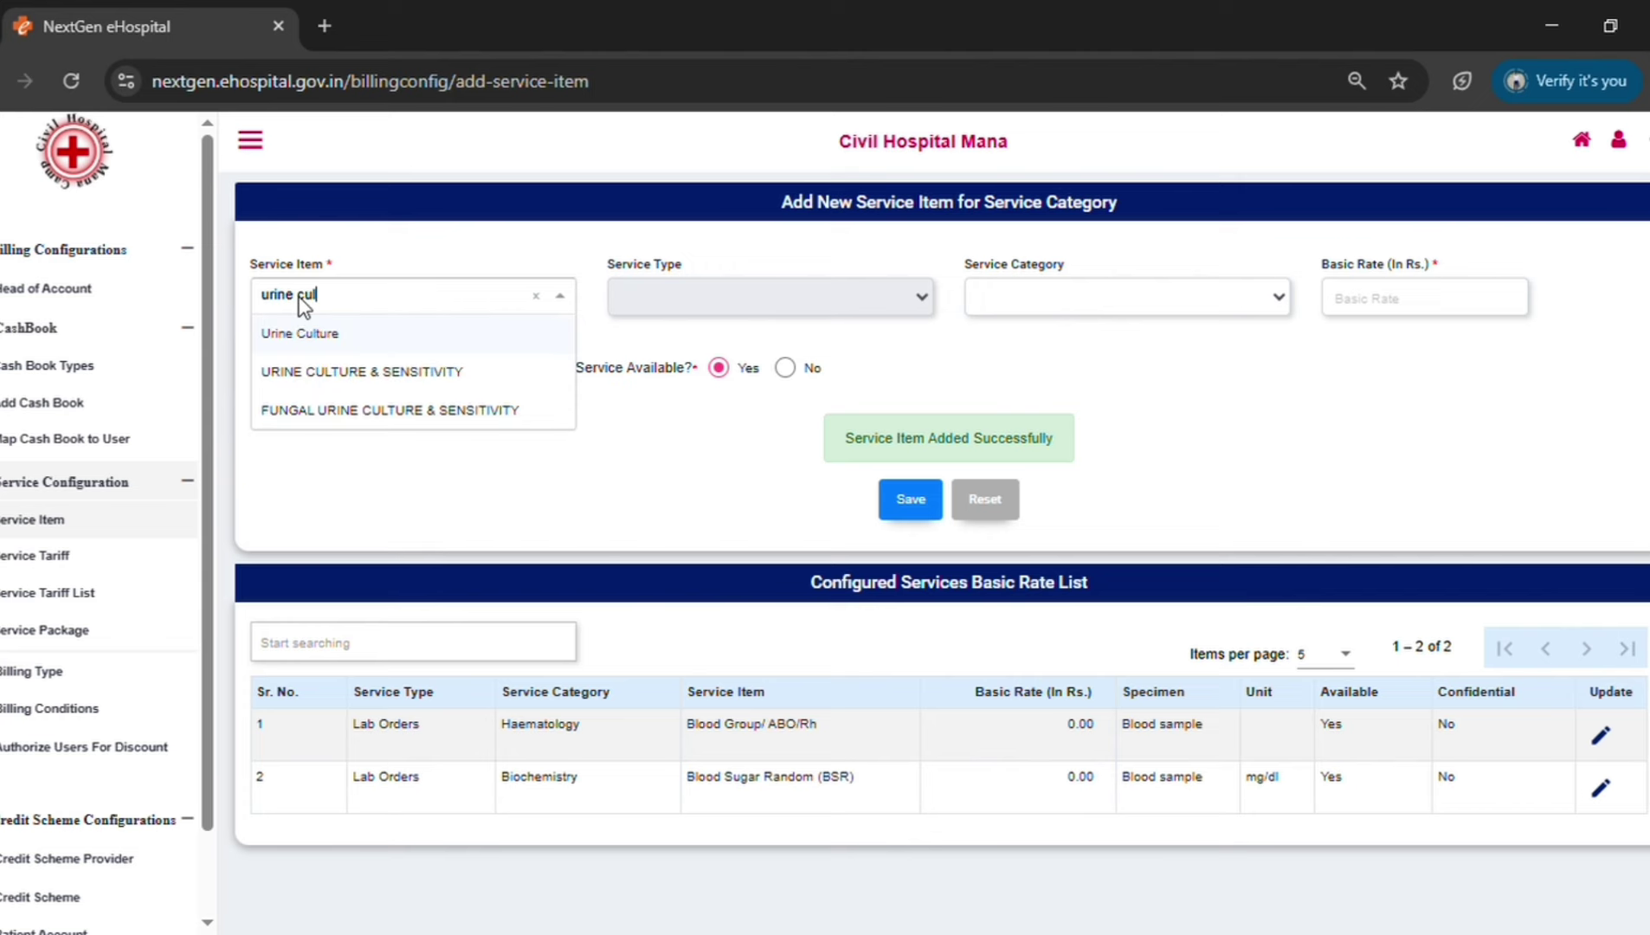
left_click(326, 372)
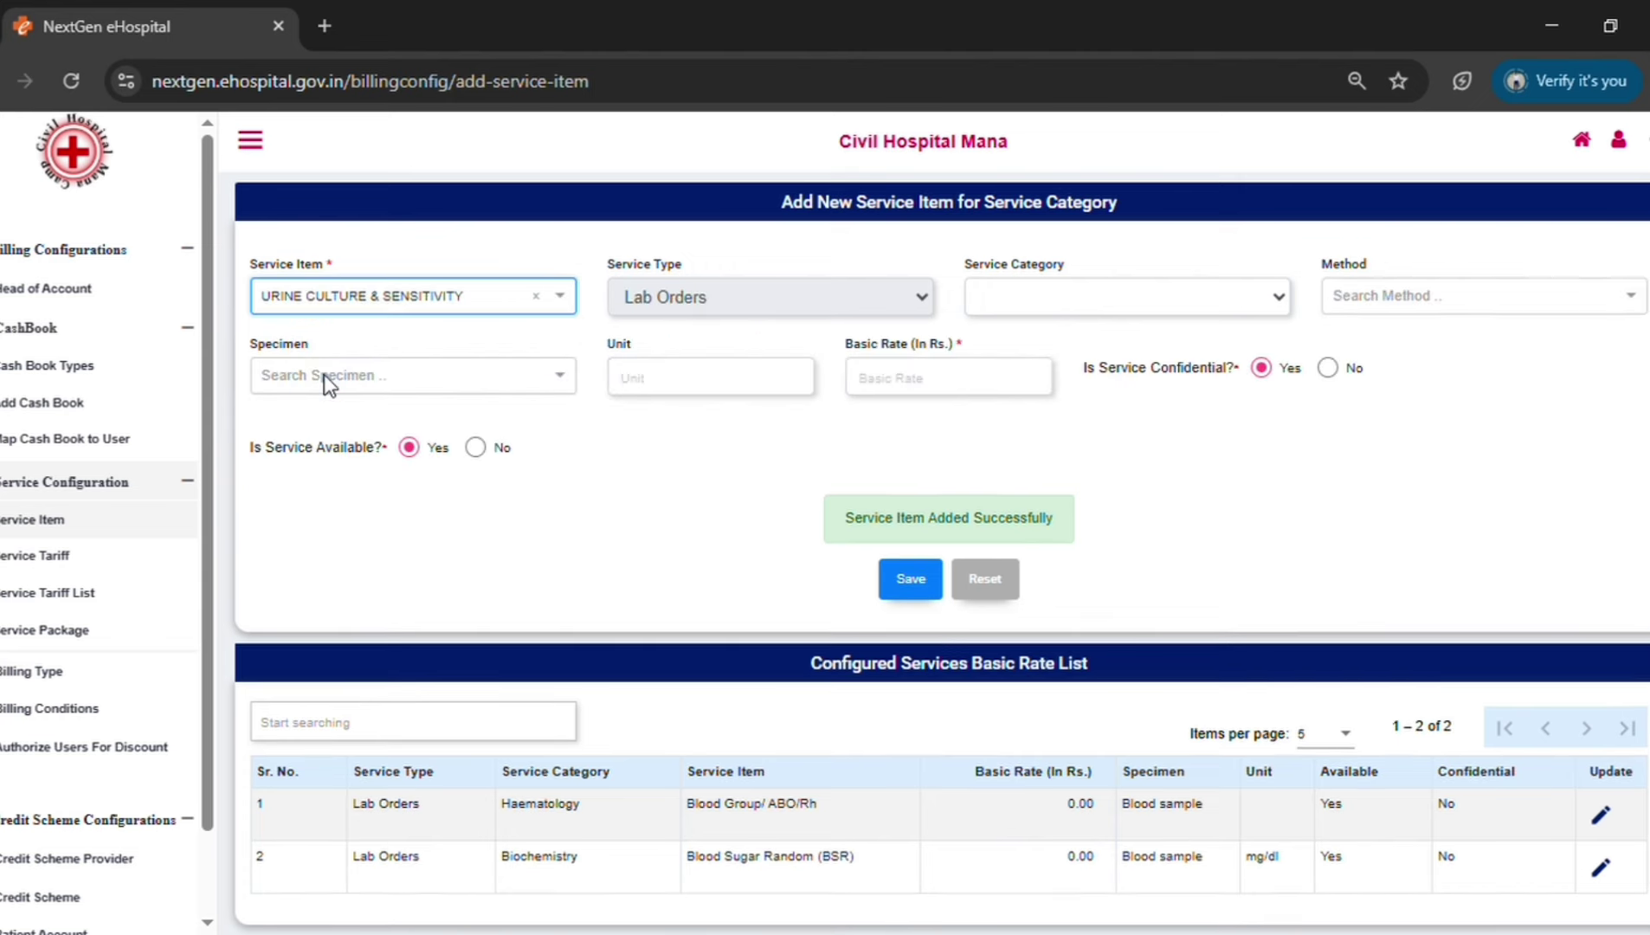
Set the urine culture item's service category to Microbiology and its specimen to Urine sample.
left_click(1078, 304)
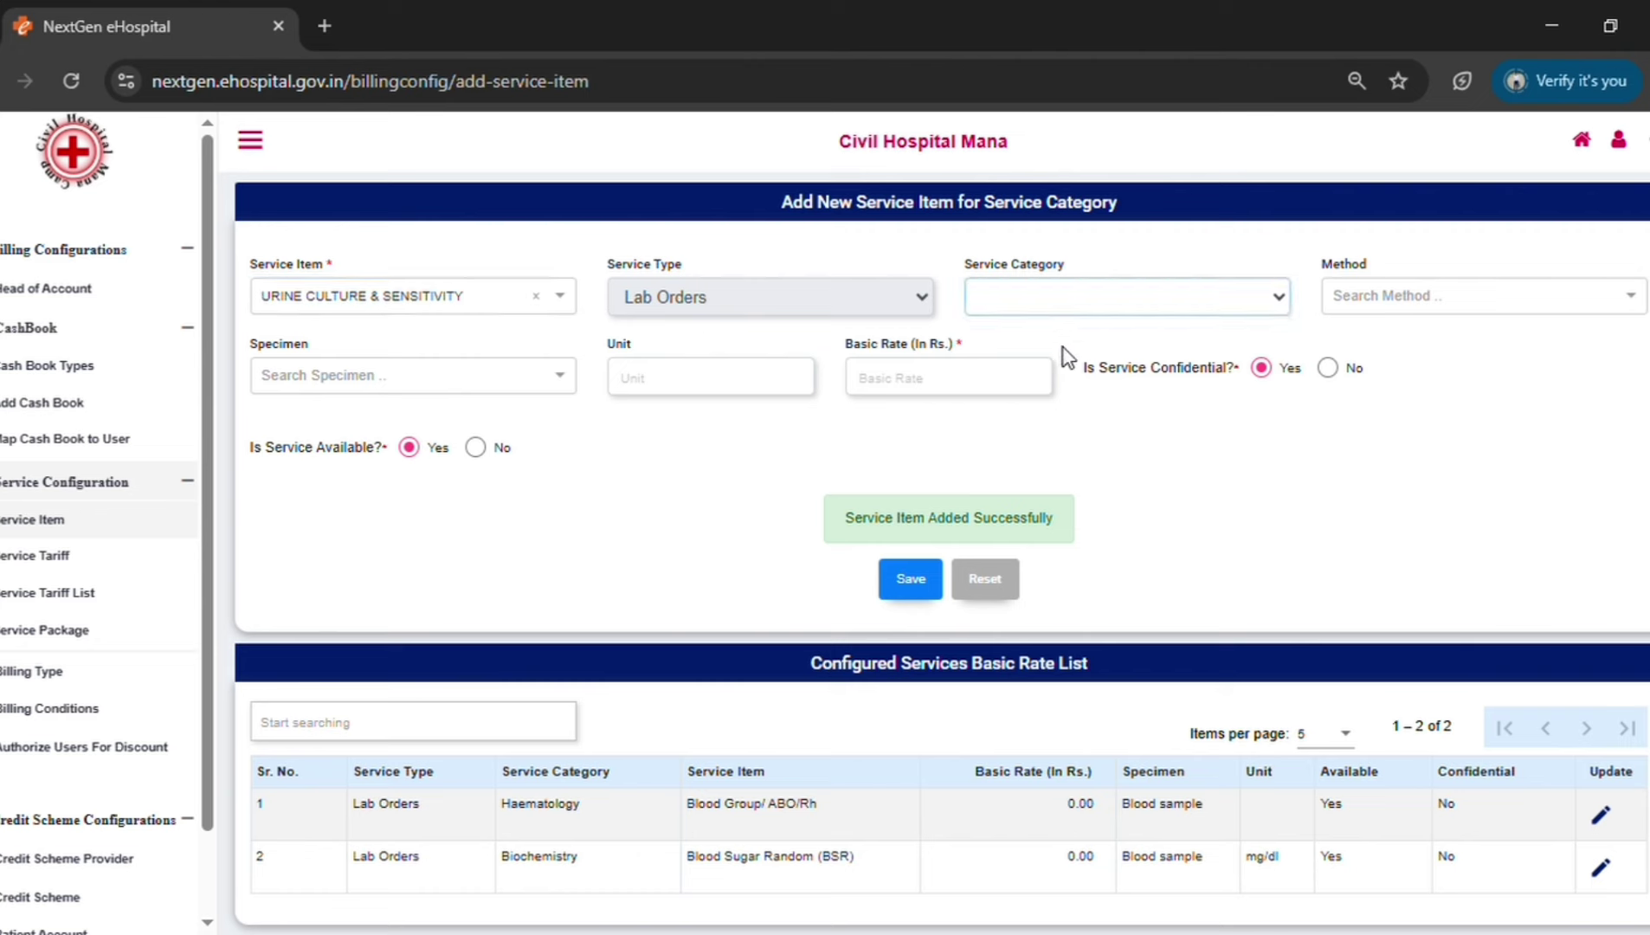
left_click(1043, 463)
left_click(395, 381)
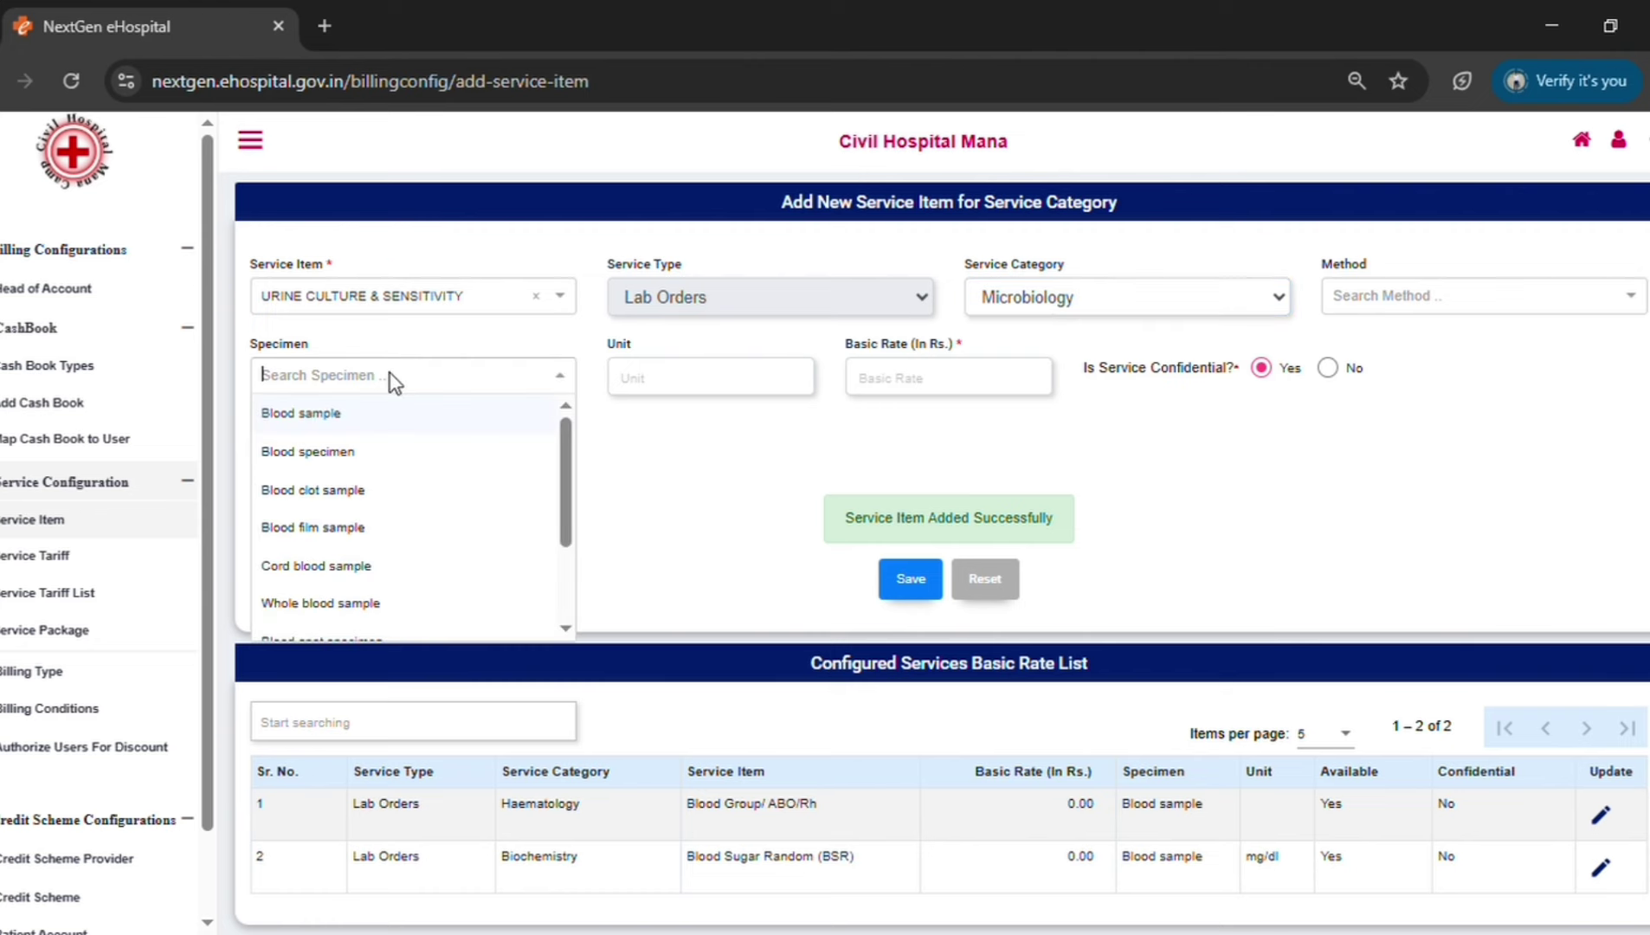
type("uri")
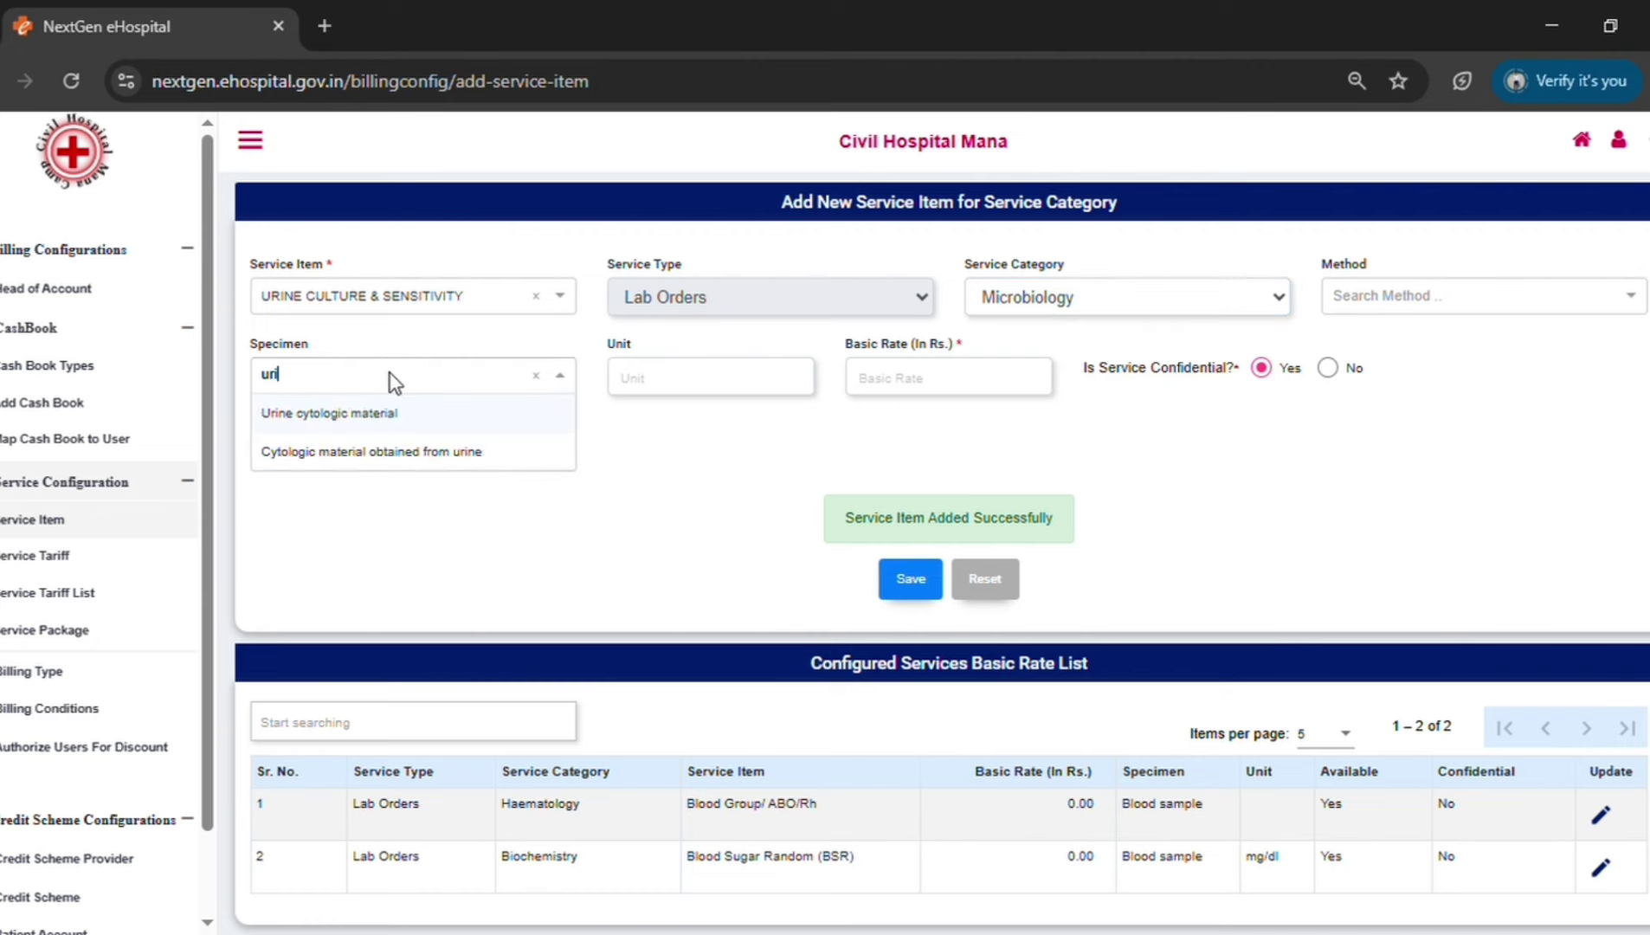
type("ne")
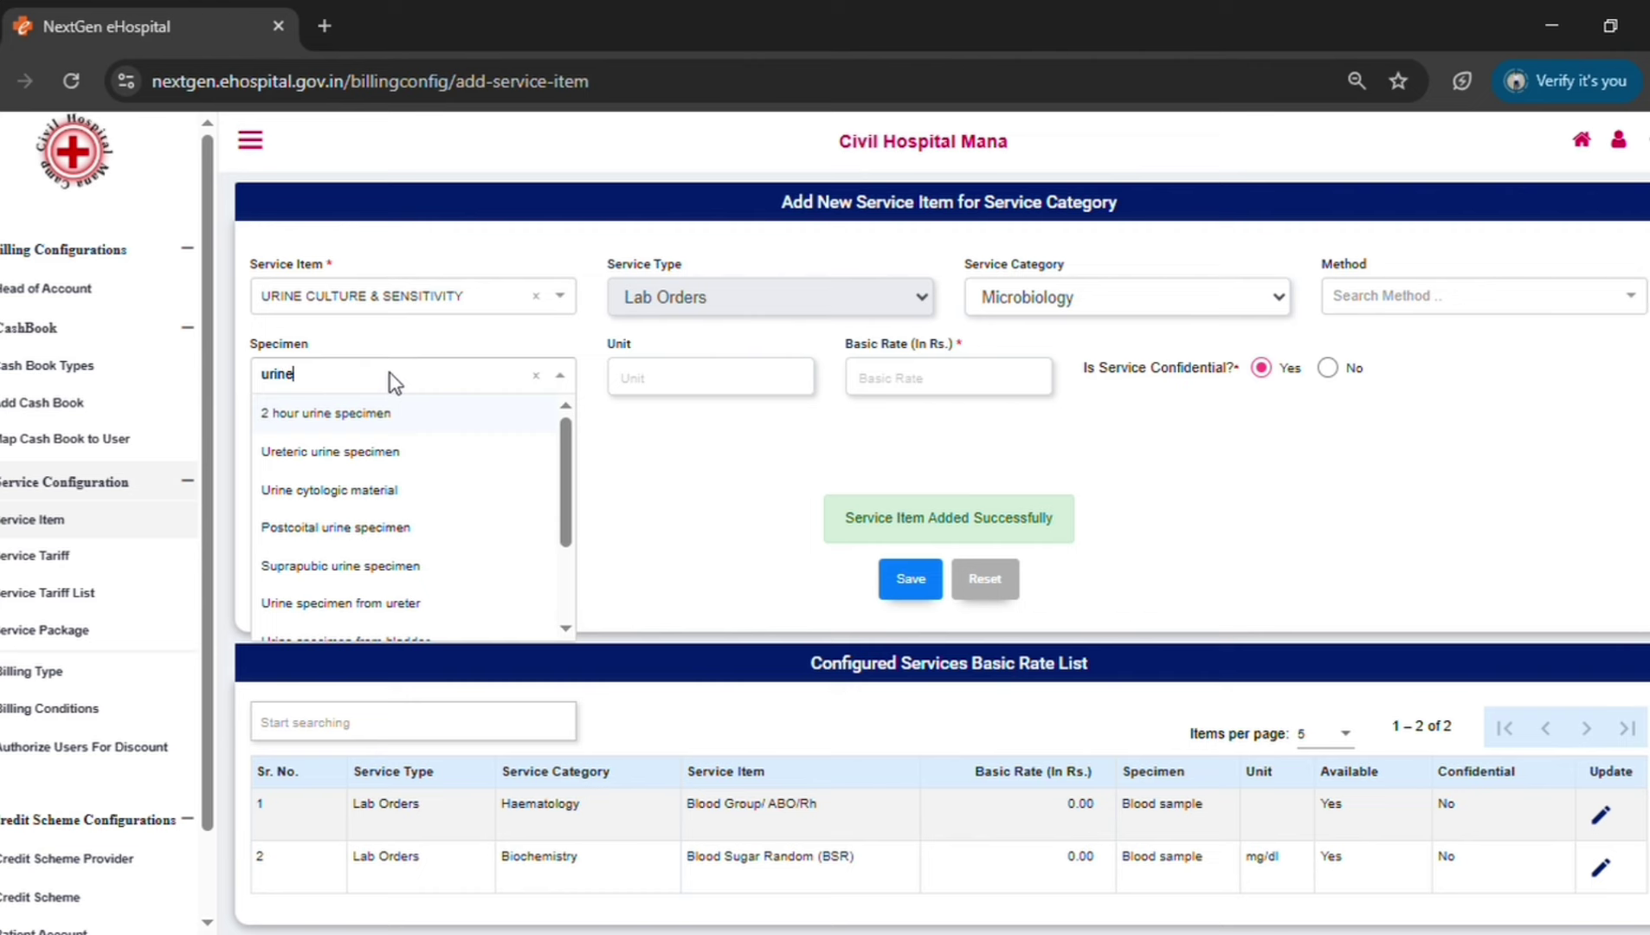
left_click(335, 414)
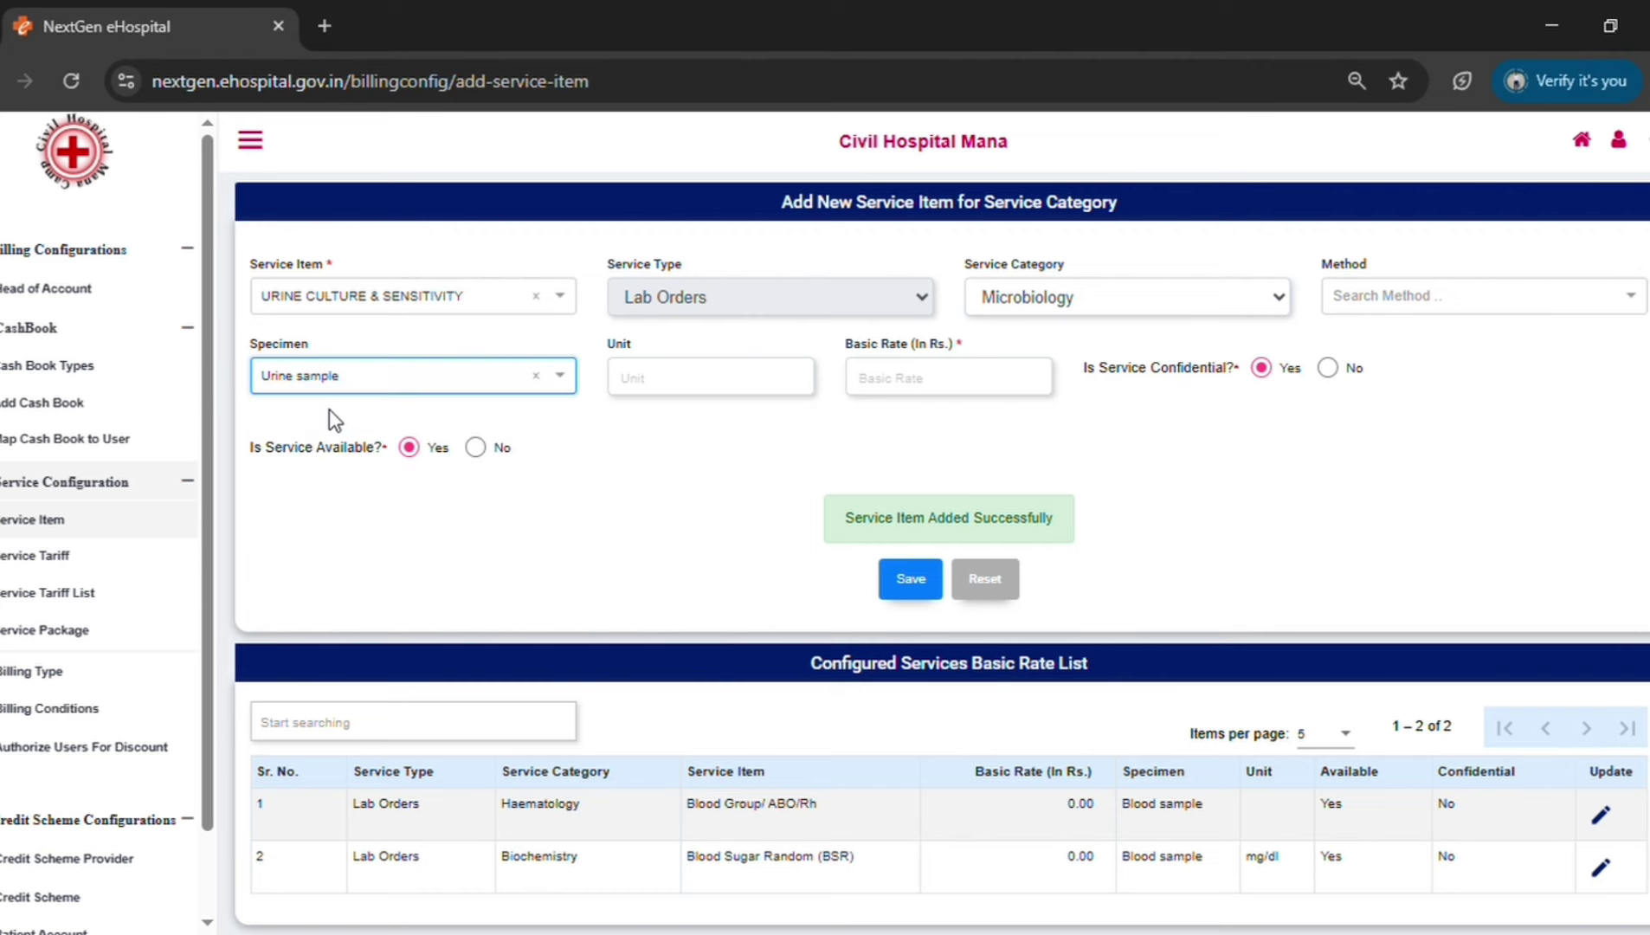
Save the urine culture service item with unit CFU/ml, basic rate 0.00 and the confidential option set to No.
left_click(730, 392)
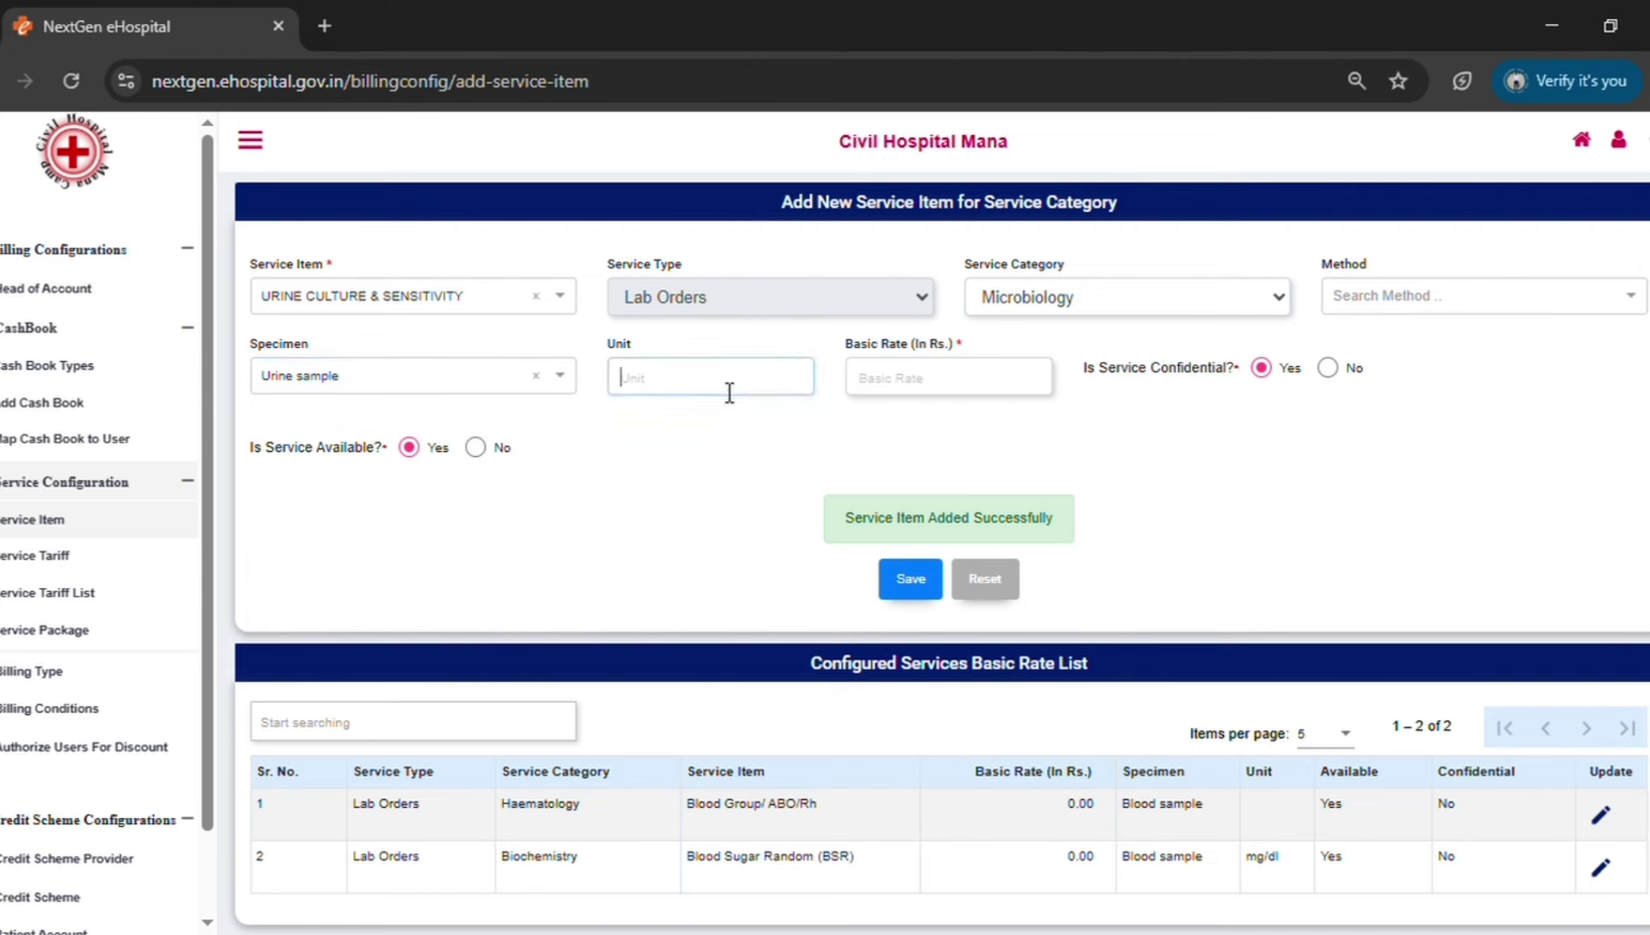
type("c")
left_click(725, 440)
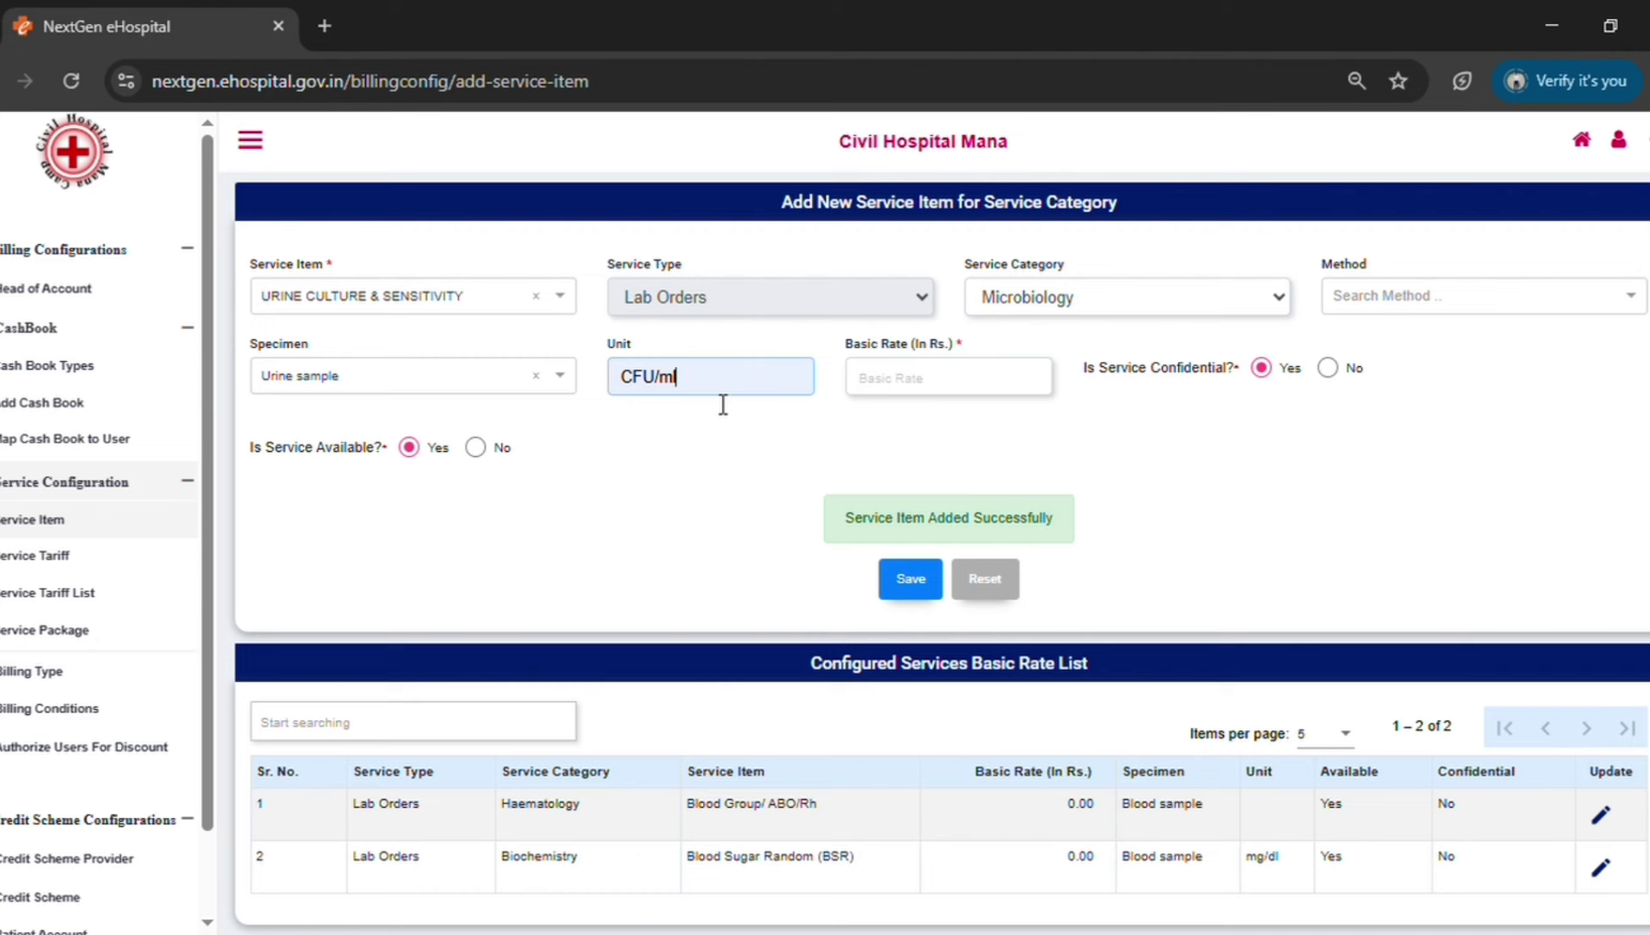
left_click(917, 388)
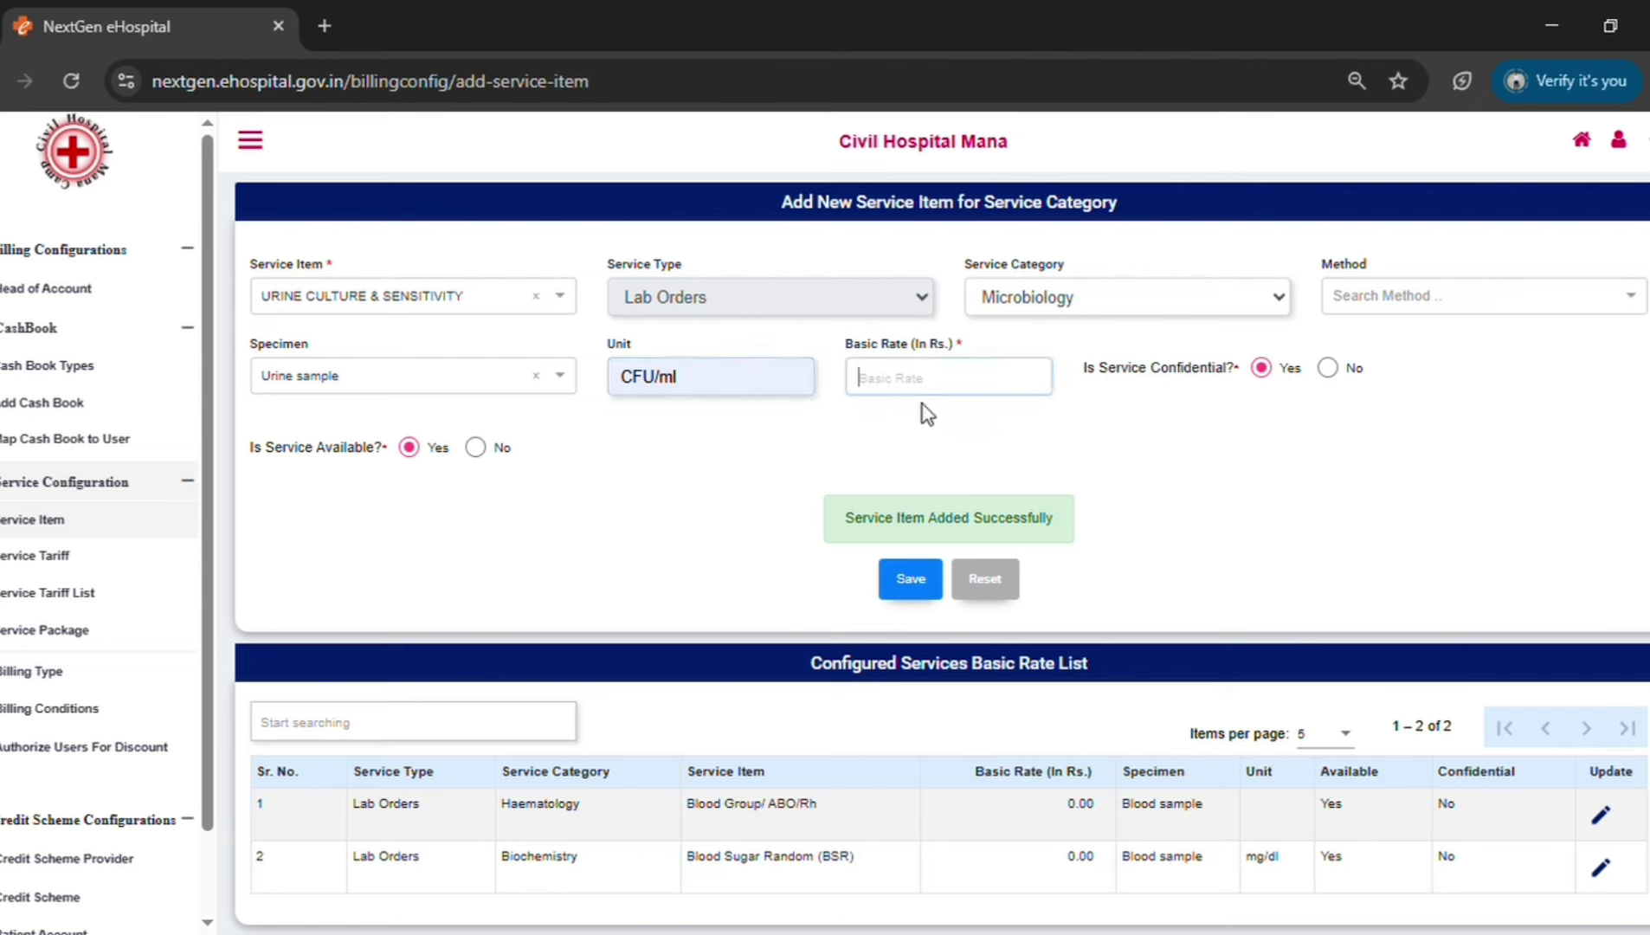
left_click(953, 435)
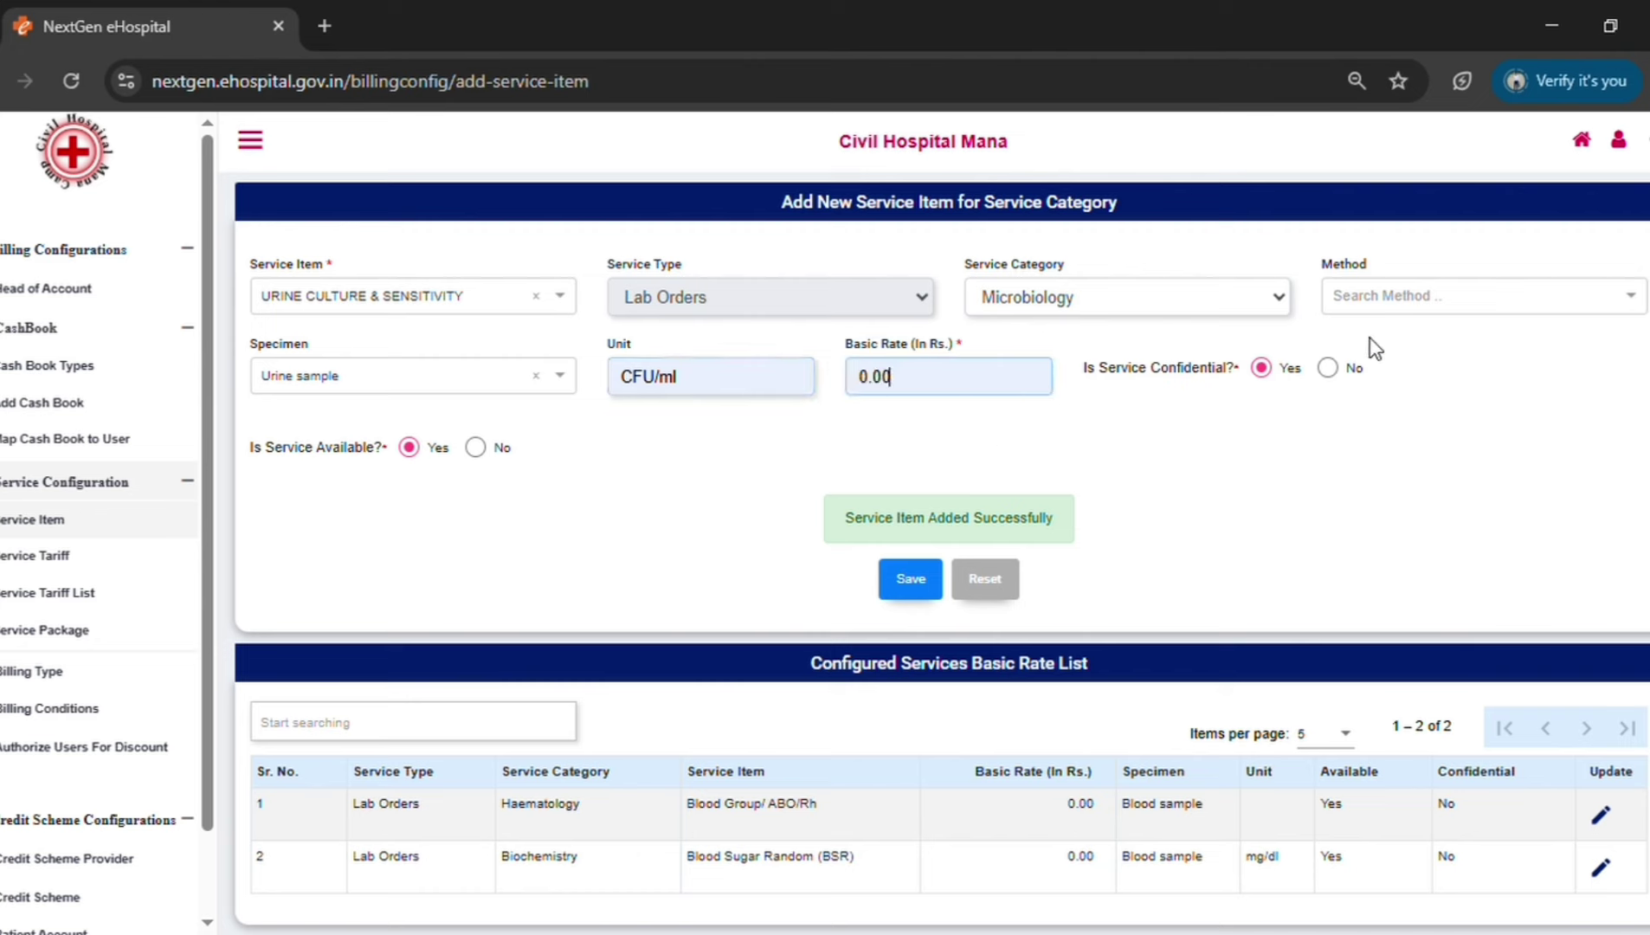
left_click(1336, 374)
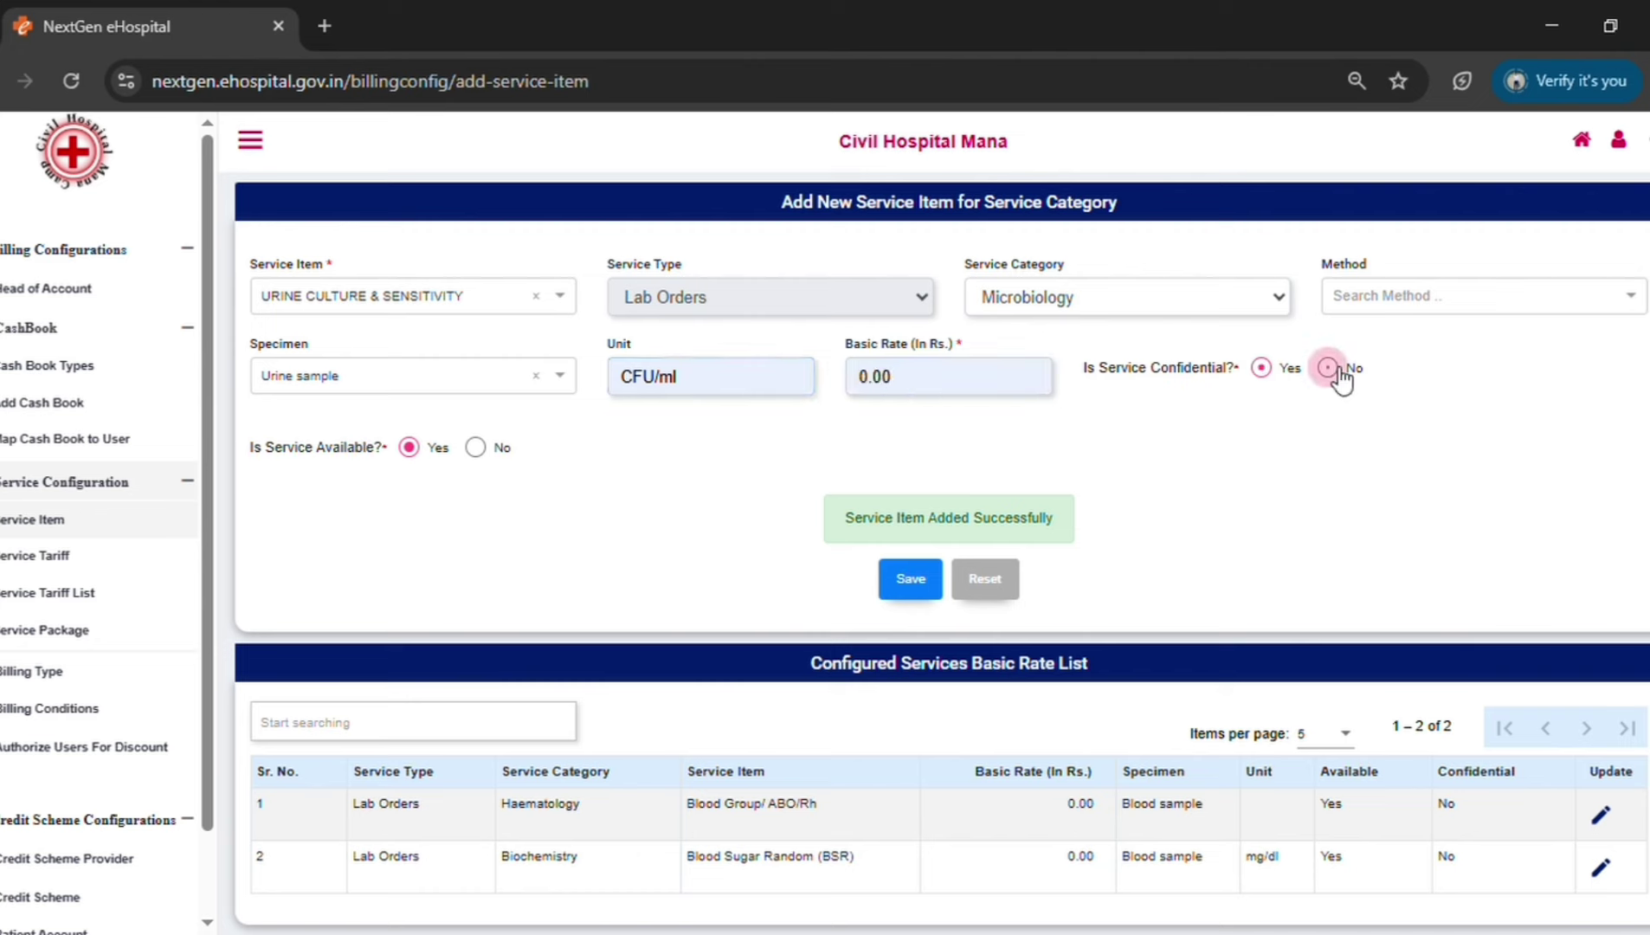
left_click(905, 578)
left_click(907, 582)
left_click(907, 584)
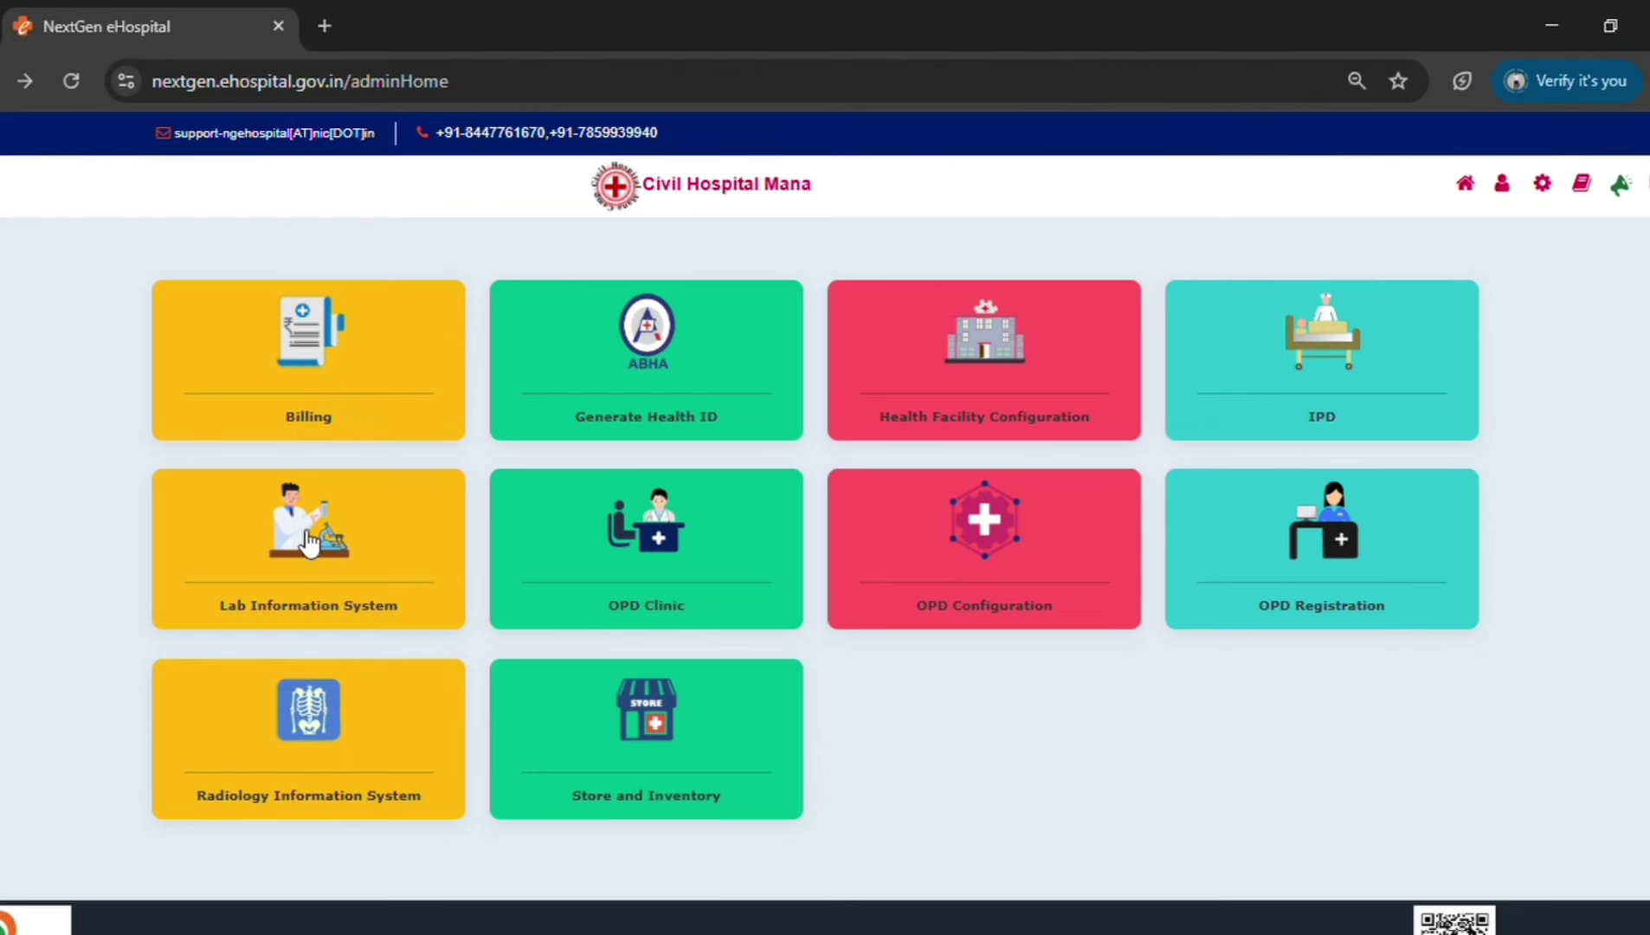
Switch to the Lab Information System module and start adding a new lab centre under the laboratory configuration.
left_click(318, 539)
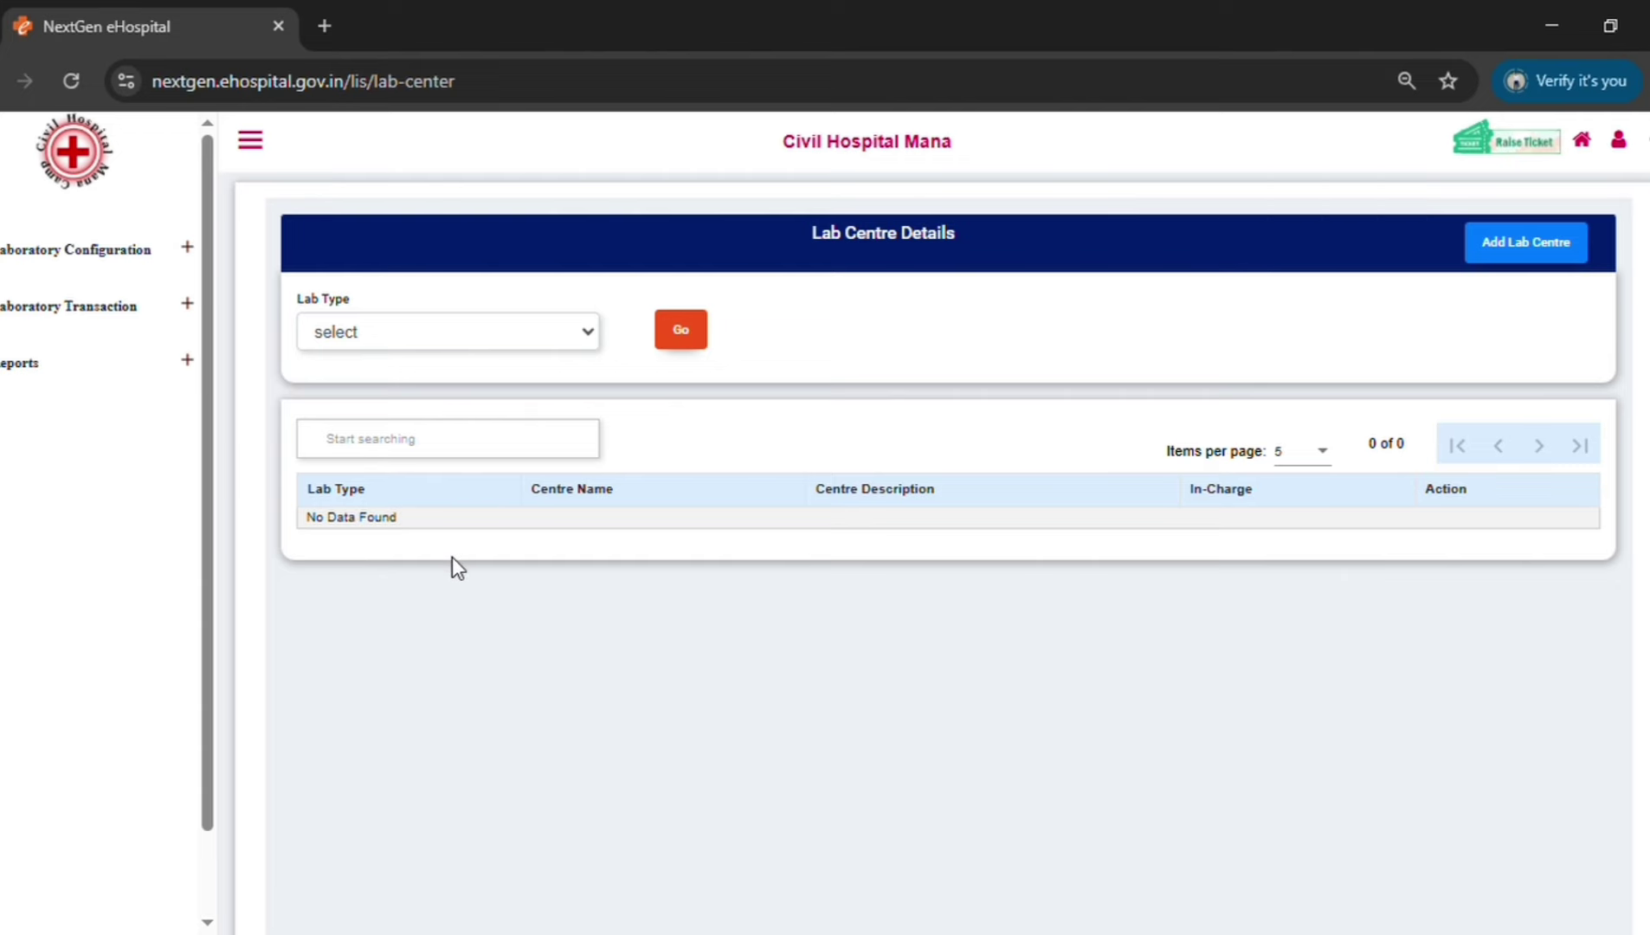
left_click(71, 251)
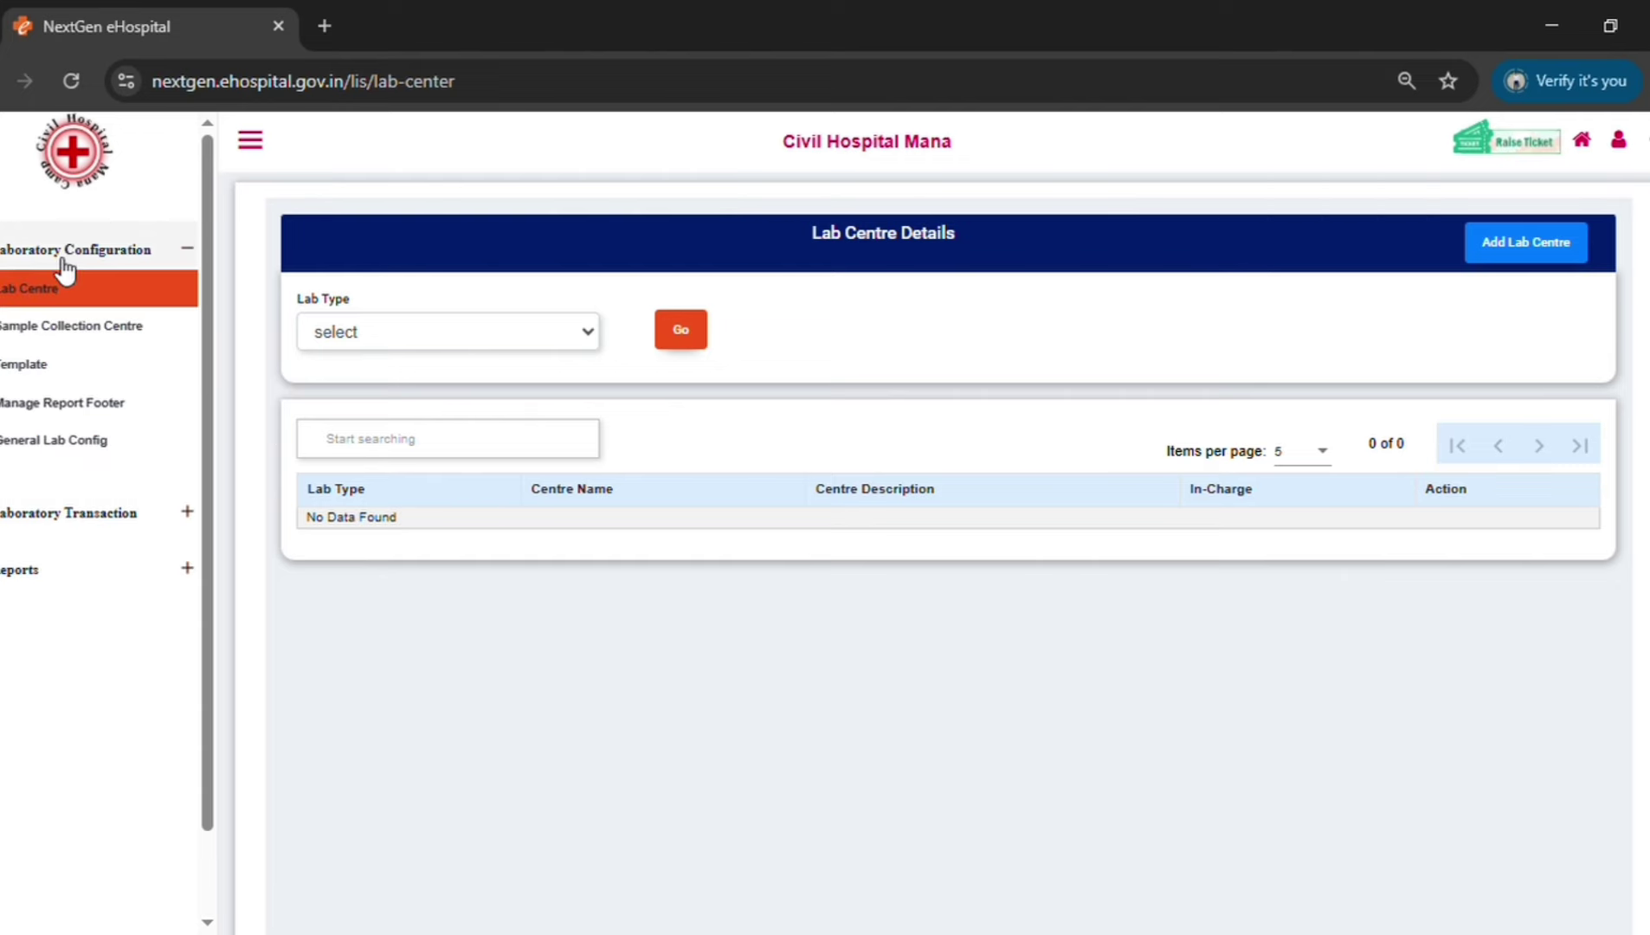
left_click(1555, 246)
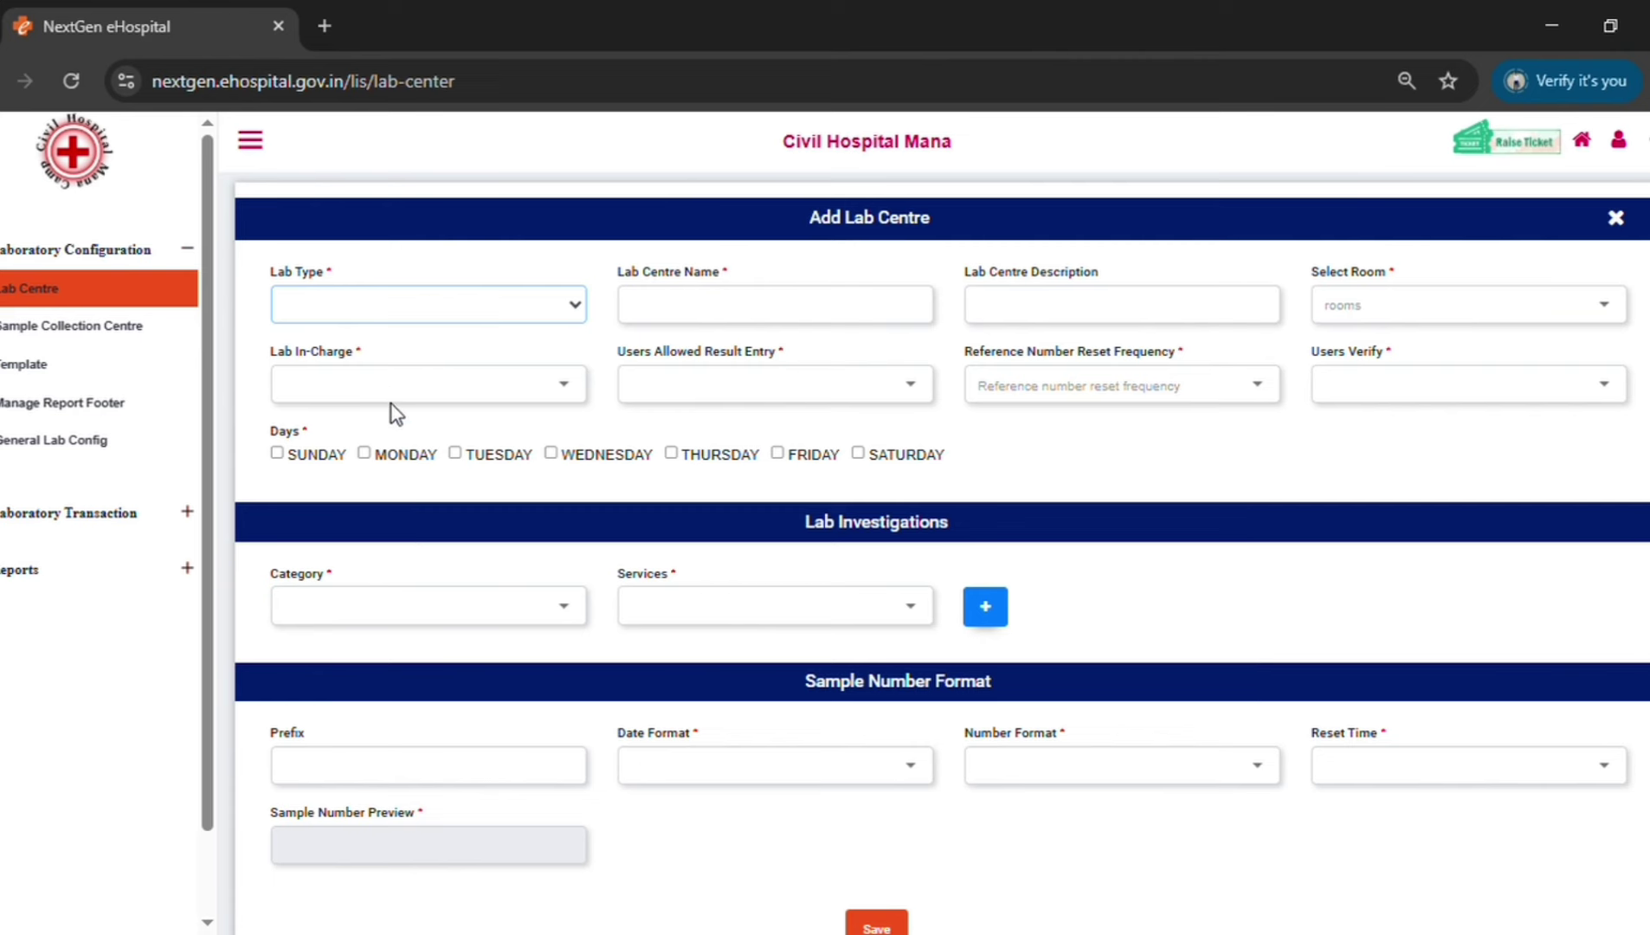
Set the lab type to PATHOLOGY, the lab centre name to MANA LAB and the description to PATHOLOGY LAB.
key("p")
left_click(818, 317)
type("M")
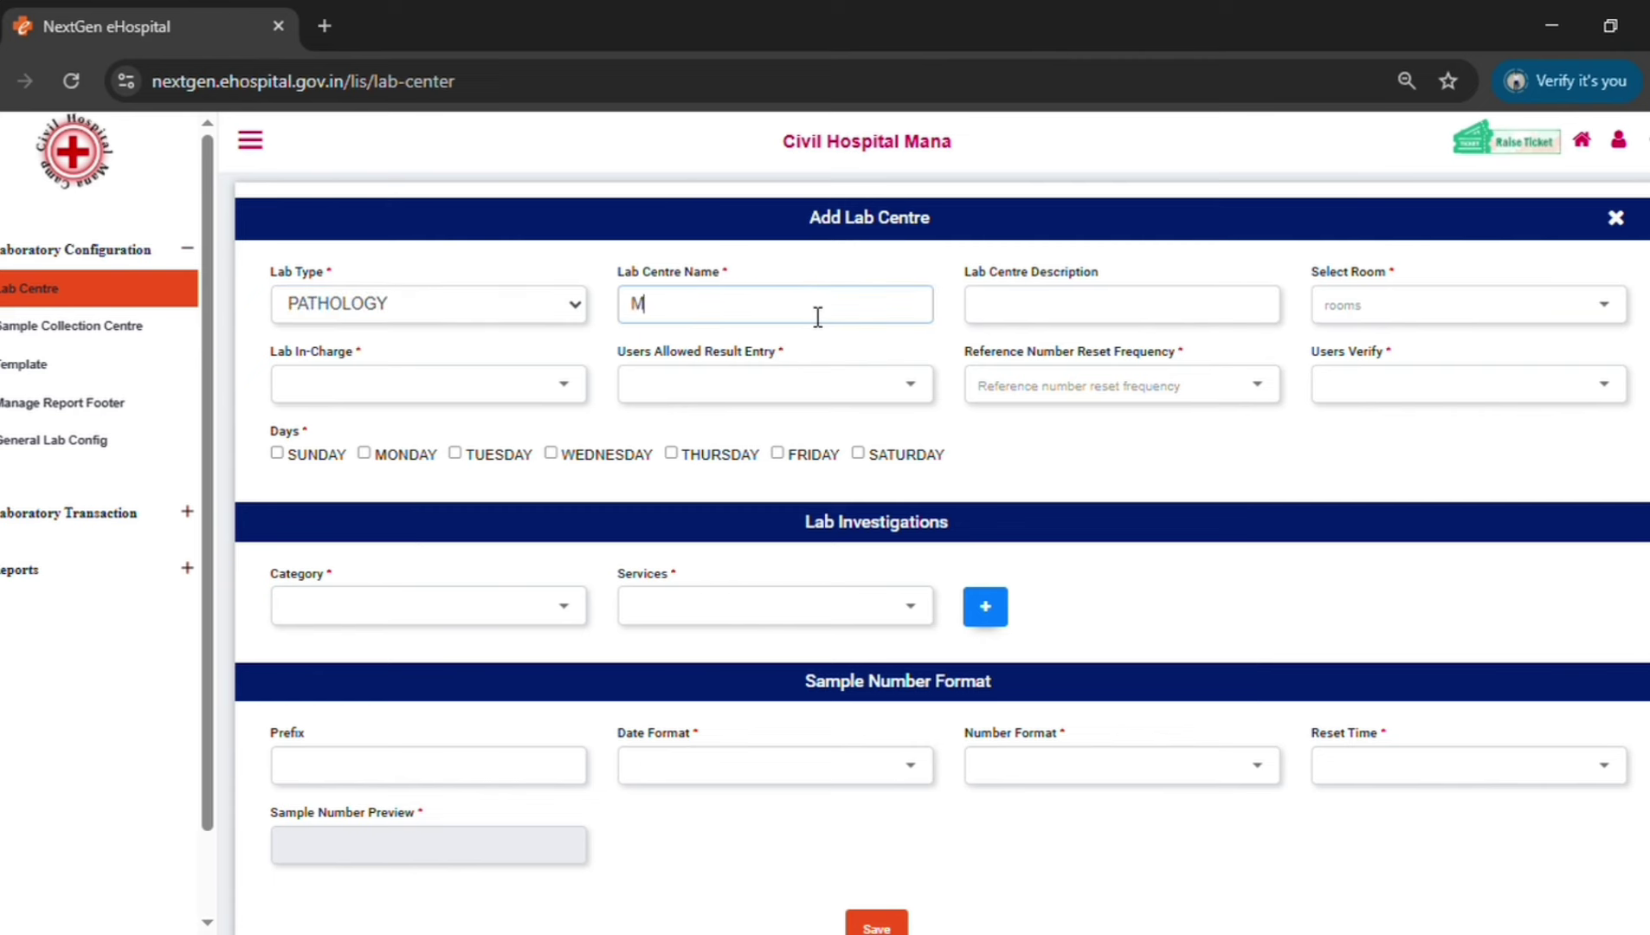
type("ANA LAB")
left_click(1043, 310)
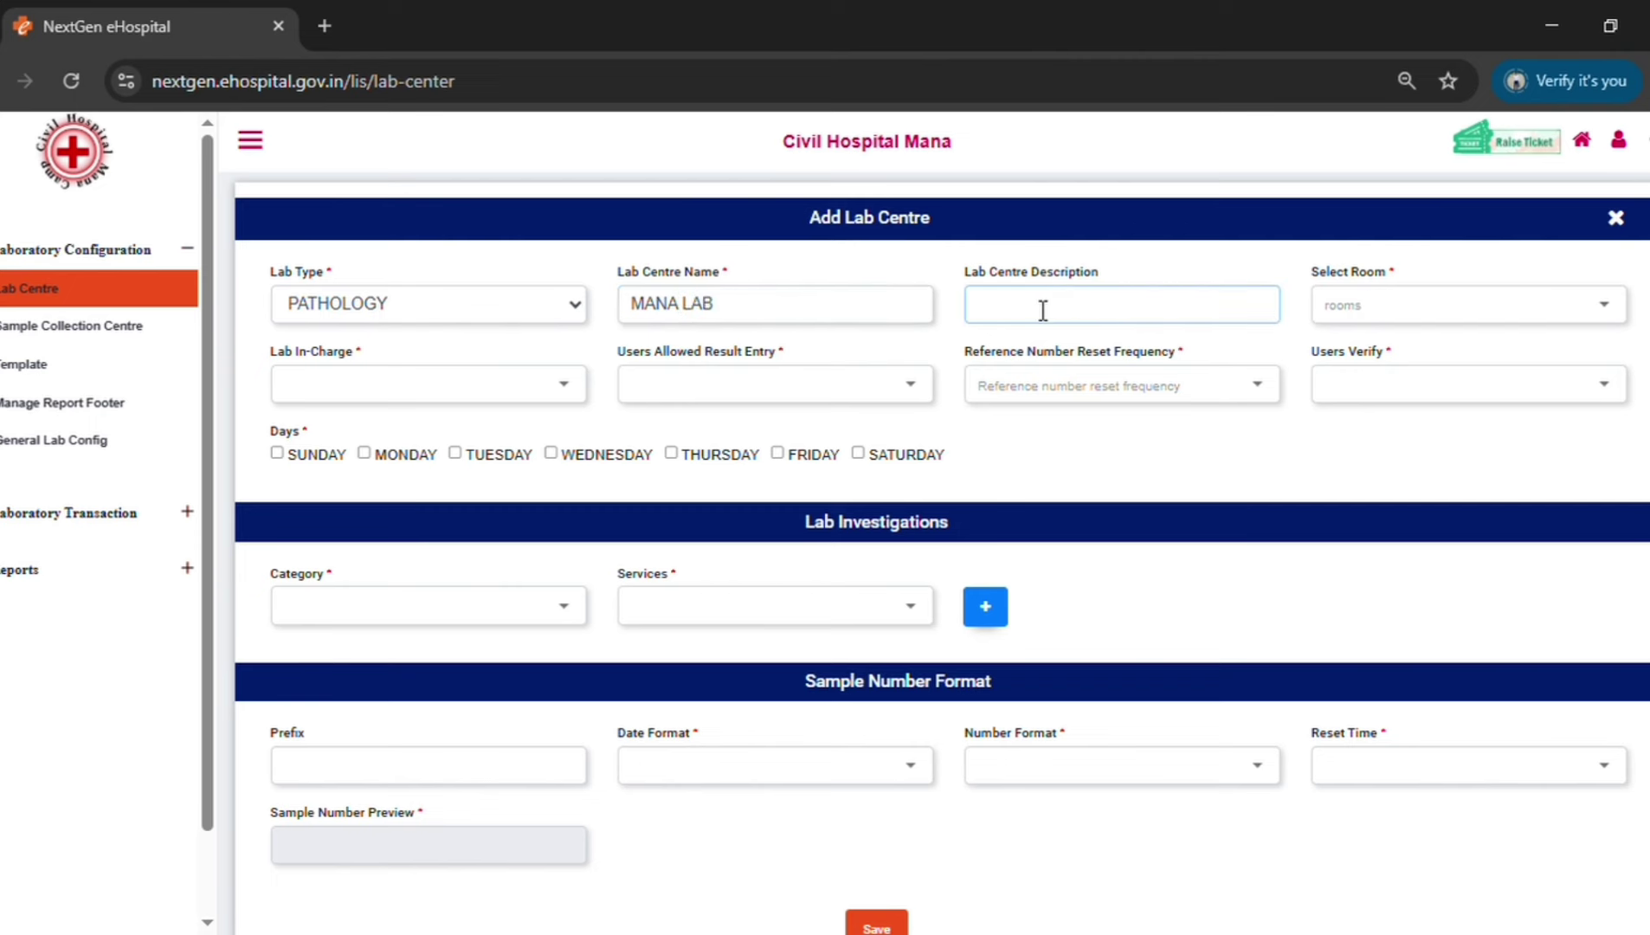
type("PATHOLOGY LAB")
Assign OPD Room no 4 on the ground floor to the new lab centre.
left_click(1403, 319)
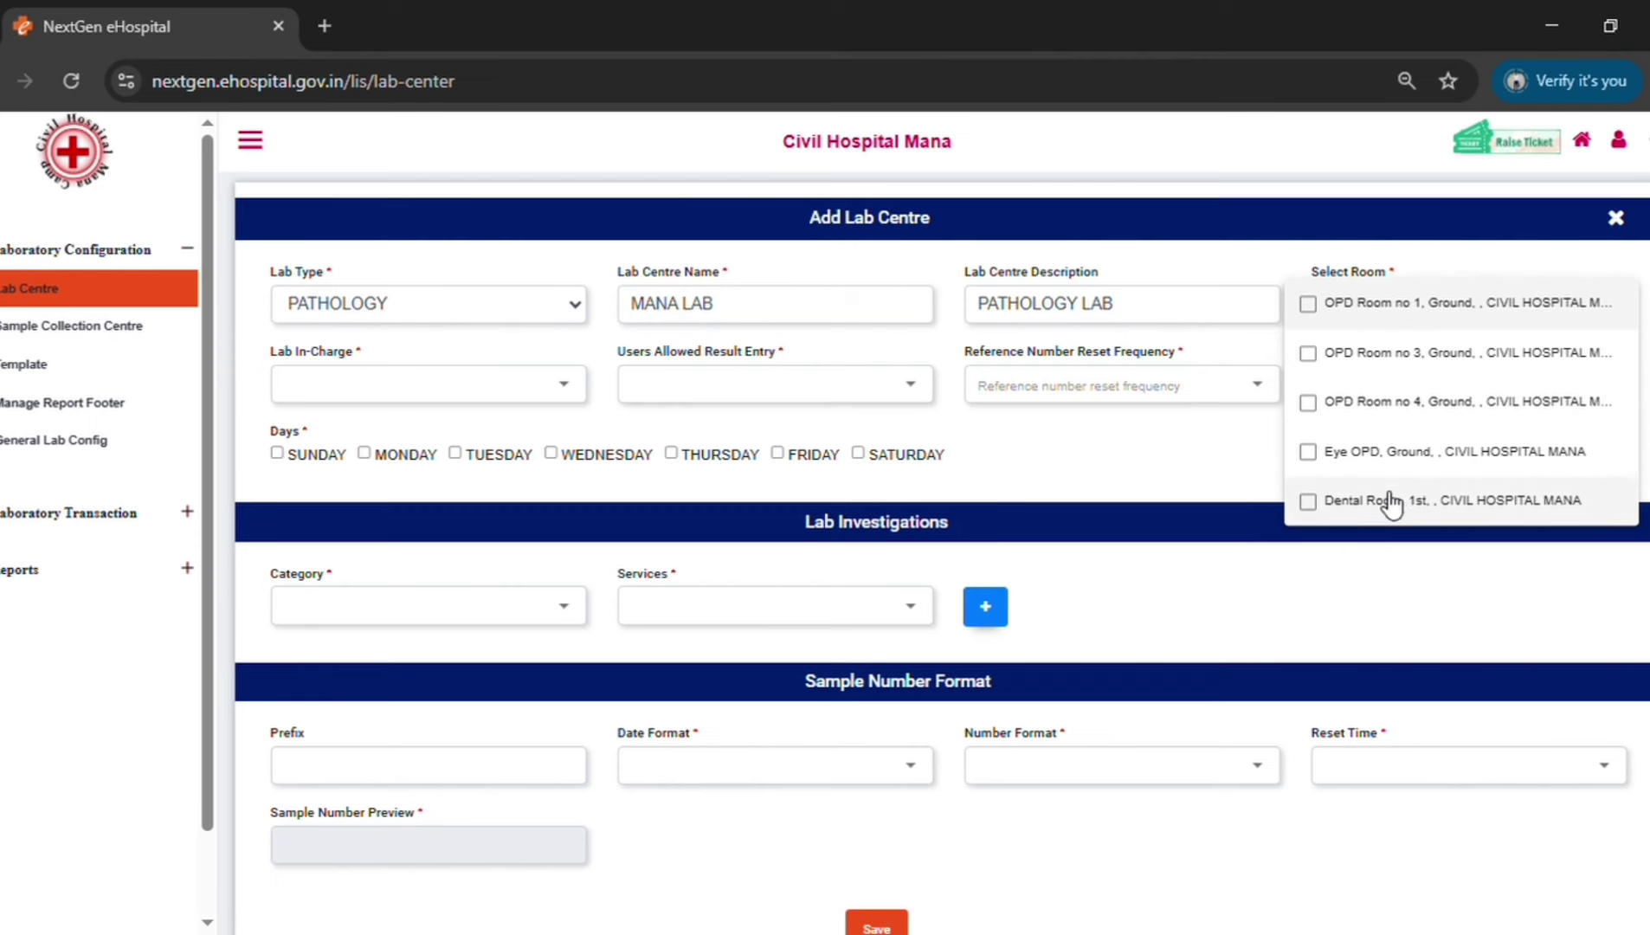
left_click(1380, 410)
left_click(1268, 424)
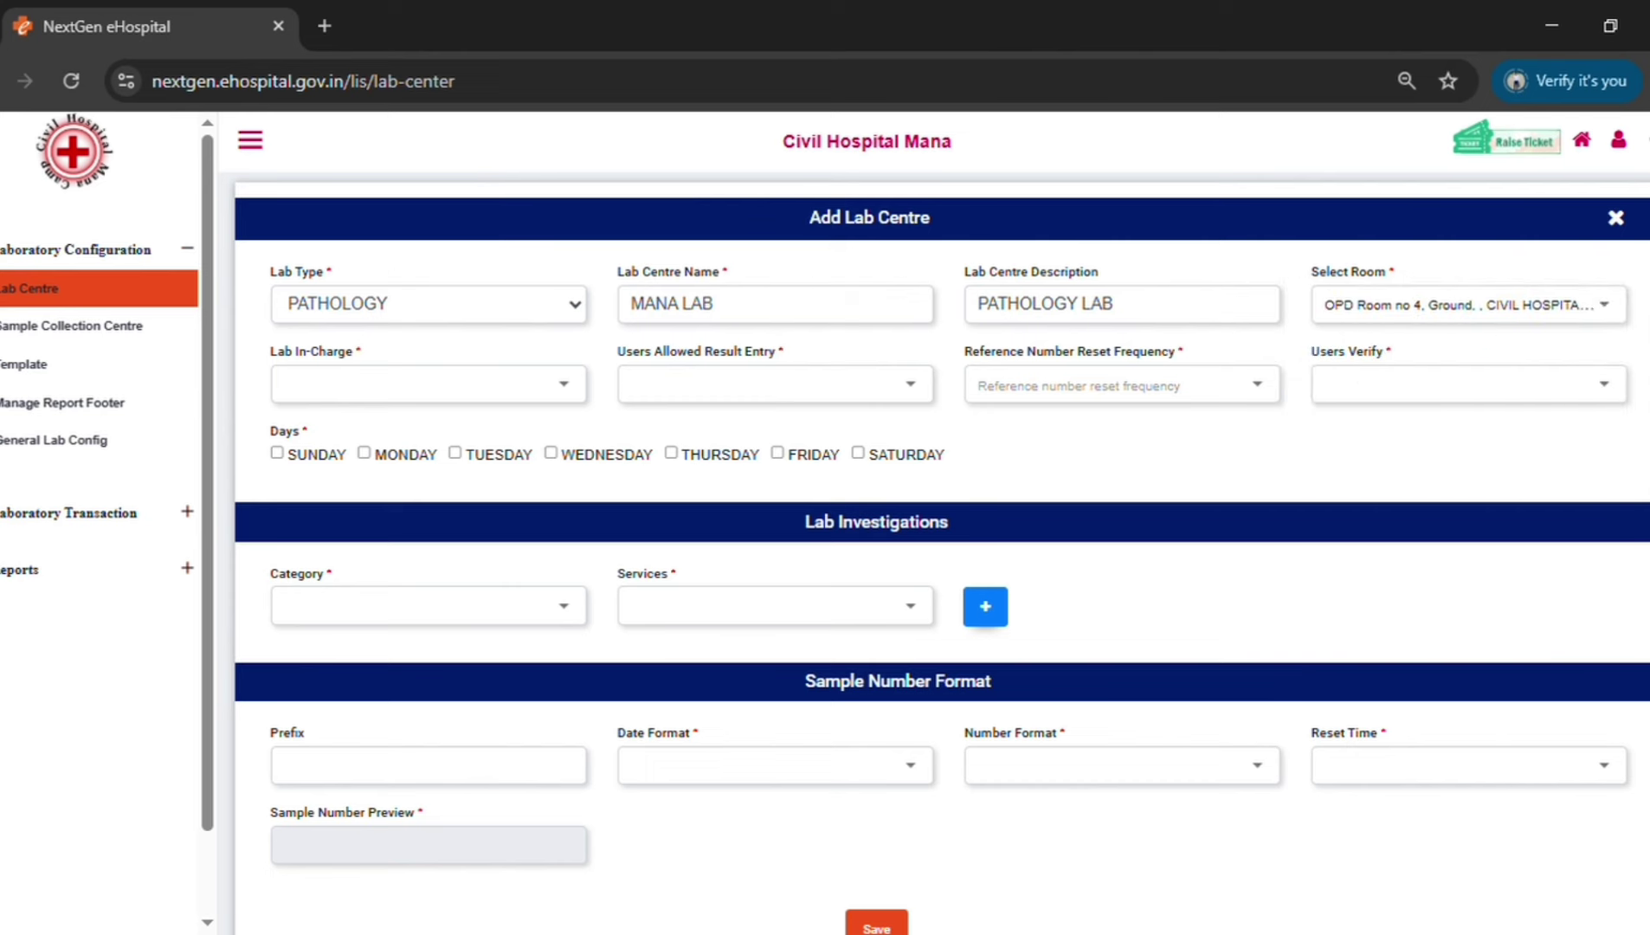
Assign an employee as the lab in-charge and allow the same employee to enter results.
left_click(403, 383)
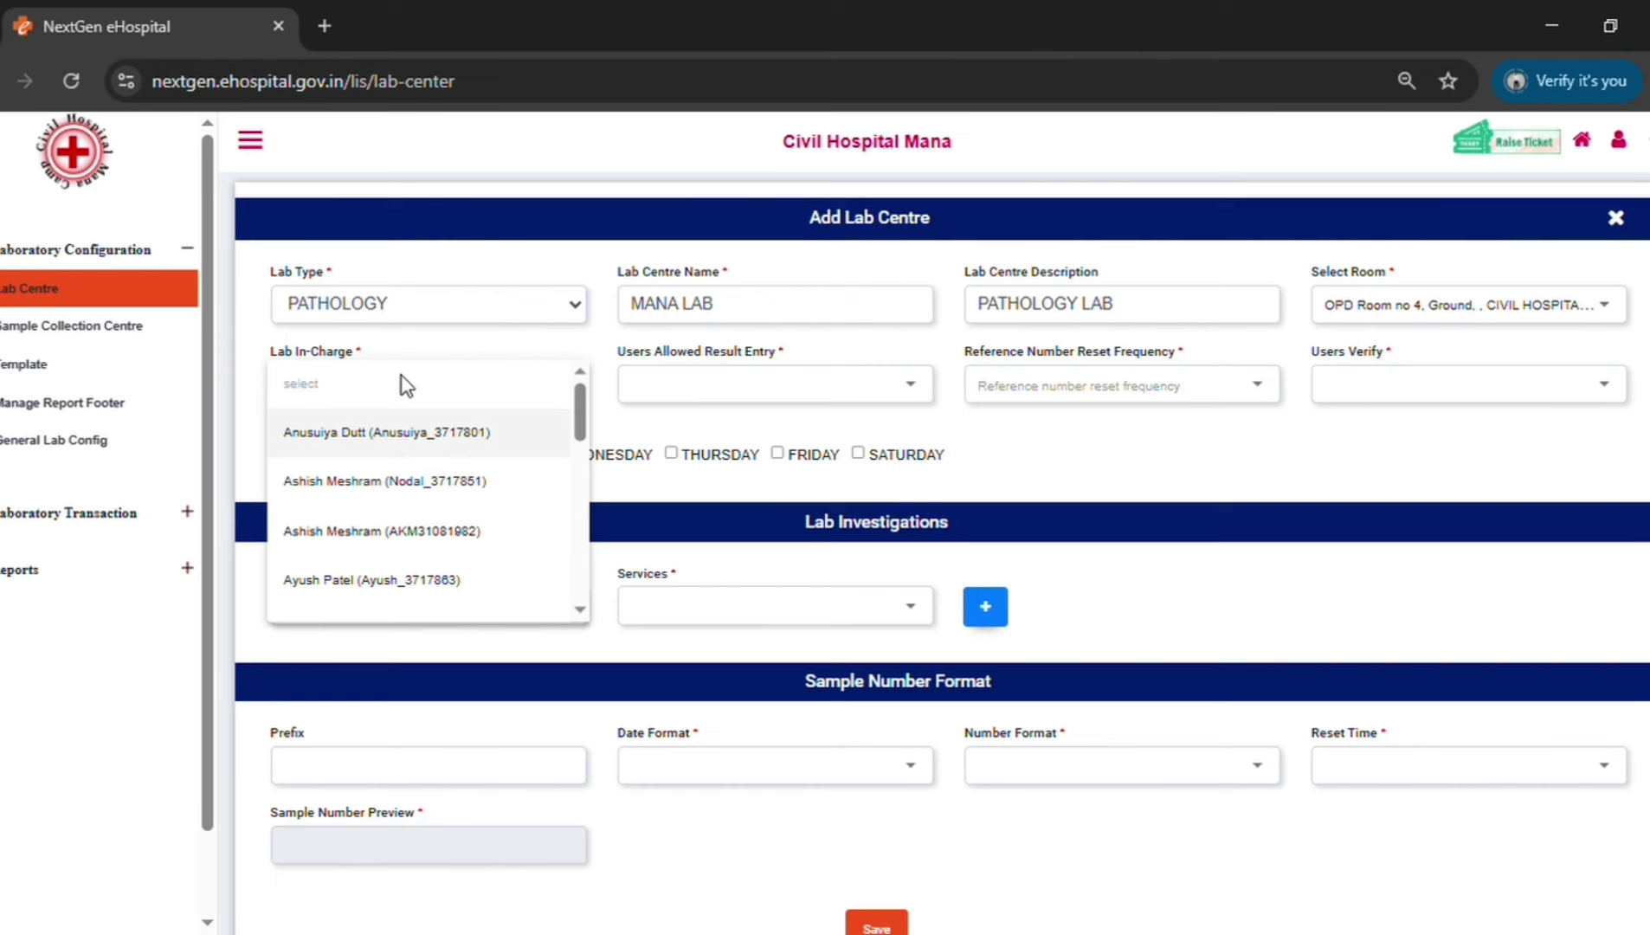
scroll(406, 384, "down", 2)
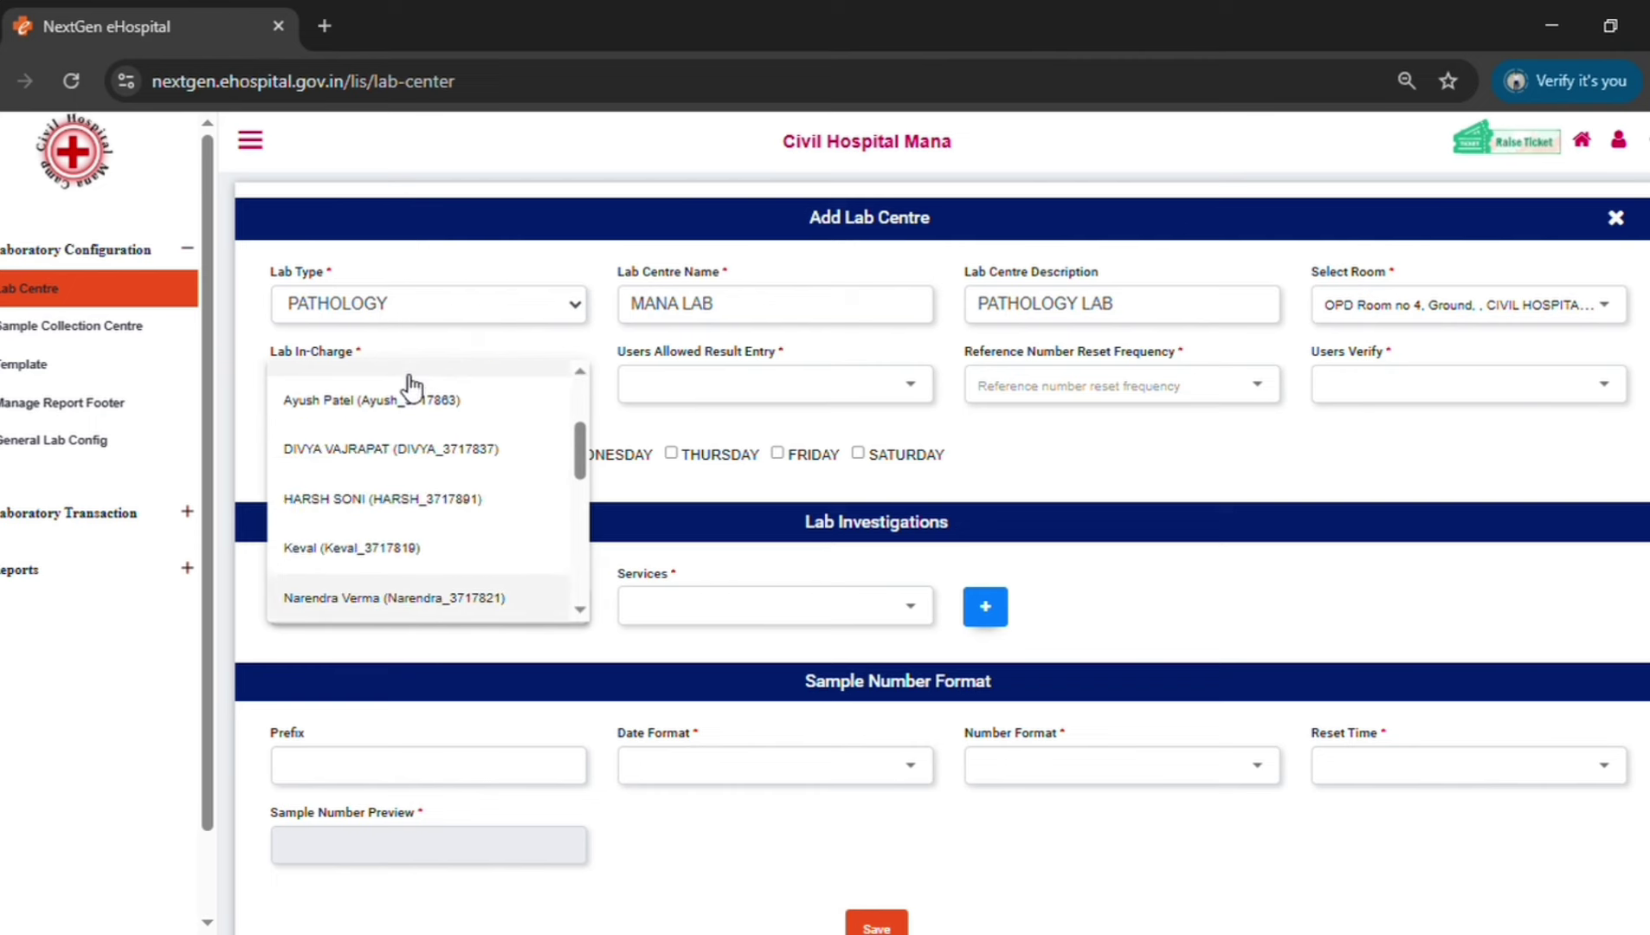
left_click(446, 599)
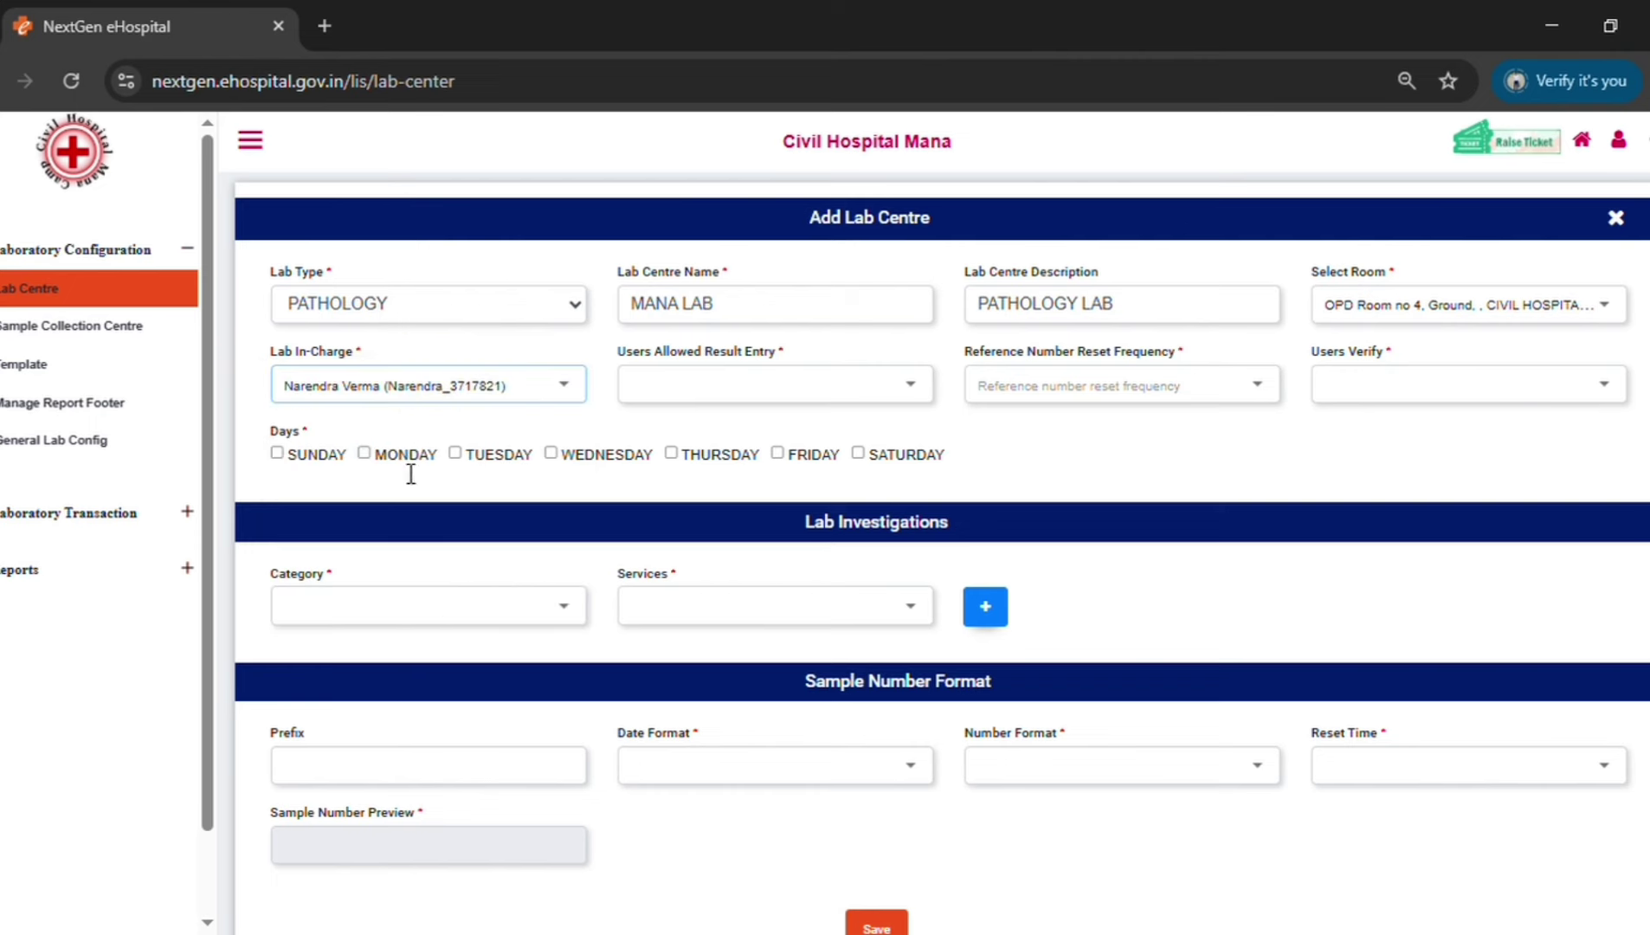
left_click(703, 394)
scroll(705, 394, "down", 2)
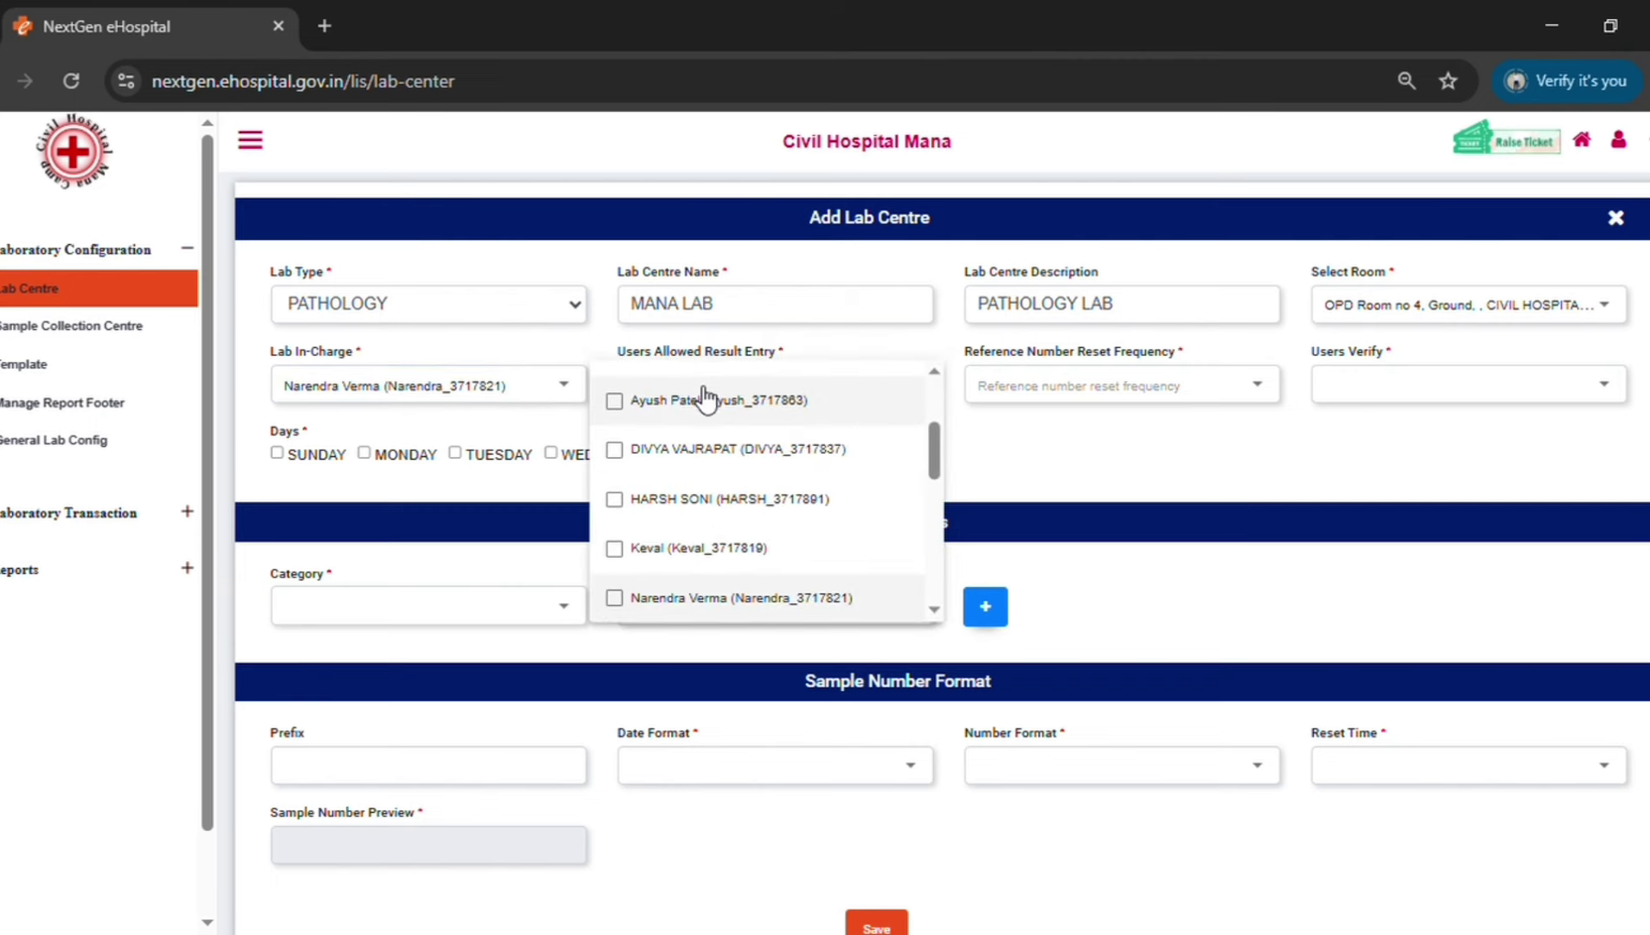
left_click(740, 599)
left_click(1141, 385)
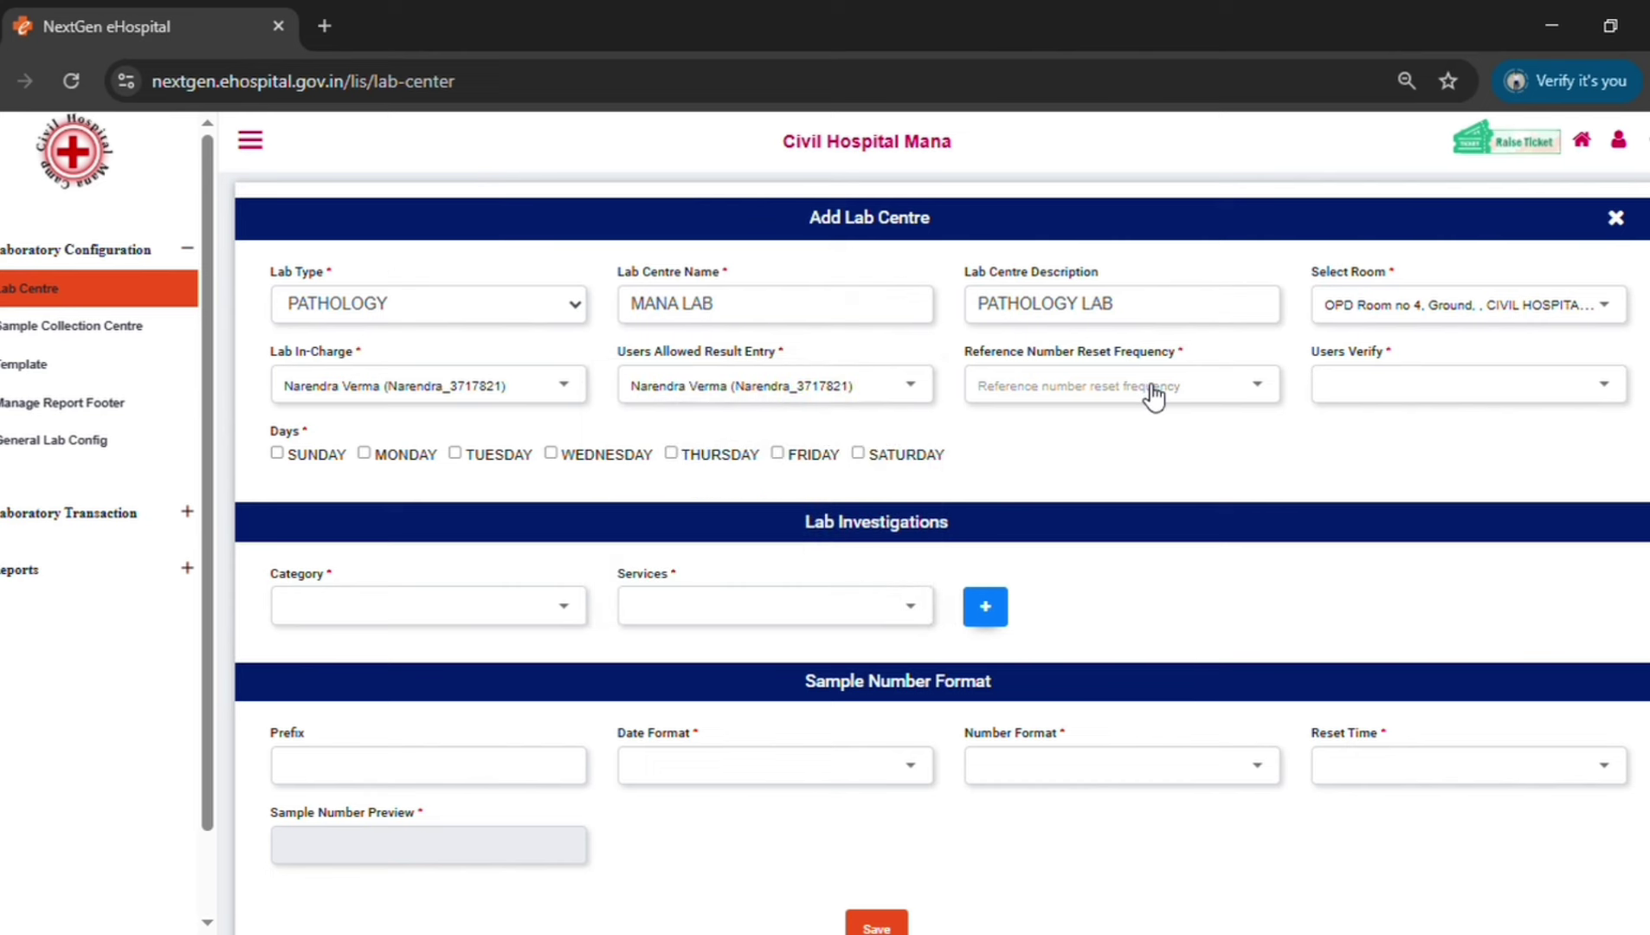
Set the reference number reset frequency to Daily and choose the lab in-charge as the verifying user.
left_click(1152, 396)
left_click(1053, 435)
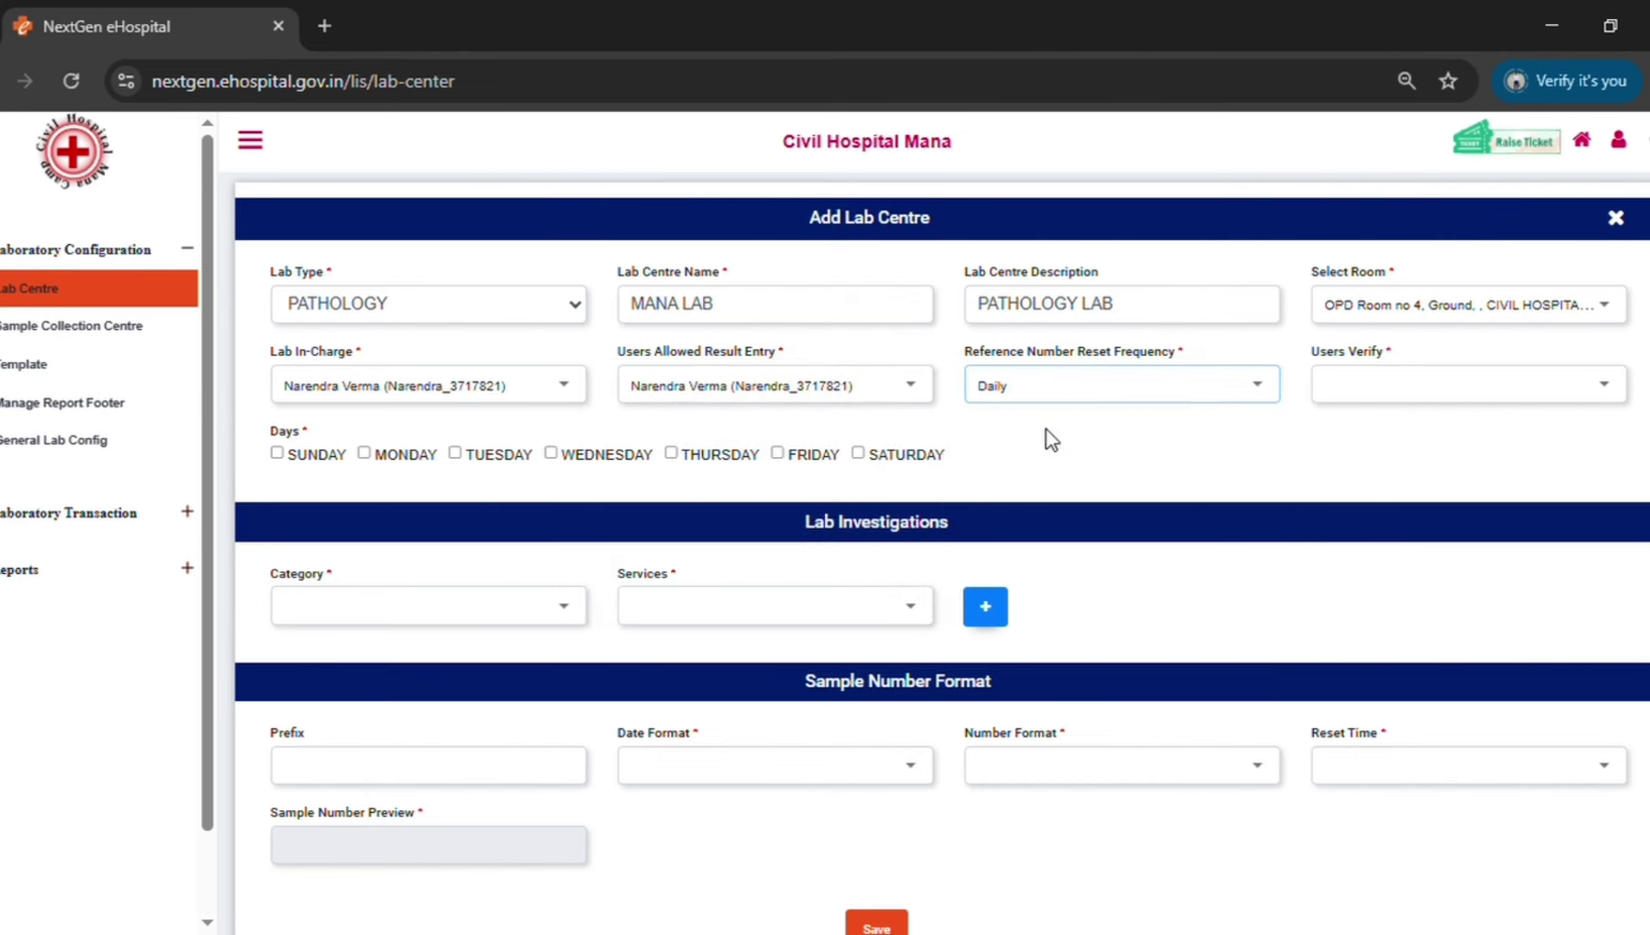
left_click(1409, 401)
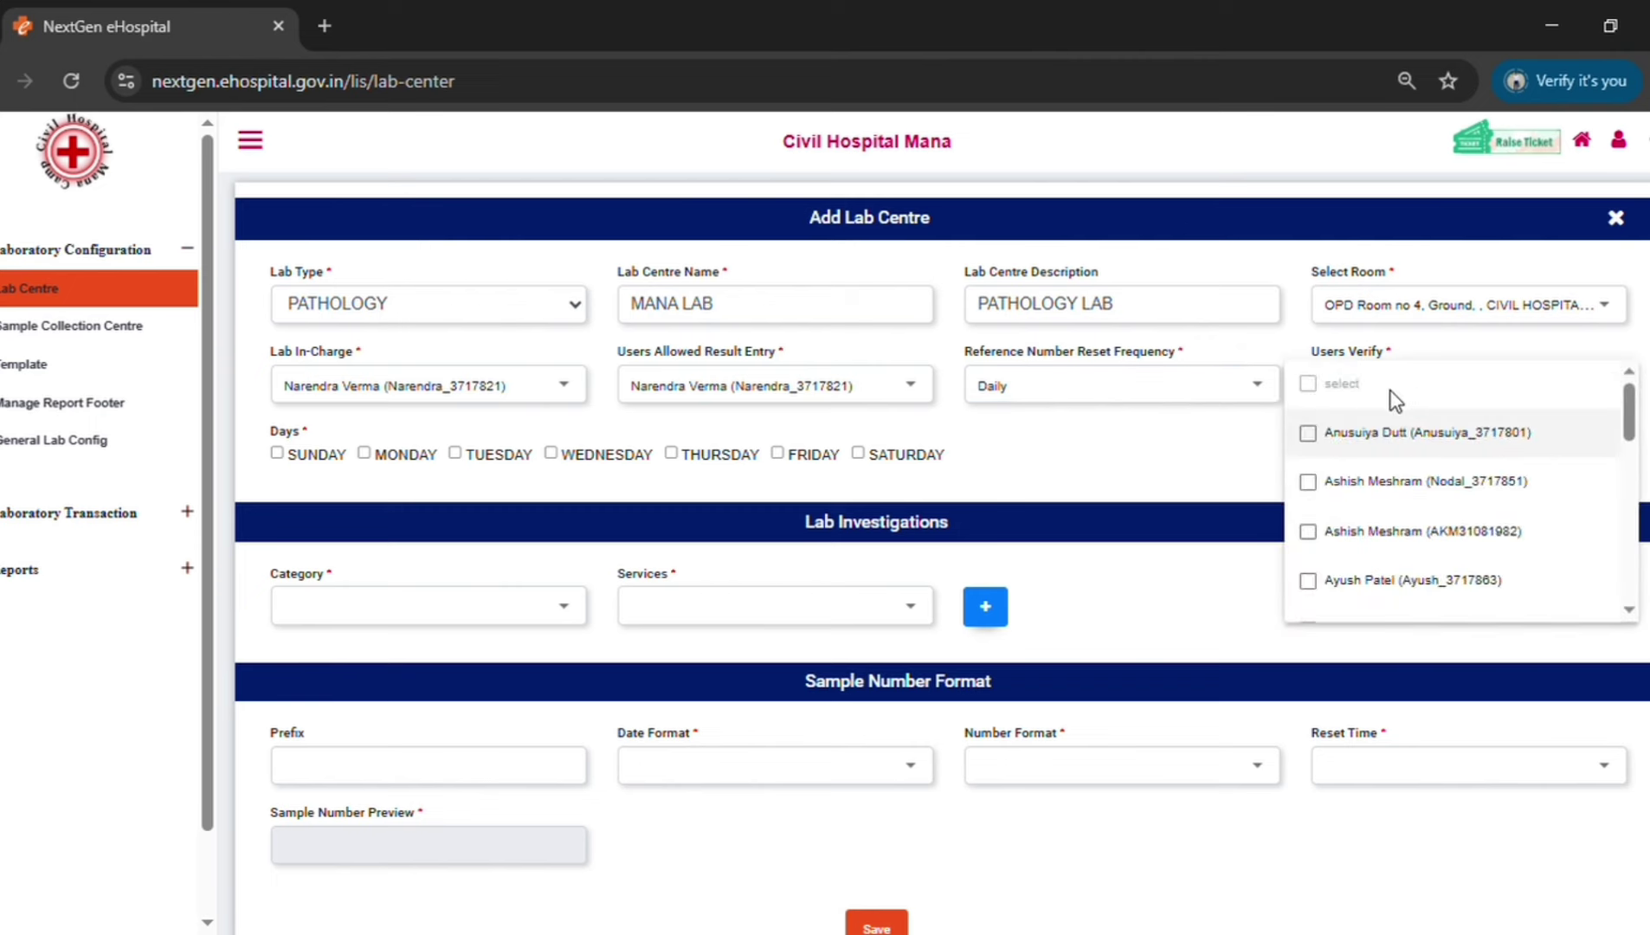
scroll(1395, 402, "down", 2)
left_click(1429, 599)
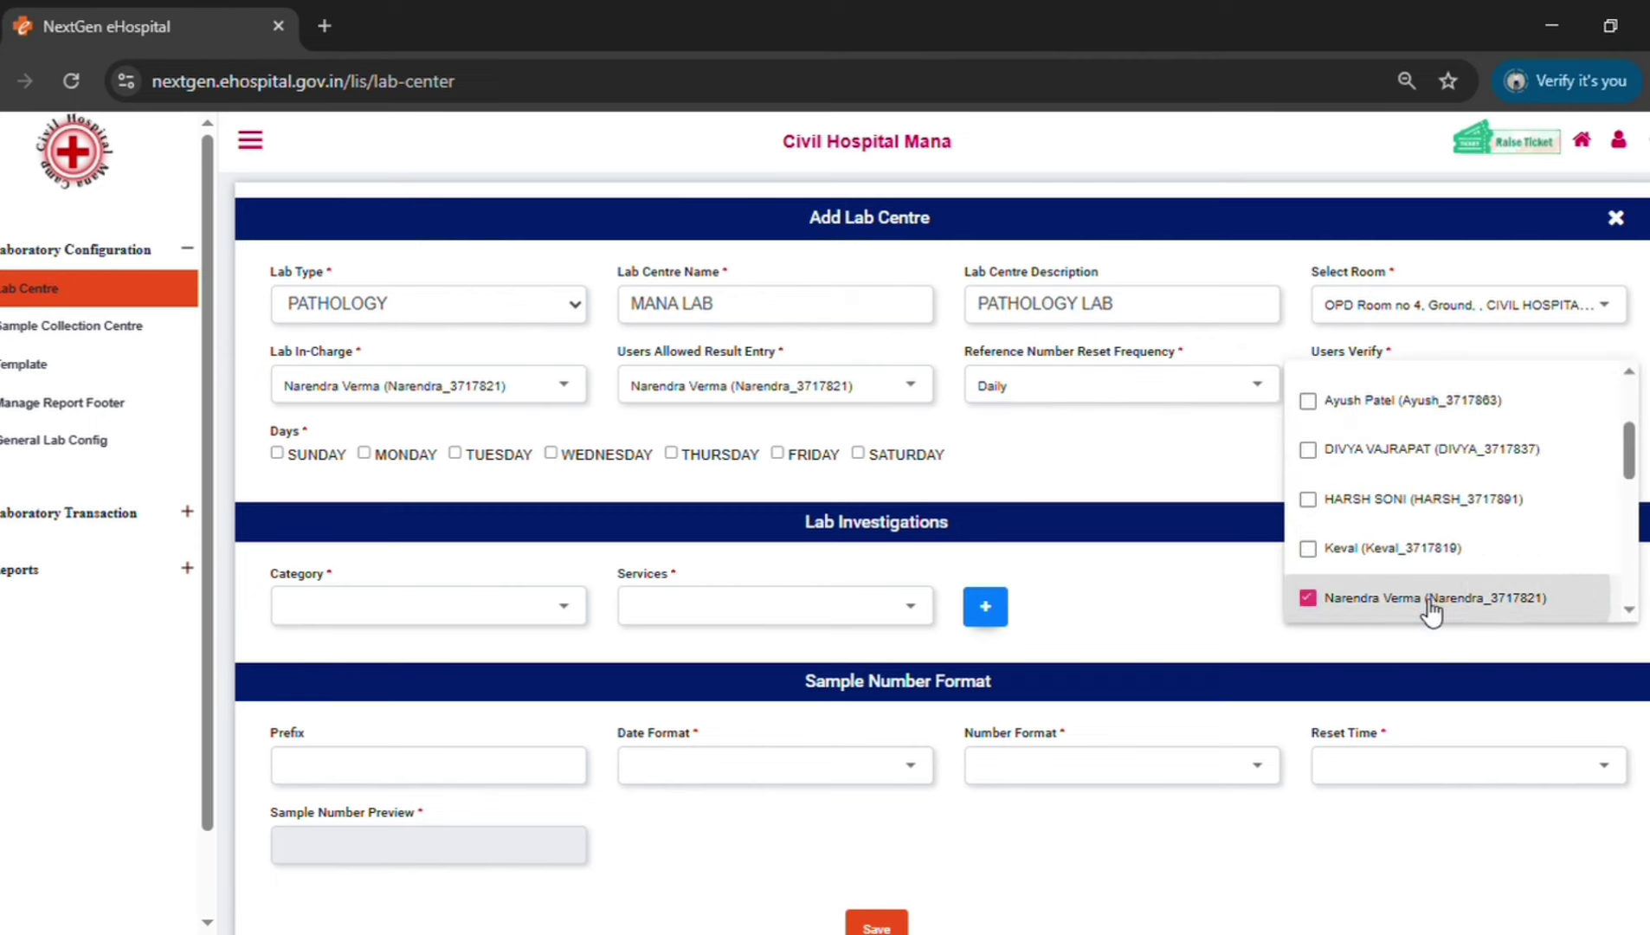
left_click(1215, 445)
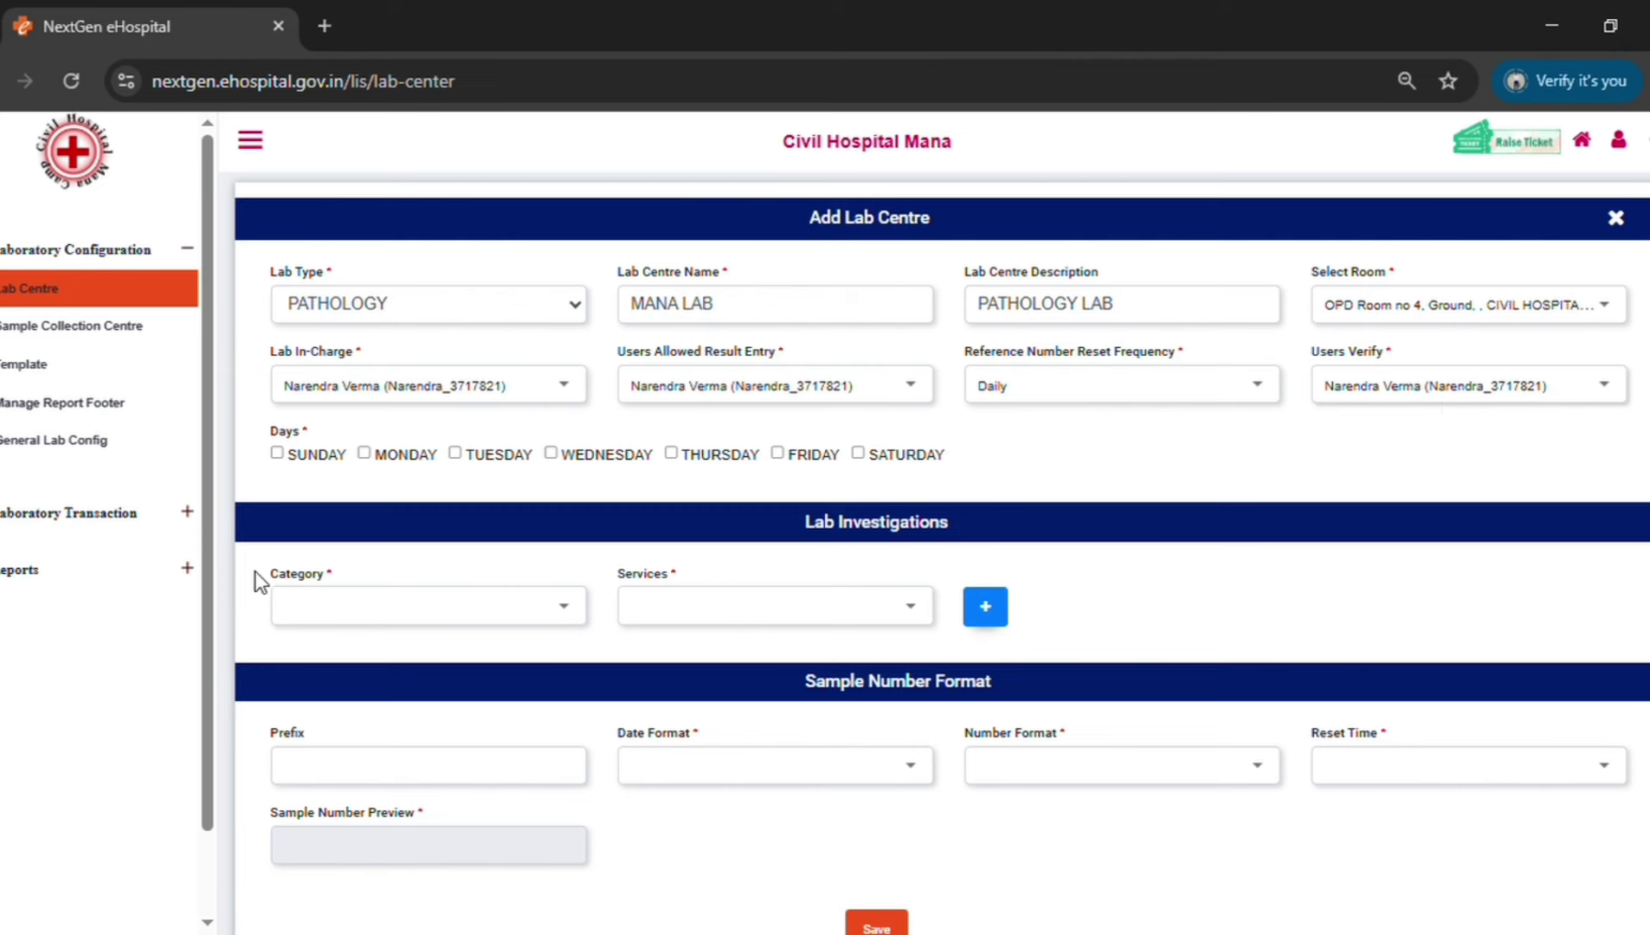
Mark all seven days from Sunday to Saturday as working days of the lab centre.
left_click(276, 452)
left_click(363, 453)
left_click(455, 452)
left_click(550, 453)
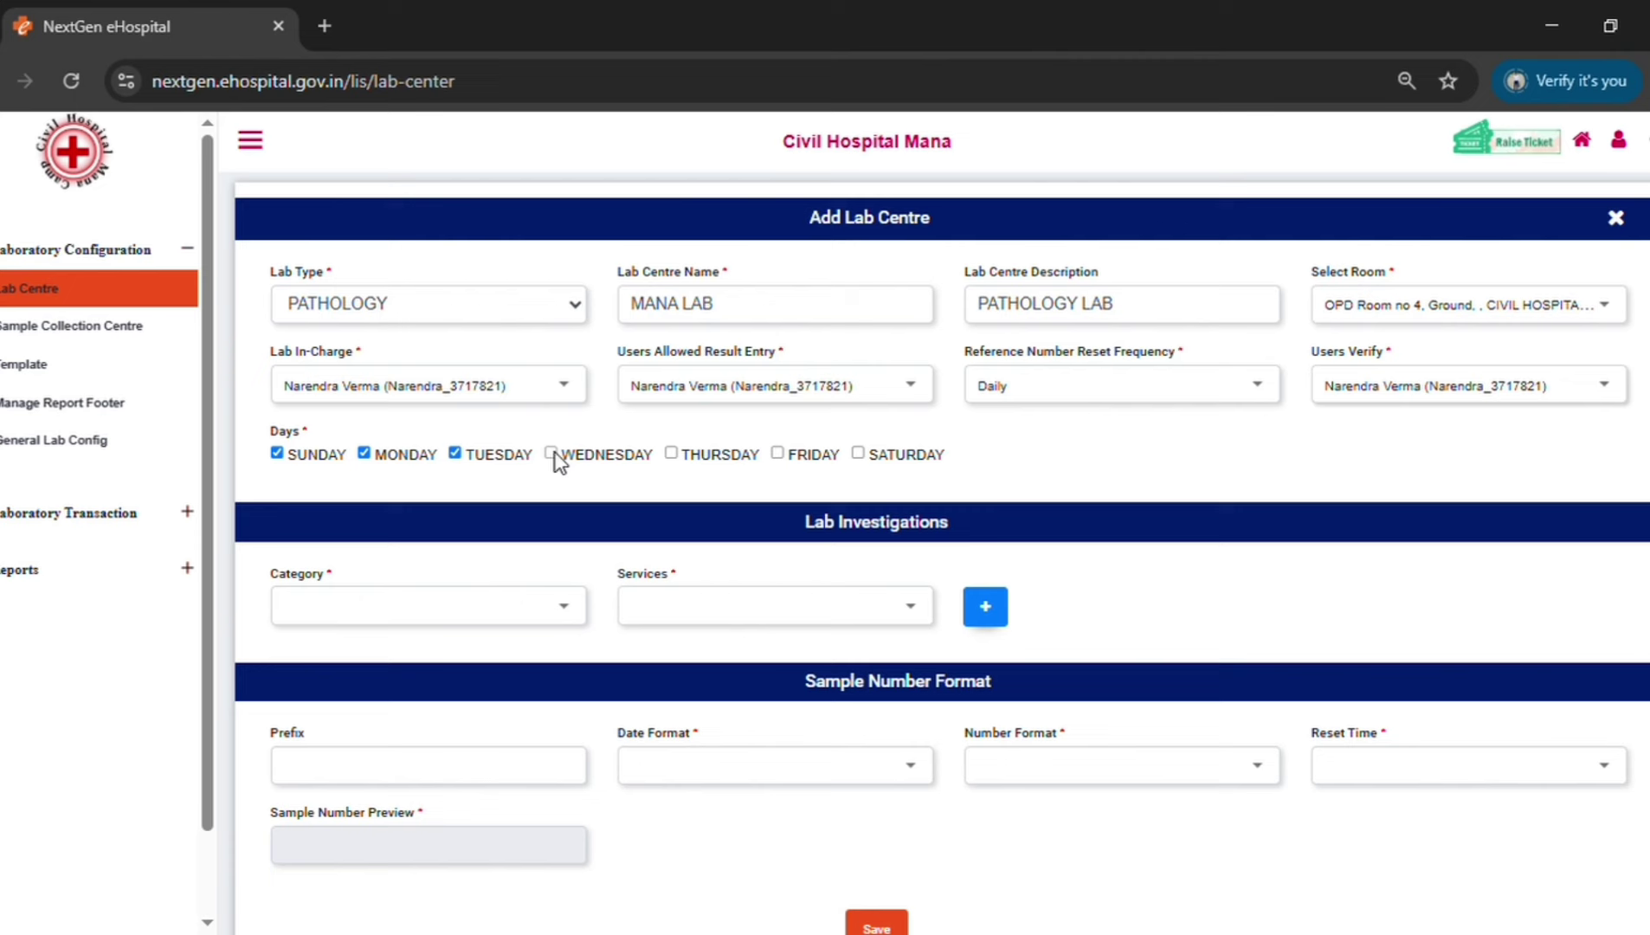
left_click(671, 453)
left_click(777, 452)
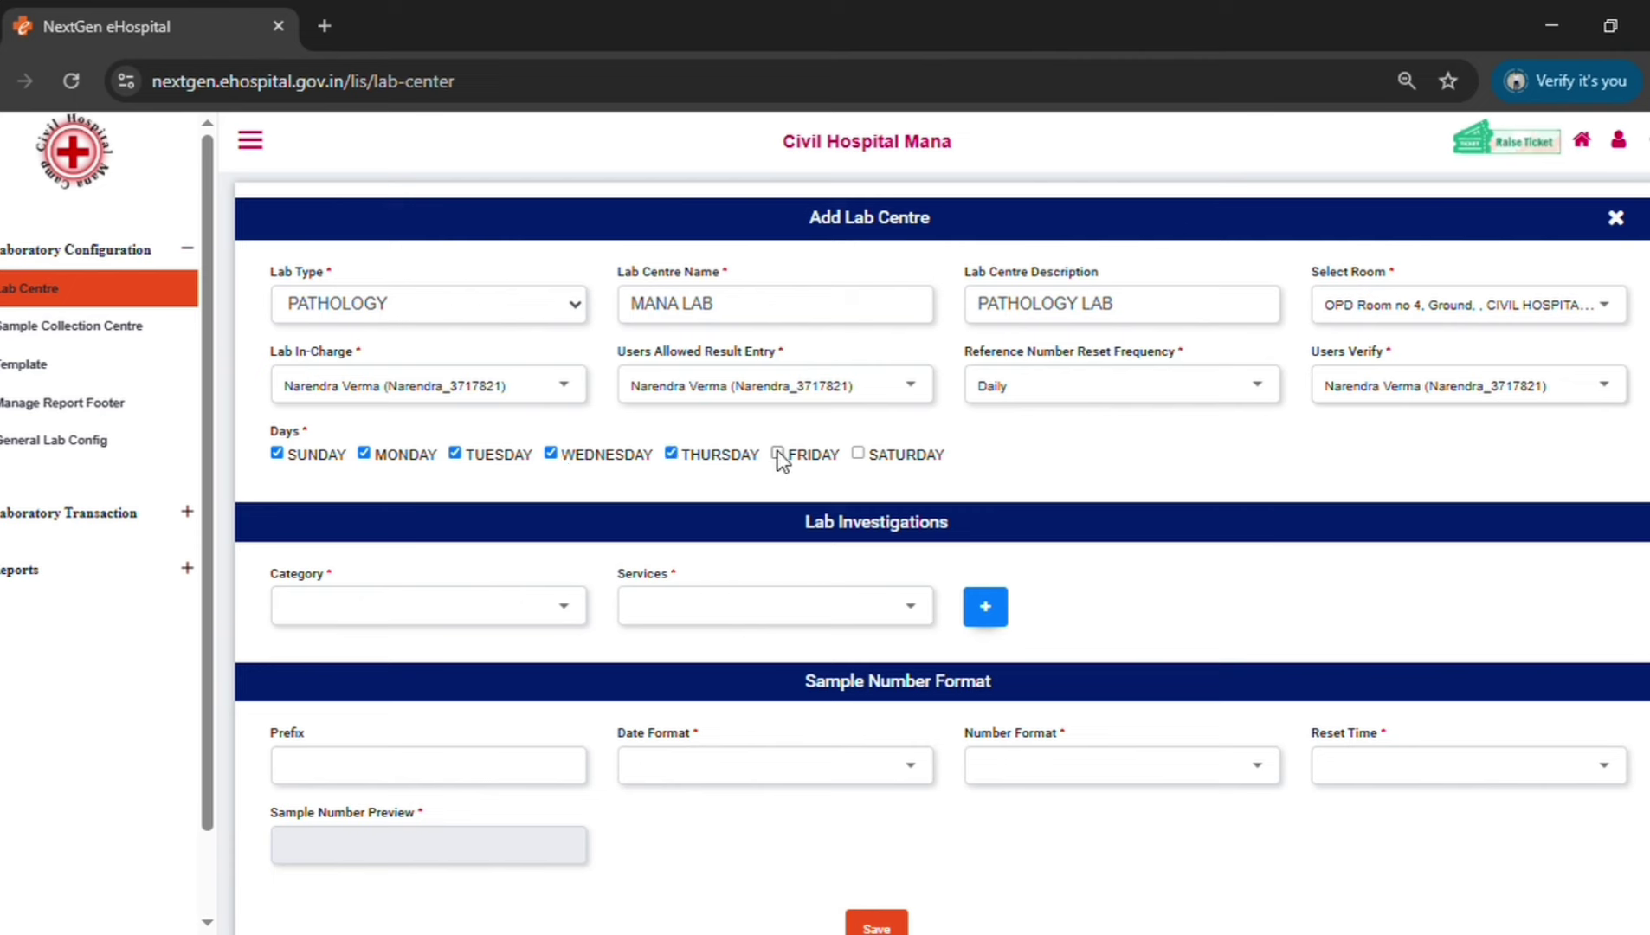
left_click(856, 453)
Add the Blood Group/ ABO/Rh service from the Haematology category to the lab centre's investigations.
left_click(447, 621)
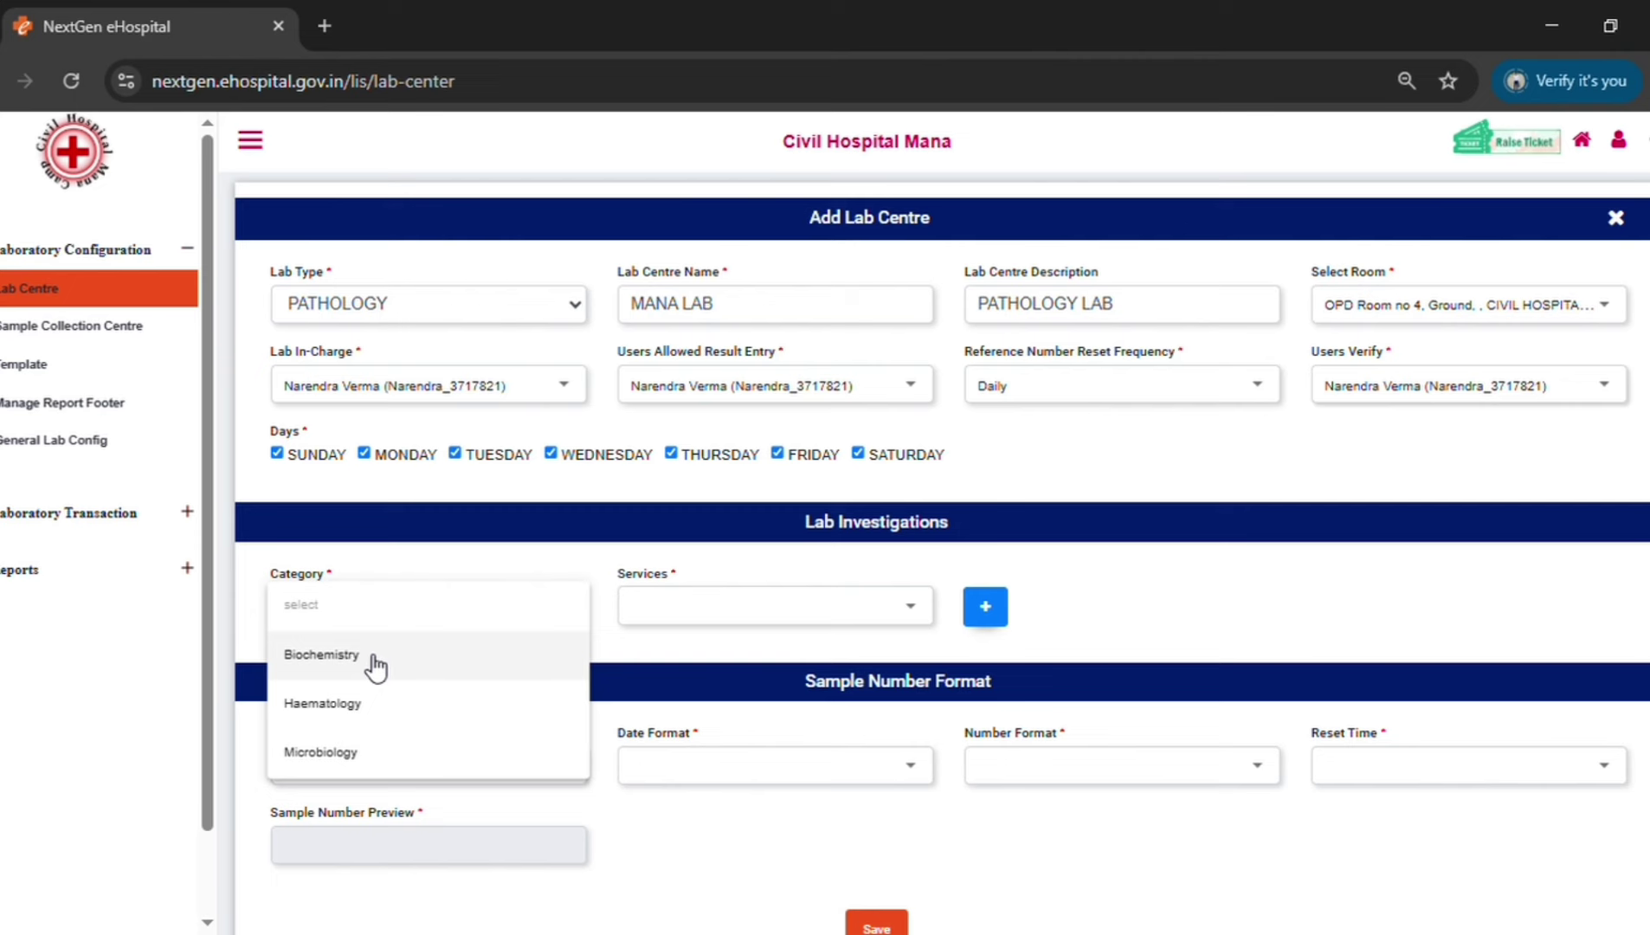
left_click(359, 714)
left_click(784, 611)
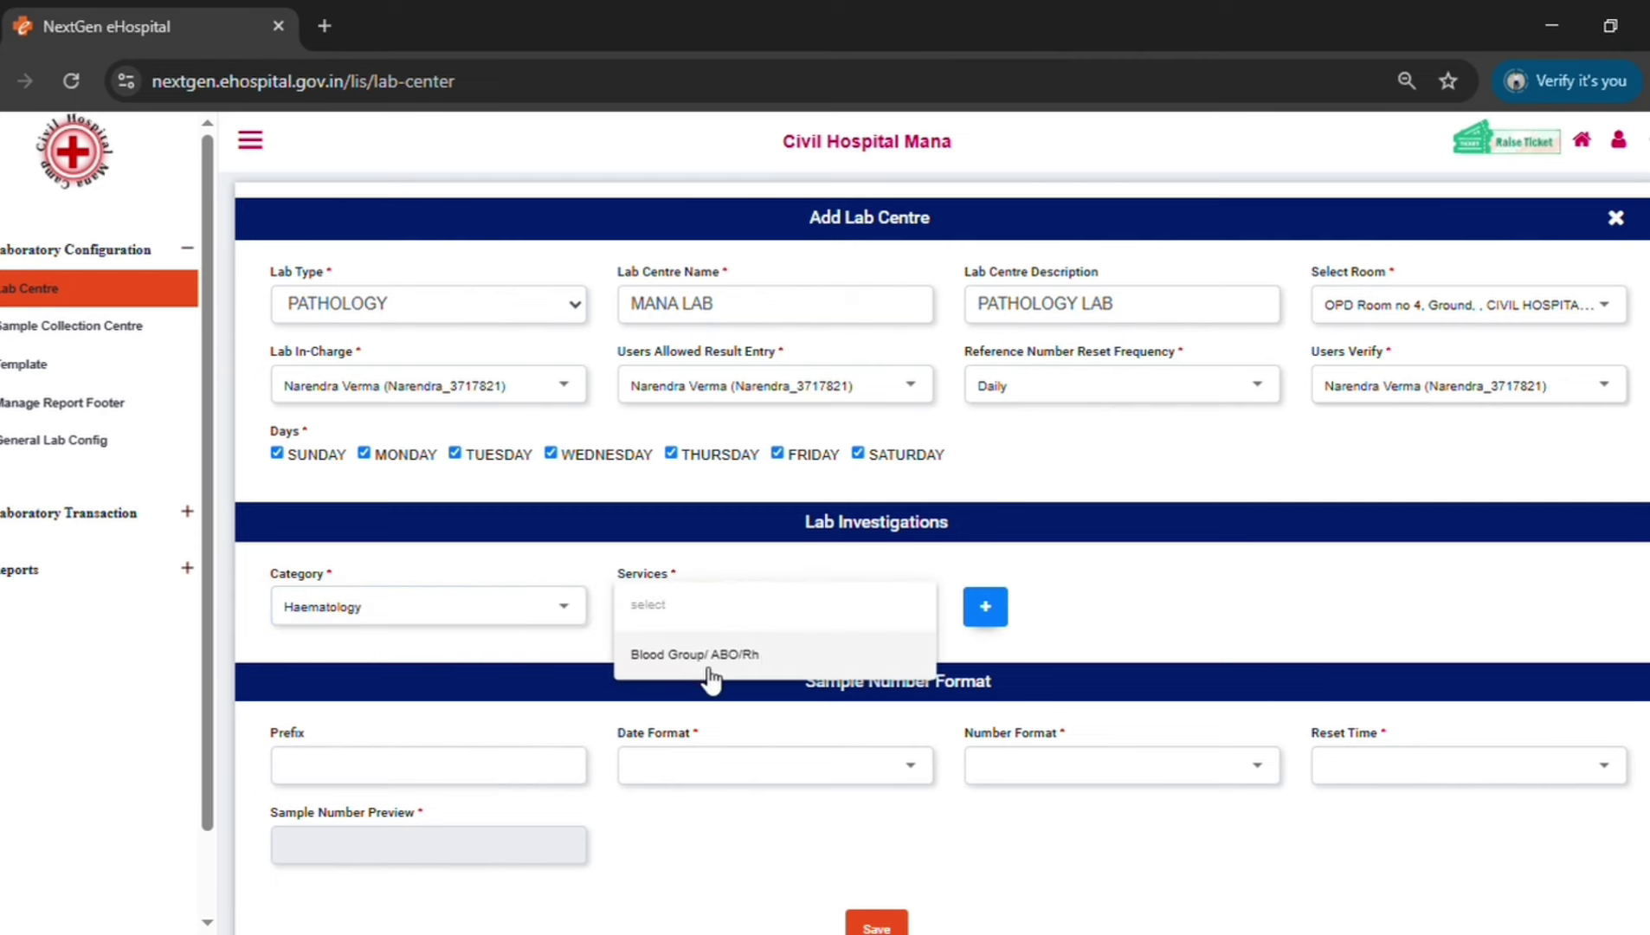
left_click(770, 655)
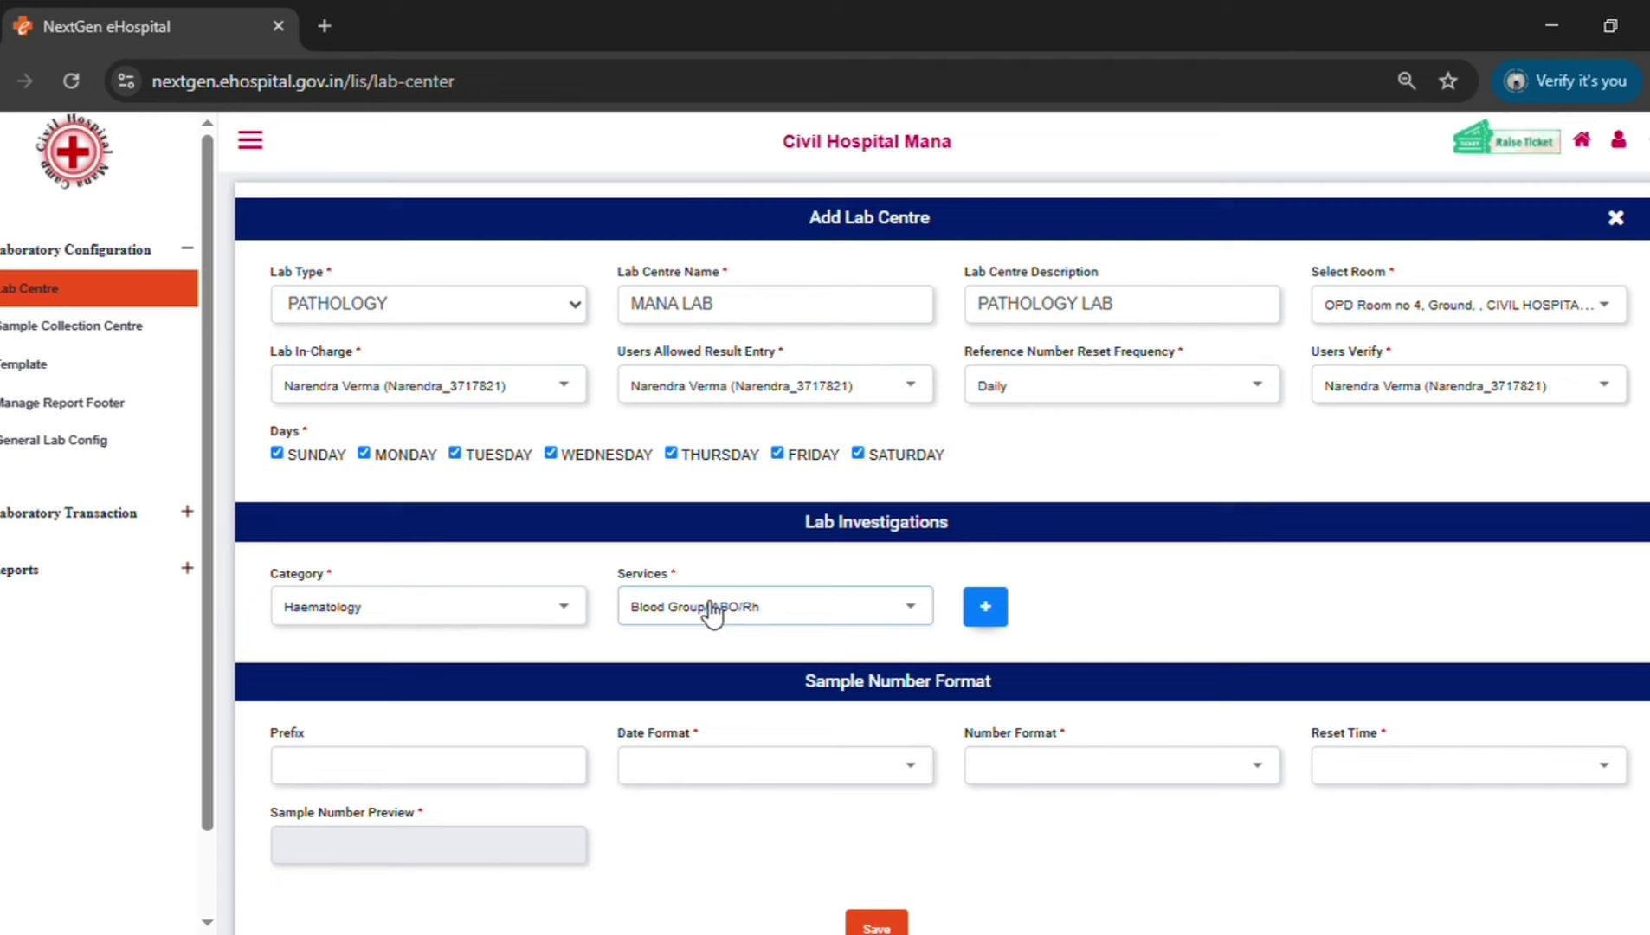
Try to add a second investigation row with the same Haematology Blood Group/ ABO/Rh service, and remove that row.
left_click(987, 607)
left_click(344, 686)
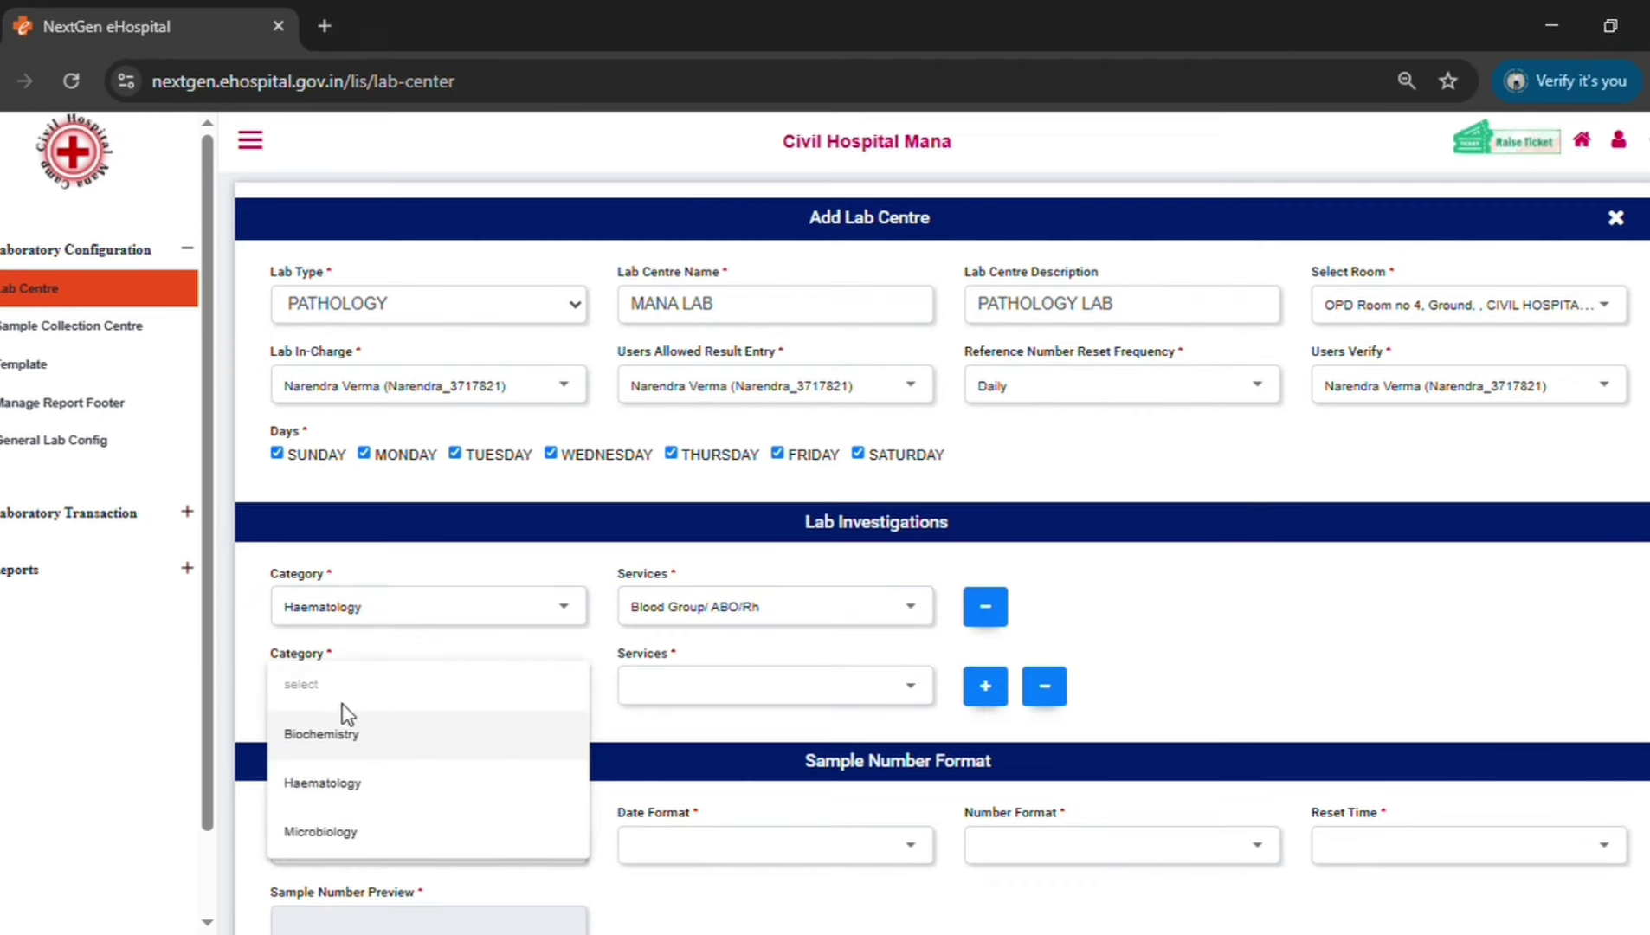
left_click(357, 784)
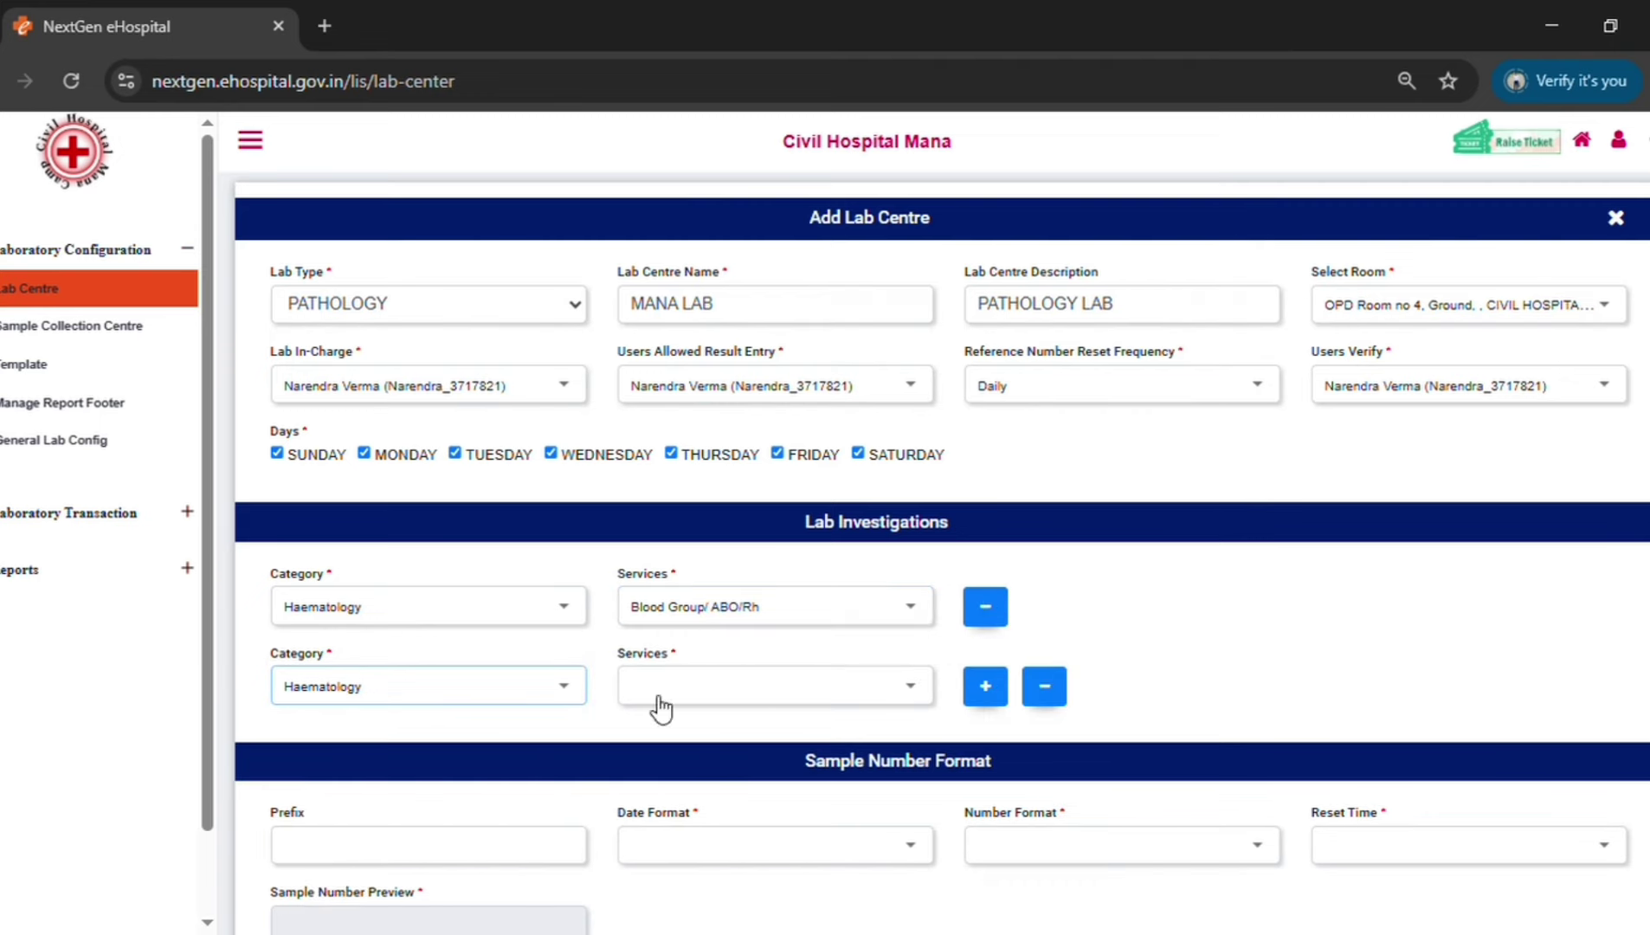
left_click(796, 698)
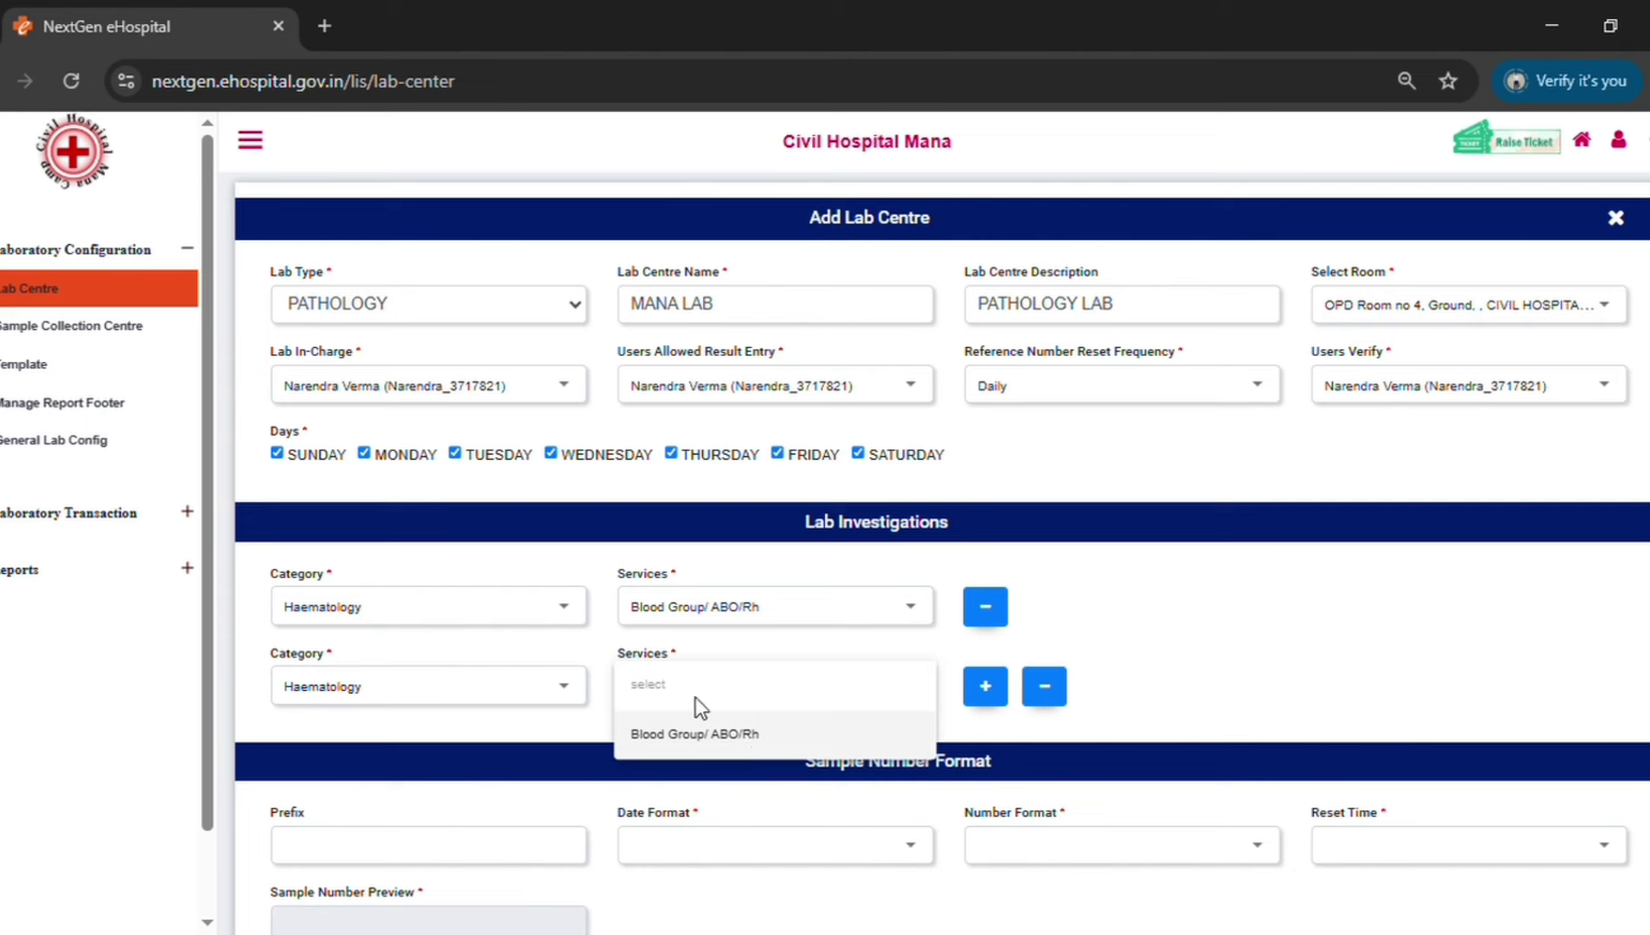
left_click(697, 733)
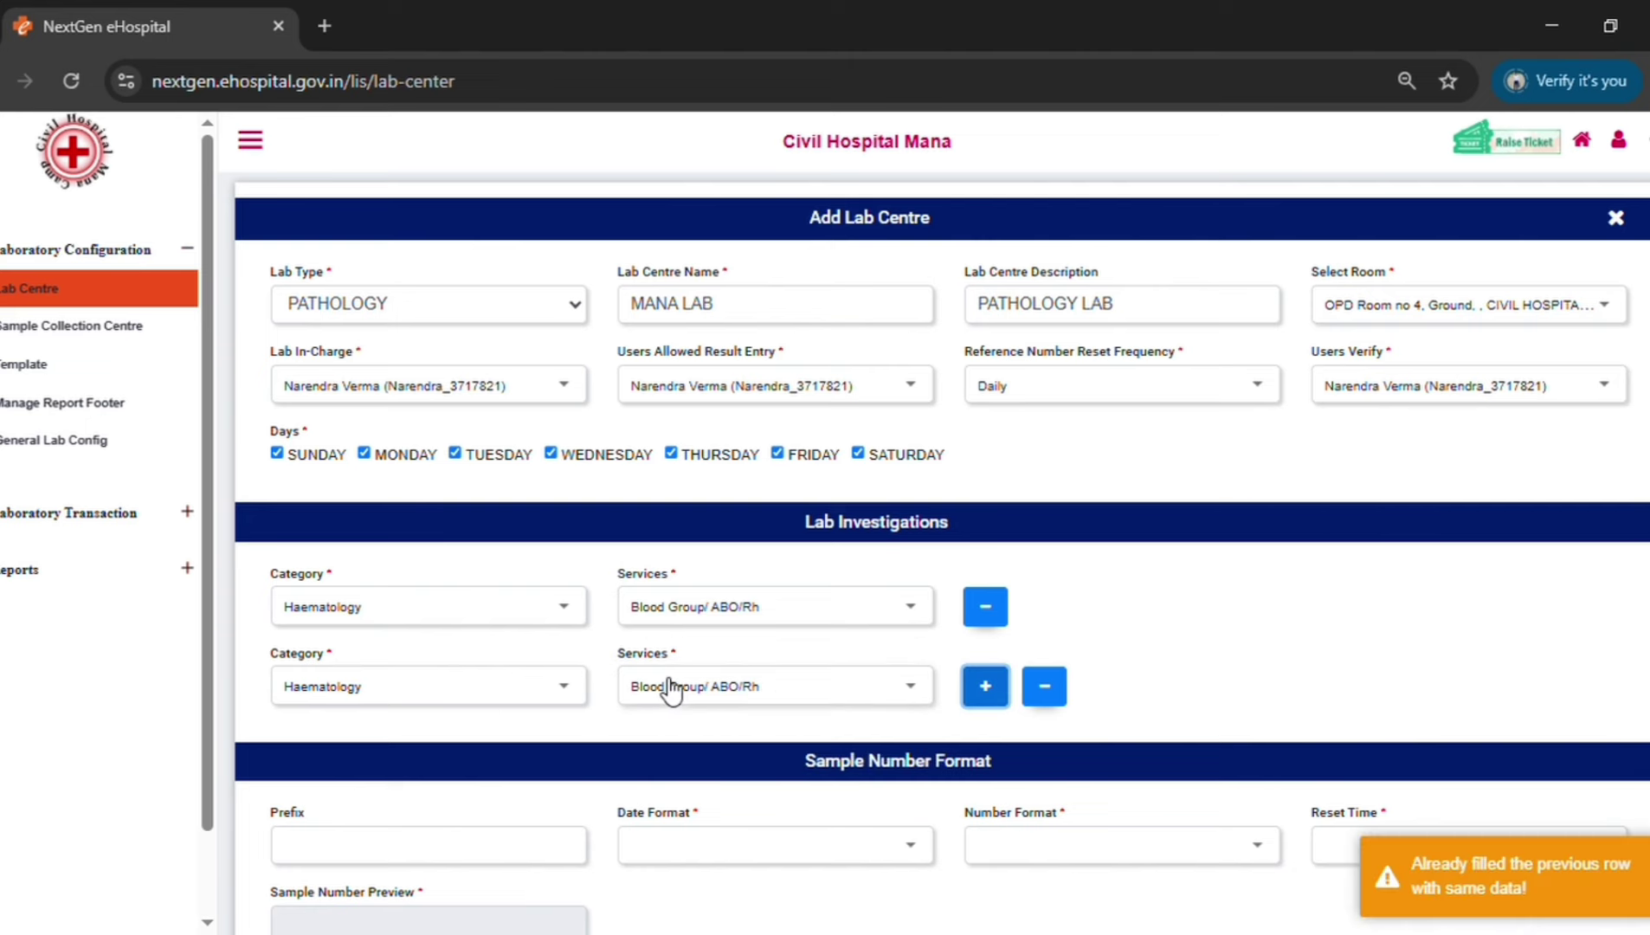
left_click(1048, 689)
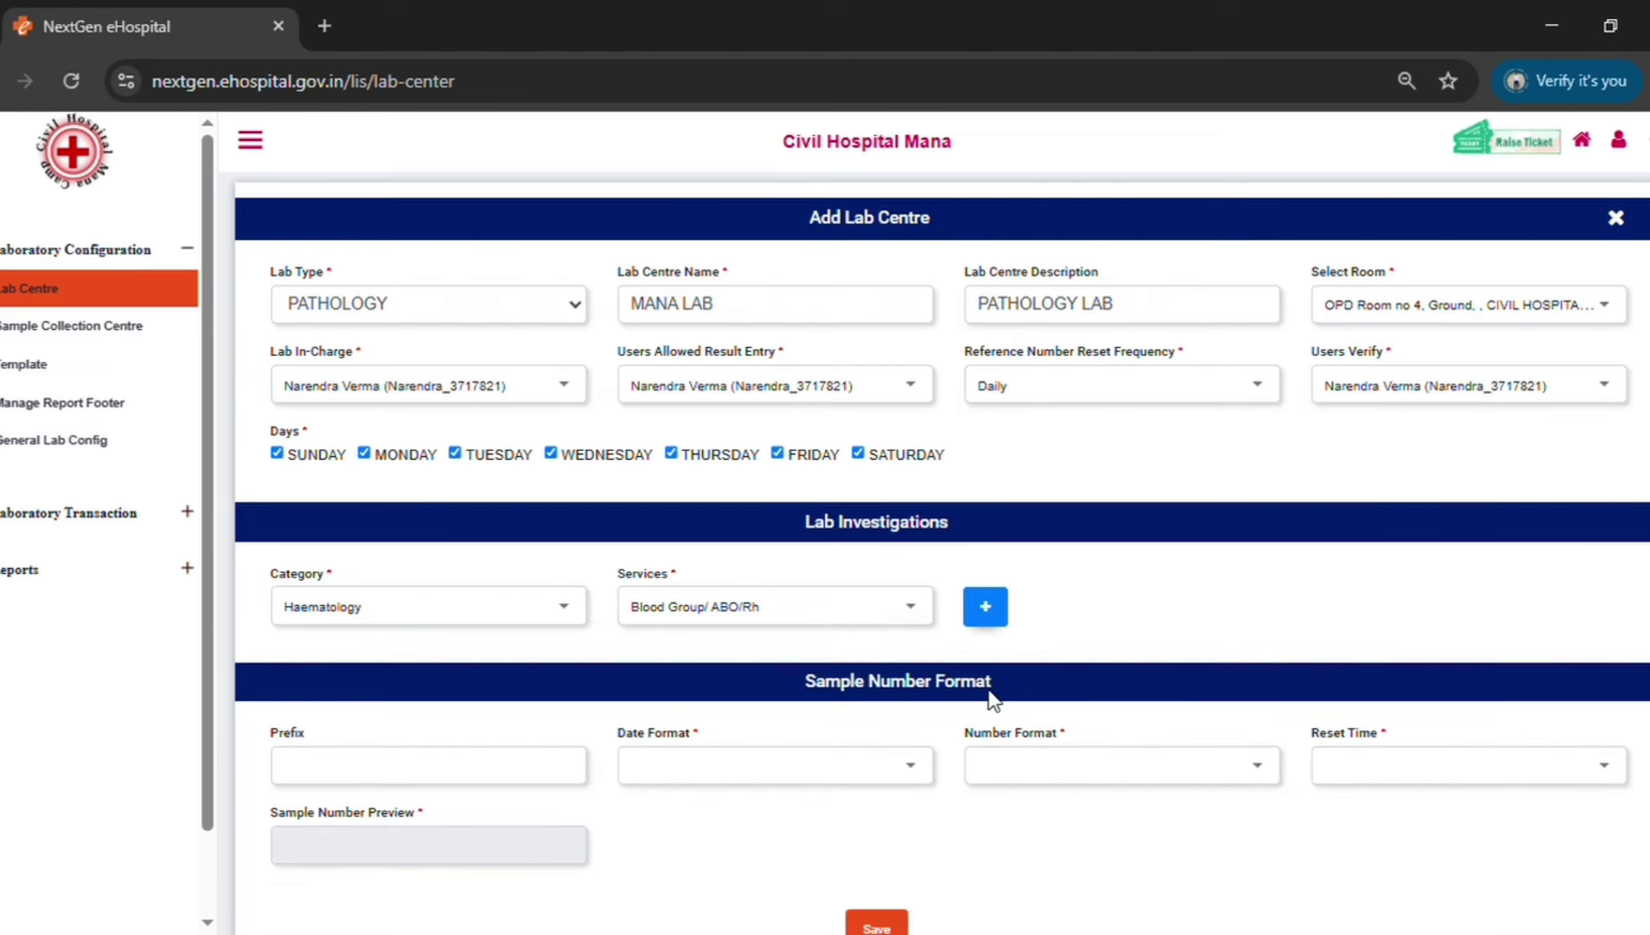
Define the sample number format with prefix LAB, date format dd-MM-yyyy and number format nnn.
left_click(473, 780)
type("LAB")
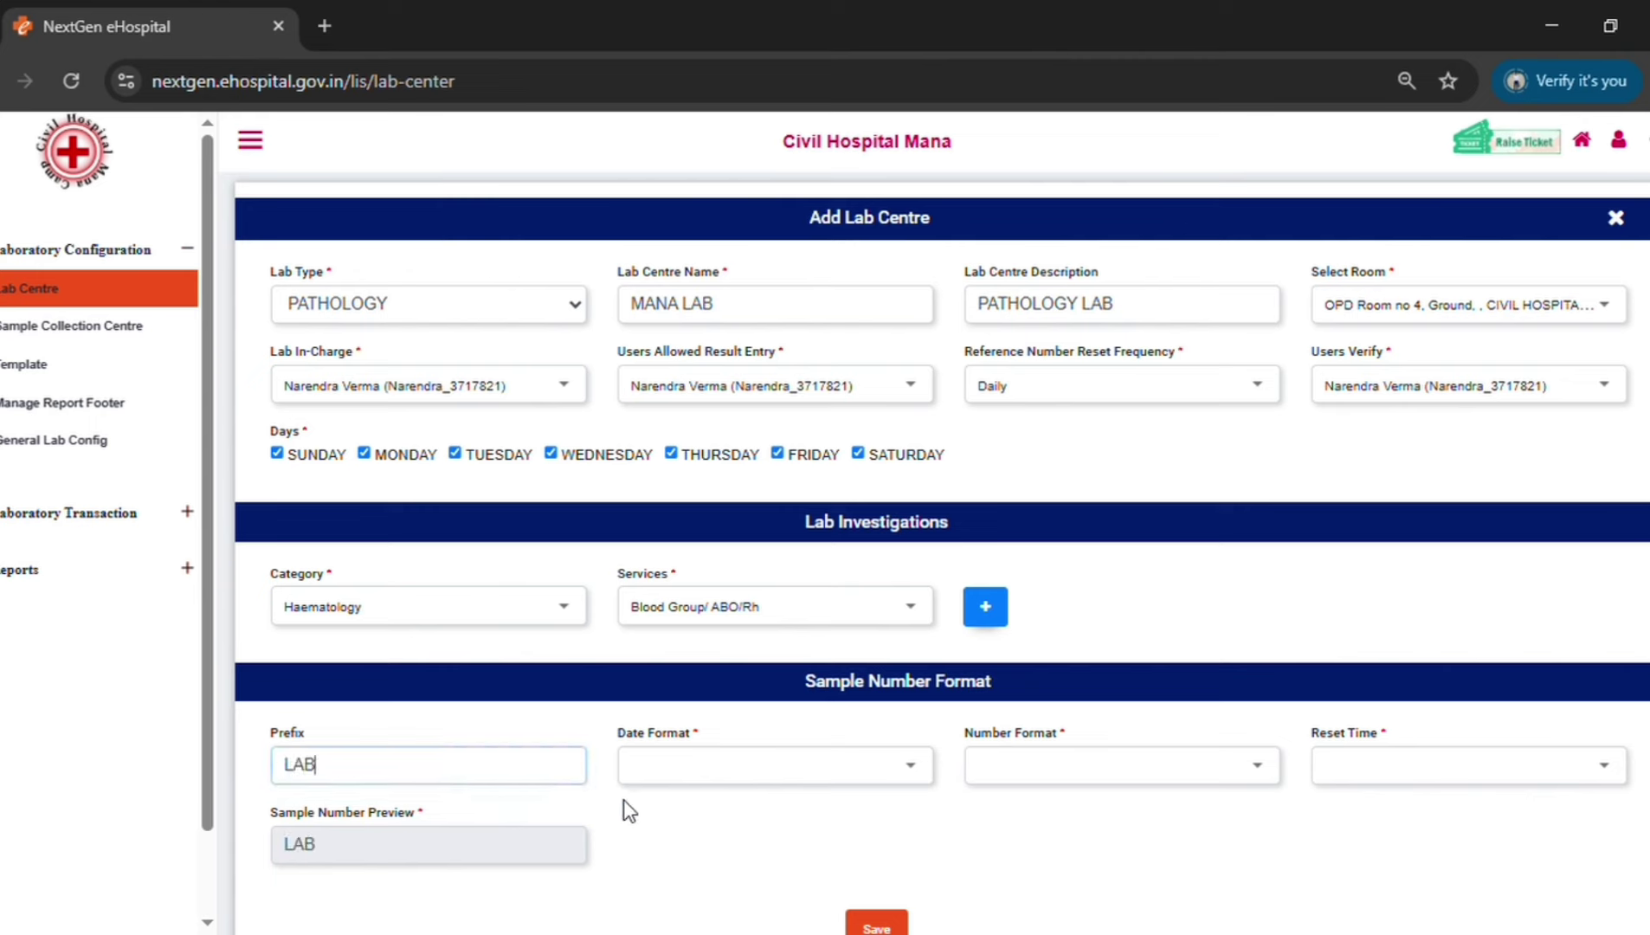
left_click(711, 771)
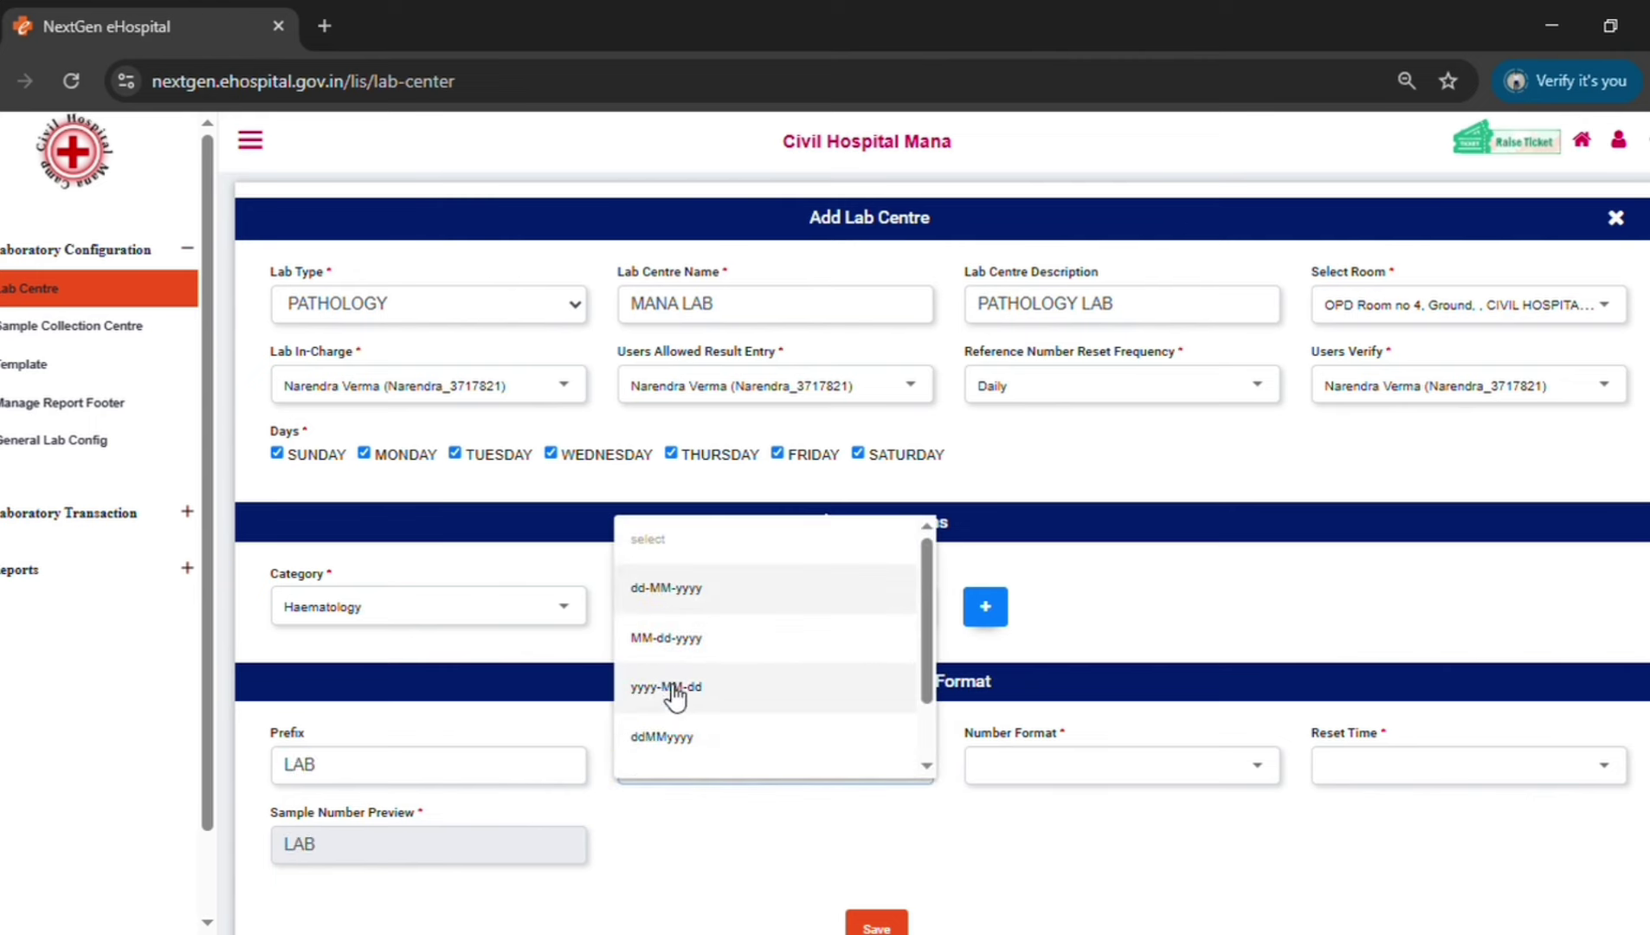
left_click(682, 592)
left_click(1061, 777)
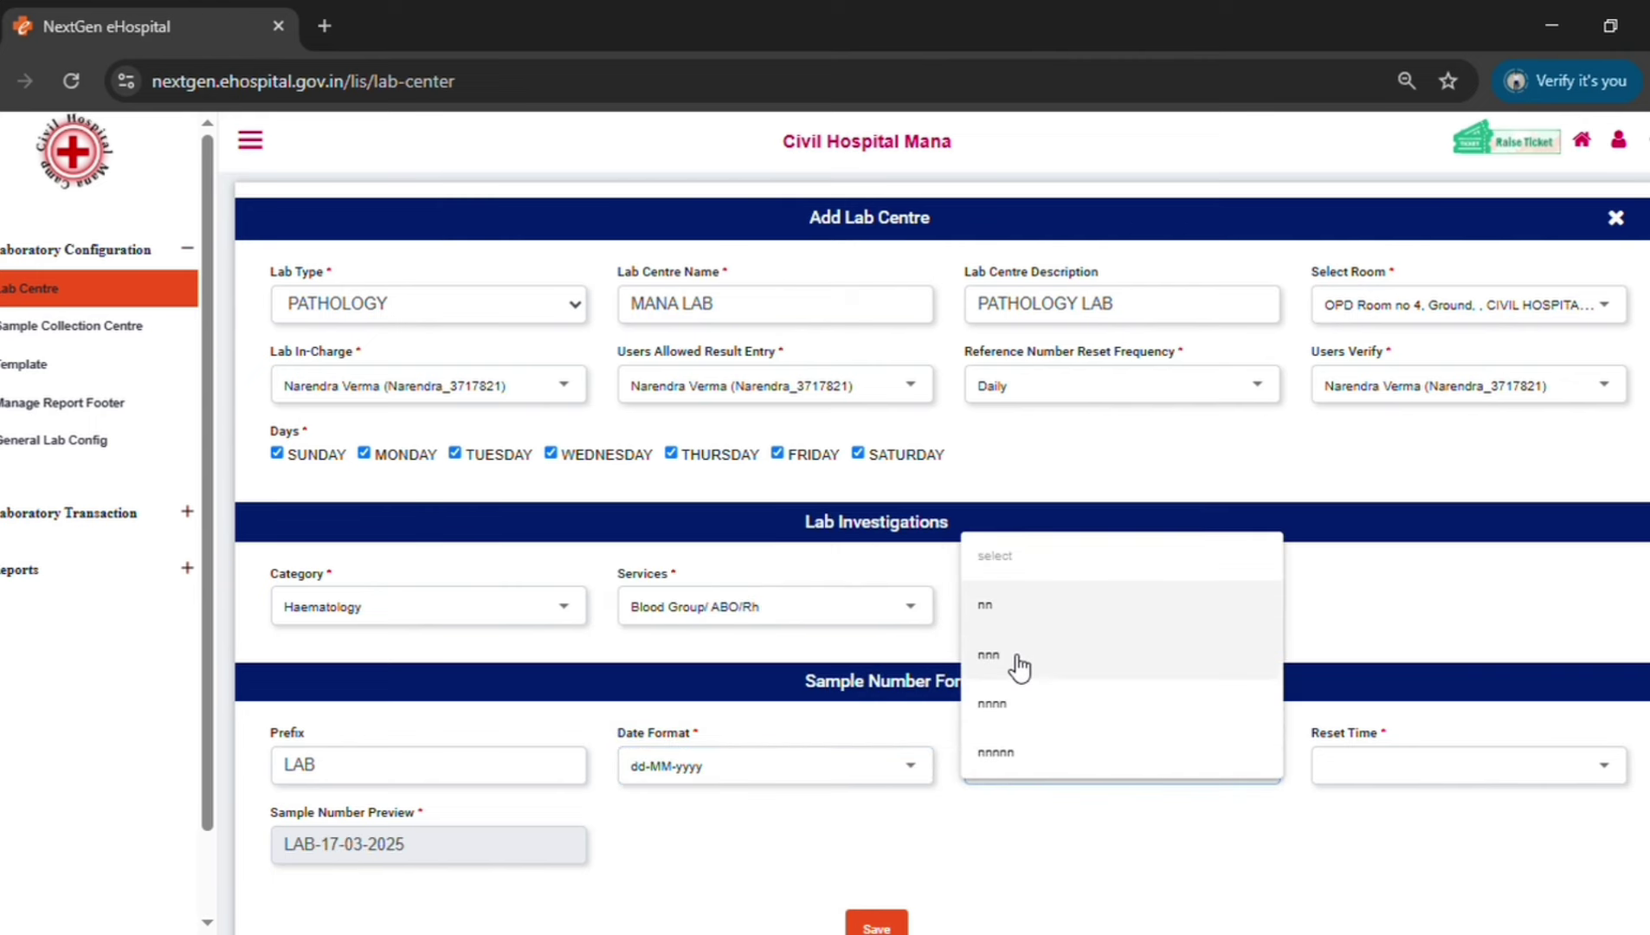
left_click(1019, 665)
Set the sample number reset time to daily and save the pathology lab centre.
left_click(1371, 777)
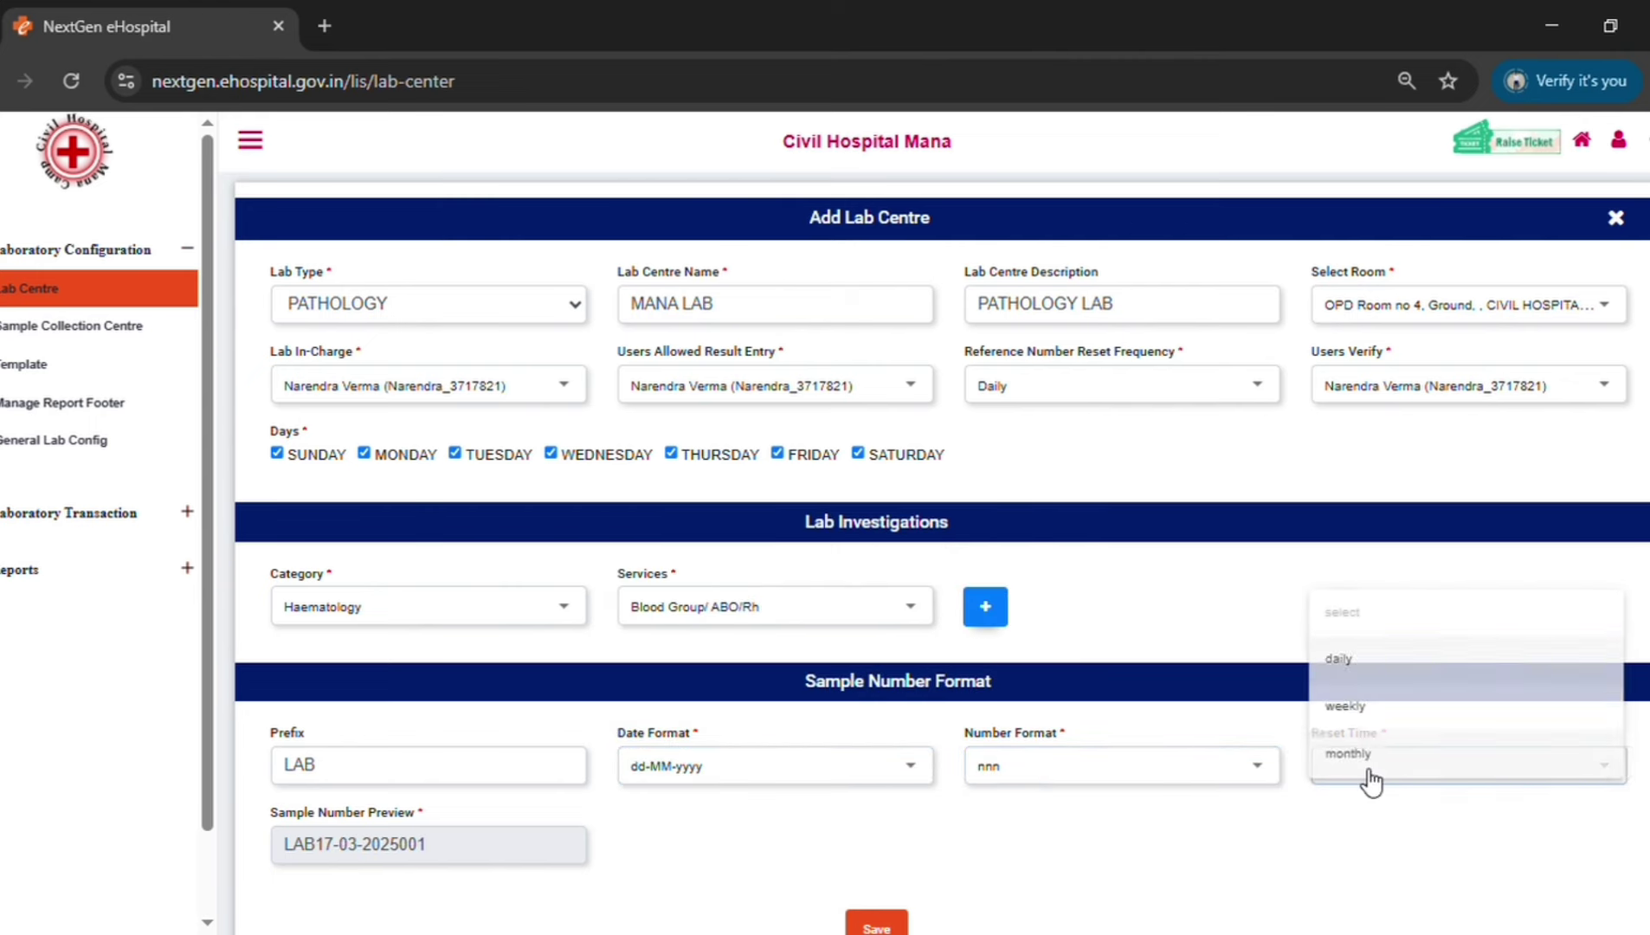
left_click(1346, 654)
scroll(961, 909, "down", 3)
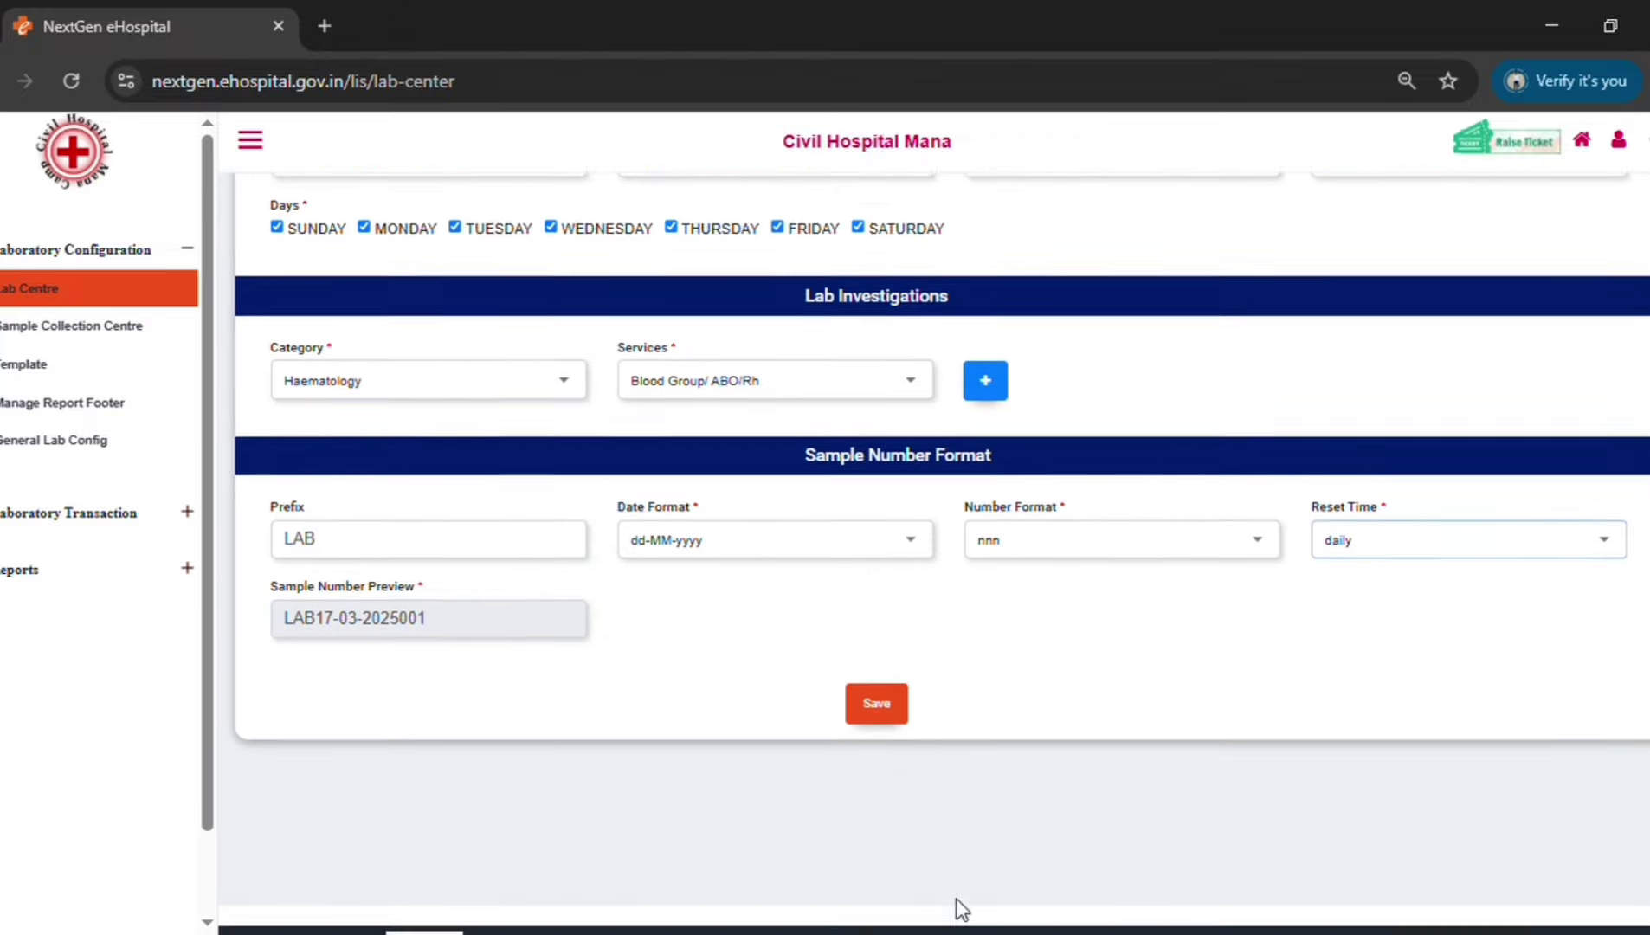
left_click(894, 680)
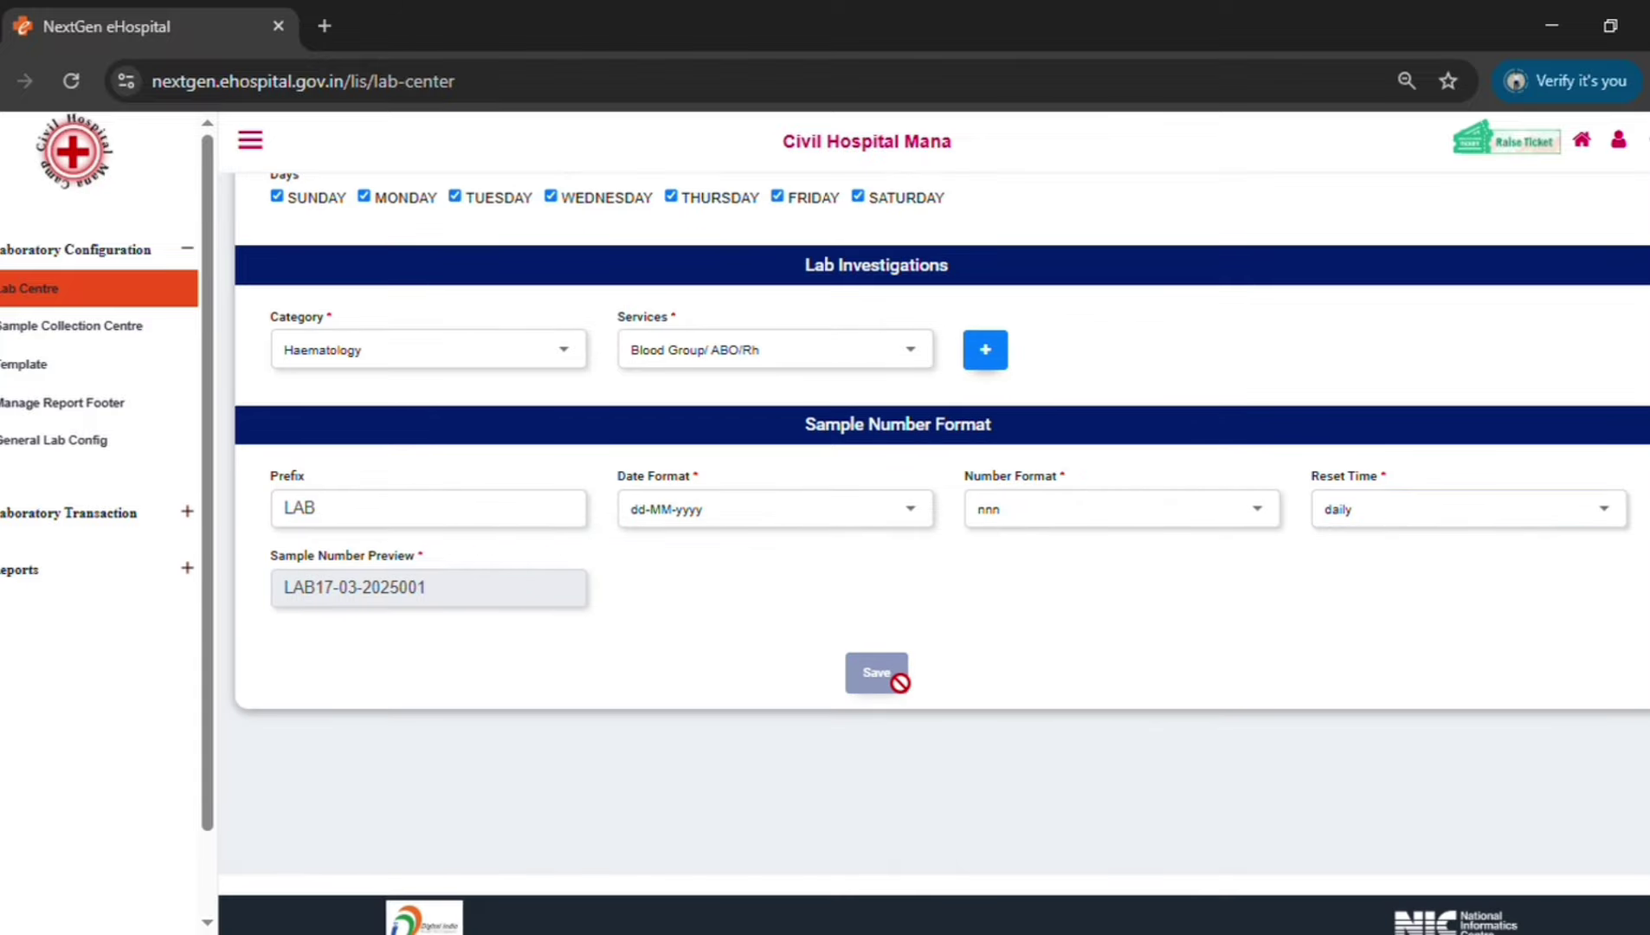
Start a new lab centre of type MICROBIOLOGY named MANA MICRO LAB with the description MANA MICROBIOLOGY.
scroll(406, 414, "up", 3)
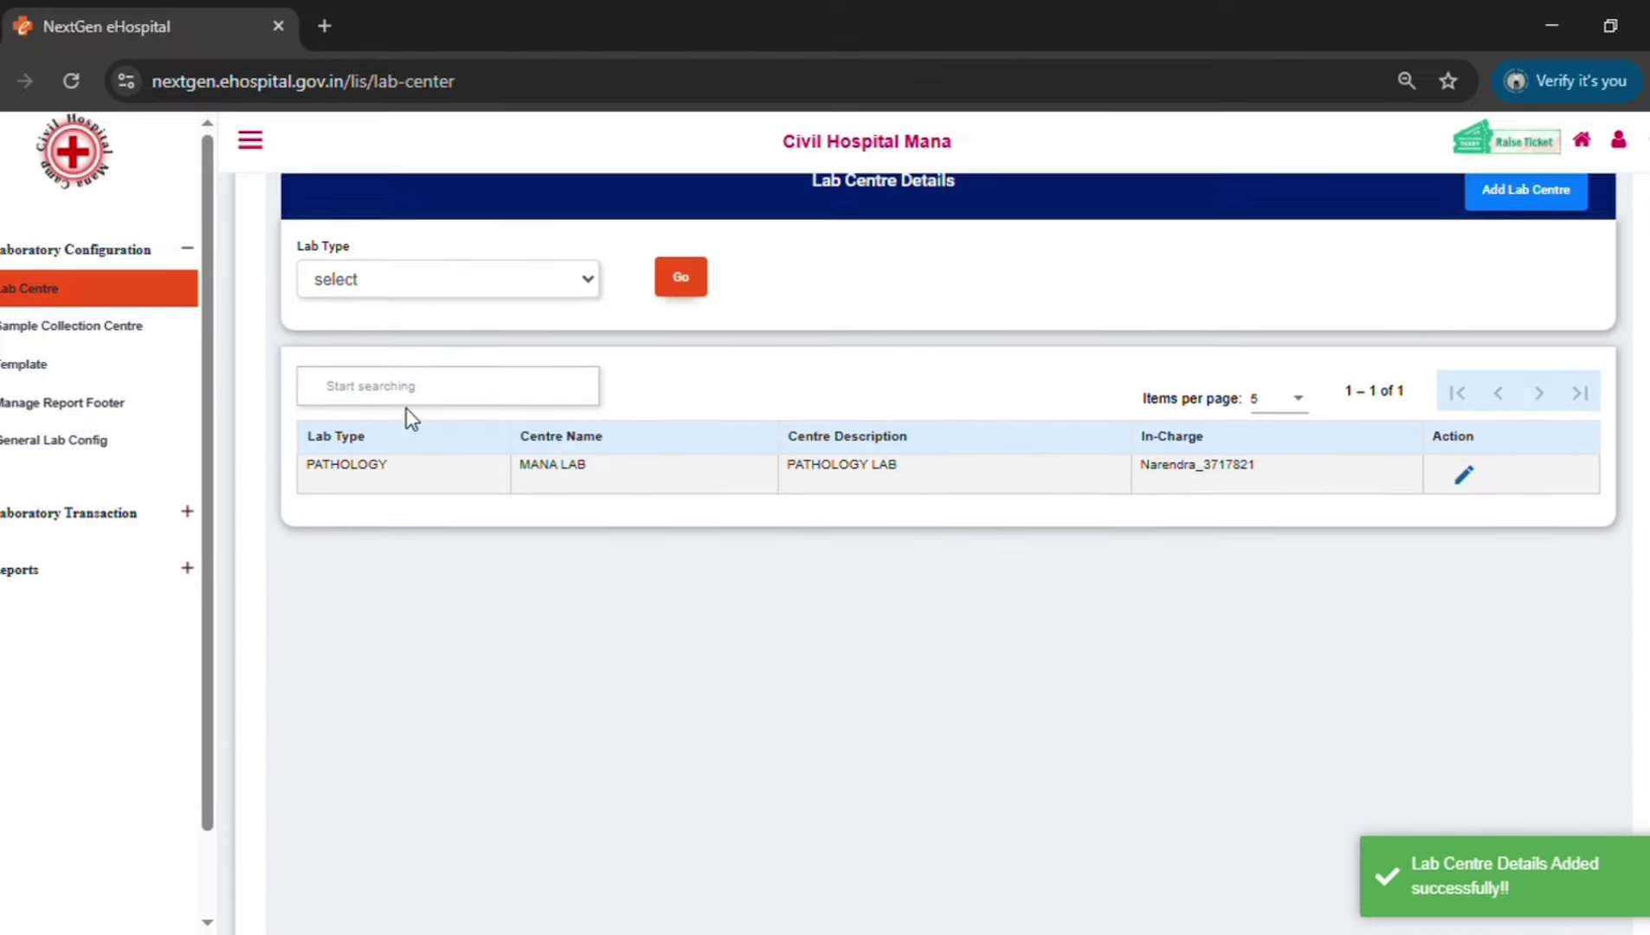
scroll(406, 407, "up", 1)
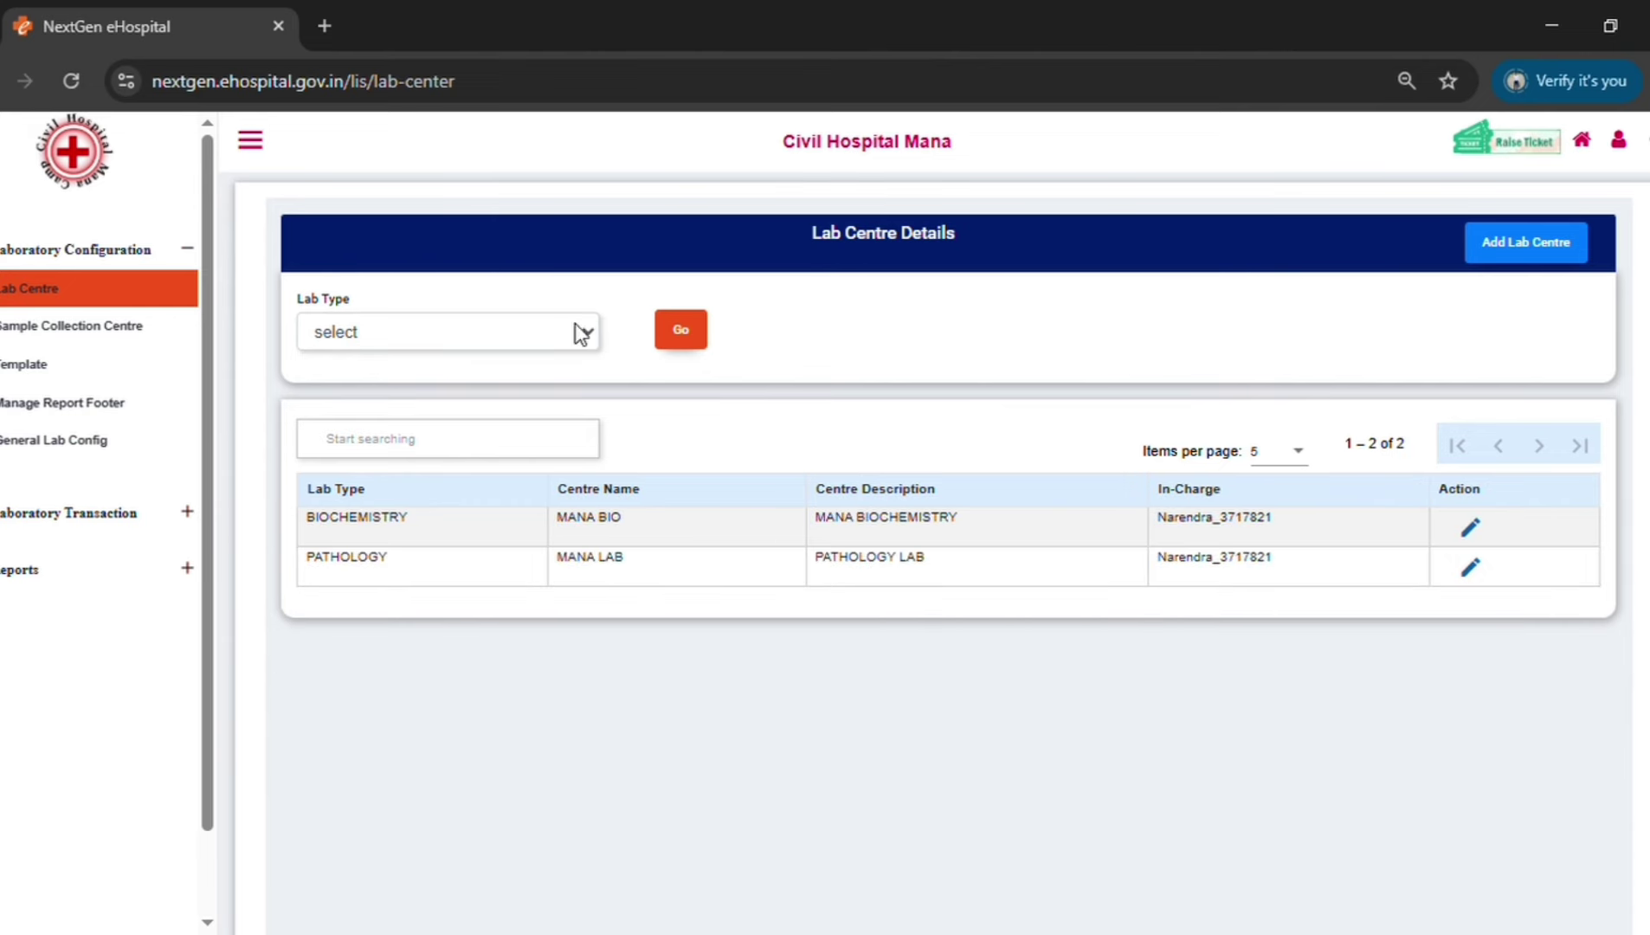
left_click(1543, 257)
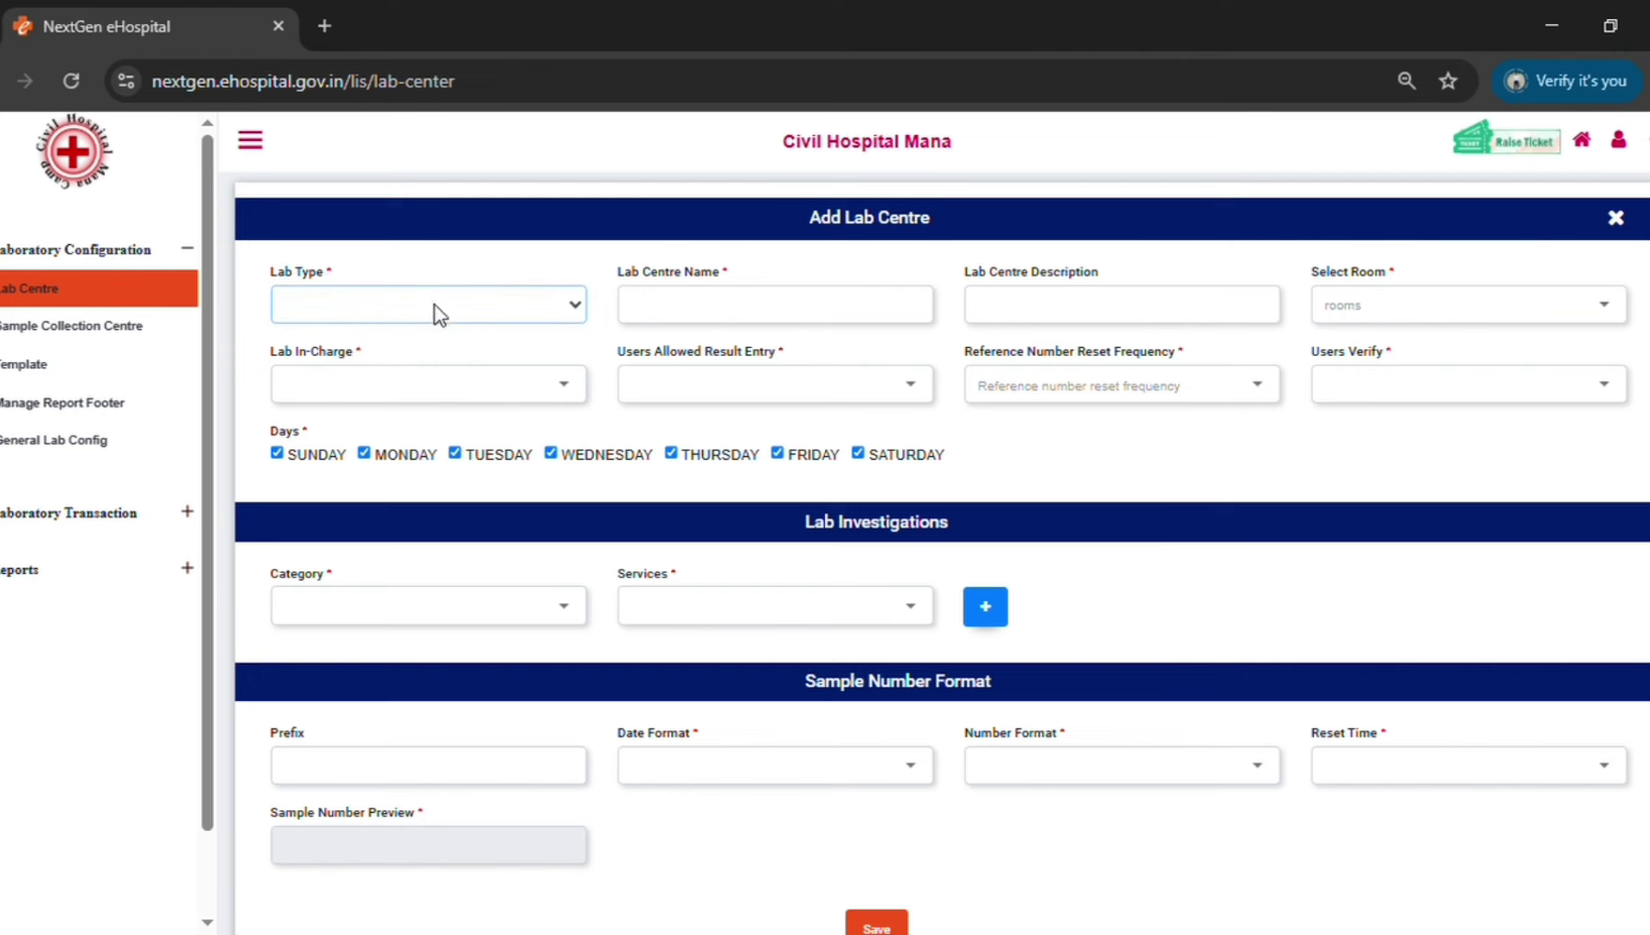
key("m")
left_click(770, 316)
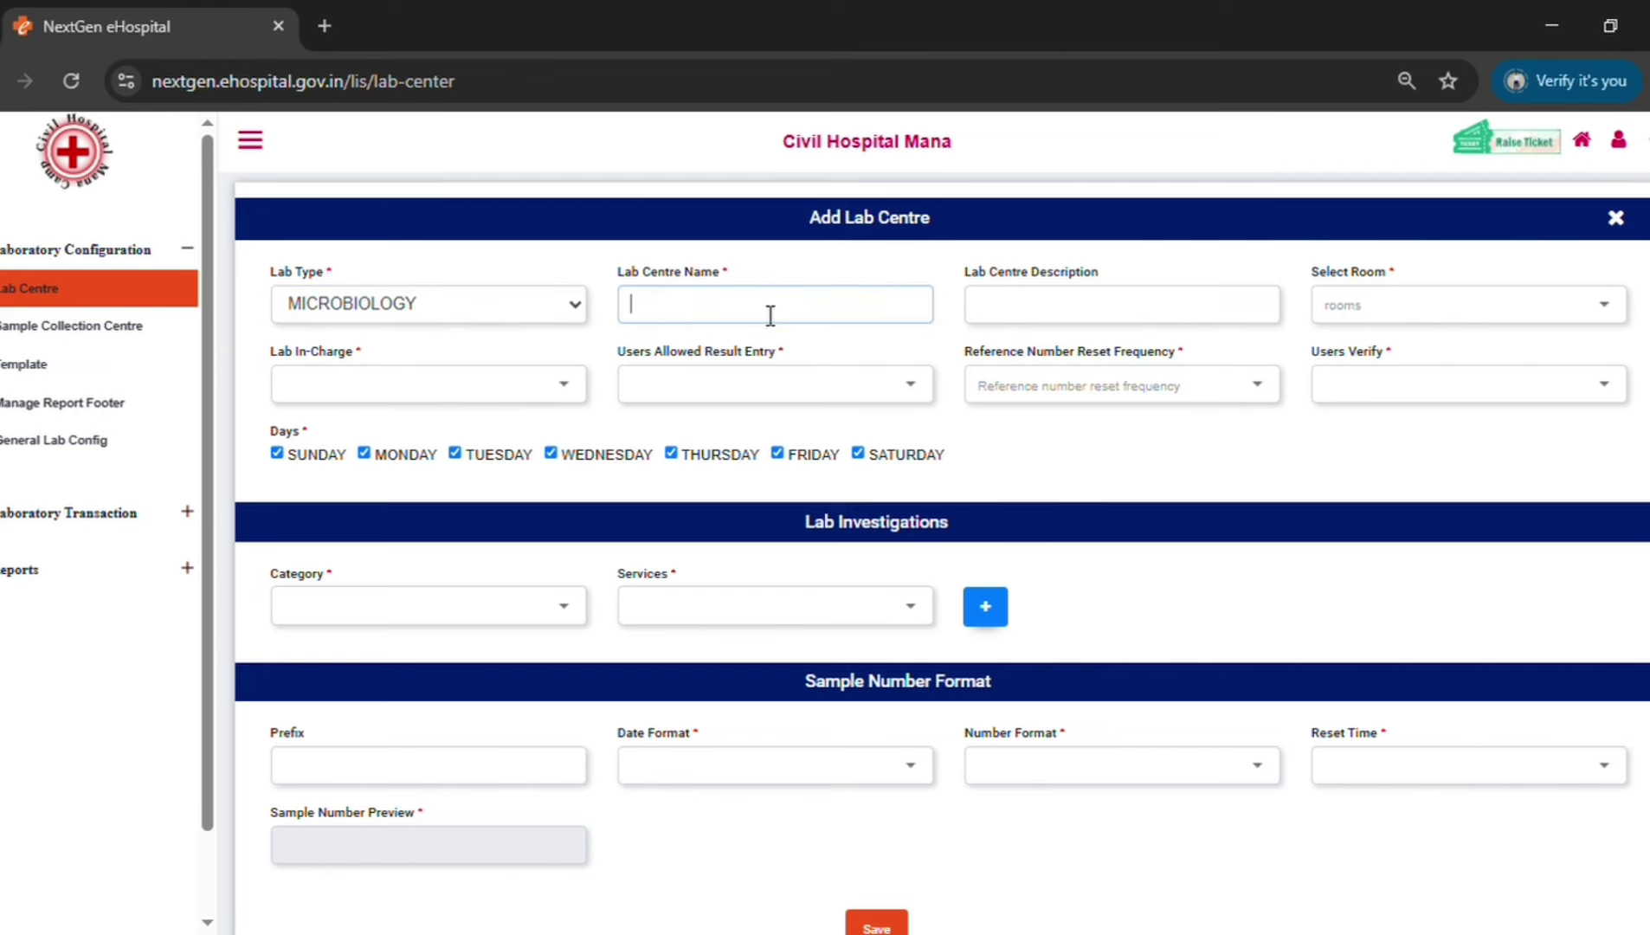
type("MANA MICRO LAB")
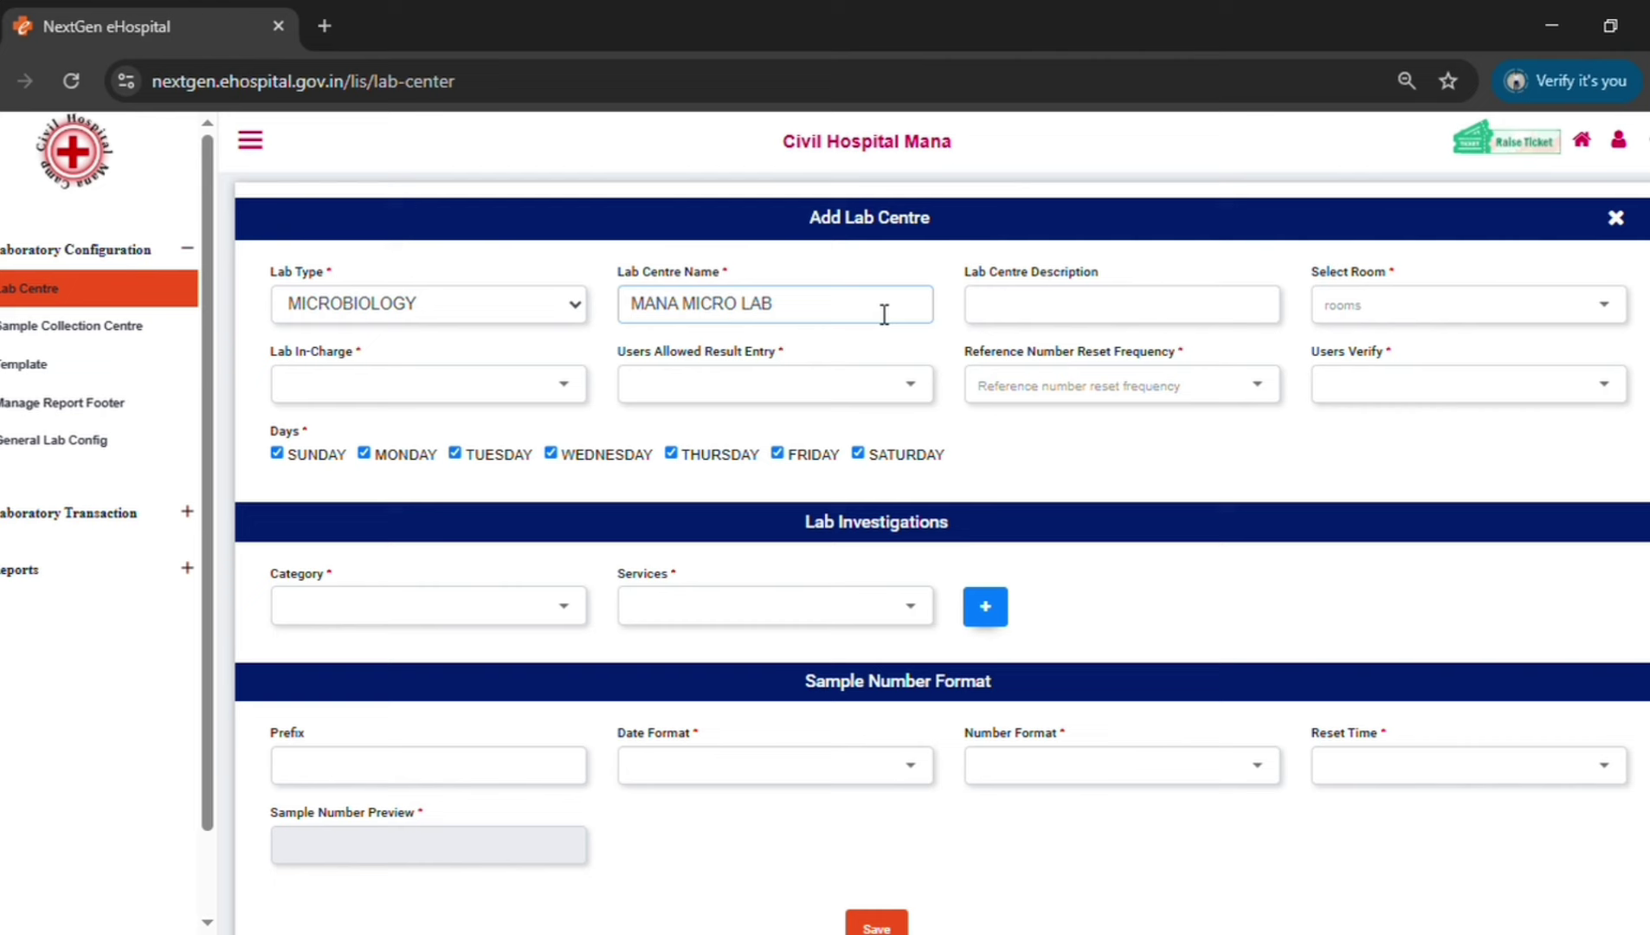
left_click(1114, 308)
type("M")
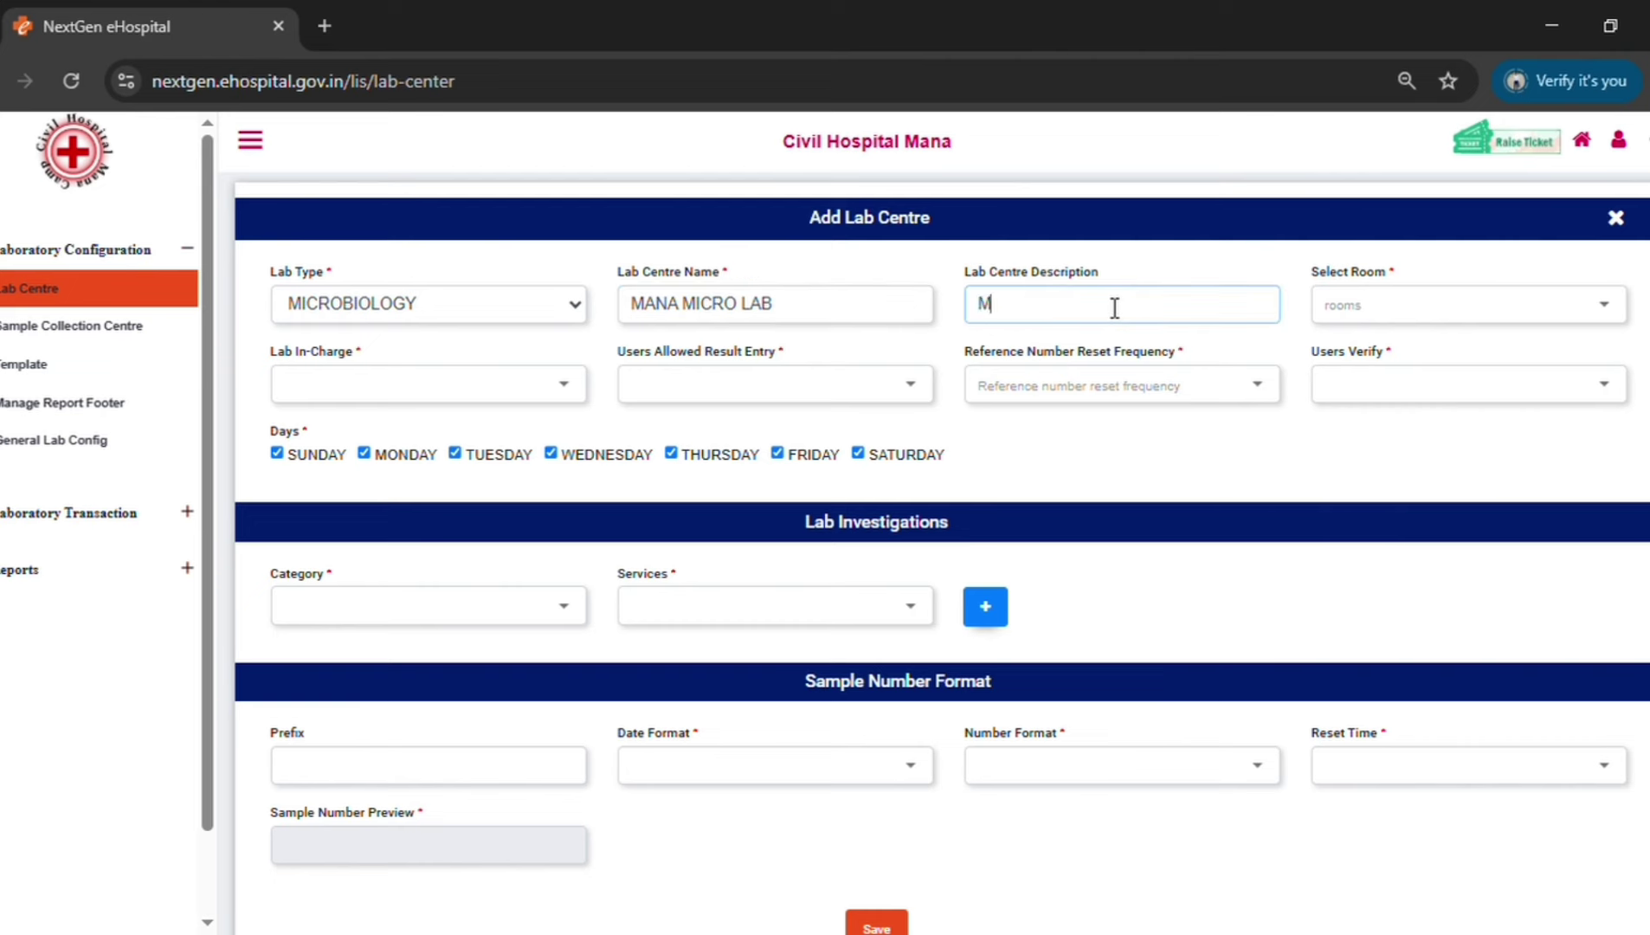
type("ANA MICROBIOLO")
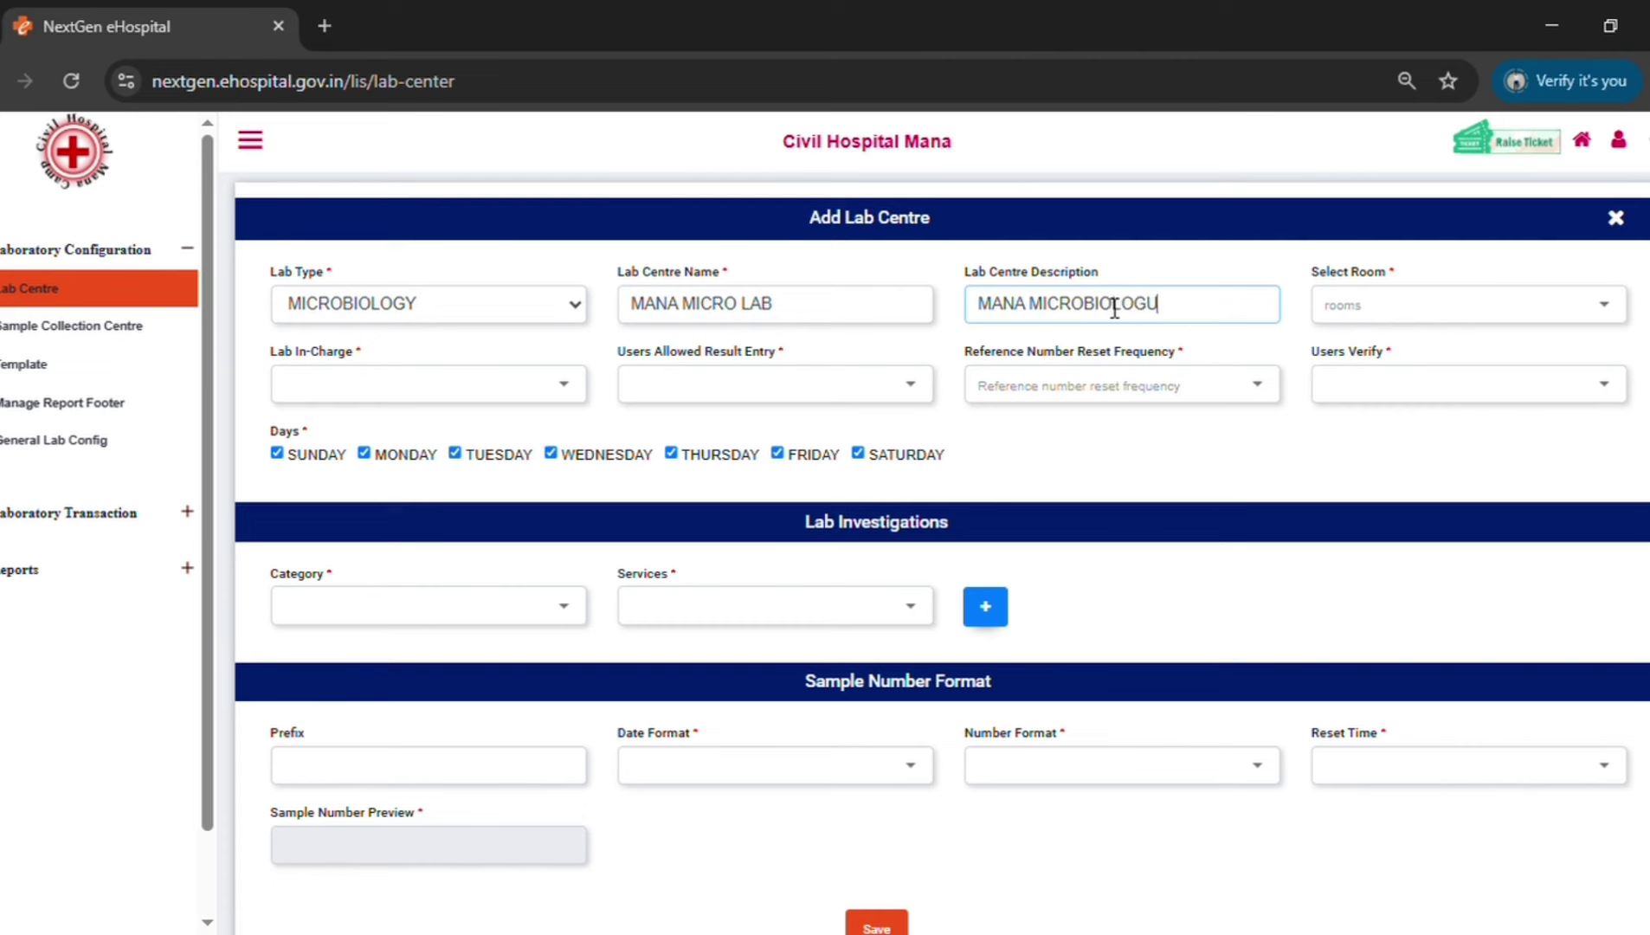
type("GY")
Assign OPD Room no 3 on the ground floor to the microbiology lab centre.
left_click(1352, 313)
left_click(1407, 355)
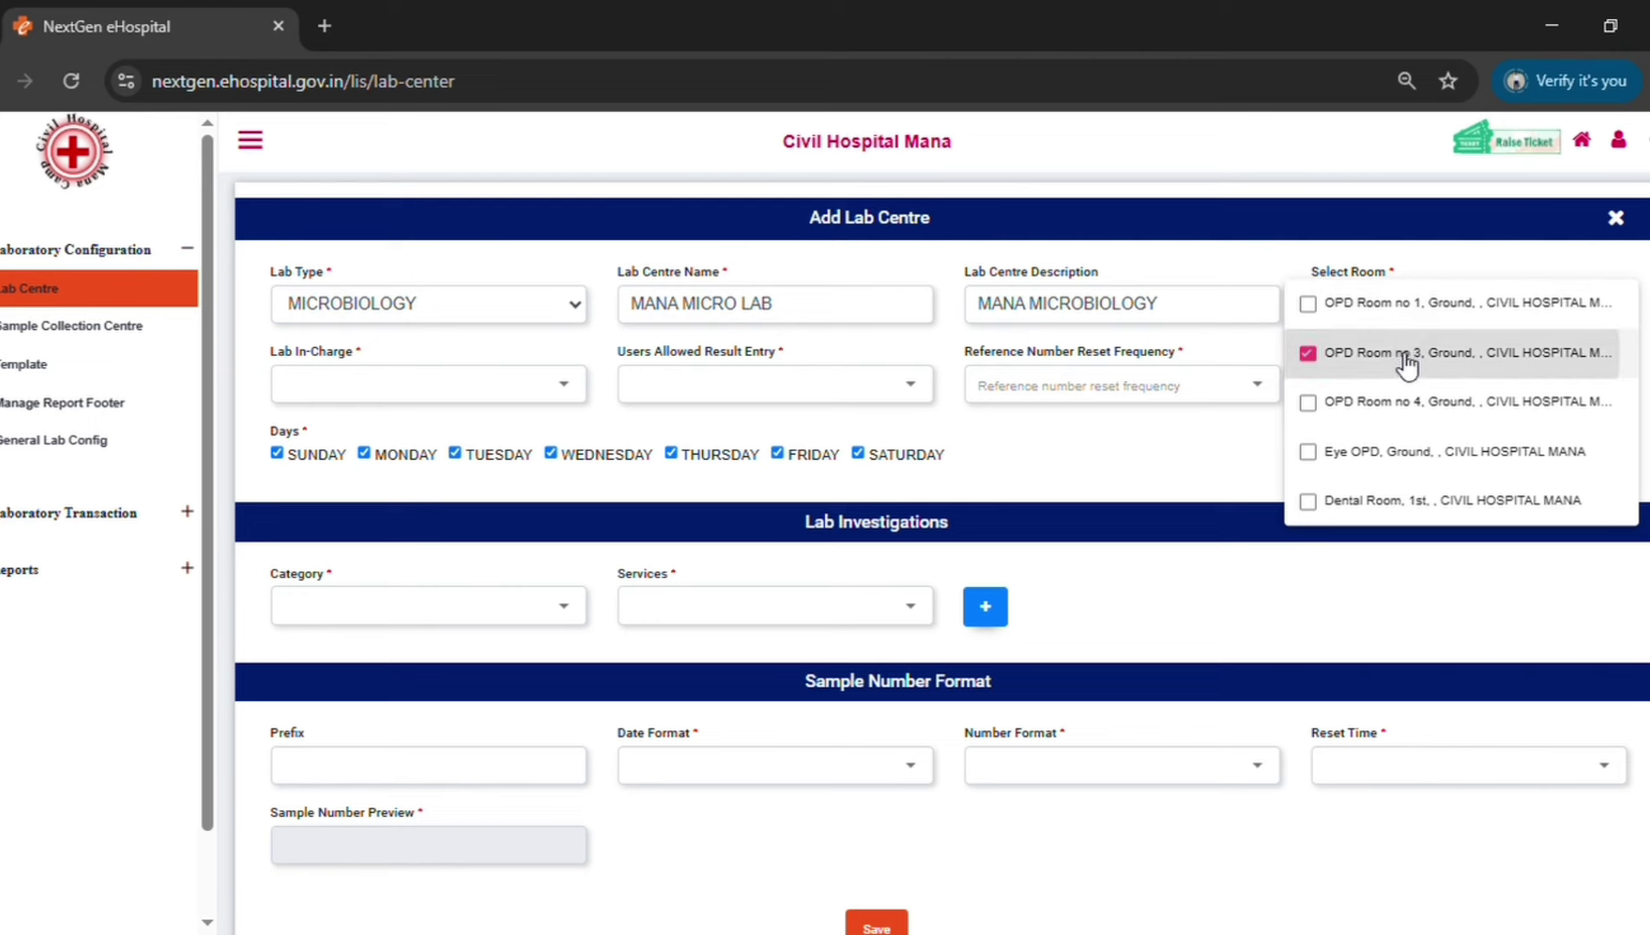
left_click(1041, 467)
Assign the pathology lab's in-charge as the microbiology lab in-charge and allow the same employee to enter results.
left_click(430, 391)
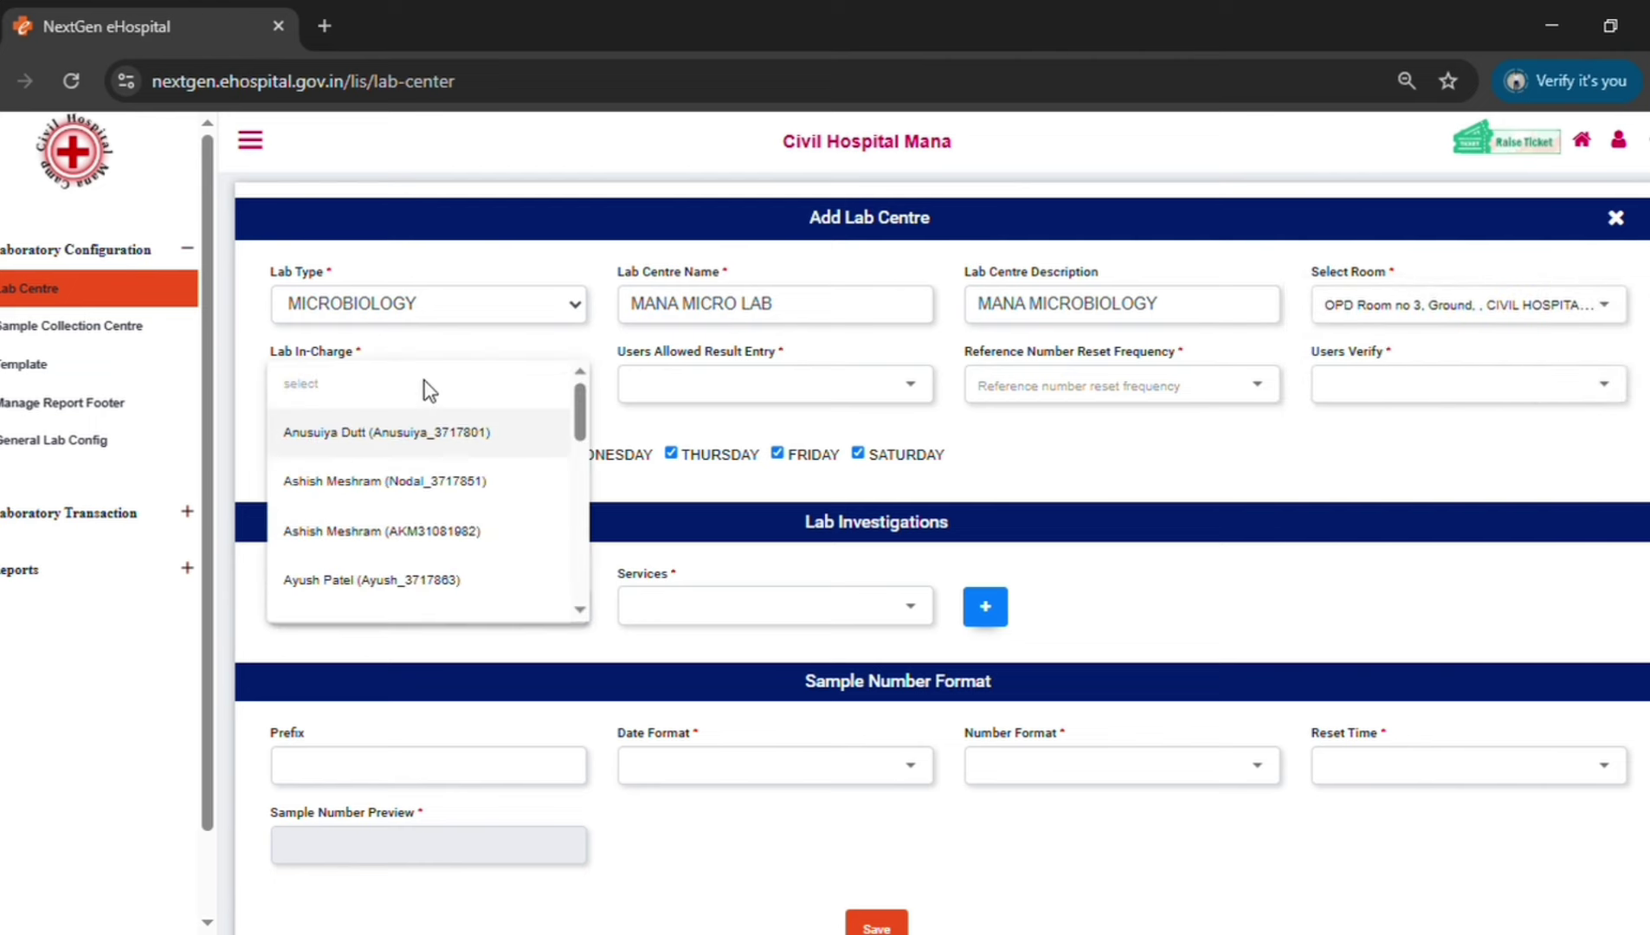
scroll(432, 433, "down", 3)
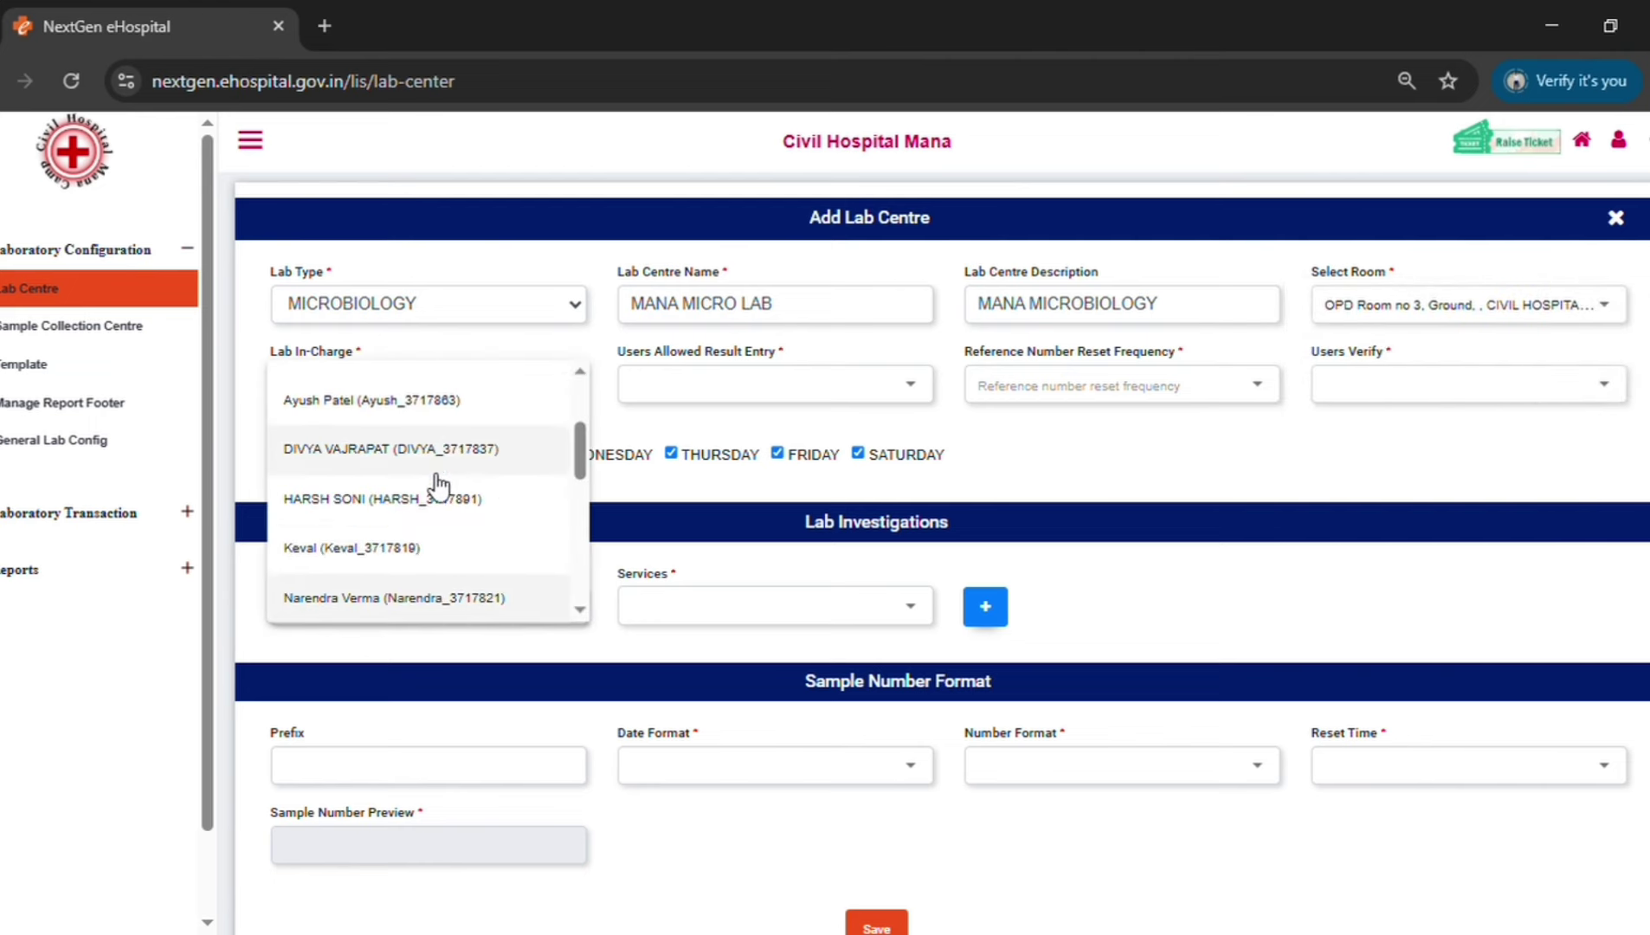
left_click(423, 588)
left_click(746, 403)
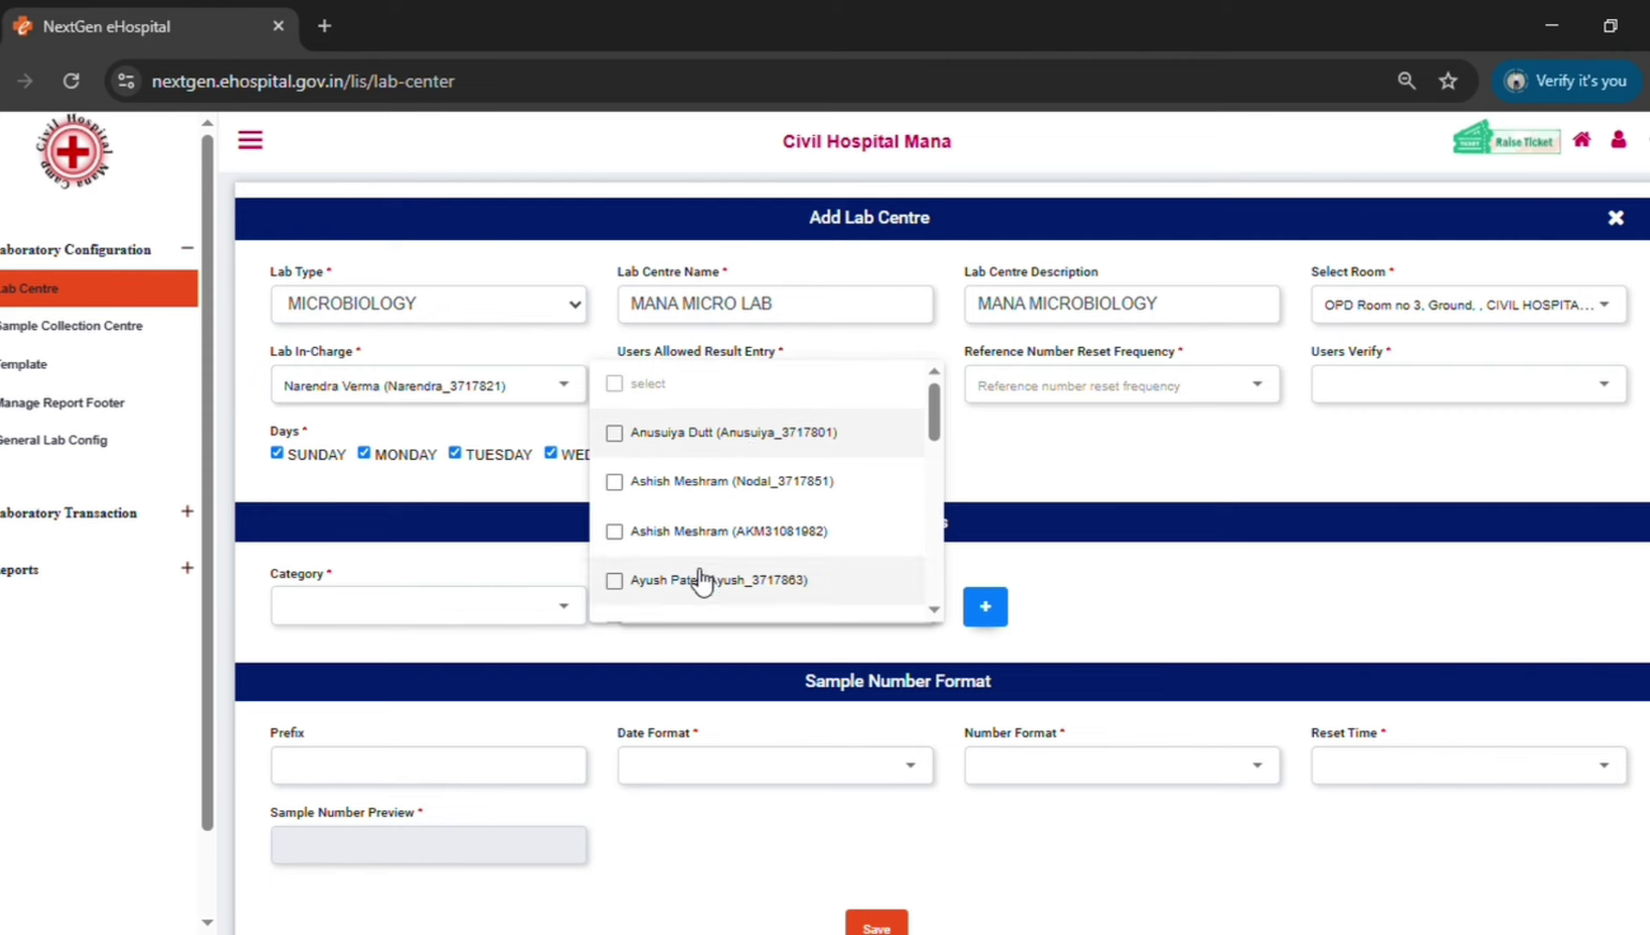
scroll(699, 579, "down", 3)
left_click(755, 596)
Set the microbiology lab's reference number reset frequency to Daily and choose its in-charge as the verifying user.
left_click(1074, 394)
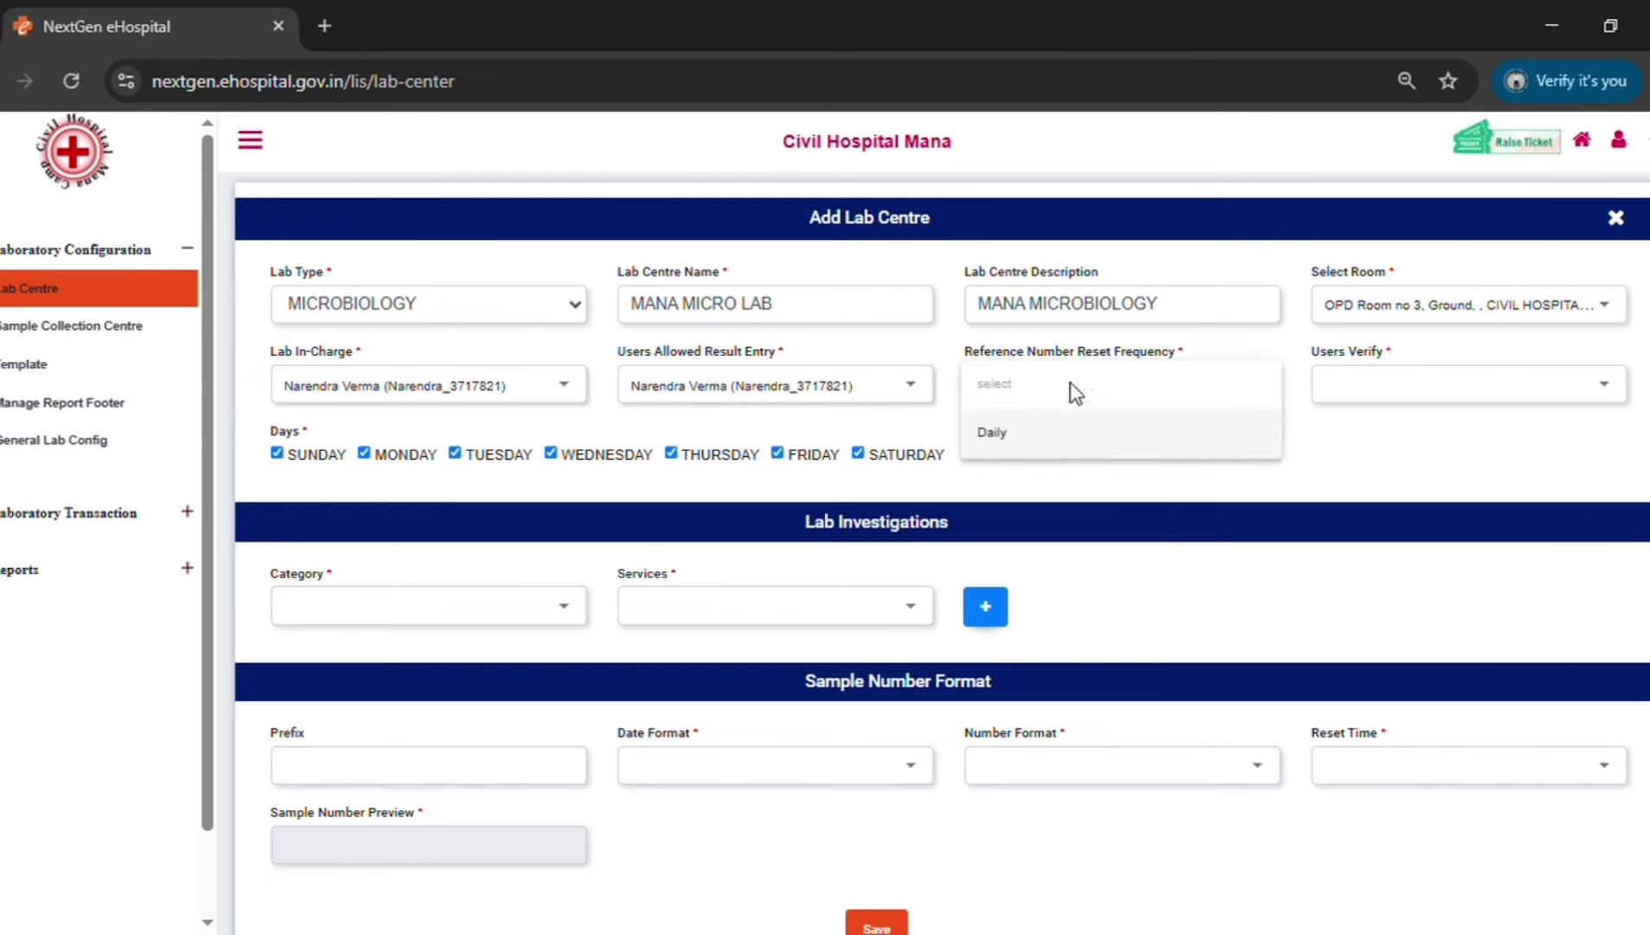
left_click(1048, 430)
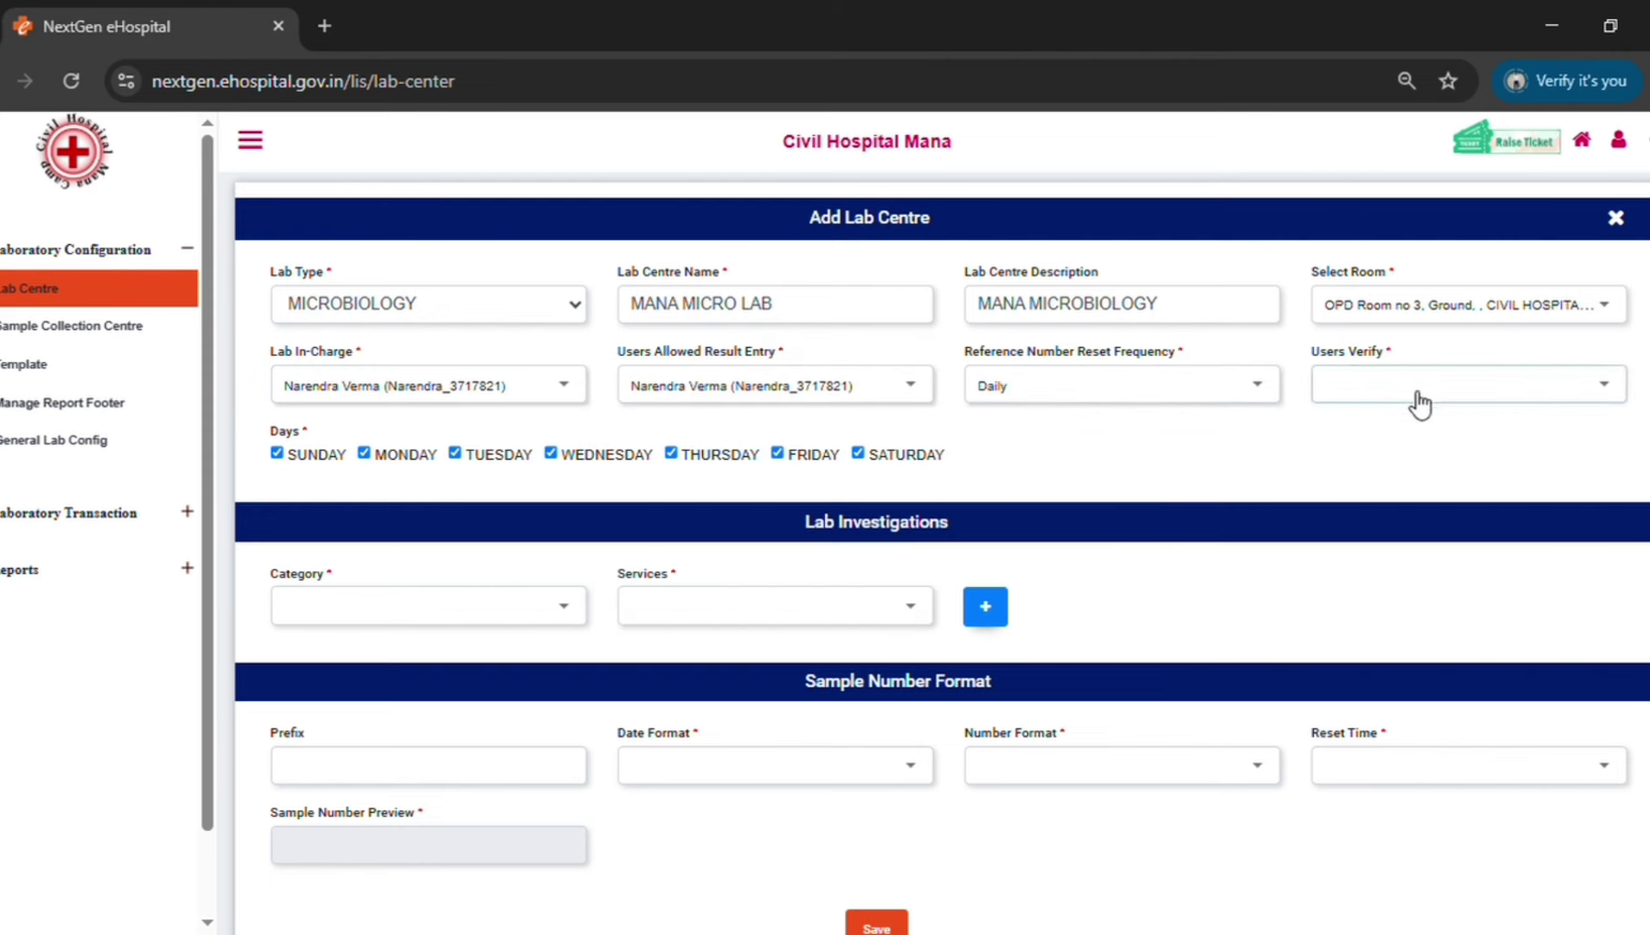
left_click(1414, 394)
scroll(1416, 588, "down", 3)
left_click(1308, 597)
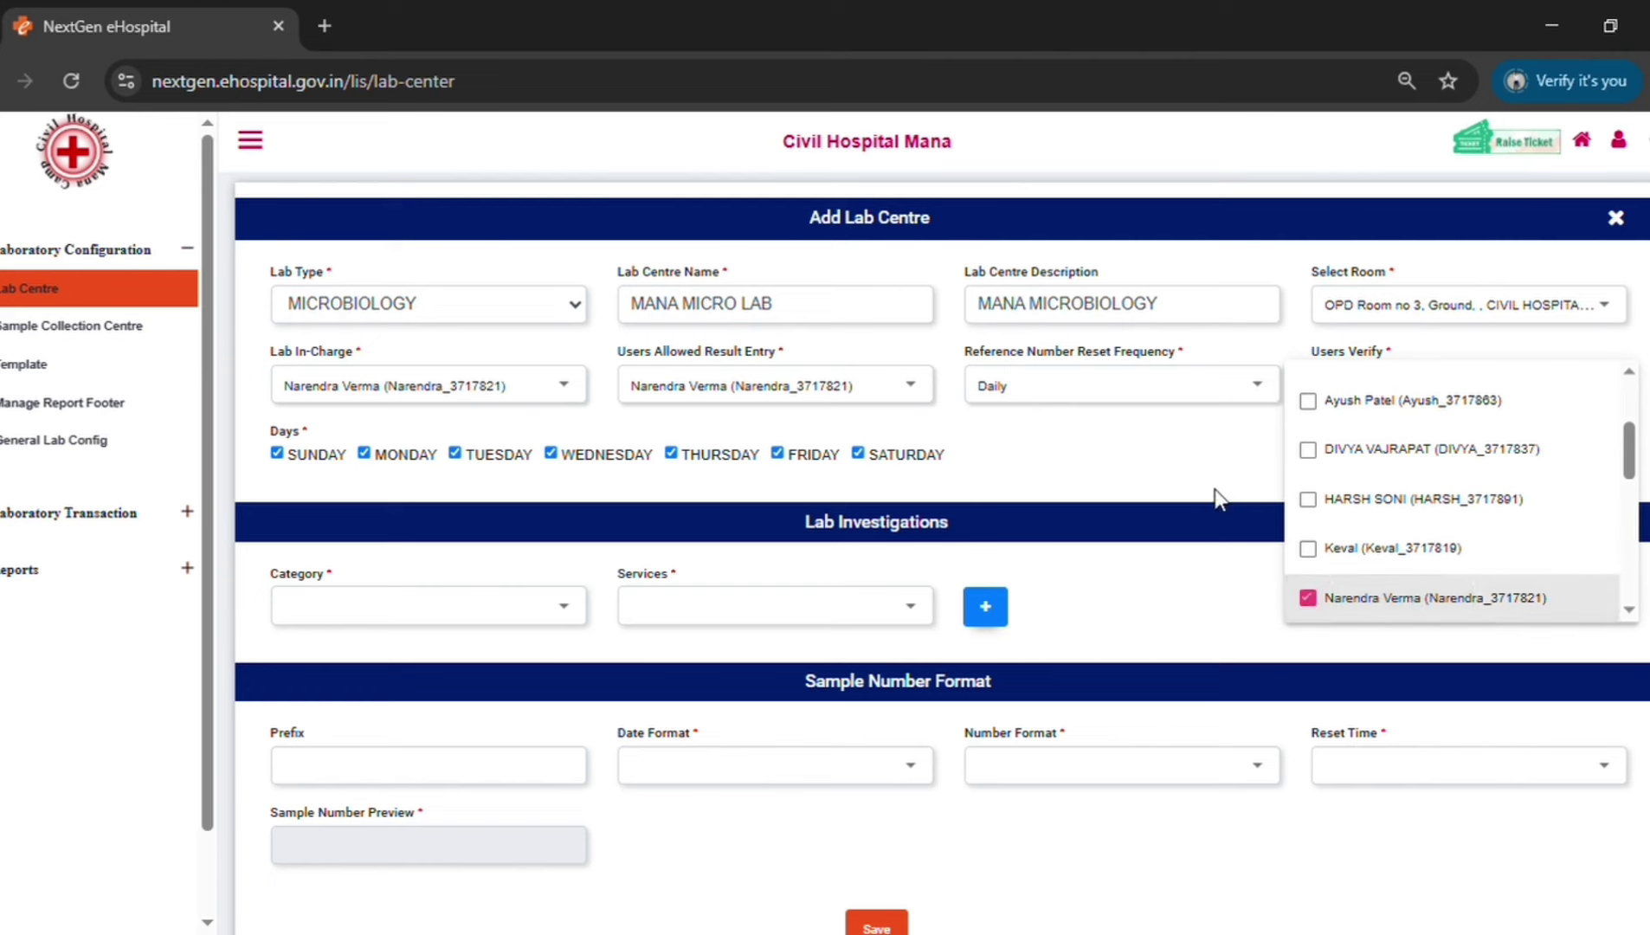
left_click(1214, 487)
Add the URINE CULTURE & SENSITIVITY service from the Microbiology category to the lab investigations.
left_click(355, 615)
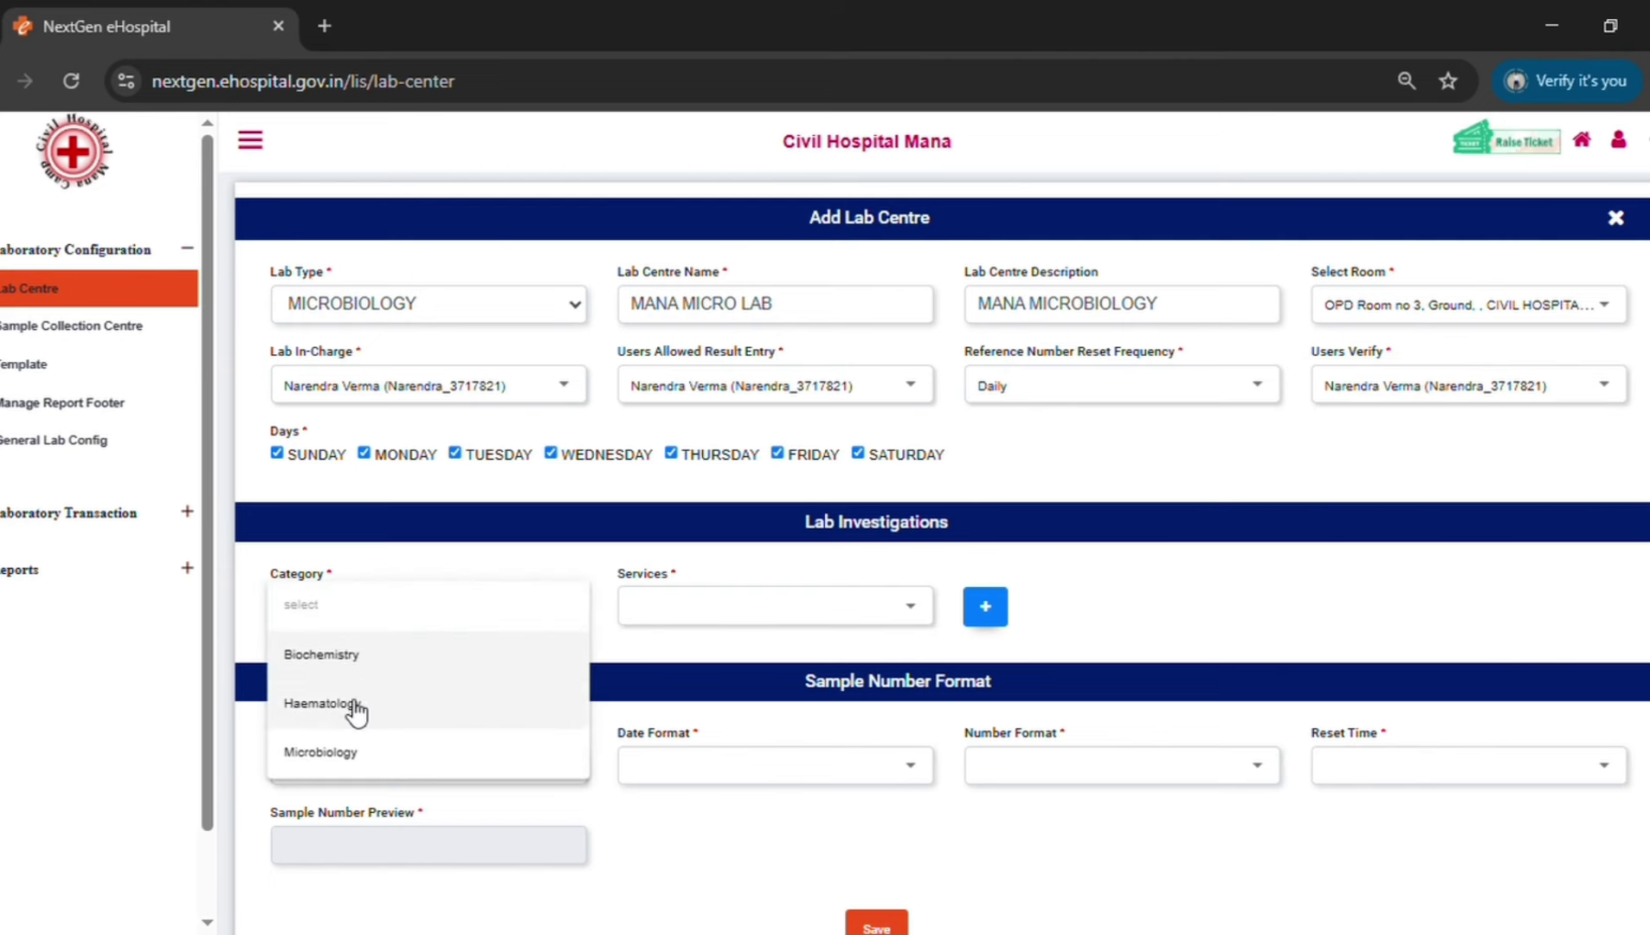
left_click(348, 752)
left_click(786, 622)
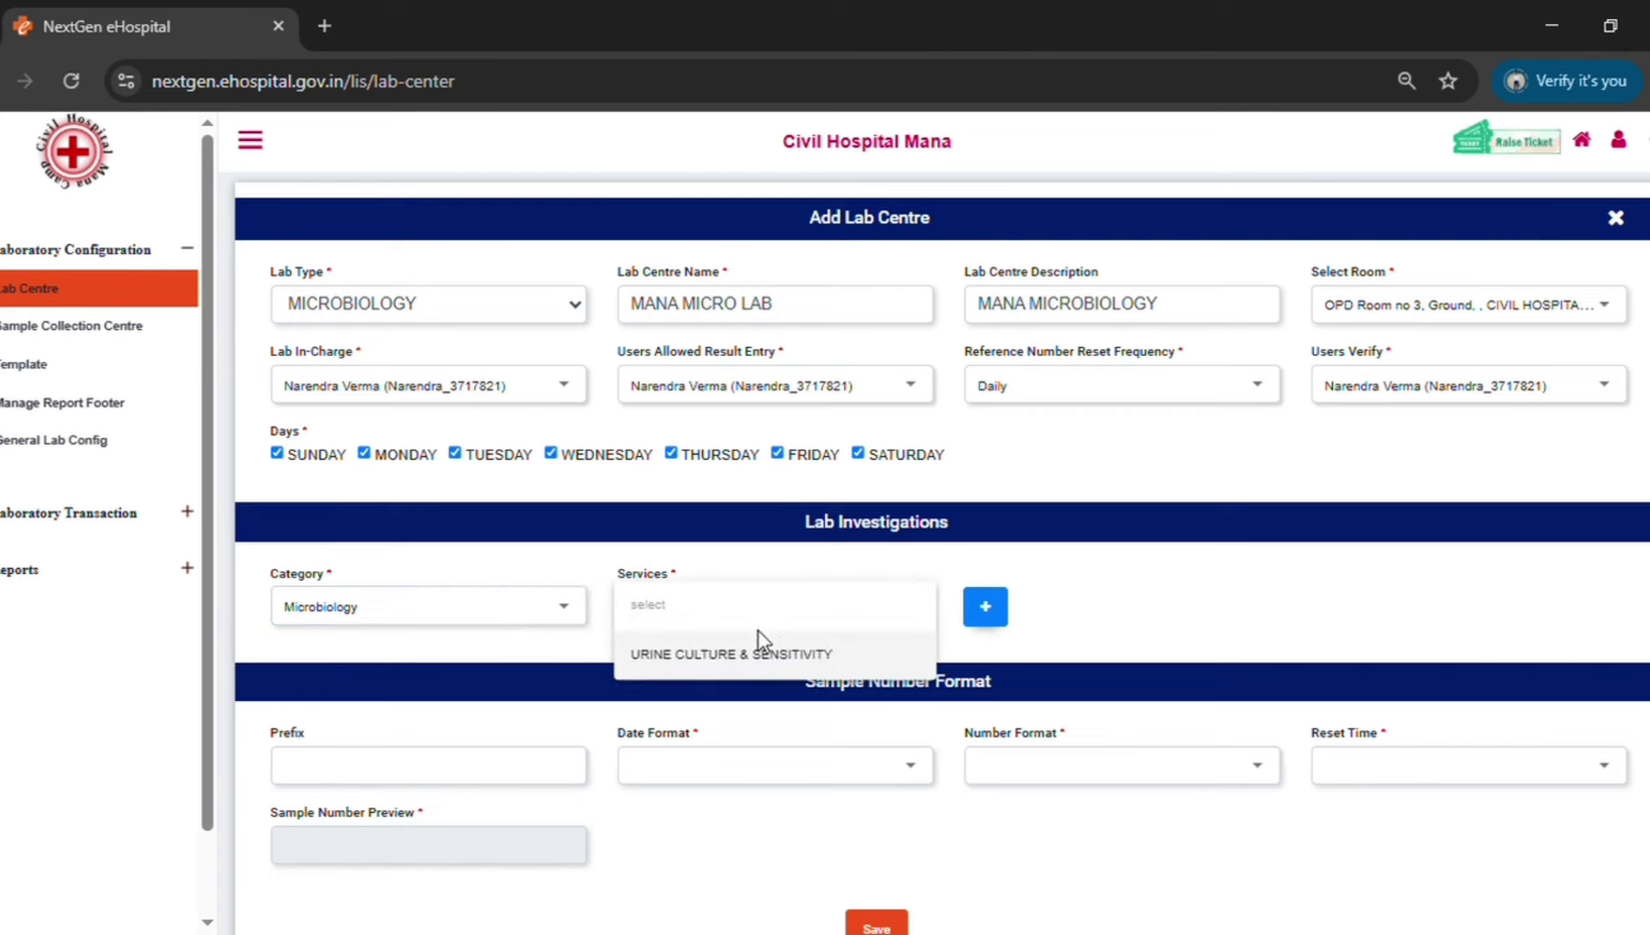
left_click(733, 665)
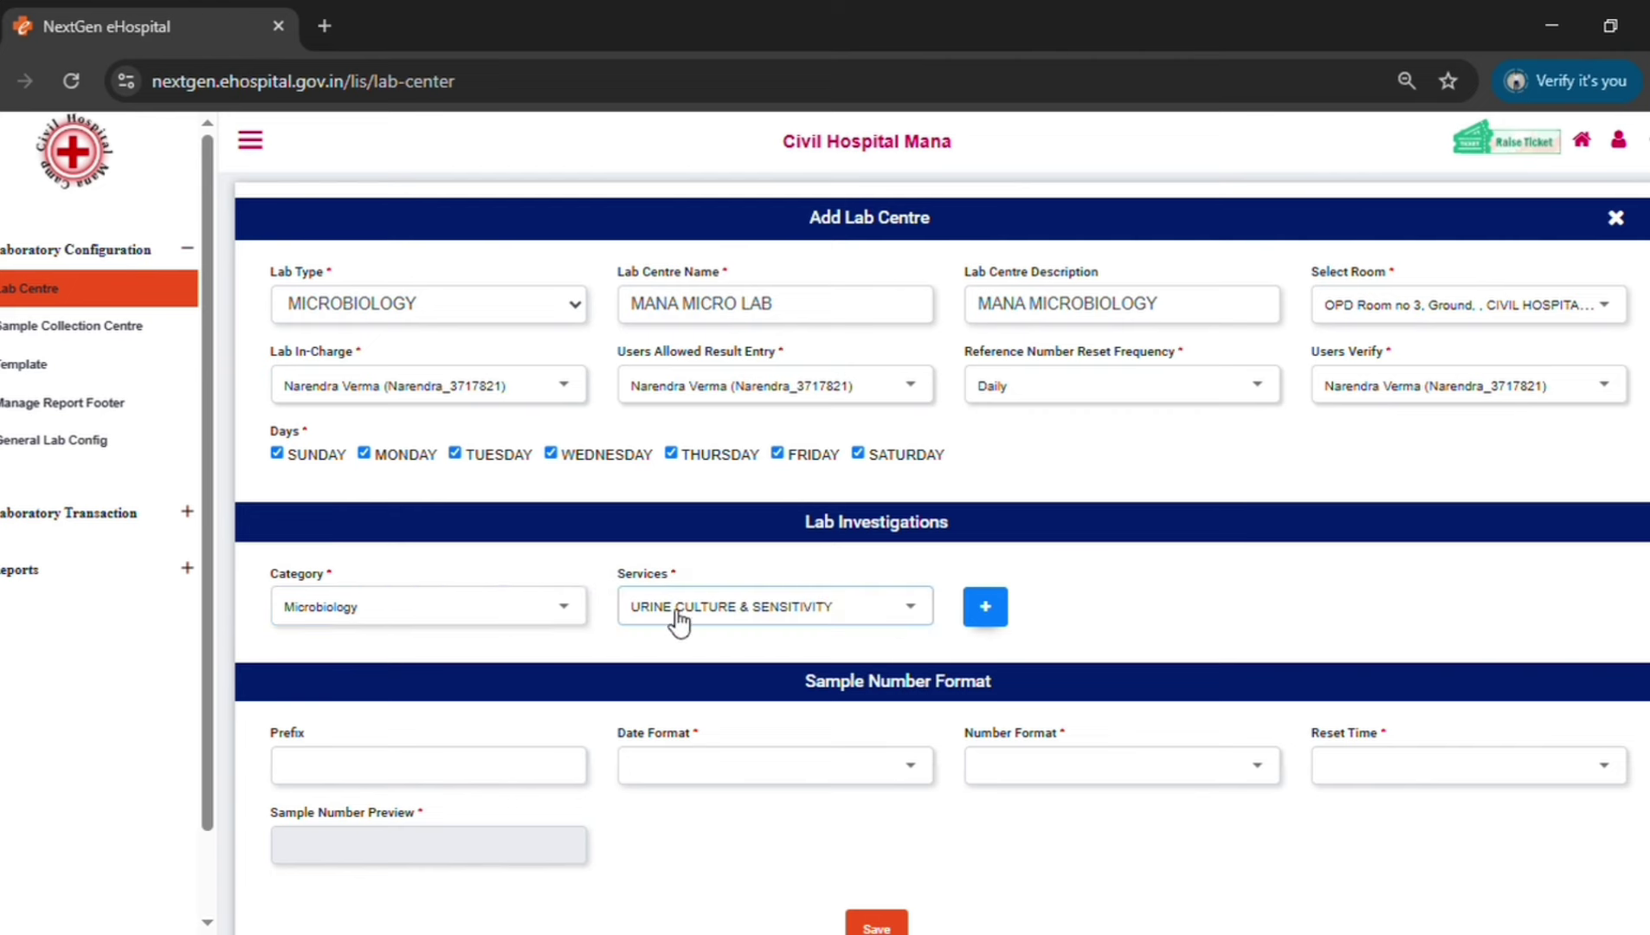
Define the sample number format with prefix MIC, date format dd-MM-yyyy and number format nnn.
left_click(499, 775)
type("MI")
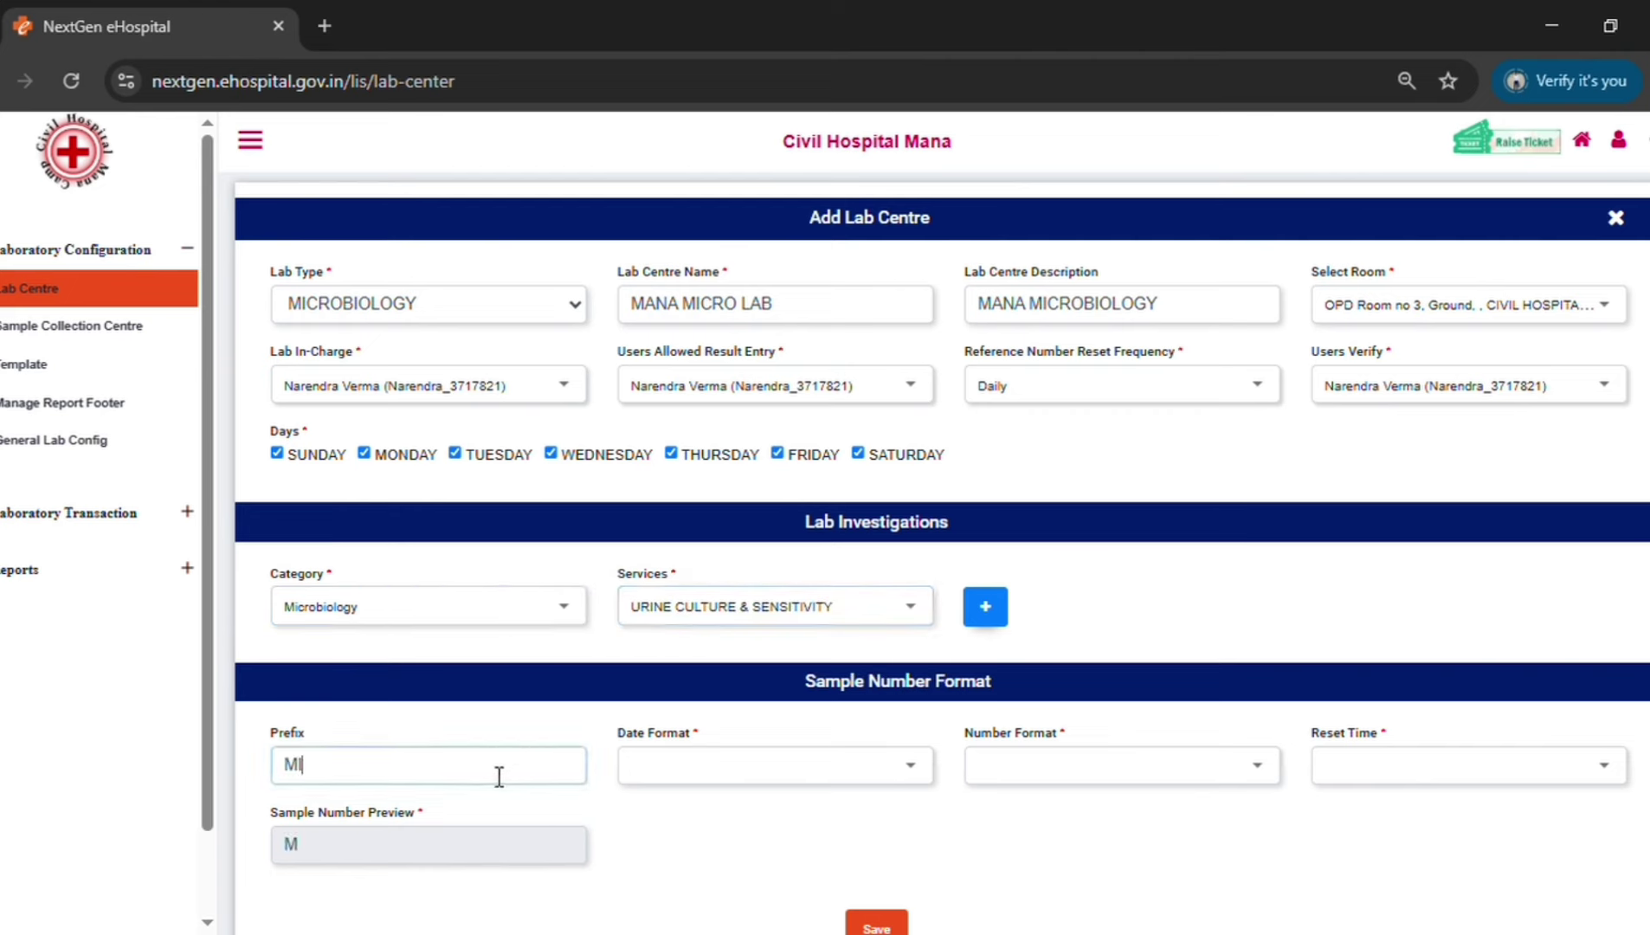
type("C")
left_click(708, 766)
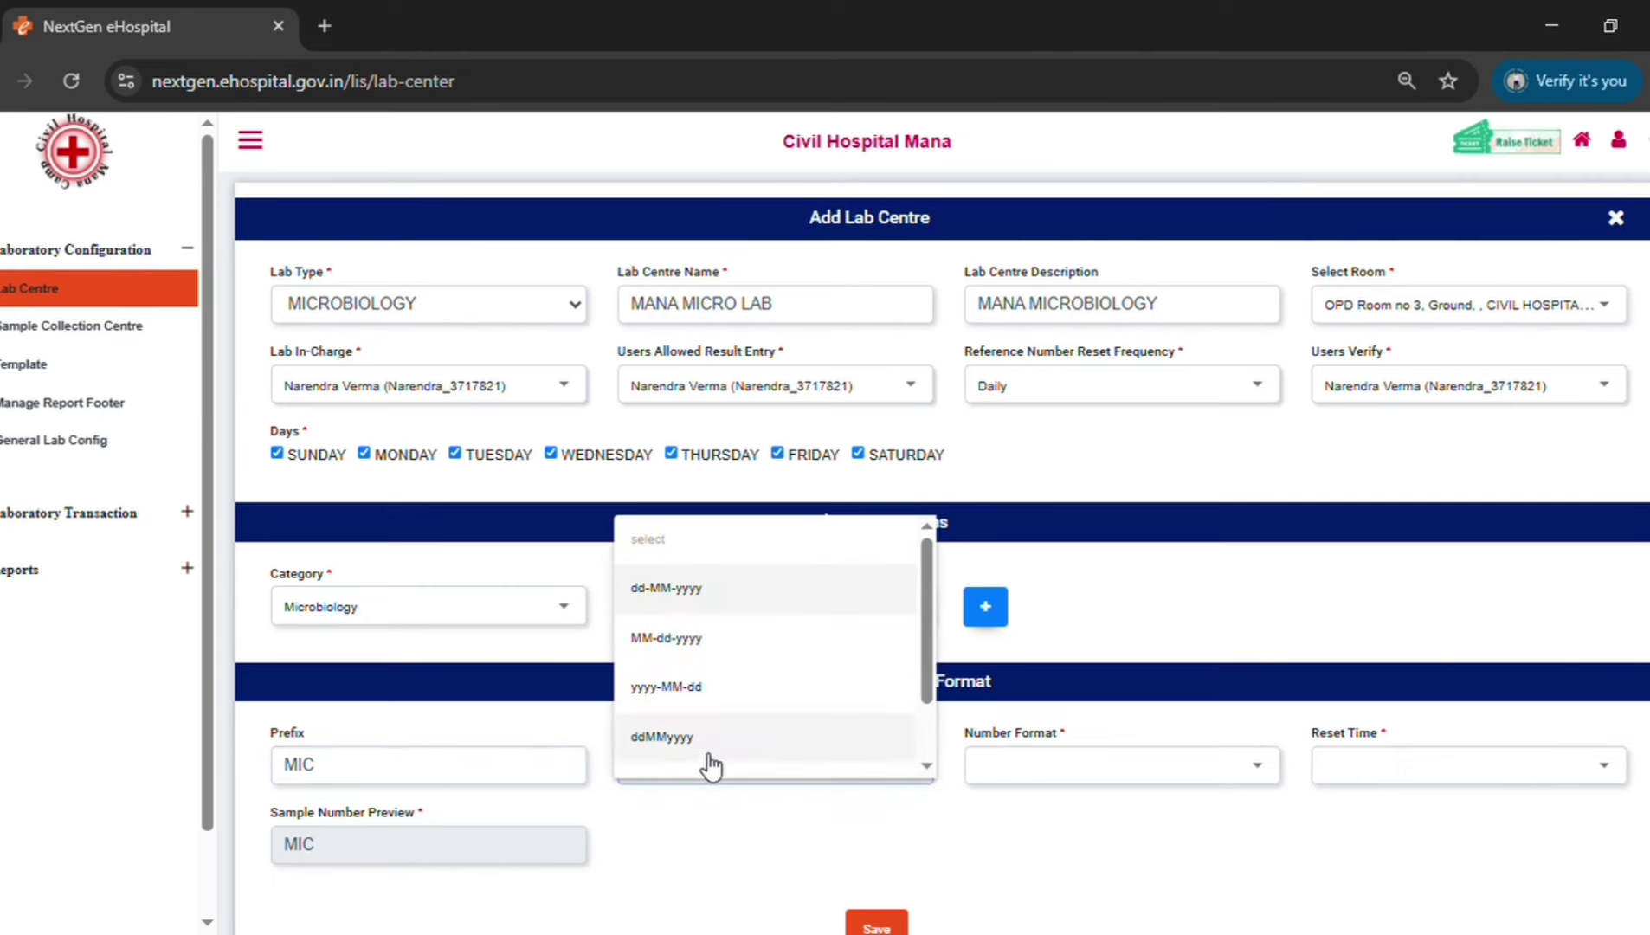
left_click(684, 589)
left_click(1060, 771)
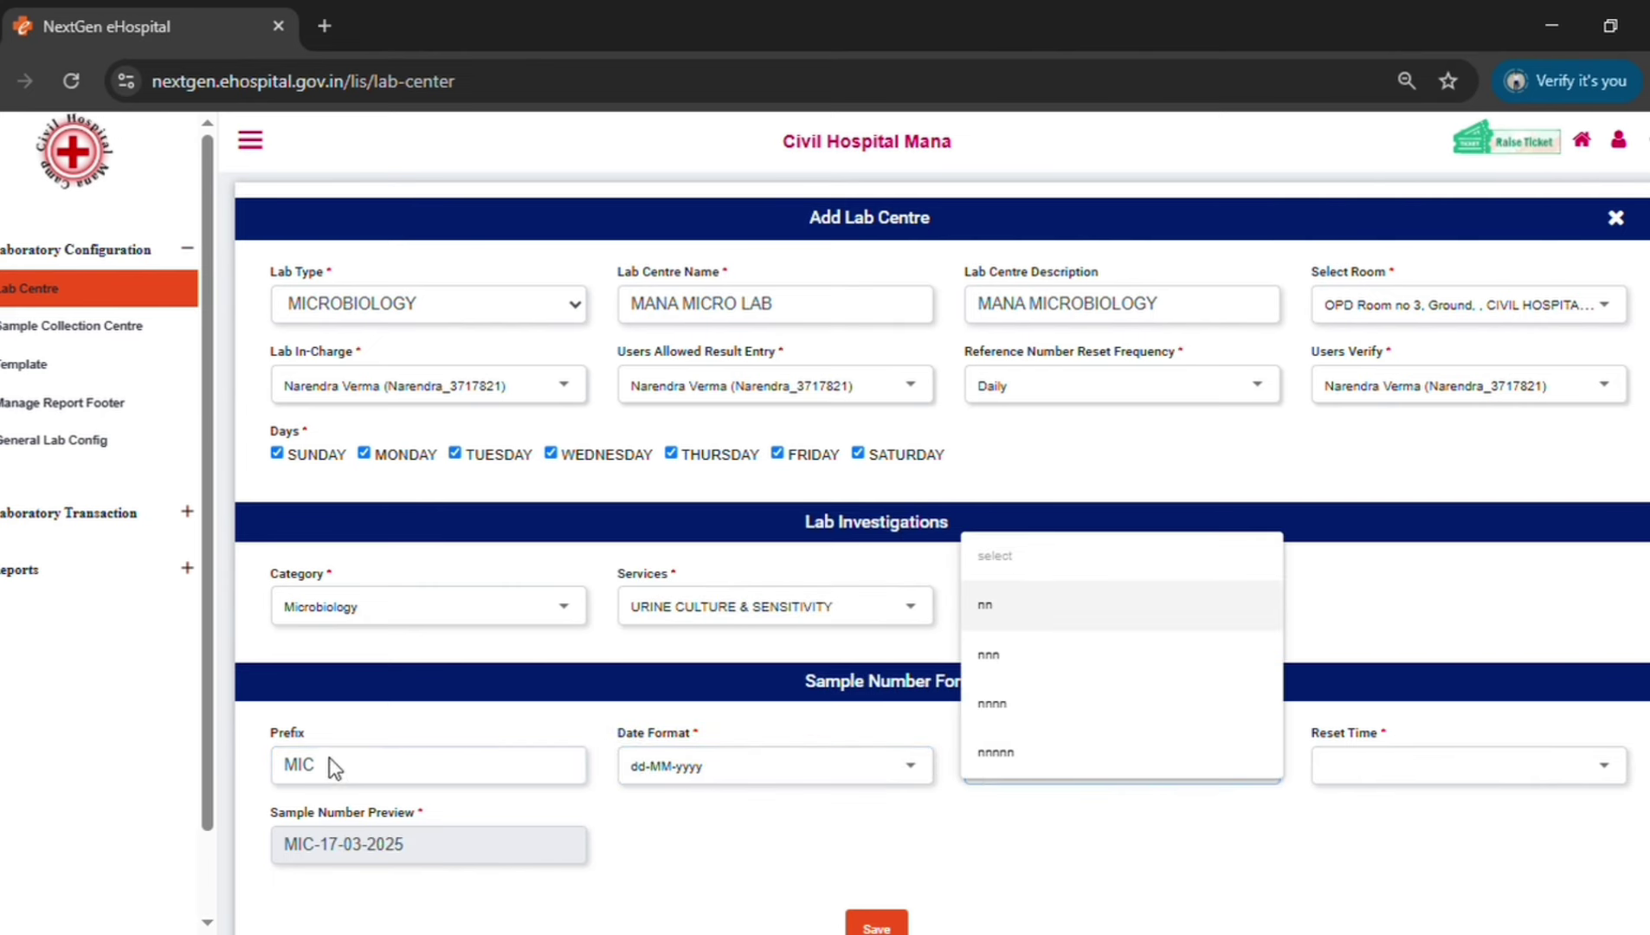
left_click(1005, 656)
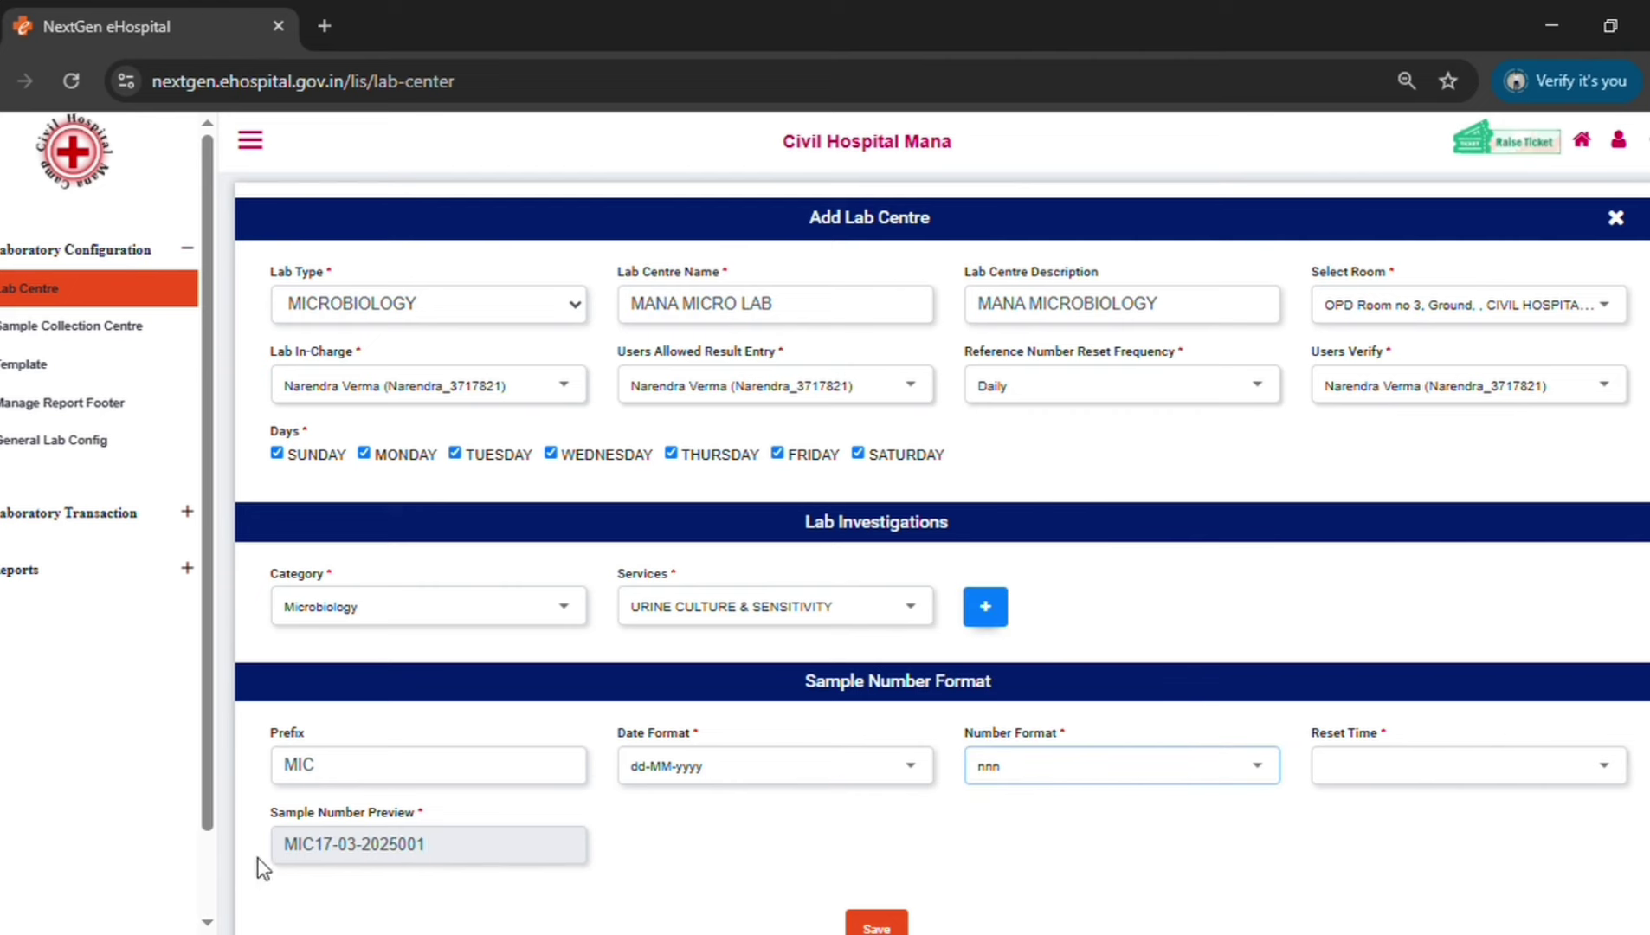
Set the sample number reset time to daily and save the microbiology lab centre.
left_click(1373, 779)
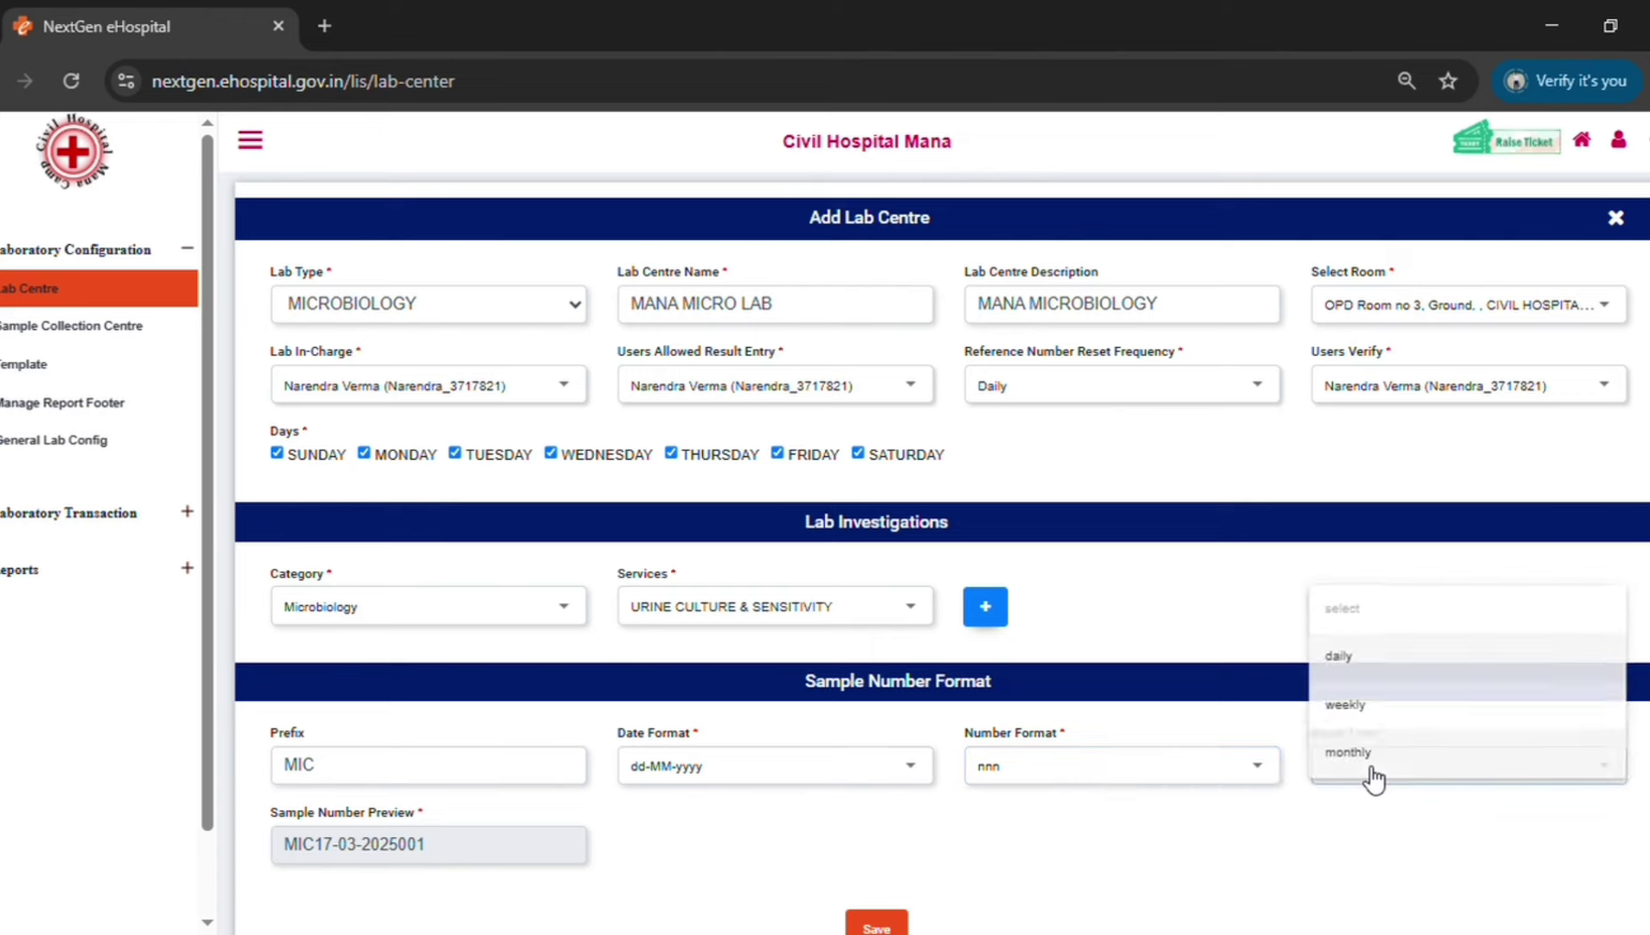
left_click(1344, 661)
scroll(1256, 737, "down", 3)
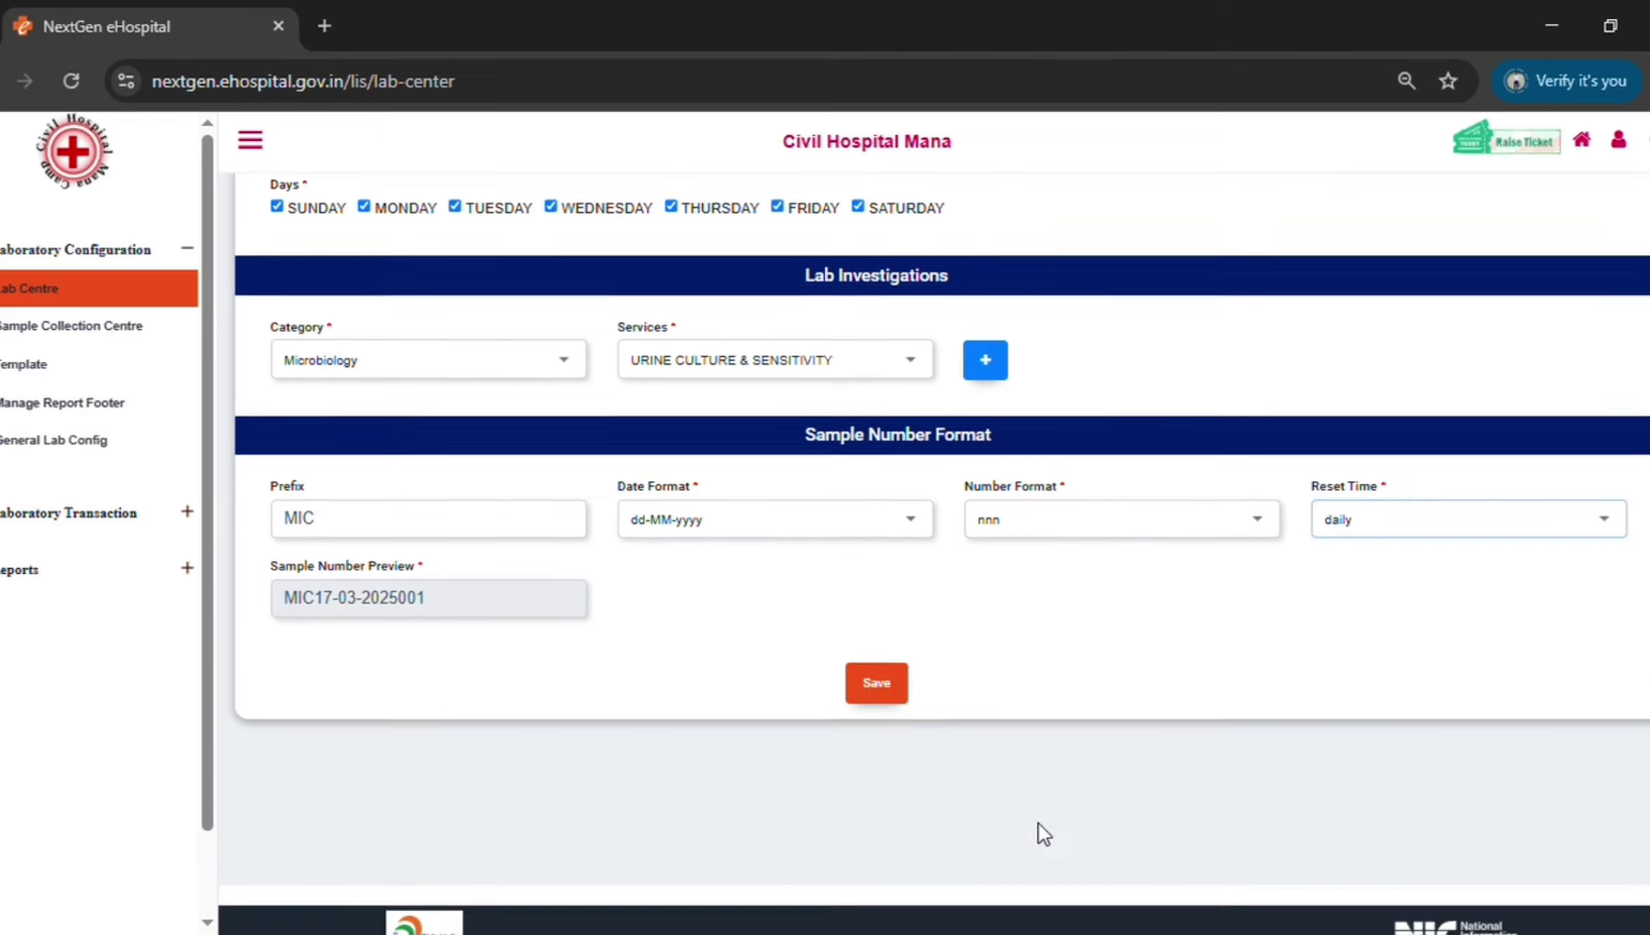
left_click(896, 688)
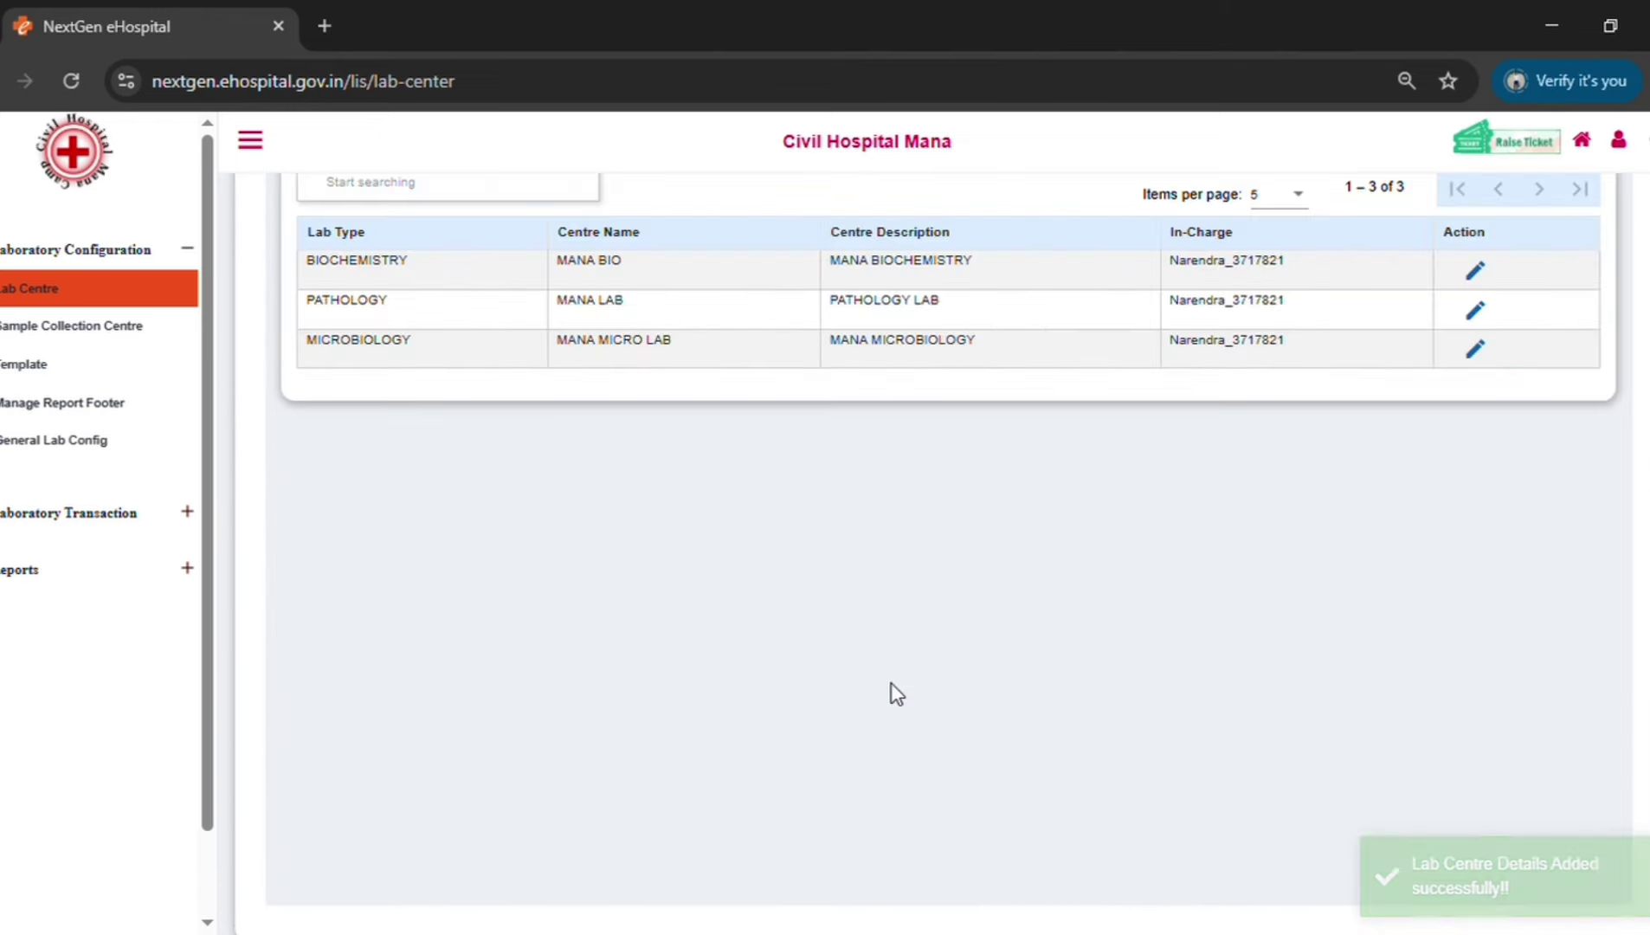
scroll(865, 680, "up", 3)
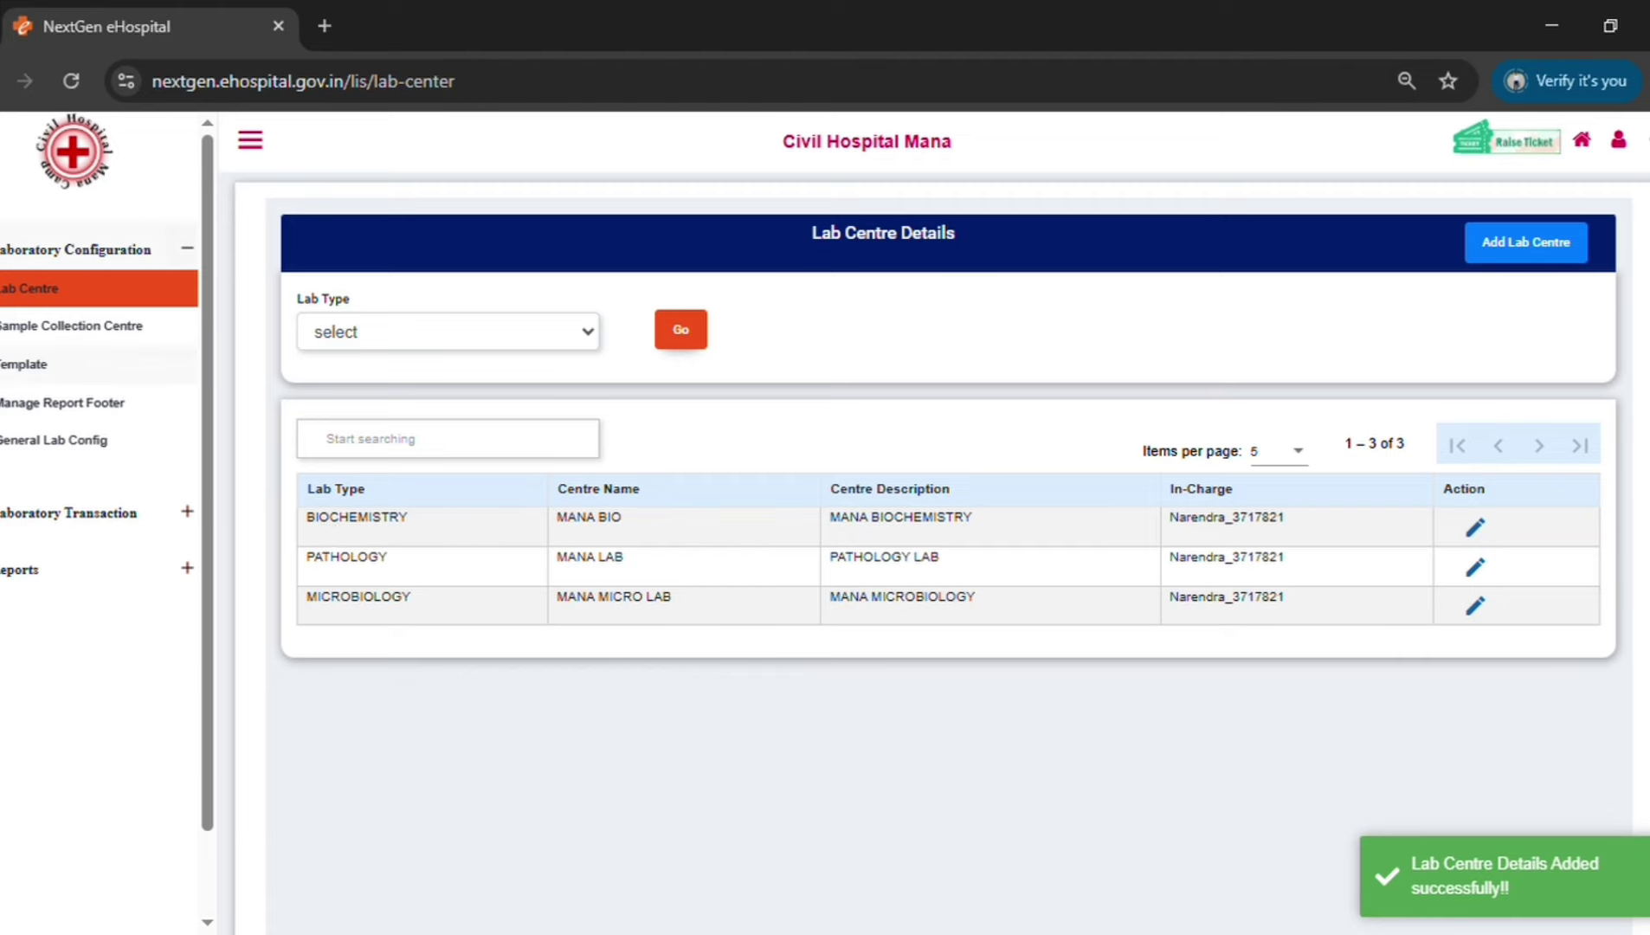
Start a new sample collection centre named COLLECTION with the description PATHOLOGY.
left_click(34, 329)
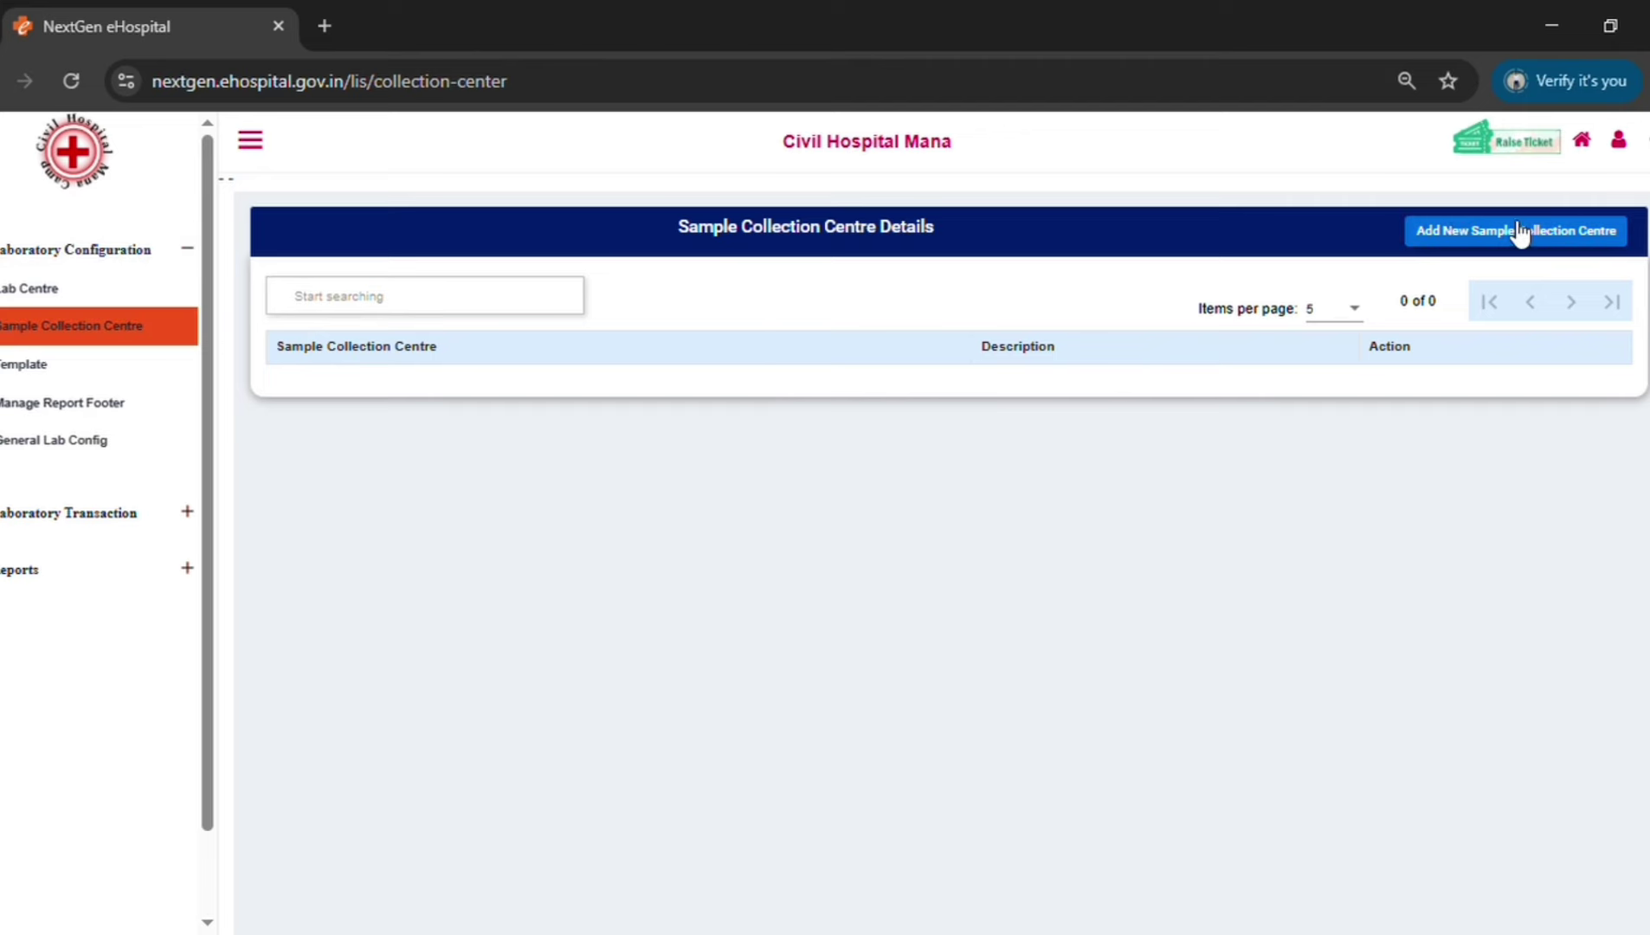
left_click(1573, 239)
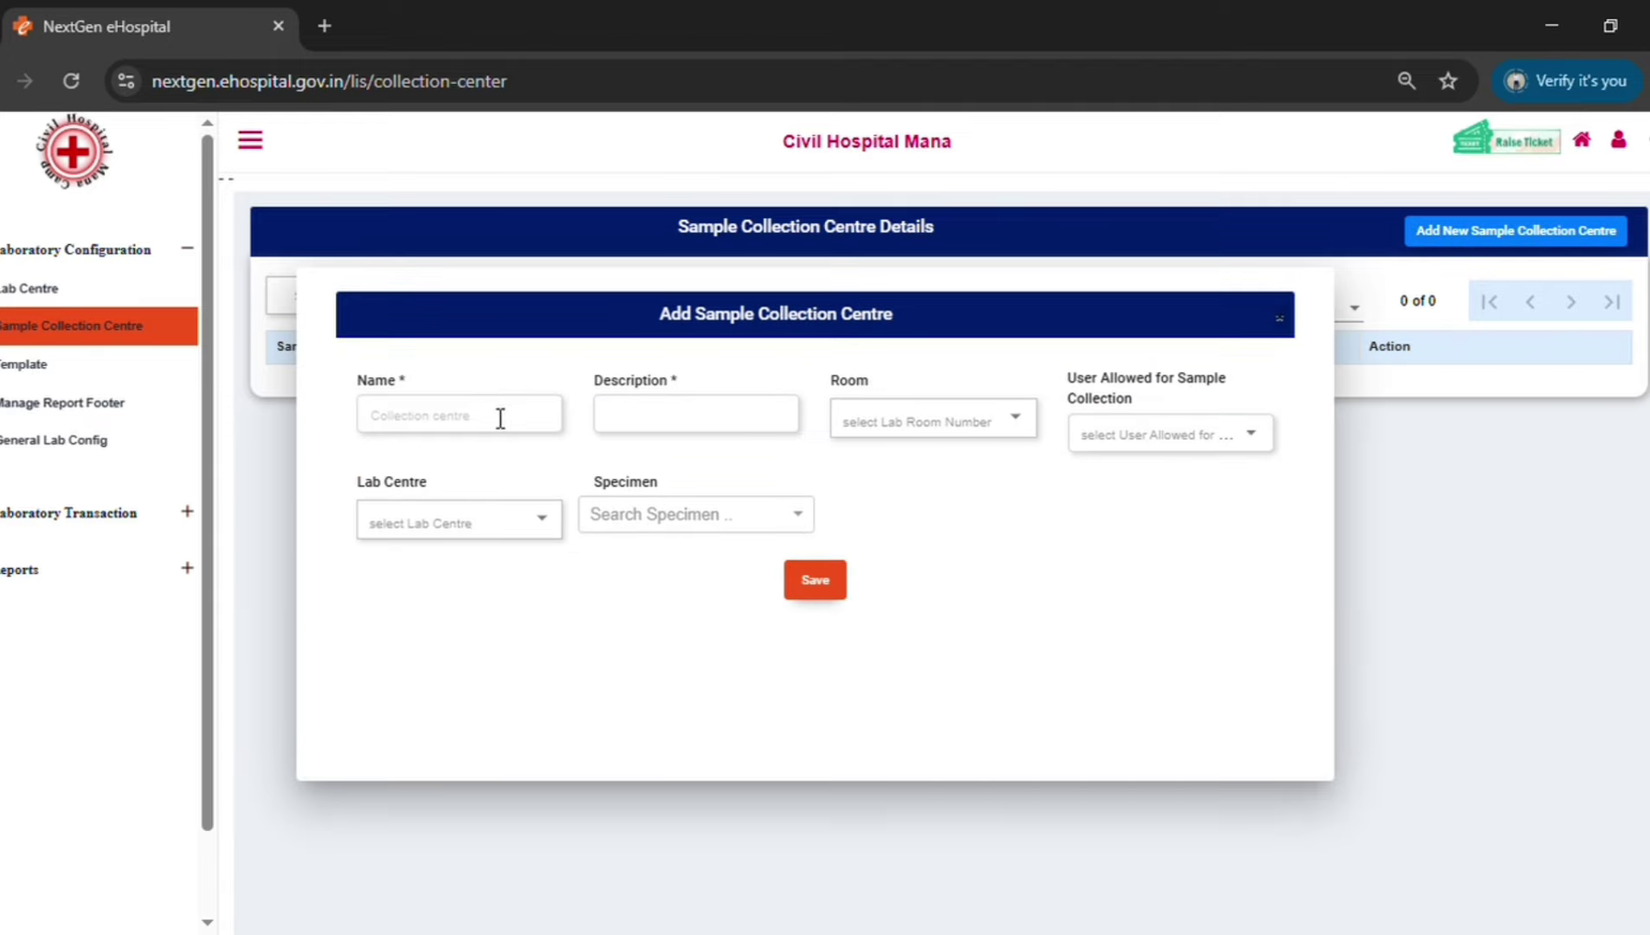
key("Escape")
left_click(1492, 232)
left_click(478, 481)
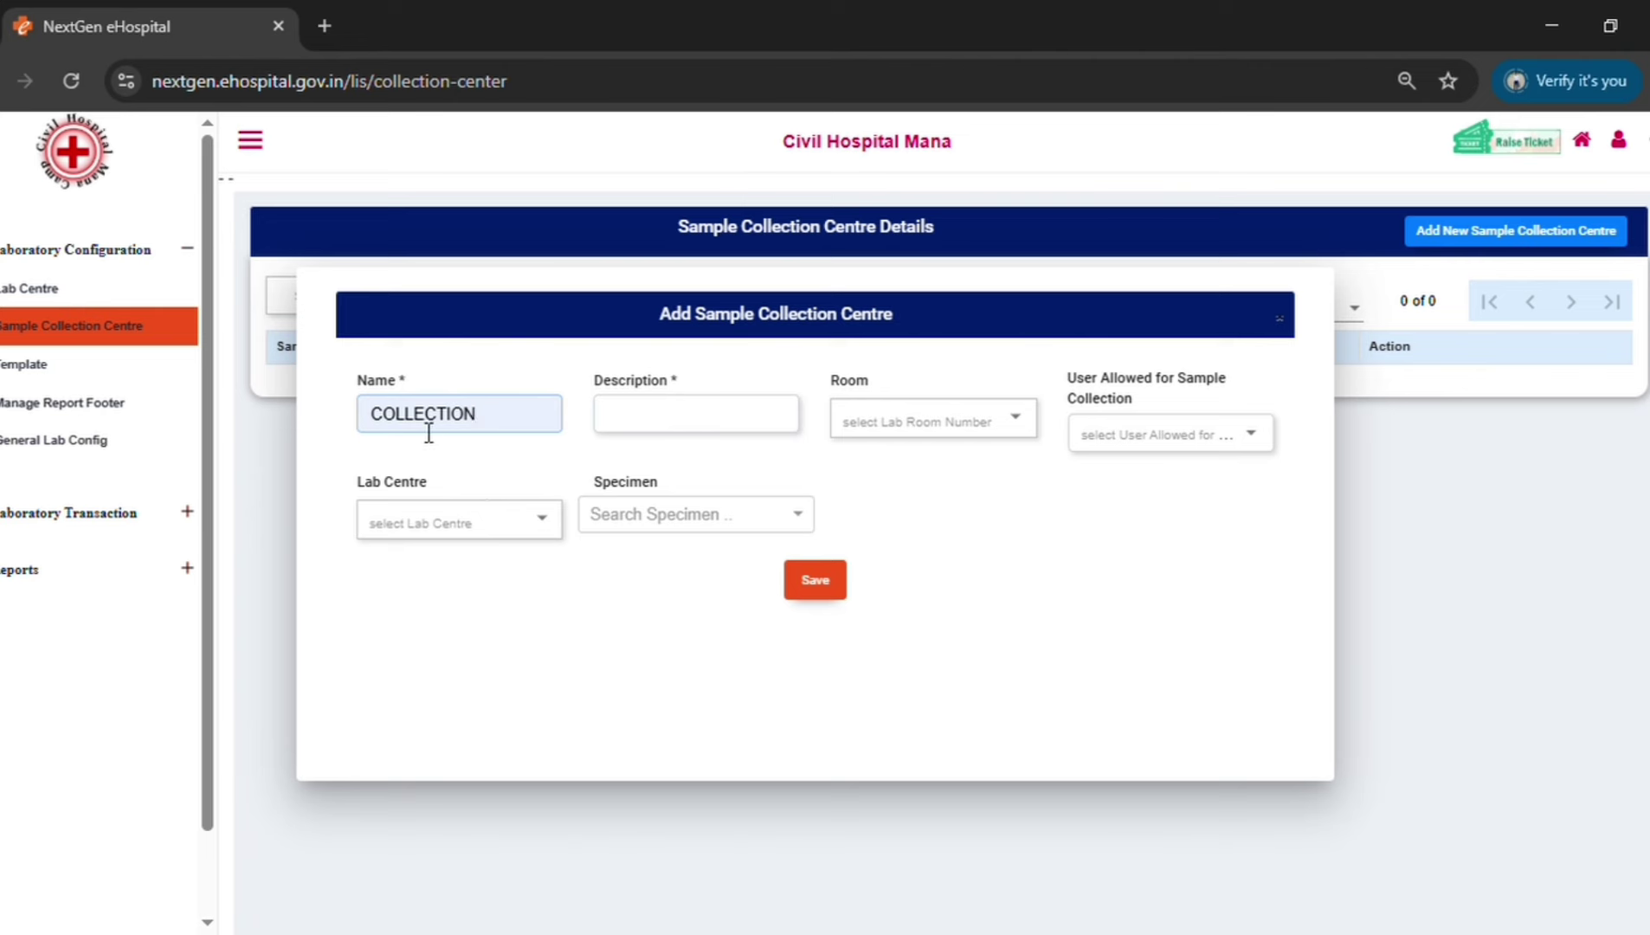
left_click(703, 428)
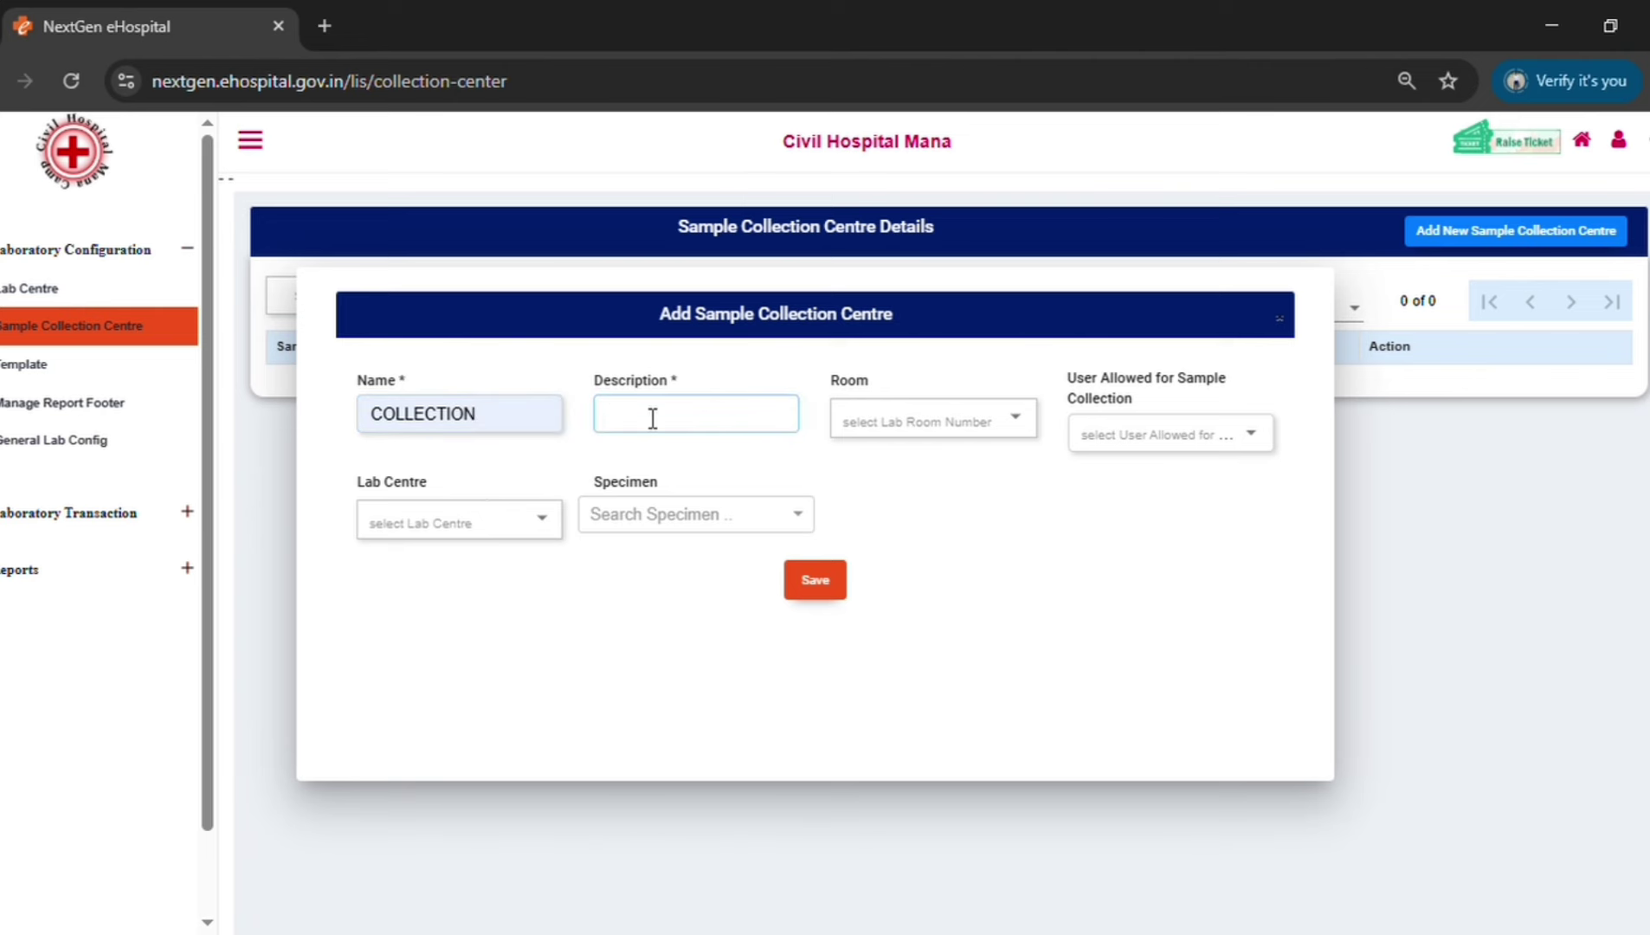
type("PATHOLOGY")
Assign OPD Room no 3 to the collection centre and allow the labs' in-charge to collect samples.
left_click(965, 424)
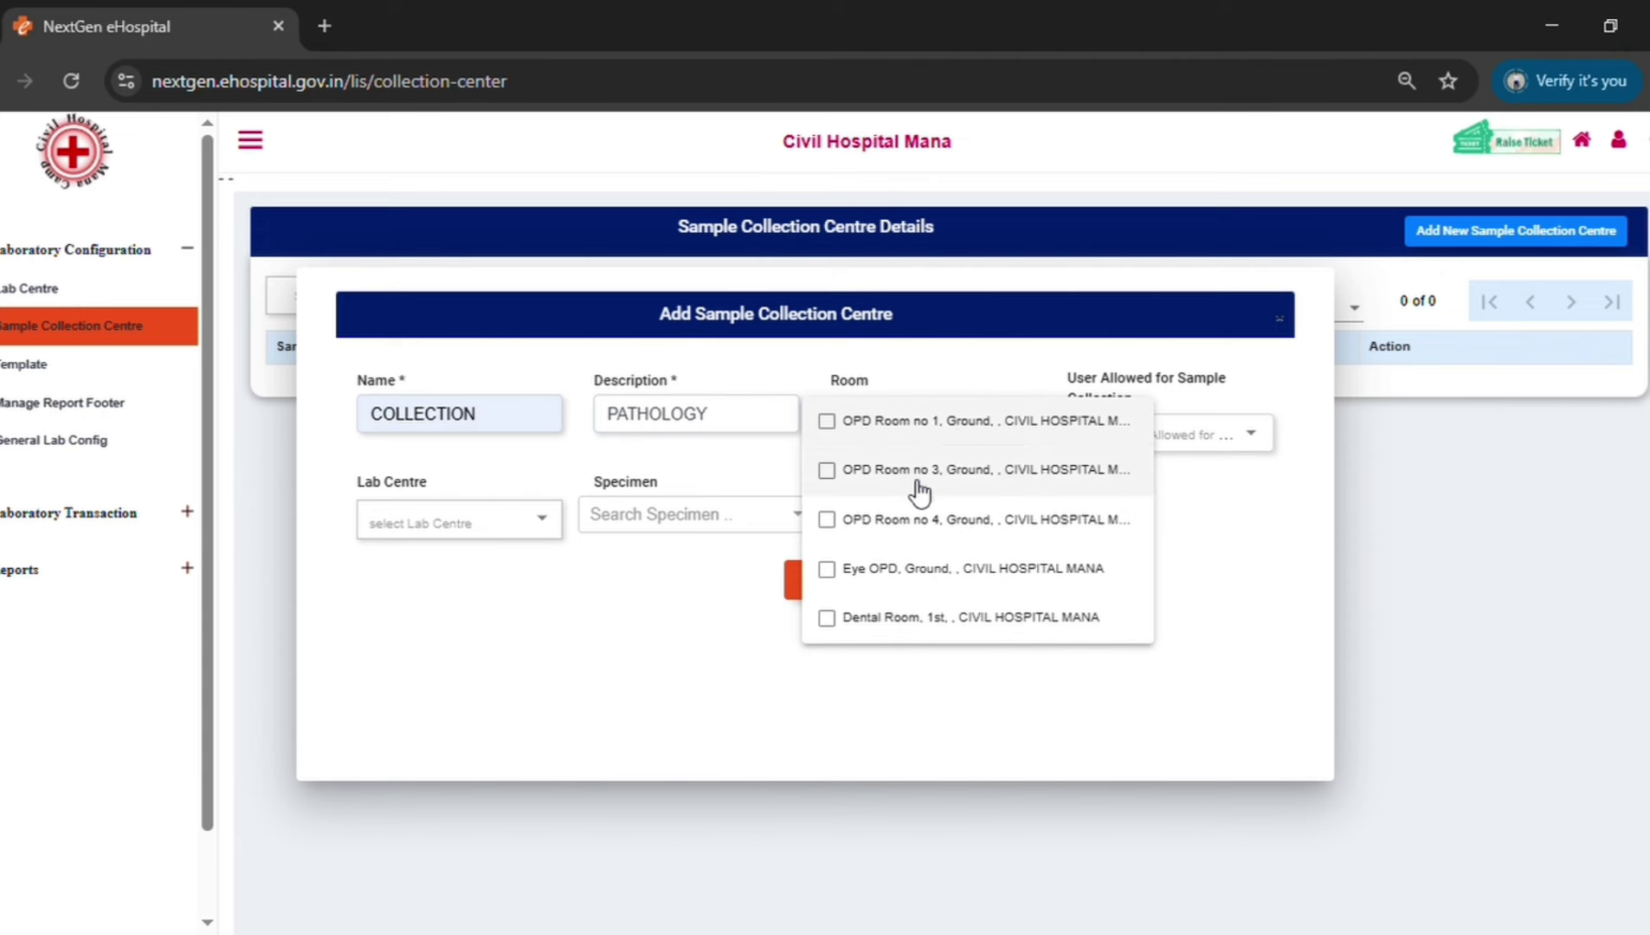
left_click(950, 469)
left_click(1247, 571)
left_click(1190, 437)
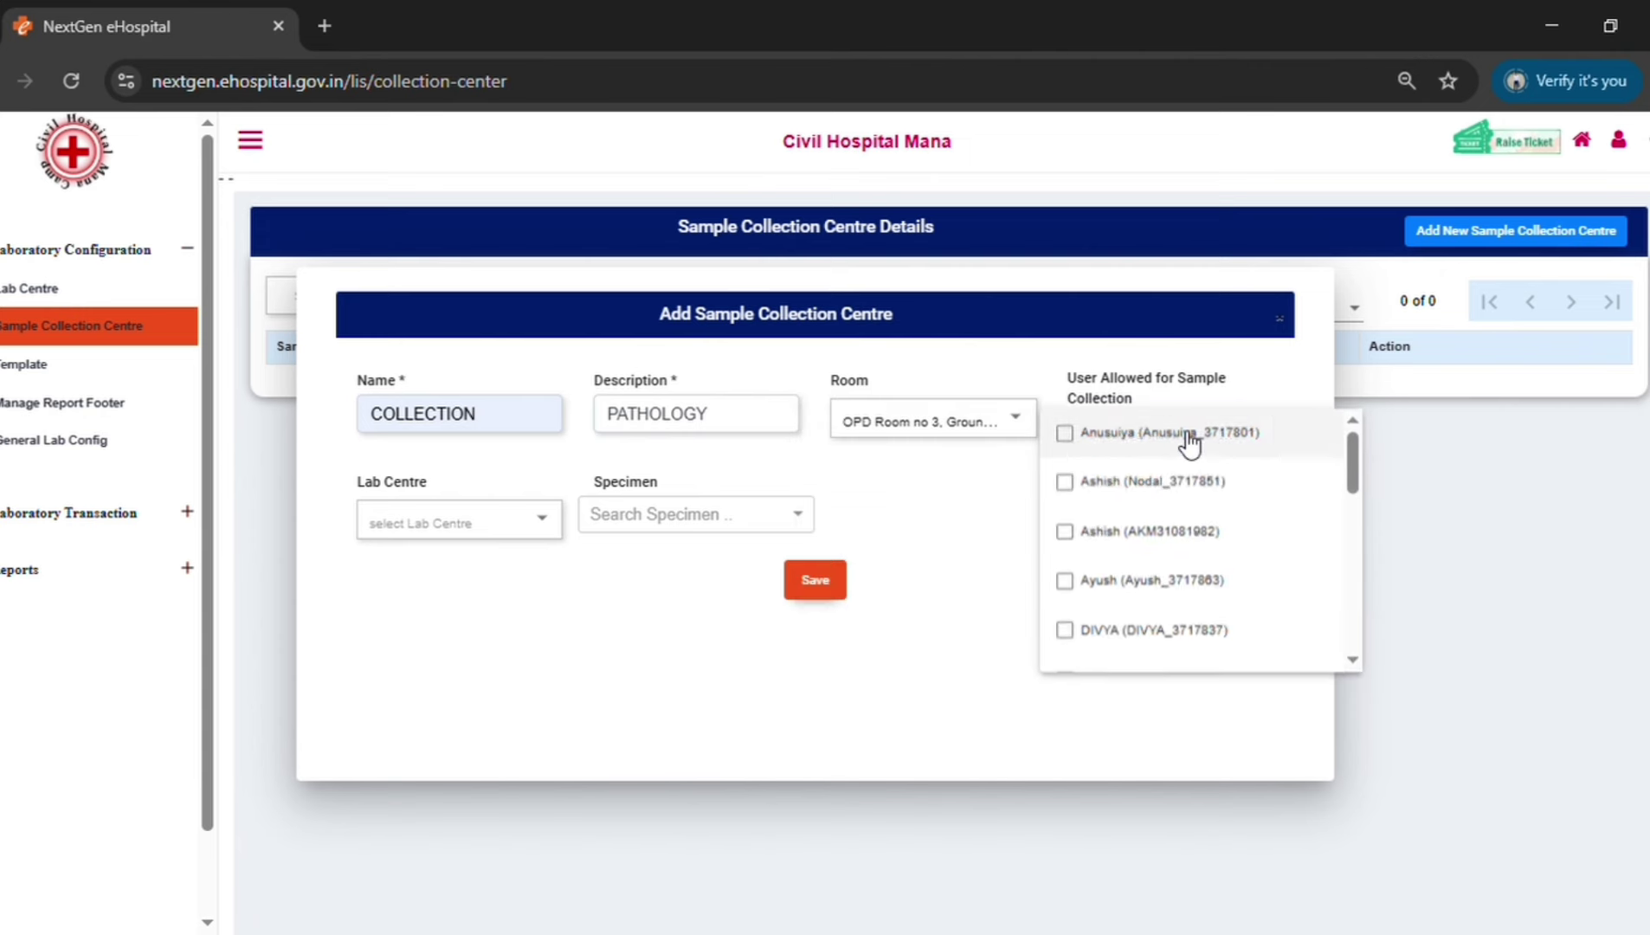
scroll(1186, 446, "down", 2)
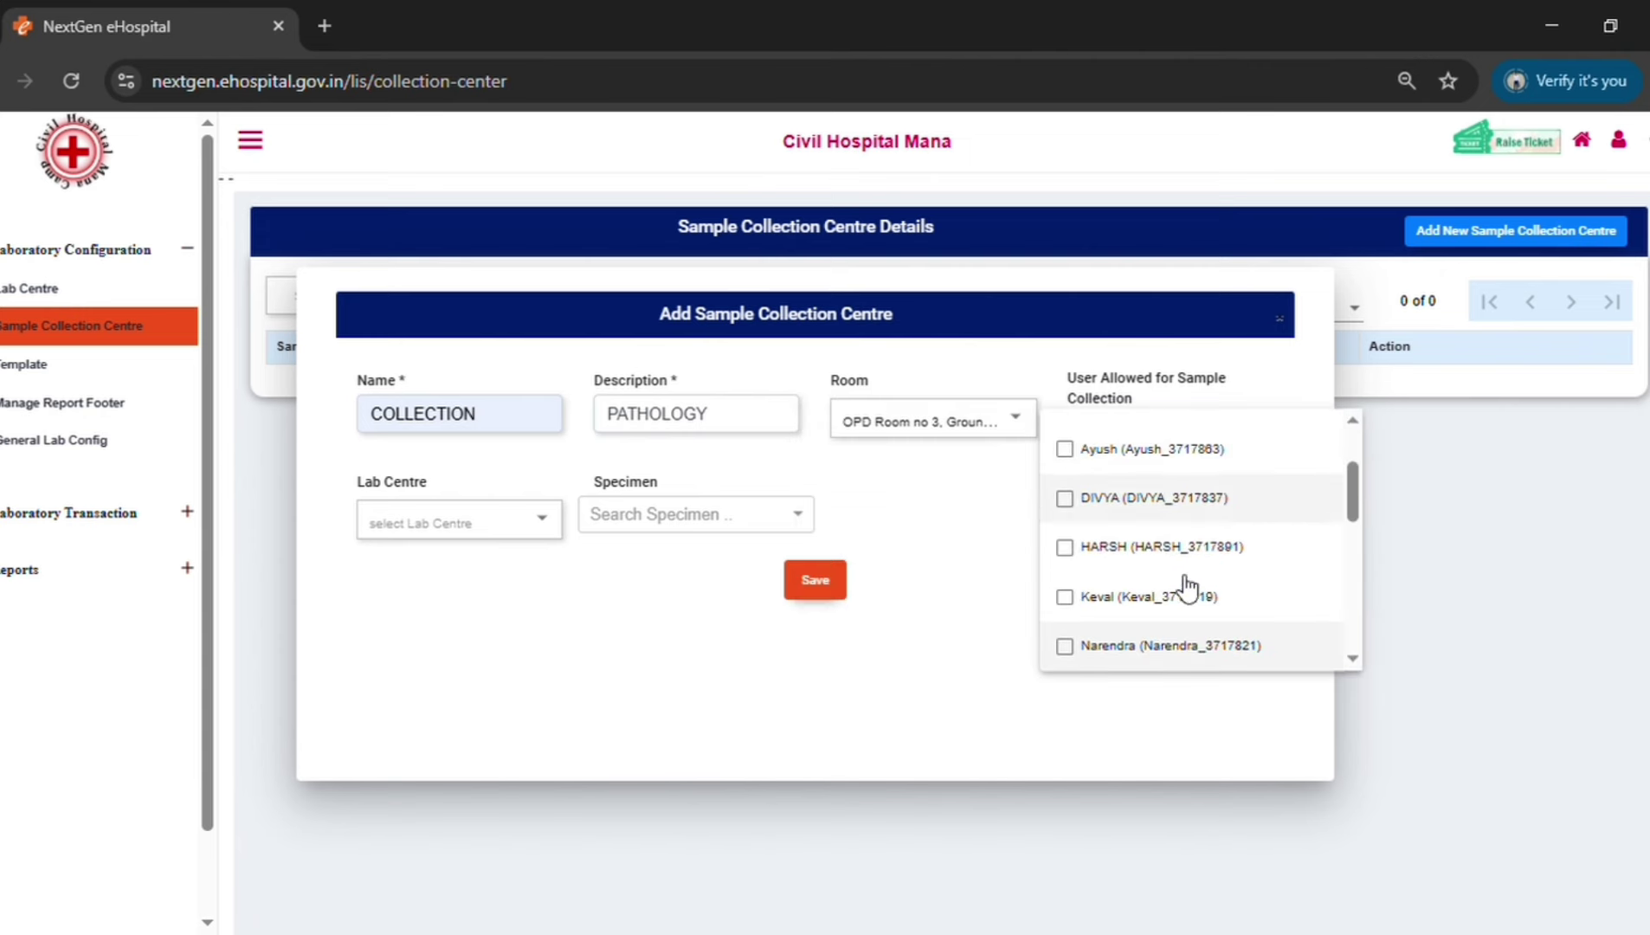
left_click(1095, 645)
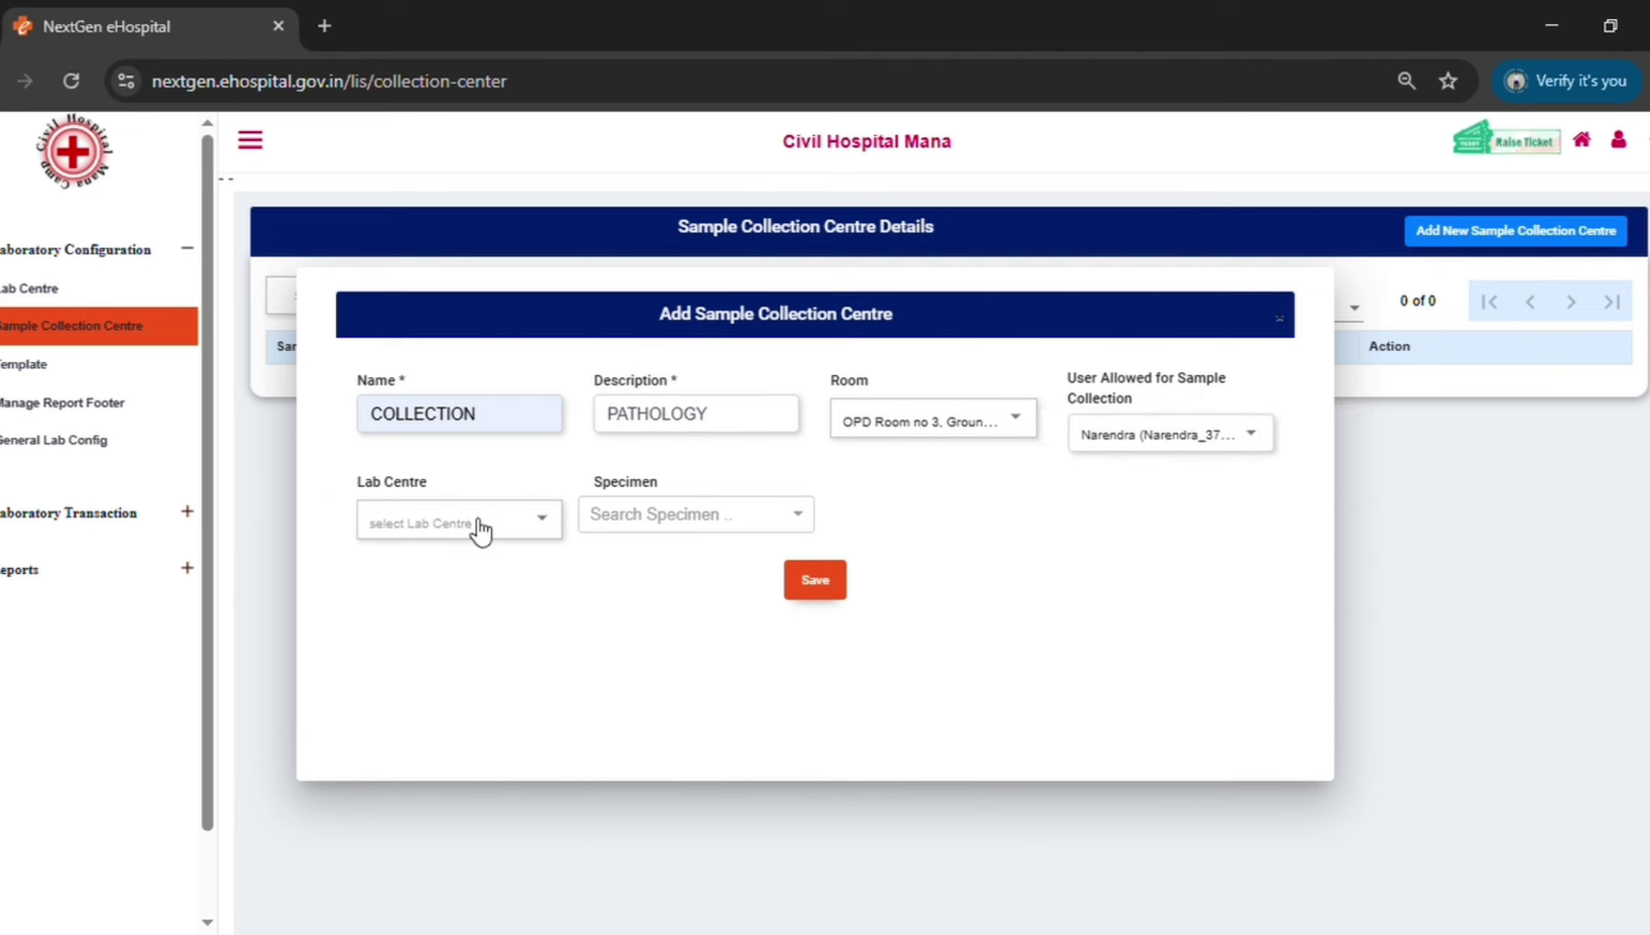
Link the COLLECTION sample collection centre to the MANA LAB lab centre.
left_click(474, 526)
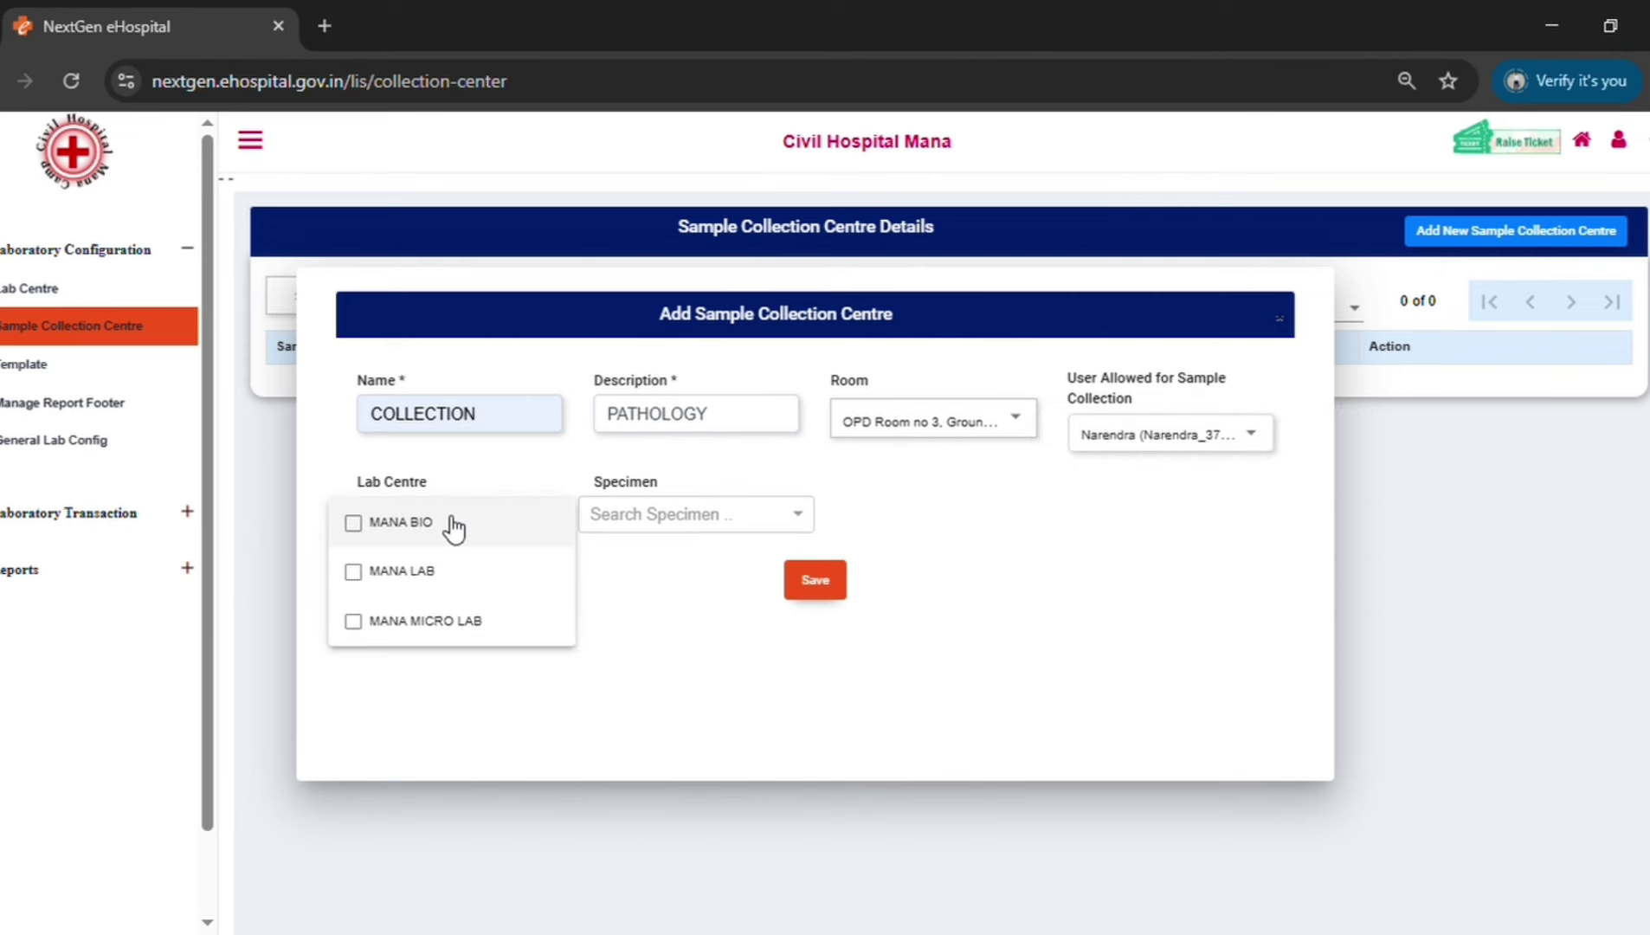
left_click(422, 581)
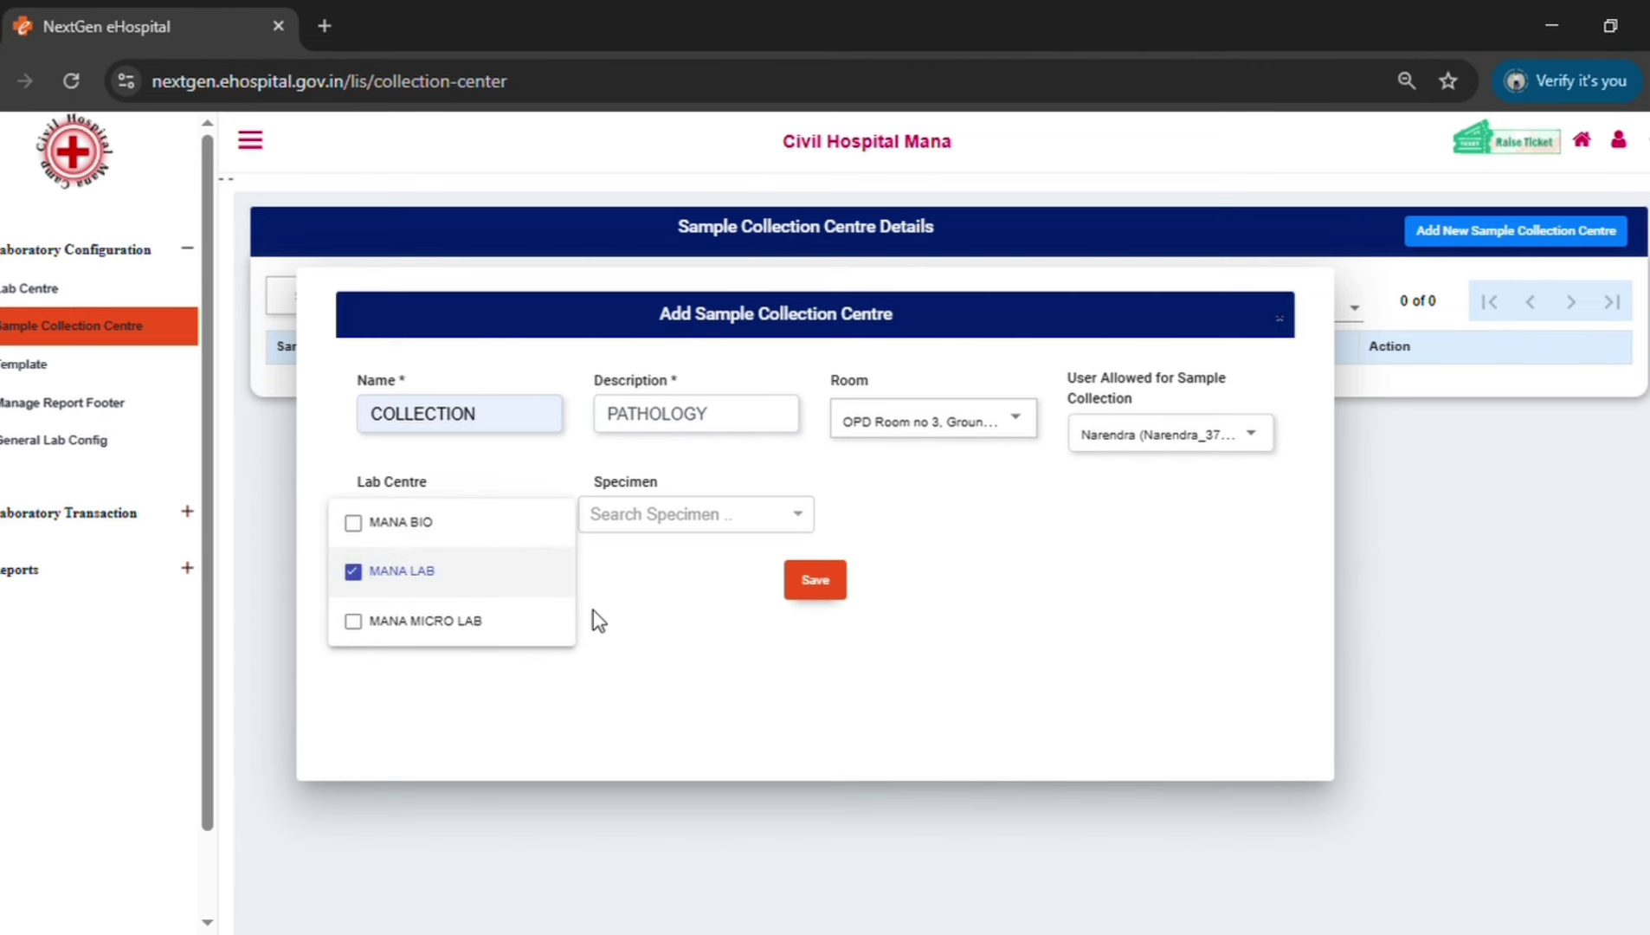
left_click(660, 652)
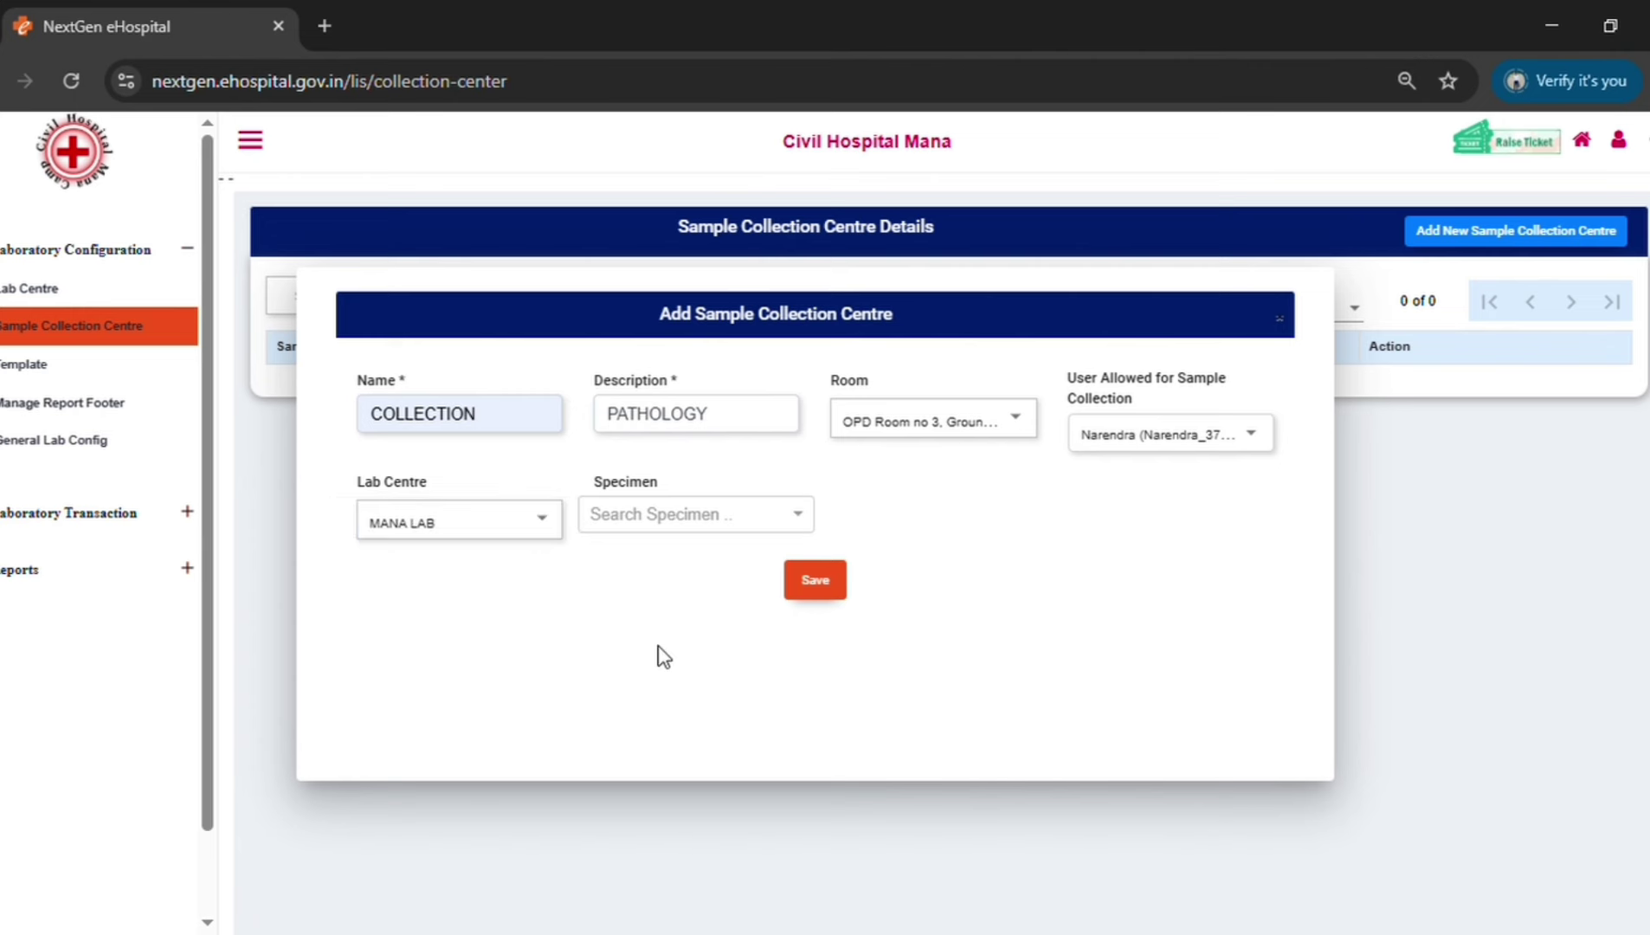
Add Blood sample and Blood specimen to the collection centre's specimens.
left_click(667, 516)
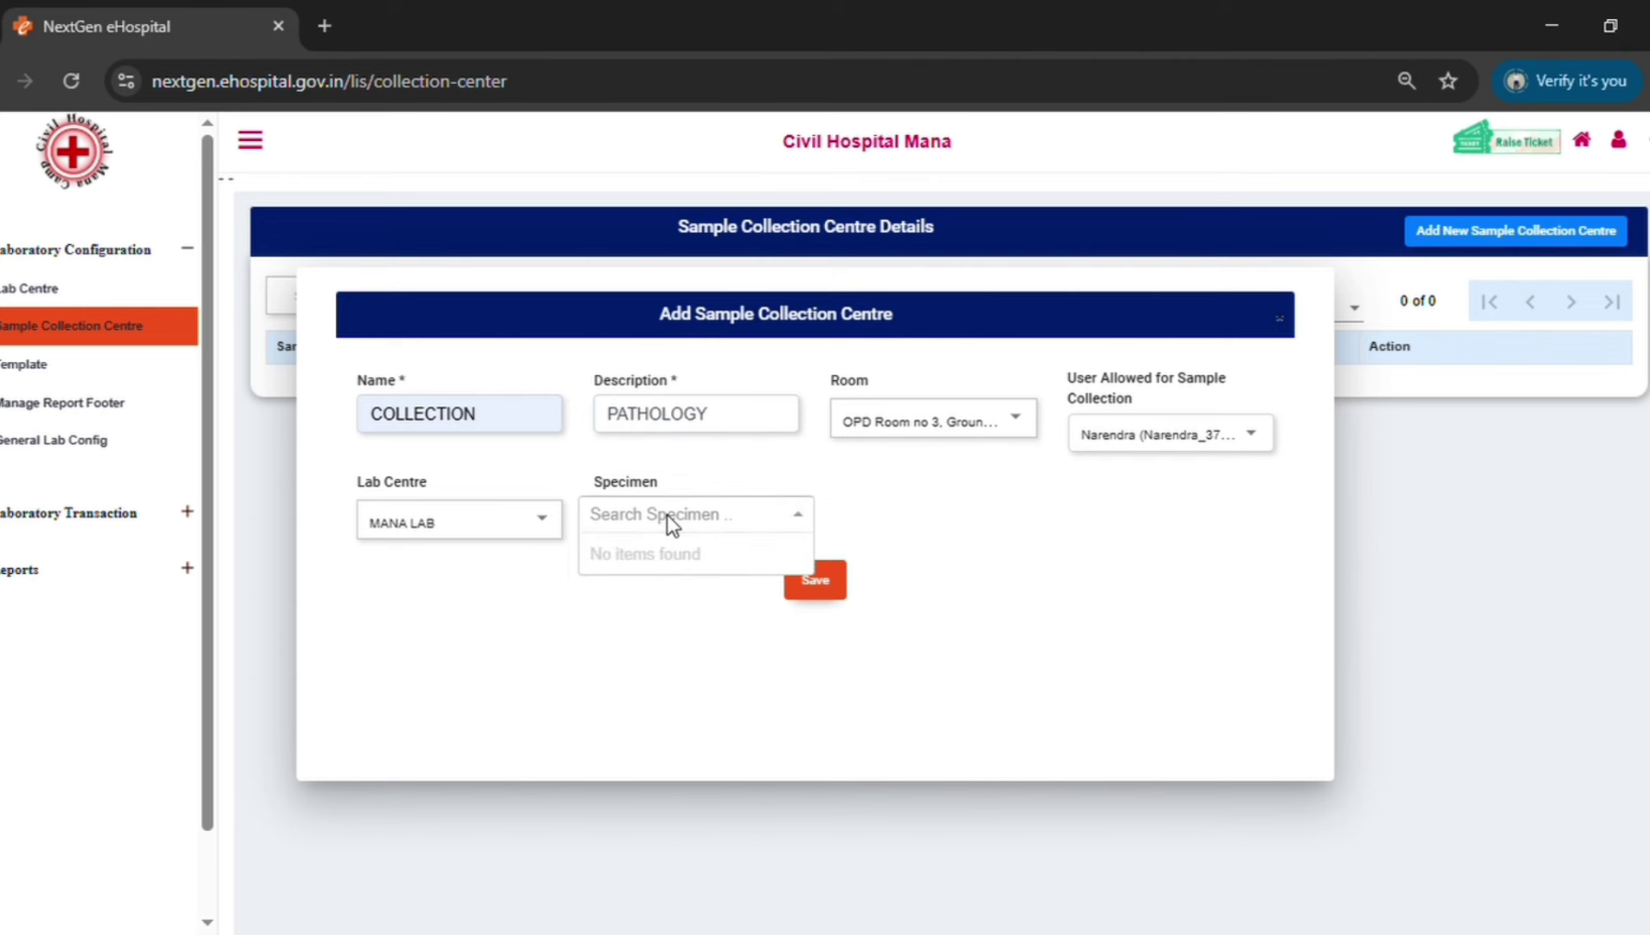
left_click(667, 517)
left_click(702, 520)
left_click(701, 518)
type("BL")
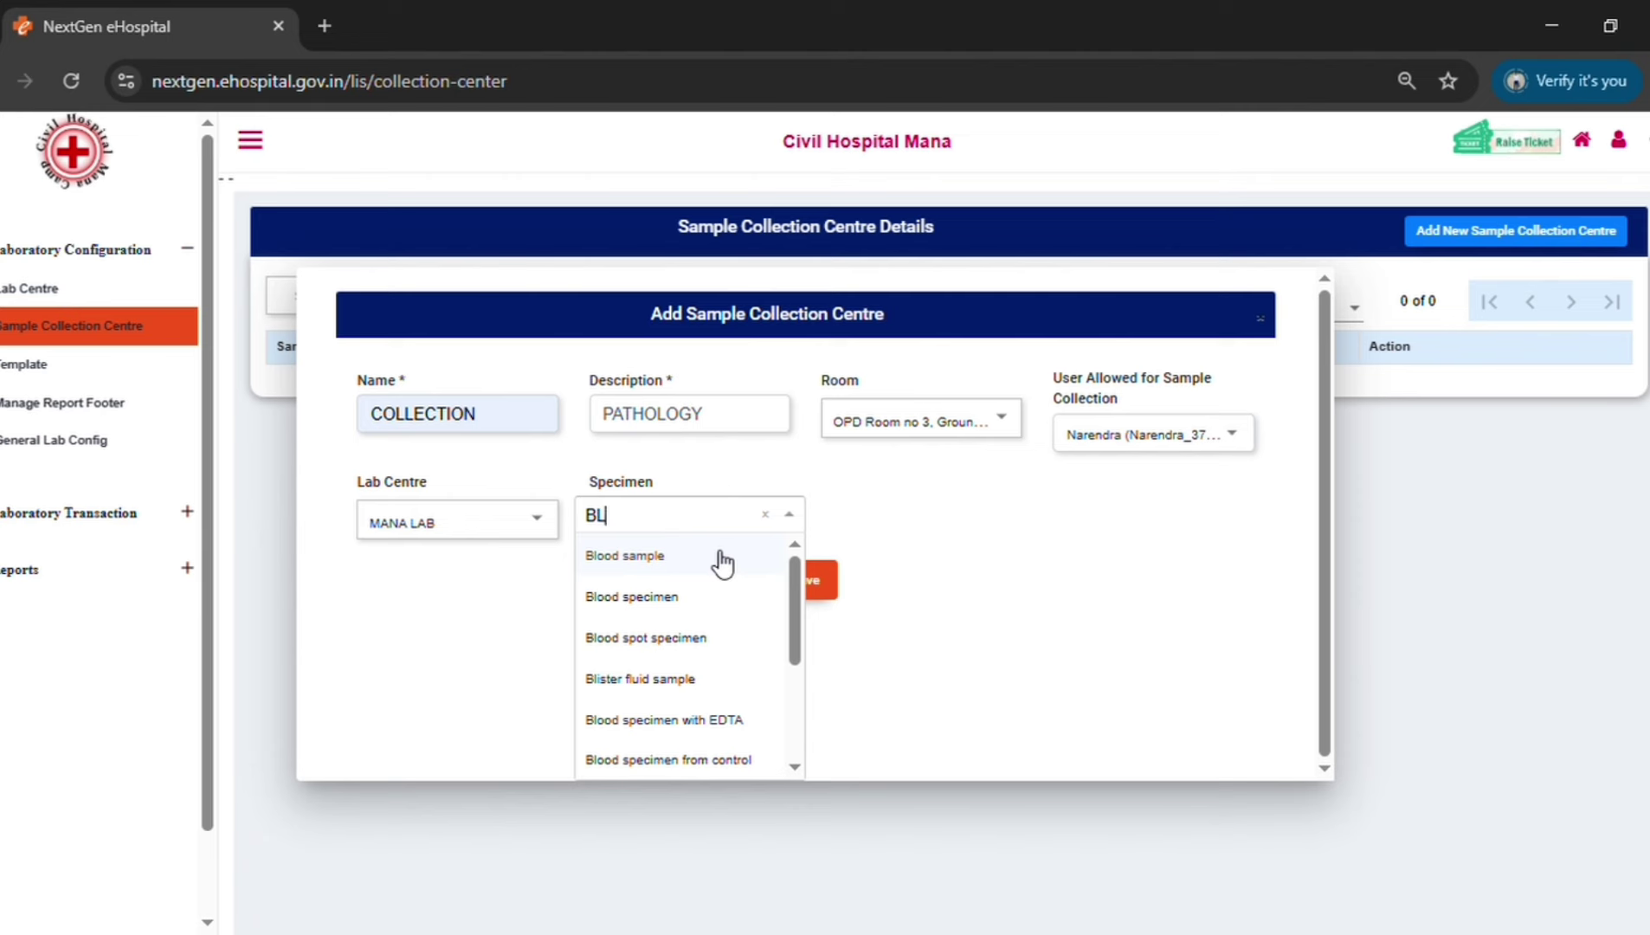
left_click(645, 558)
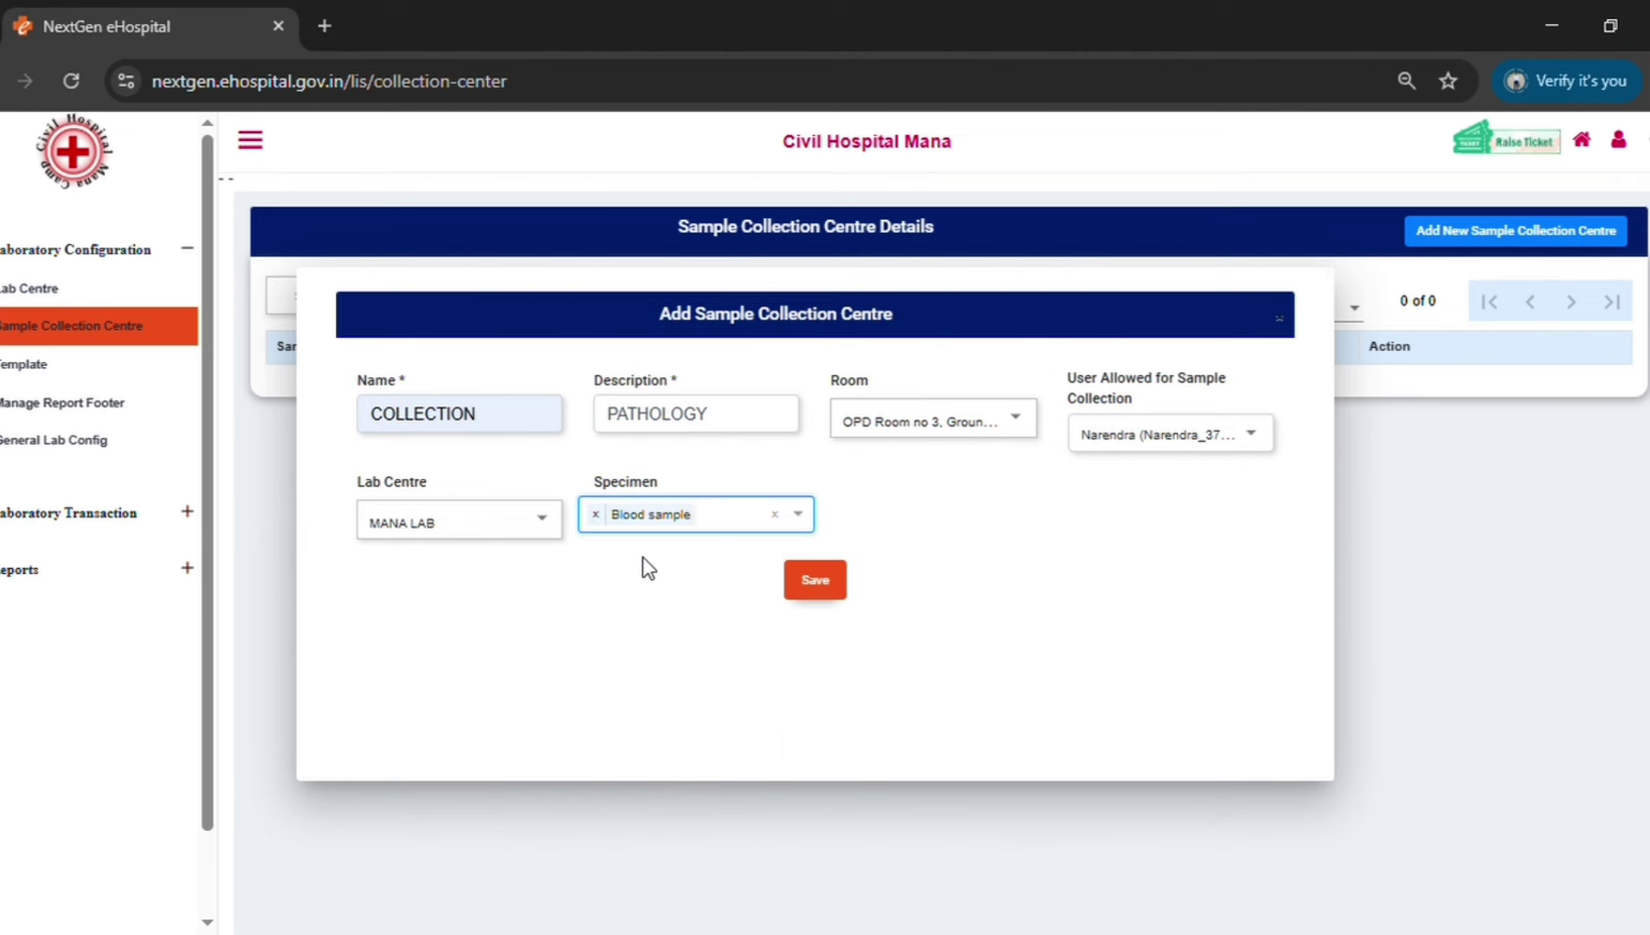
left_click(711, 521)
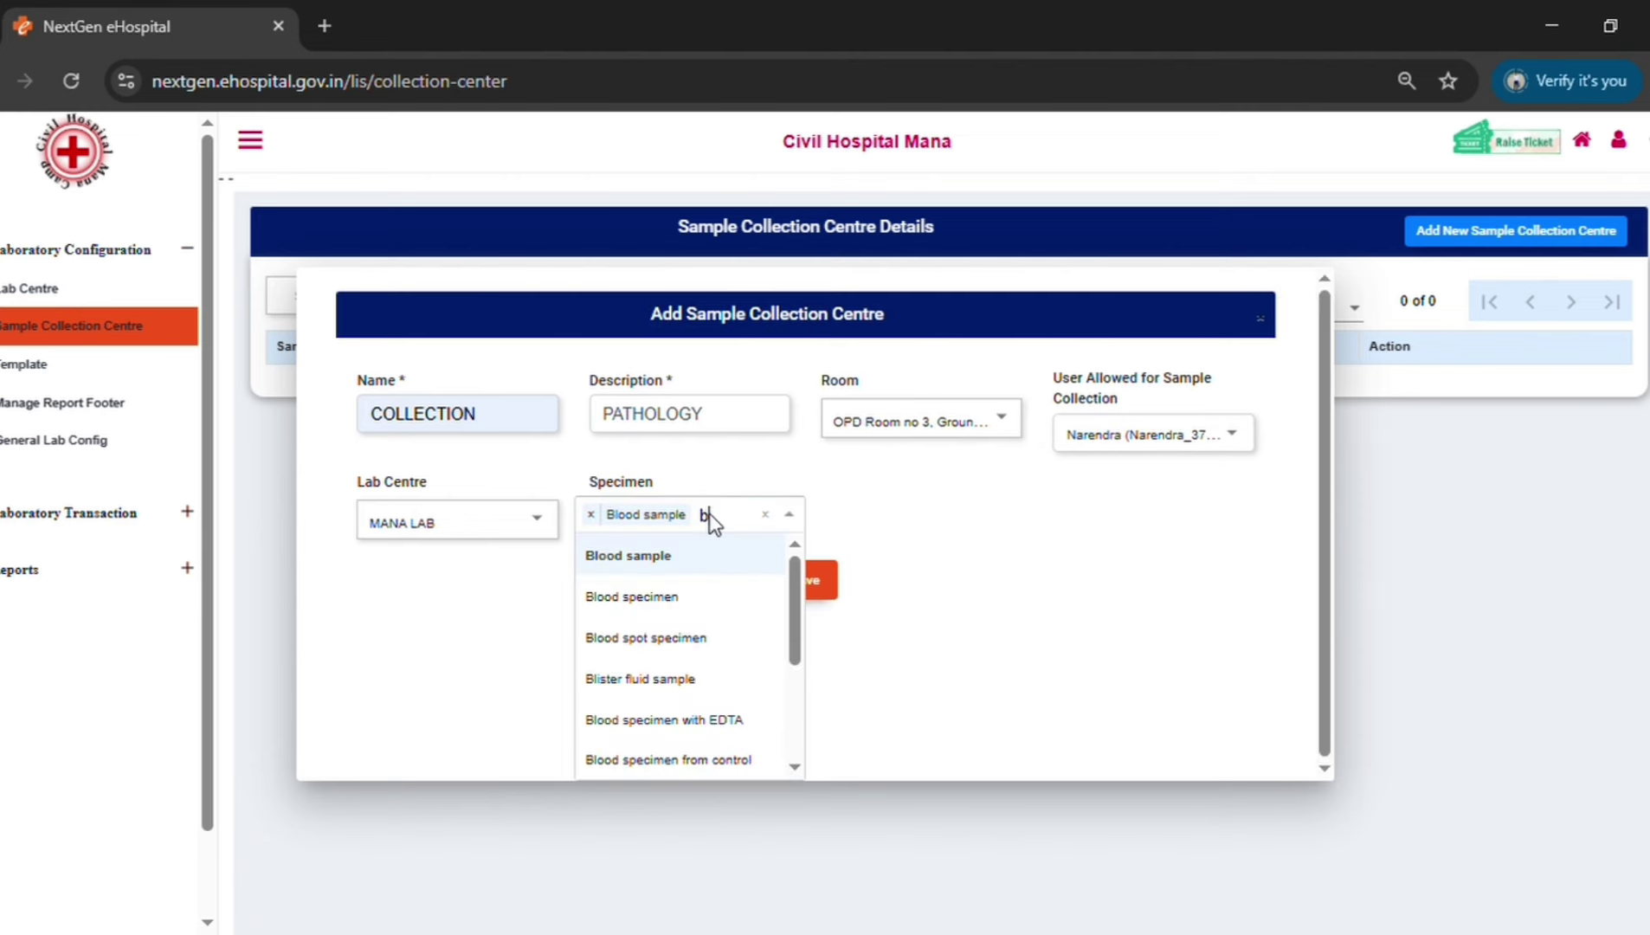
type("b")
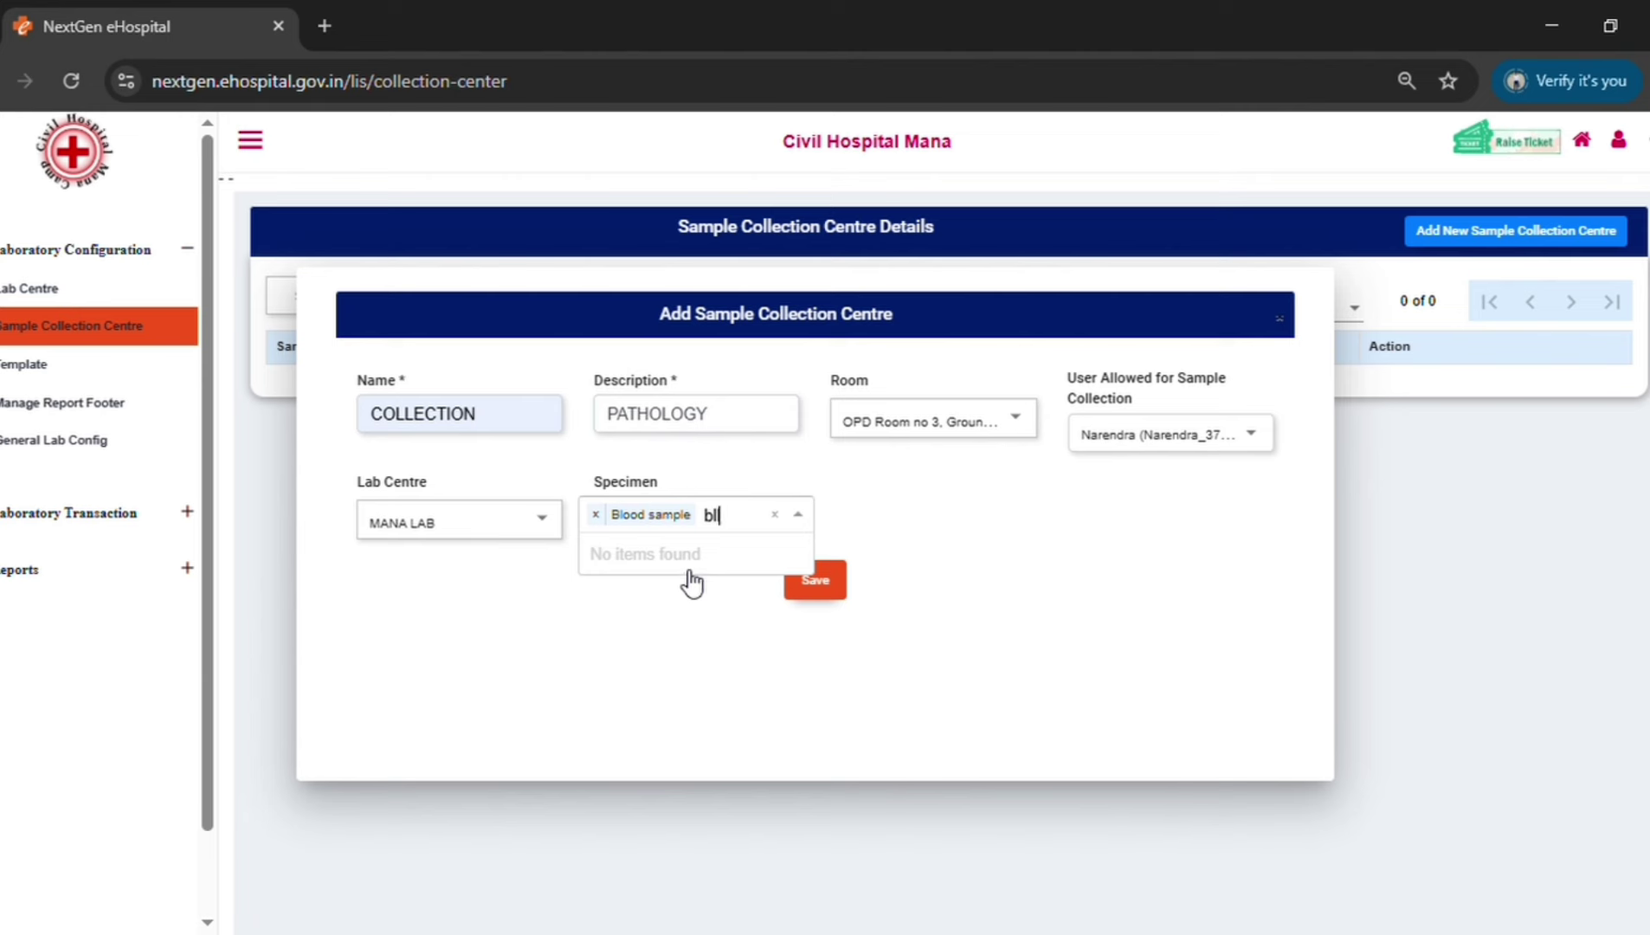
key("BackSpace")
type("bl")
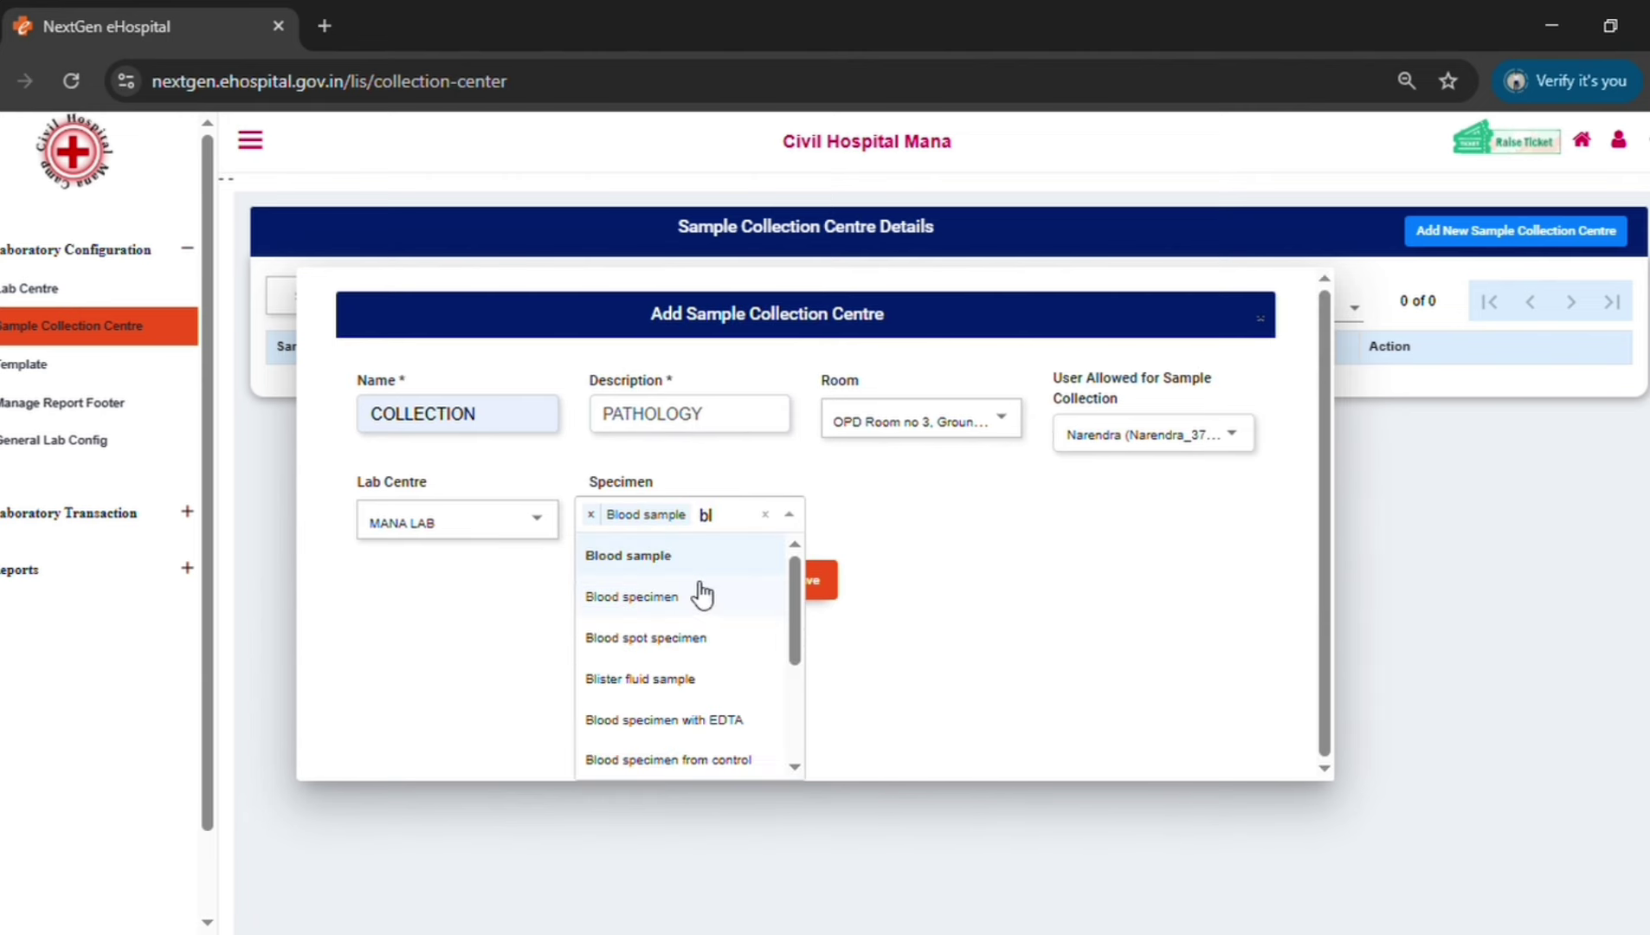
left_click(657, 608)
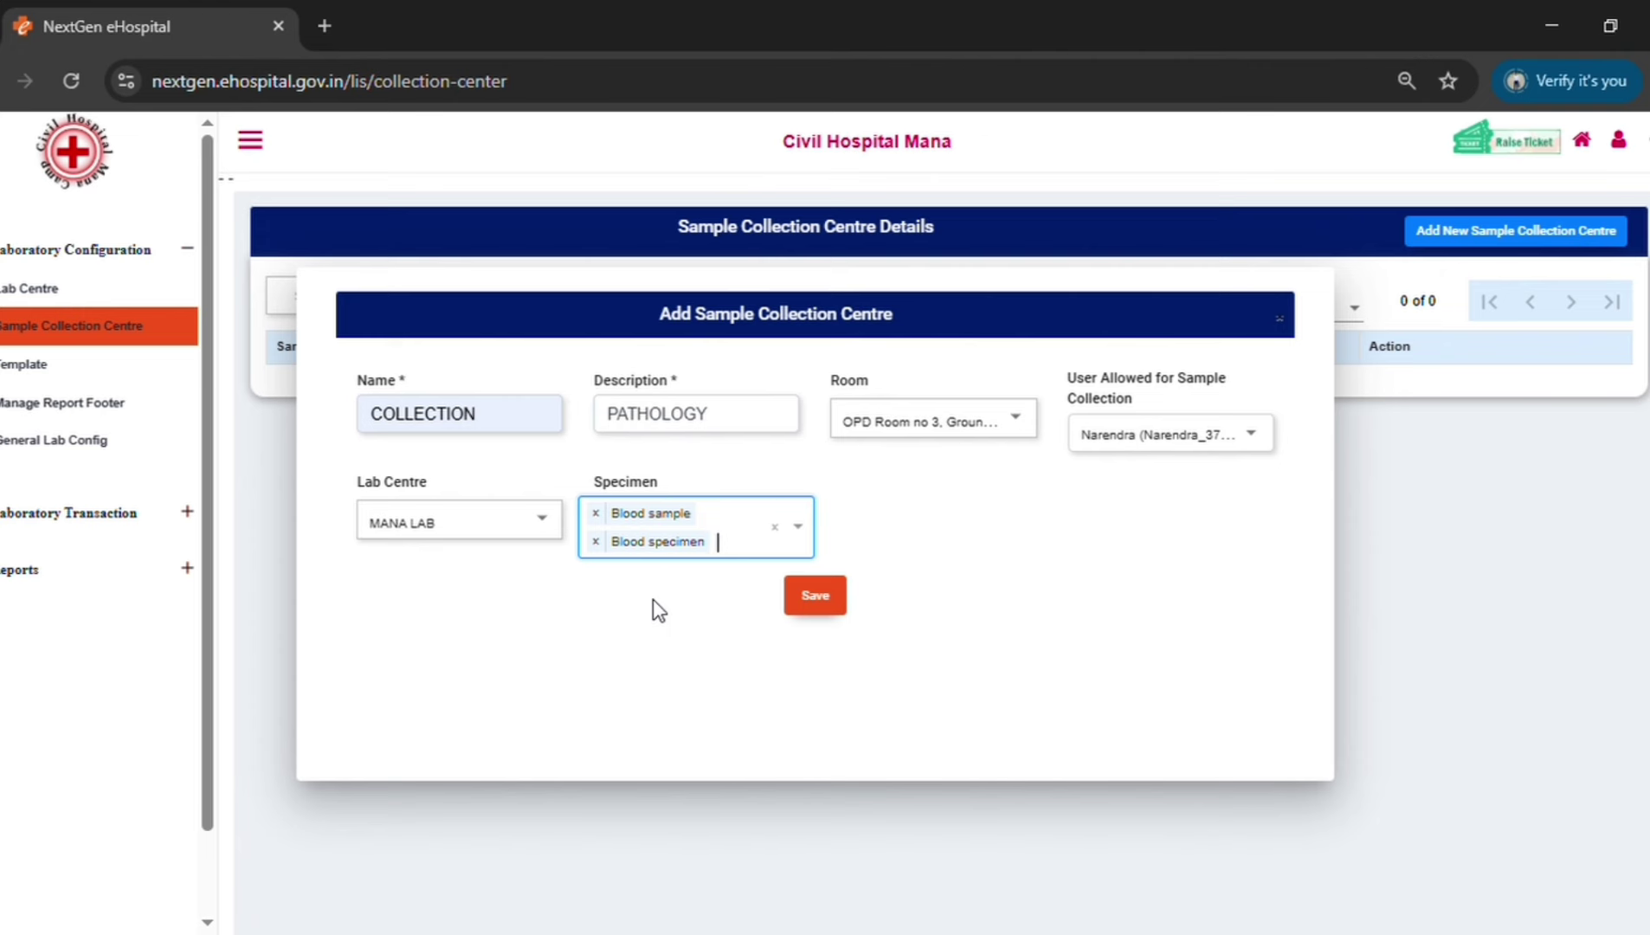
Add Urine sample and Body fluid sample to the specimens and save the collection centre.
type("ur")
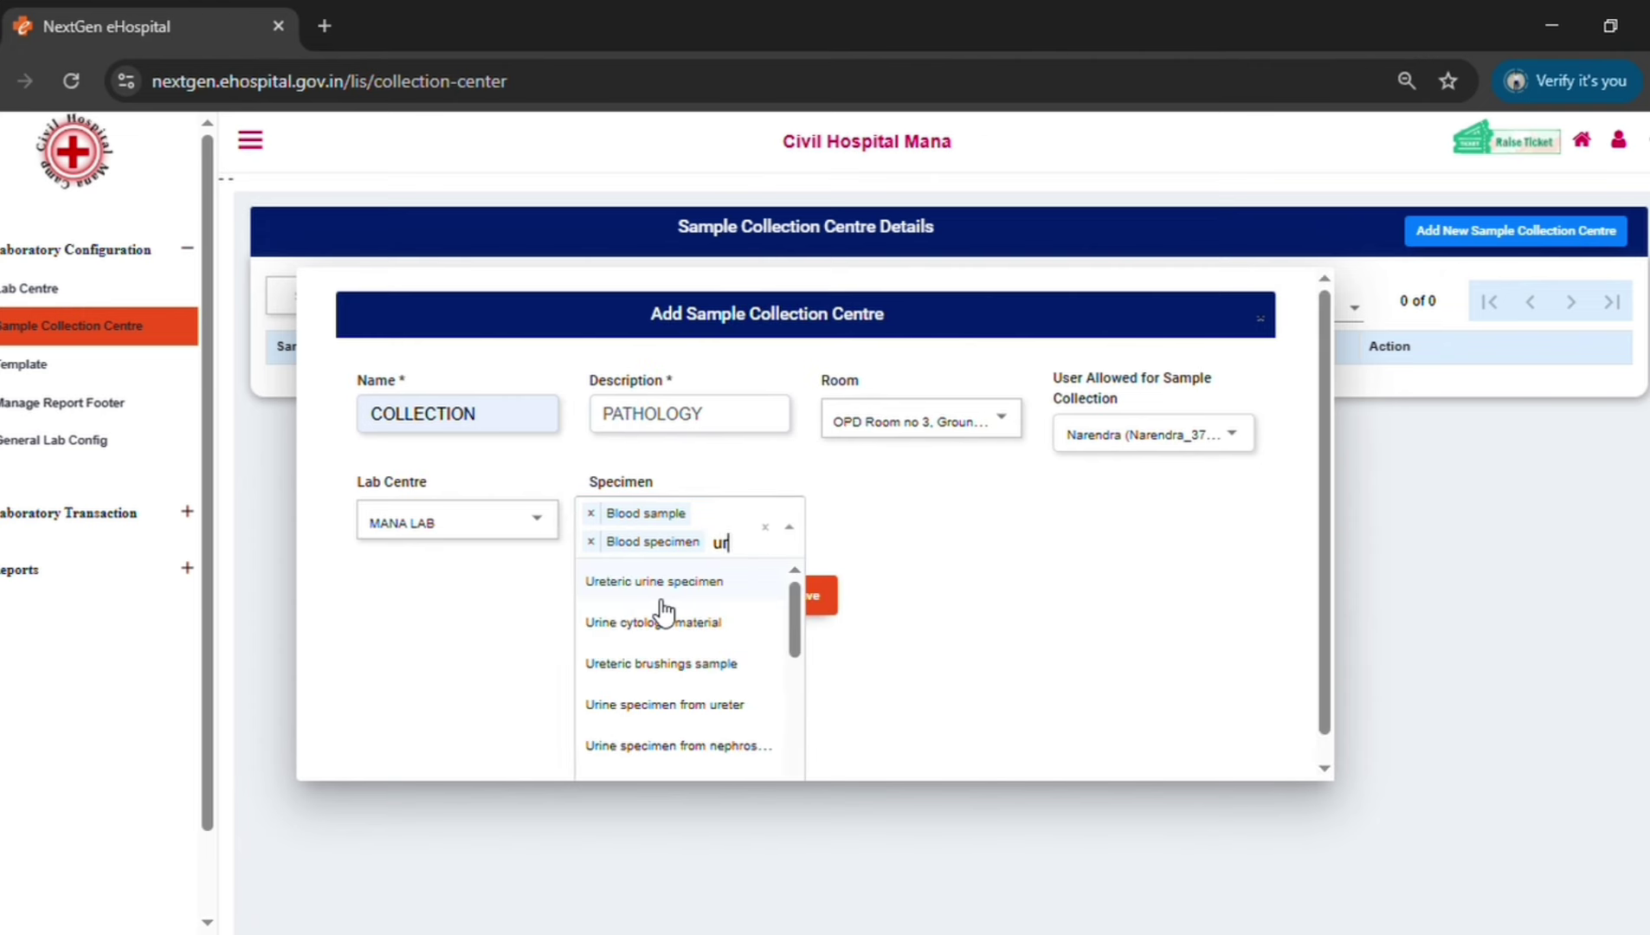
type("in")
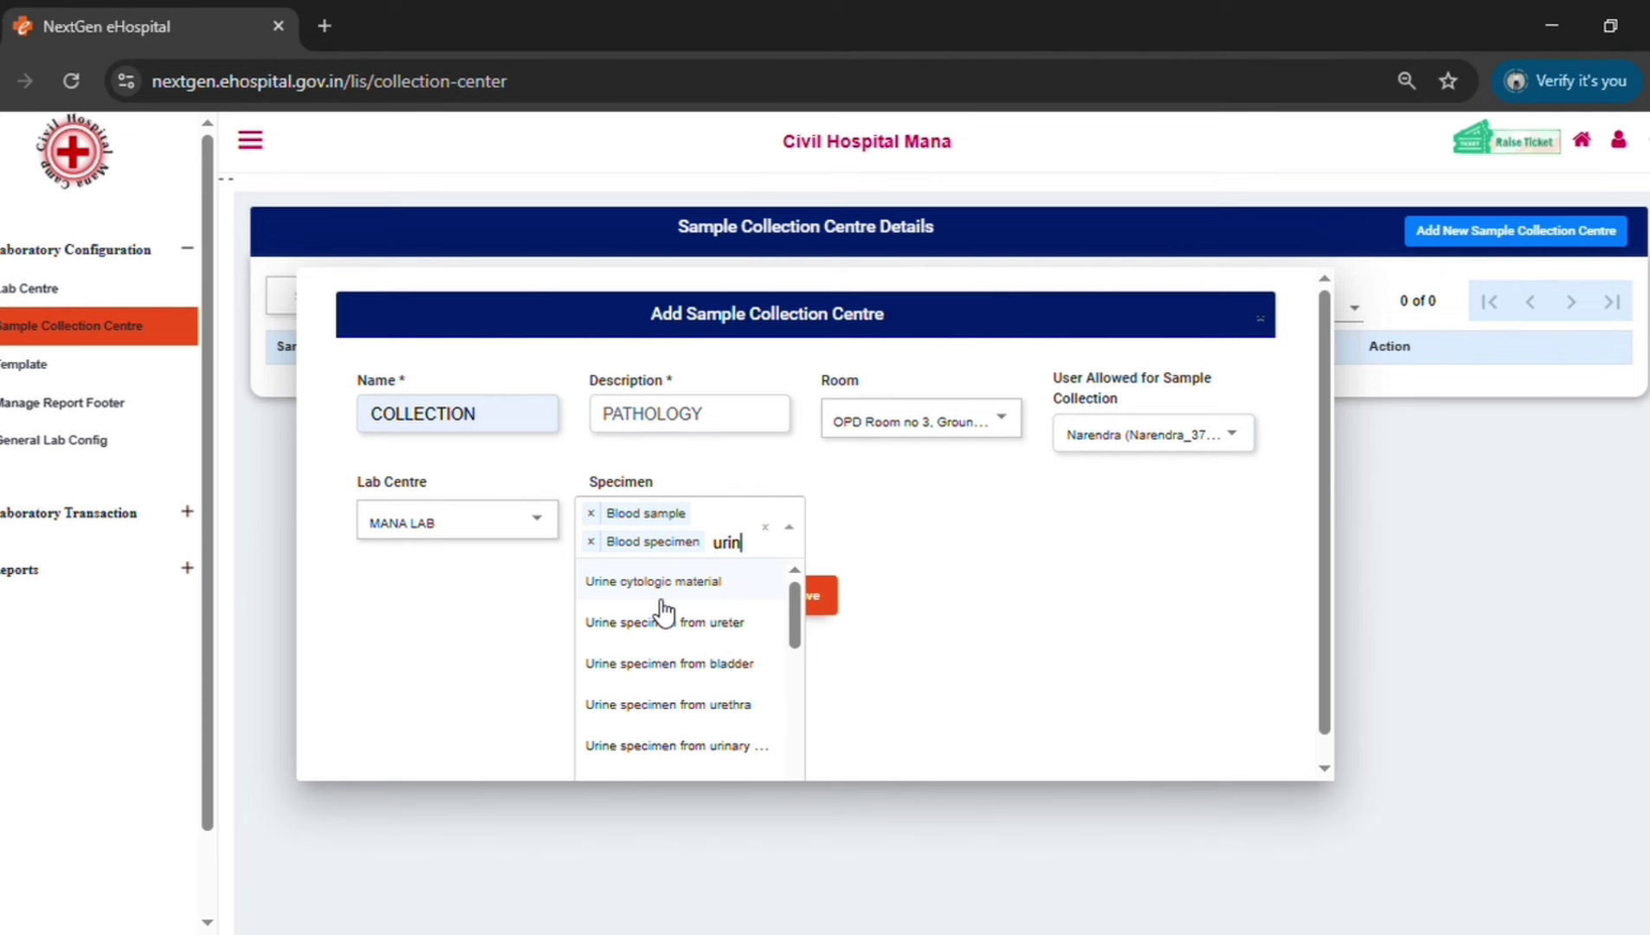
type("e")
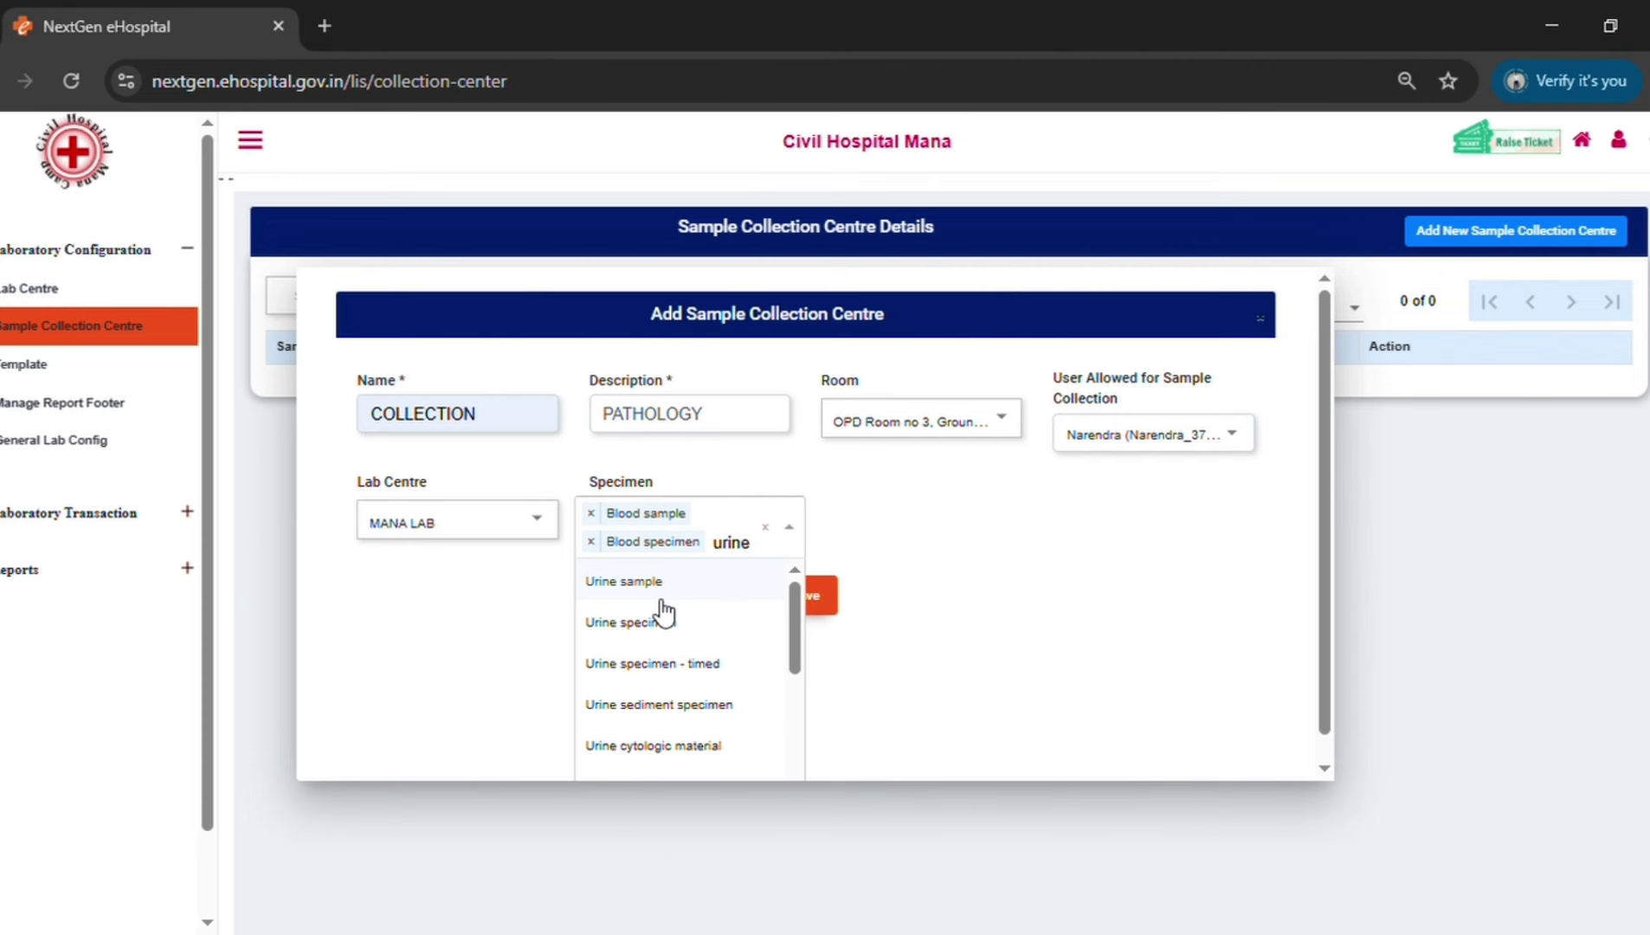
left_click(655, 594)
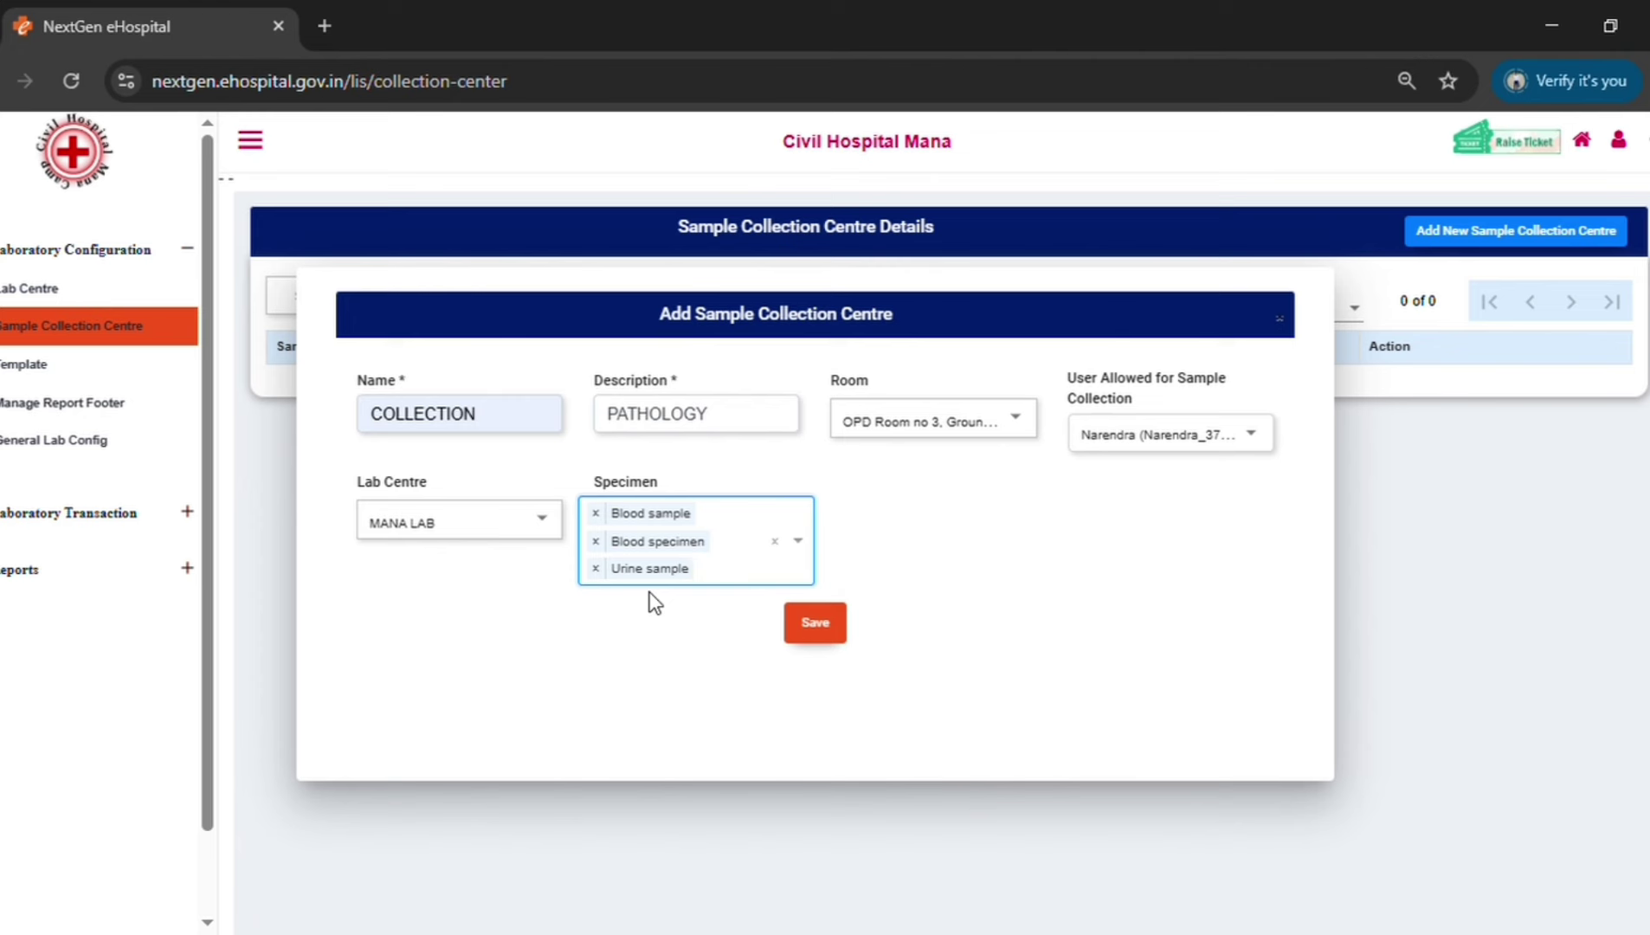
type("body")
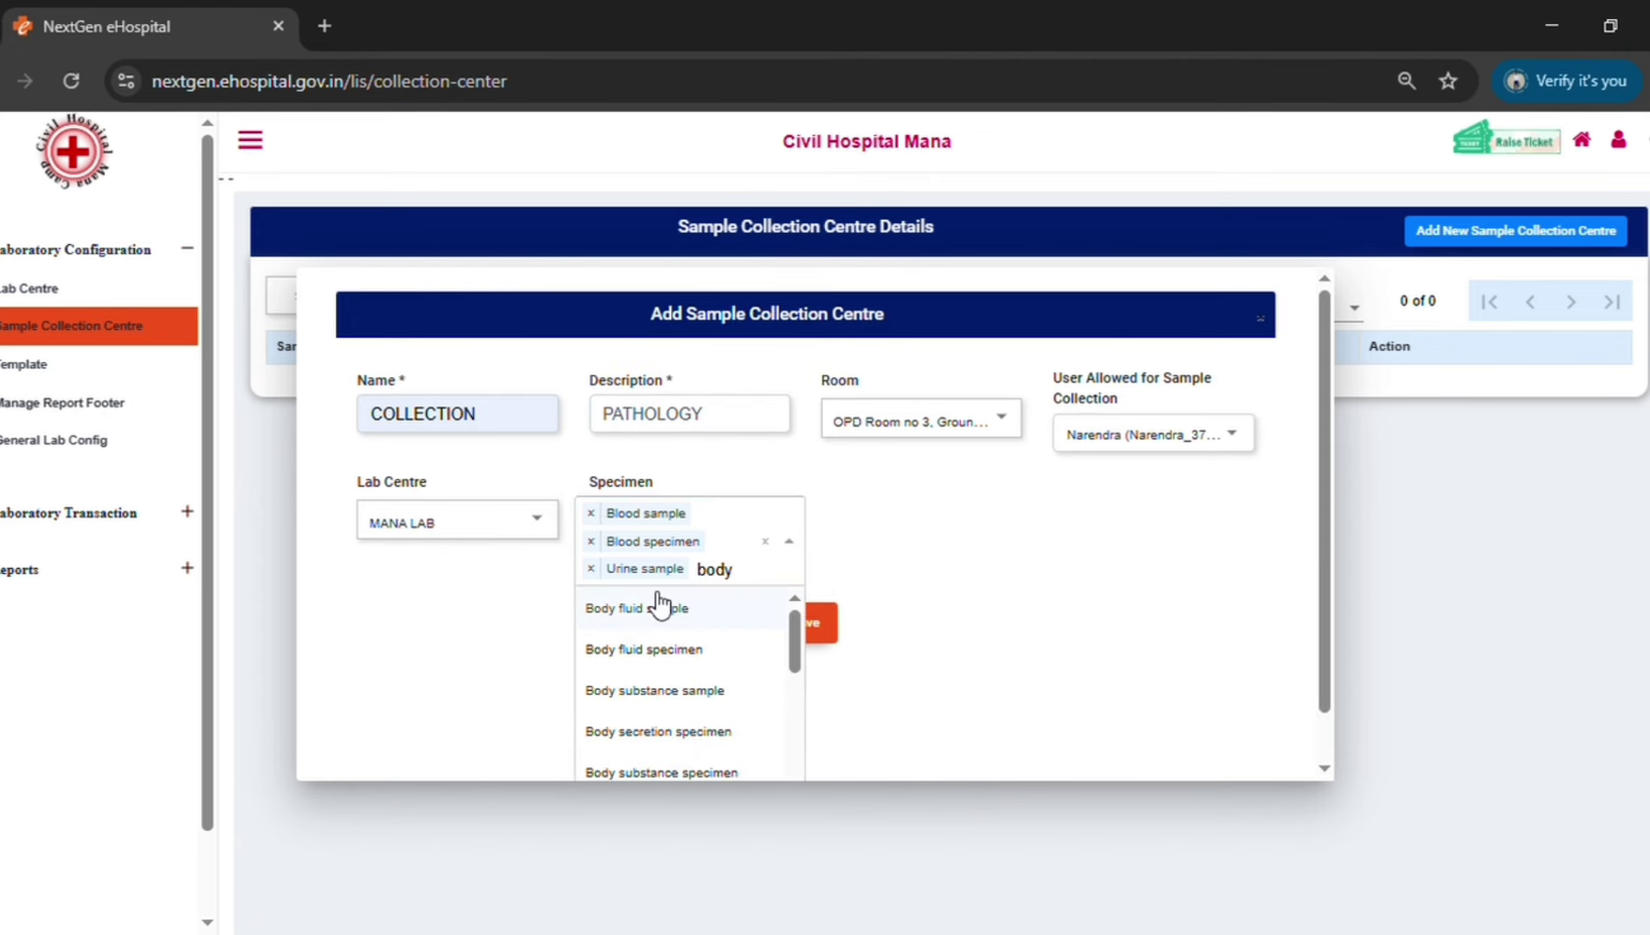
left_click(662, 613)
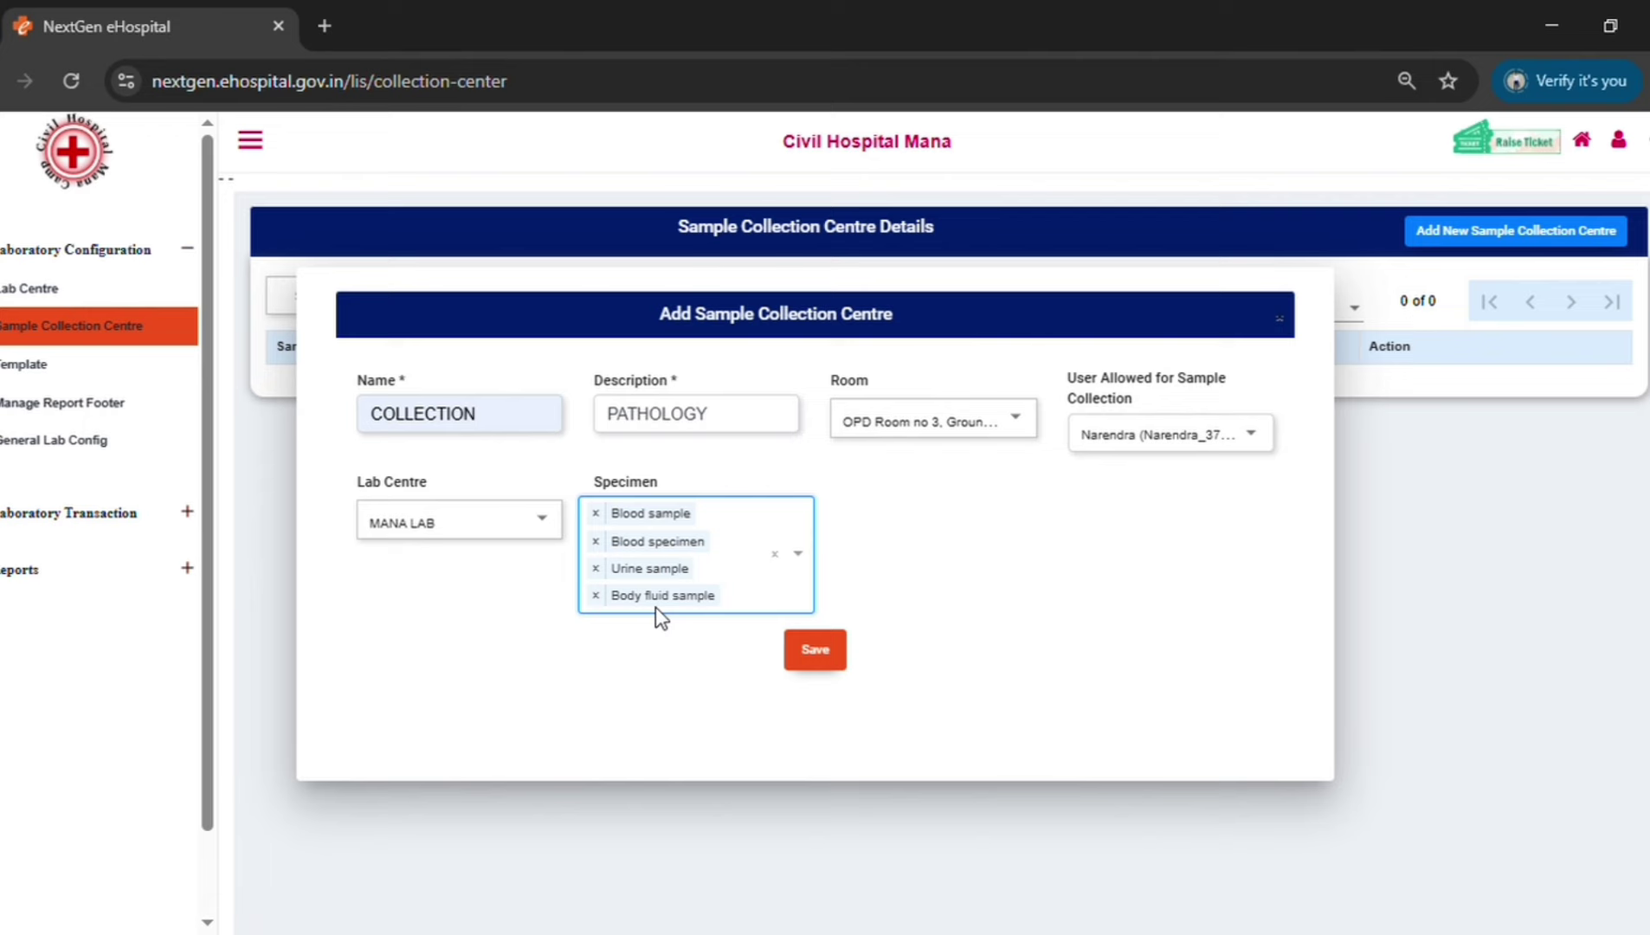
left_click(847, 658)
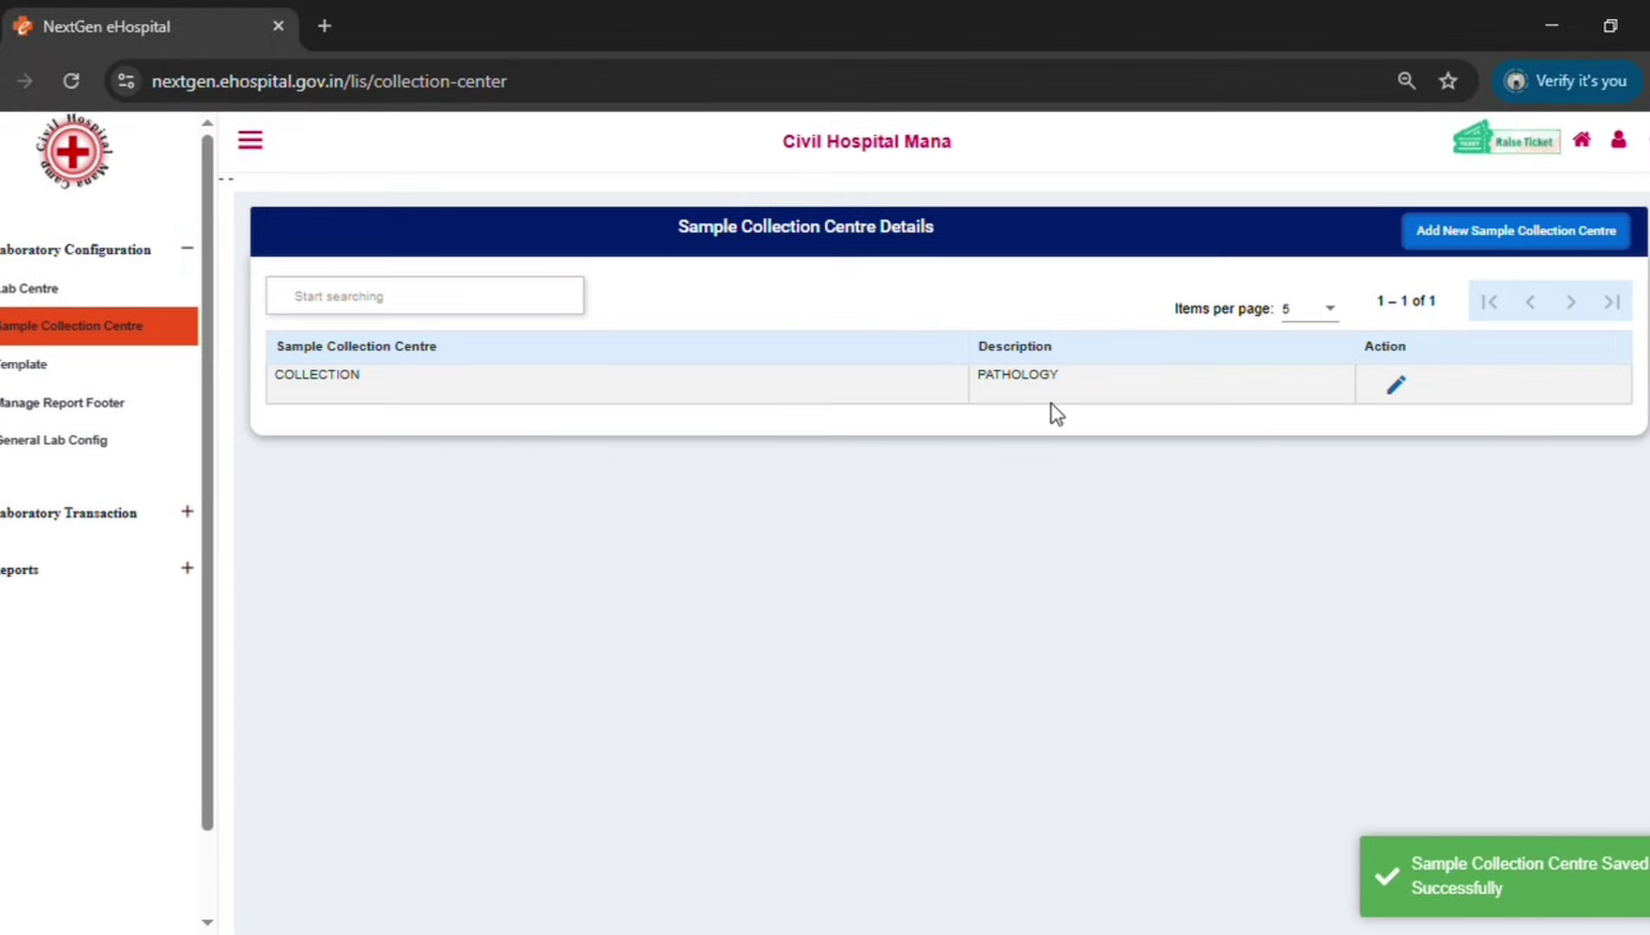
Start another sample collection centre named COLLECTION 1 with the description Microbiology.
left_click(1582, 232)
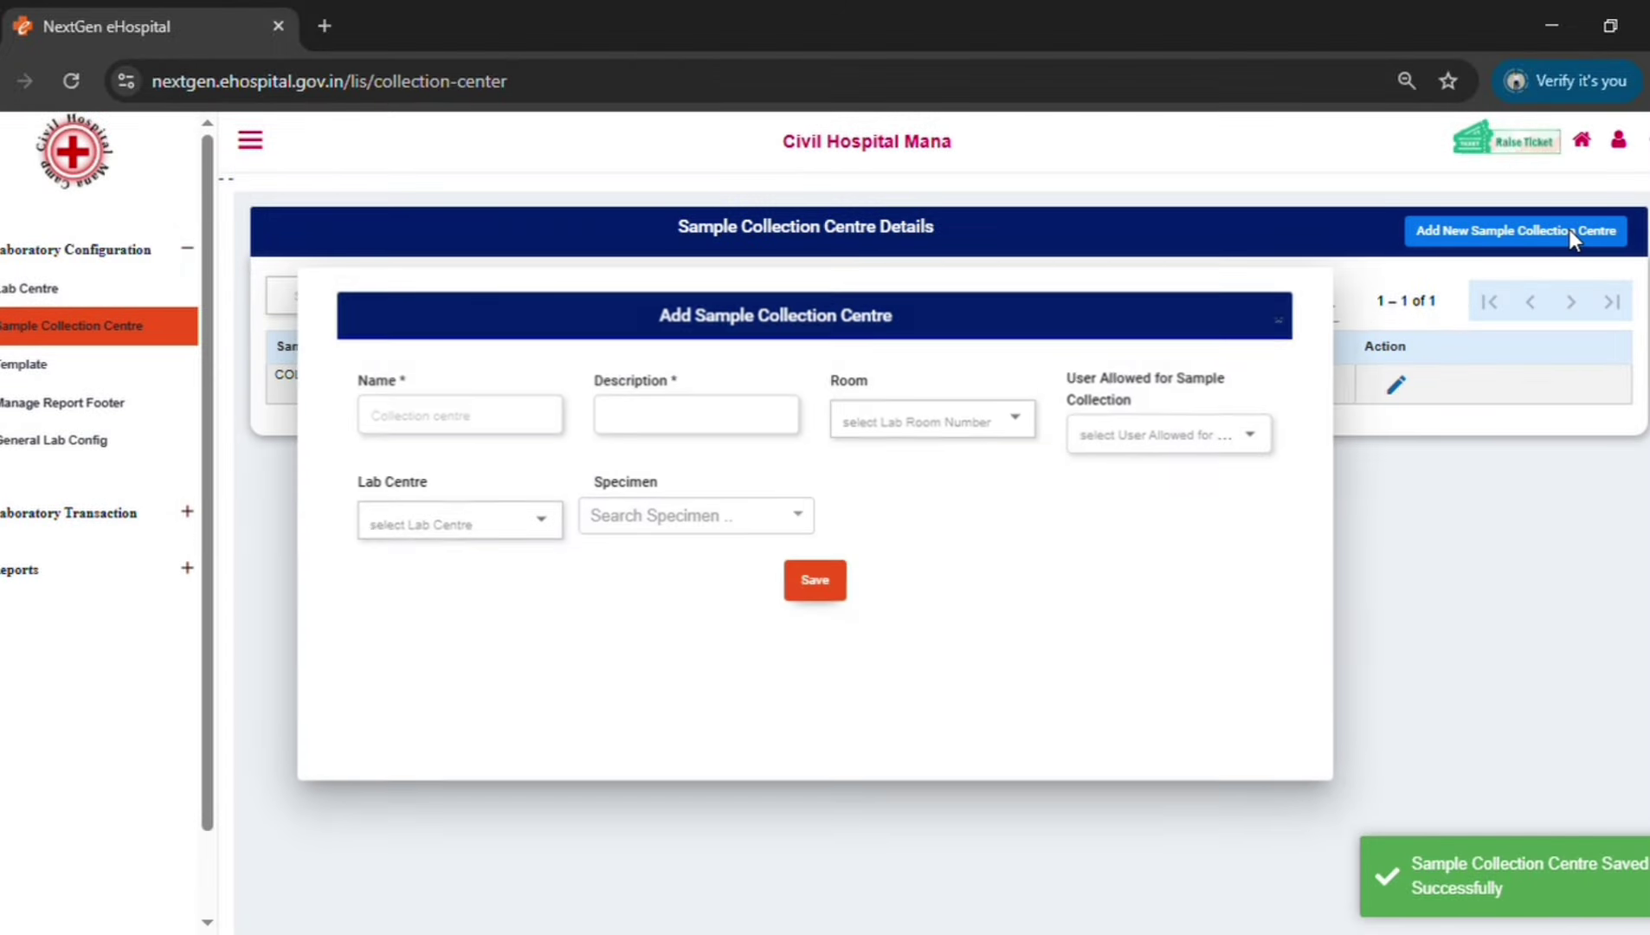
left_click(451, 423)
type("COLLECTION")
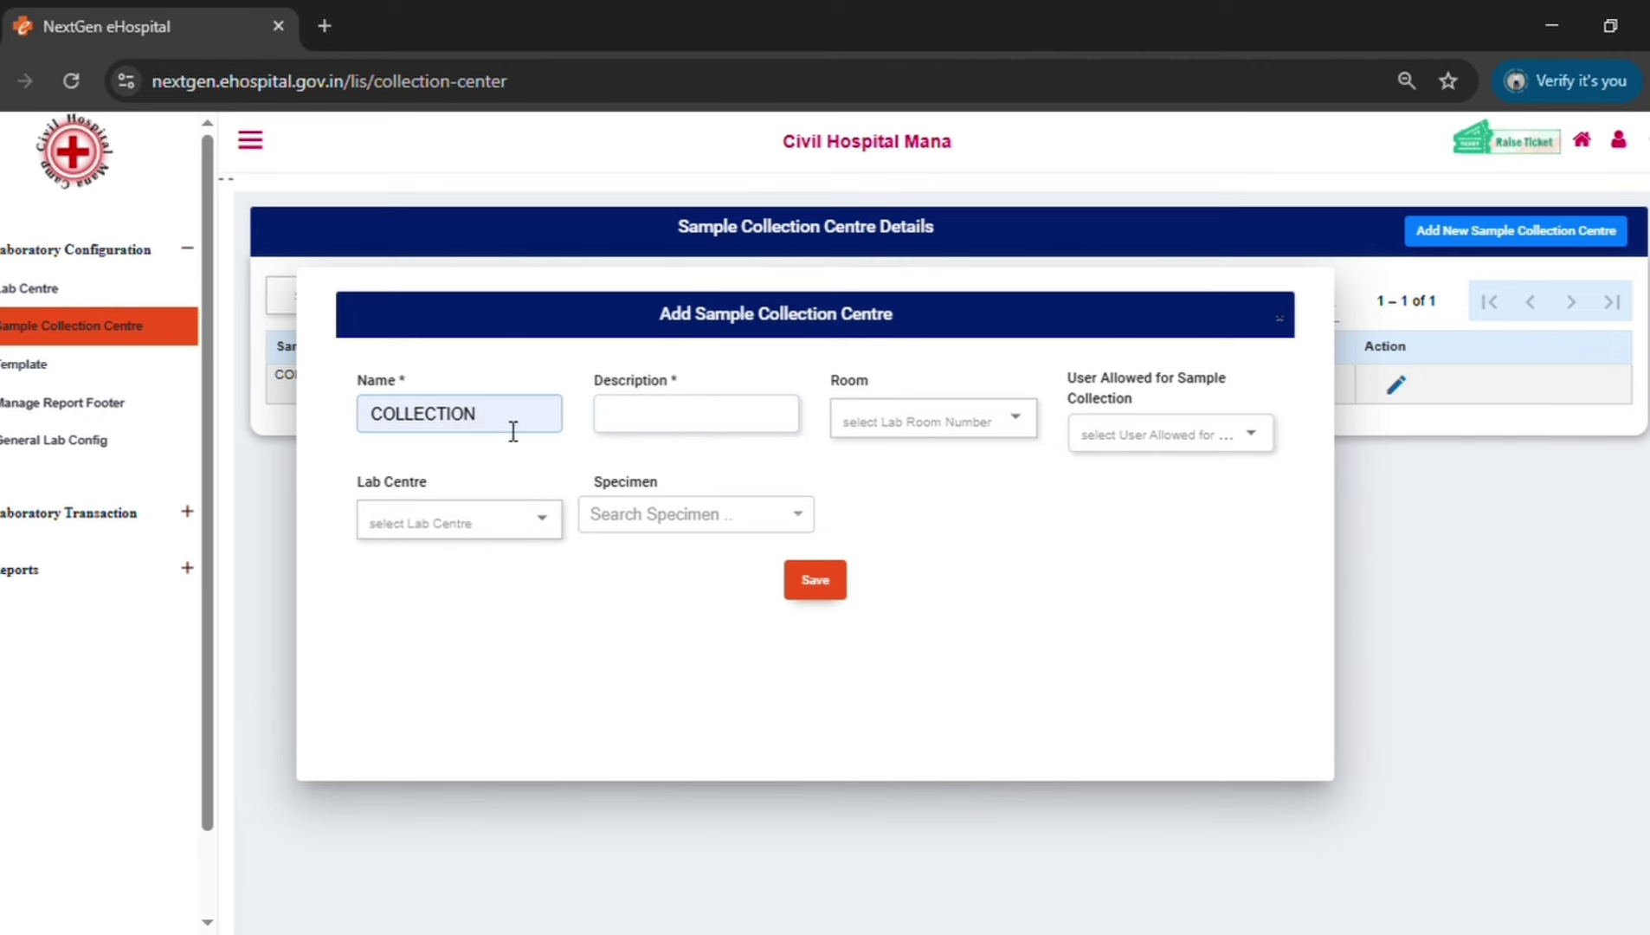
type(" 1")
left_click(652, 427)
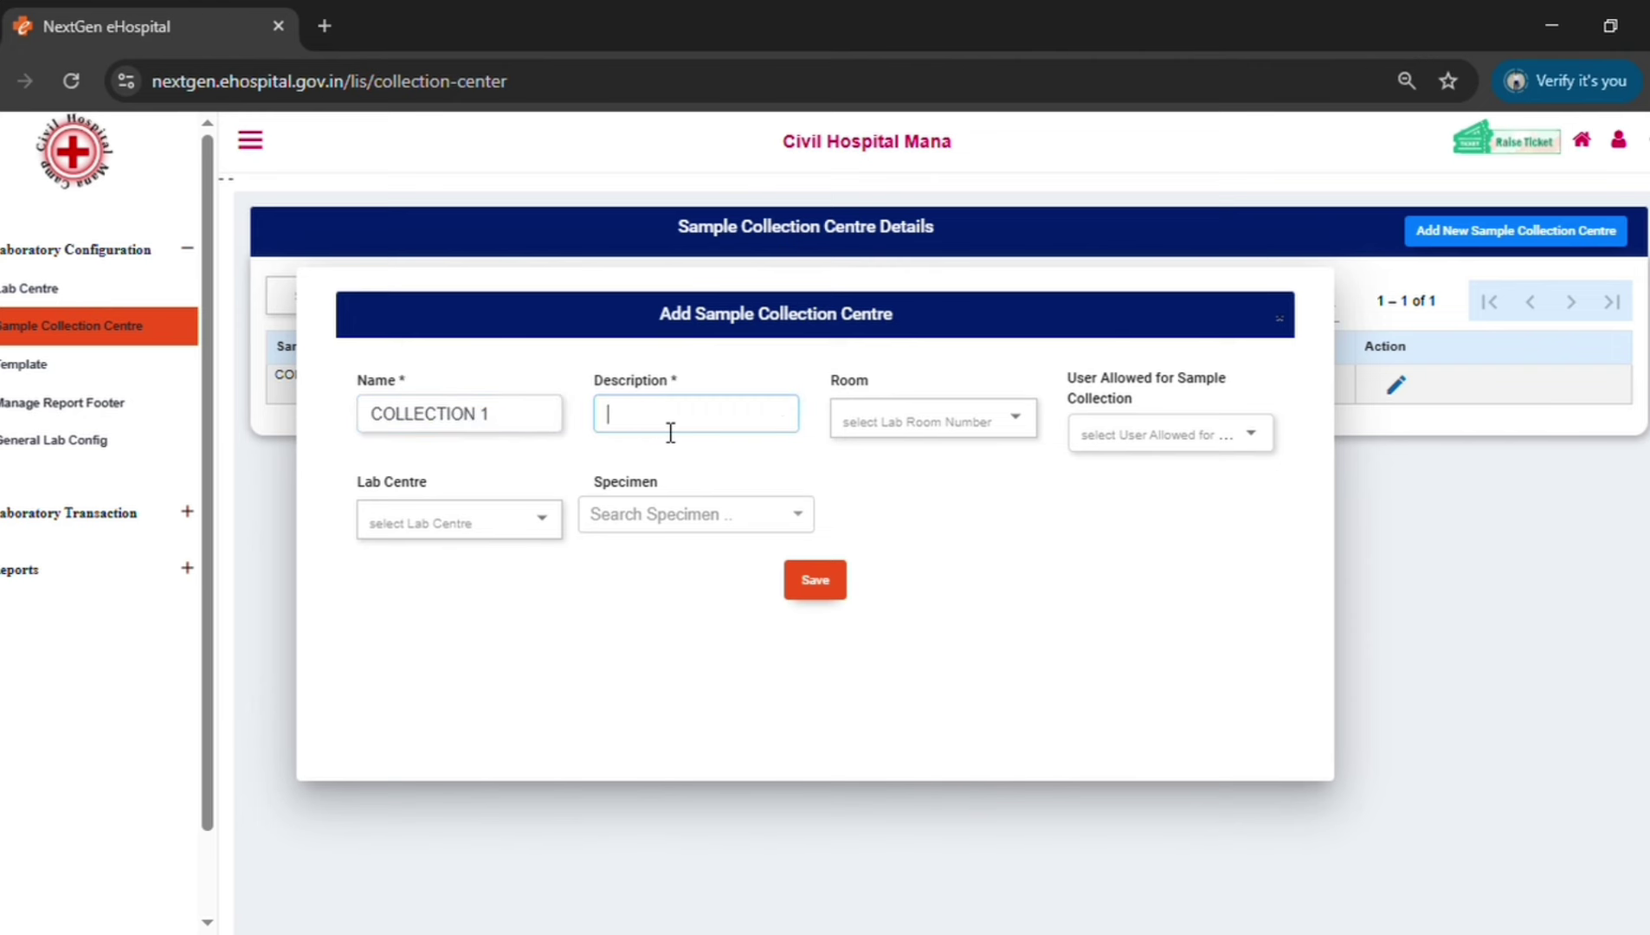
left_click(746, 523)
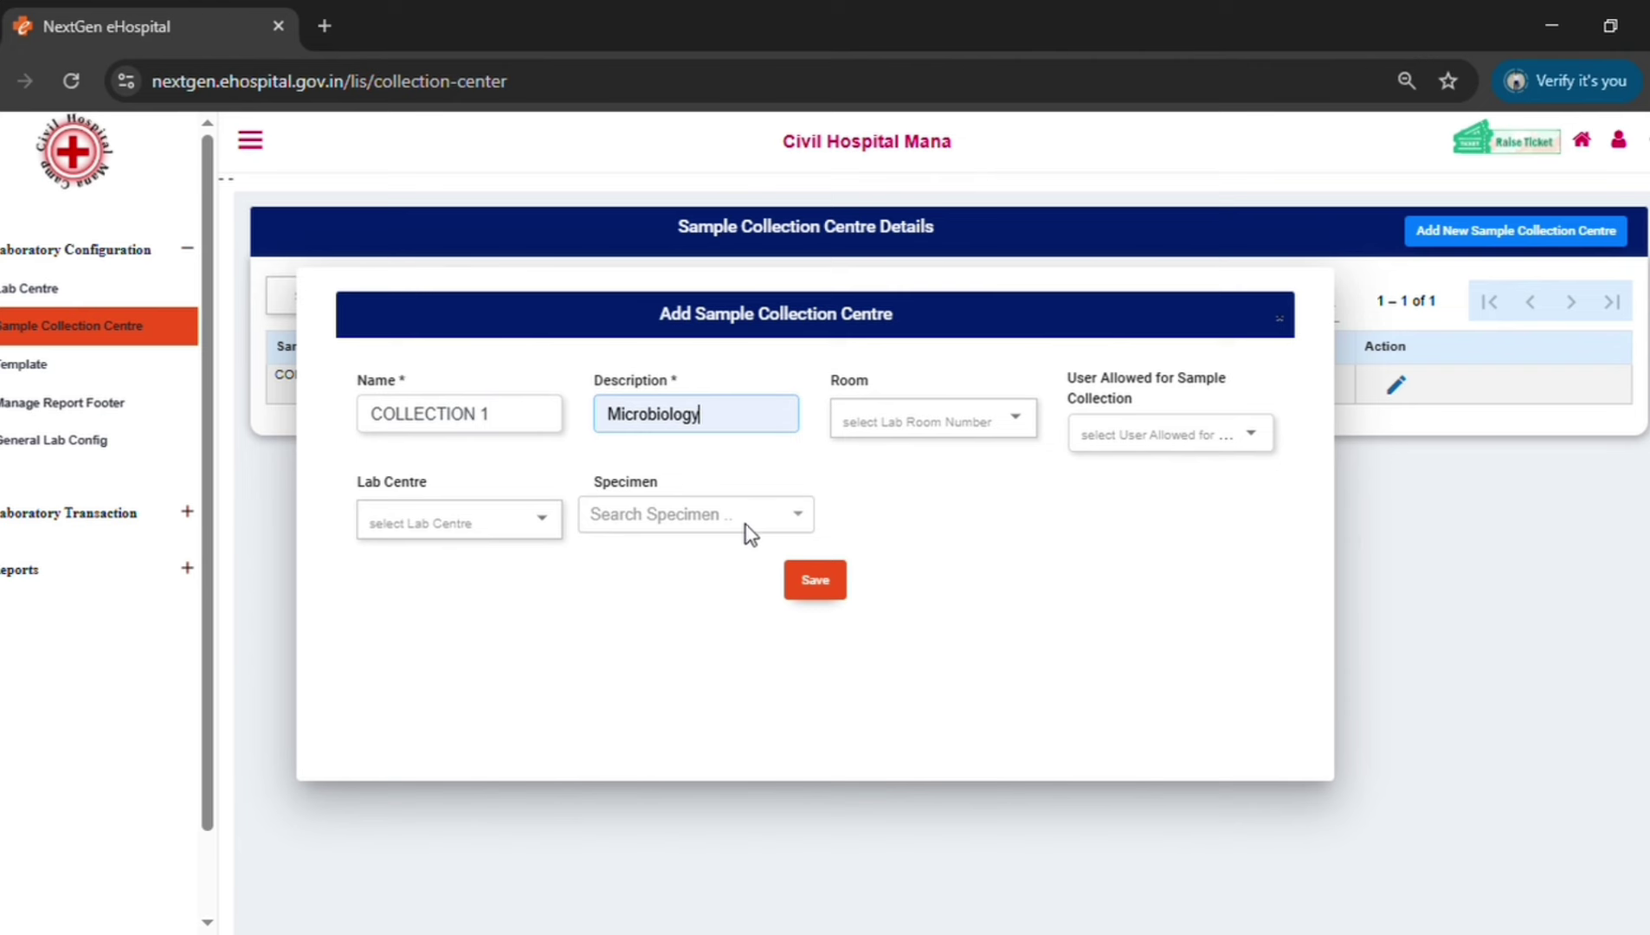
Assign OPD Room no 3 and the allowed sample-collection user to the COLLECTION 1 centre.
left_click(919, 420)
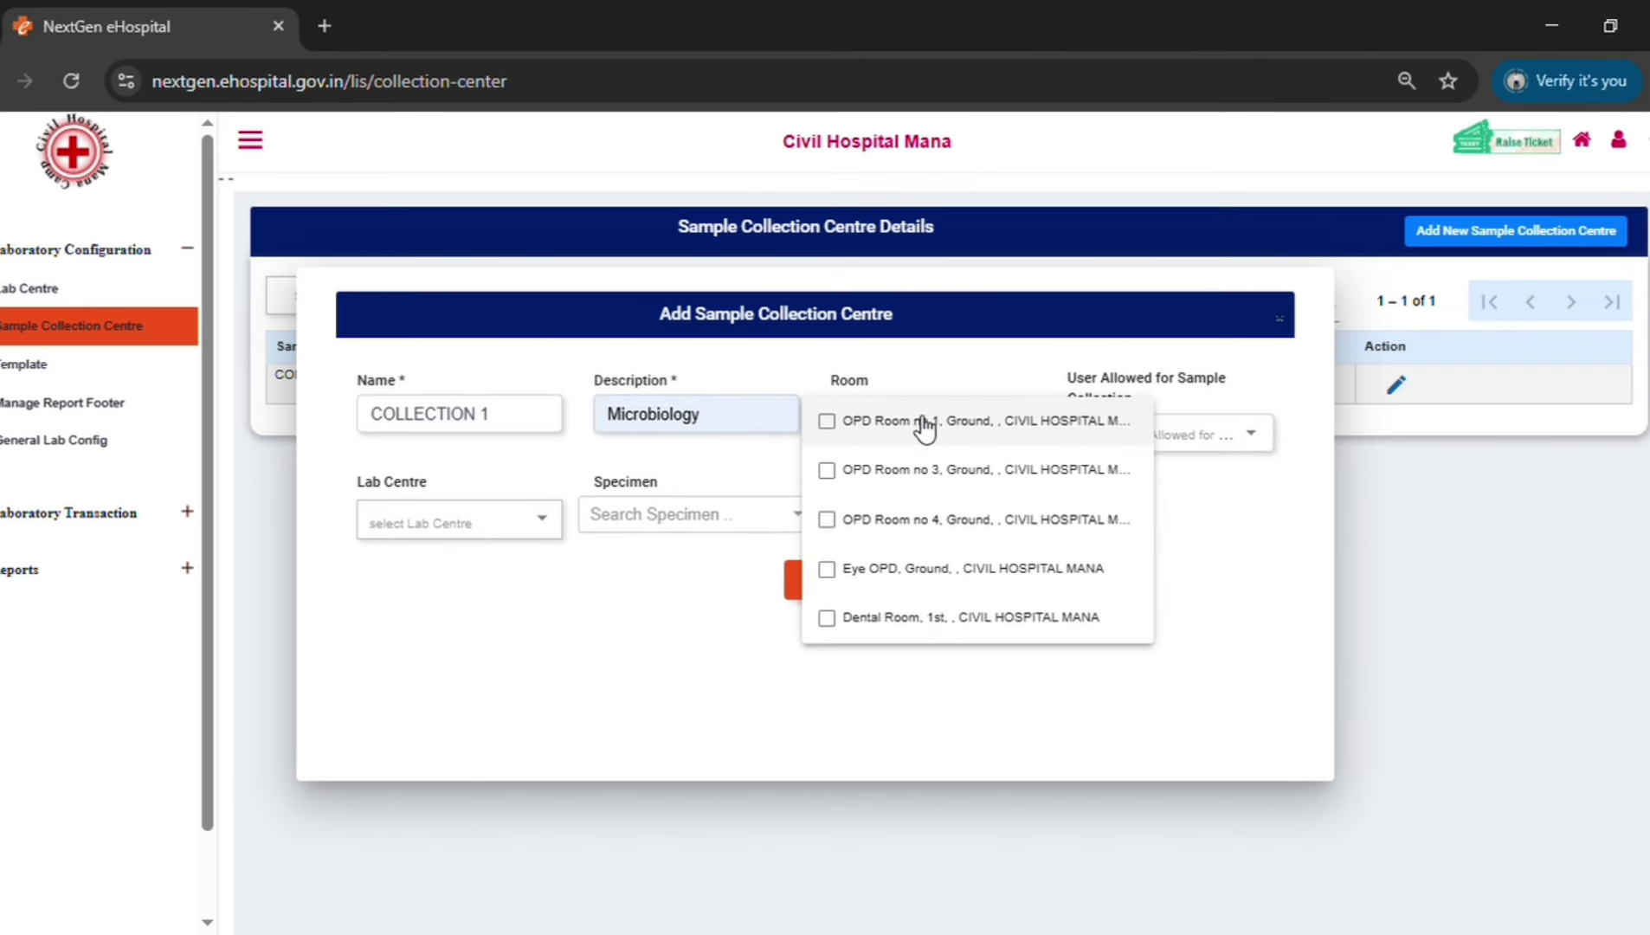
left_click(933, 470)
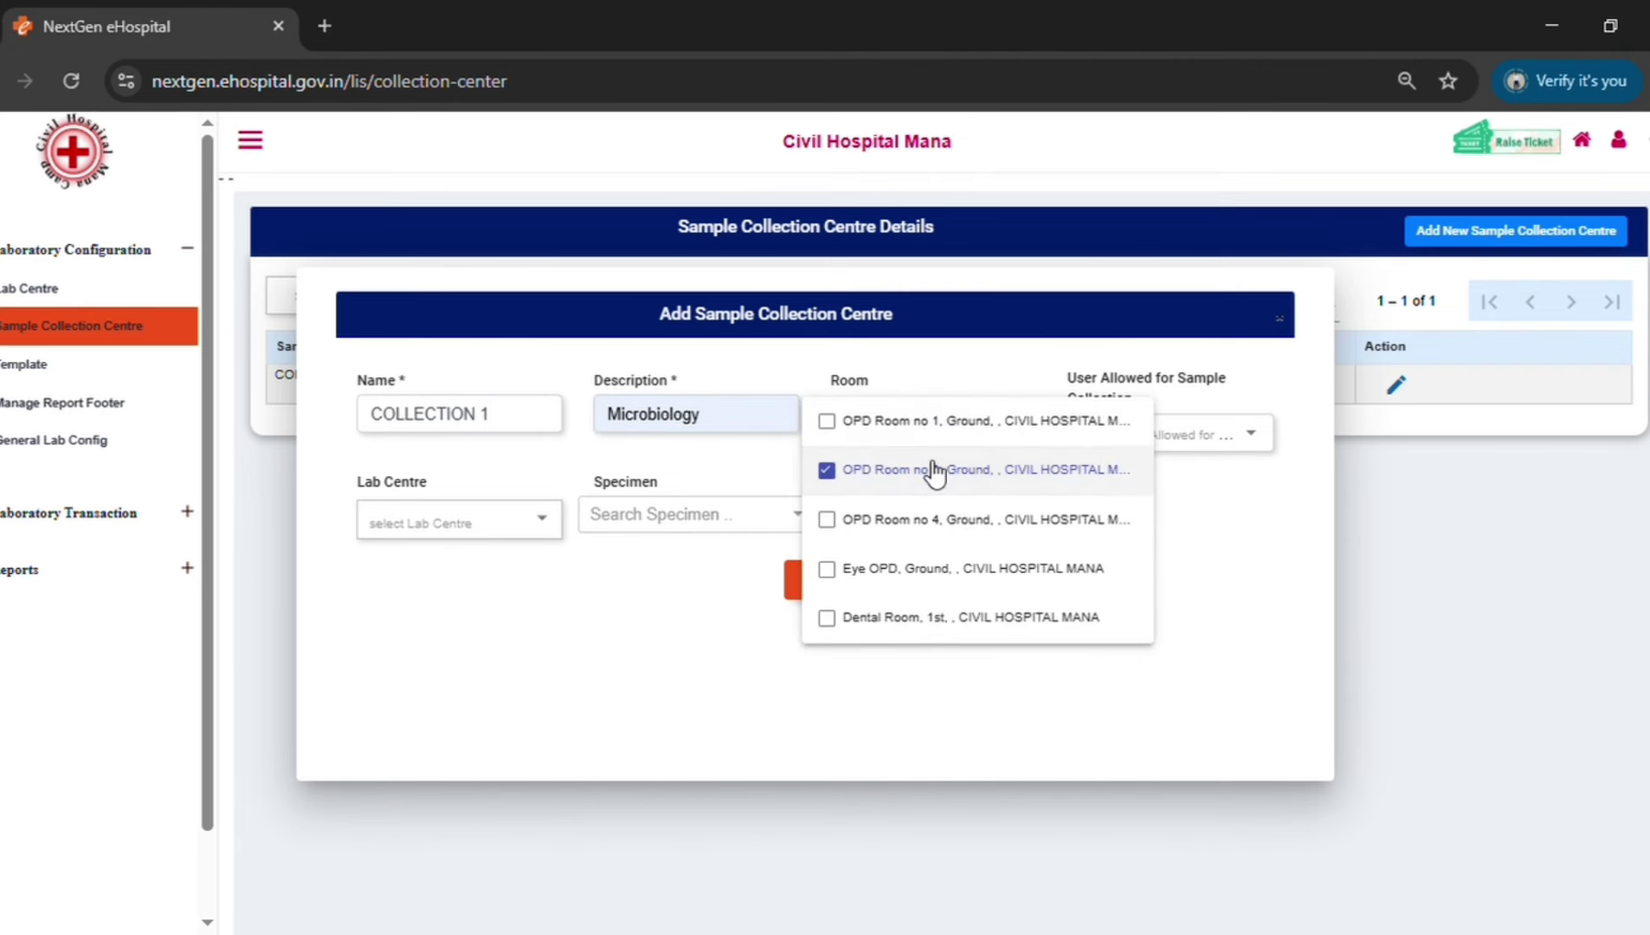
left_click(1199, 434)
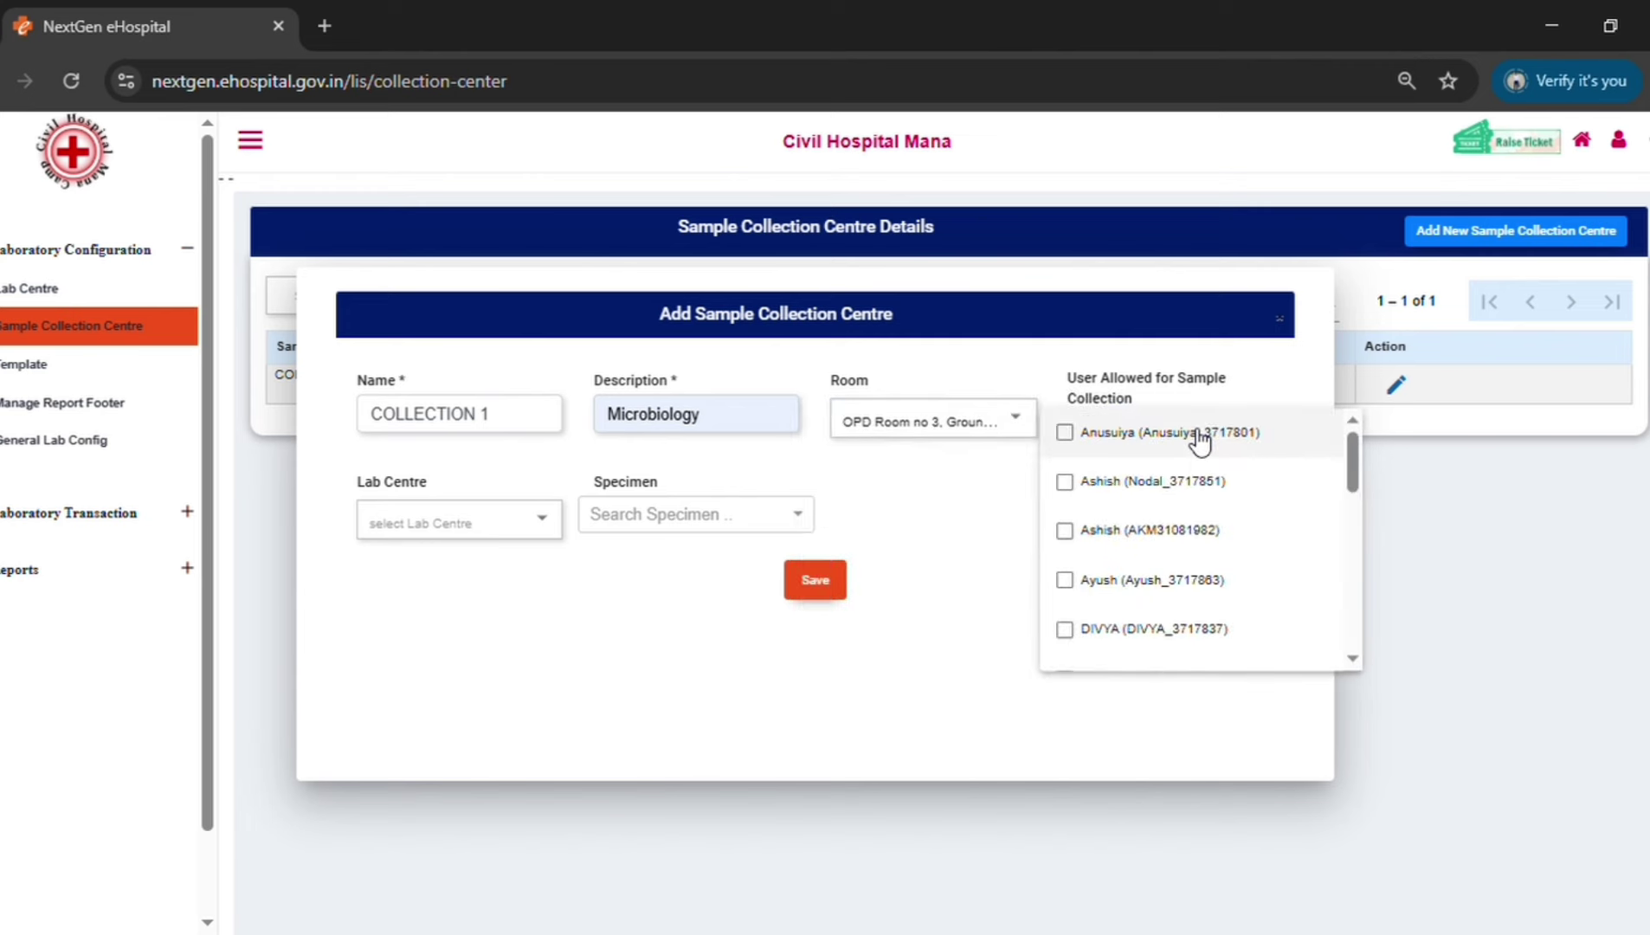
scroll(1199, 439, "down", 2)
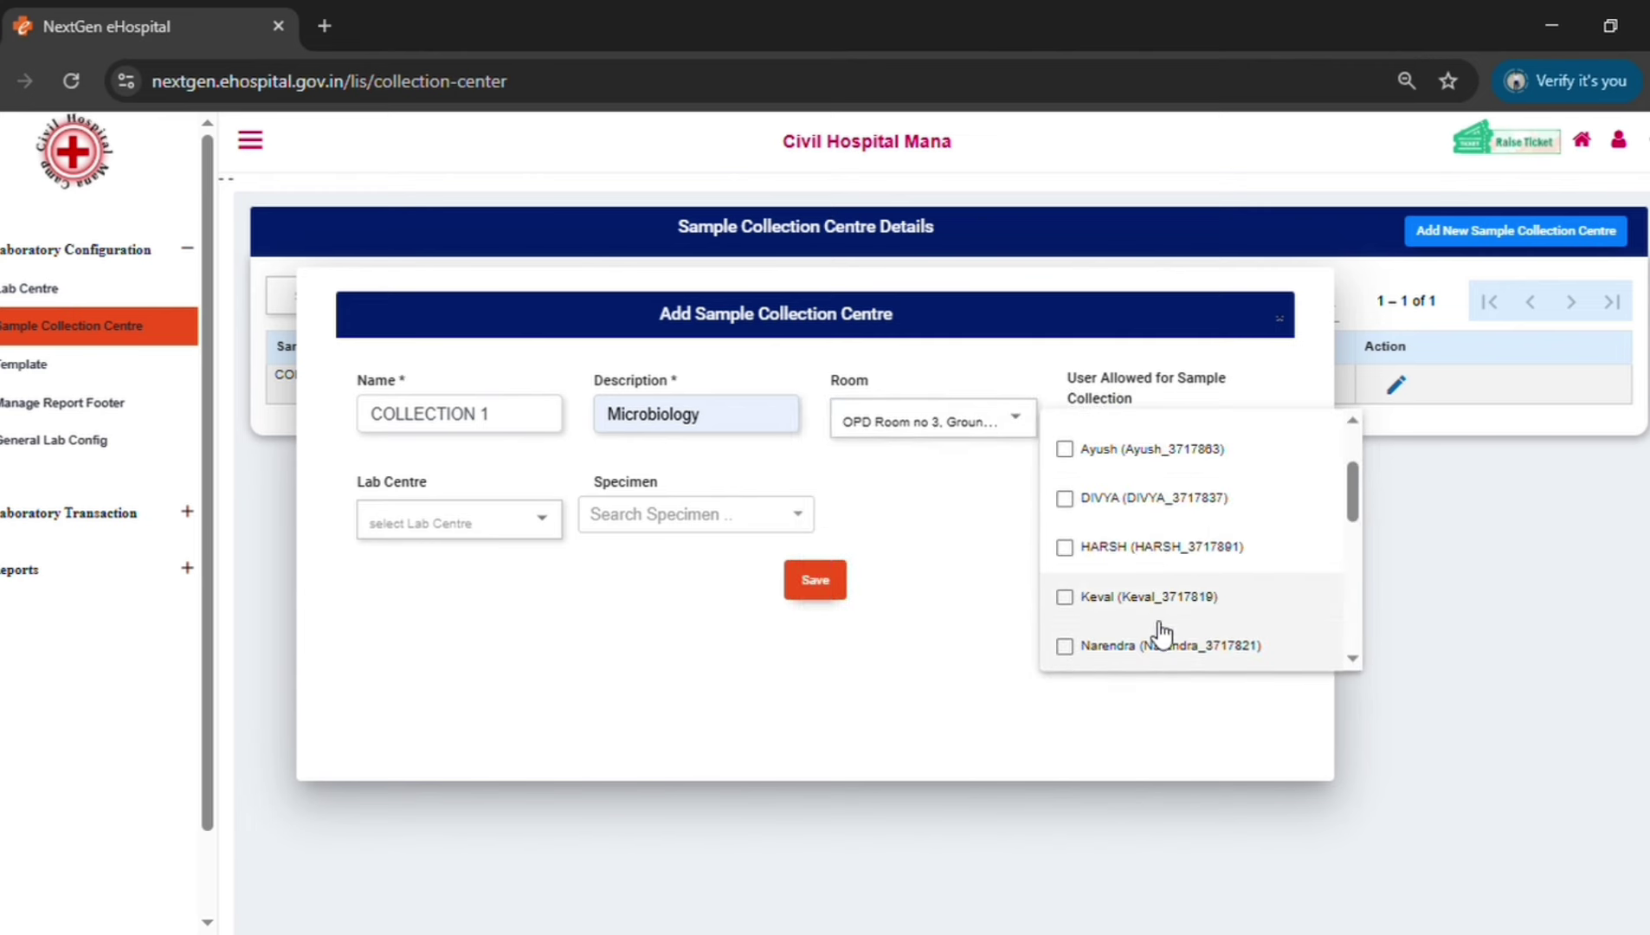
left_click(1134, 646)
left_click(490, 528)
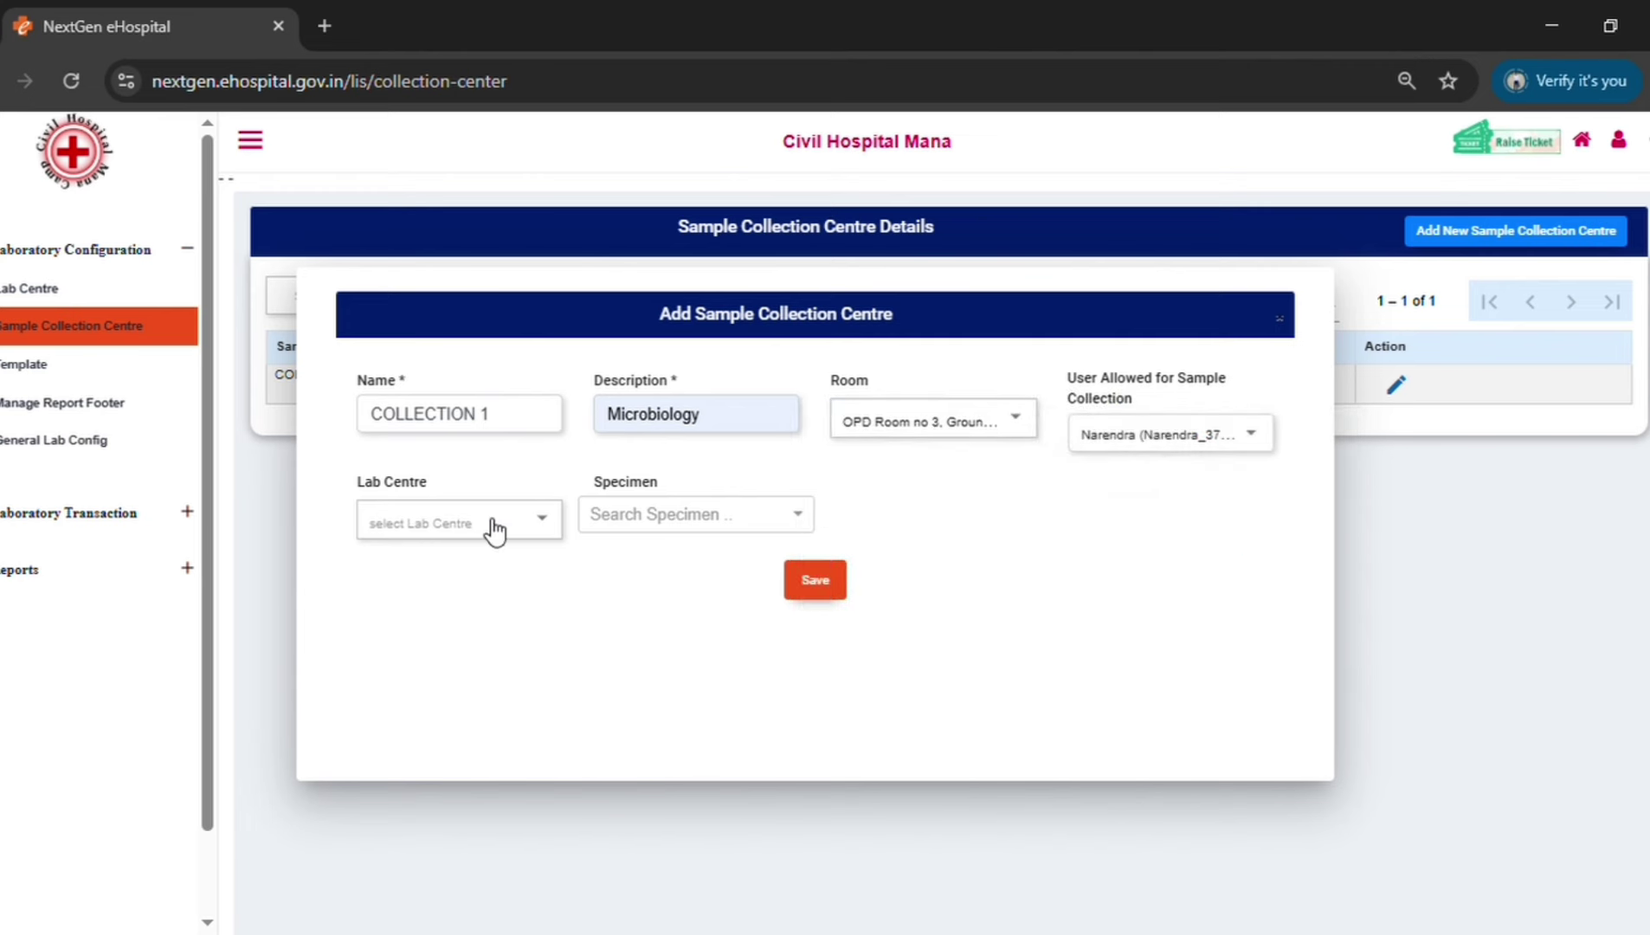
Link the COLLECTION 1 sample collection centre to the MANA MICRO LAB lab centre.
left_click(490, 528)
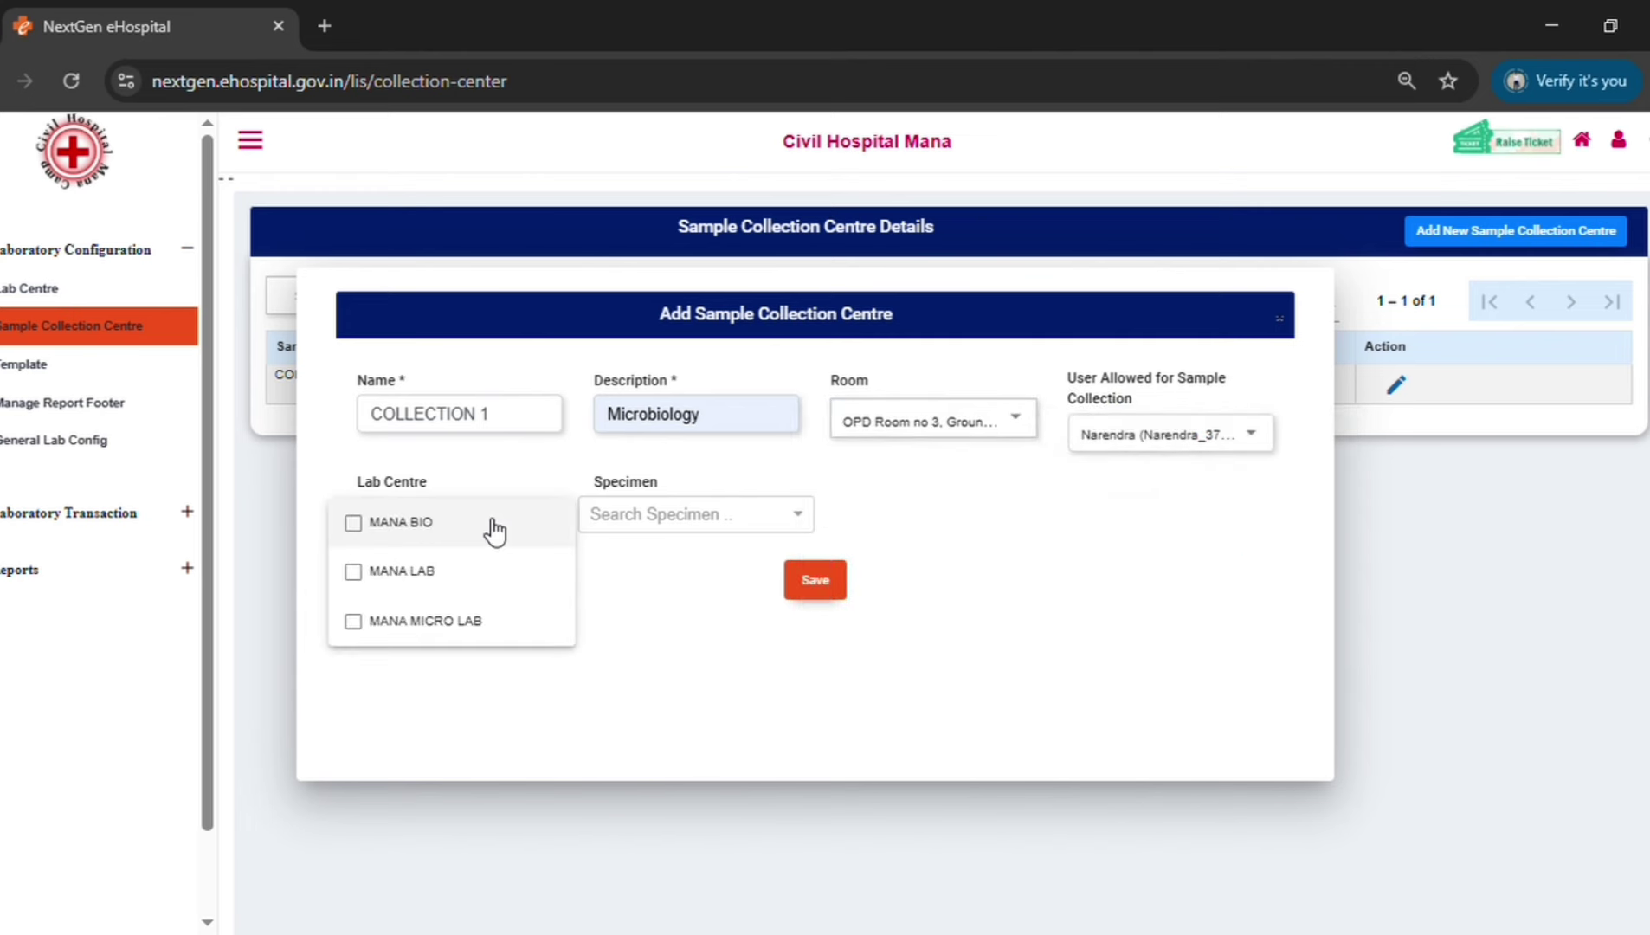
left_click(459, 625)
left_click(593, 697)
Add Urine specimen and Vaginal swab to the COLLECTION 1 centre's specimens.
left_click(658, 518)
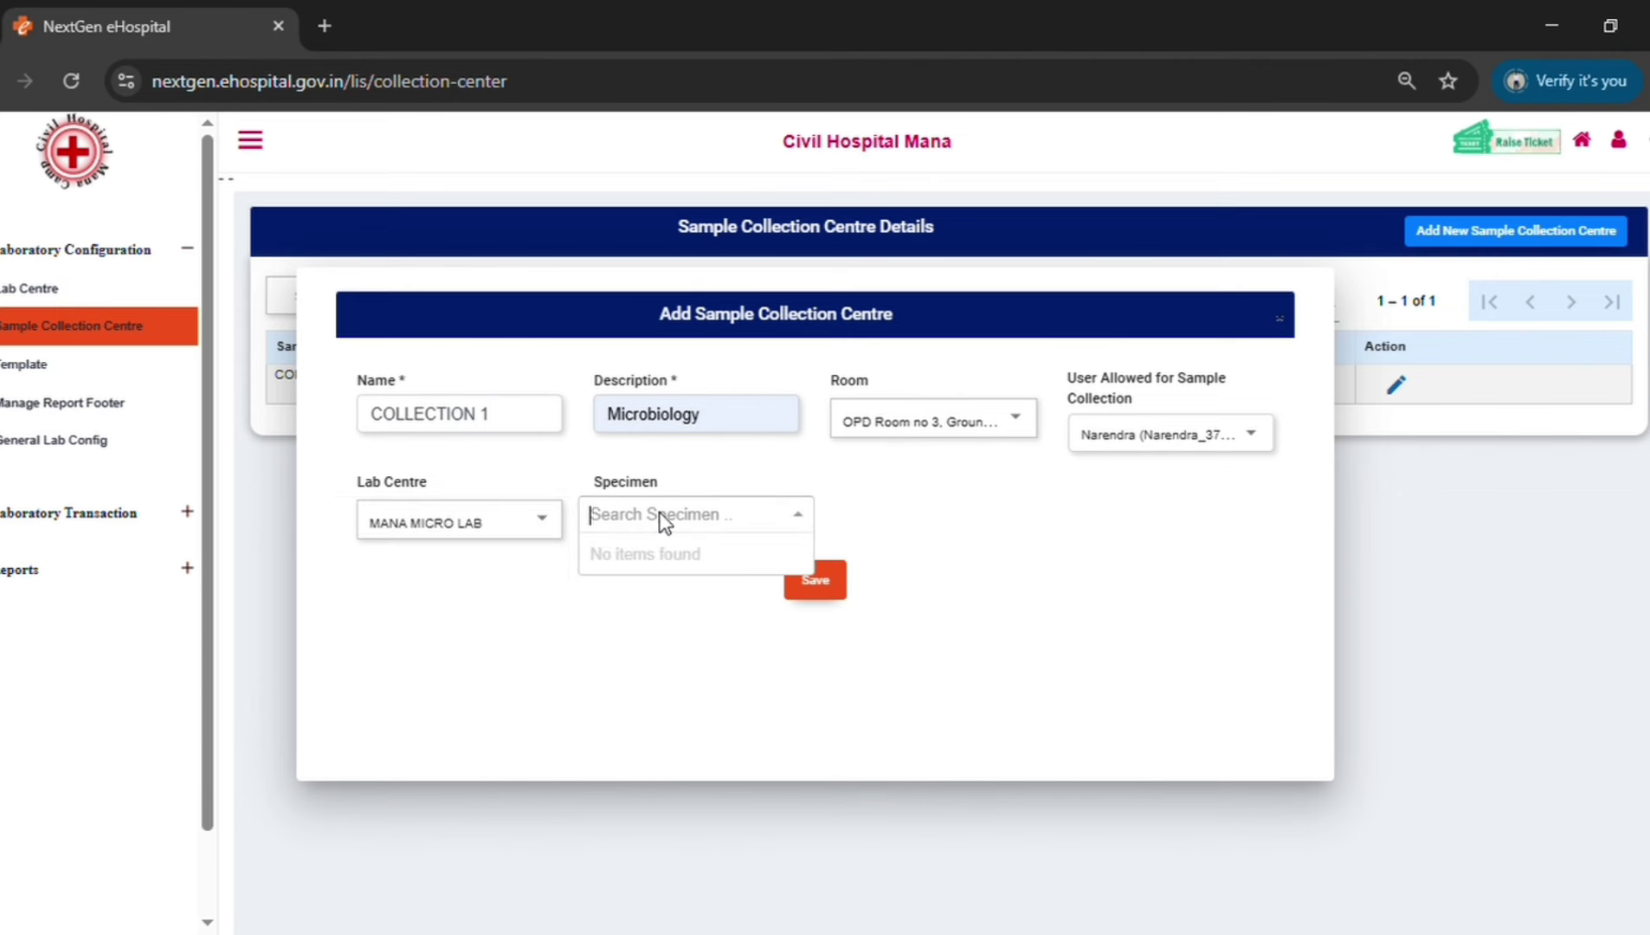
type("urin")
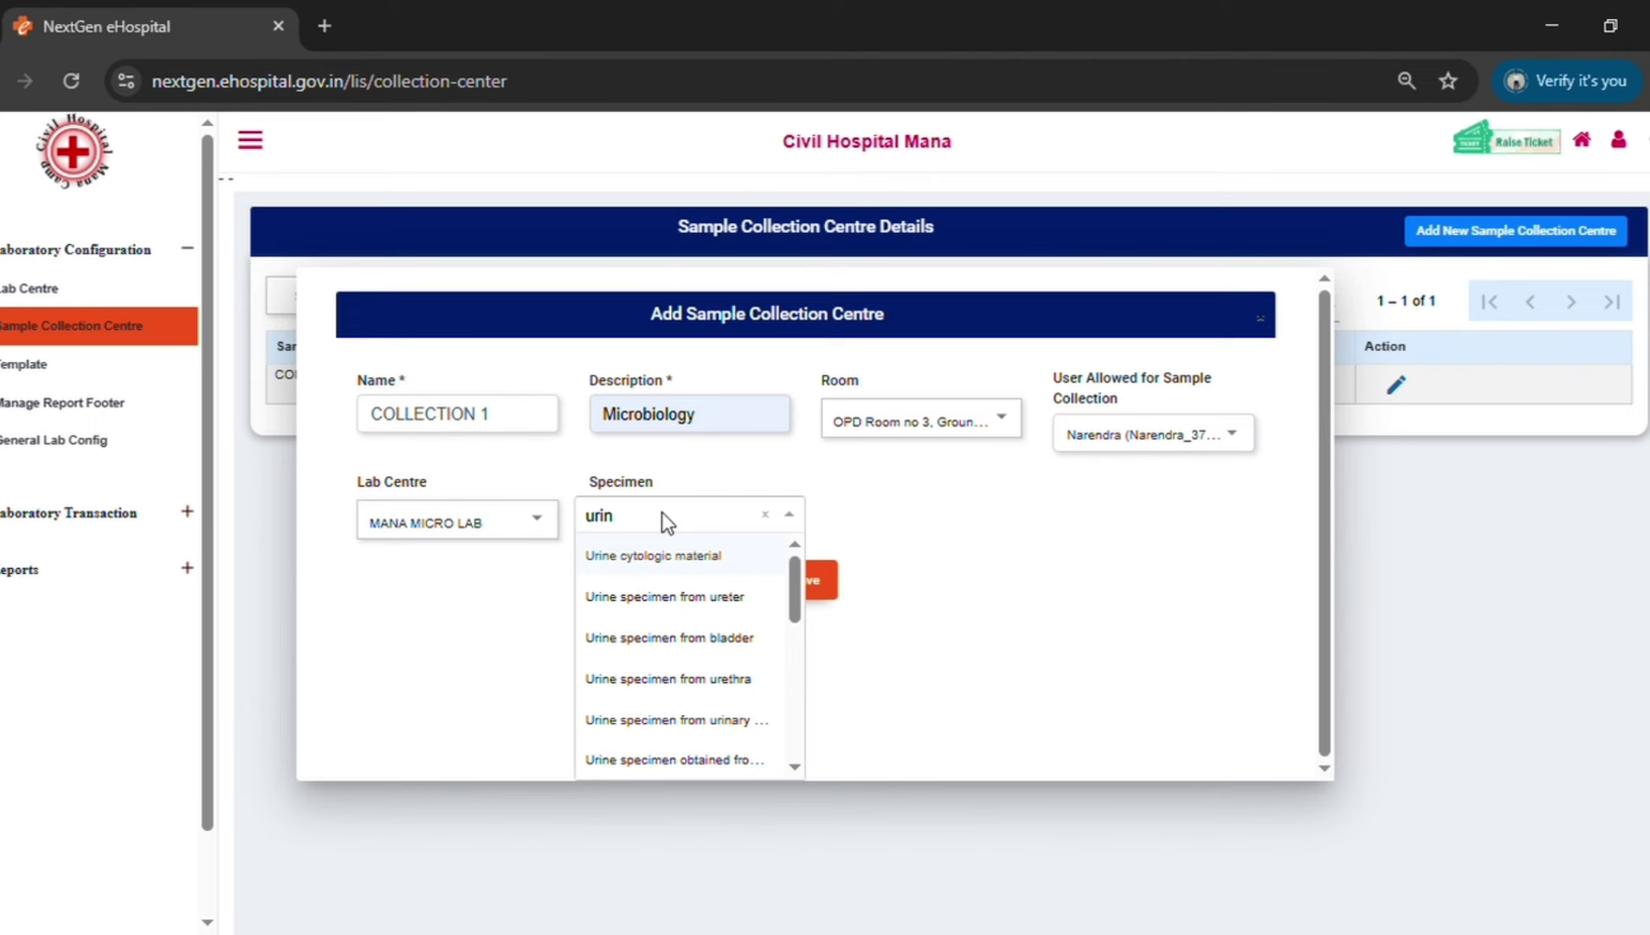
type("e")
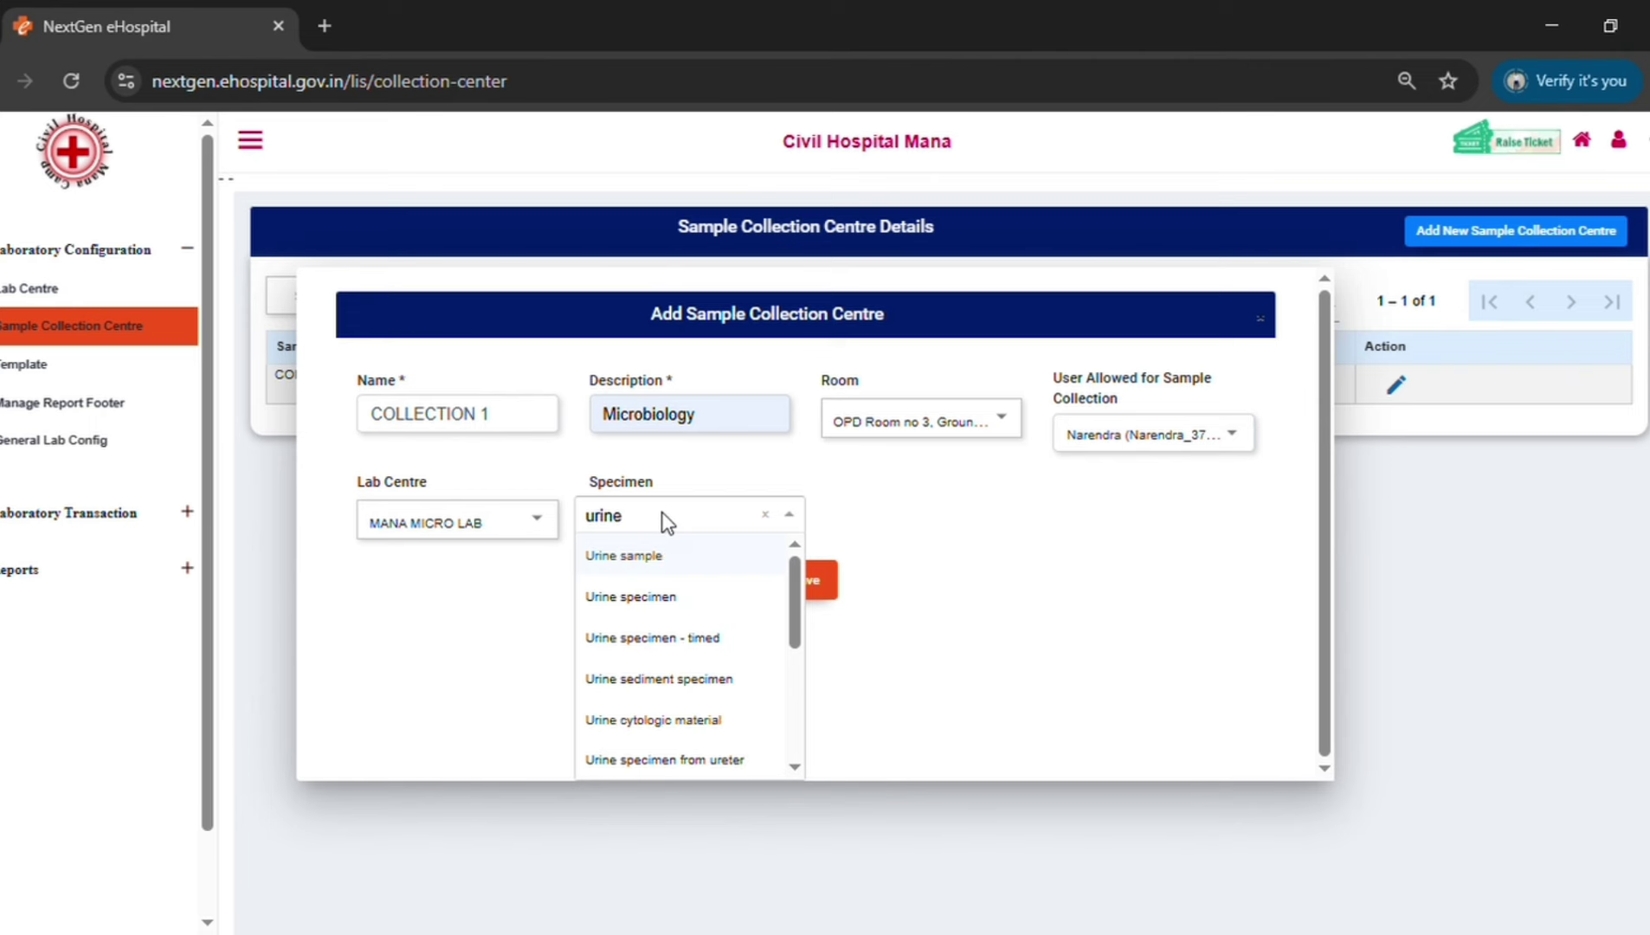
left_click(641, 599)
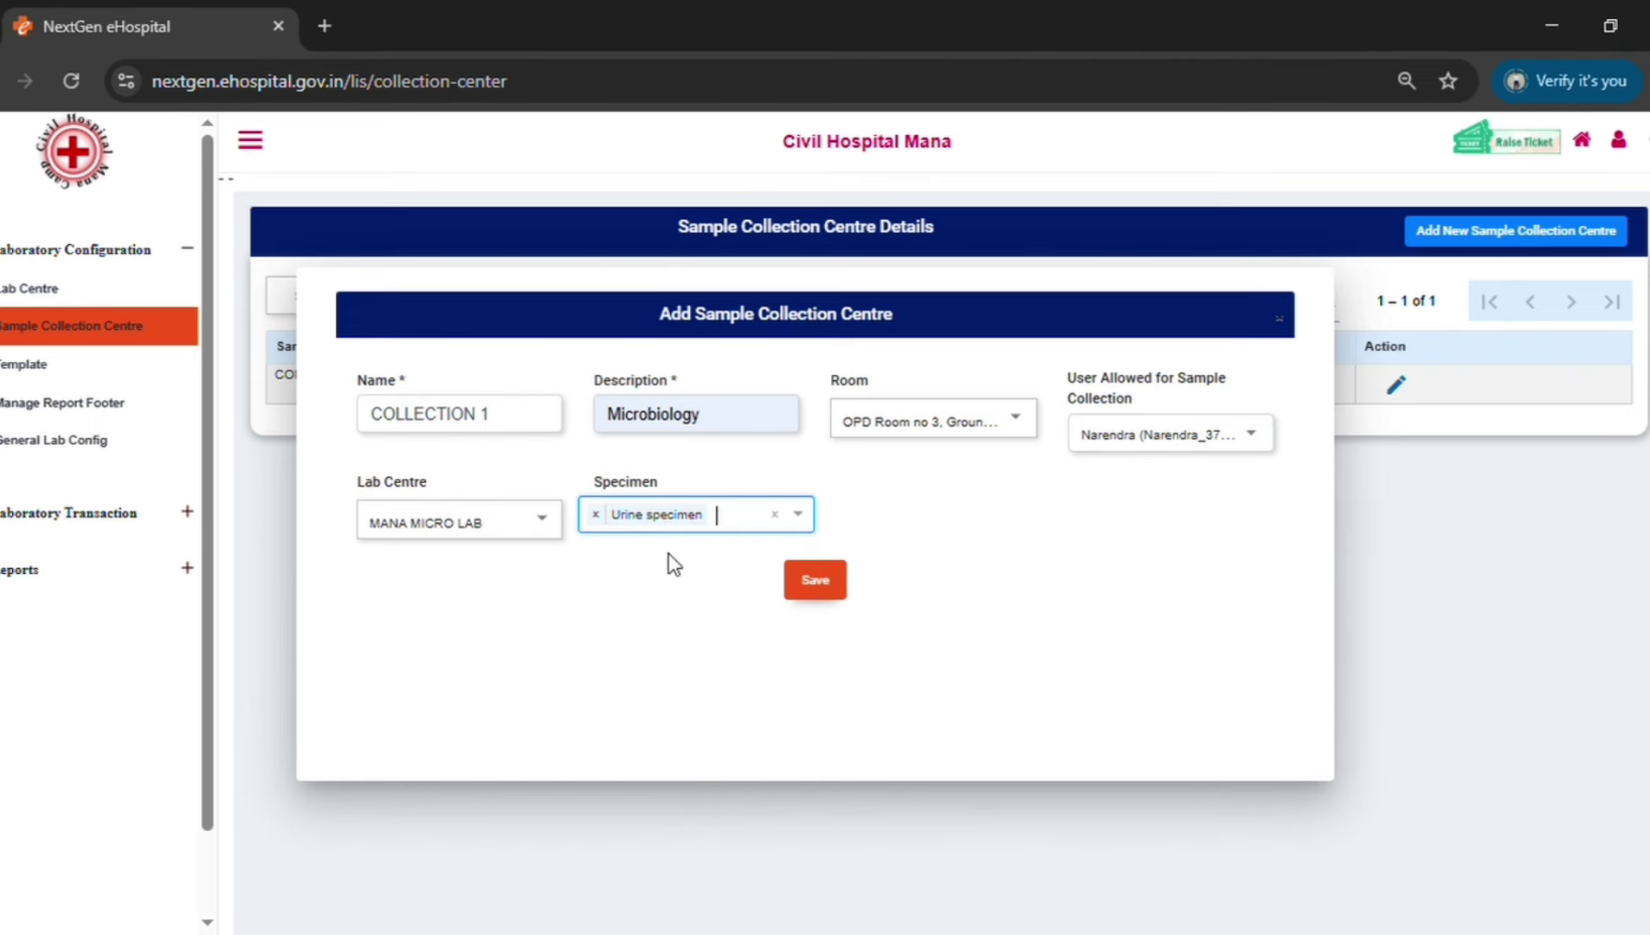
type("v")
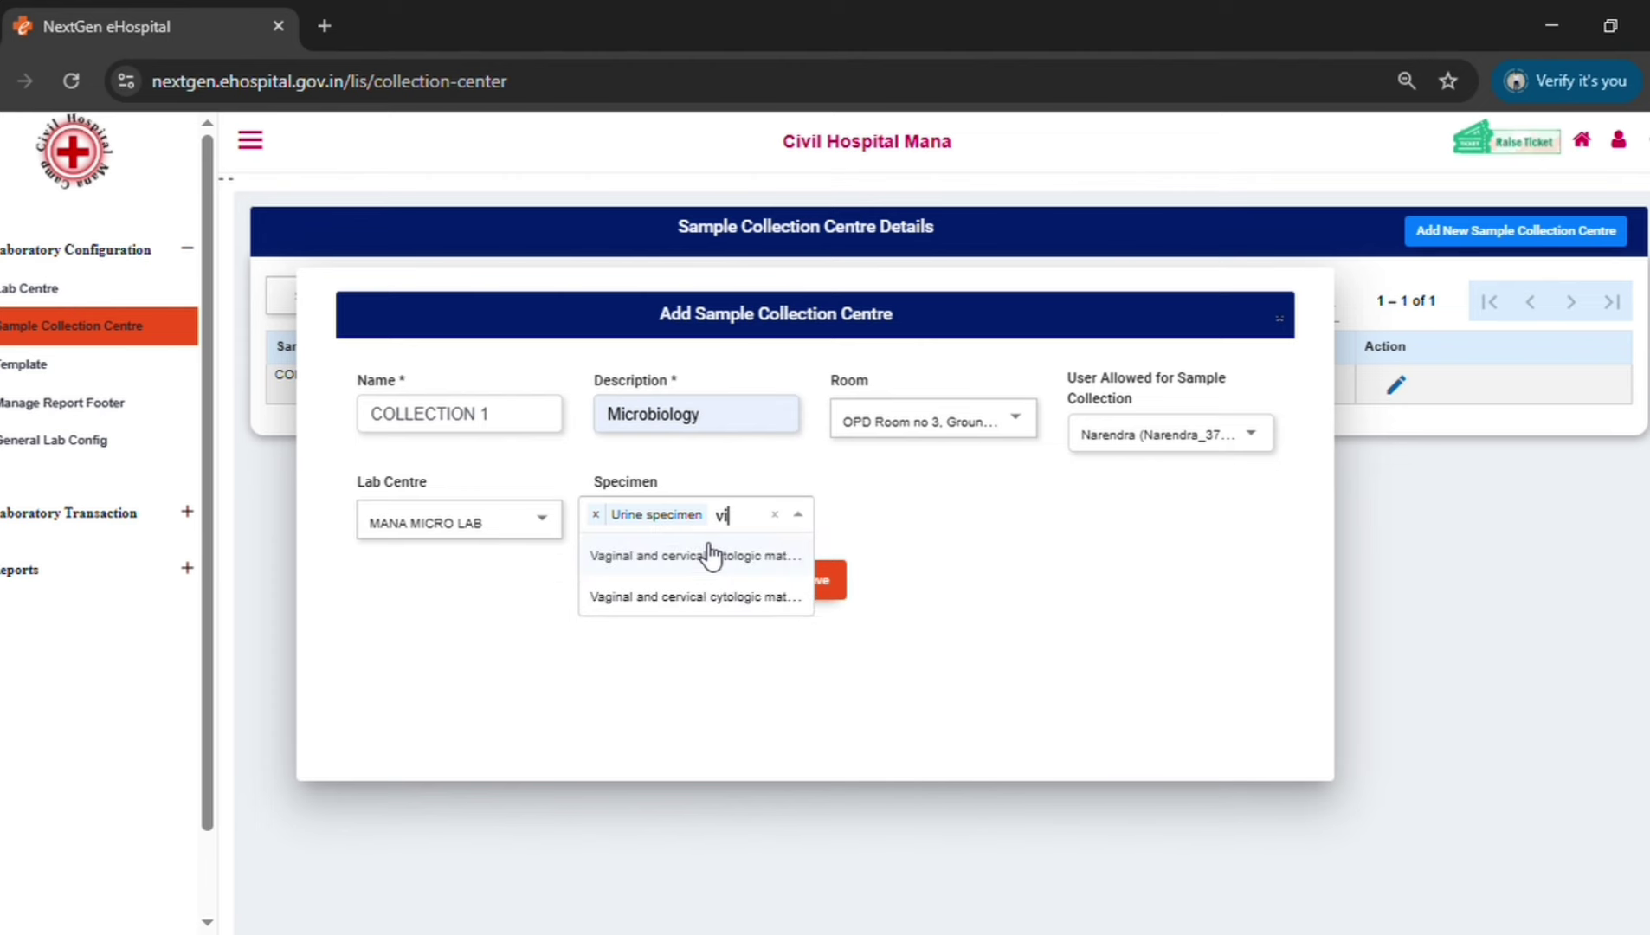
type("ag")
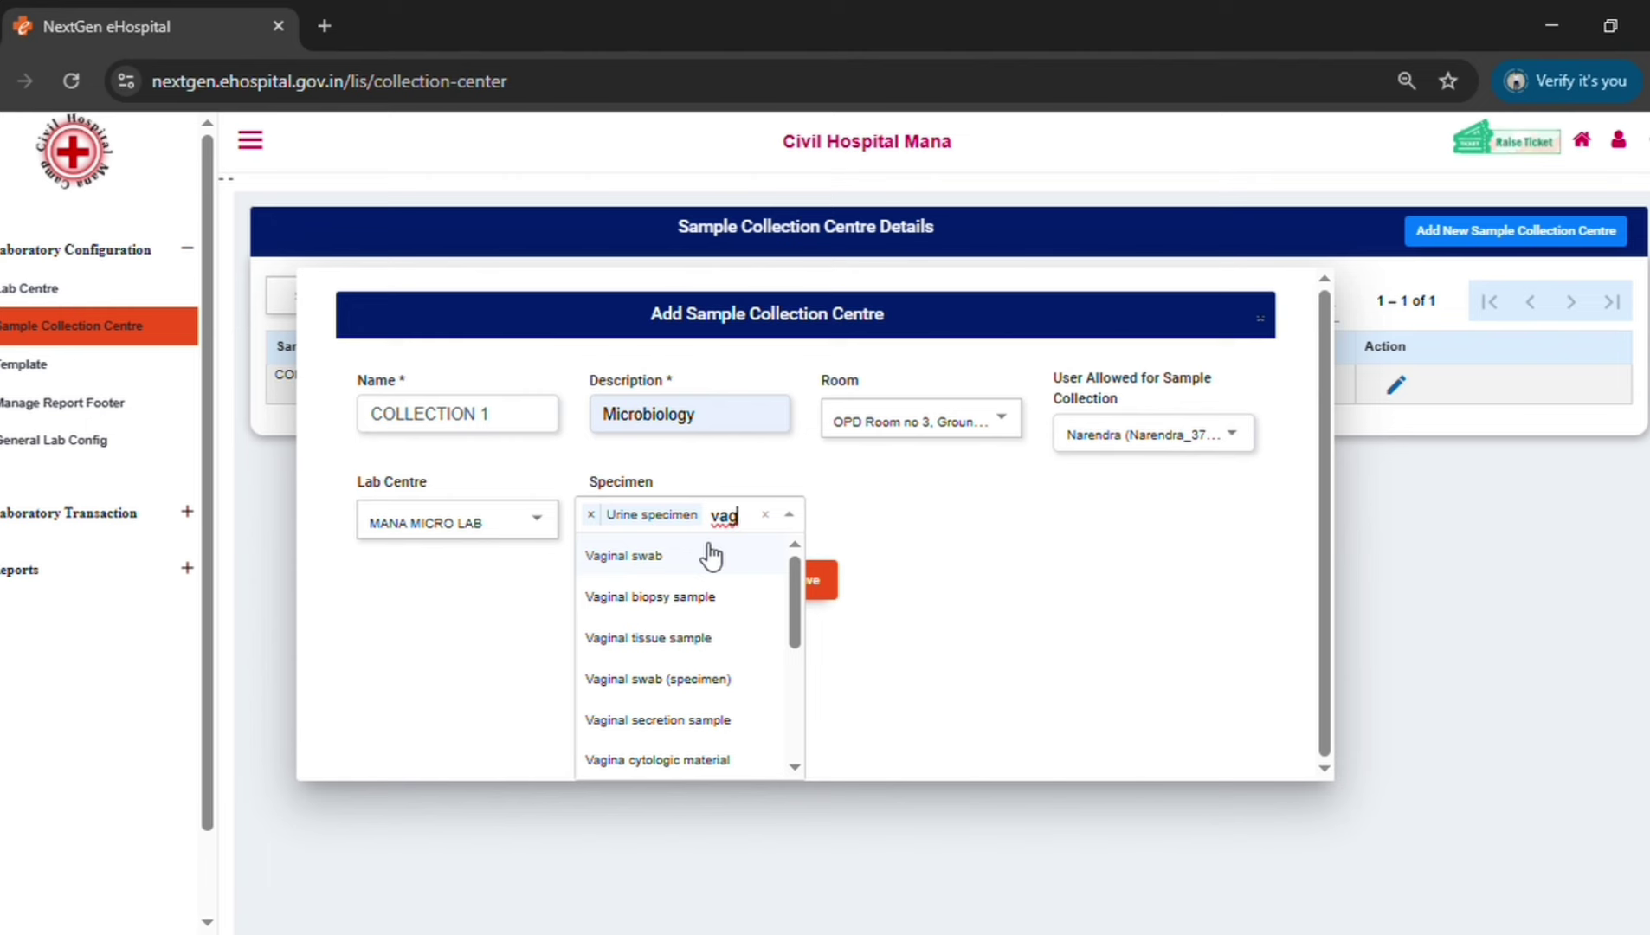
left_click(620, 559)
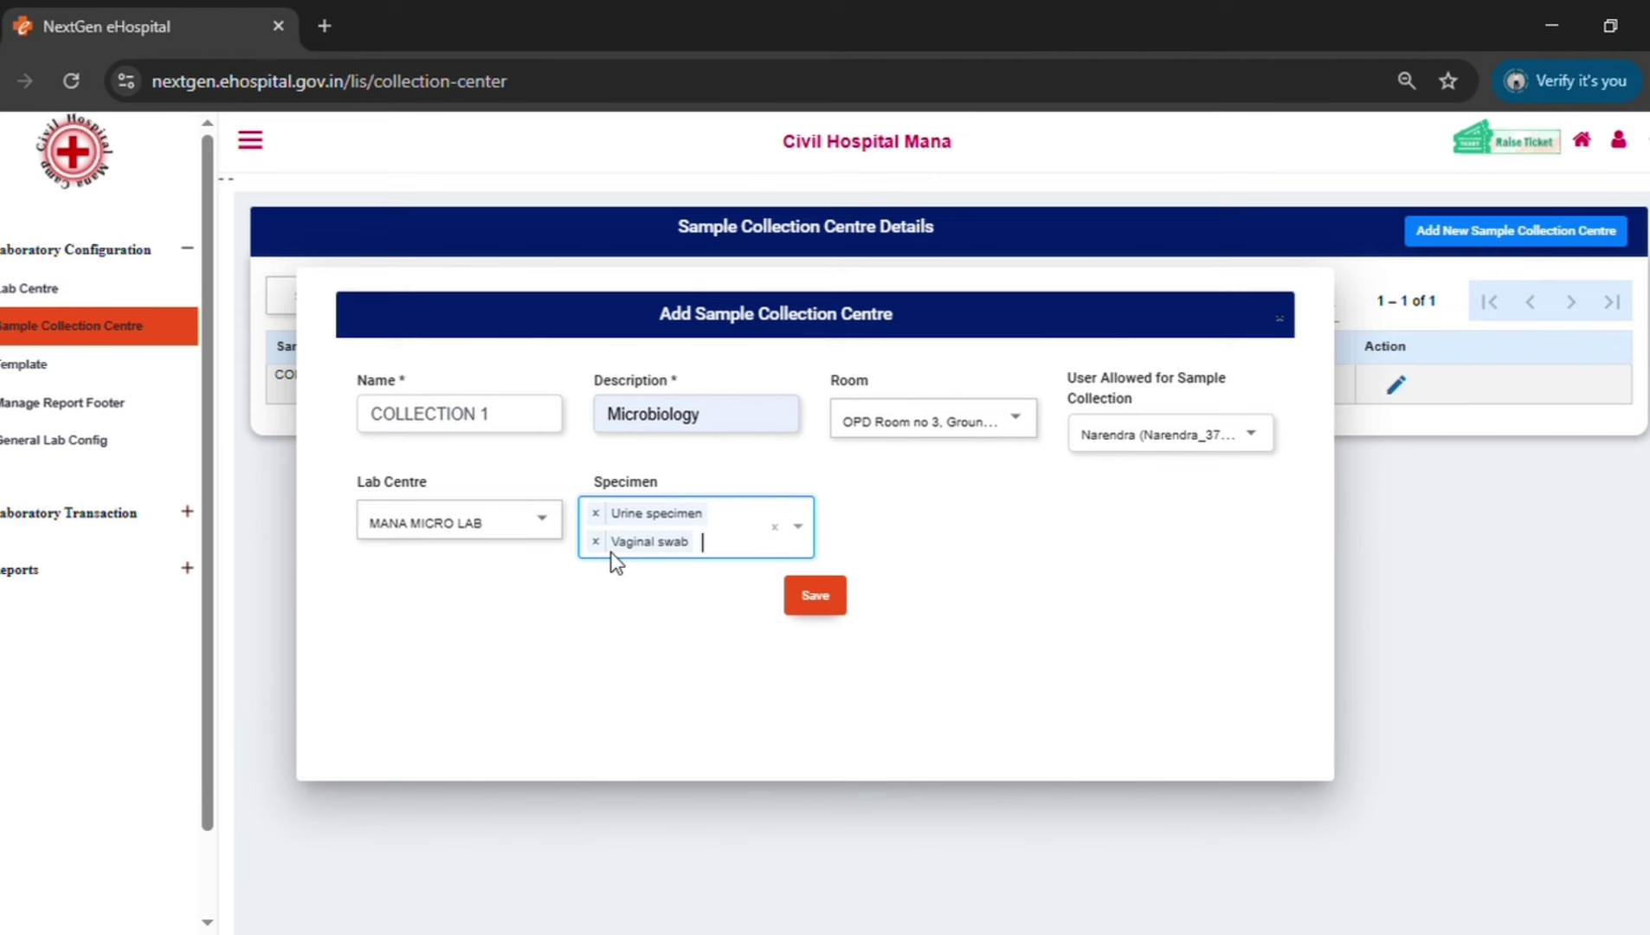
Add Blood specimen and Blood sample to the COLLECTION 1 centre's specimens.
type("b")
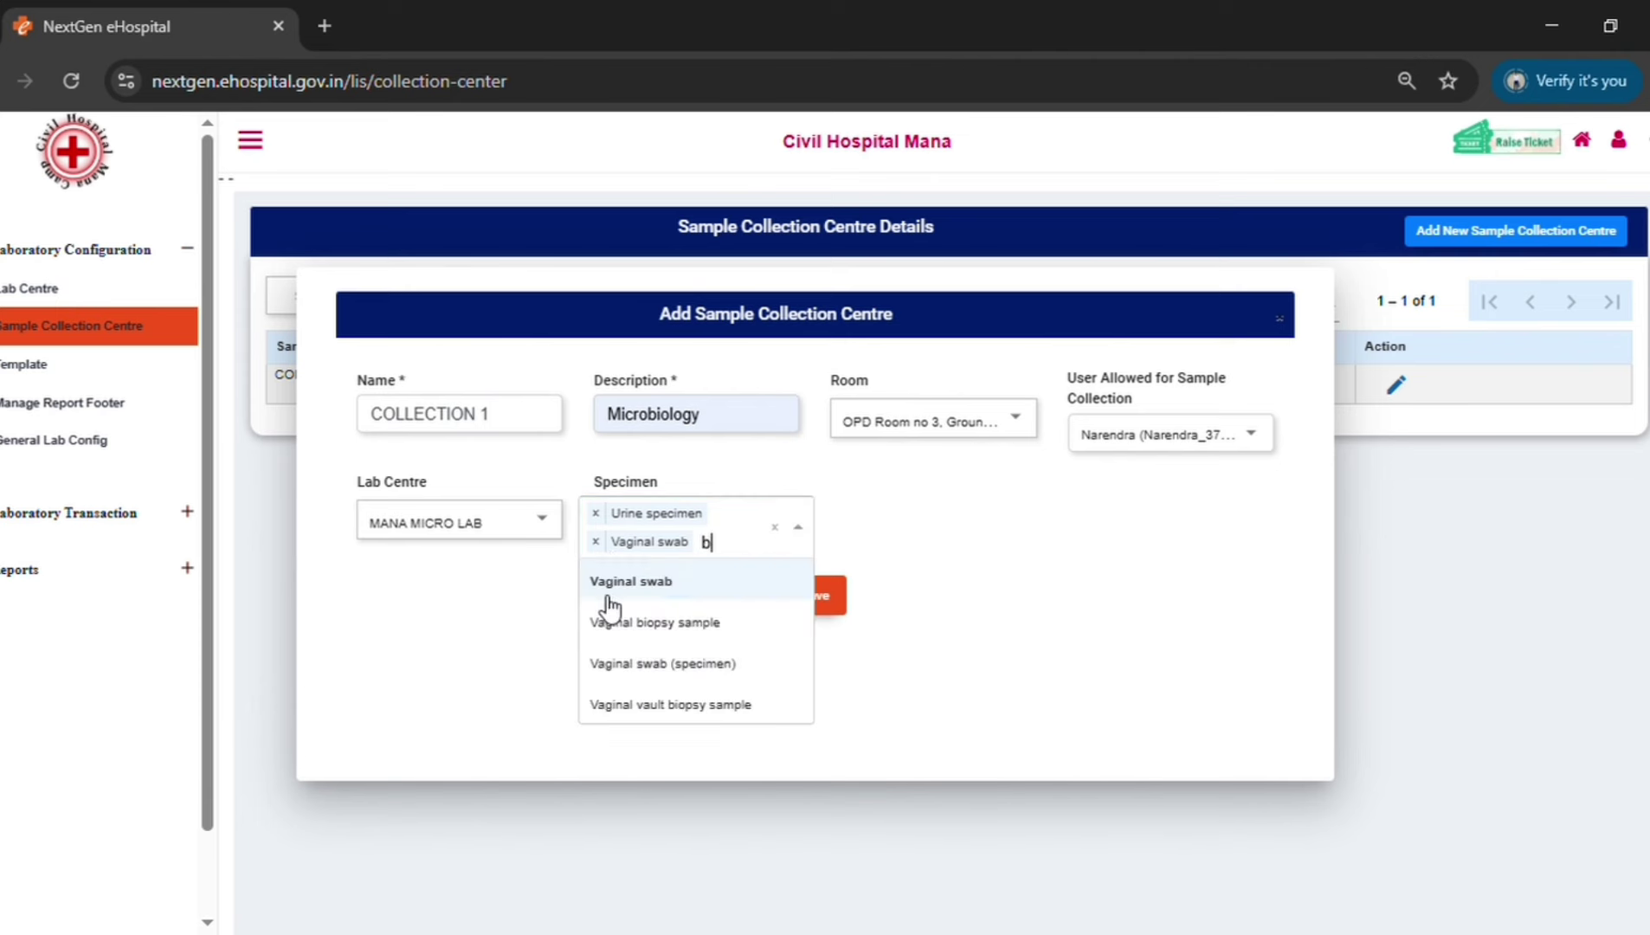
type("lo")
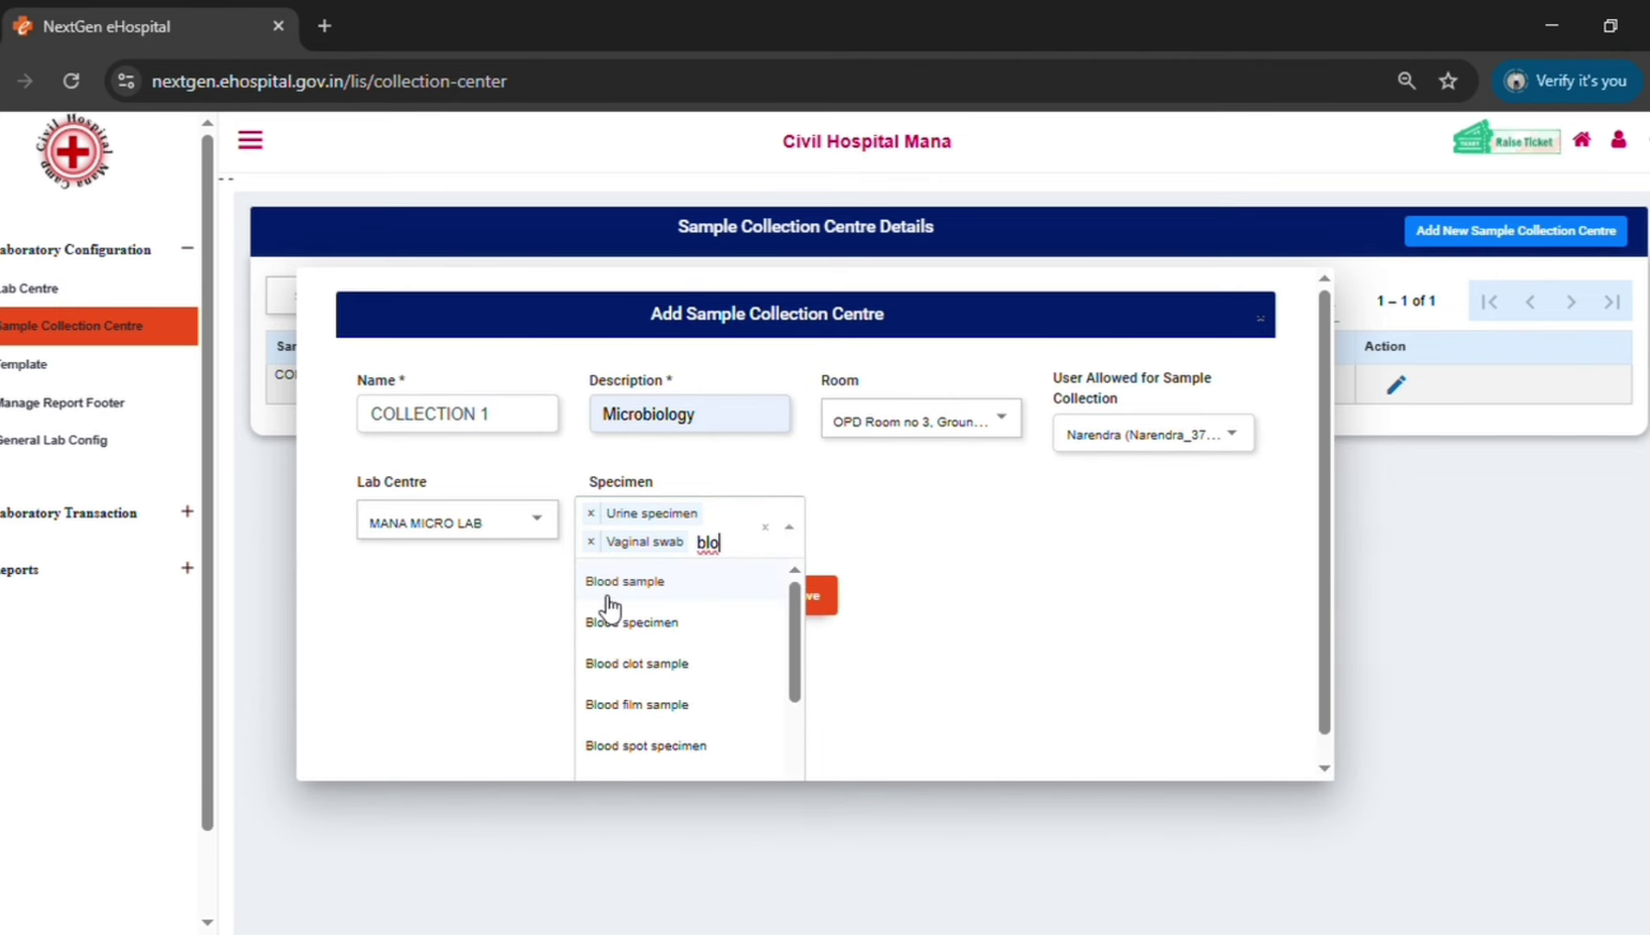
left_click(630, 623)
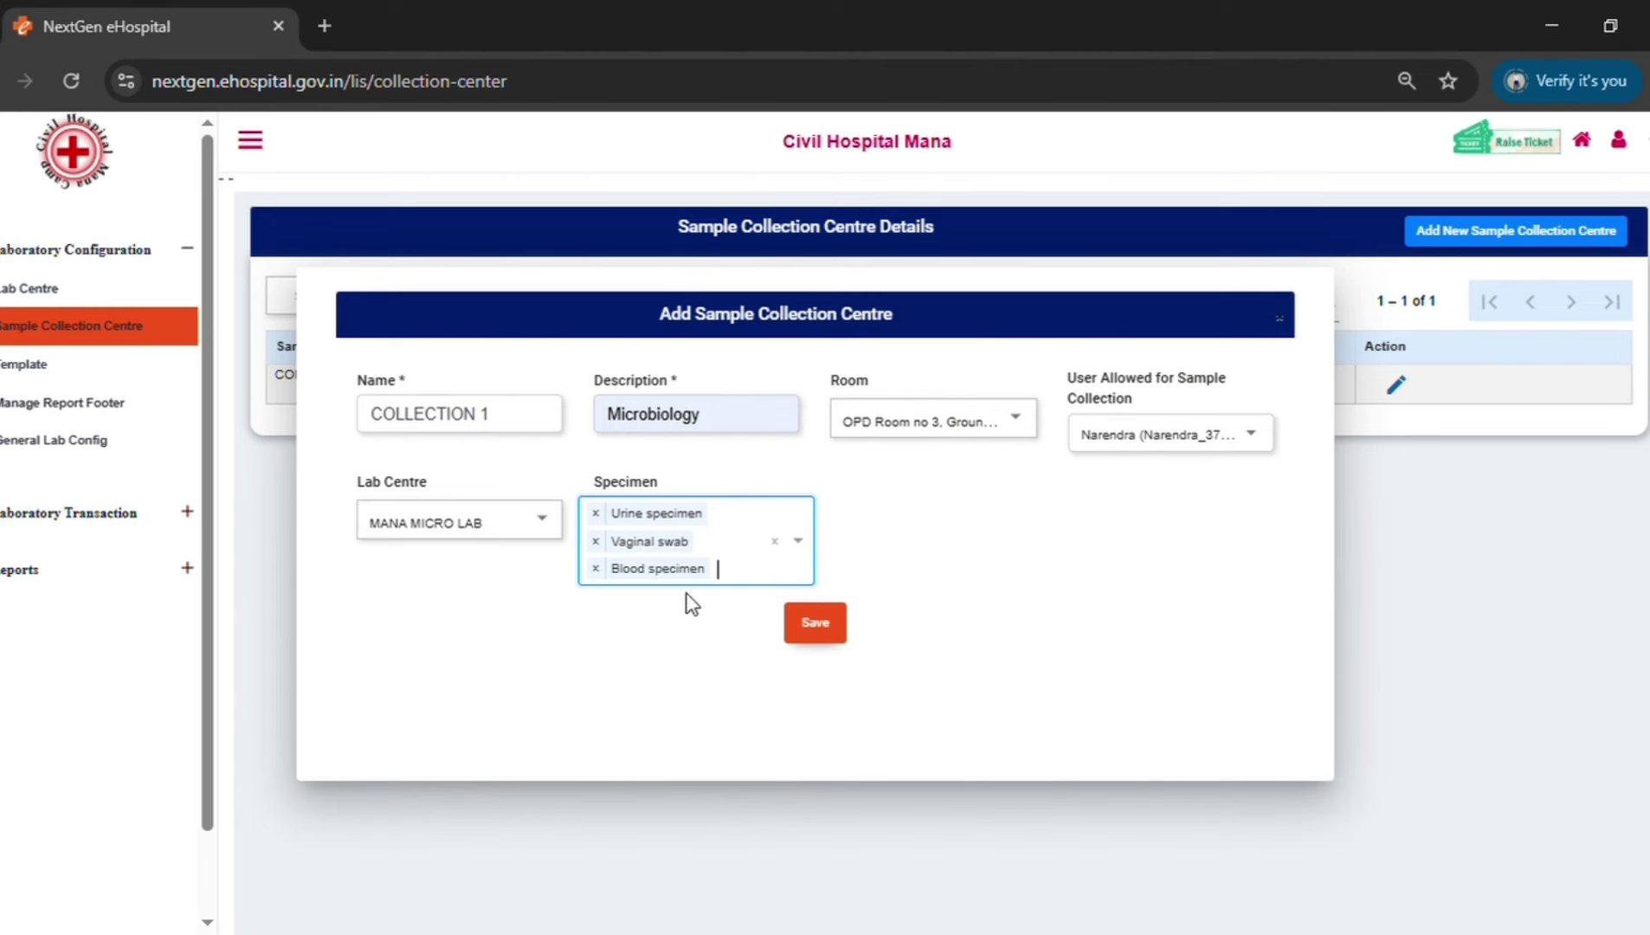
type("bloo")
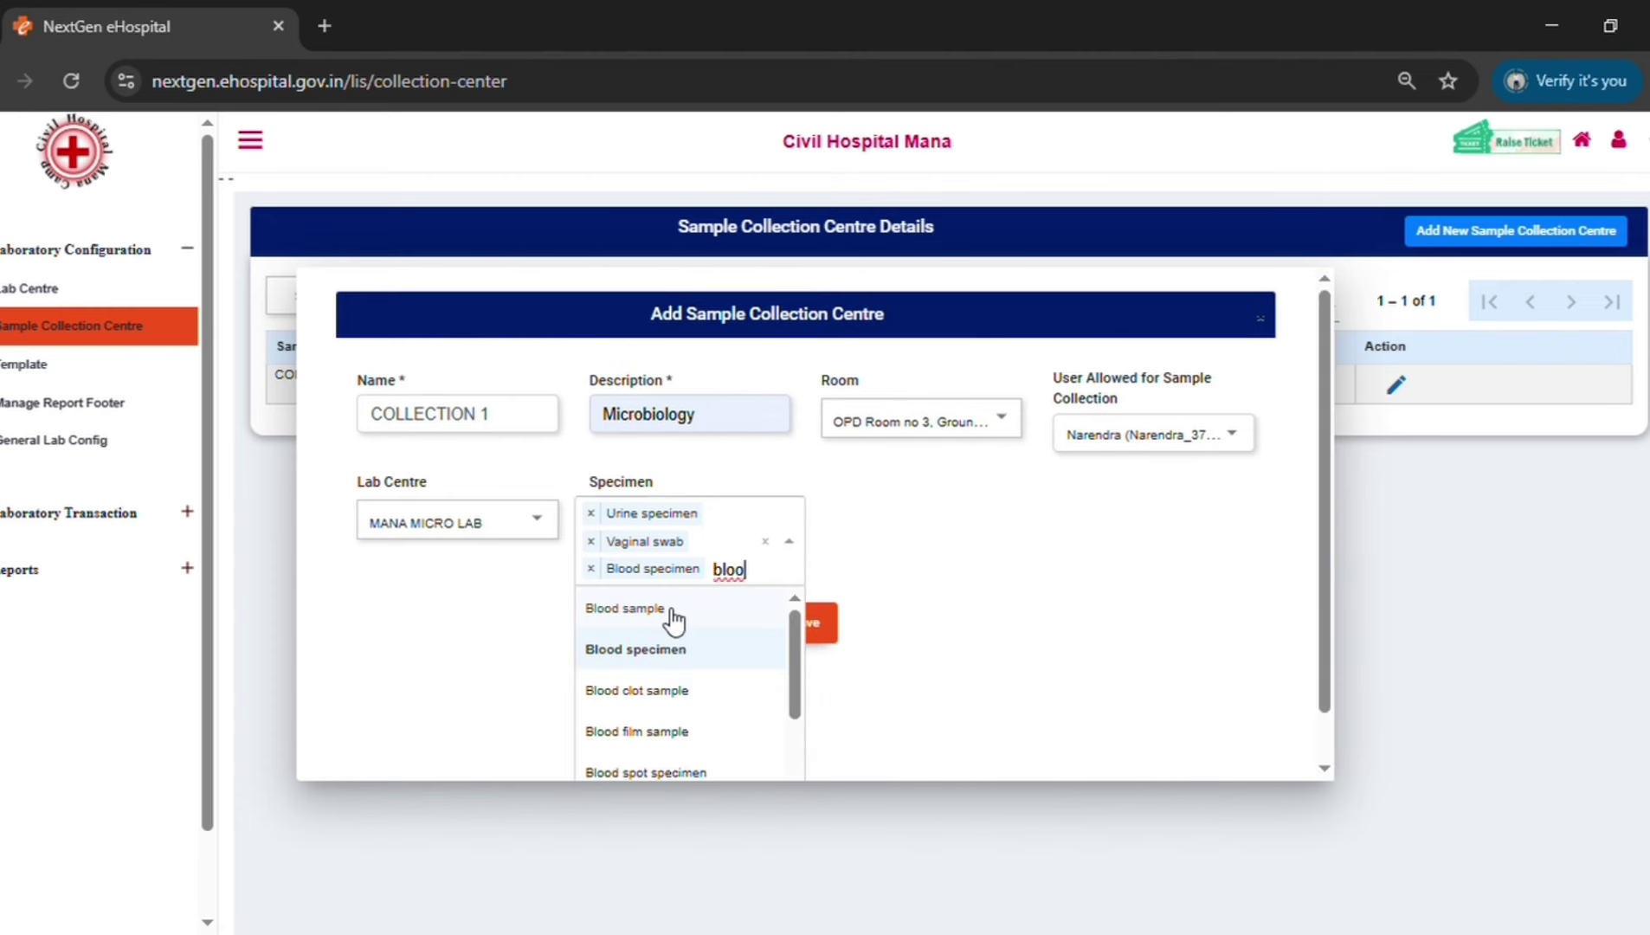
left_click(672, 610)
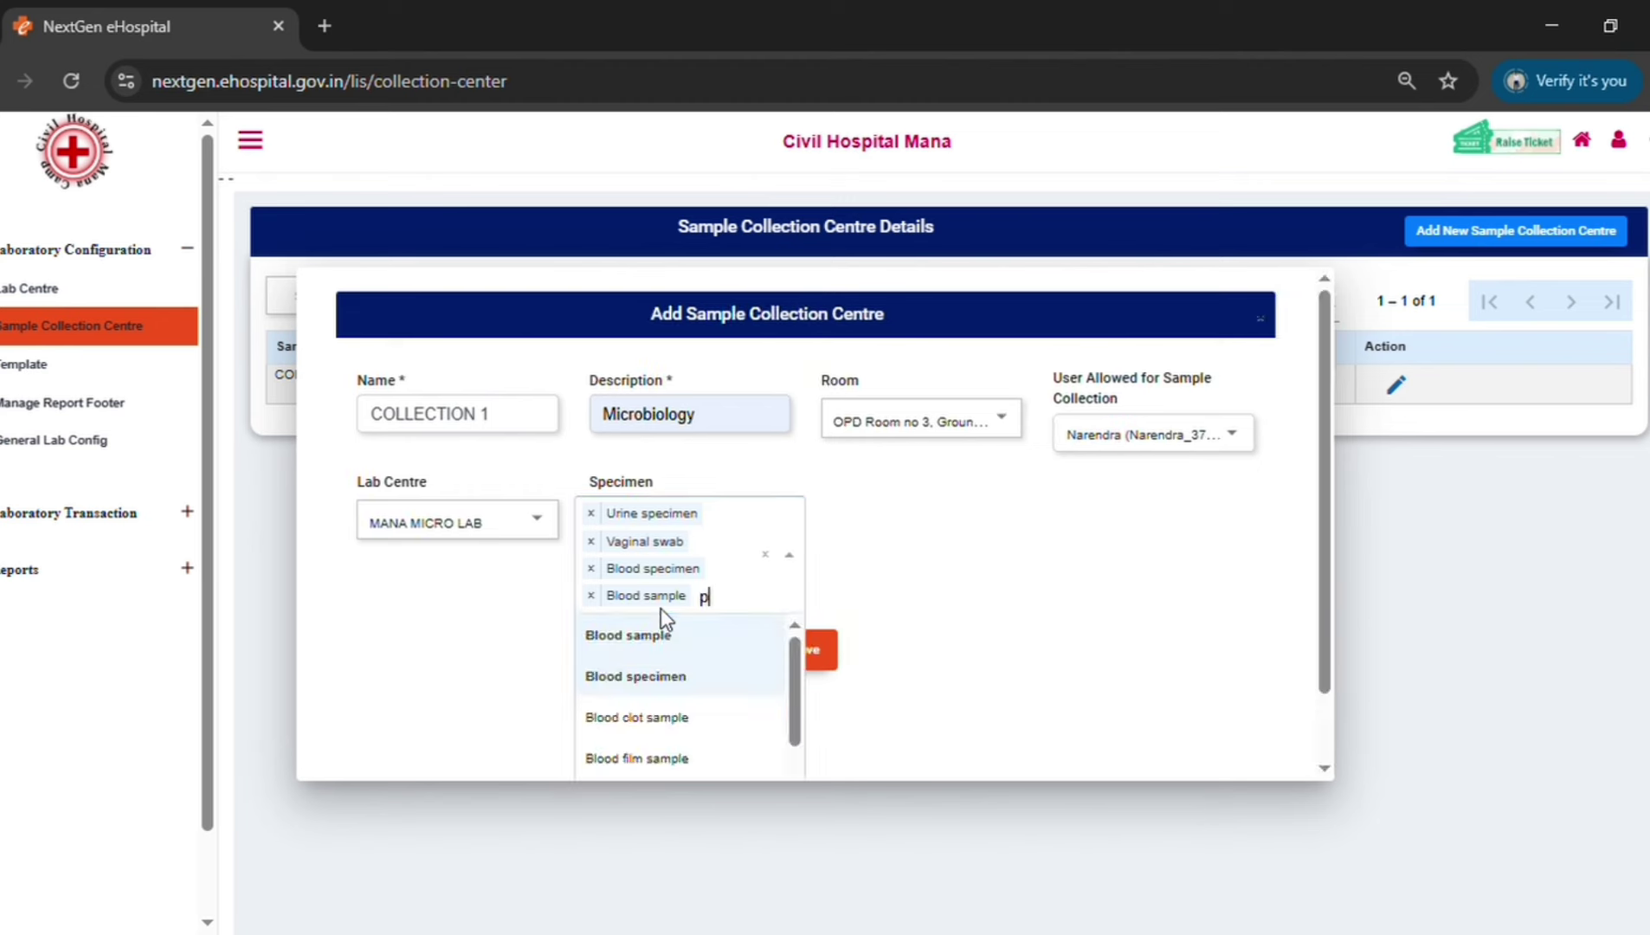
Add Pus sample to the specimens and save the COLLECTION 1 sample collection centre.
type("pus")
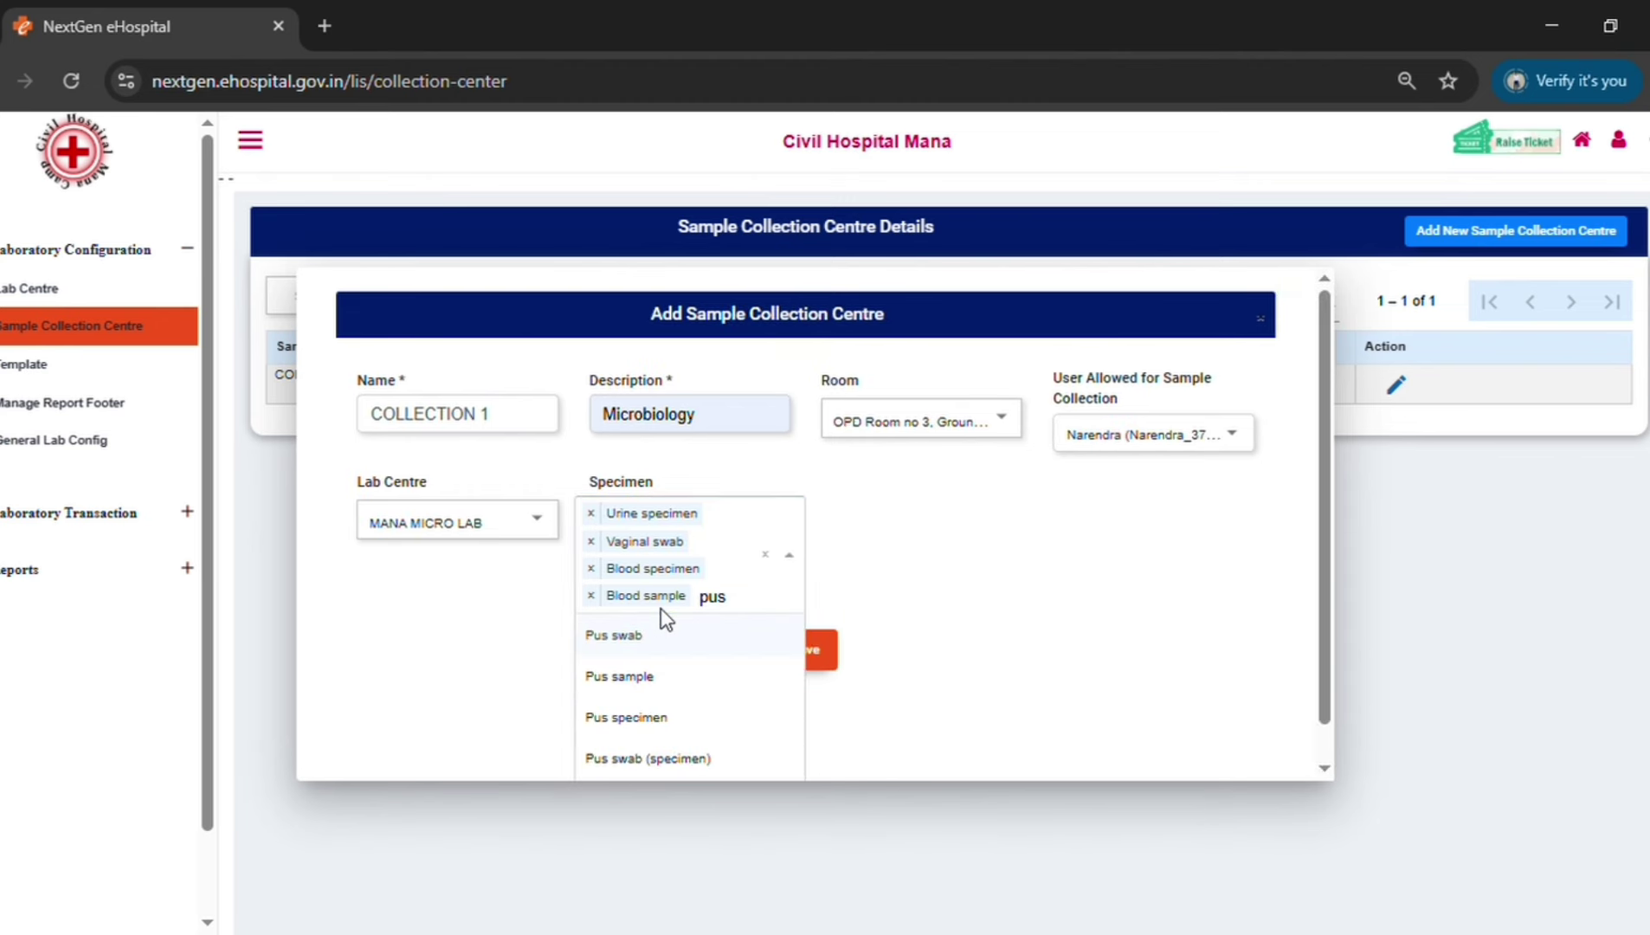
left_click(620, 676)
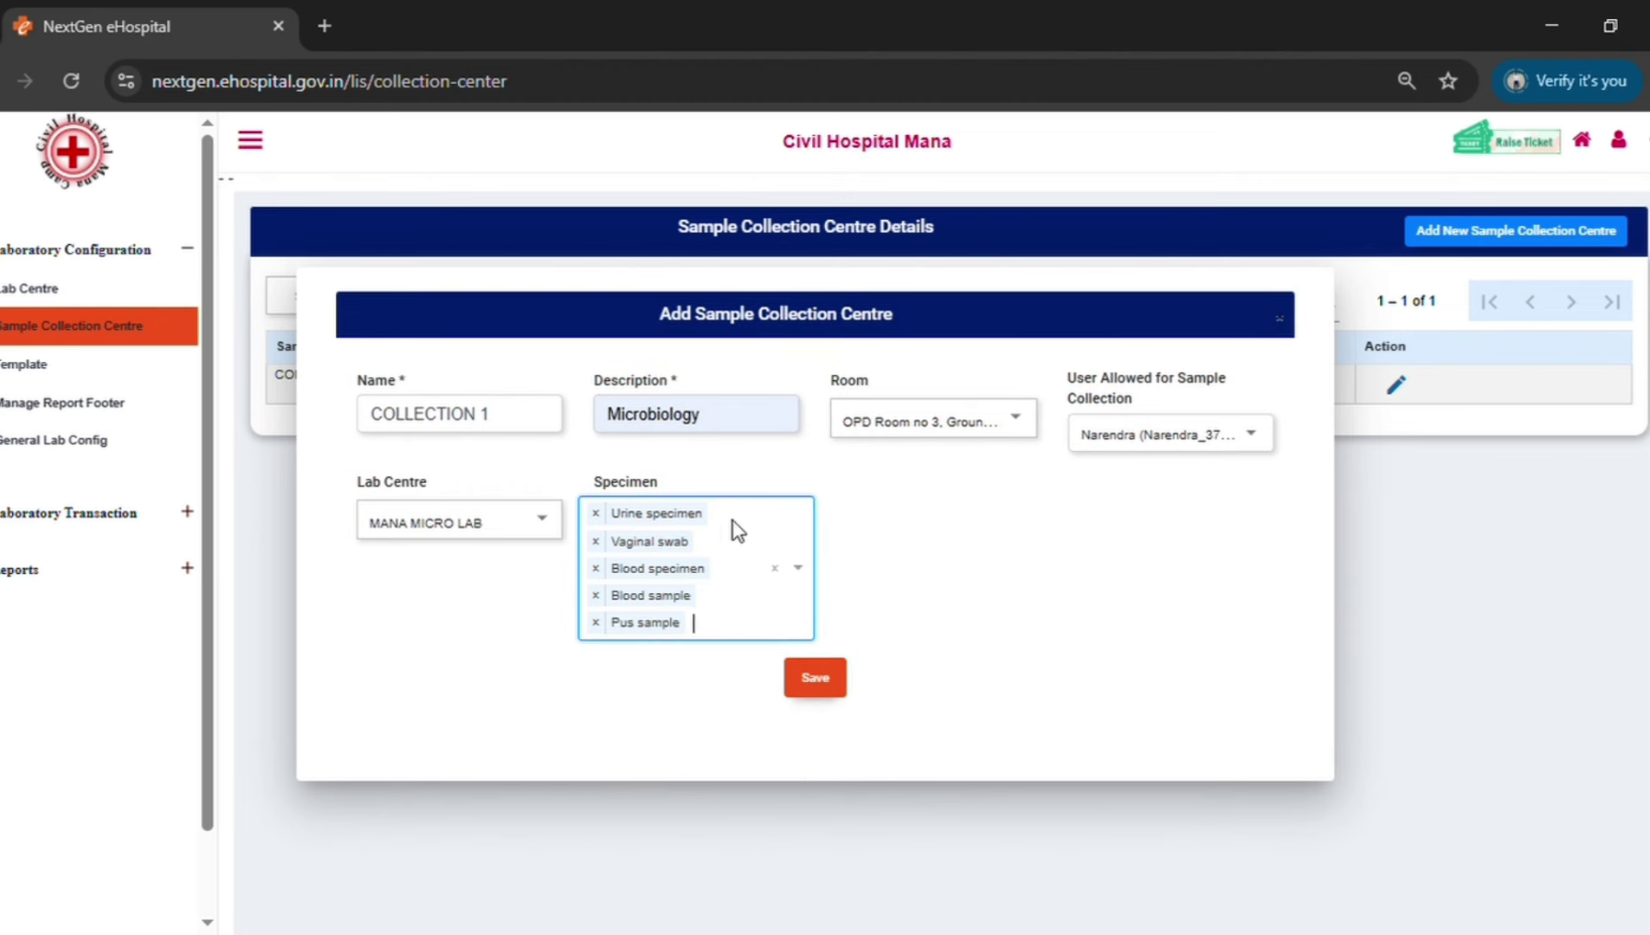
left_click(831, 691)
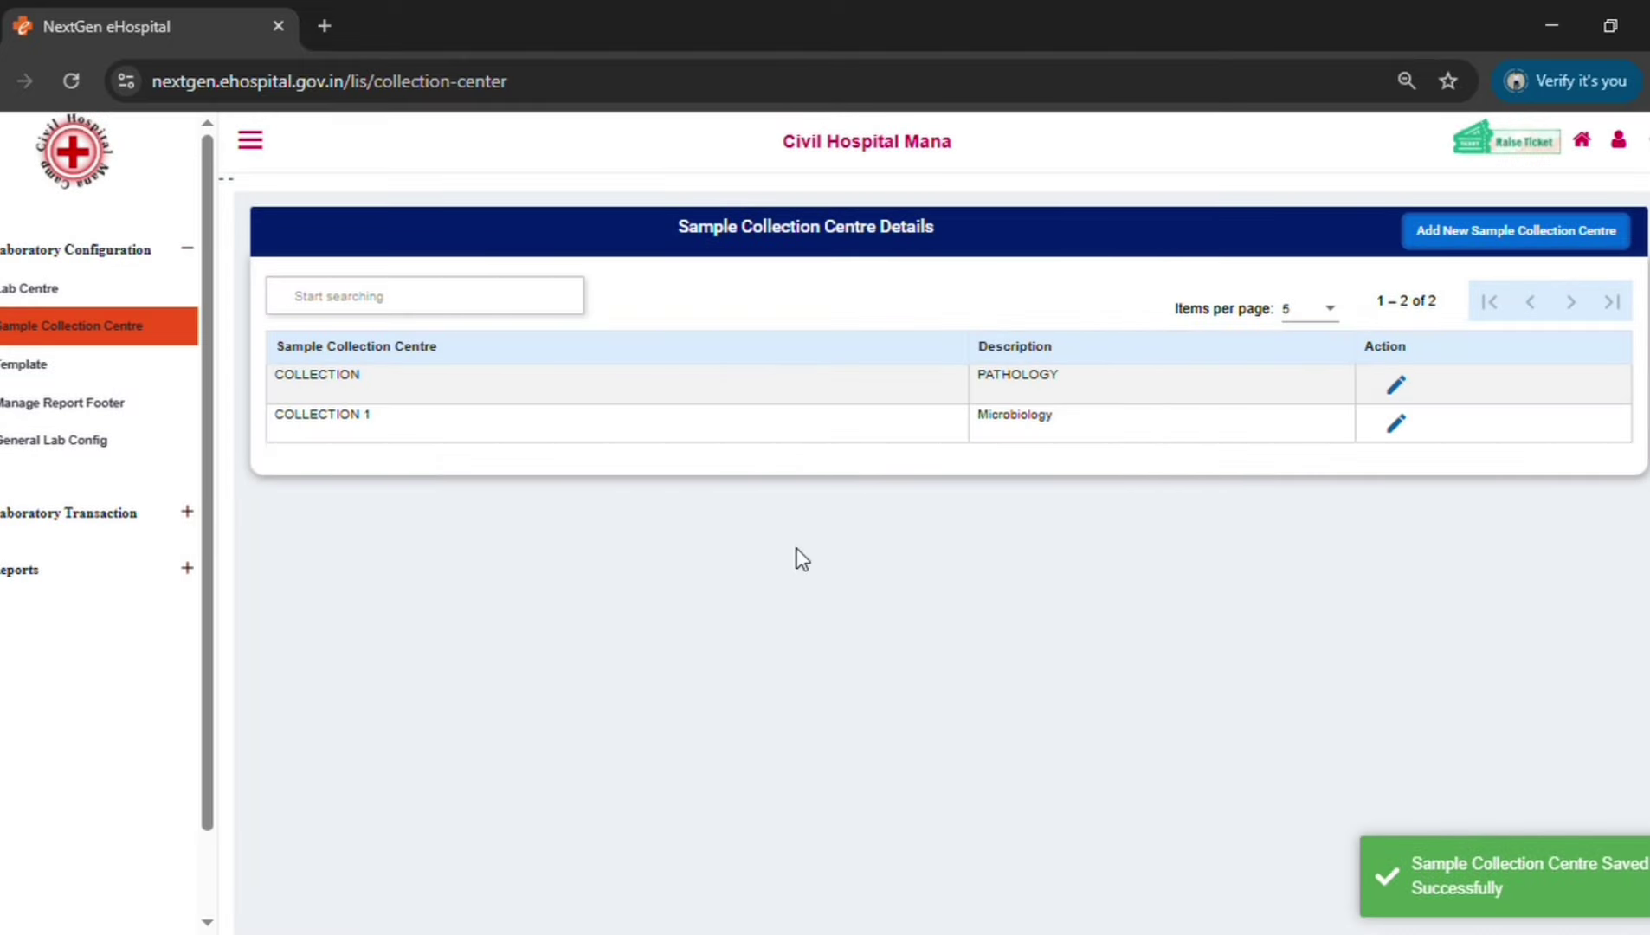
Search the lab report templates for MANA LAB, service category Haematology and investigation Blood Group/ ABO/Rh.
left_click(26, 364)
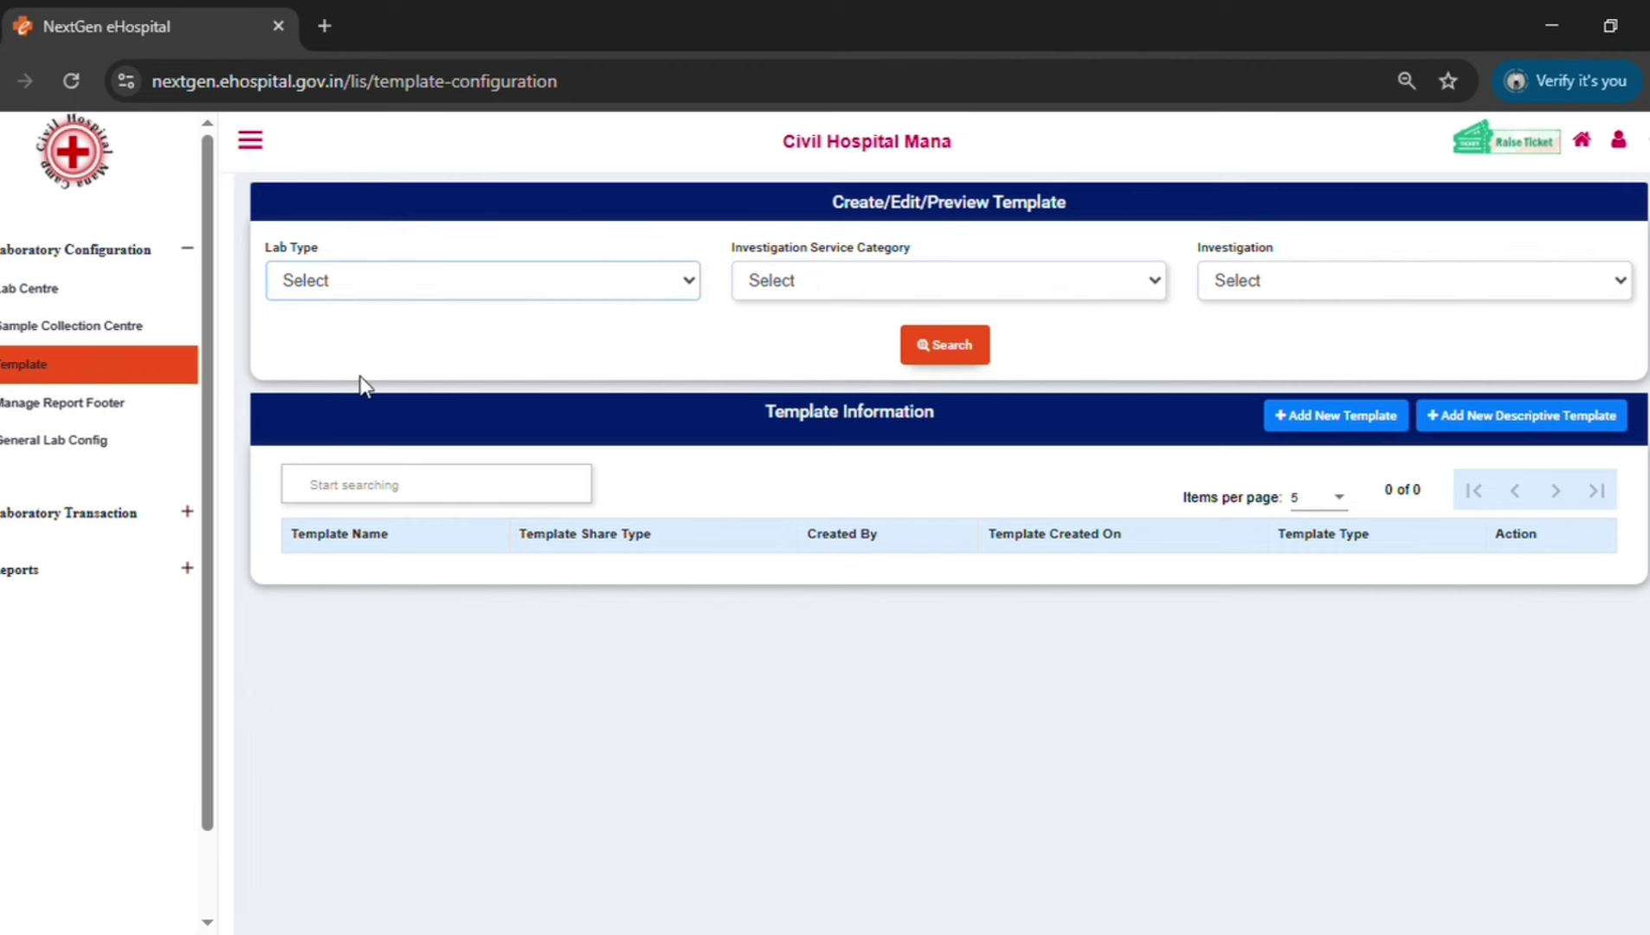
key("Down")
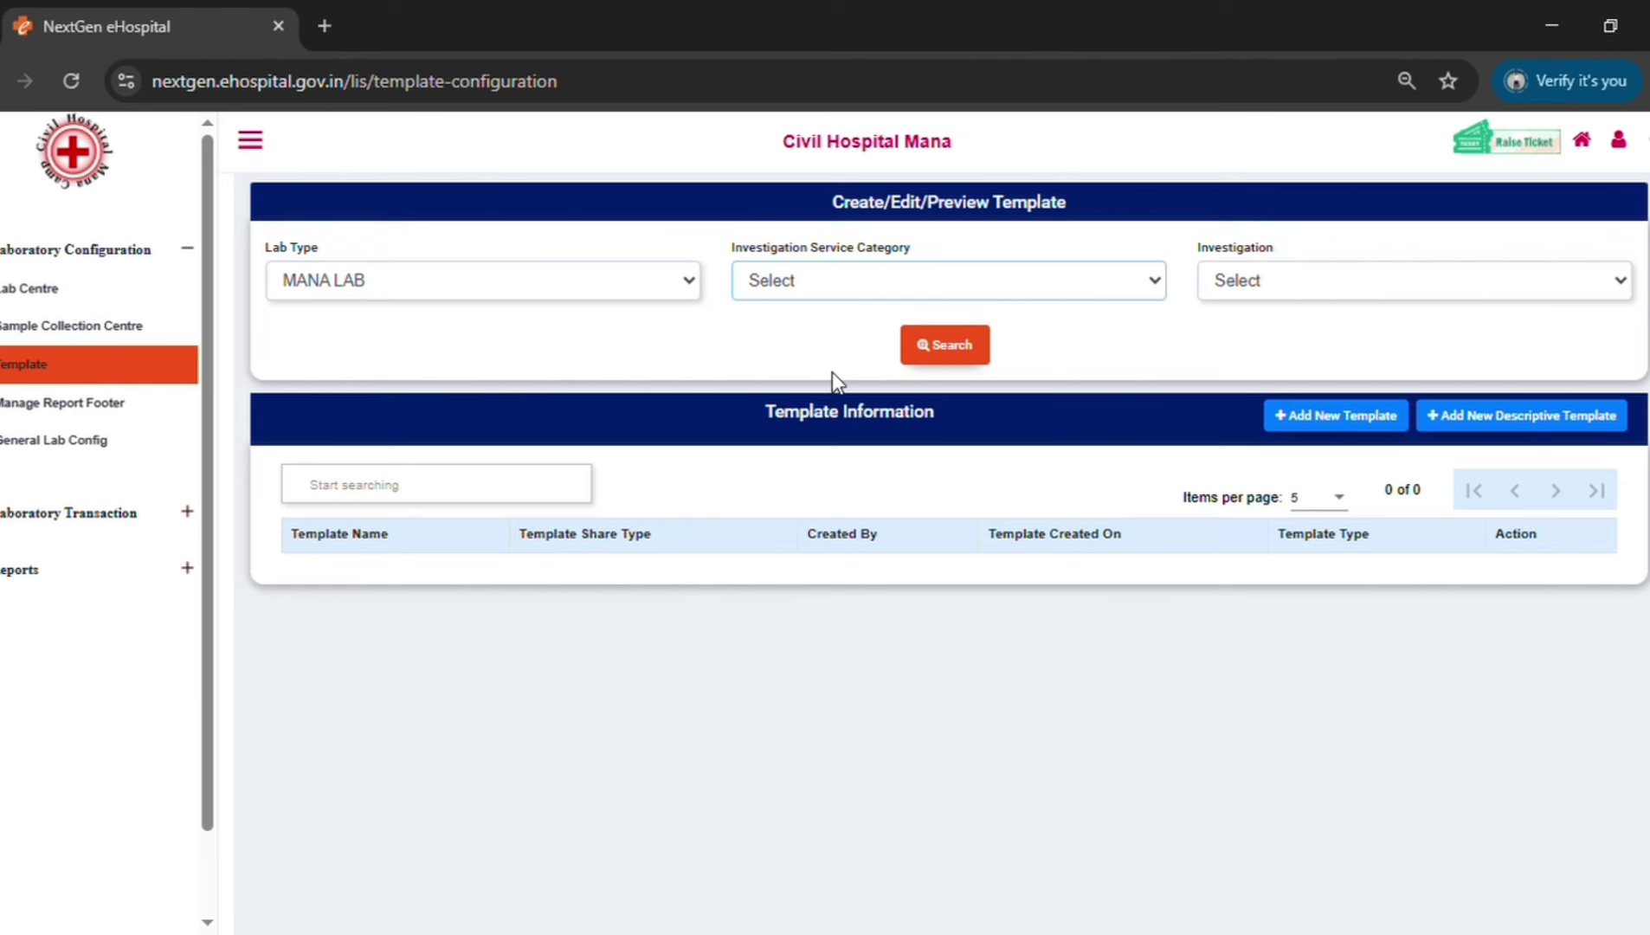
left_click(831, 372)
left_click(1313, 297)
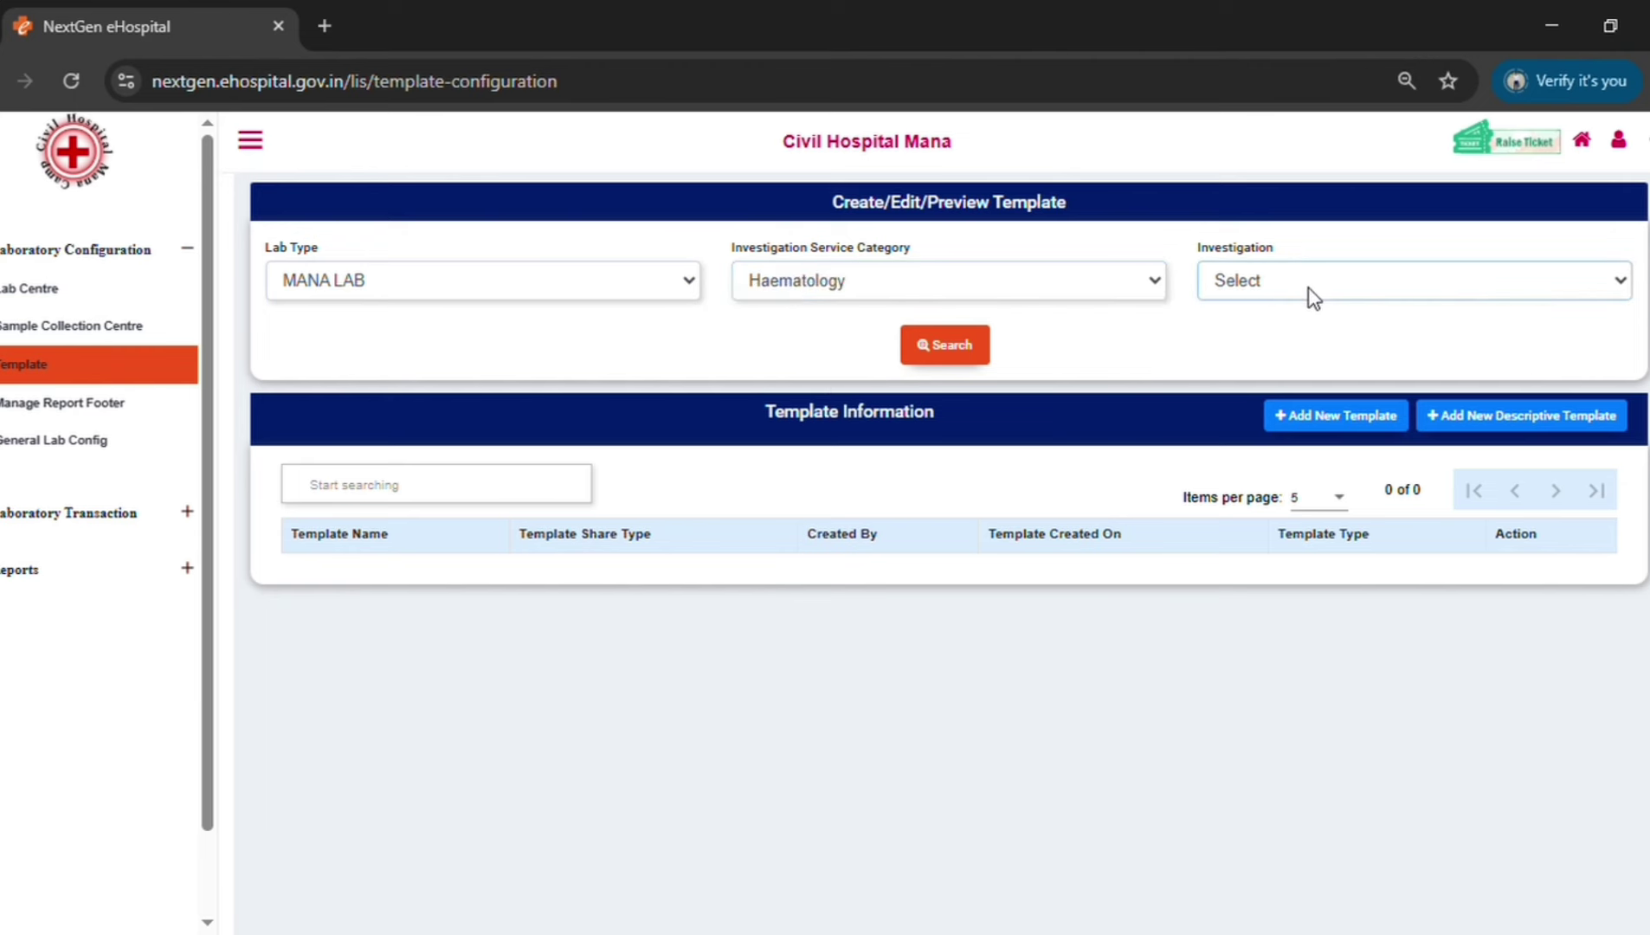
left_click(1311, 359)
left_click(926, 354)
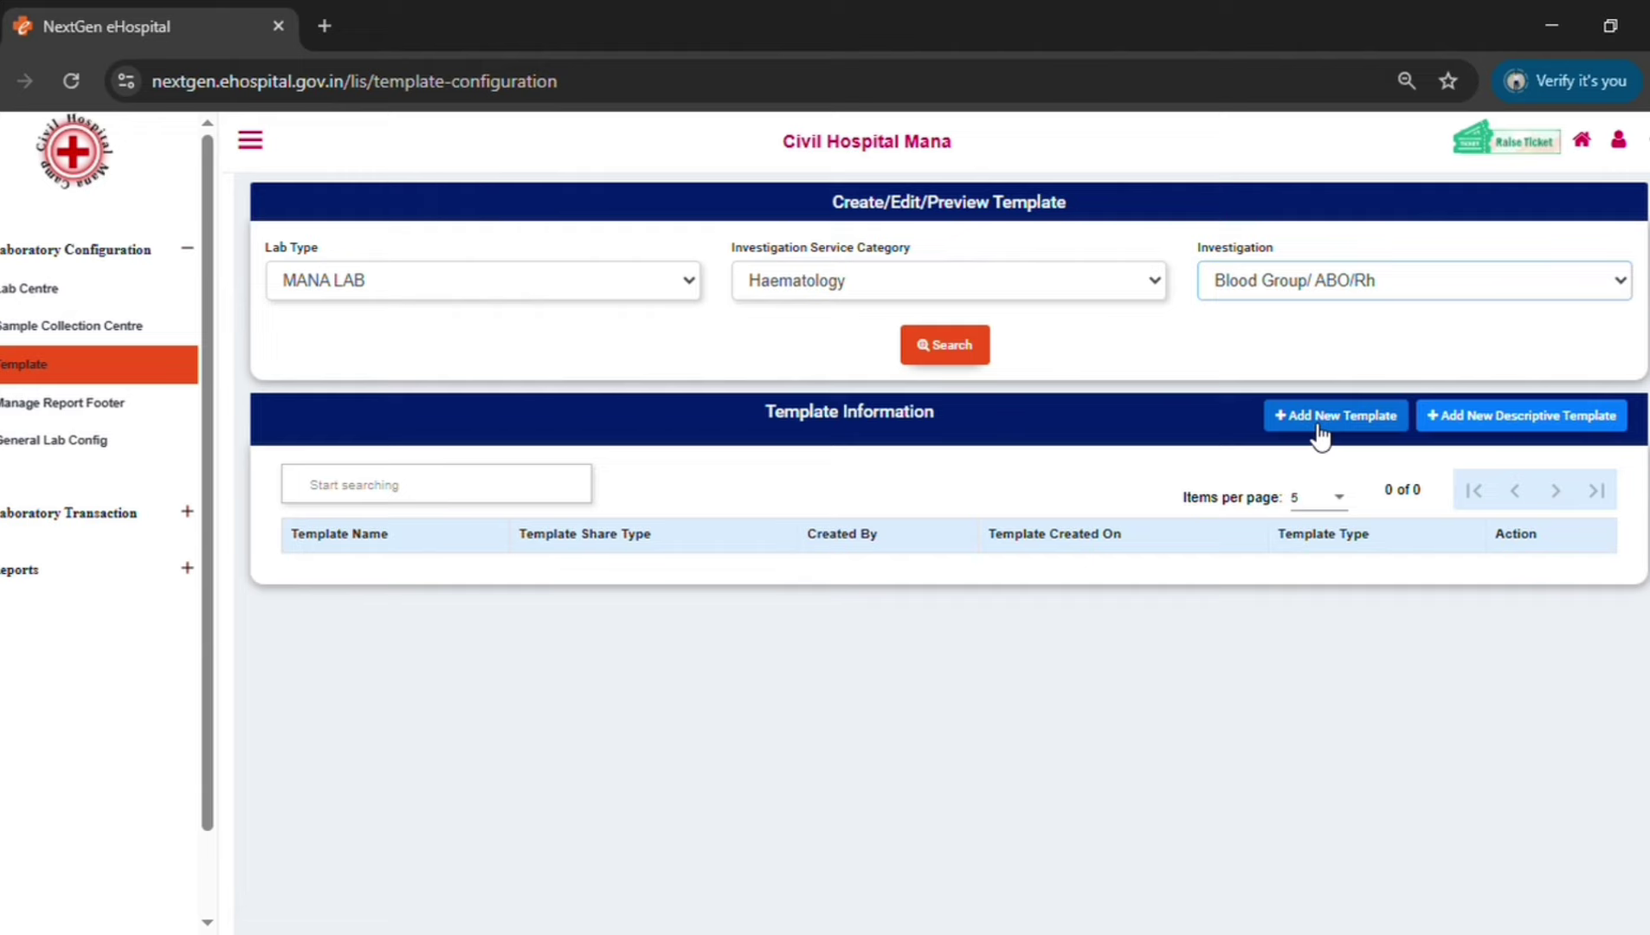
Start a new dynamic template for Haematology, investigation Blood Group/ ABO/Rh, and choose the staff member it is created for.
left_click(1319, 417)
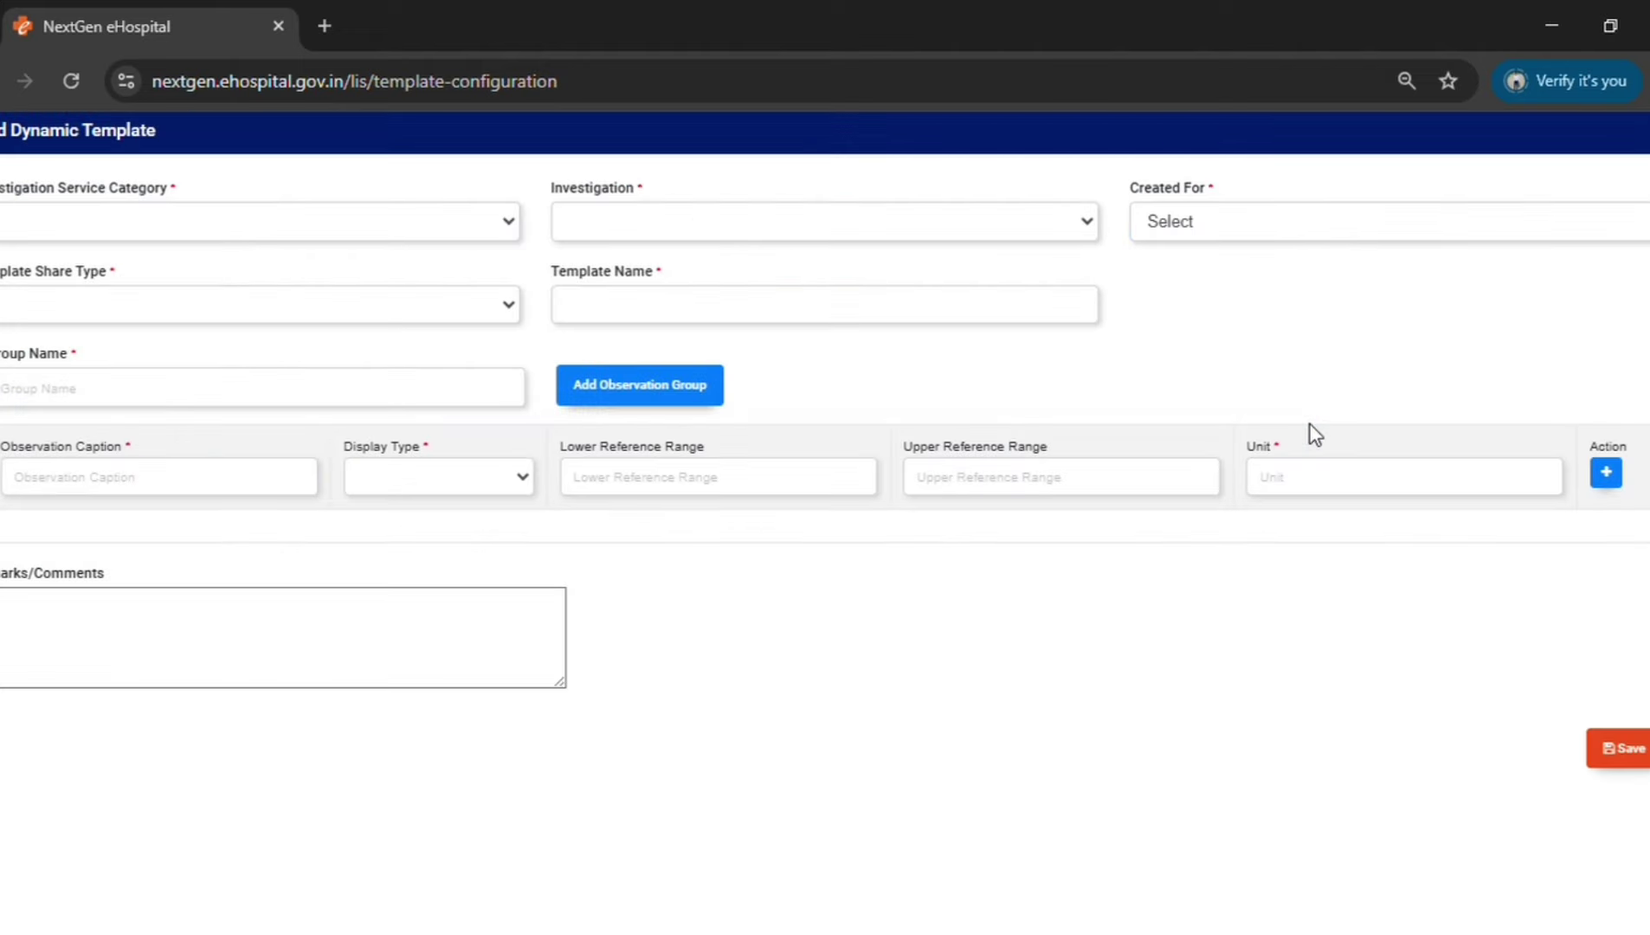
left_click(33, 337)
left_click(676, 222)
left_click(677, 270)
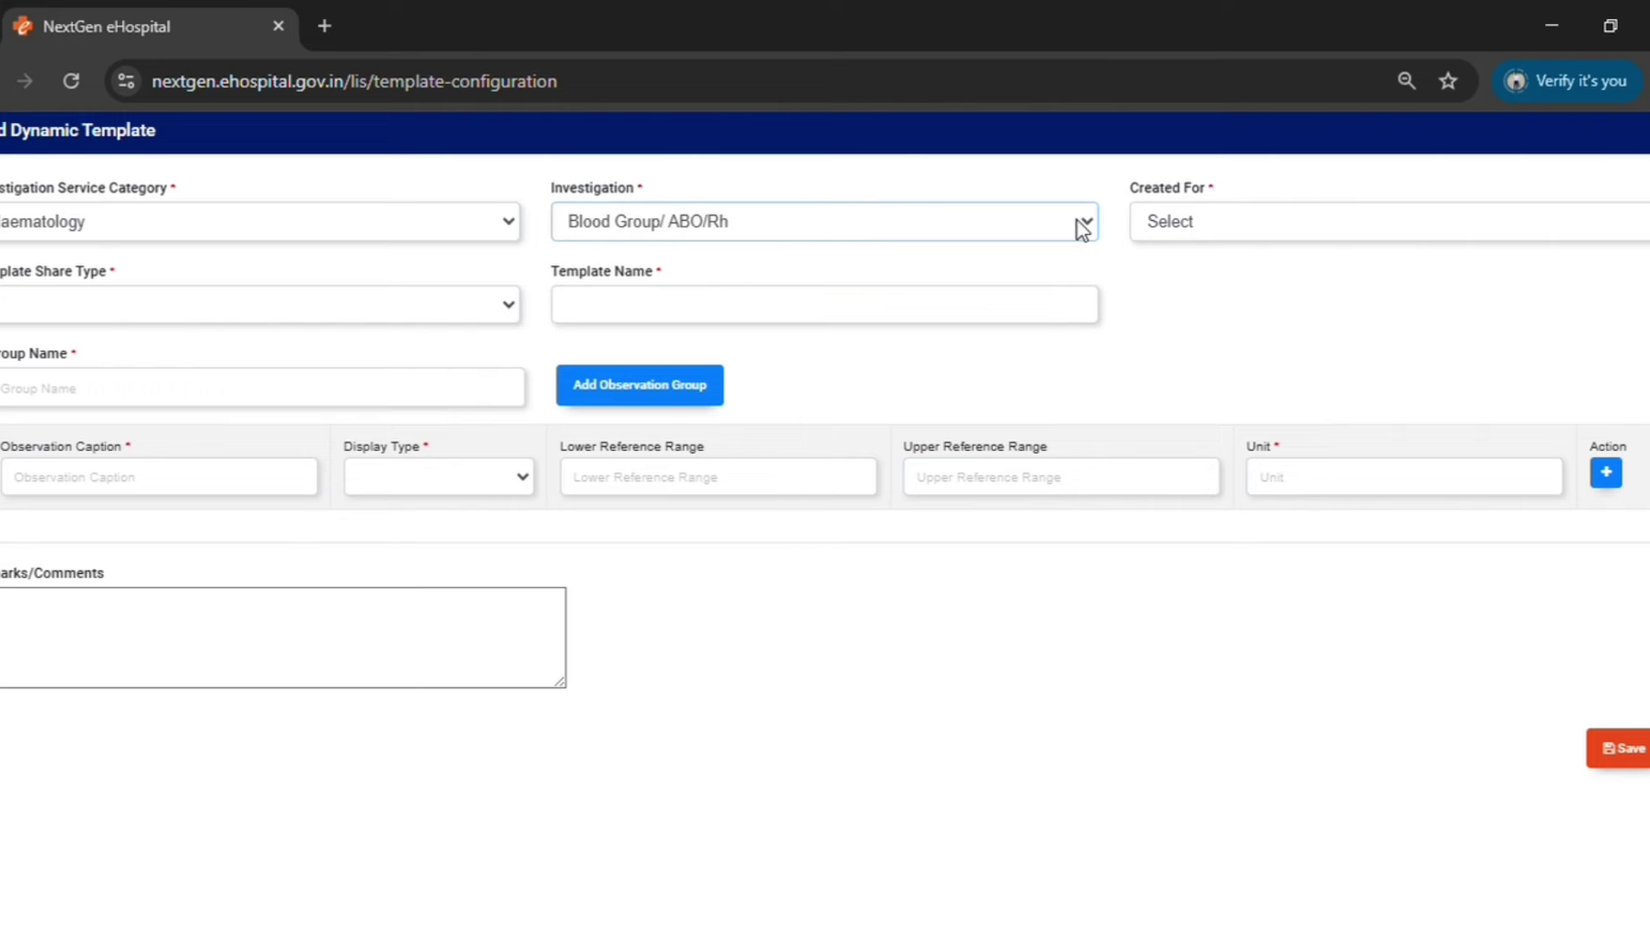
left_click(1260, 206)
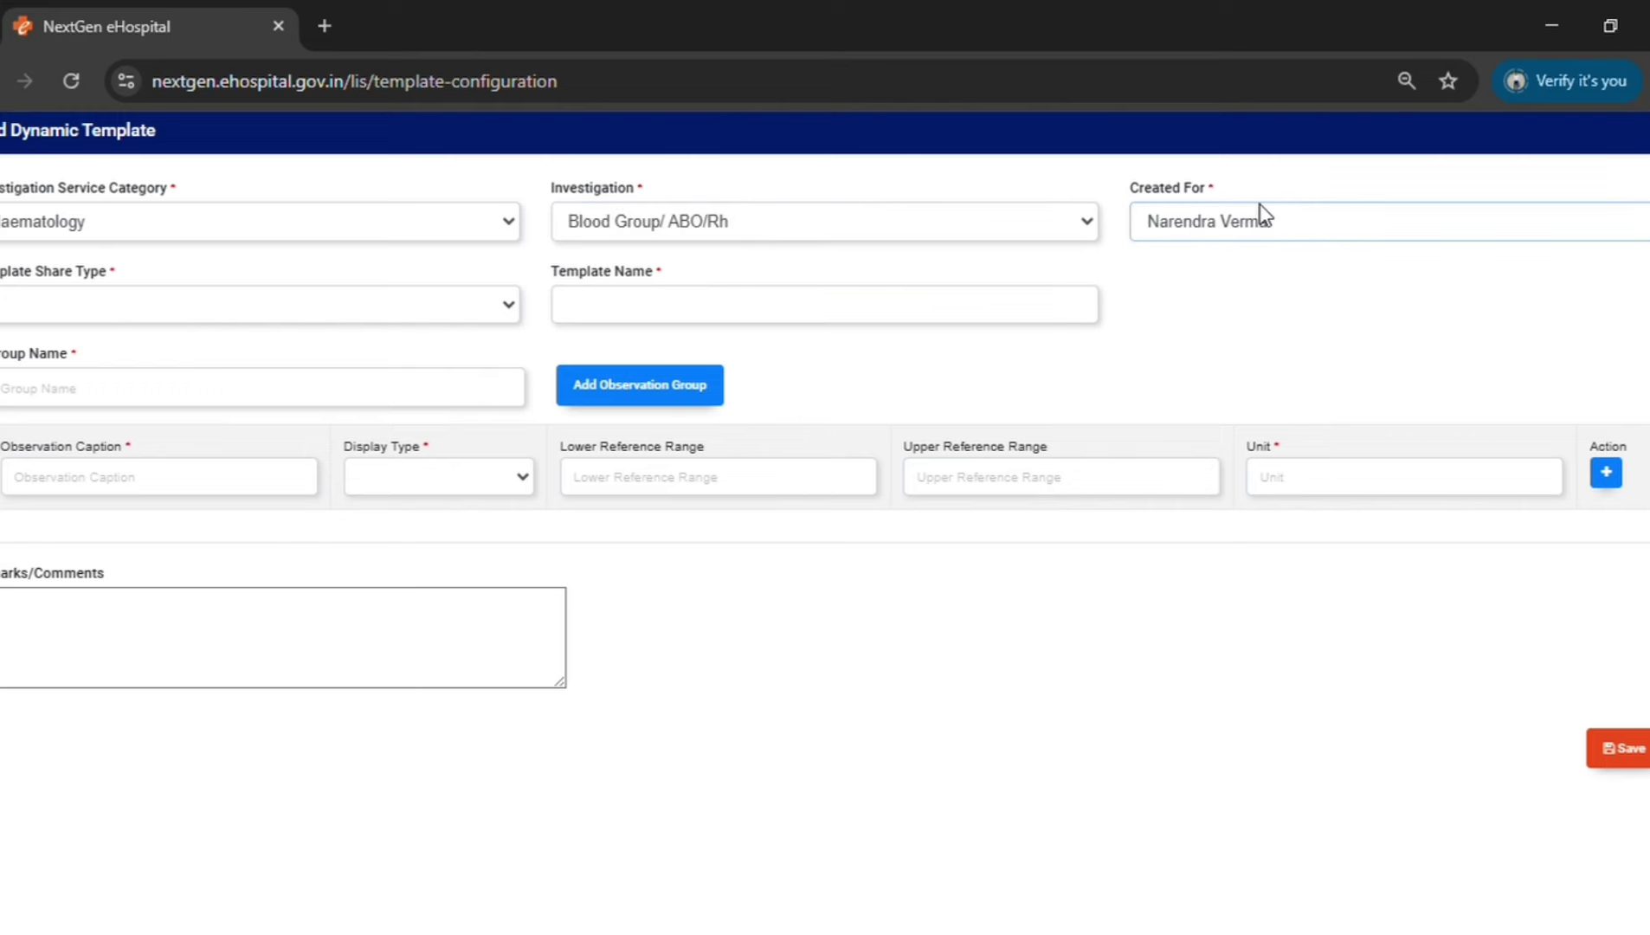
Set the template share type to GLOBAL and name the template BLOOD GROUP.
left_click(191, 305)
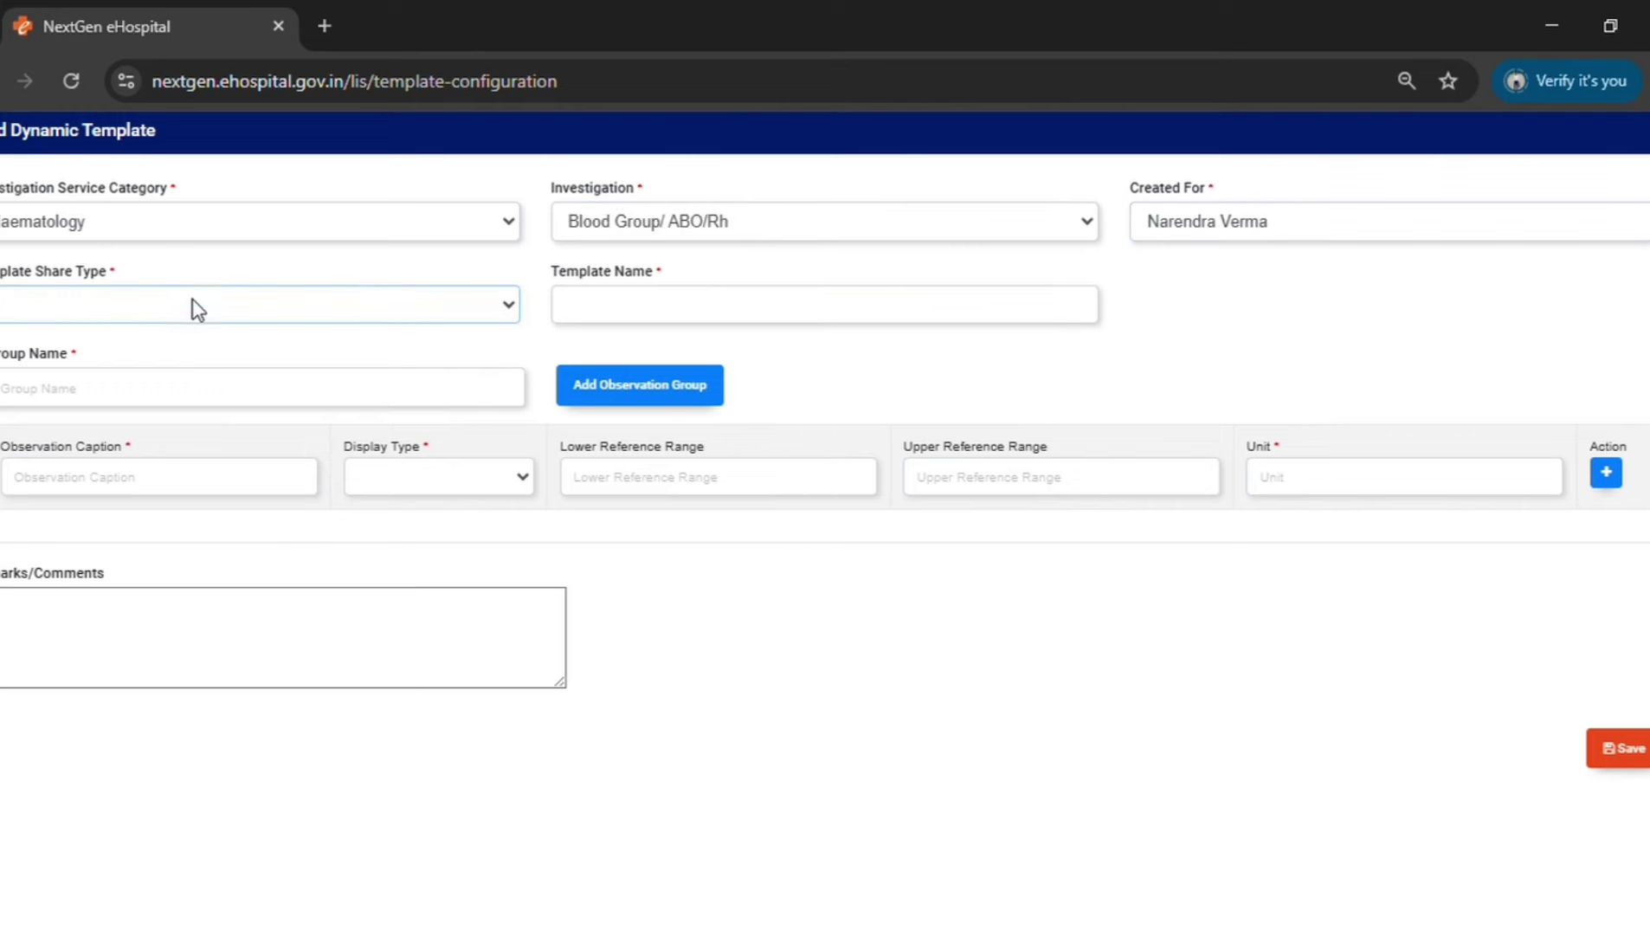
left_click(40, 401)
left_click(801, 315)
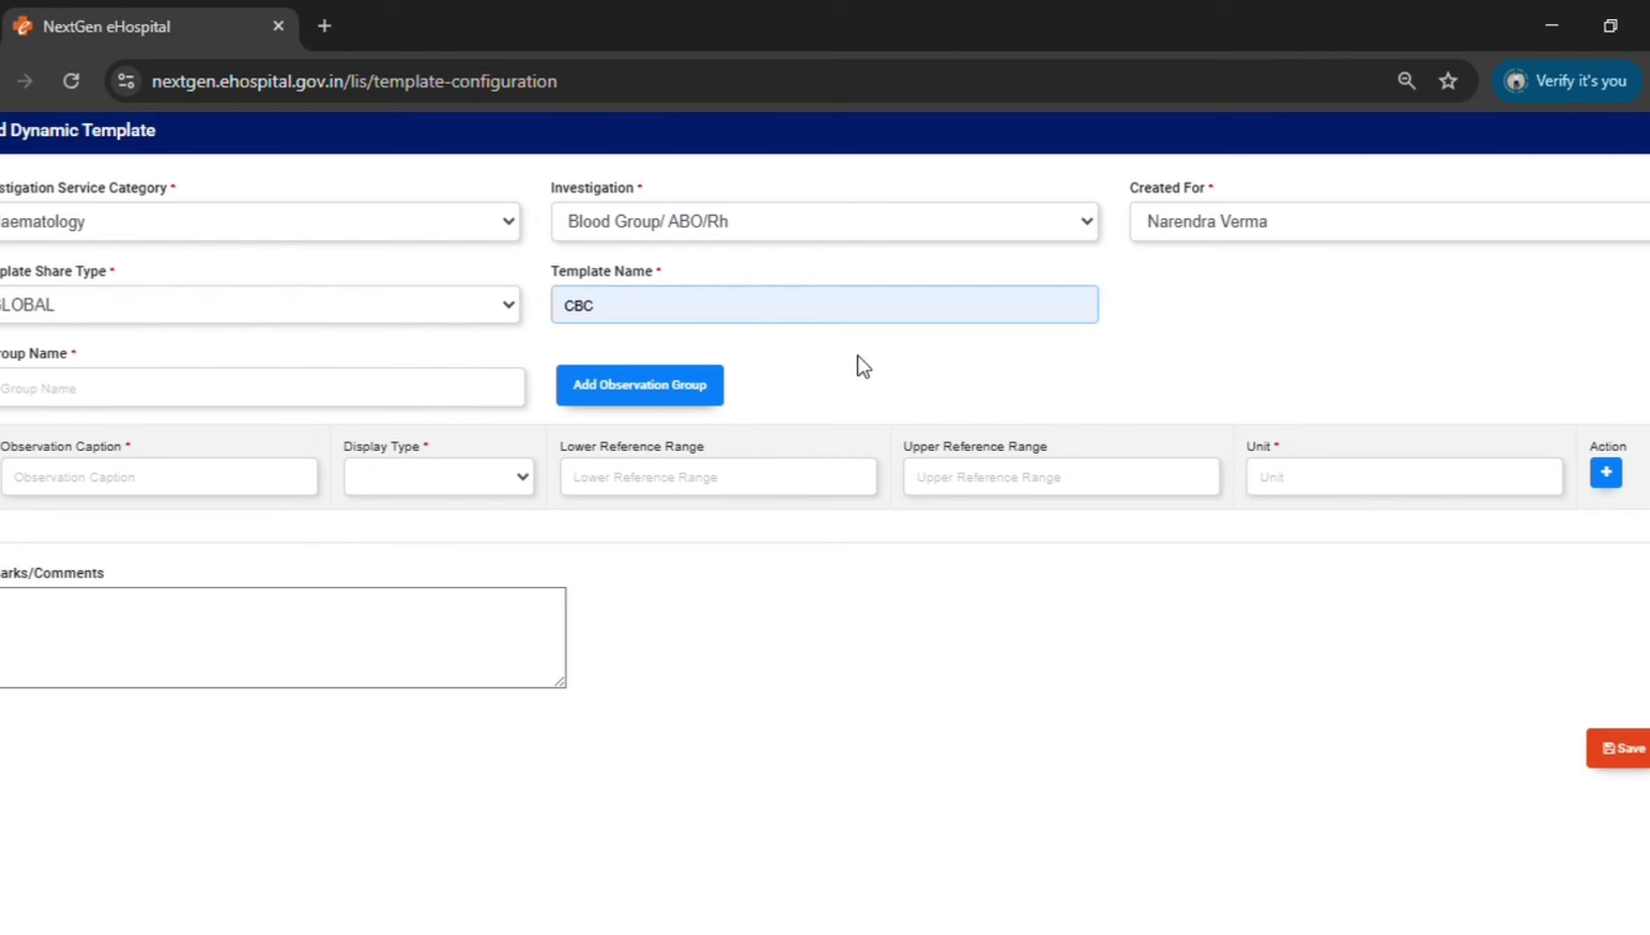
type("bl")
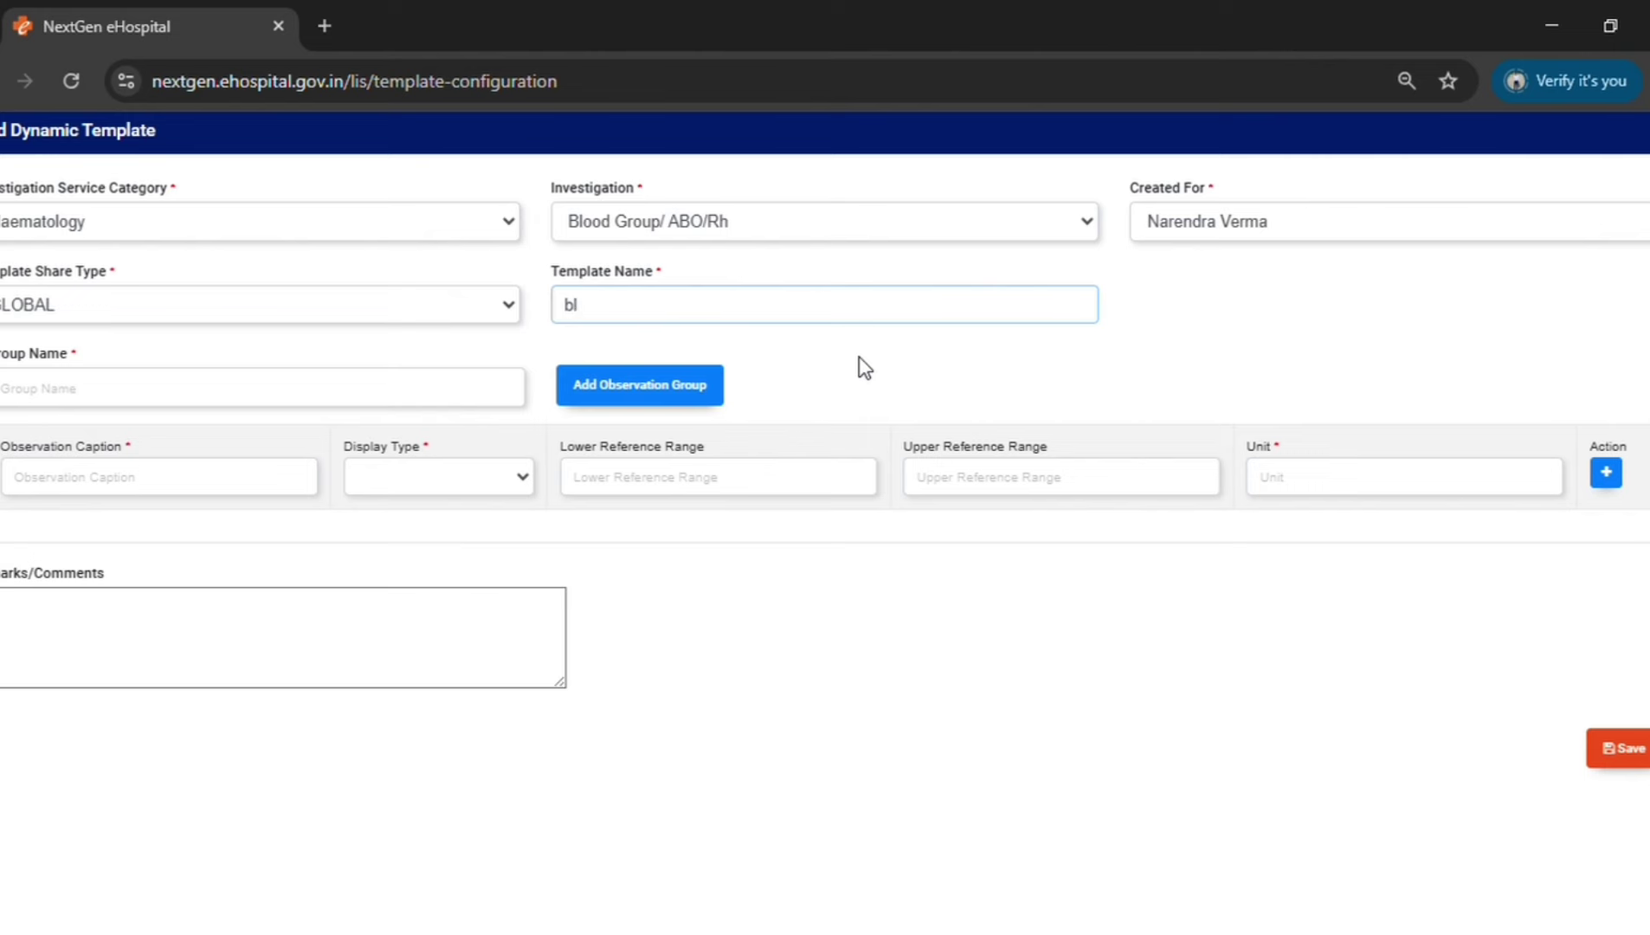
left_click(773, 427)
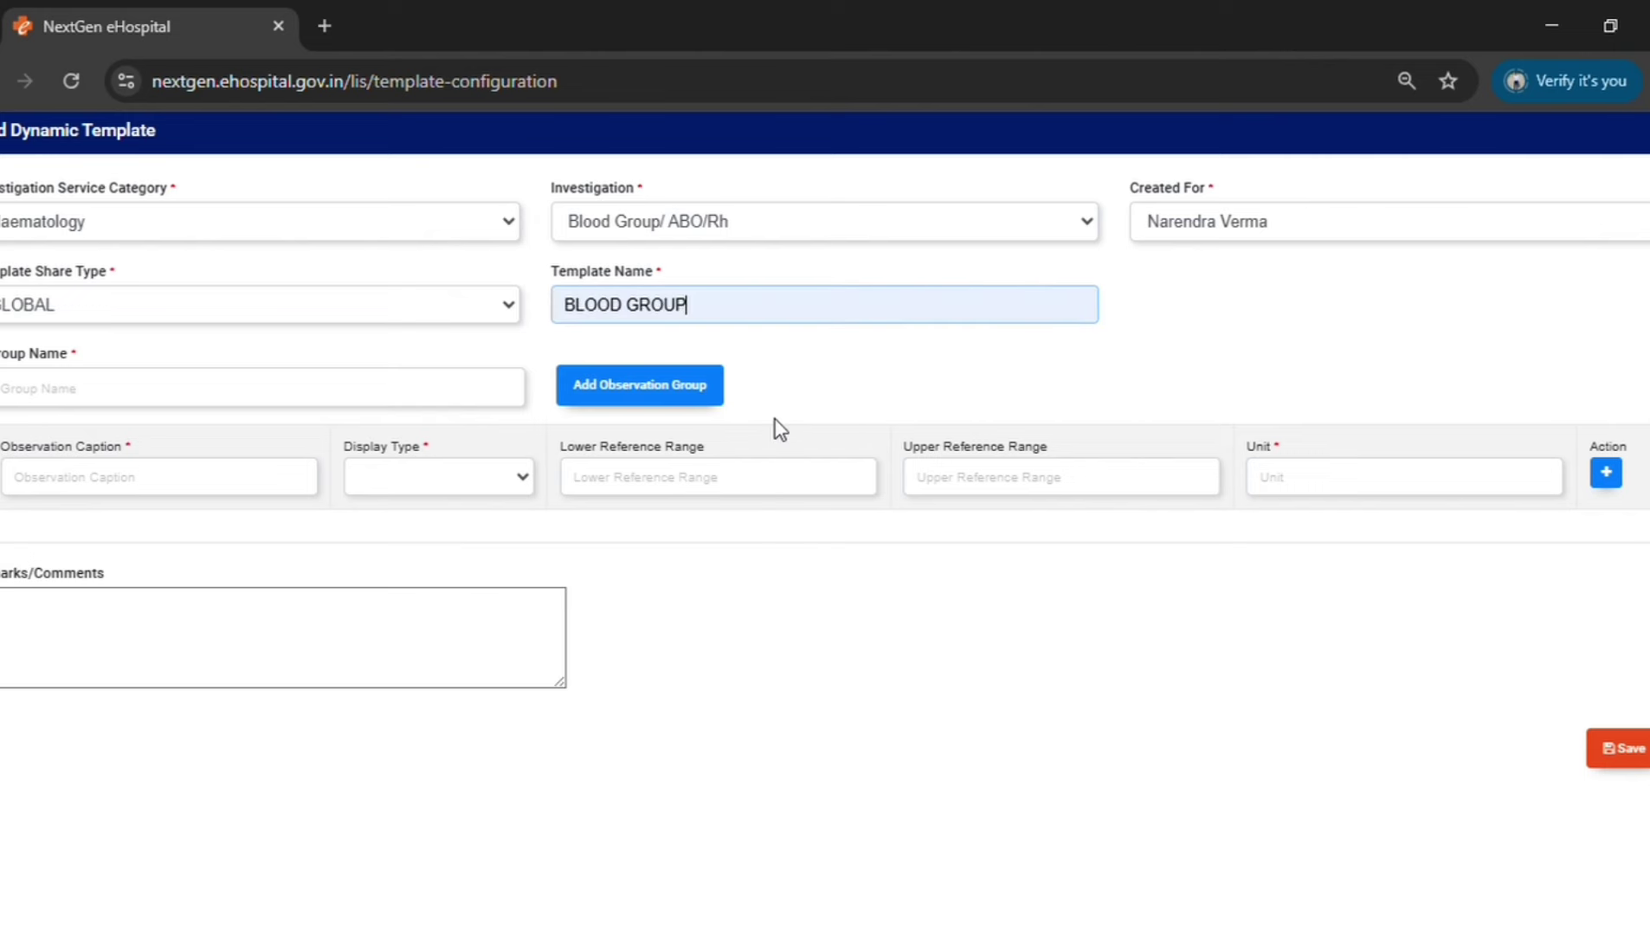
Enter a blank space as the group name and add the observation caption Blood Group with display type Drop Down.
left_click(131, 392)
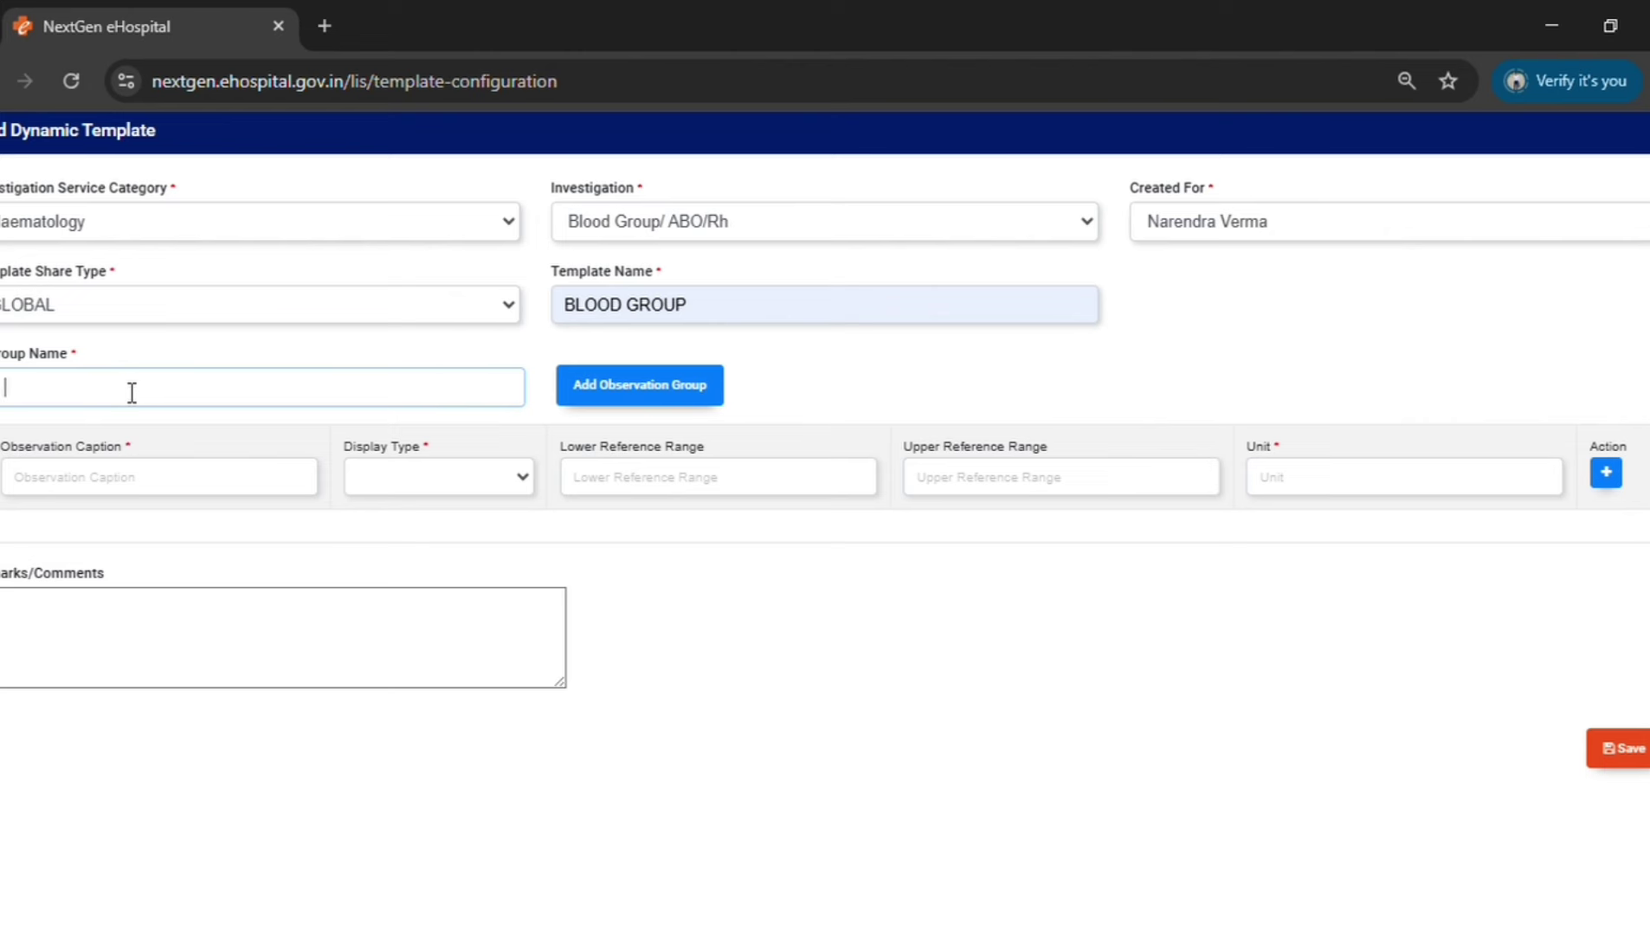
left_click(134, 485)
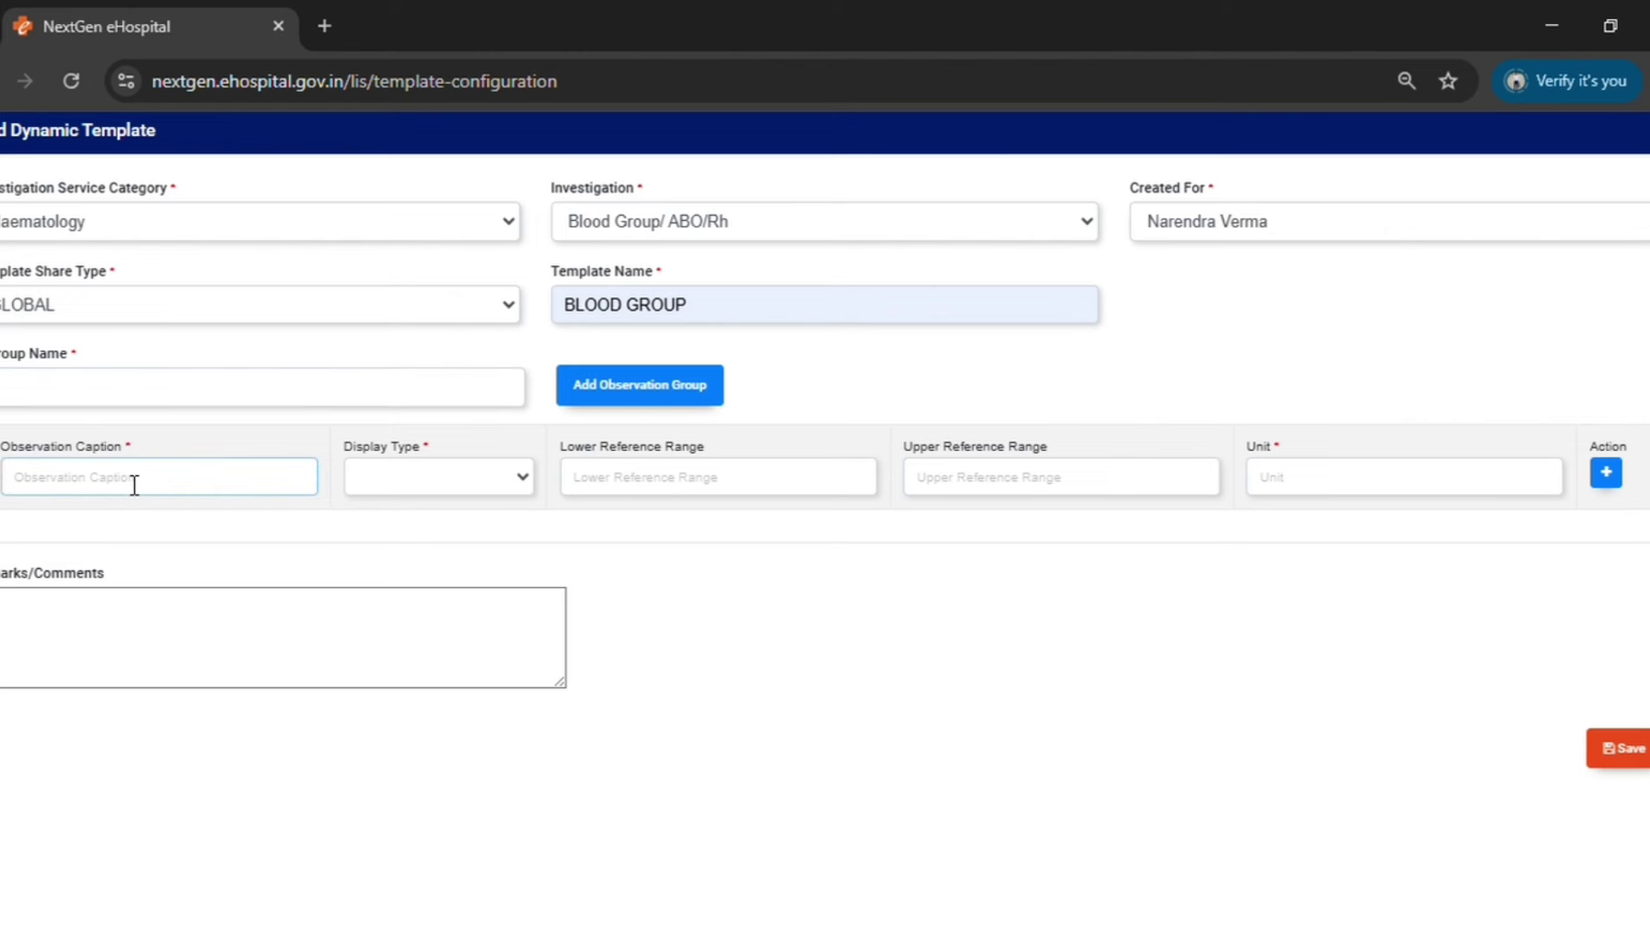
type("Blood Group")
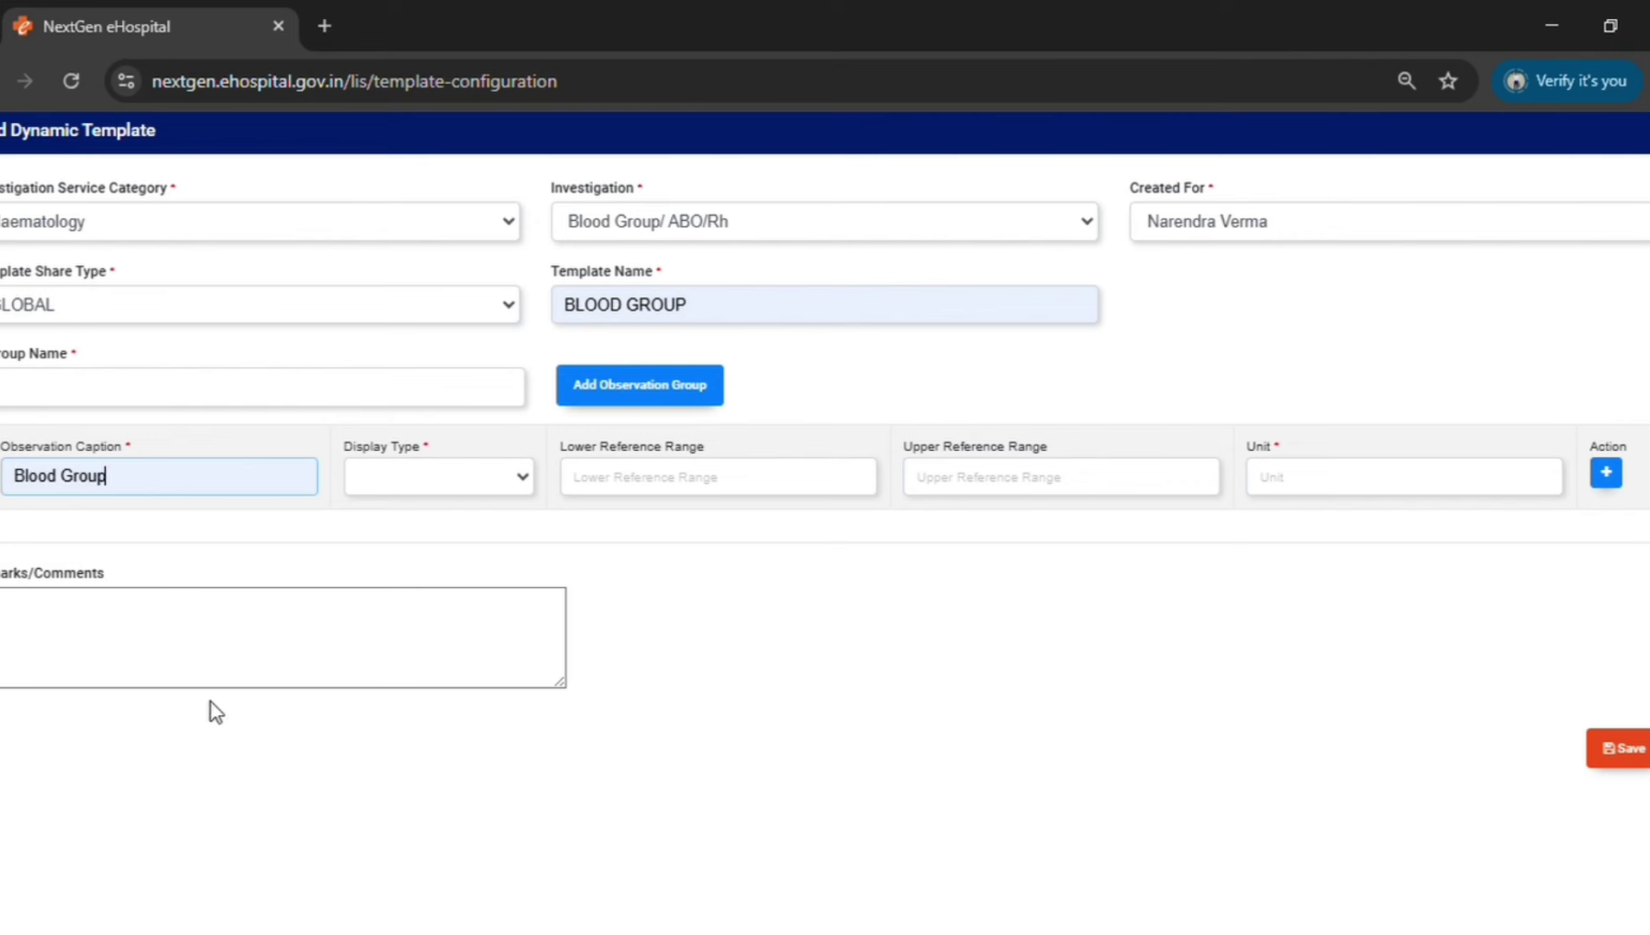
left_click(428, 474)
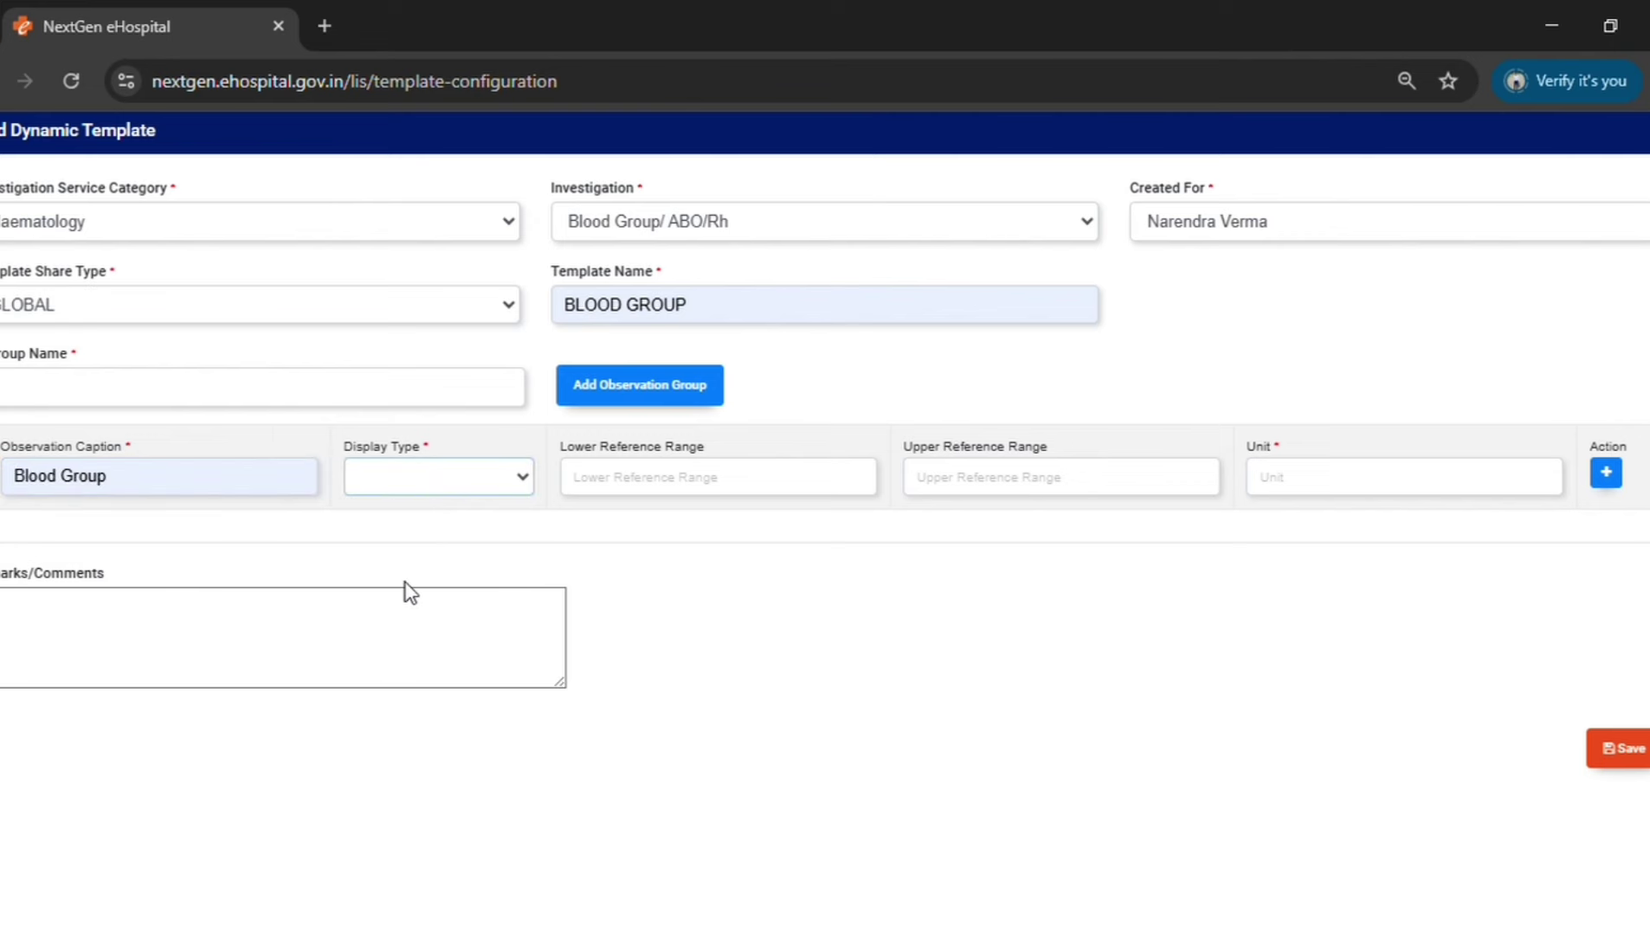
left_click(410, 593)
Paste the list of positive blood groups as the observation's input type details and shorten the "A"Positive option to "A"+.
left_click(593, 486)
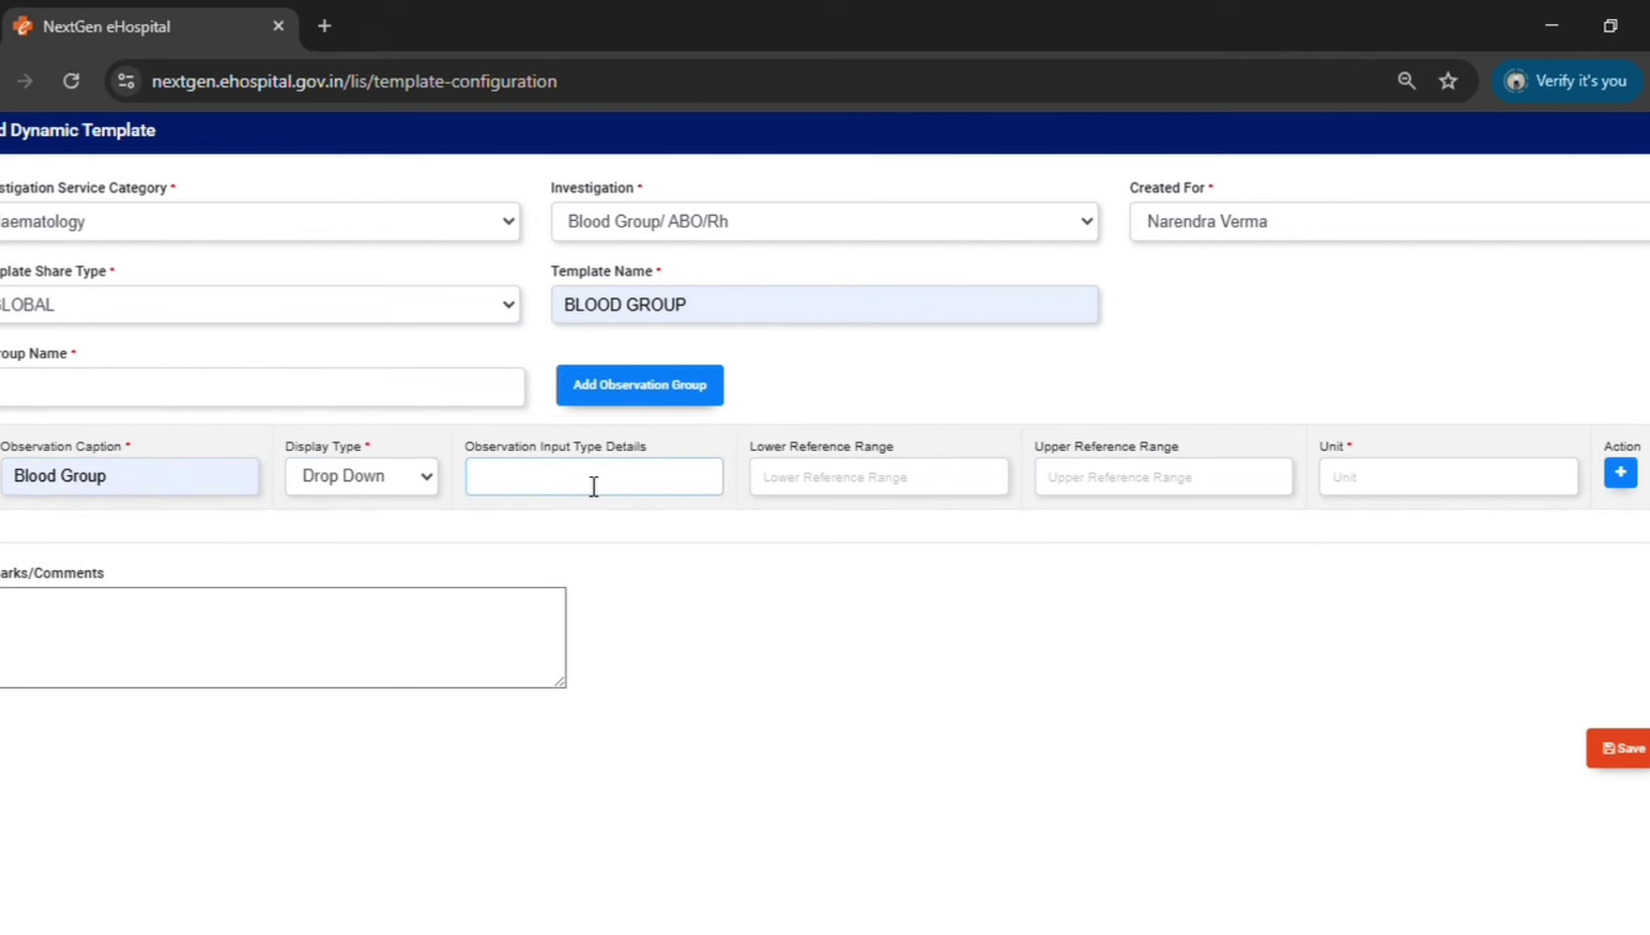
key("ctrl+v")
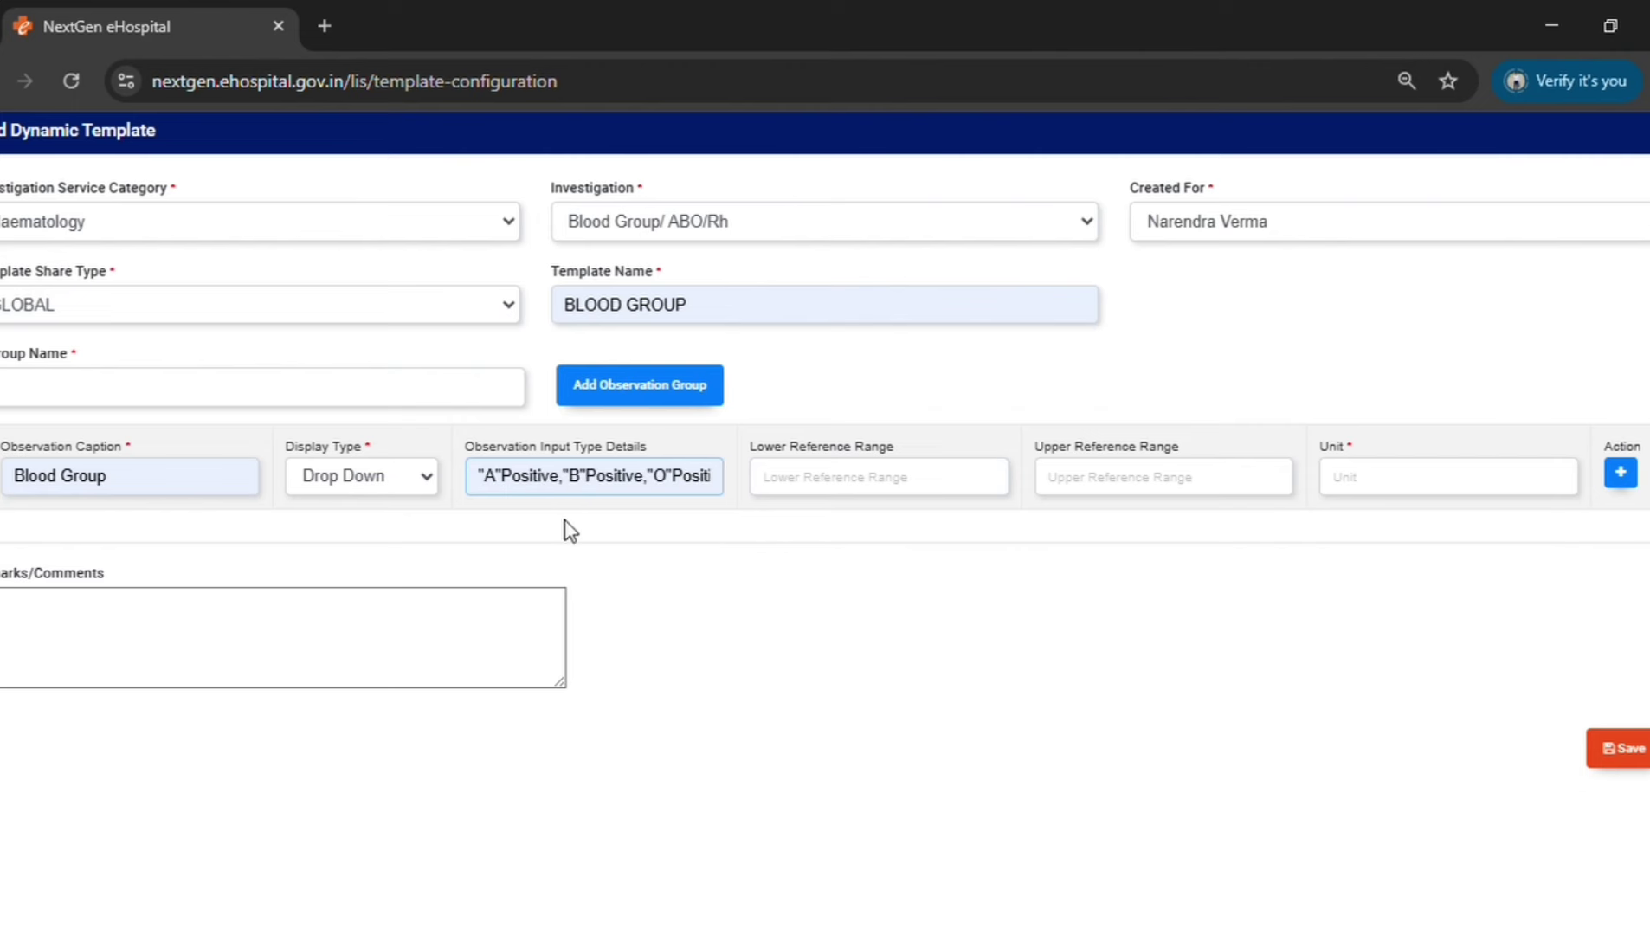
key("BackSpace")
key("BackSpace")
key("BackSpace")
key("BackSpace")
key("BackSpace")
key("BackSpace")
key("BackSpace")
key("BackSpace")
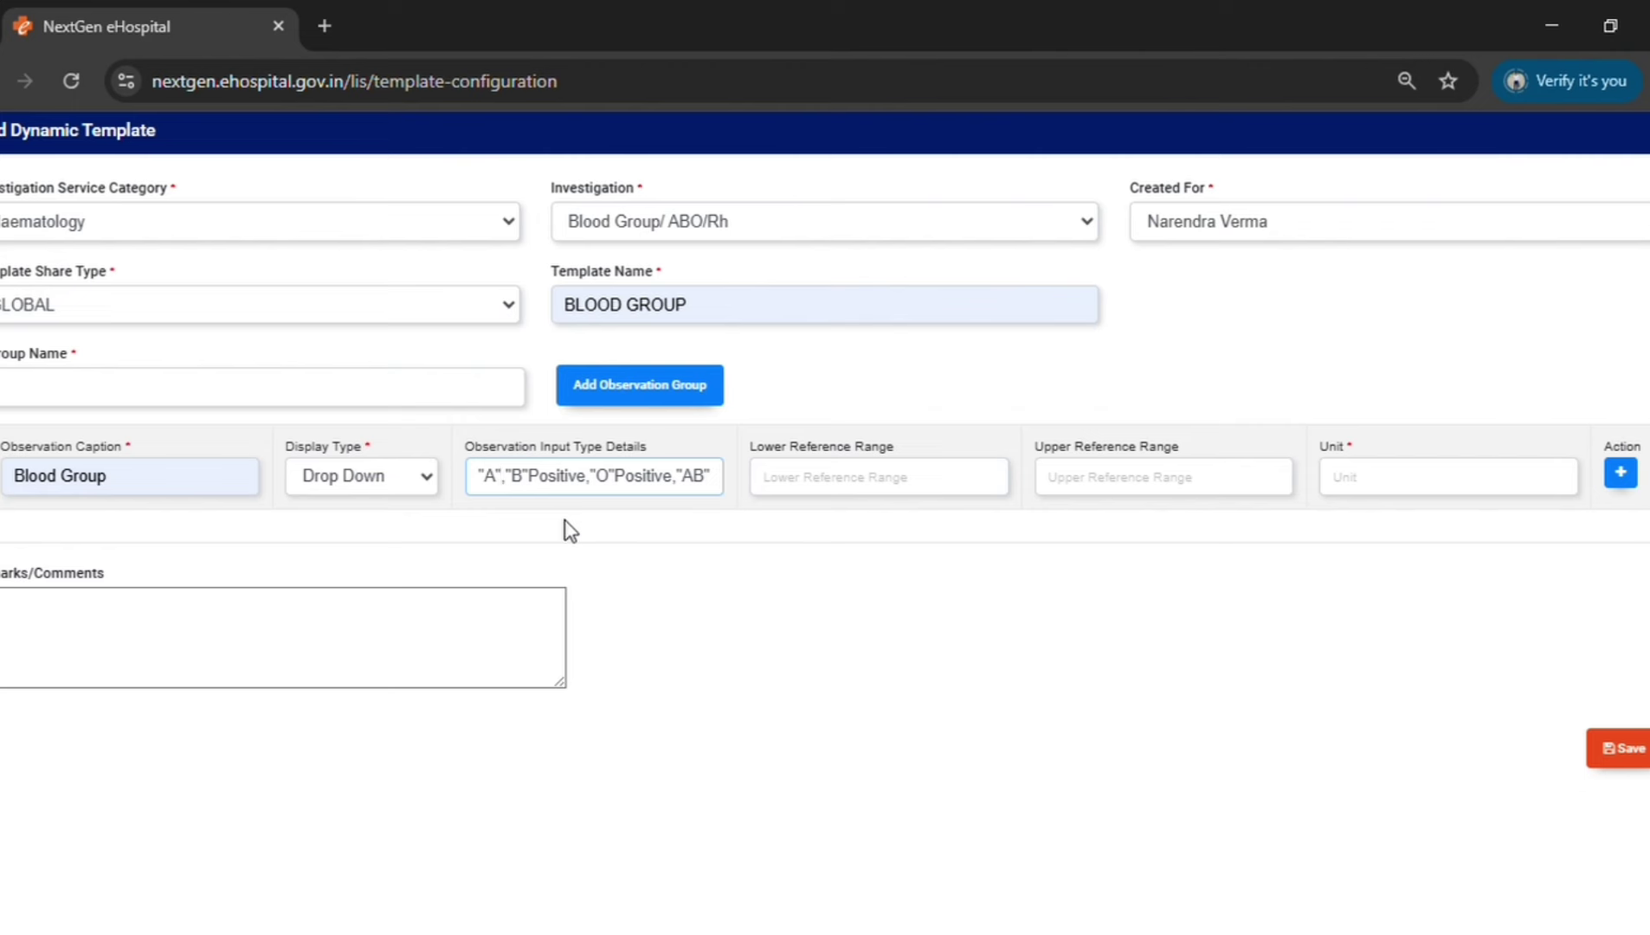
type("0=")
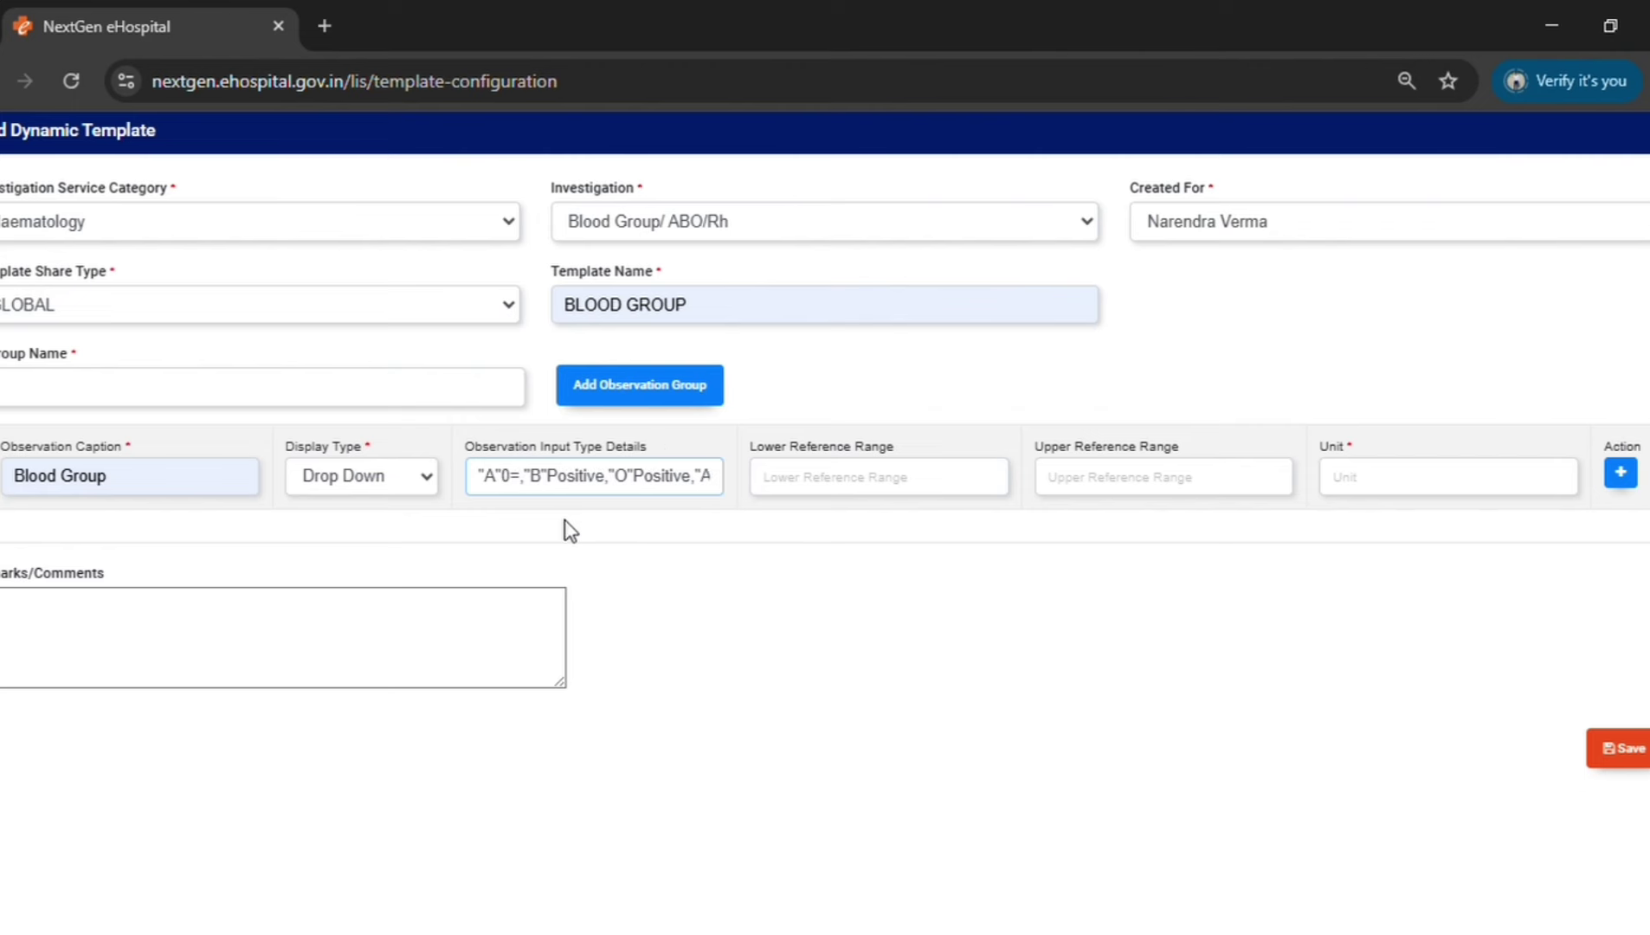
key("BackSpace")
key("BackSpace")
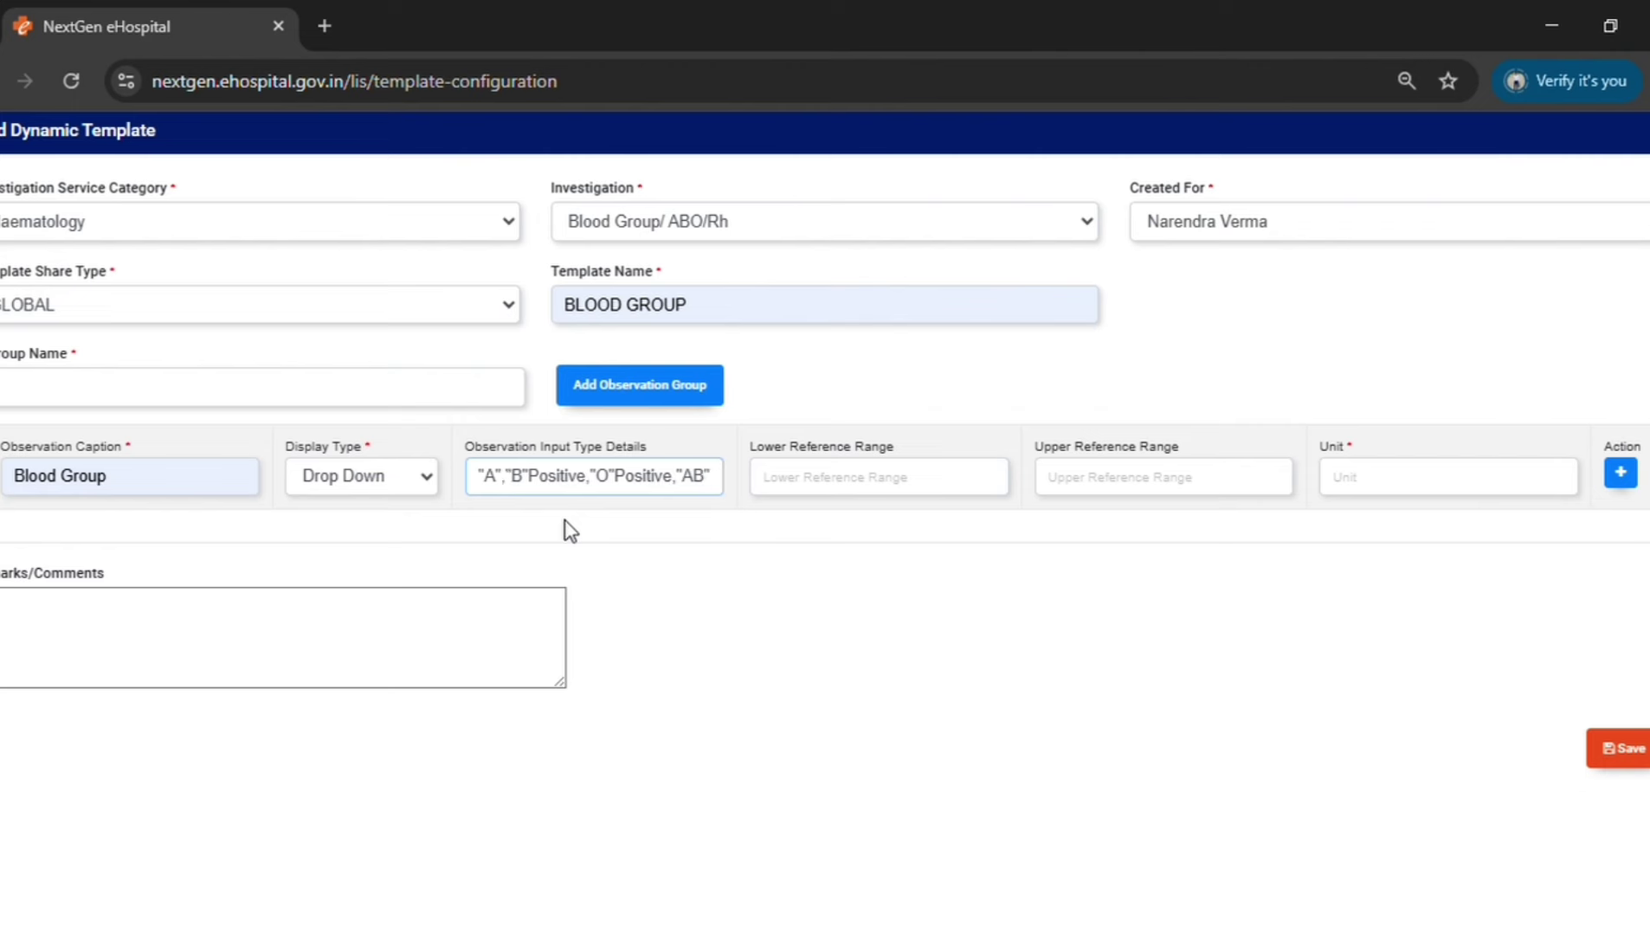
type("=")
key("BackSpace")
type("+")
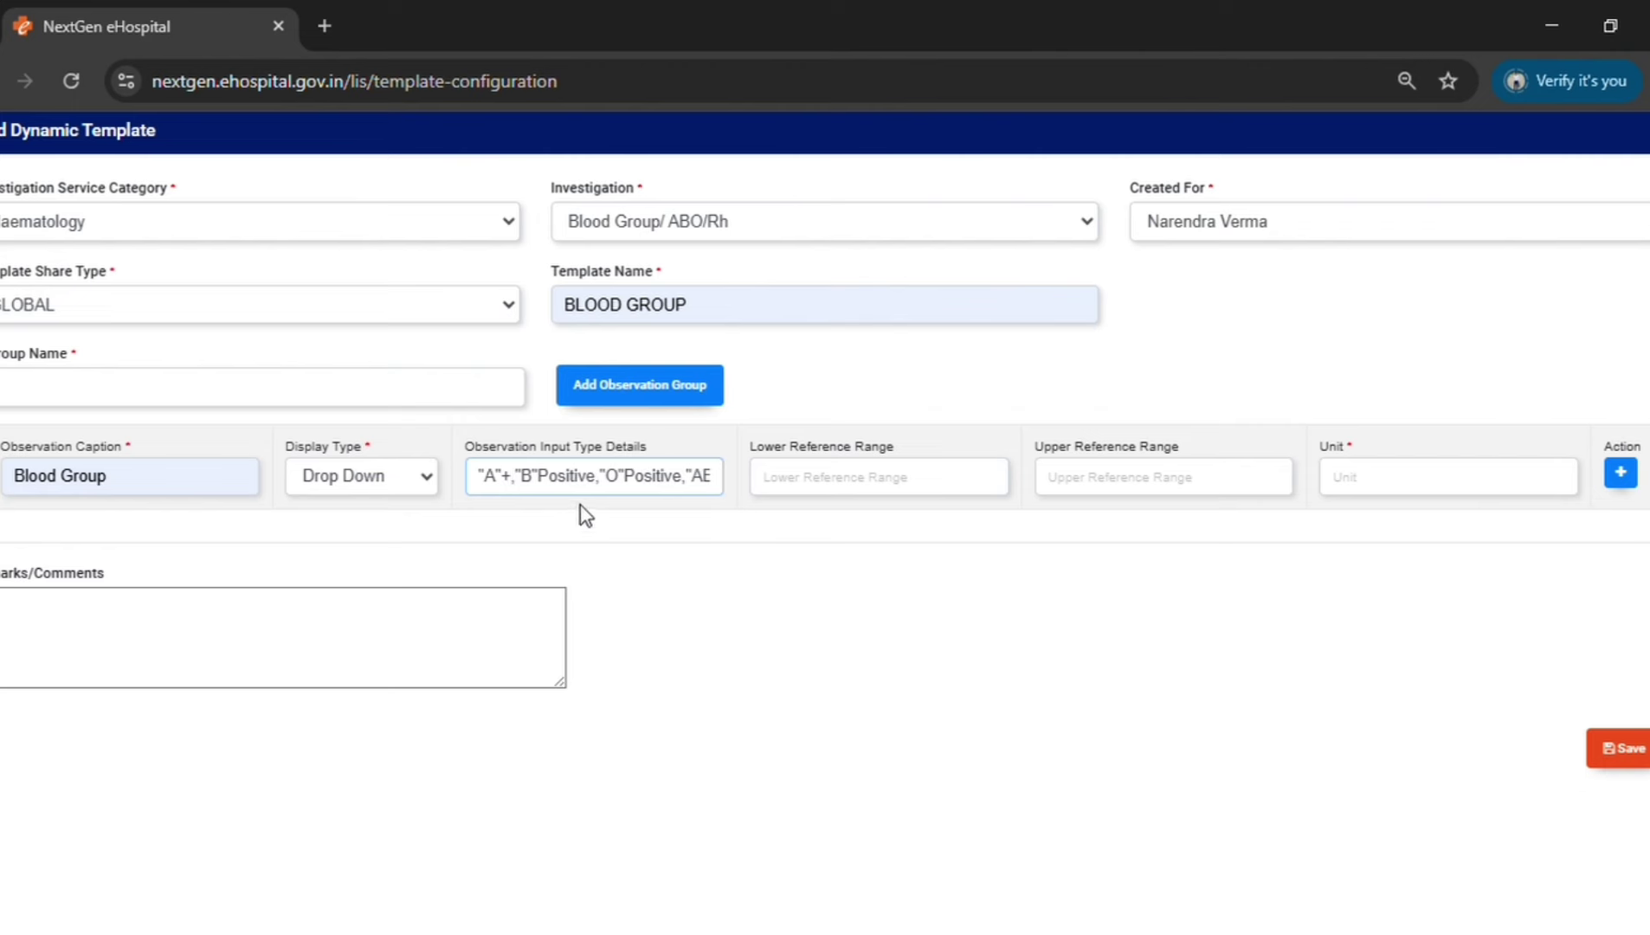
Shorten the "B"Positive option in the observation input type details to "B"+.
left_click(604, 490)
key("BackSpace")
key("BackSpace")
key("BackSpace")
key("BackSpace")
key("BackSpace")
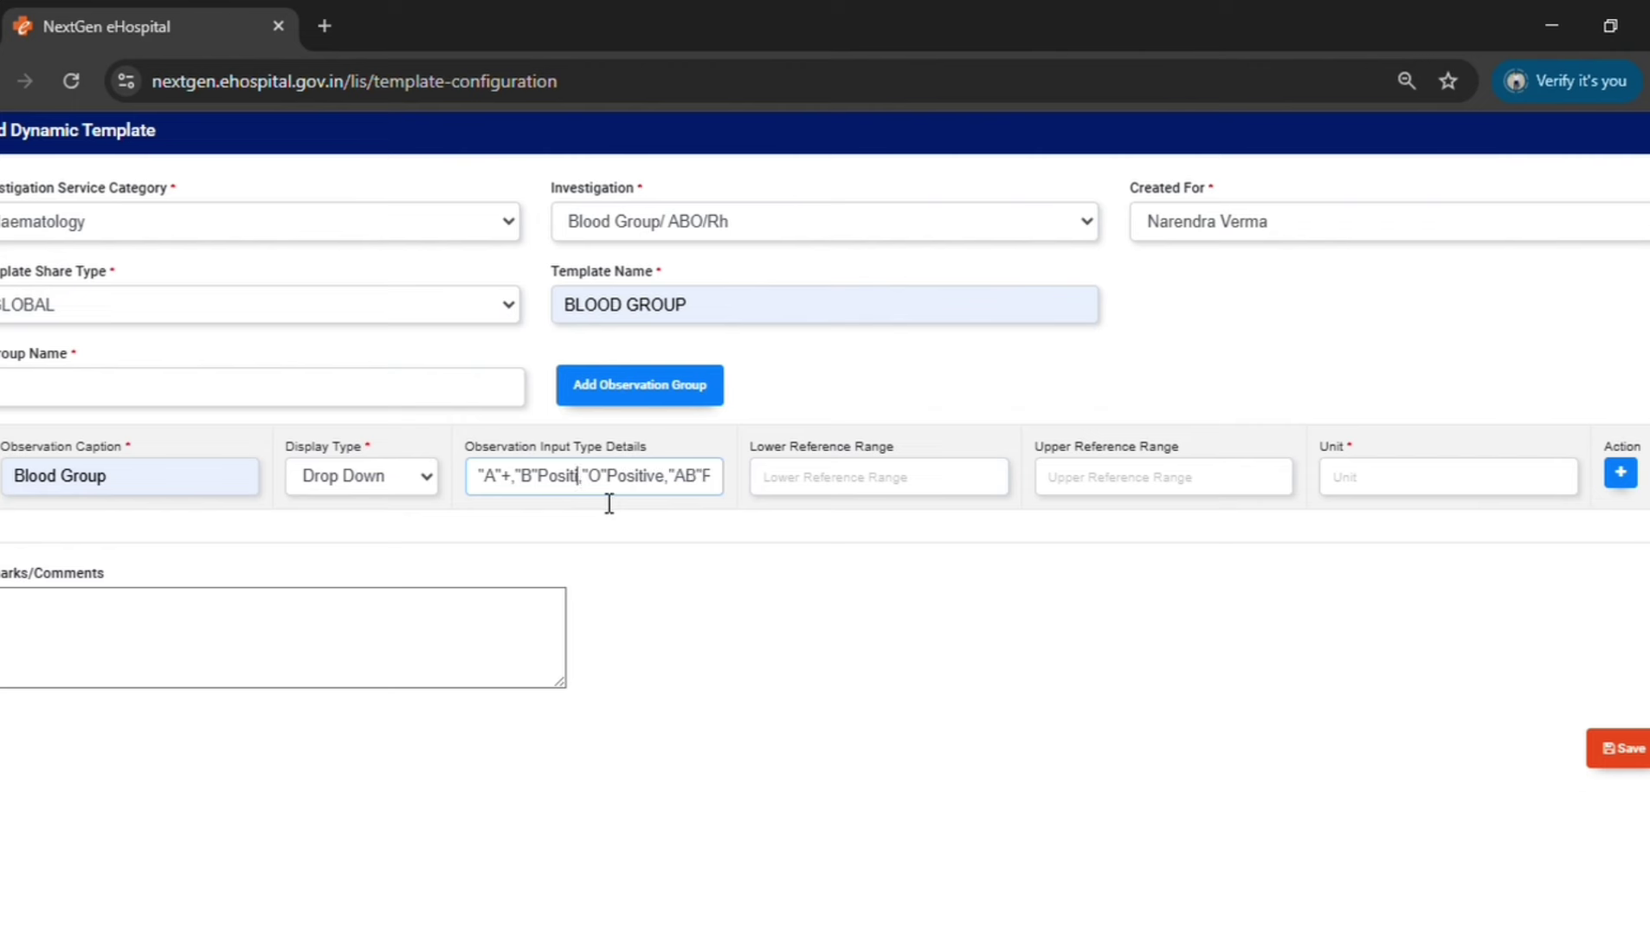
key("BackSpace")
key("BackSpace")
key("BackSpace")
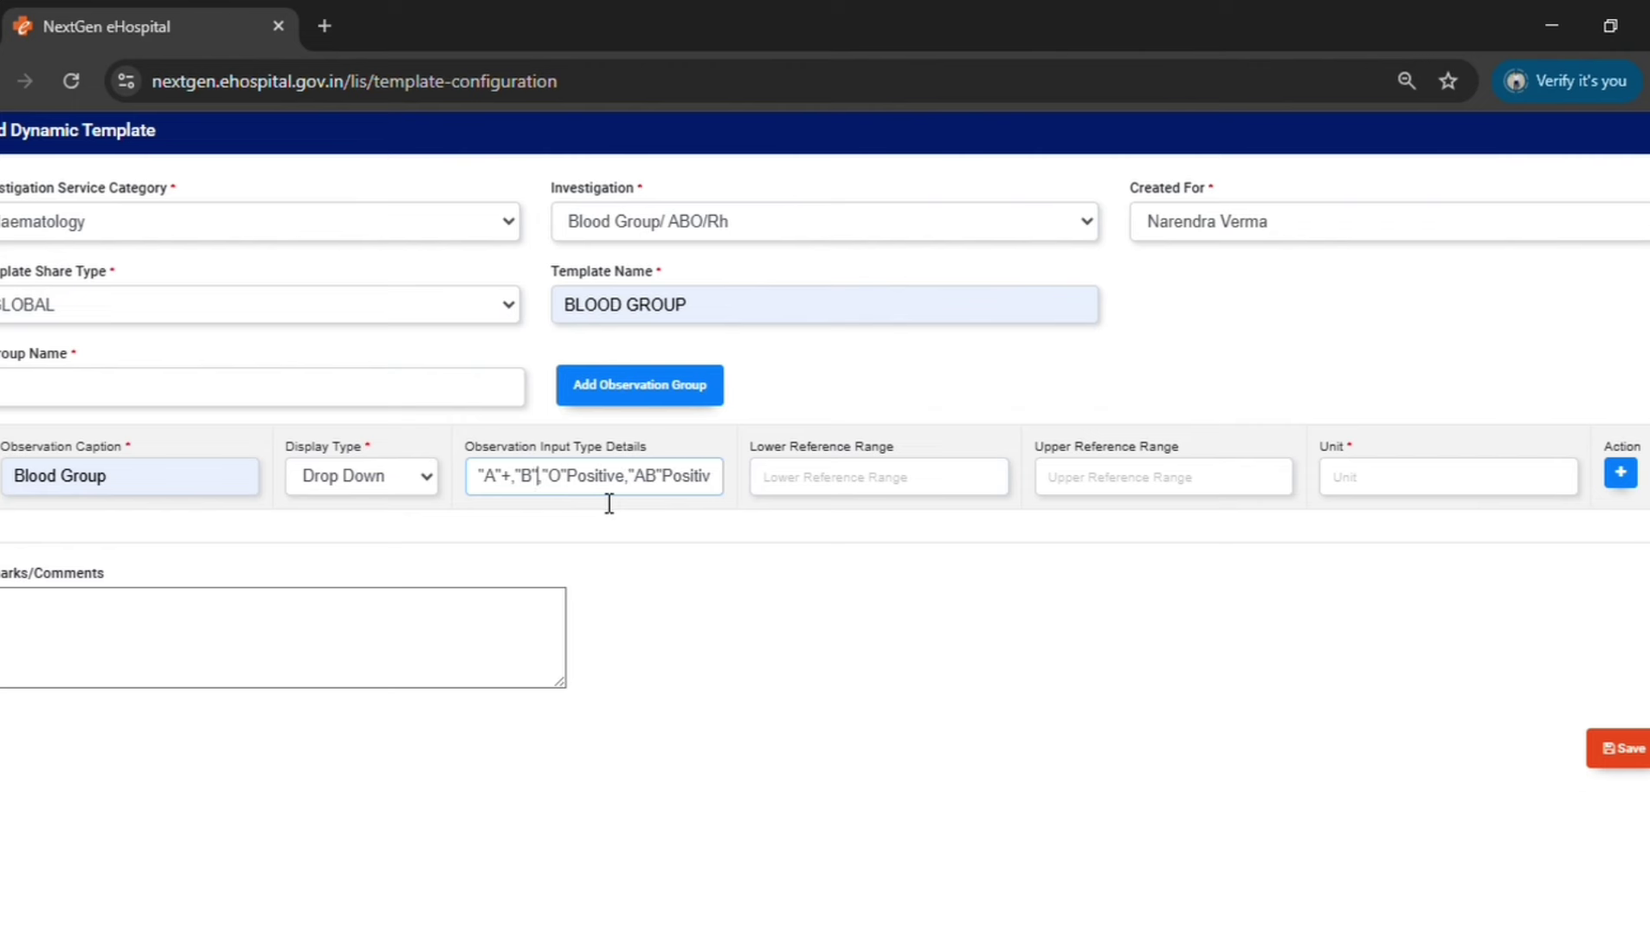
type("+")
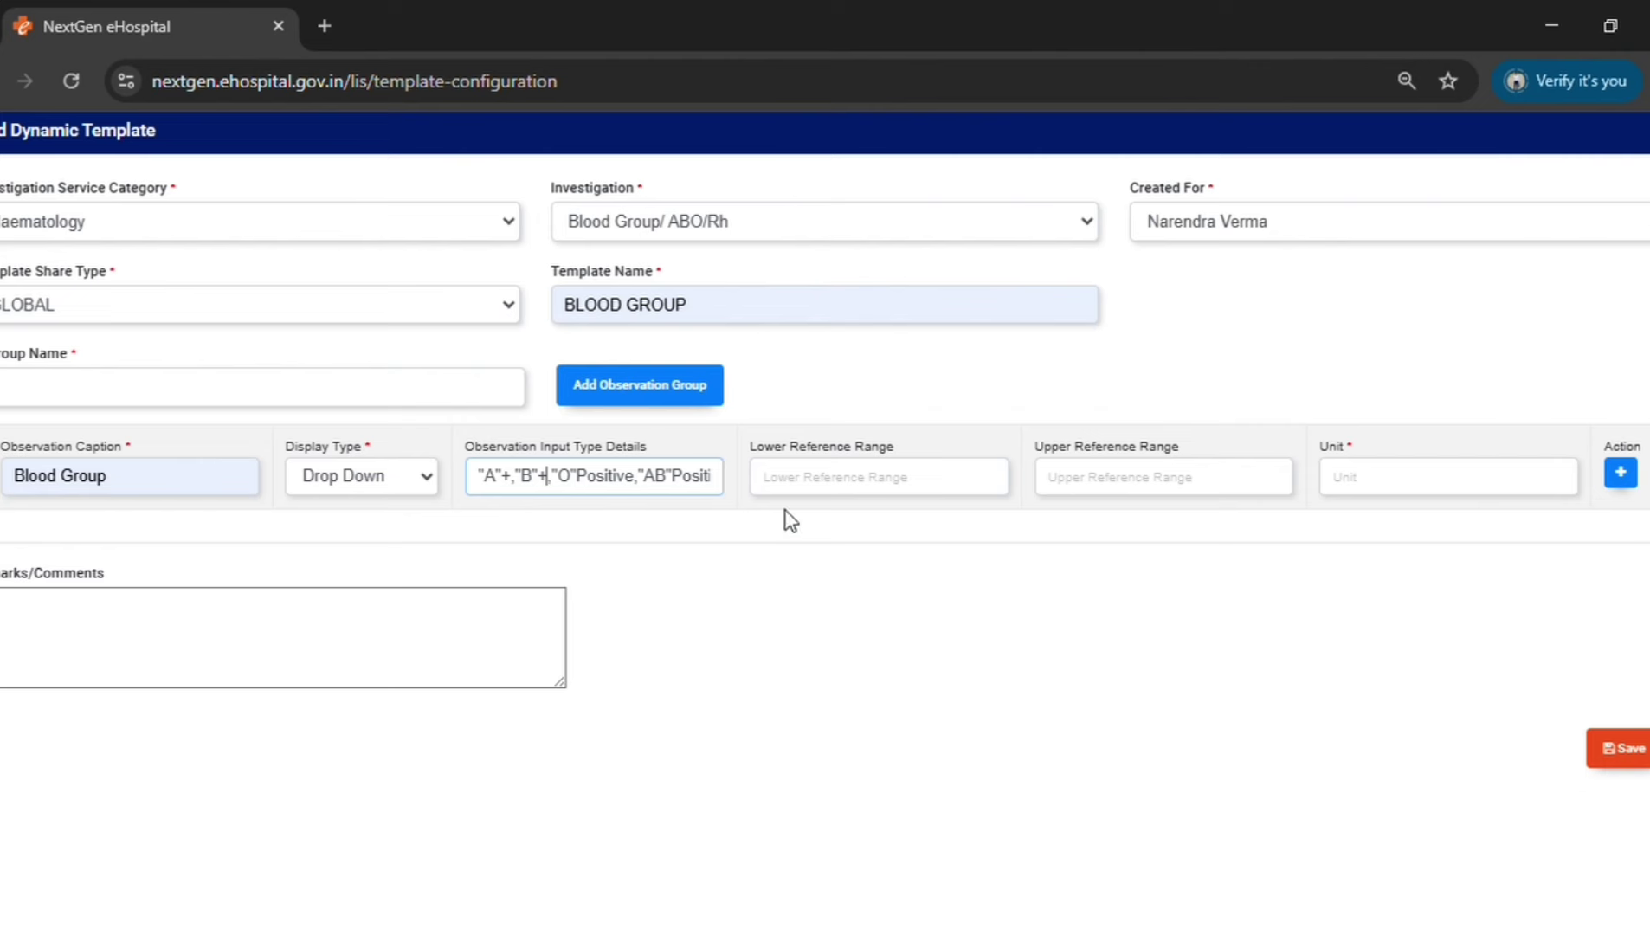
Save the BLOOD GROUP template with empty reference ranges and a blank space as unit, and search the templates again.
left_click(898, 497)
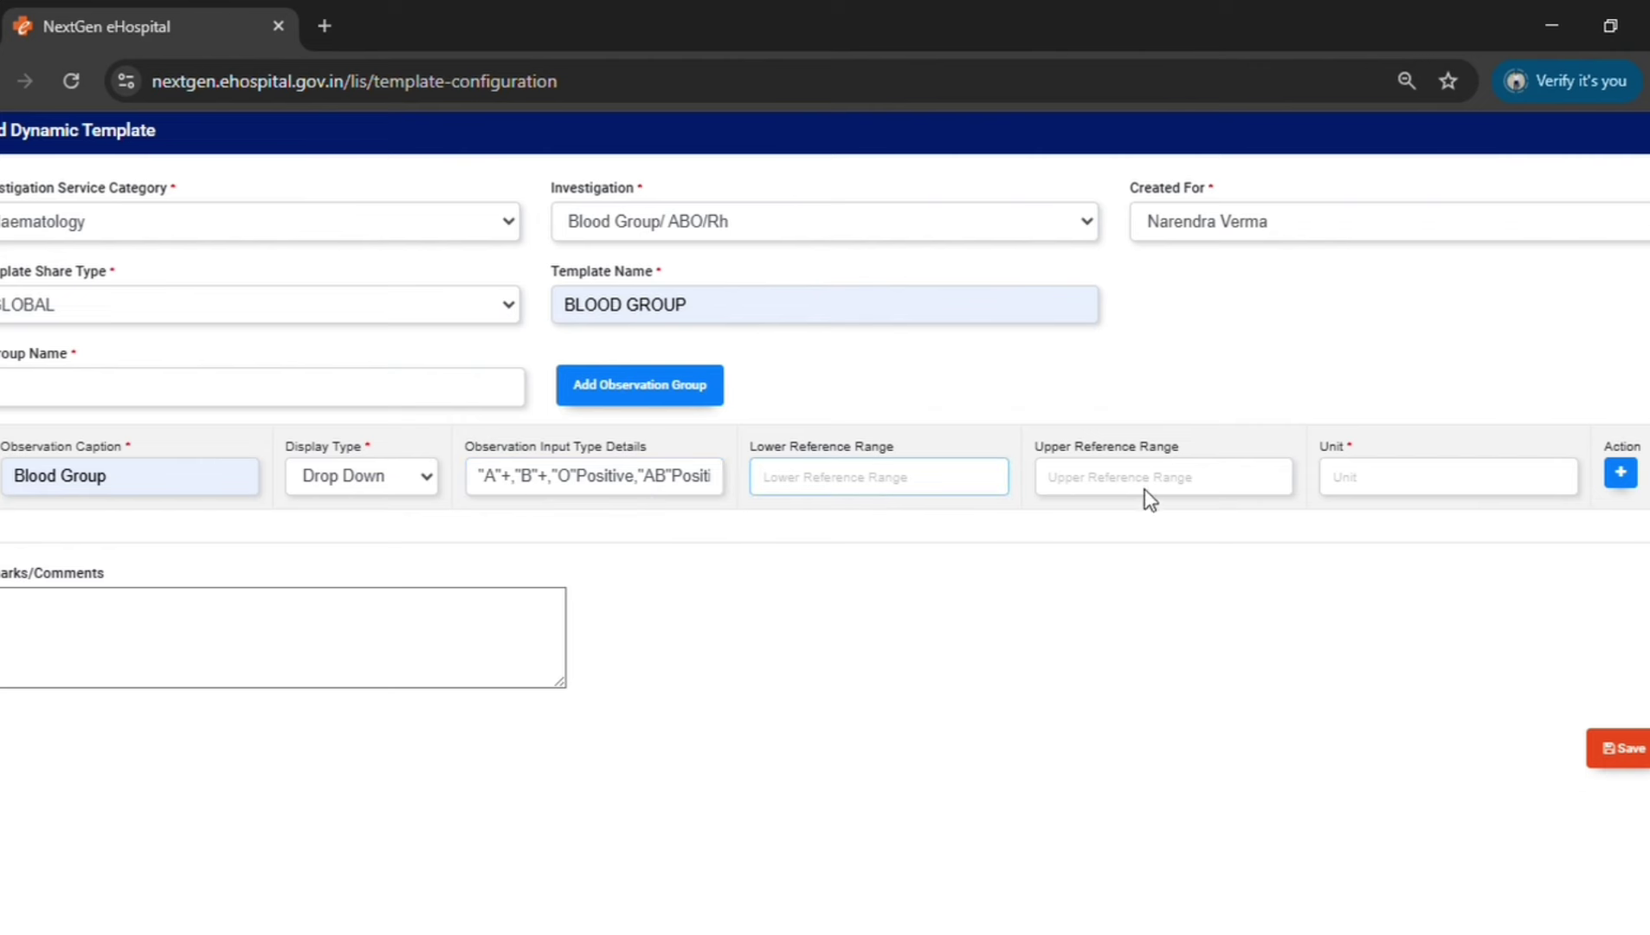
left_click(1112, 482)
left_click(1407, 485)
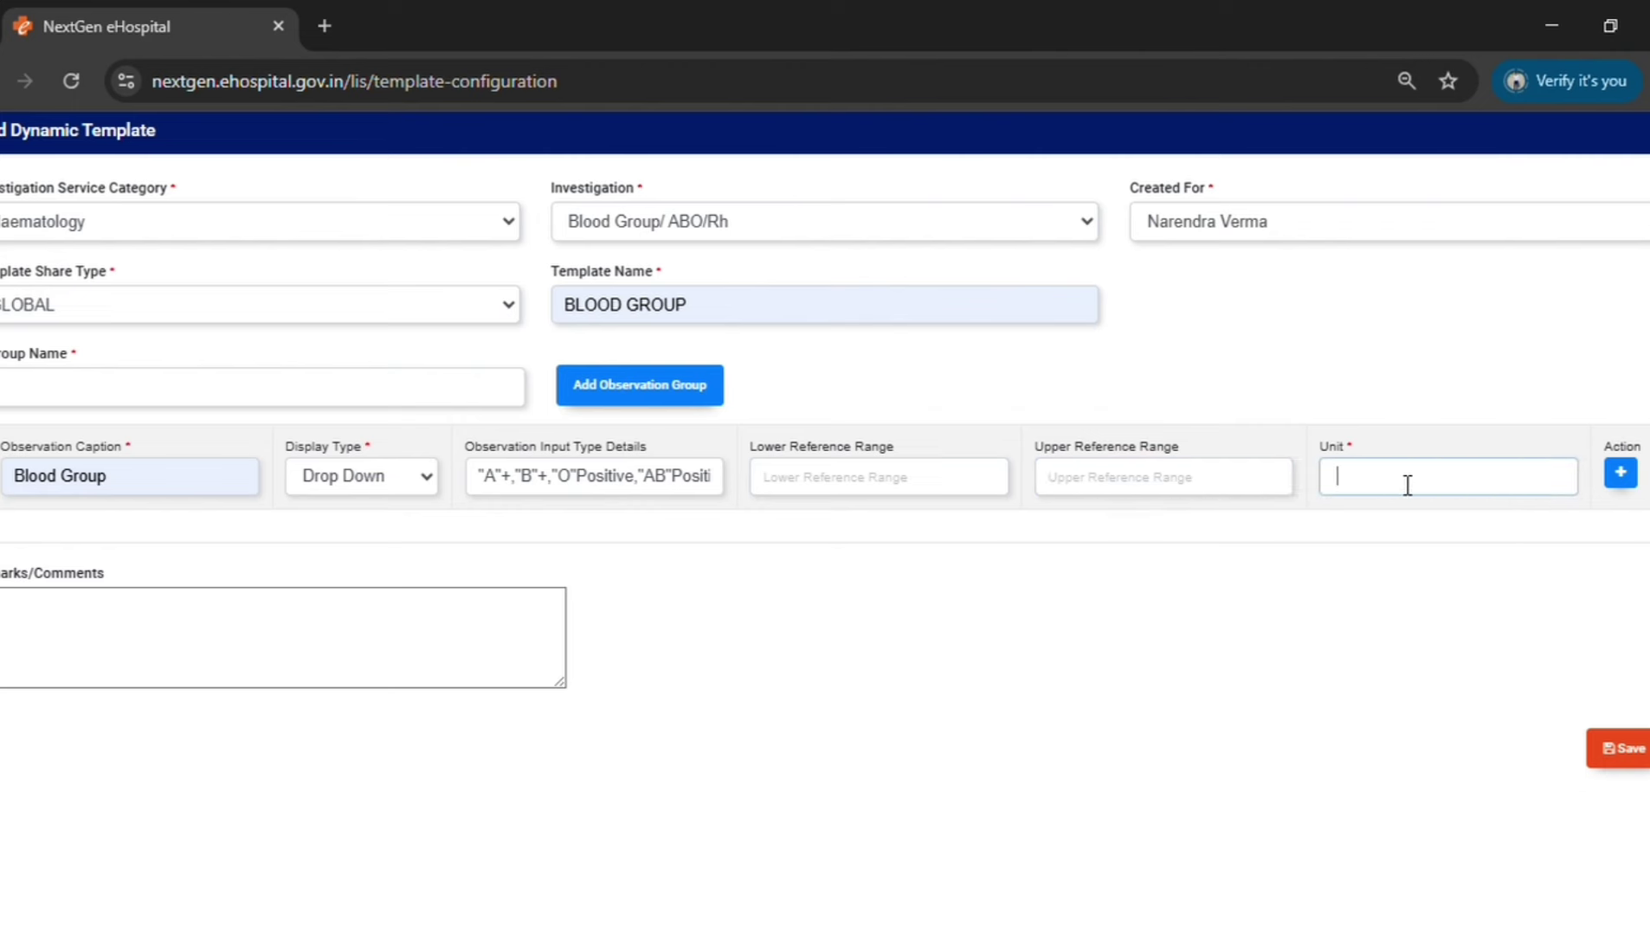
left_click(1631, 765)
left_click(31, 397)
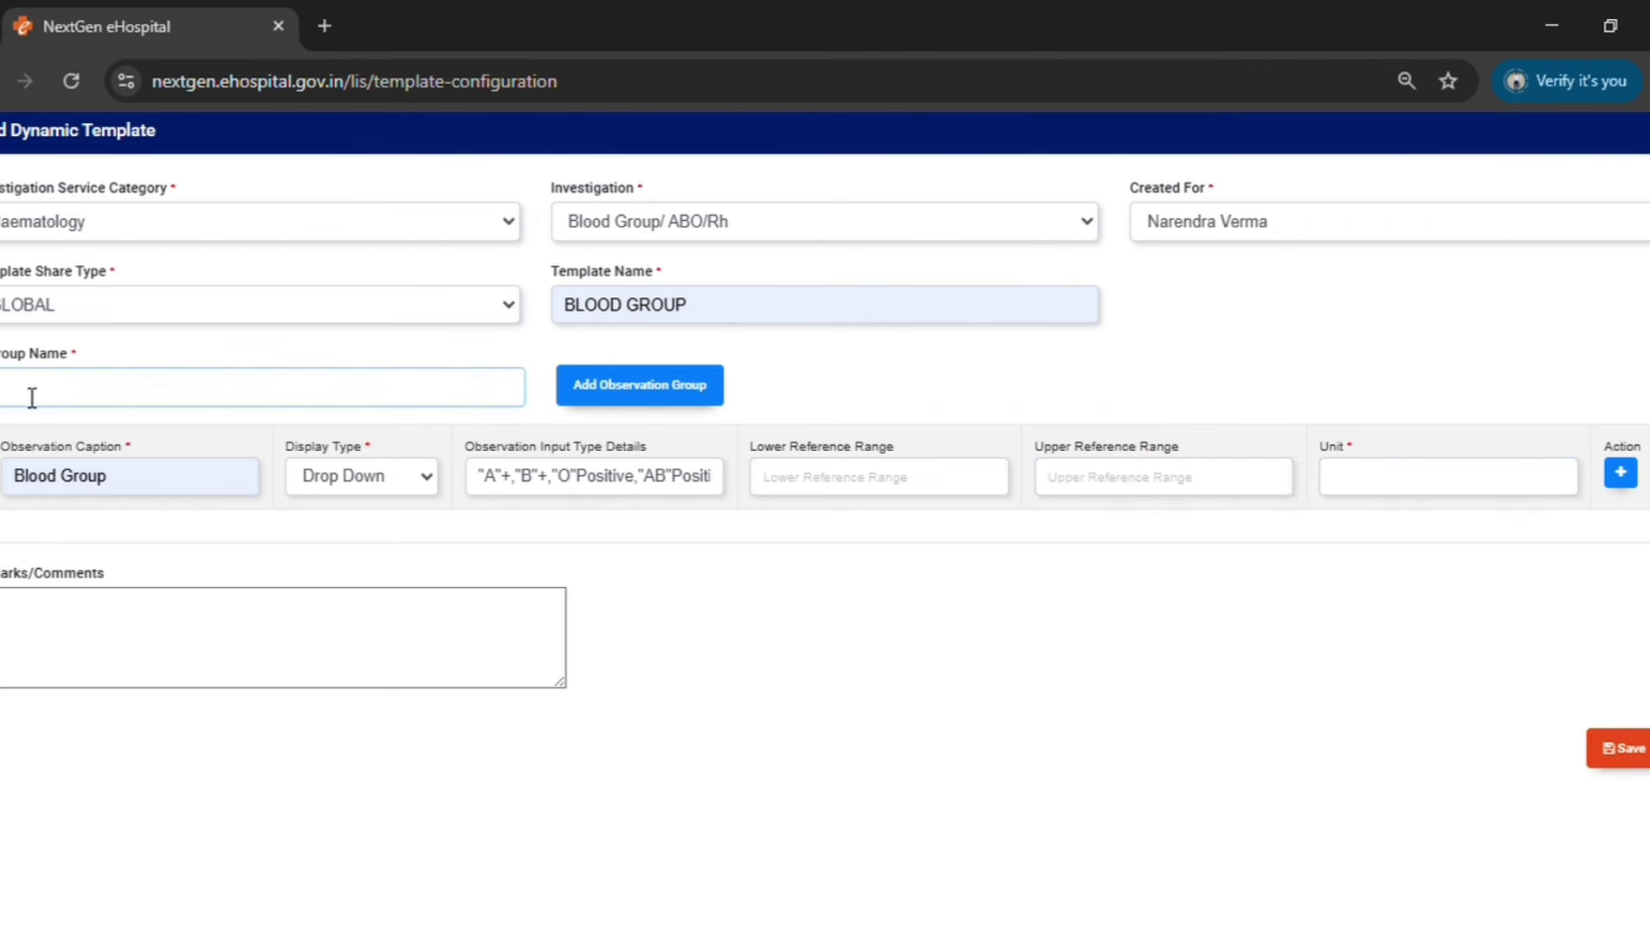
left_click(1402, 485)
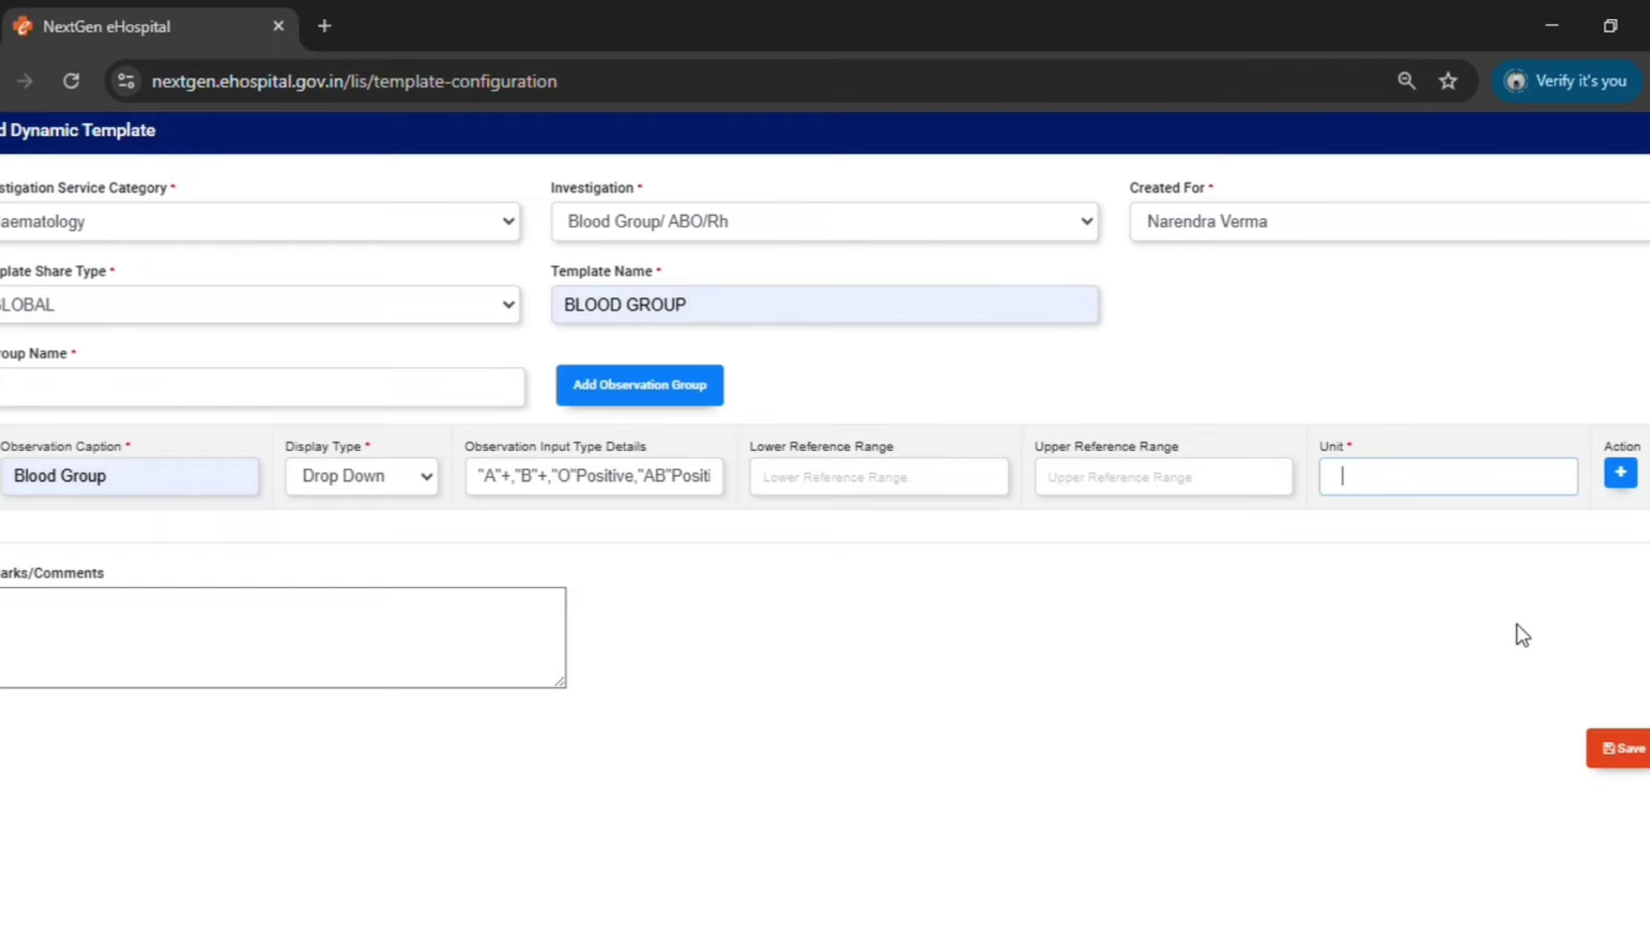
left_click(1610, 748)
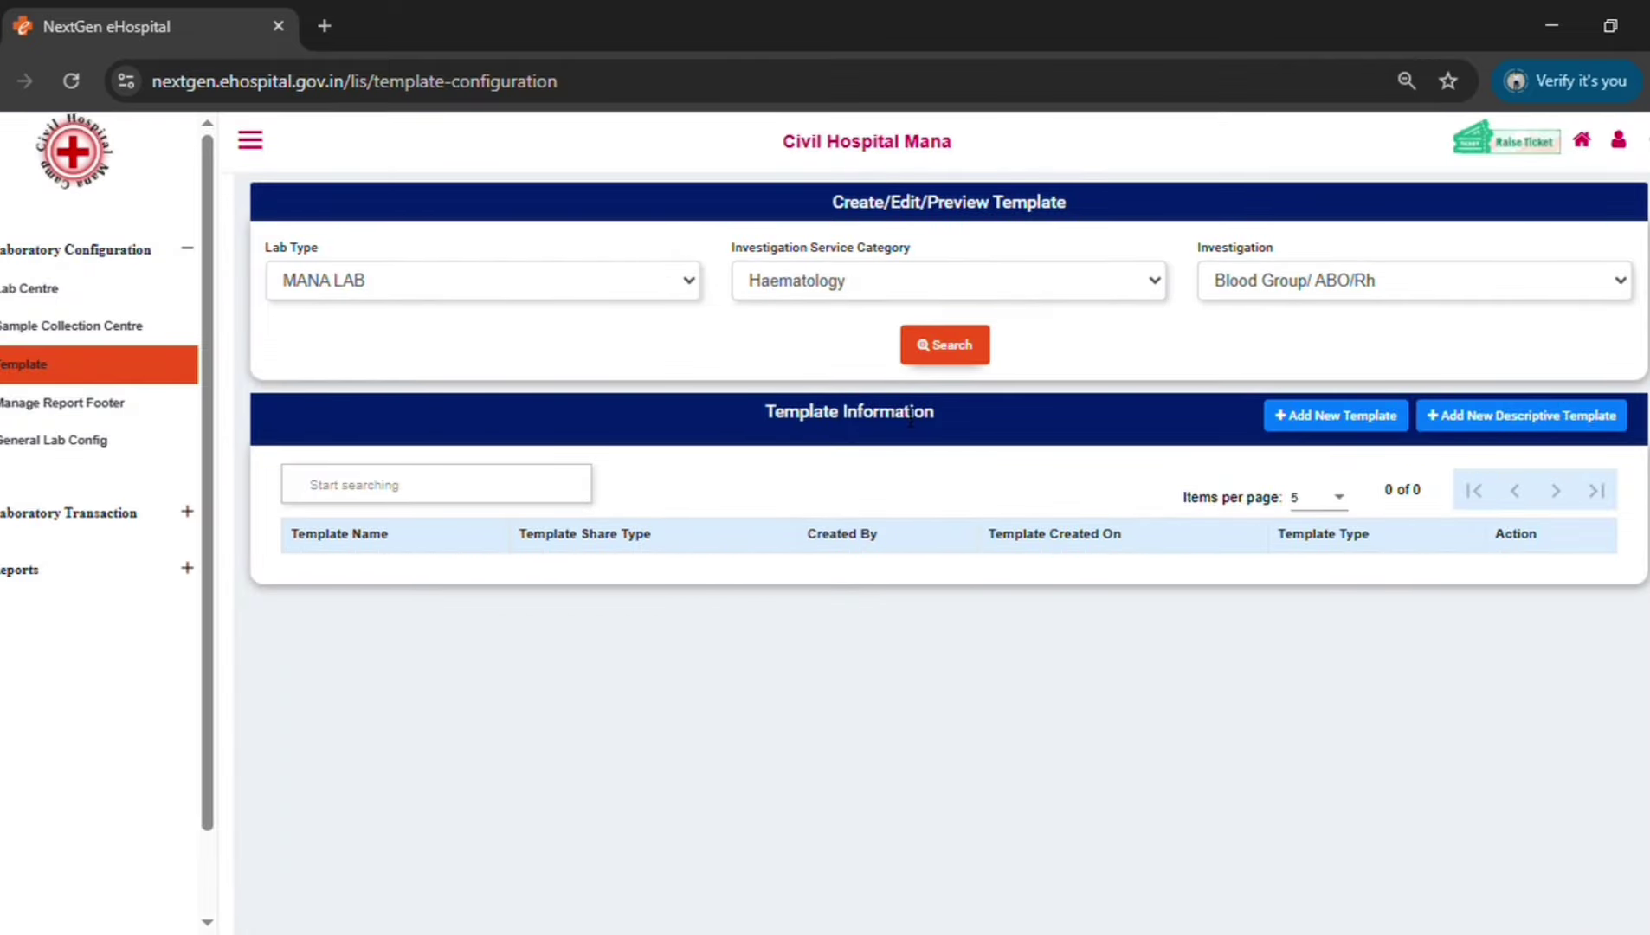
left_click(958, 347)
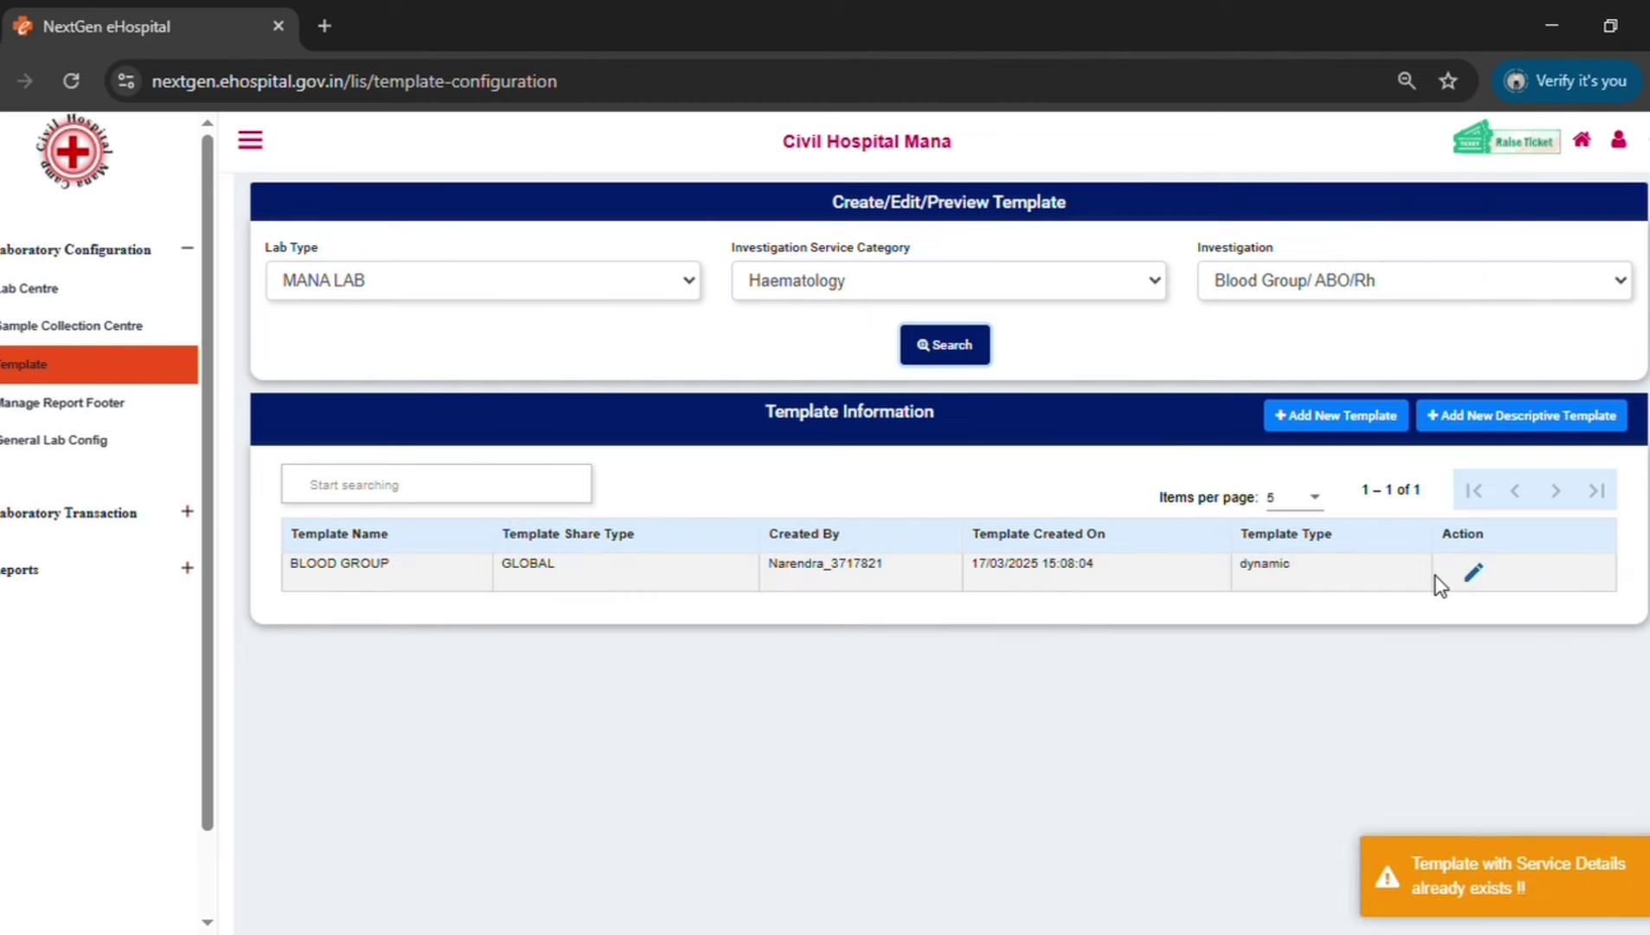
Search the lab report templates for MANA MICRO LAB, service category Microbiology and investigation URINE CULTURE & SENSITIVITY.
left_click(448, 281)
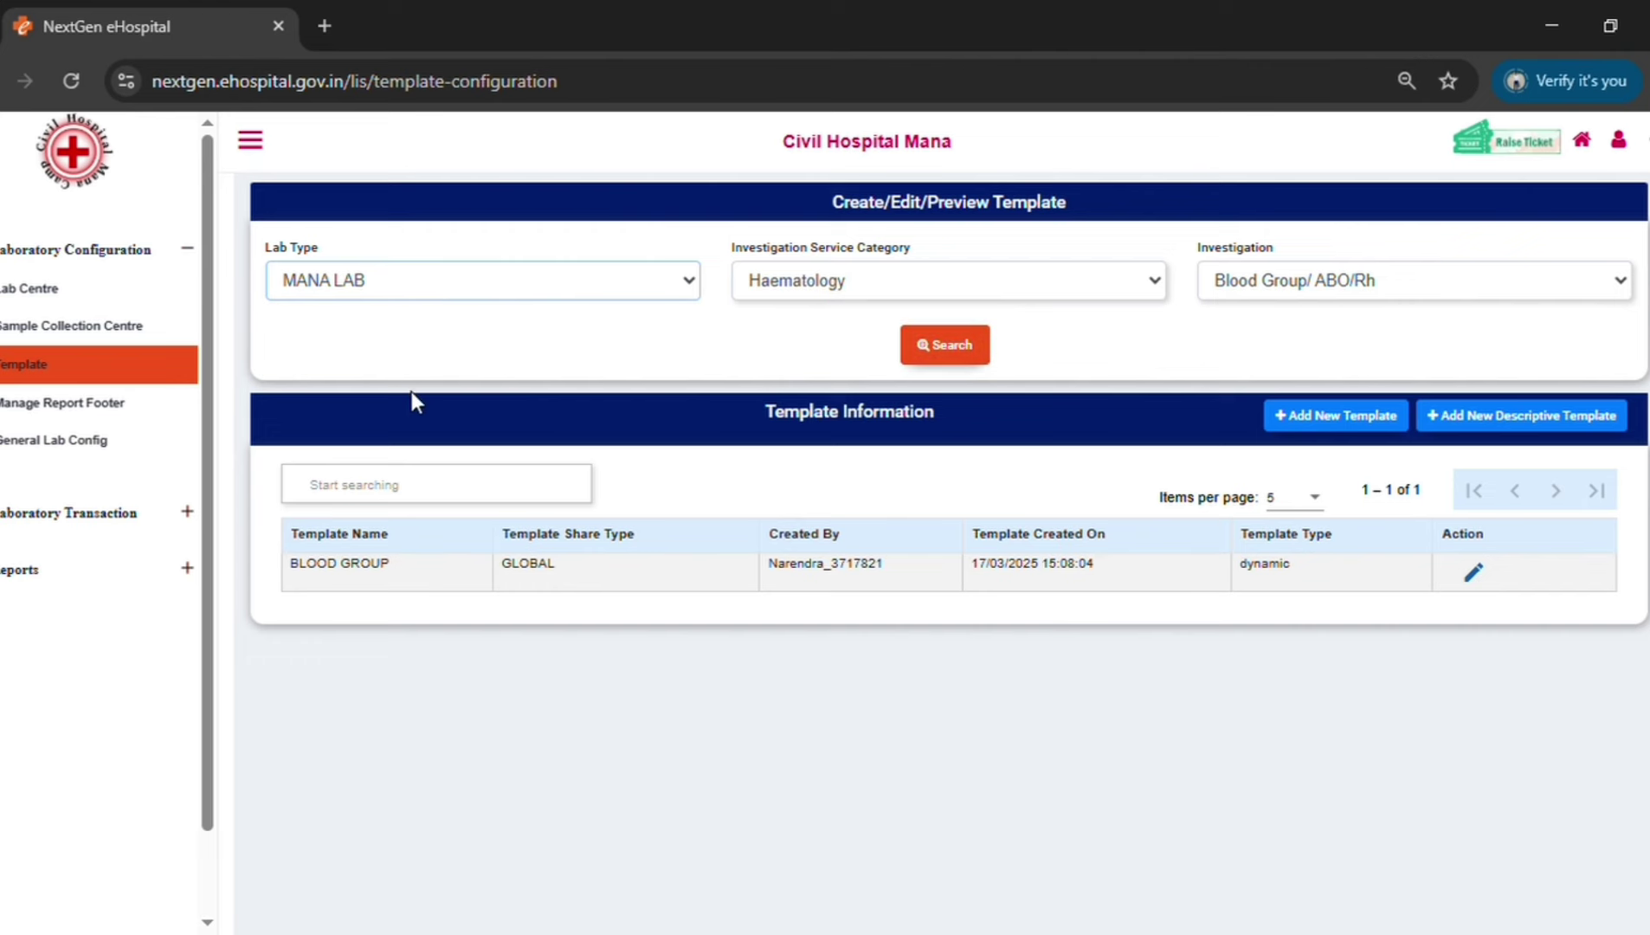
key("Down")
key("Tab")
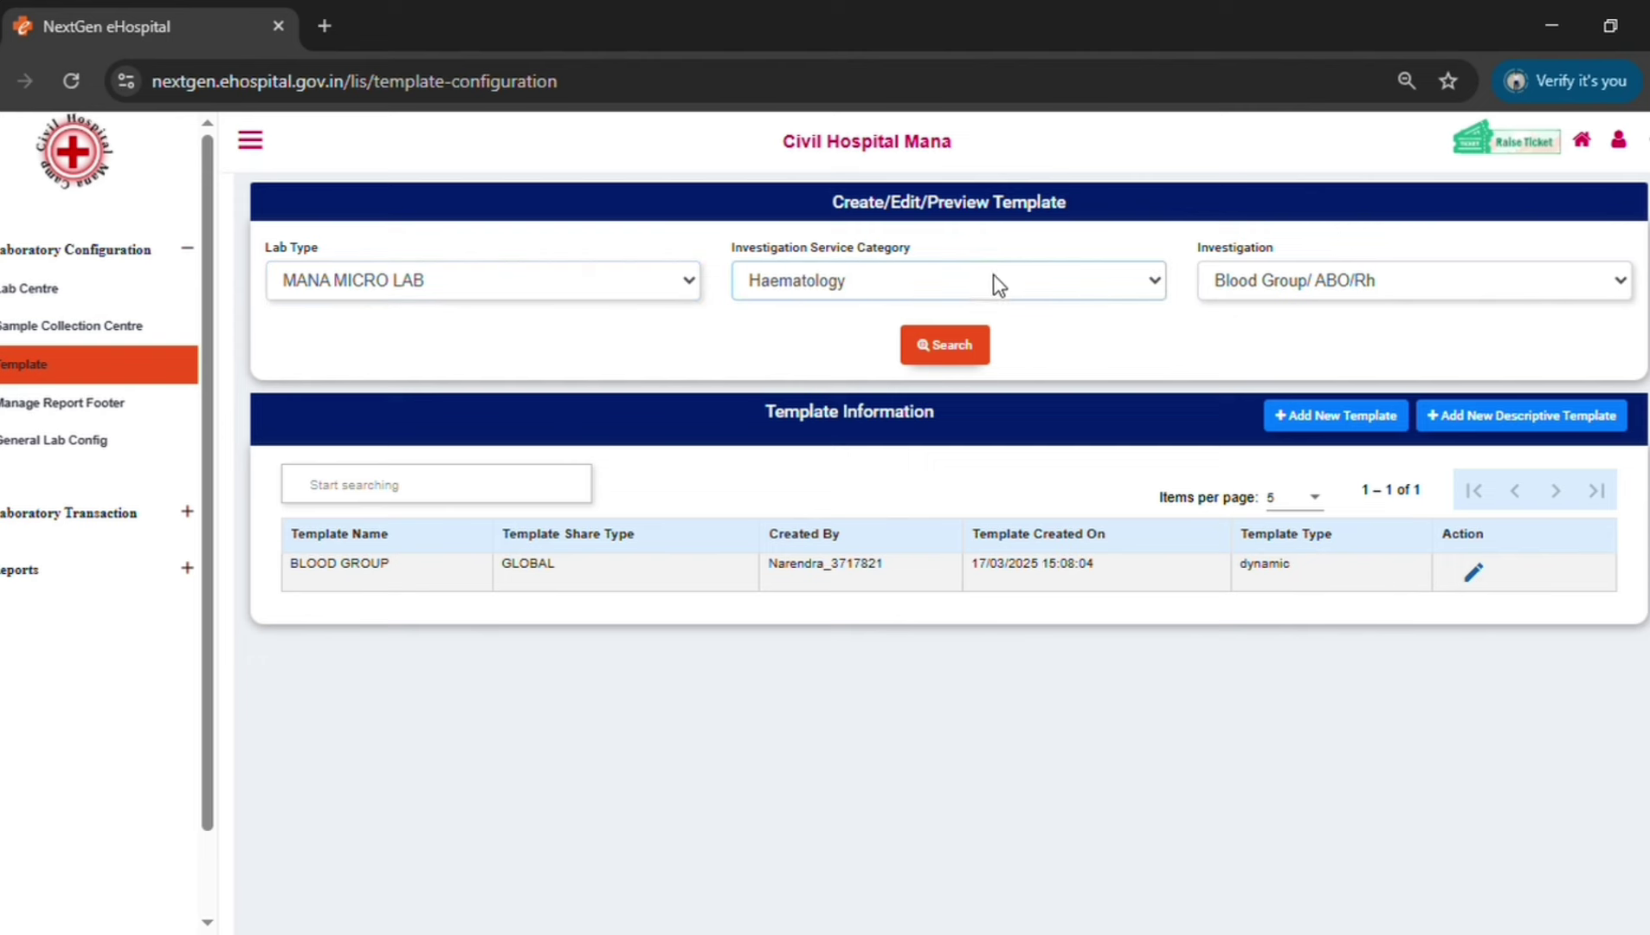
key("Down")
key("Tab")
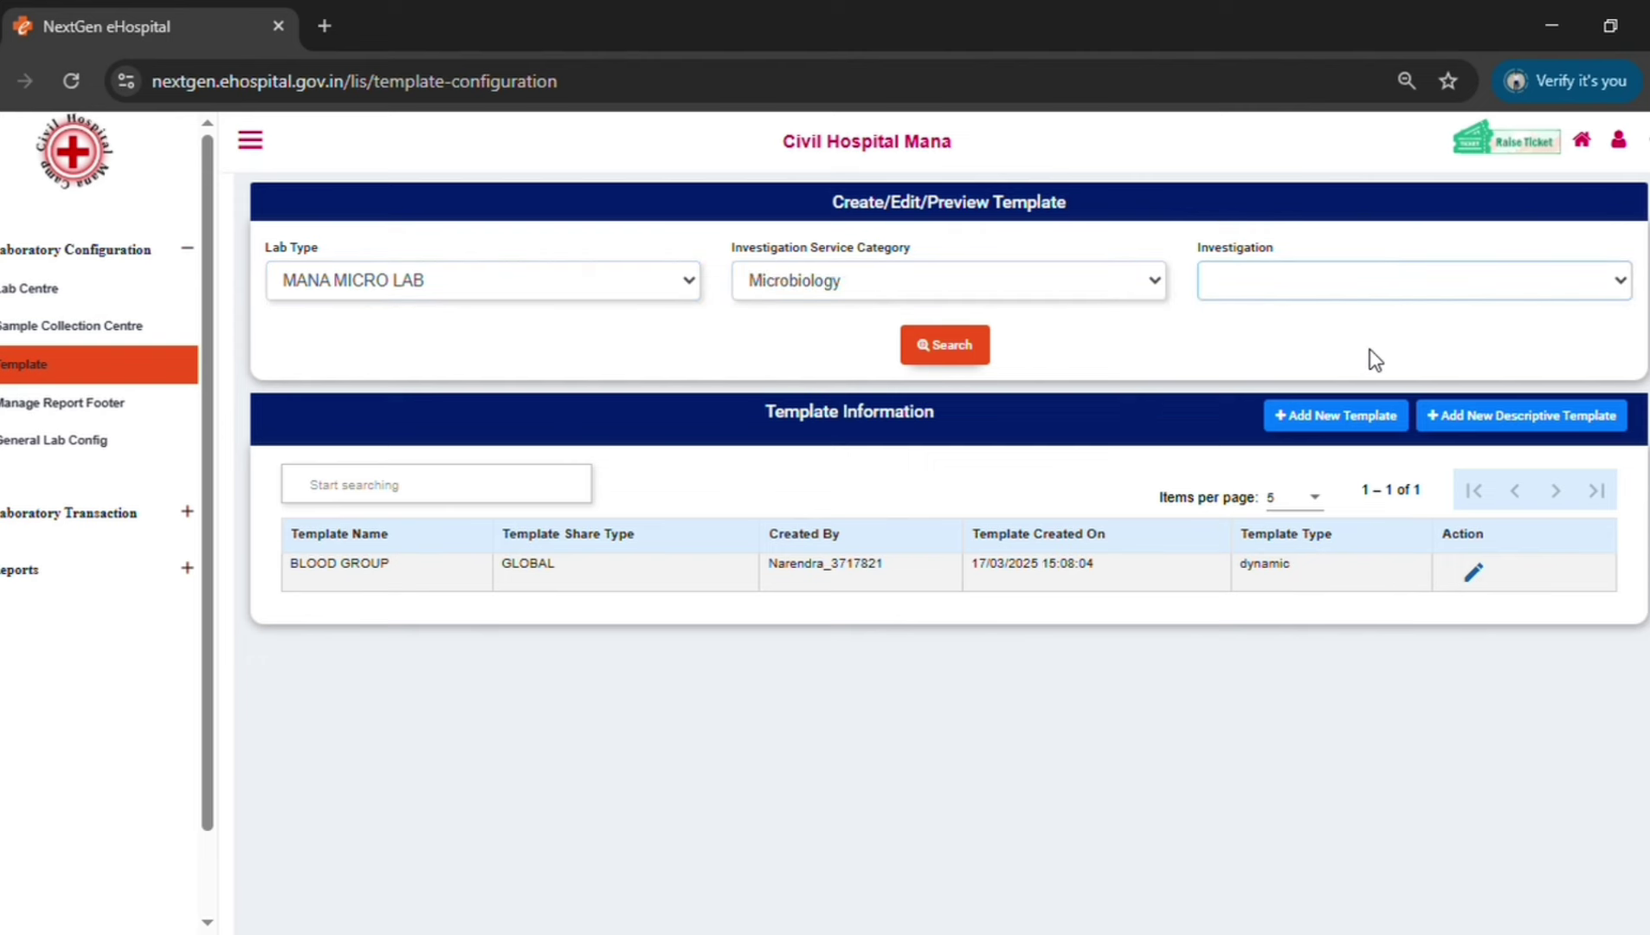
key("Down")
left_click(943, 347)
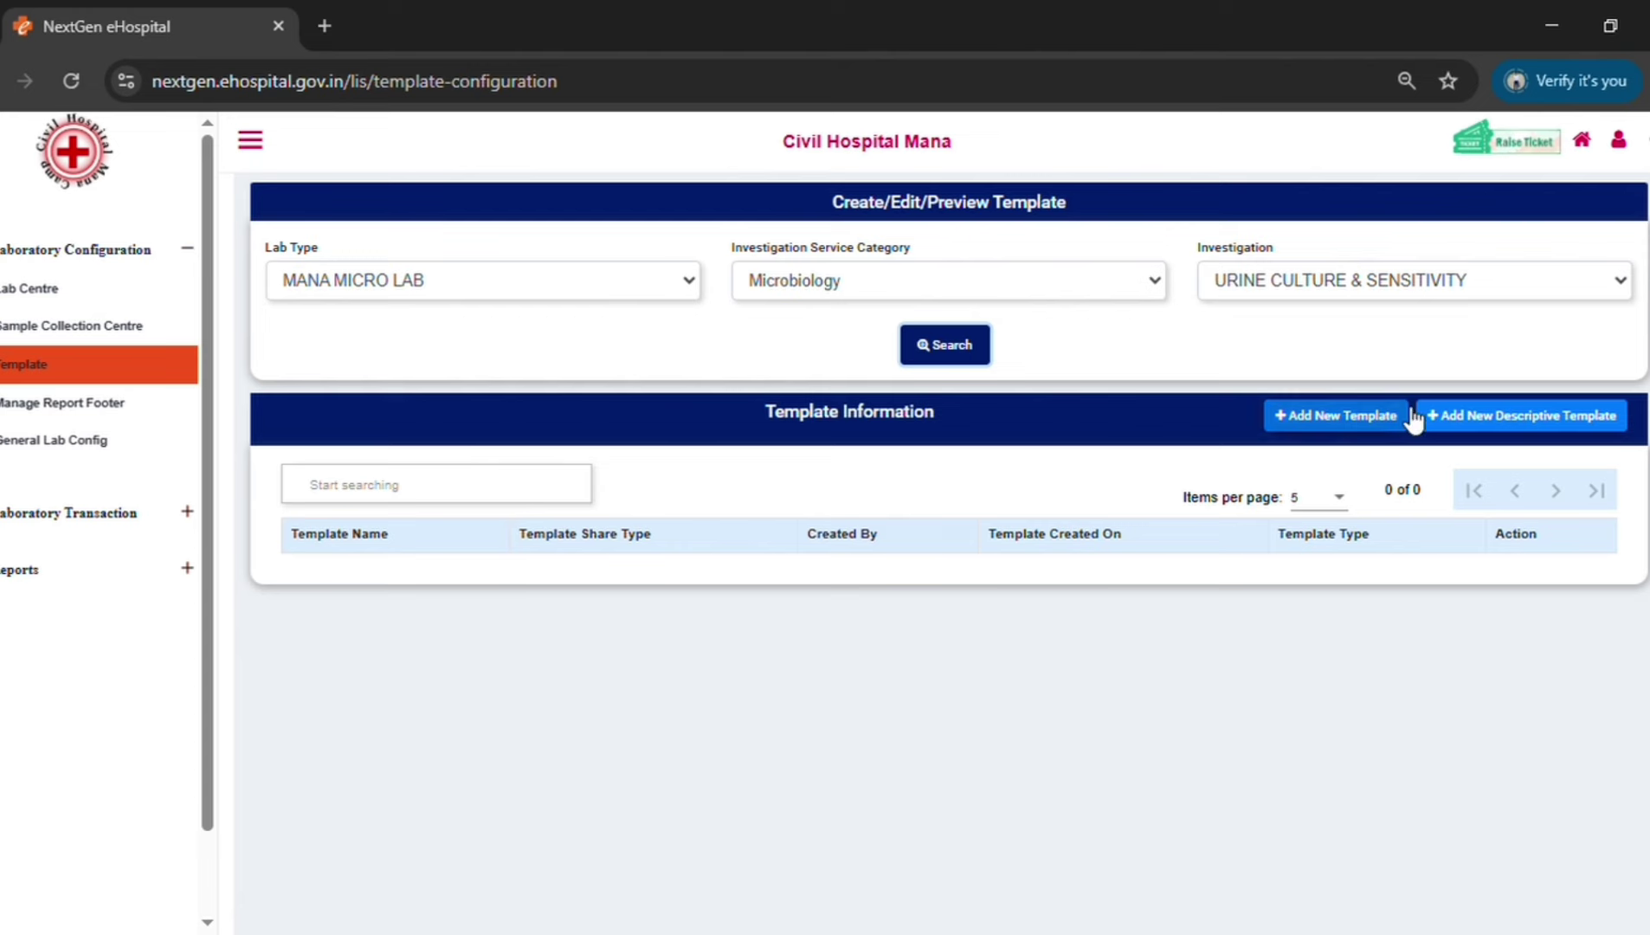
Start a new descriptive template for Microbiology, investigation URINE CULTURE & SENSITIVITY, and choose the staff member it is created for.
left_click(1565, 424)
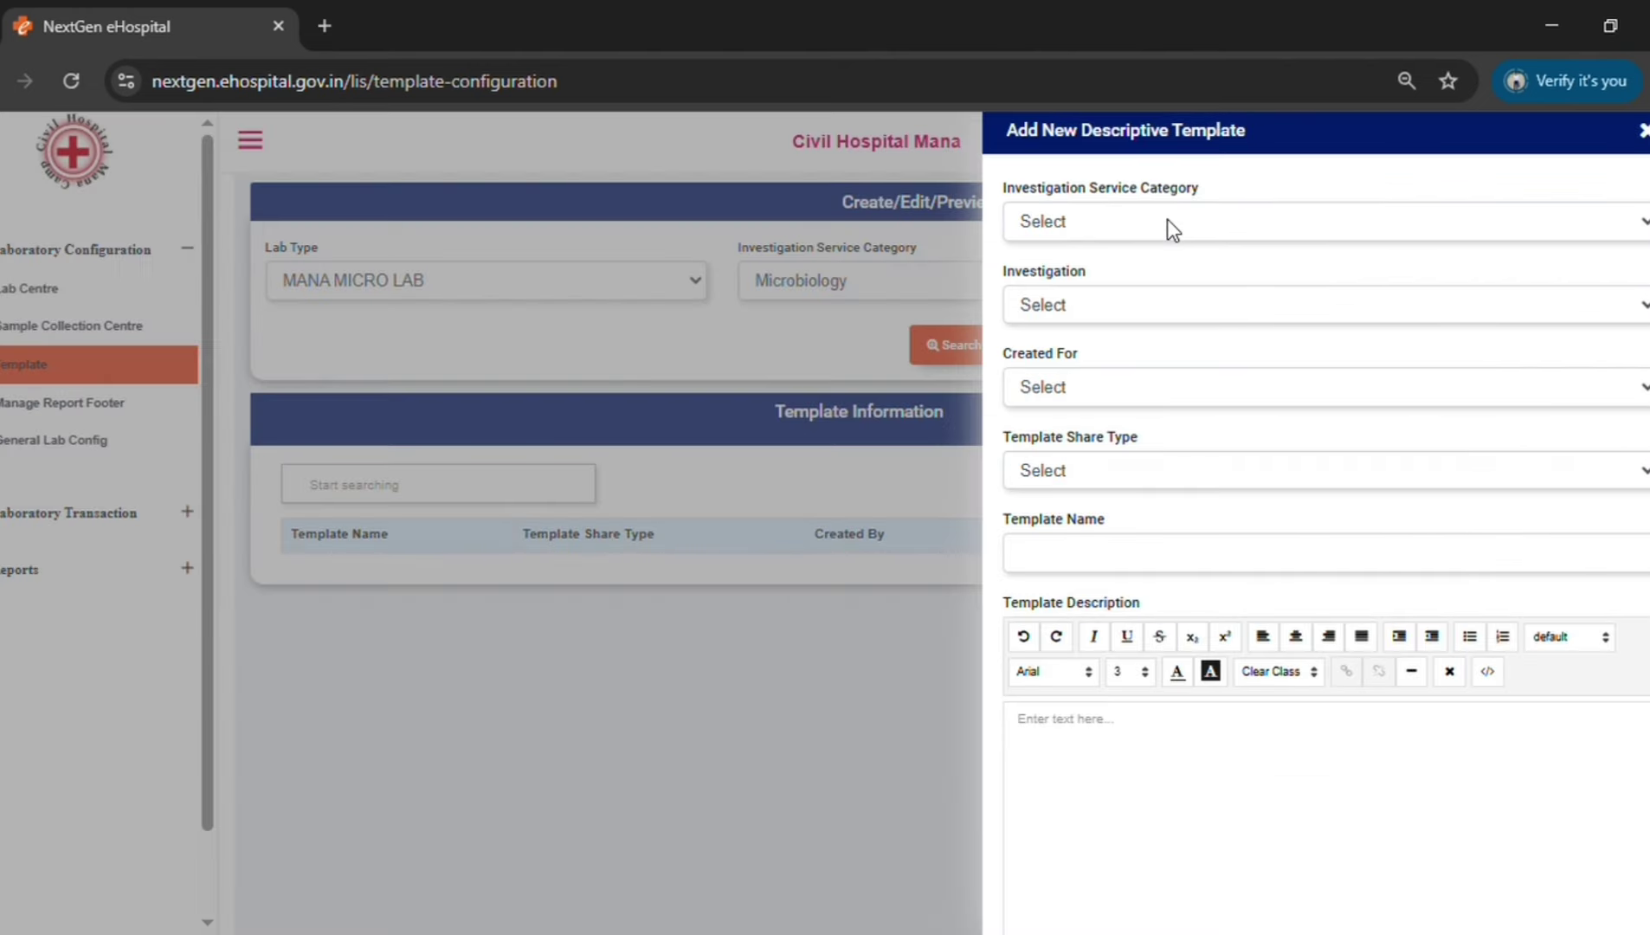
left_click(1166, 219)
left_click(1084, 351)
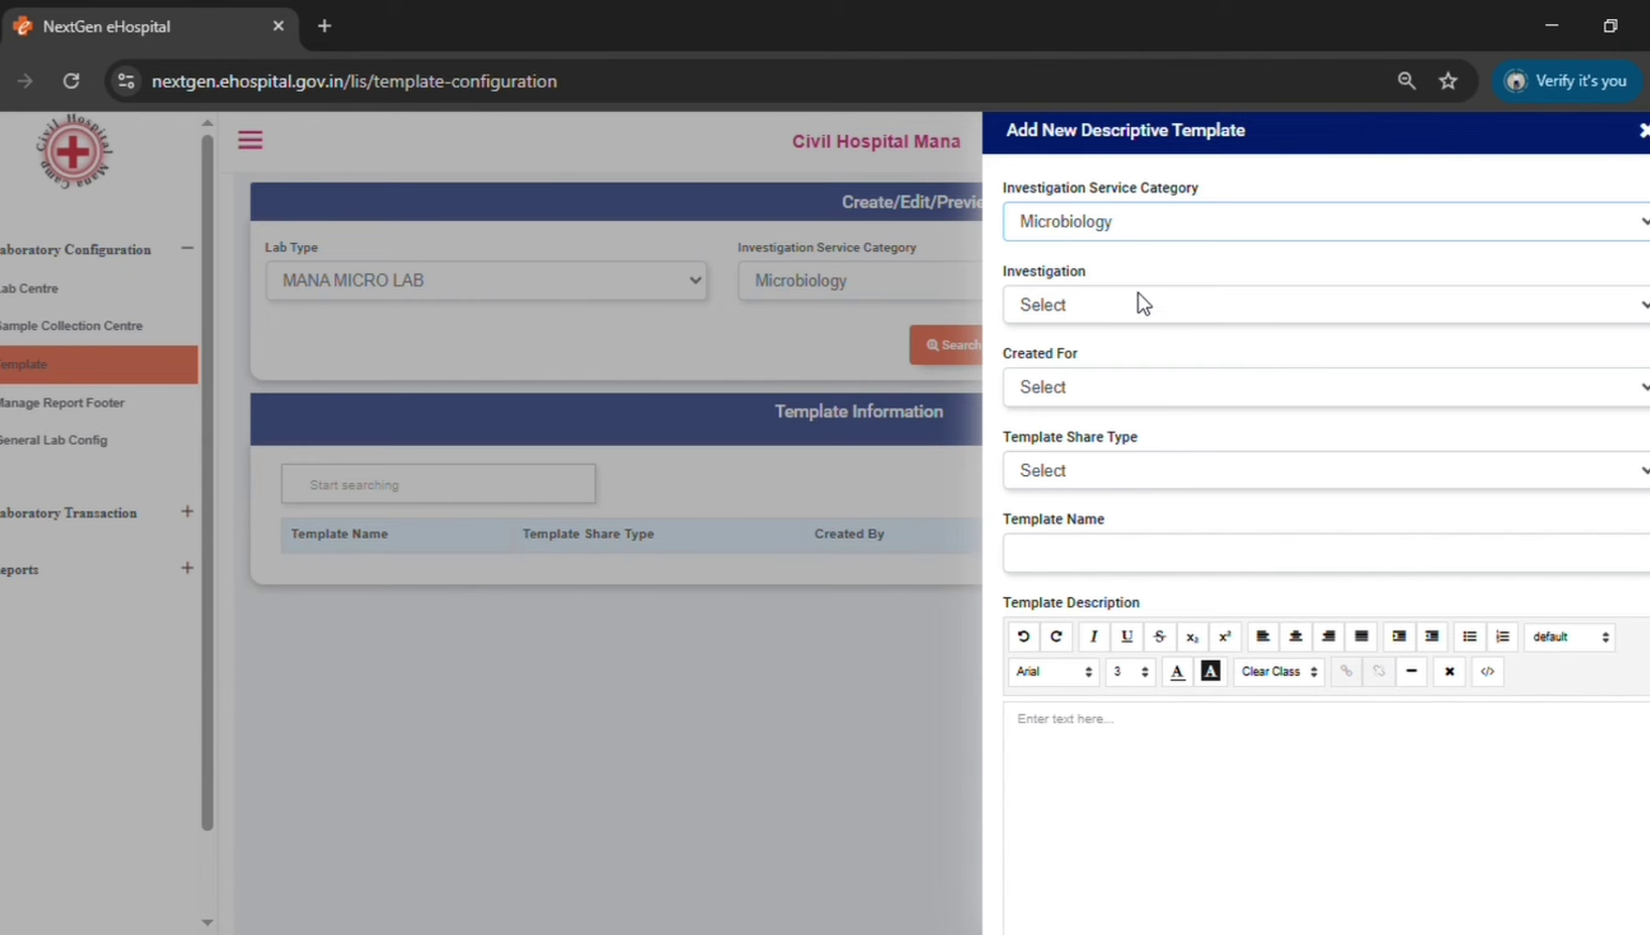
left_click(1142, 304)
left_click(1121, 367)
left_click(1122, 384)
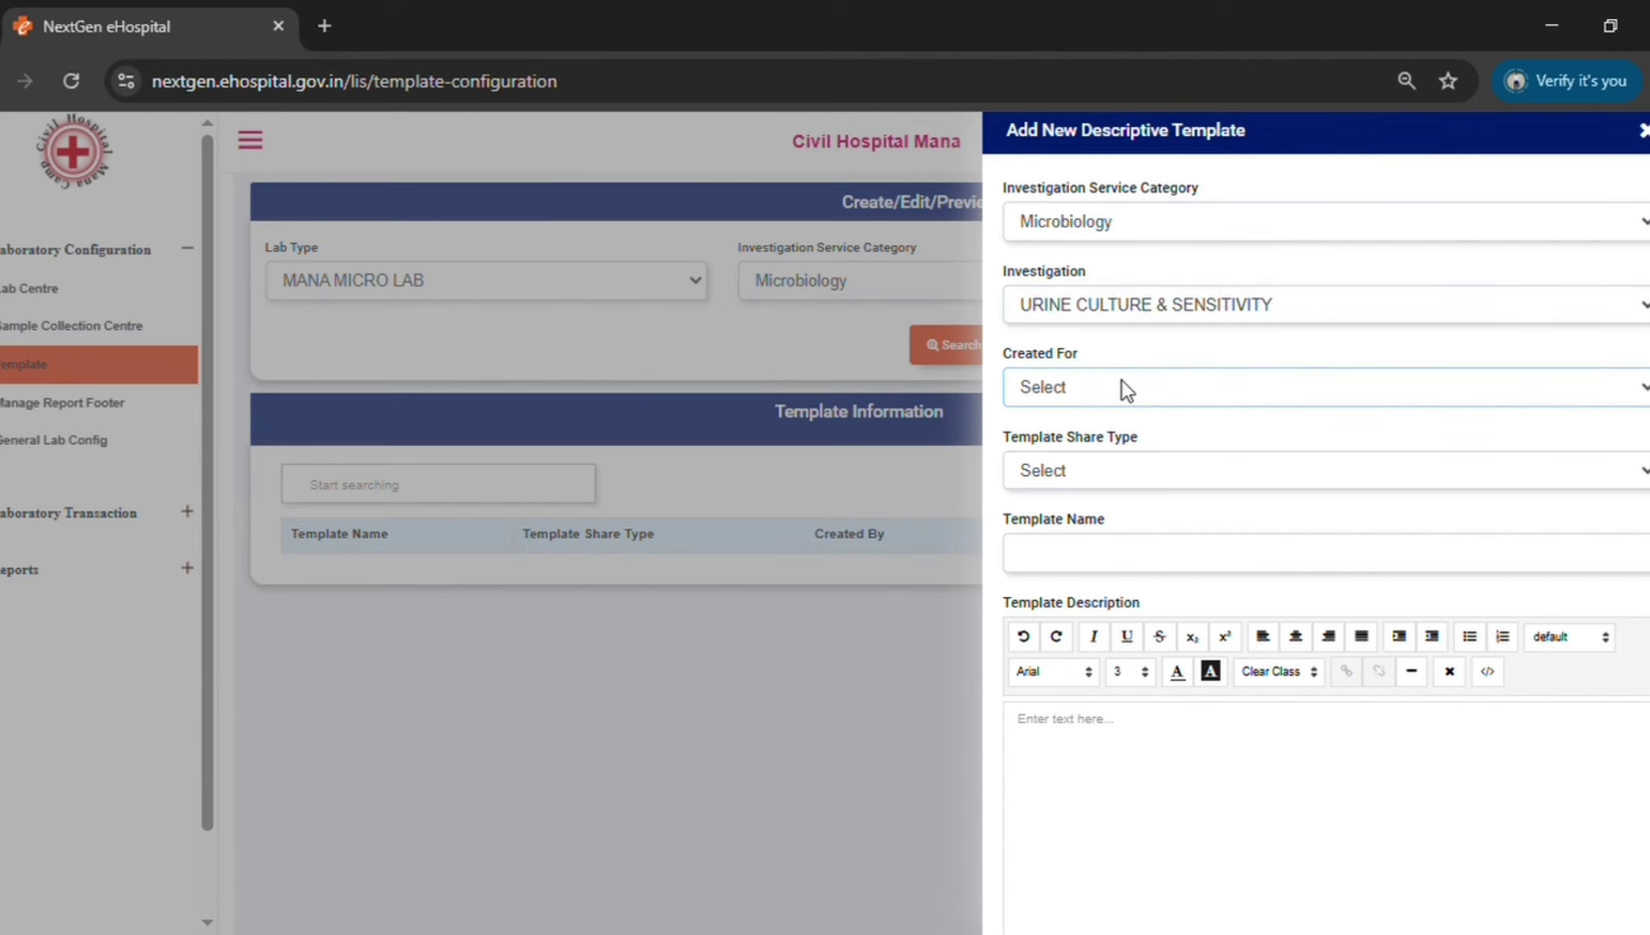
left_click(1117, 426)
Set the descriptive template's share type to GLOBAL and name the template URINE CULTURE.
left_click(1124, 475)
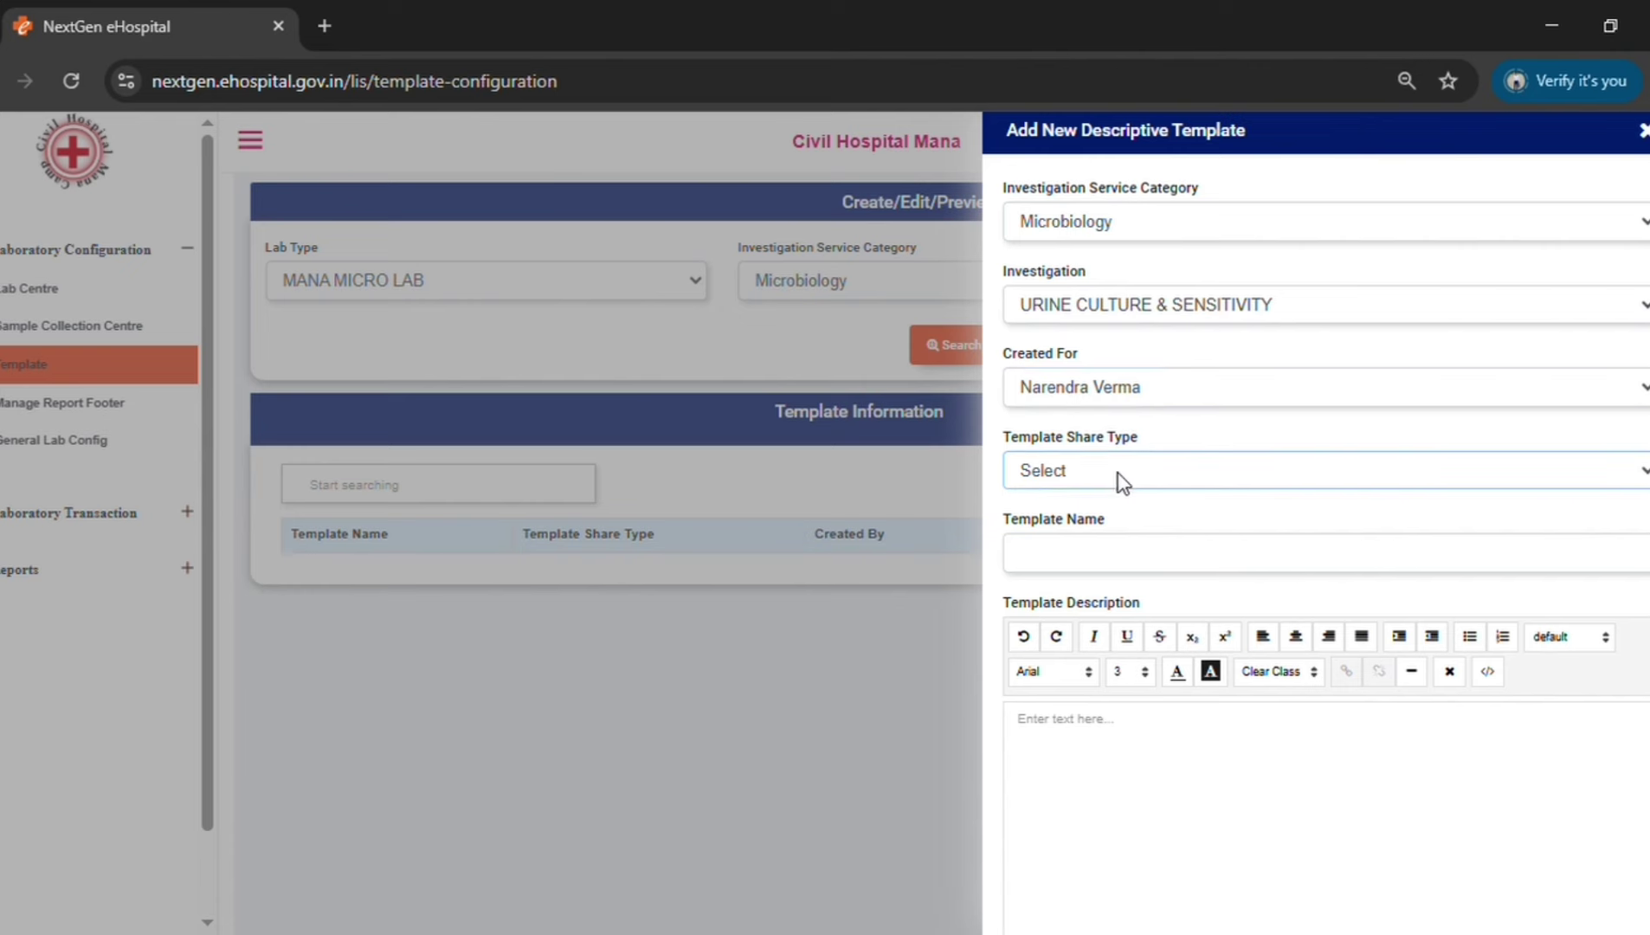
left_click(1049, 584)
left_click(1119, 563)
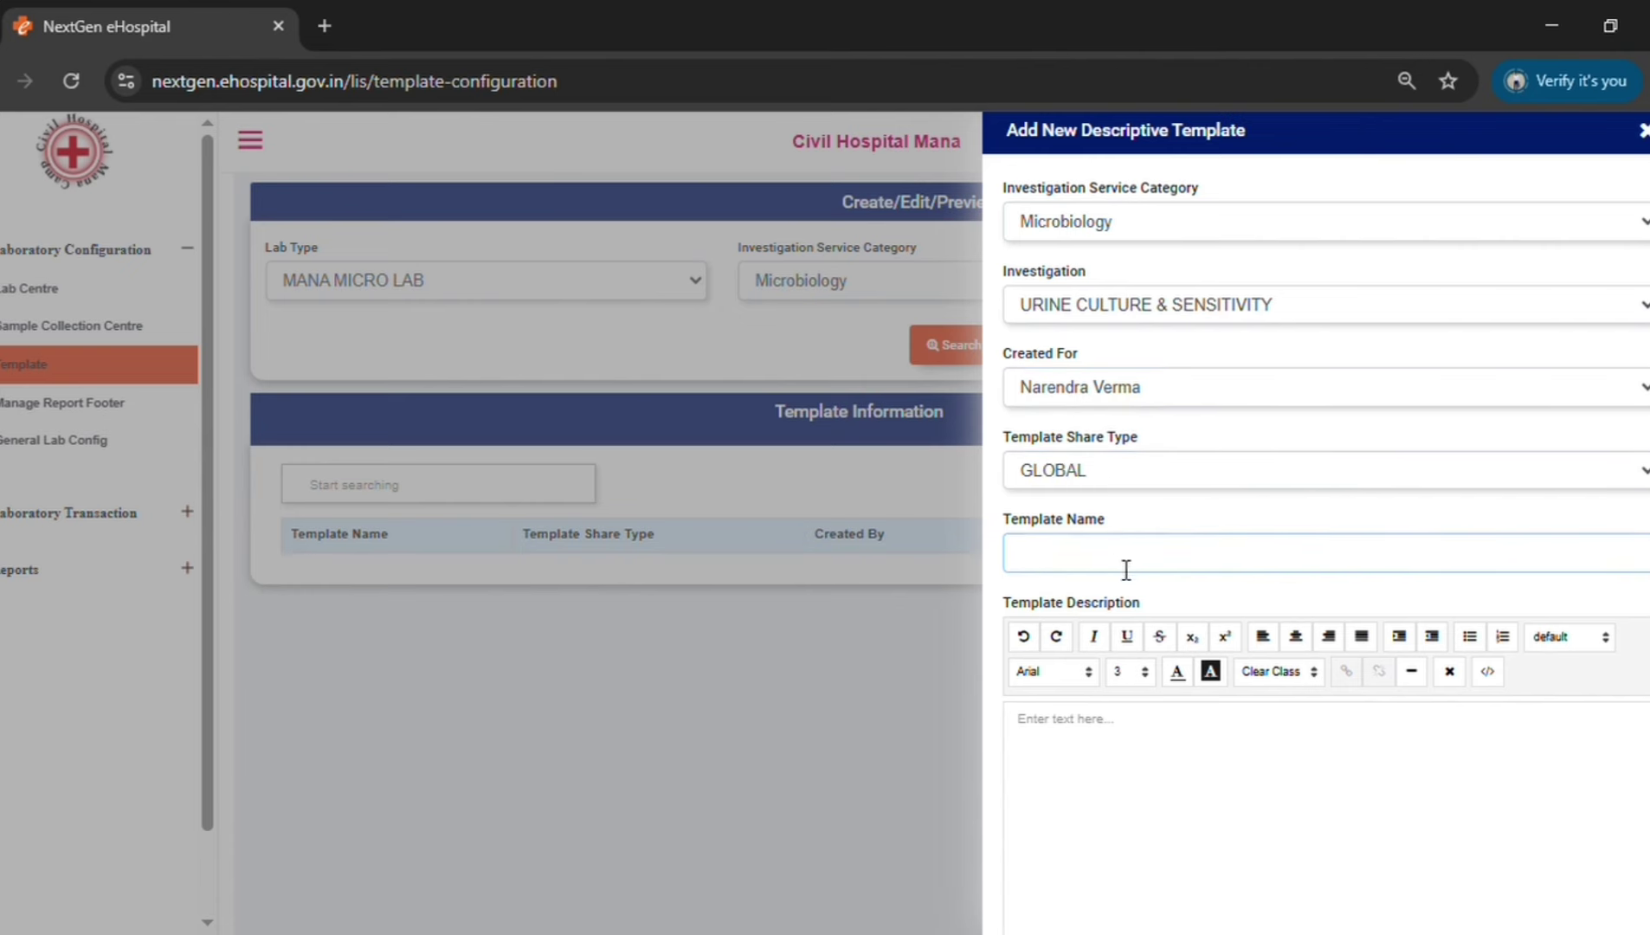
mouse_move(1204, 604)
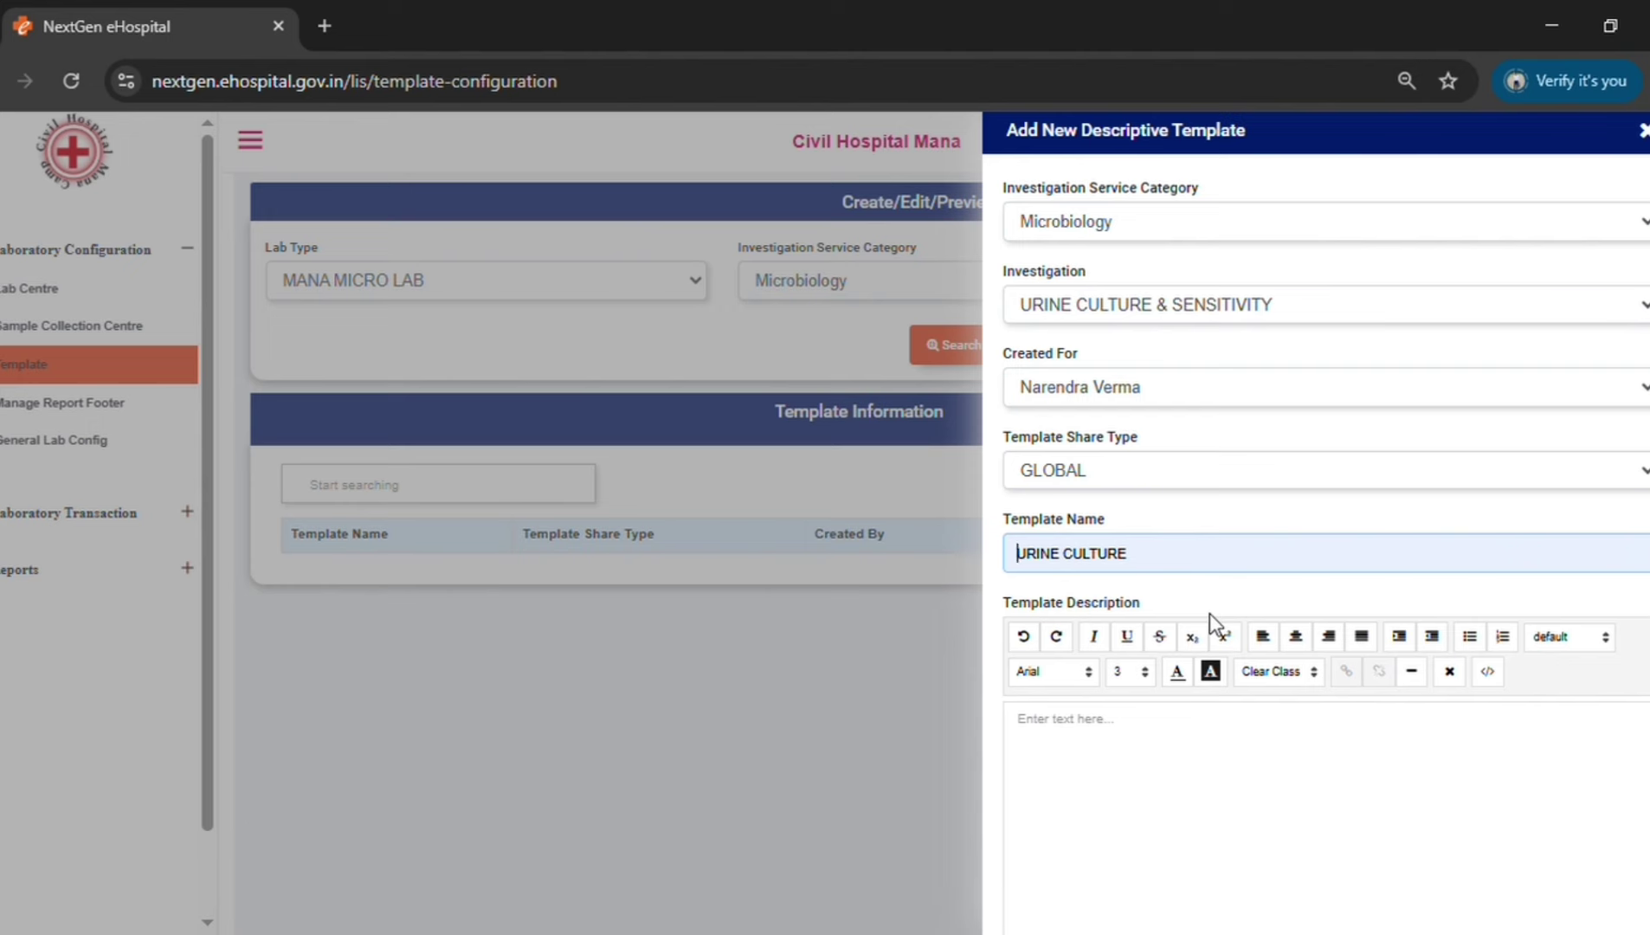
left_click(1209, 612)
Paste the culture report with its gram stain, ZN stain and antibiotics table into the template description and review it.
scroll(1146, 770, "down", 1)
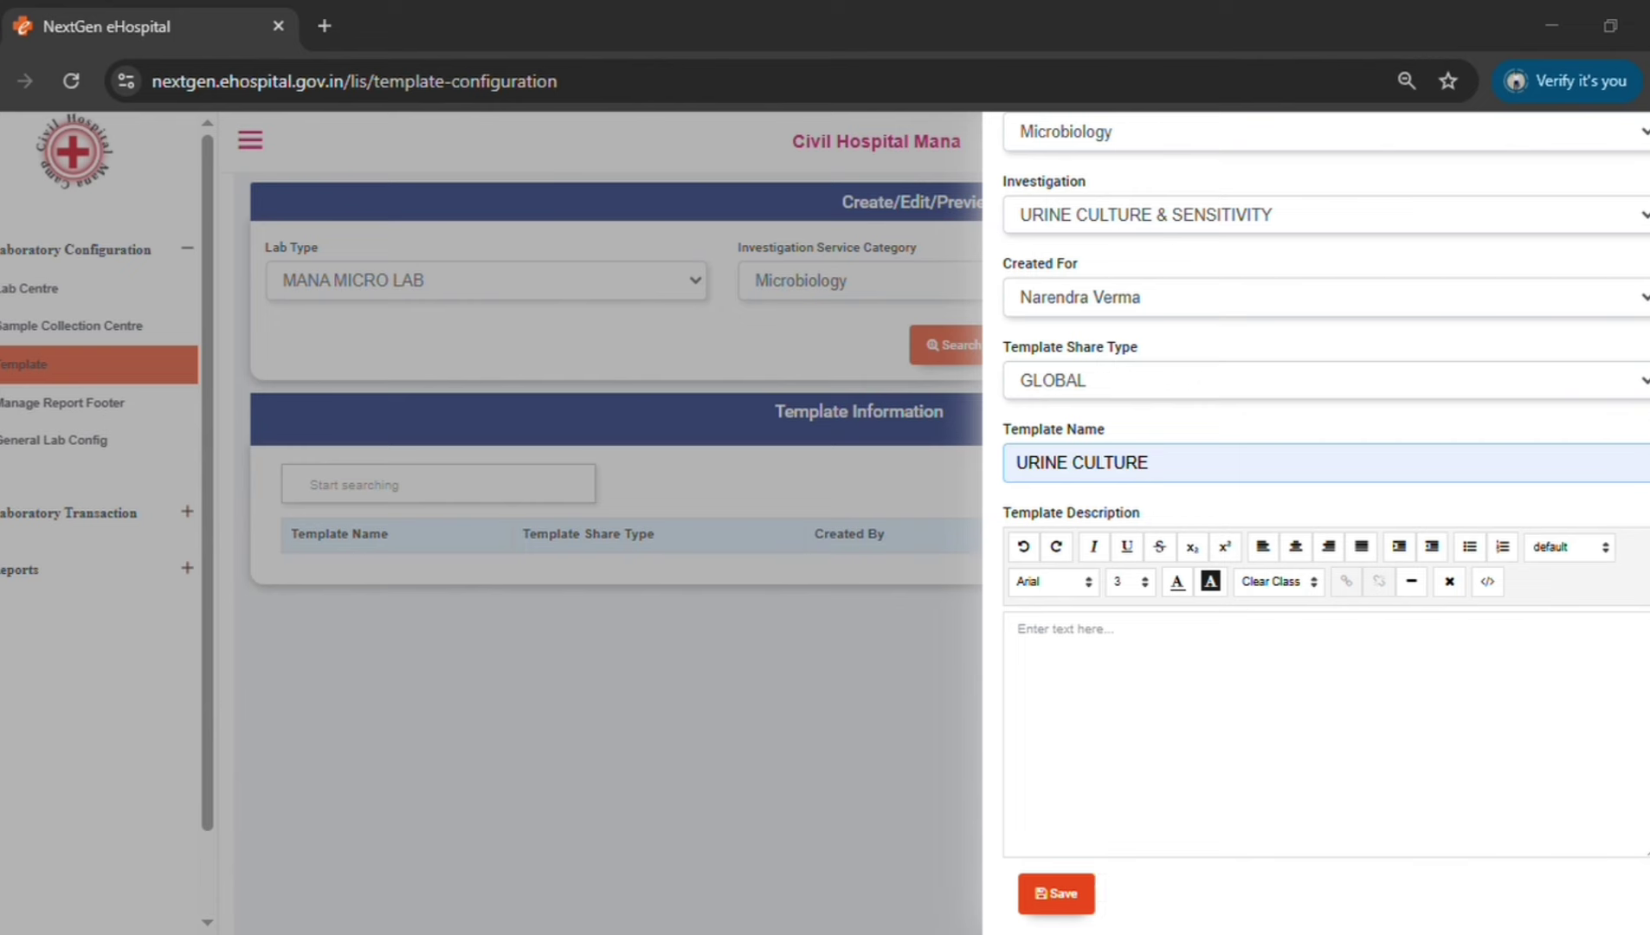
left_click(1048, 649)
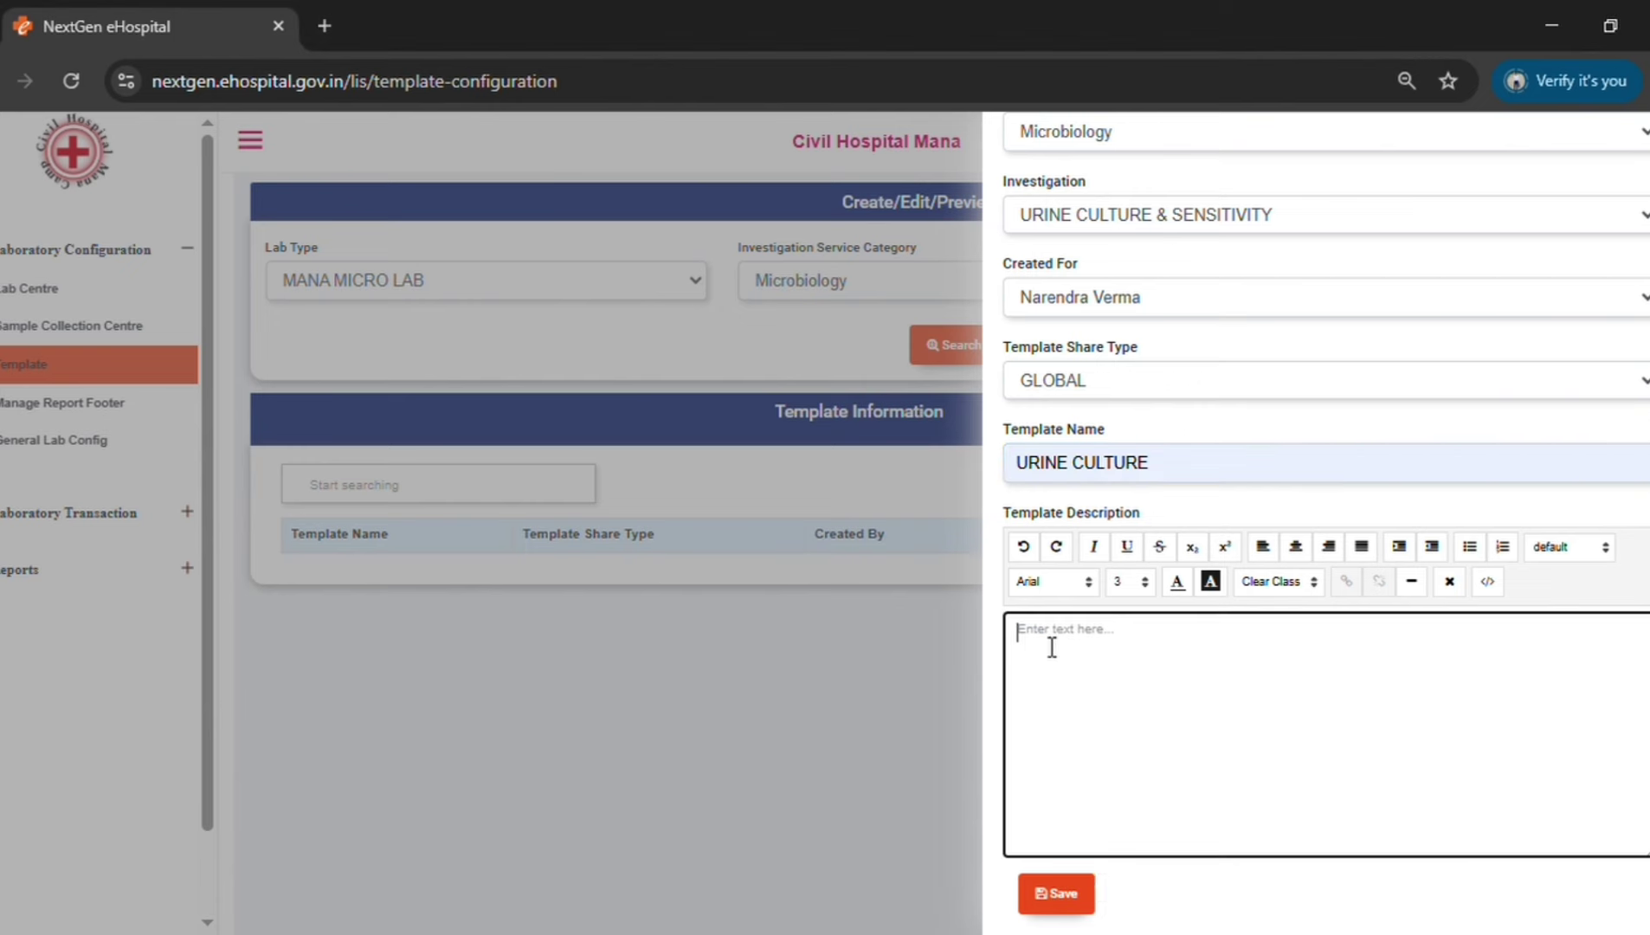
key("ctrl+v")
scroll(1255, 818, "up", 5)
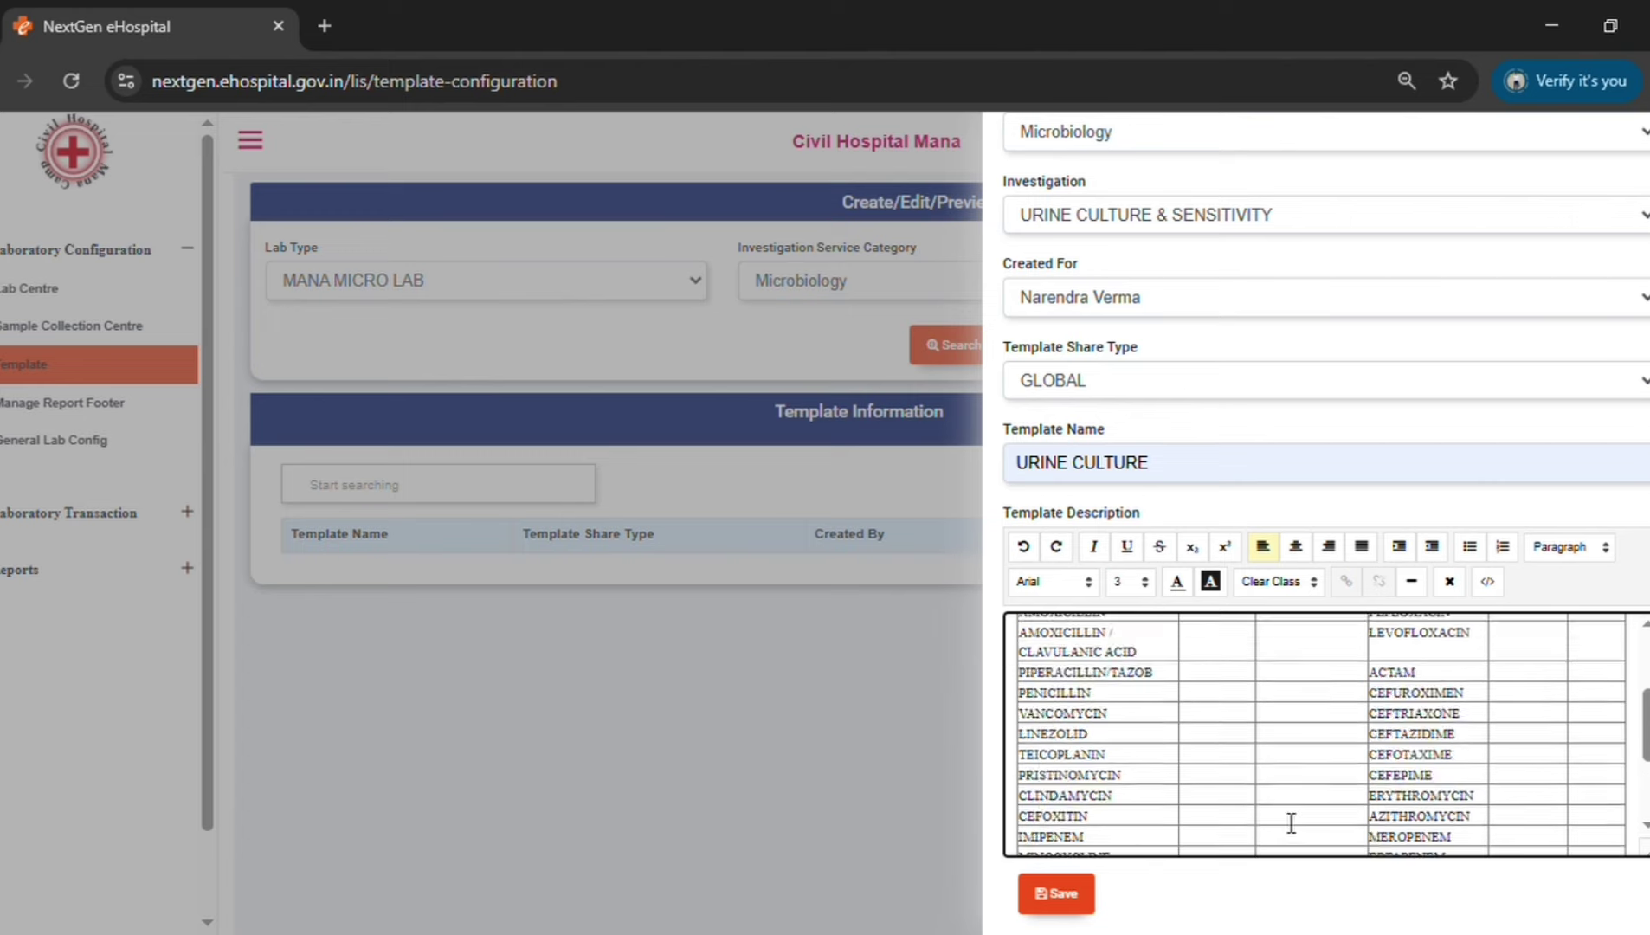
scroll(1279, 803, "up", 2)
scroll(1277, 802, "down", 6)
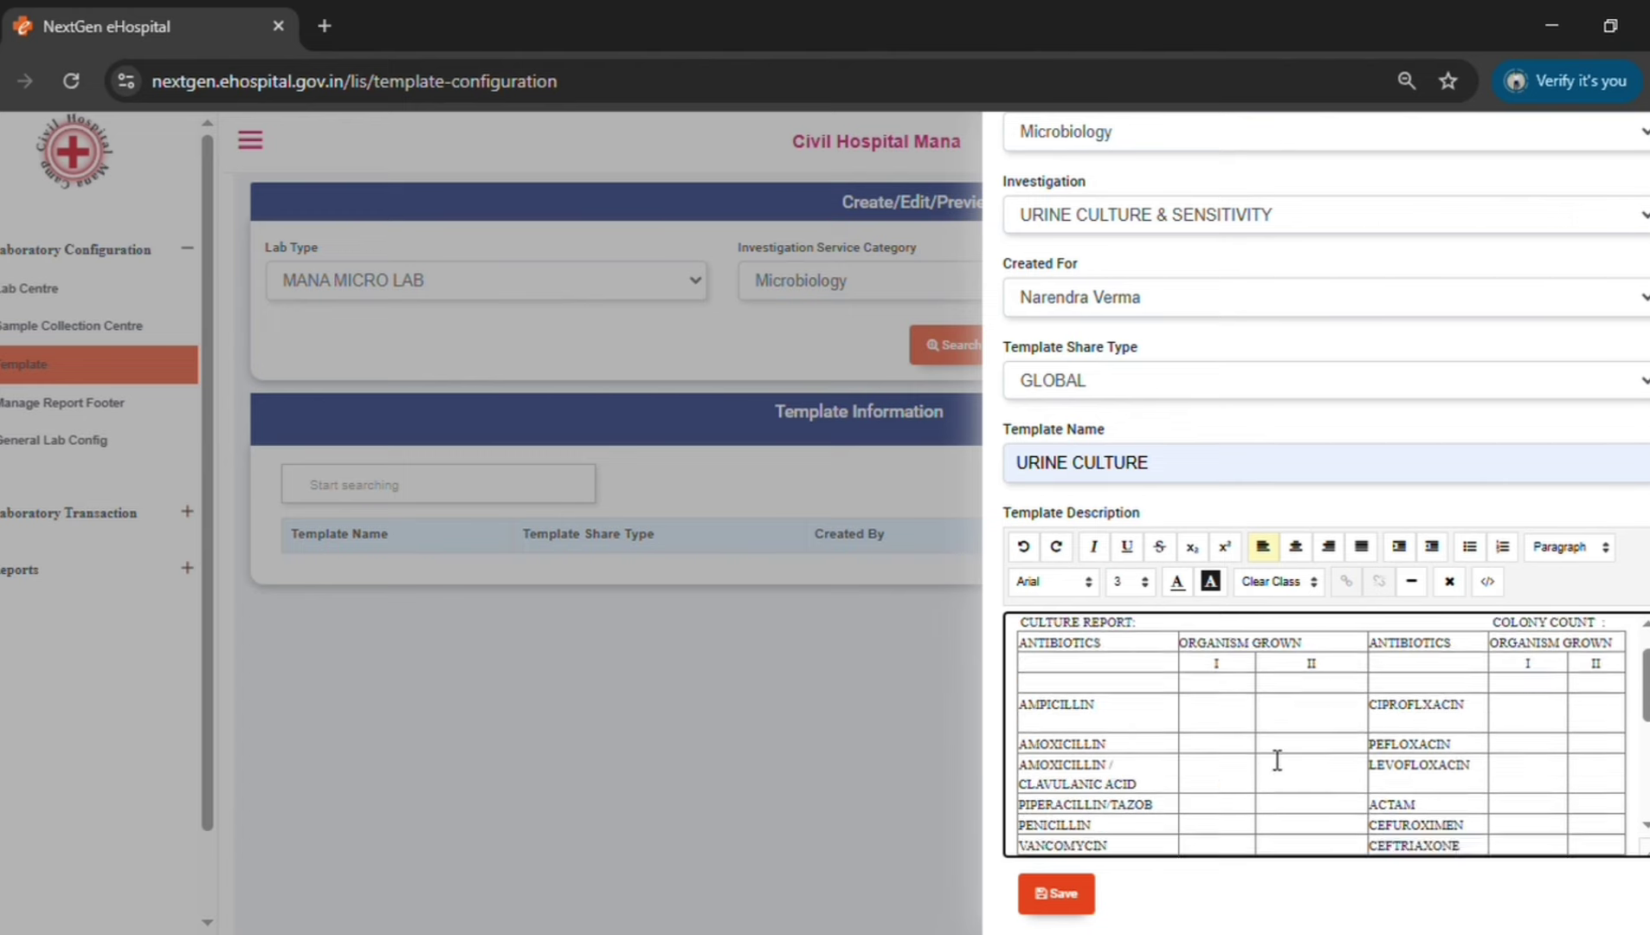
scroll(1189, 798, "down", 2)
scroll(1188, 793, "up", 8)
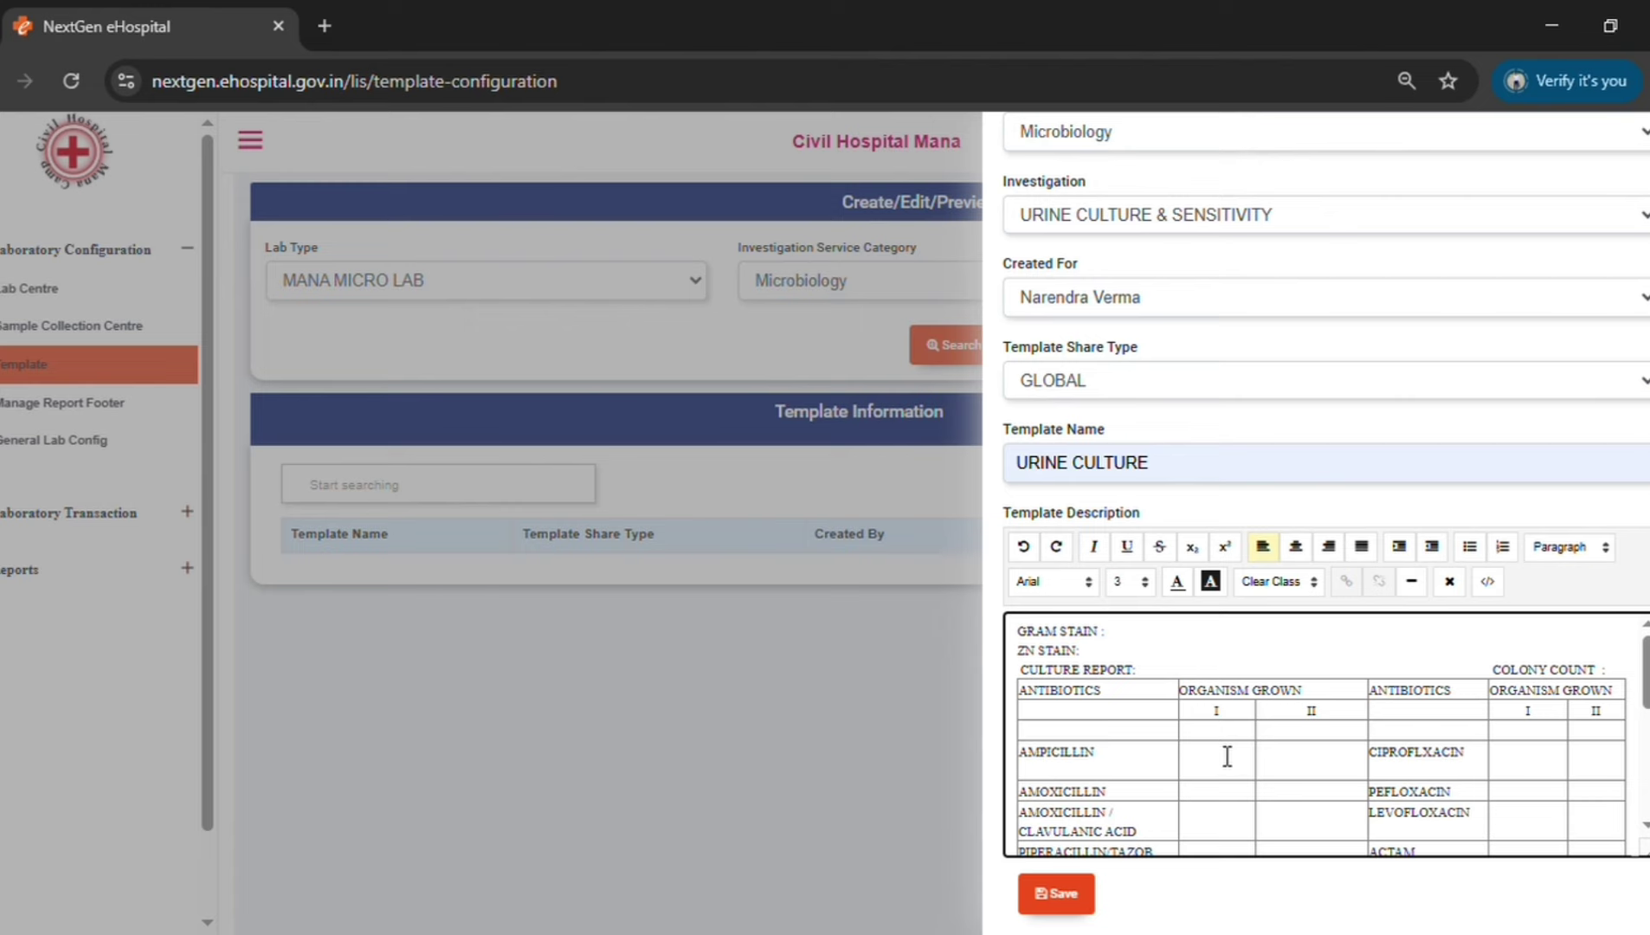
scroll(1225, 757, "down", 3)
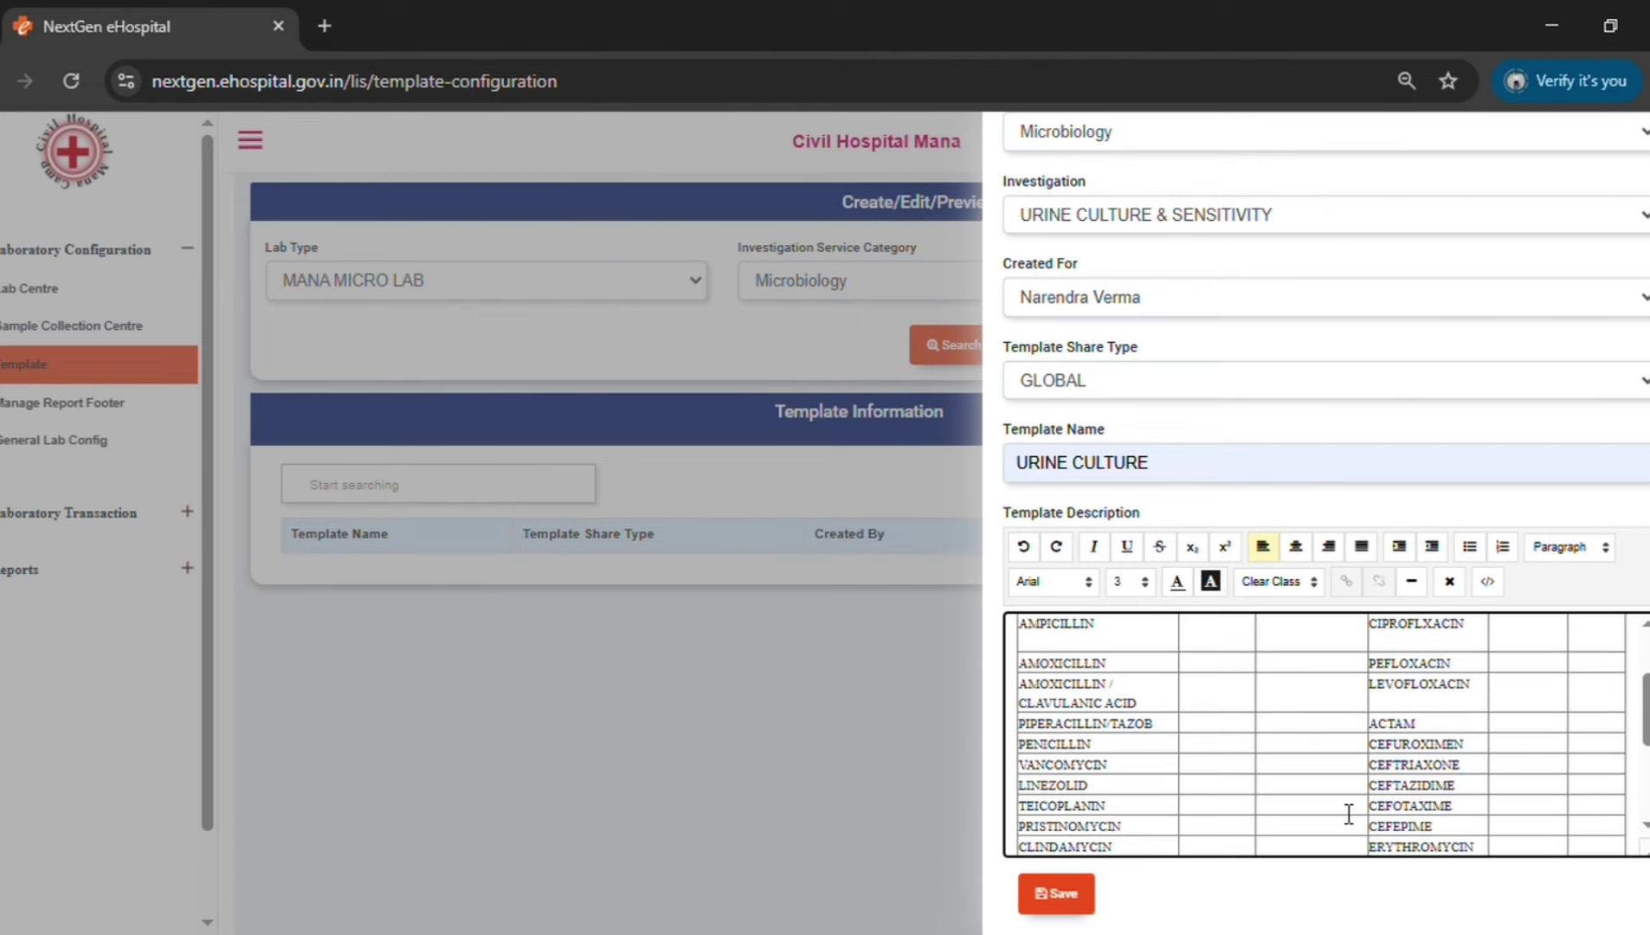
Review the rest of the antibiotics table and save the URINE CULTURE descriptive template.
scroll(1122, 788, "down", 1)
scroll(1122, 788, "down", 1)
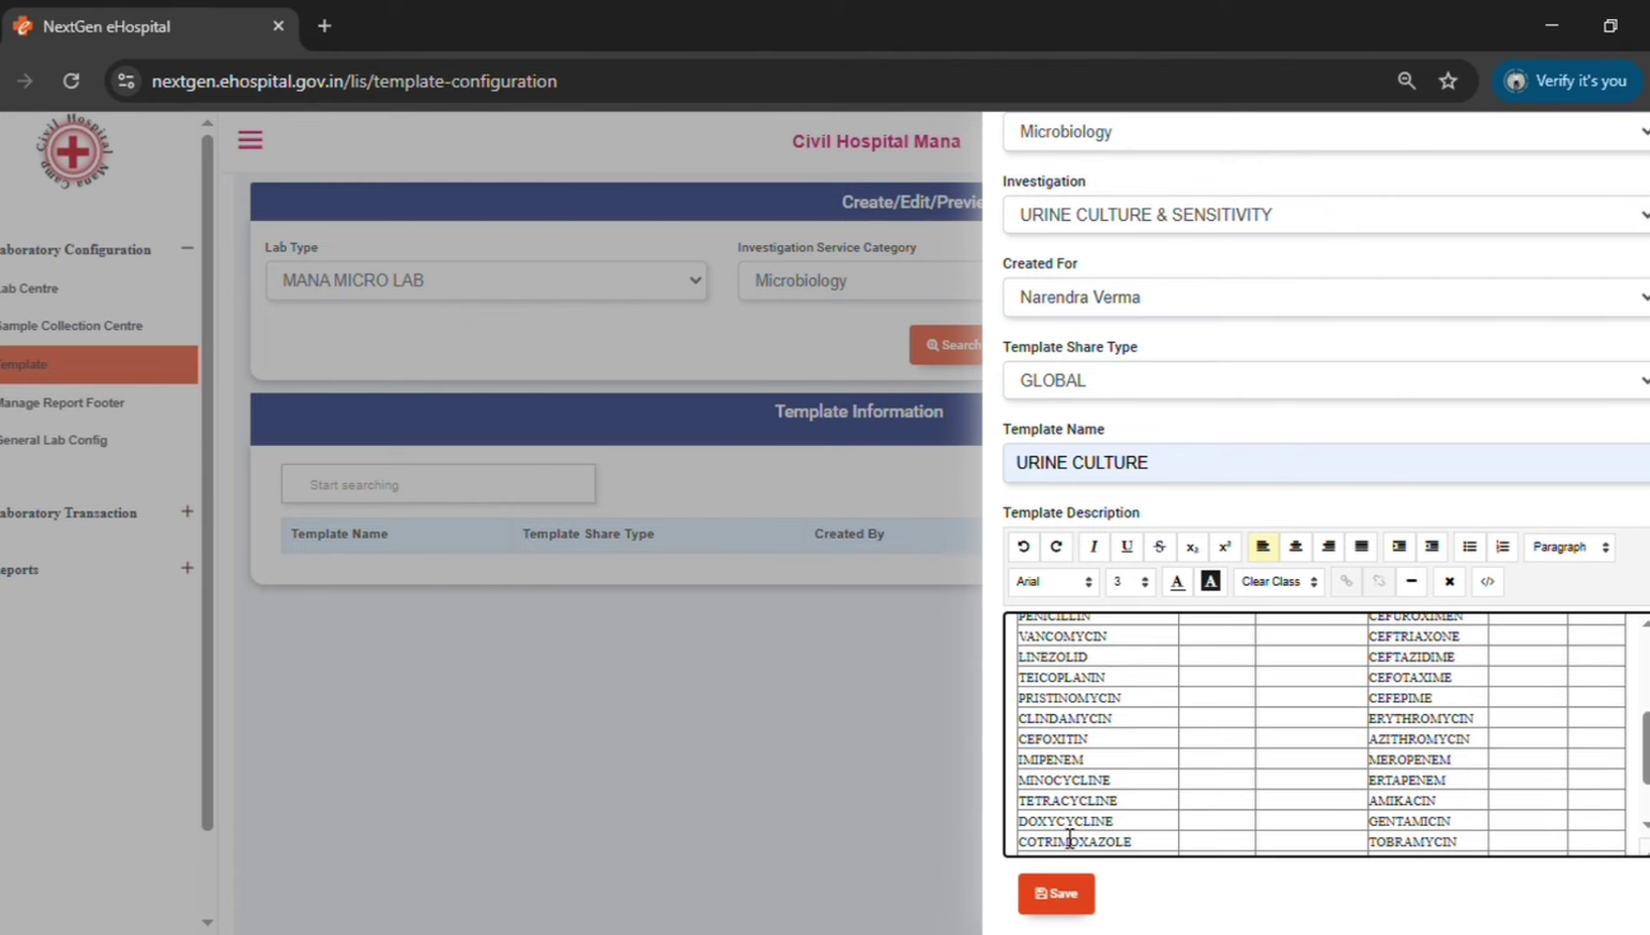
left_click(1070, 900)
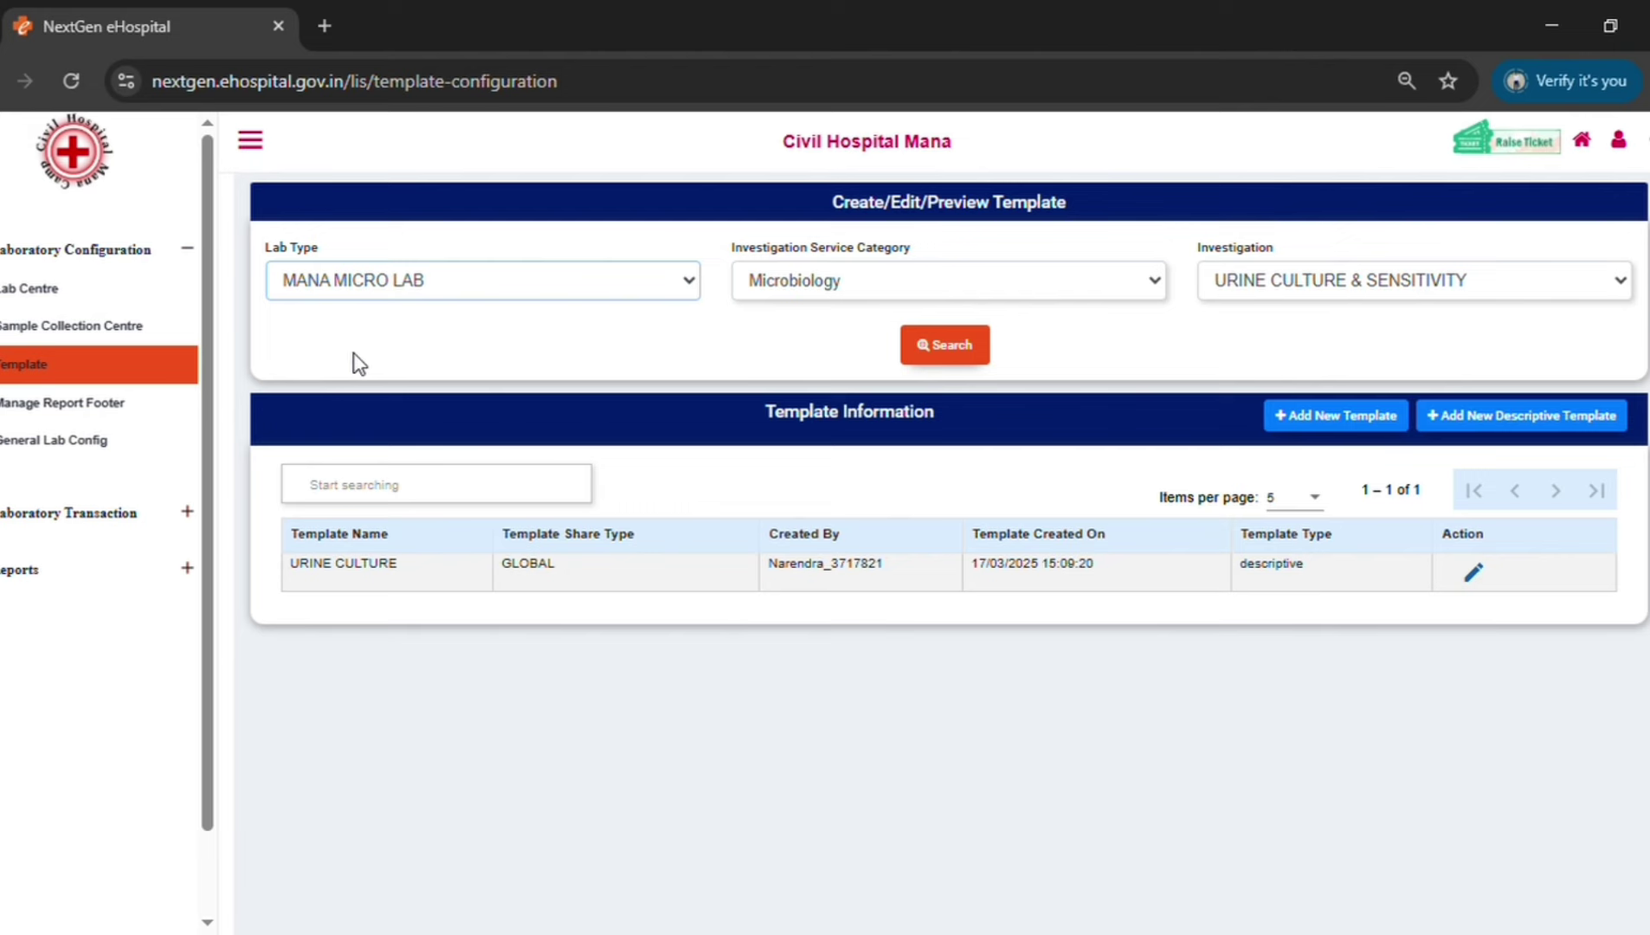
In the report footer configuration, set the left caption to Laboratory In-charge and the right caption to Verified by.
left_click(70, 407)
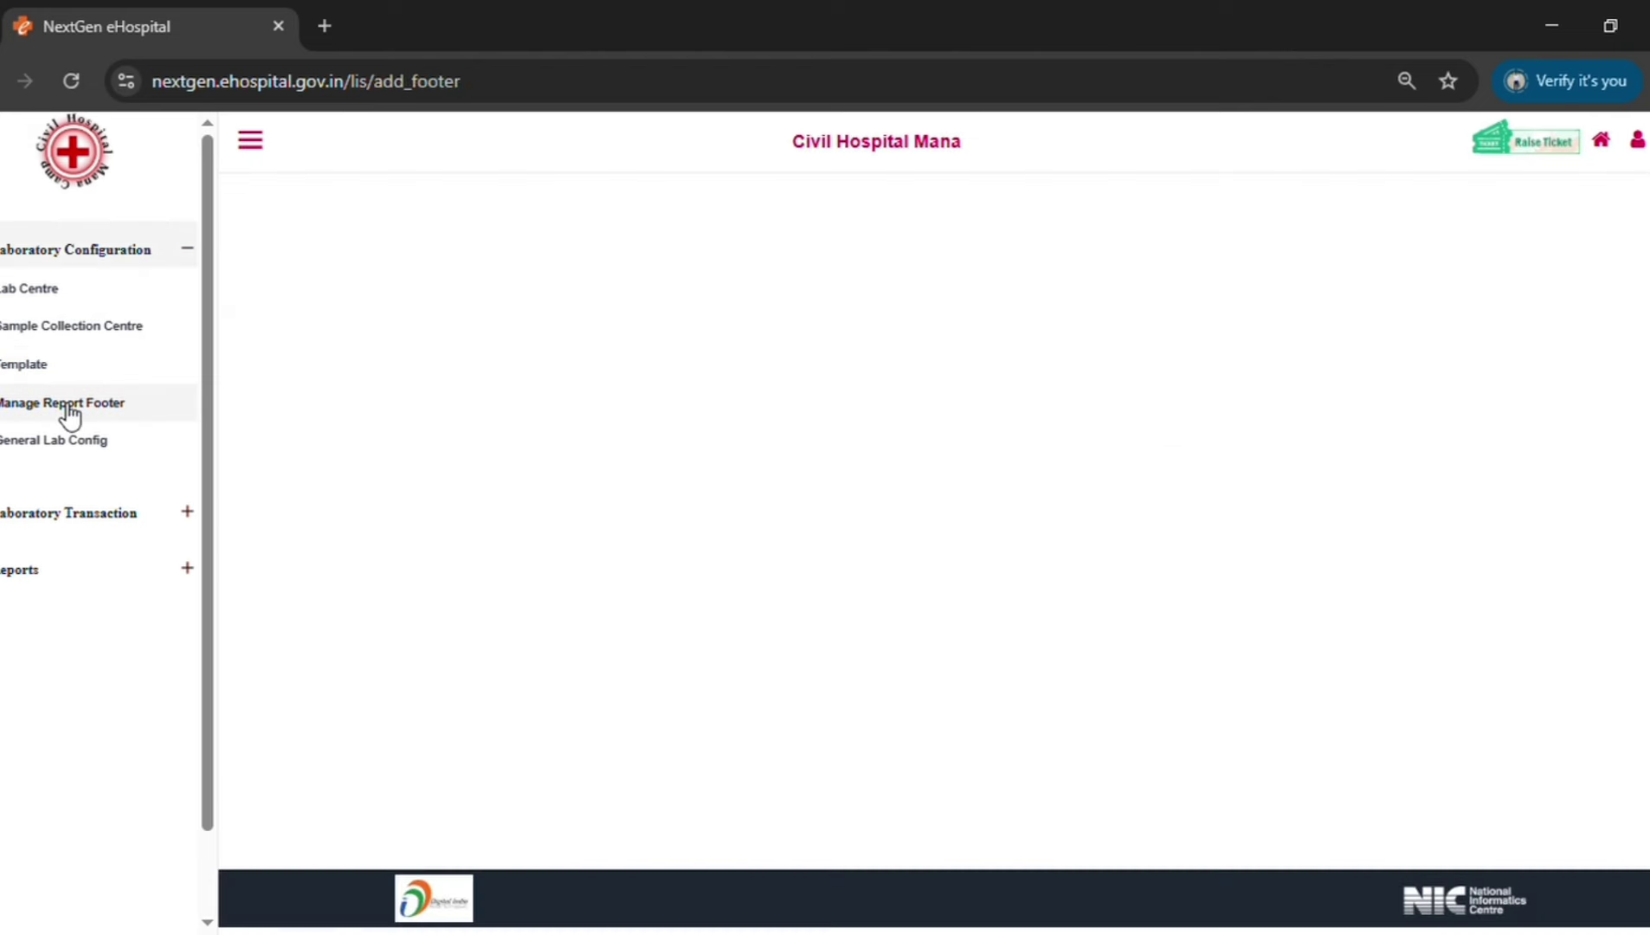
left_click(421, 288)
left_click(397, 353)
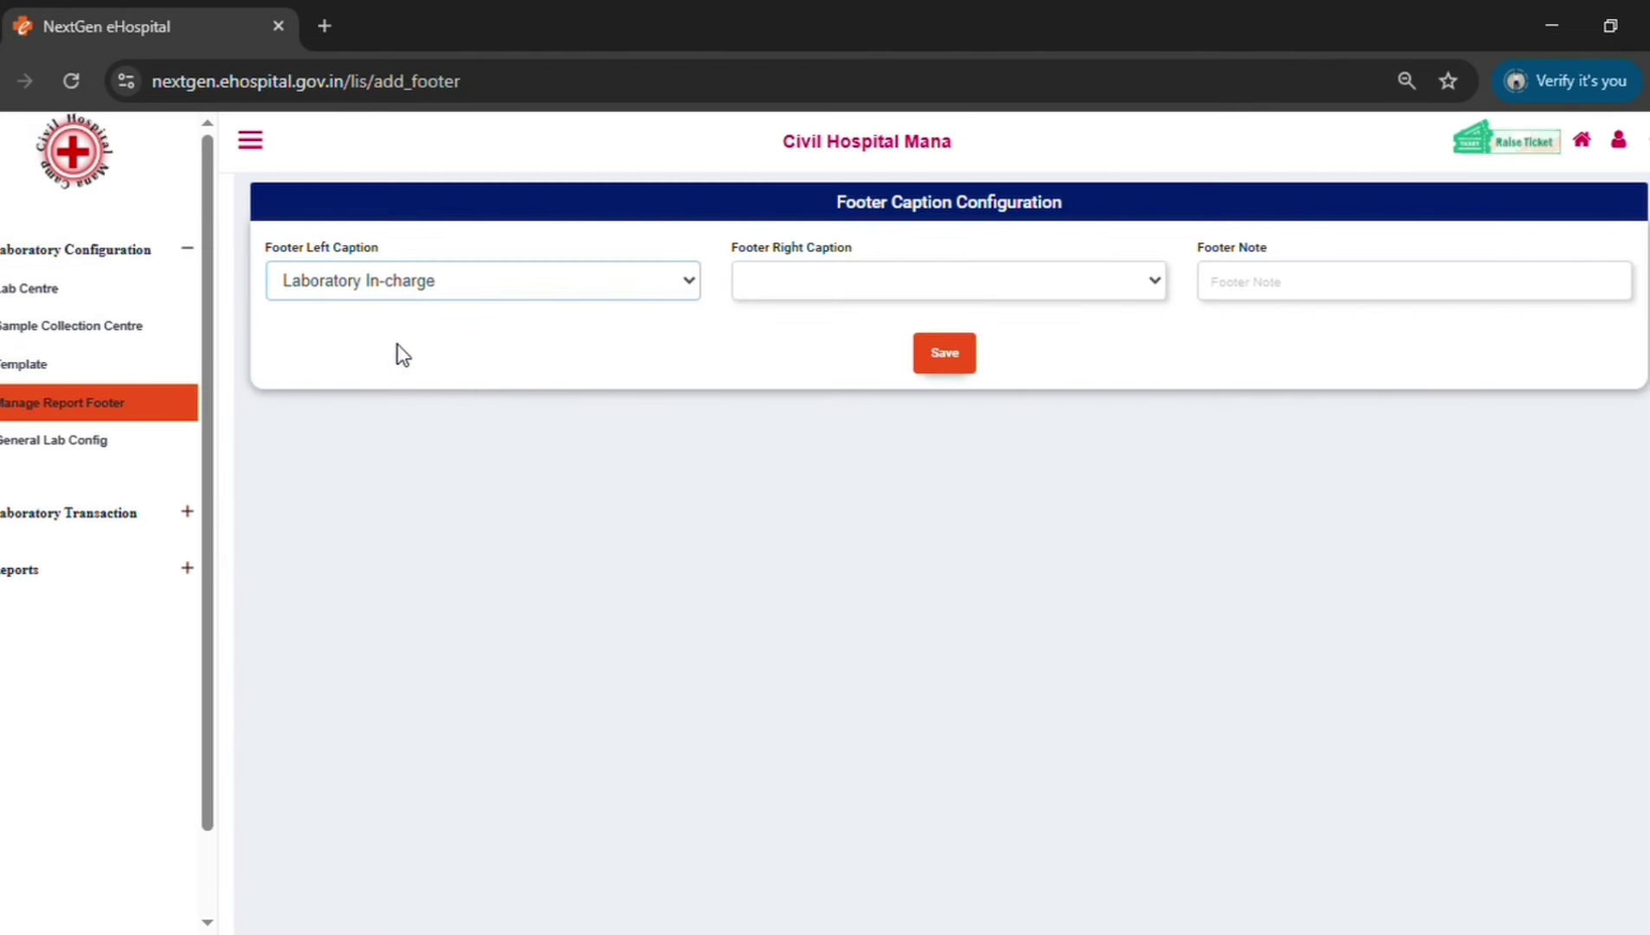
left_click(873, 276)
left_click(833, 385)
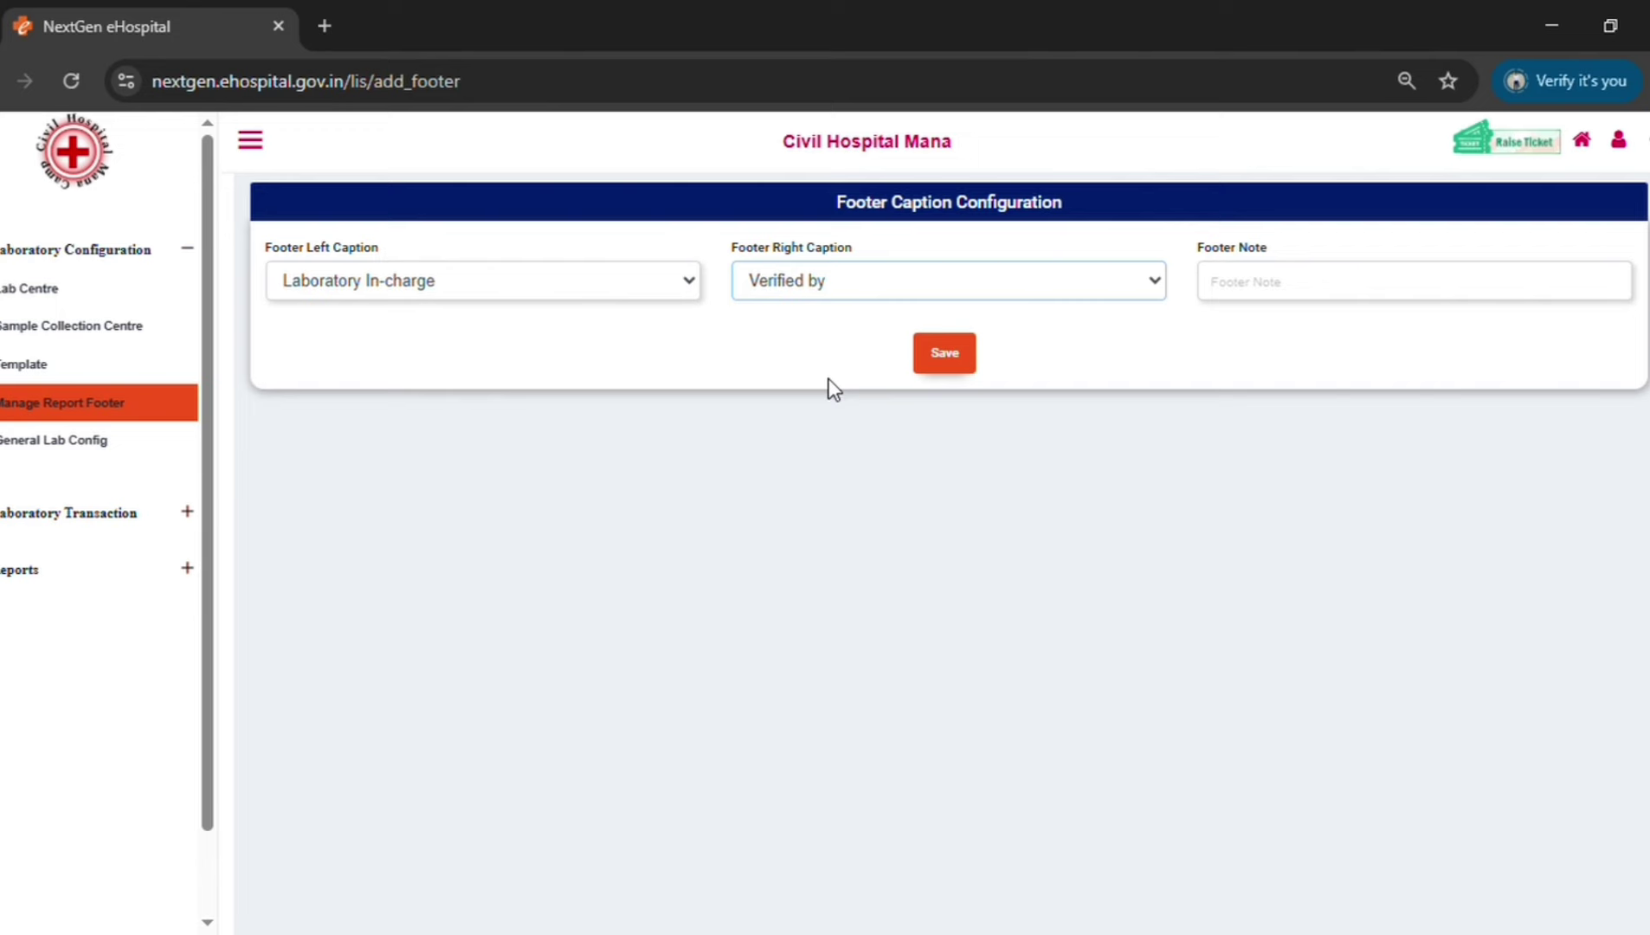
Enter "civil hospital mana" as the footer note and save the report footer.
left_click(1304, 292)
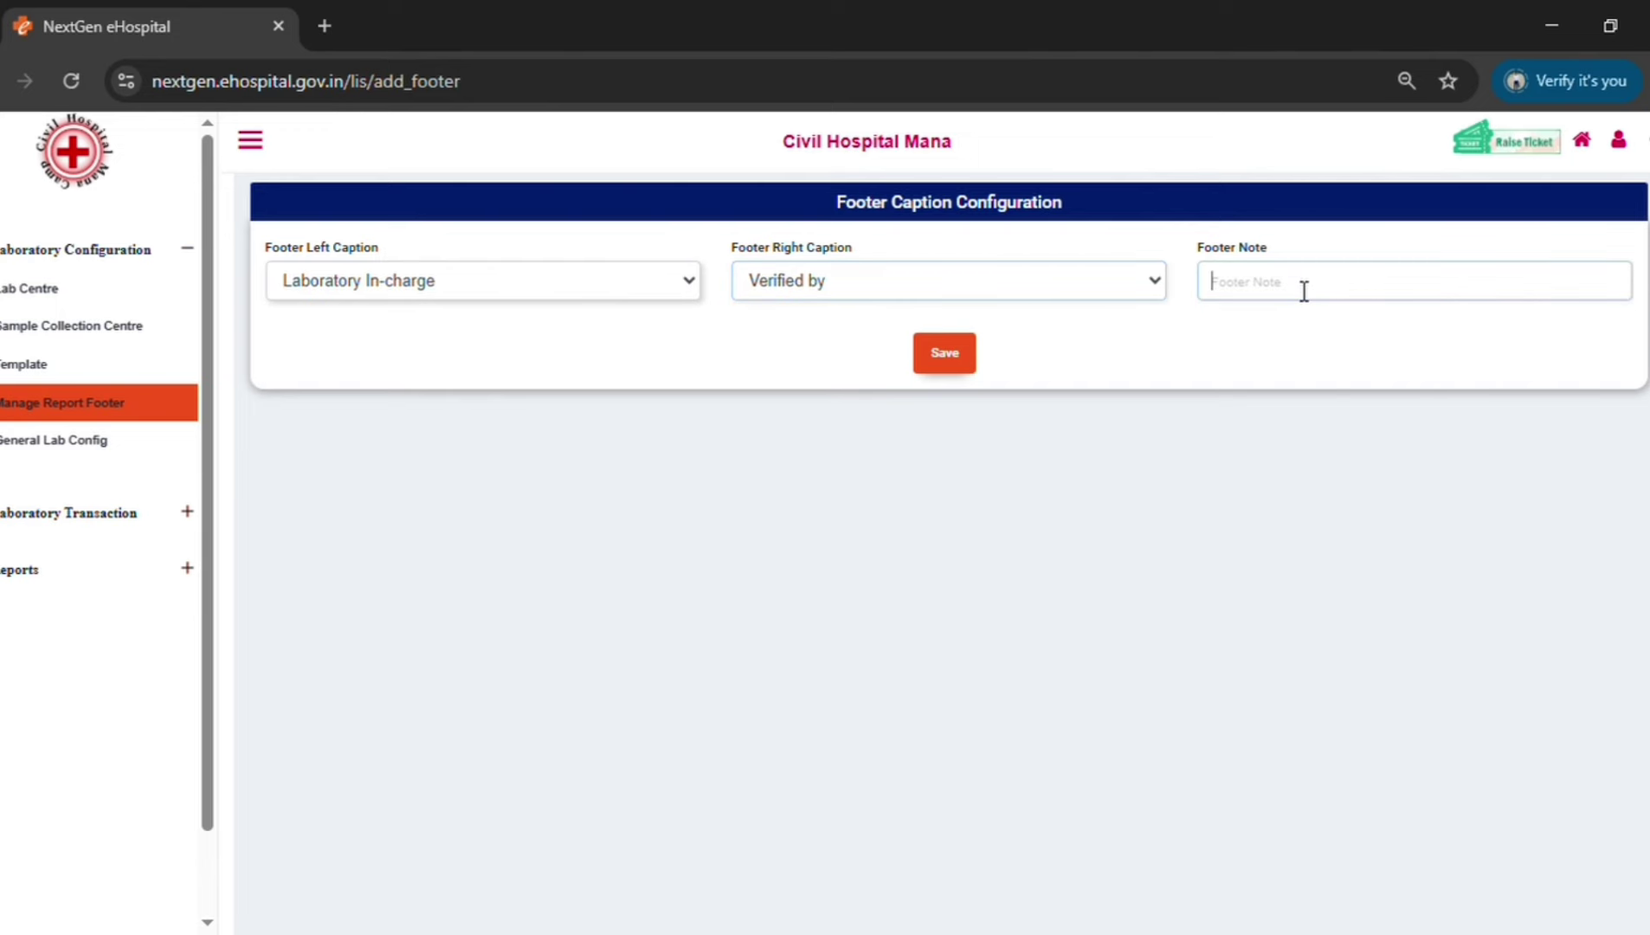
type("mana")
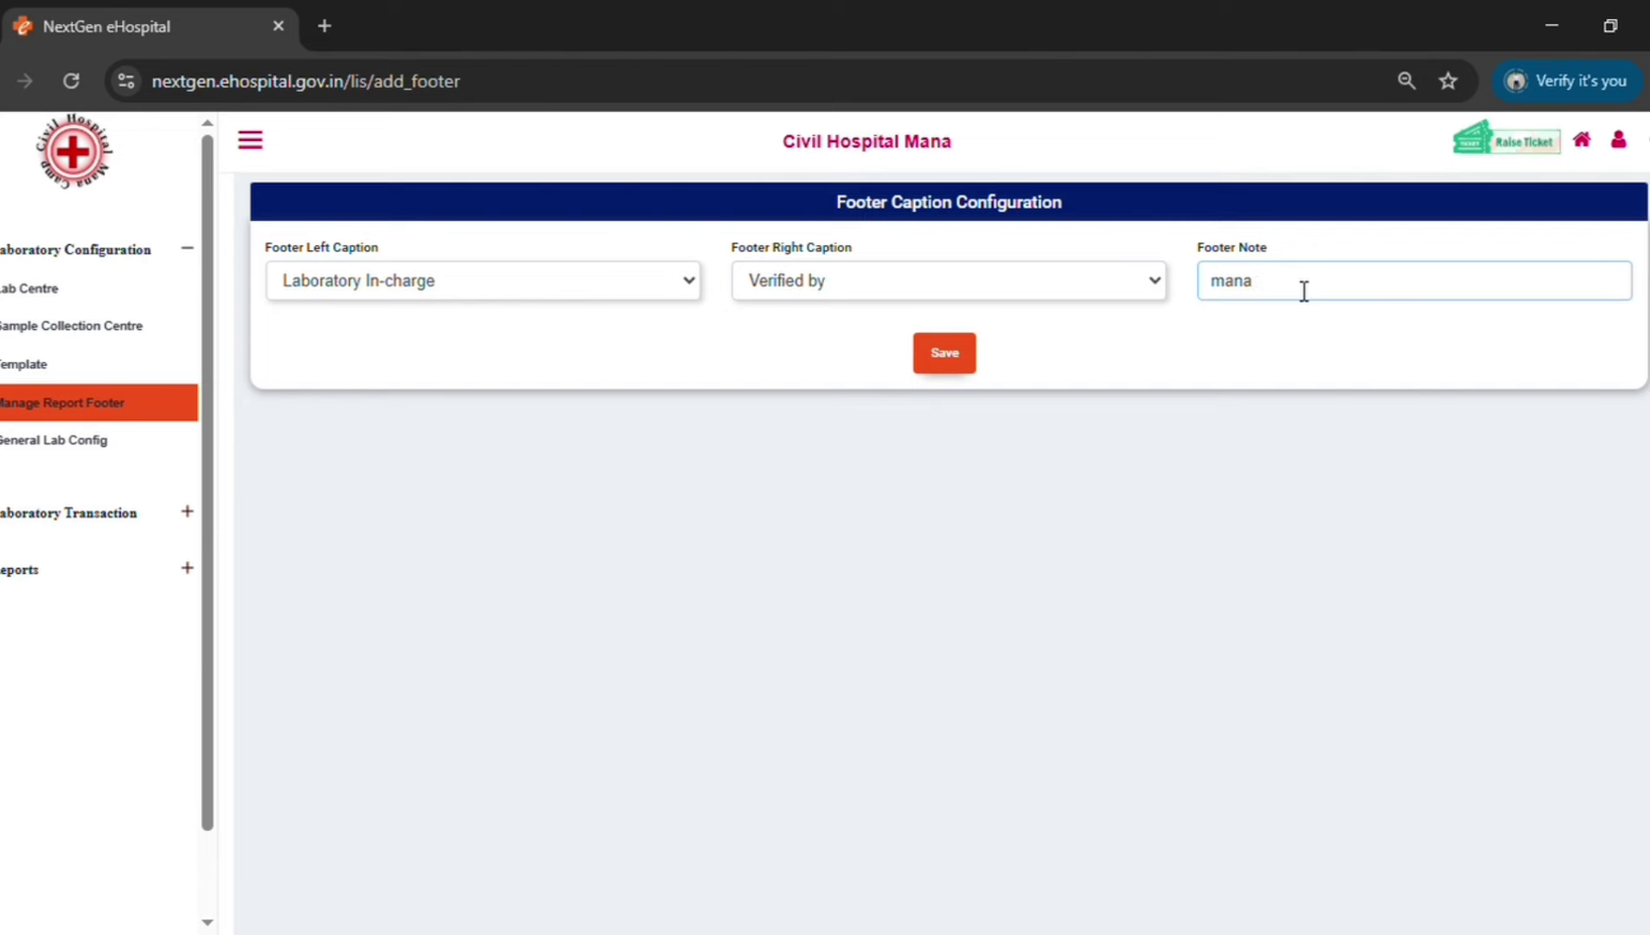
key("BackSpace")
key("BackSpace")
key("BackSpace")
key("BackSpace")
key("BackSpace")
type("ci")
type("vil")
type(" hospita")
type("l mama")
key("BackSpace")
key("BackSpace")
type("na")
left_click(941, 357)
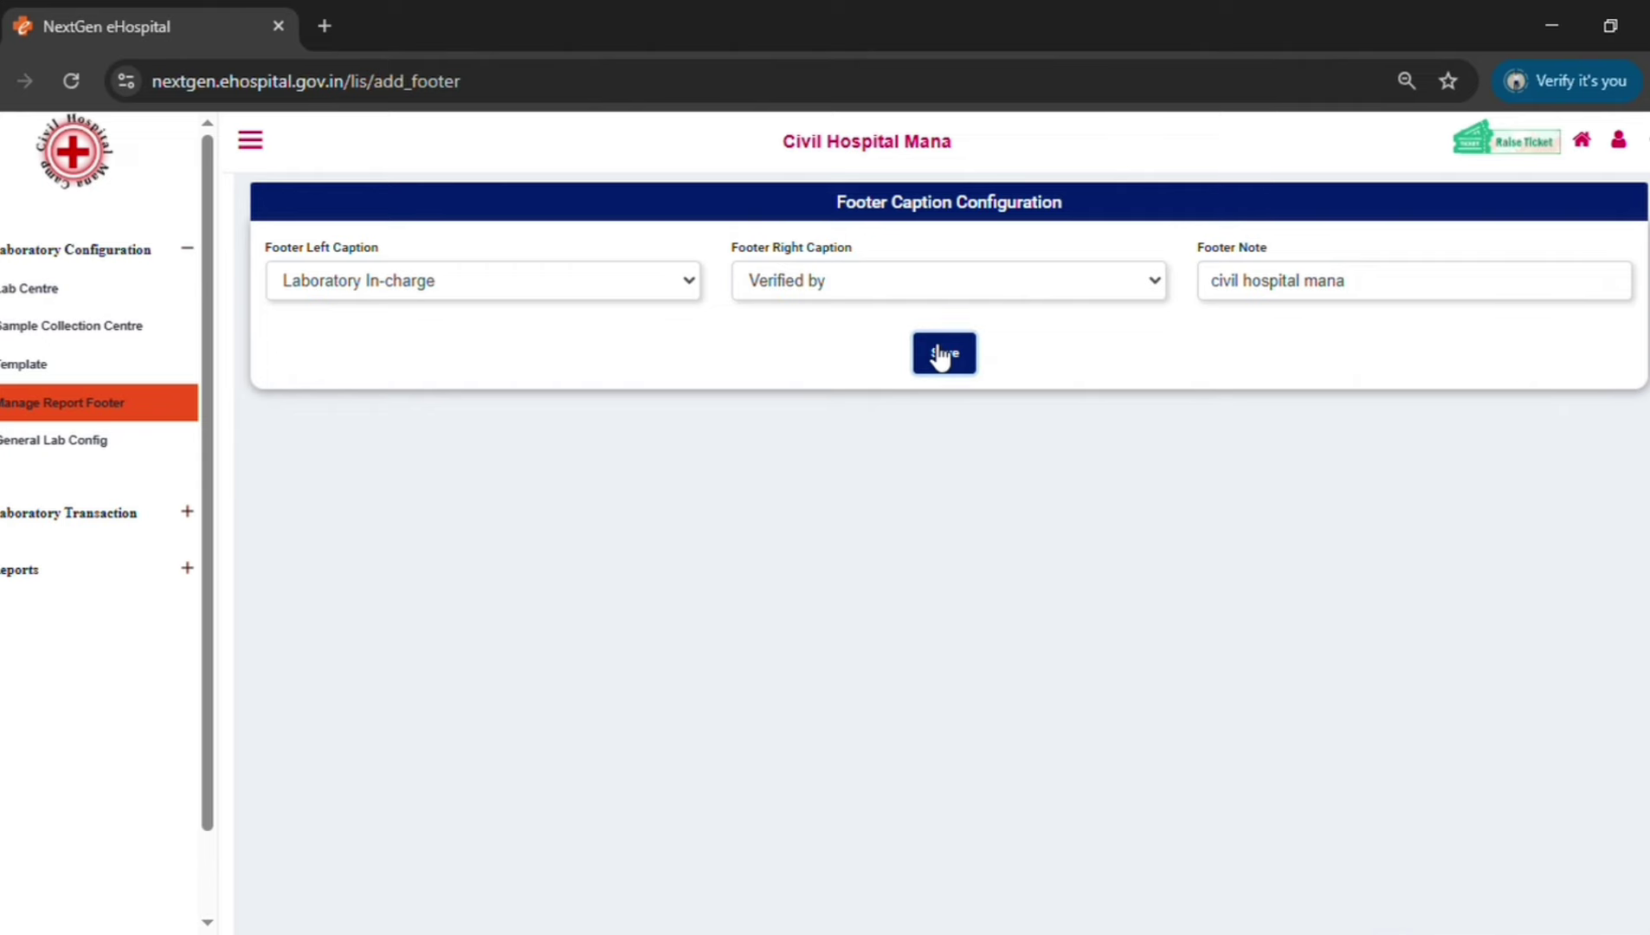
In the general lab configuration, set MANA LAB as the default lab centre, choose the default collection centre and save.
left_click(62, 454)
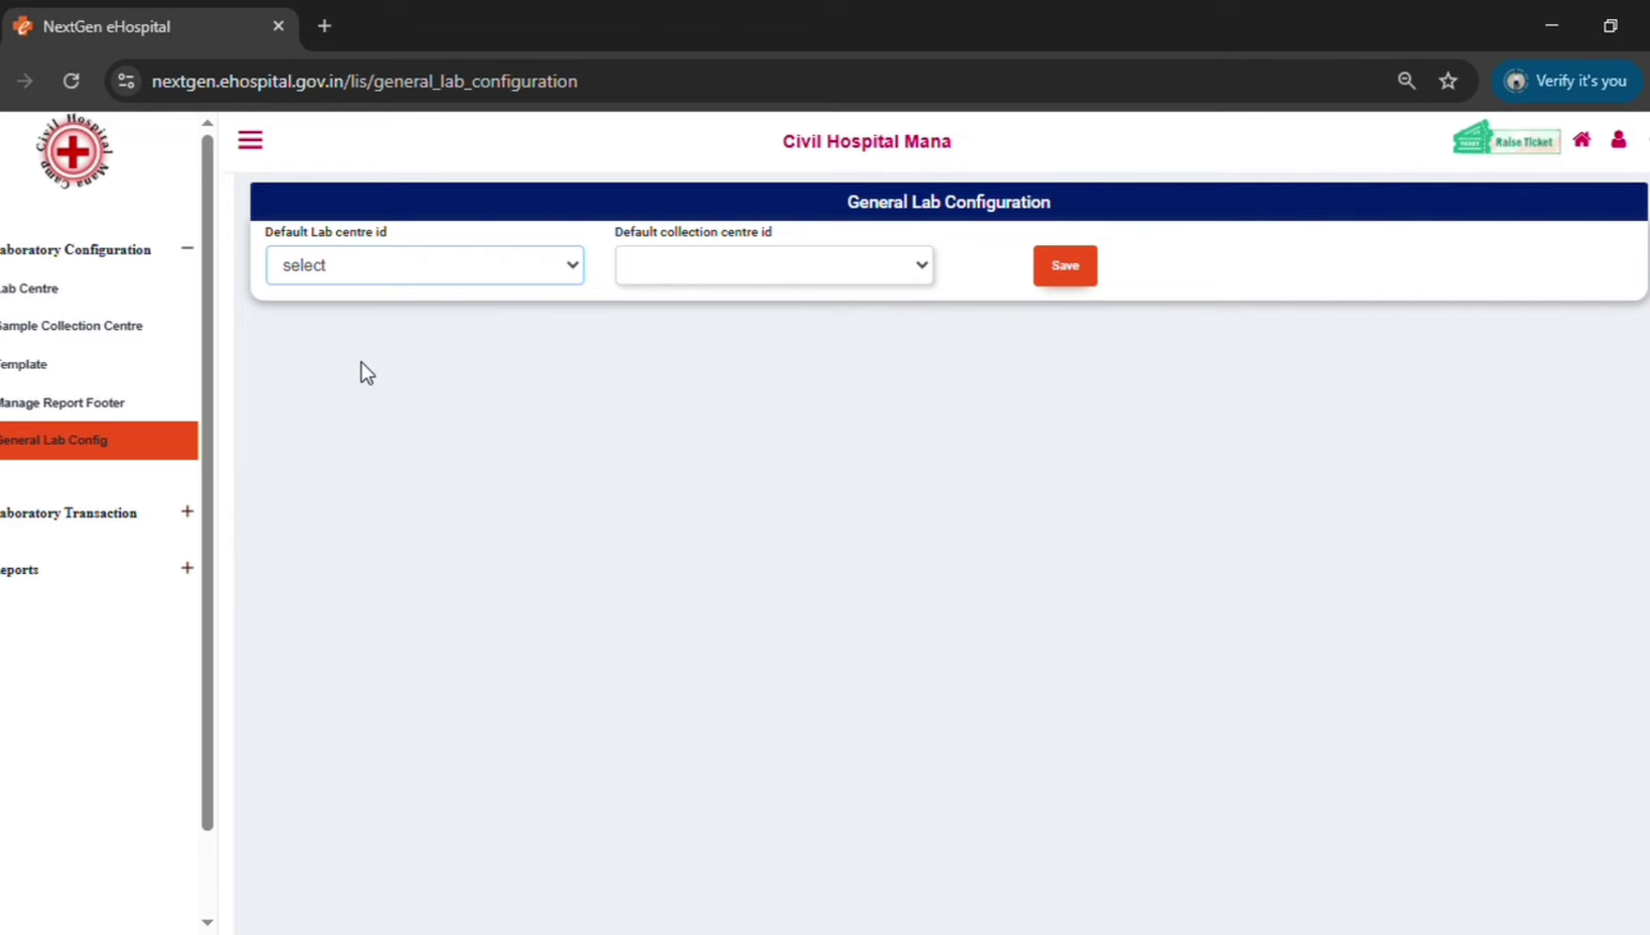
left_click(848, 256)
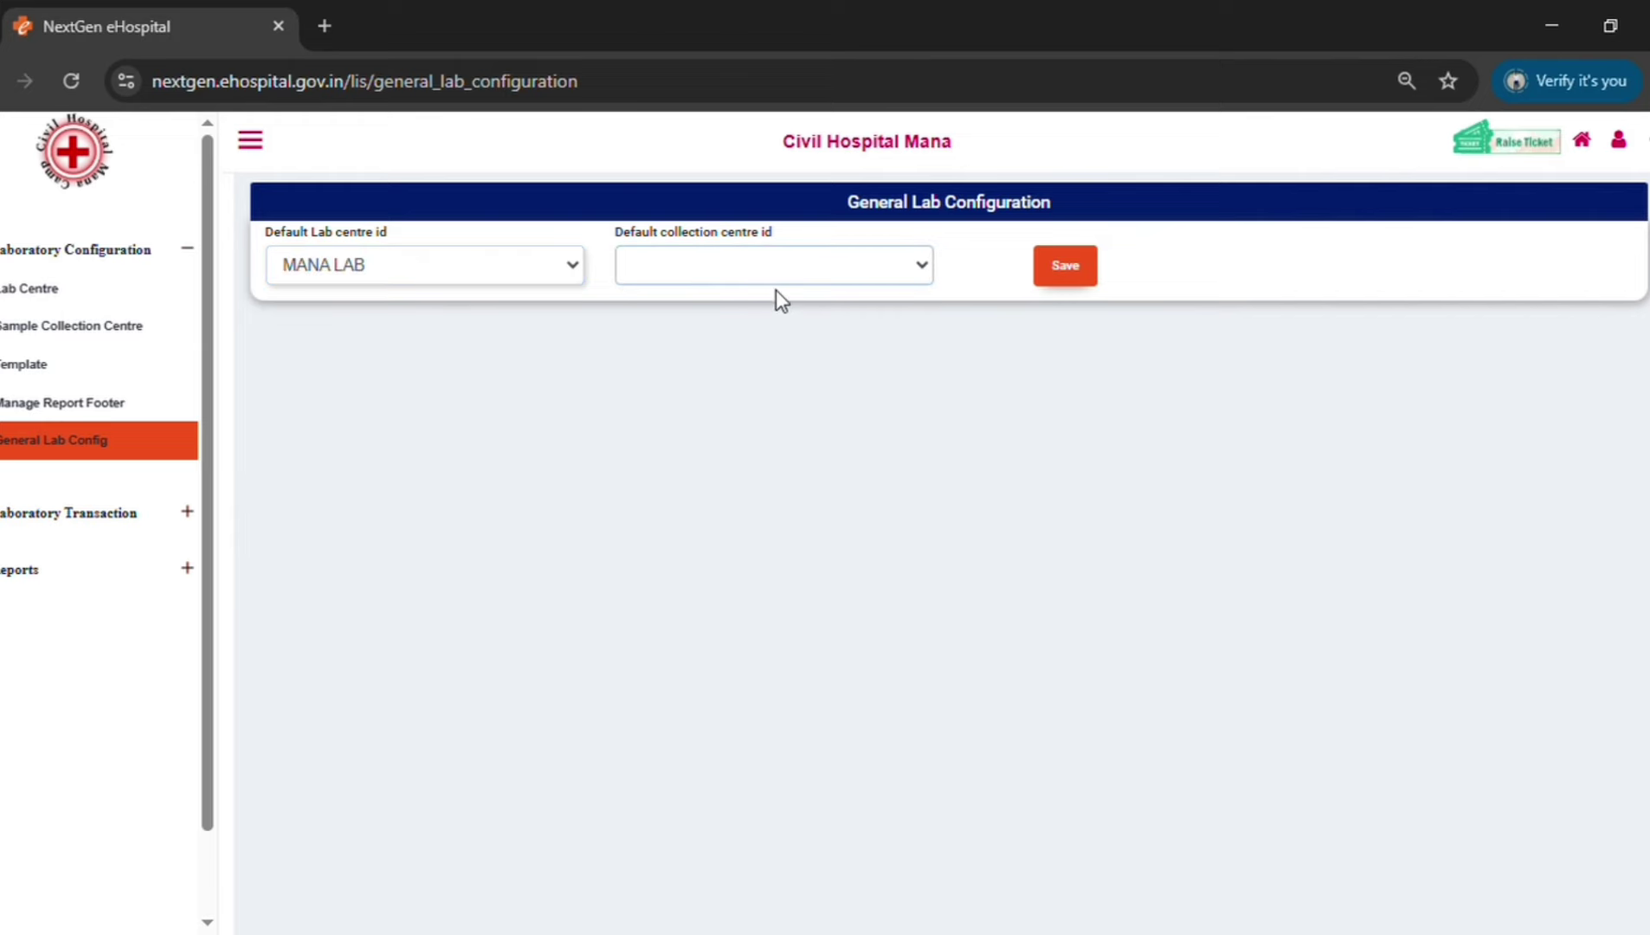
left_click(727, 334)
left_click(1090, 270)
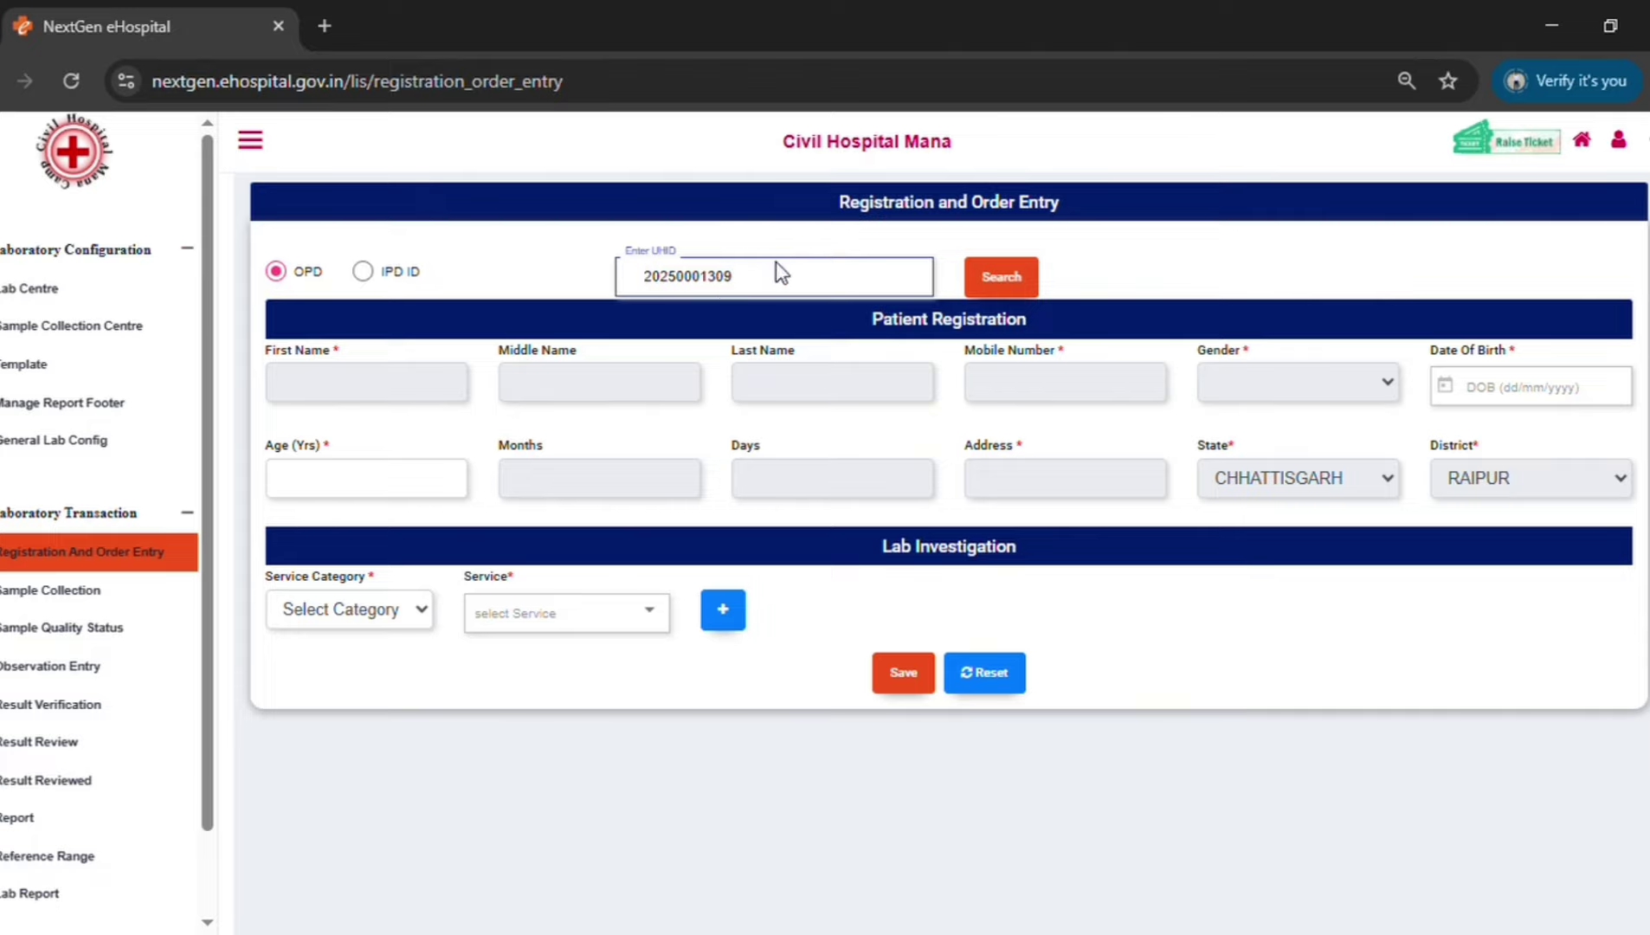
Retrieve the OPD patient by UHID, save a Haematology order for Blood Group/ ABO/Rh, and close the registration slip.
left_click(994, 277)
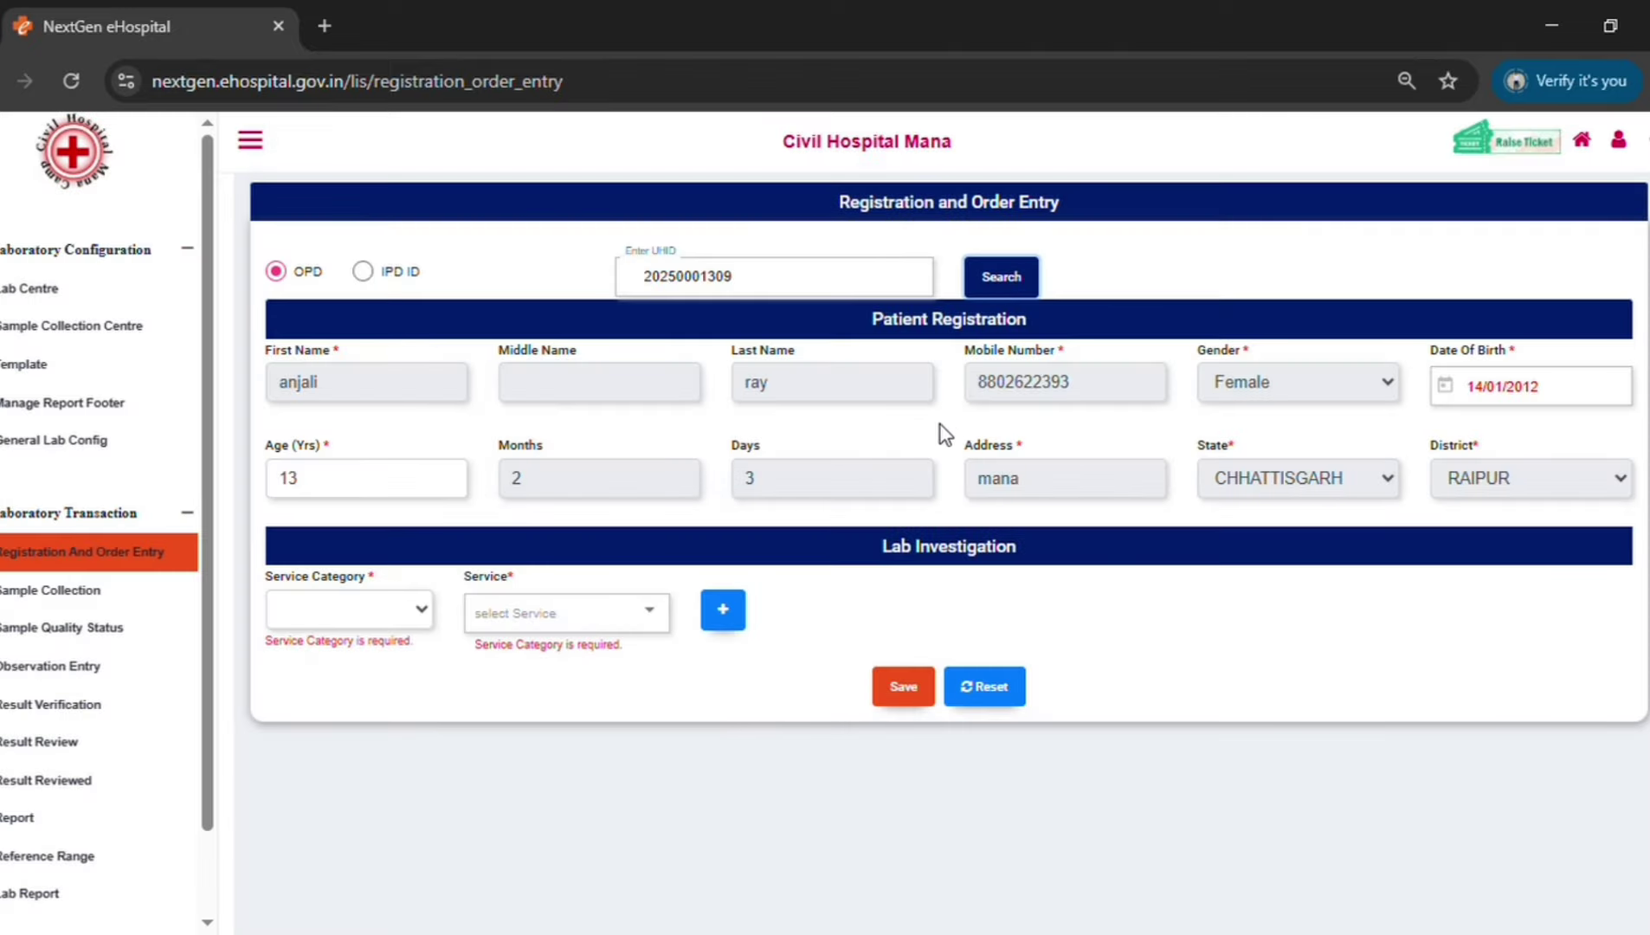
left_click(353, 610)
left_click(354, 701)
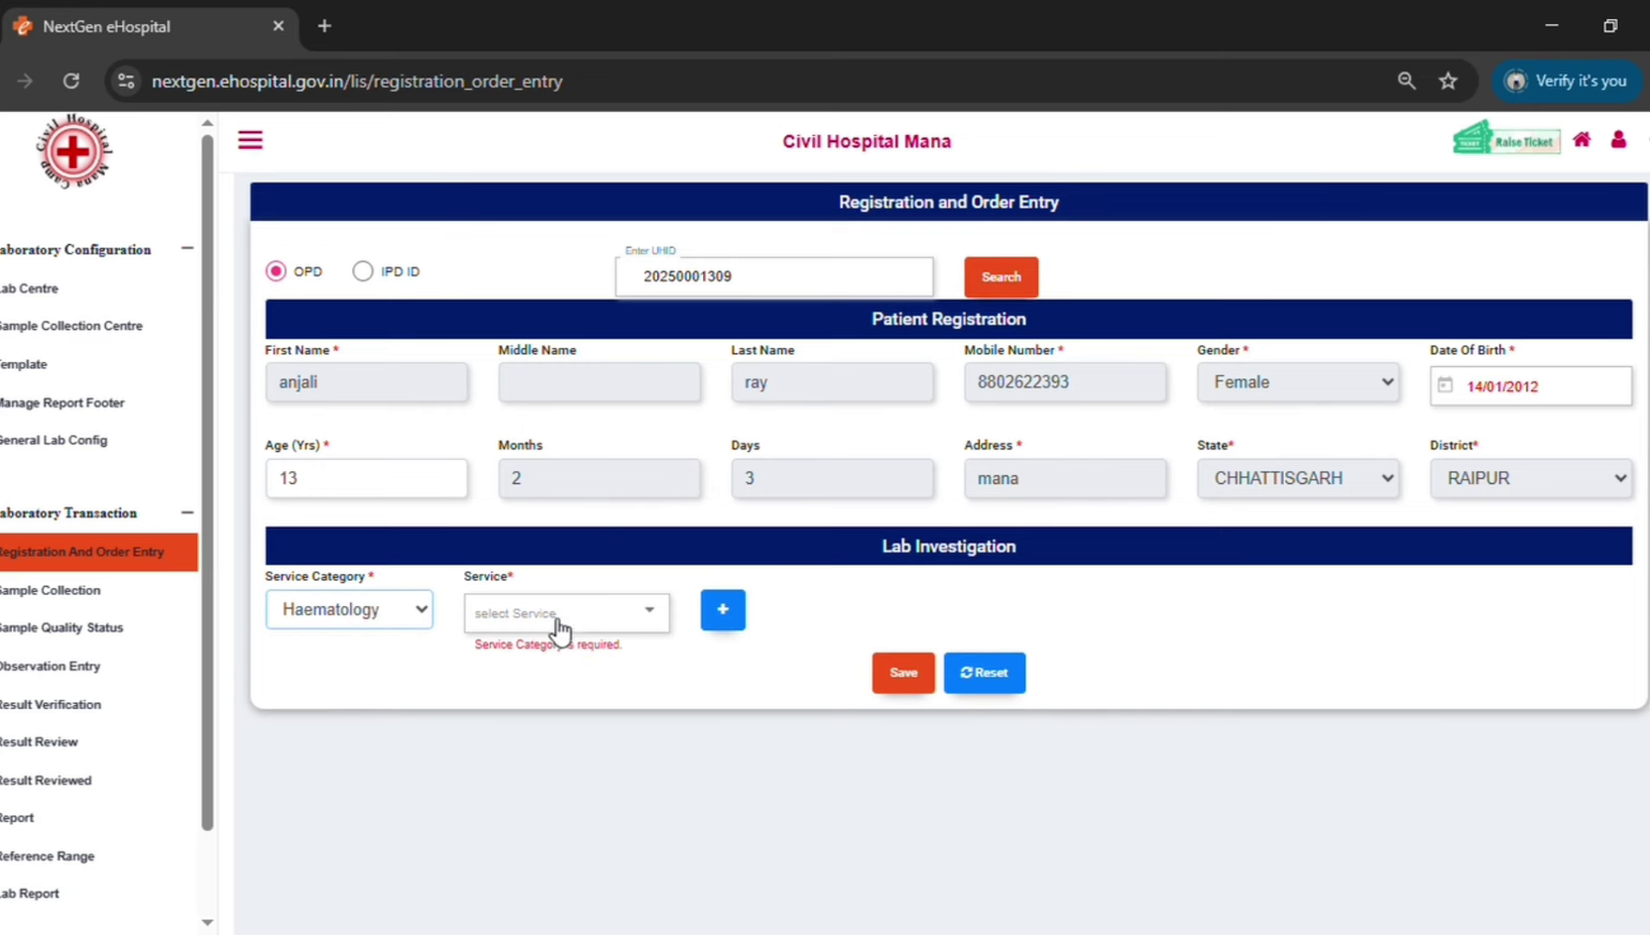
left_click(596, 613)
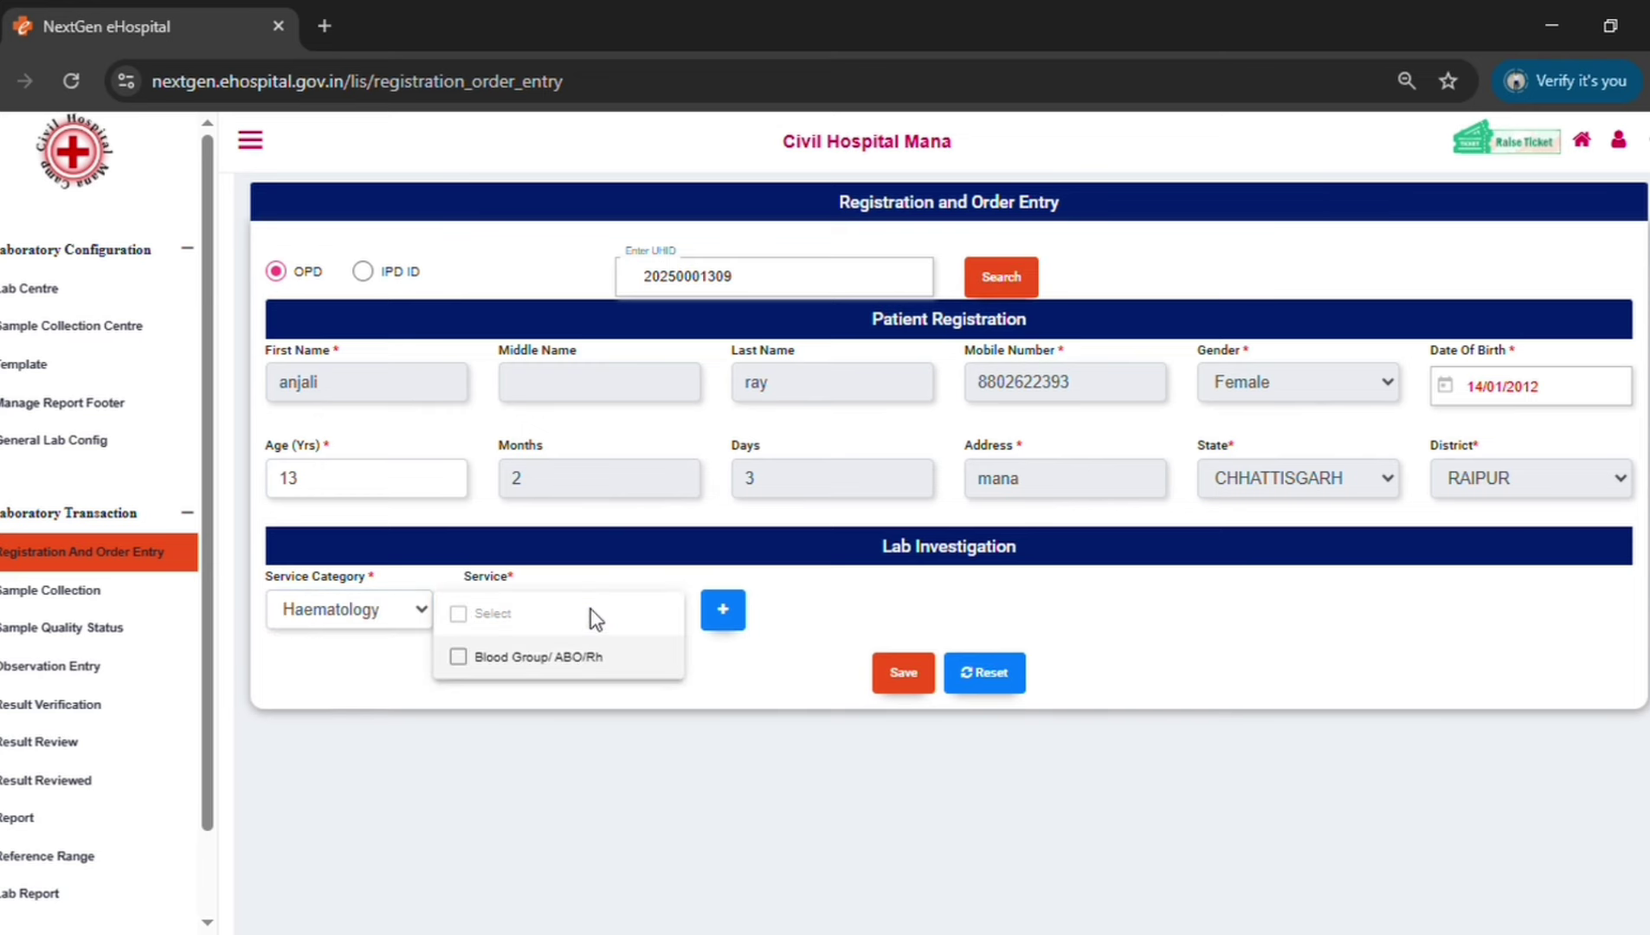
left_click(585, 660)
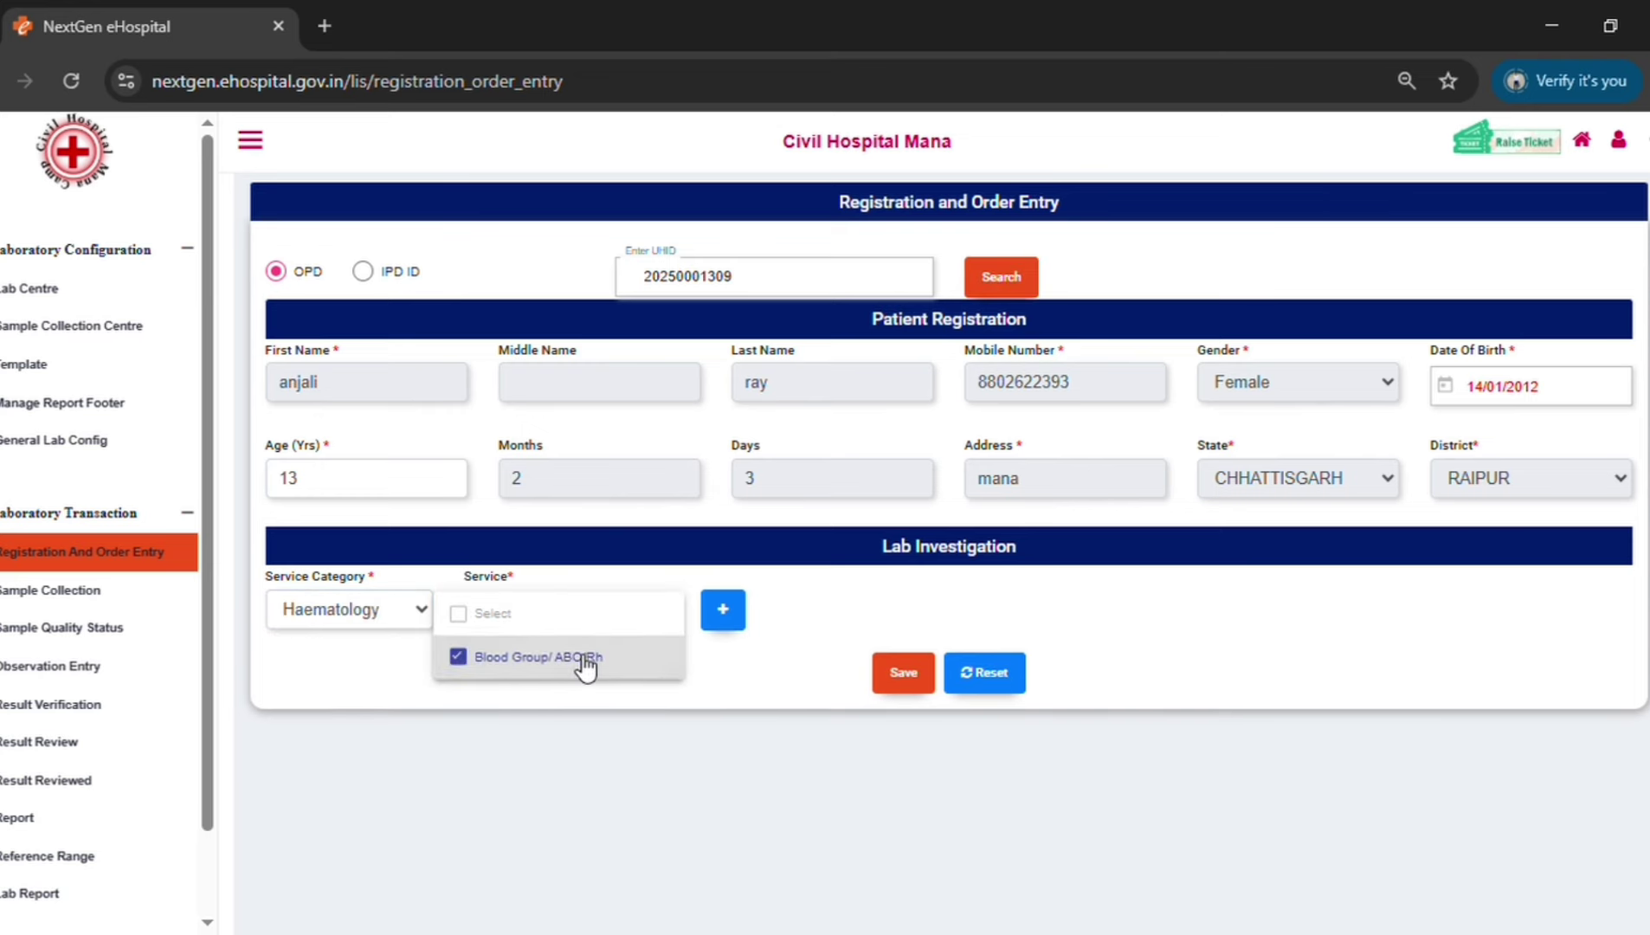
left_click(900, 682)
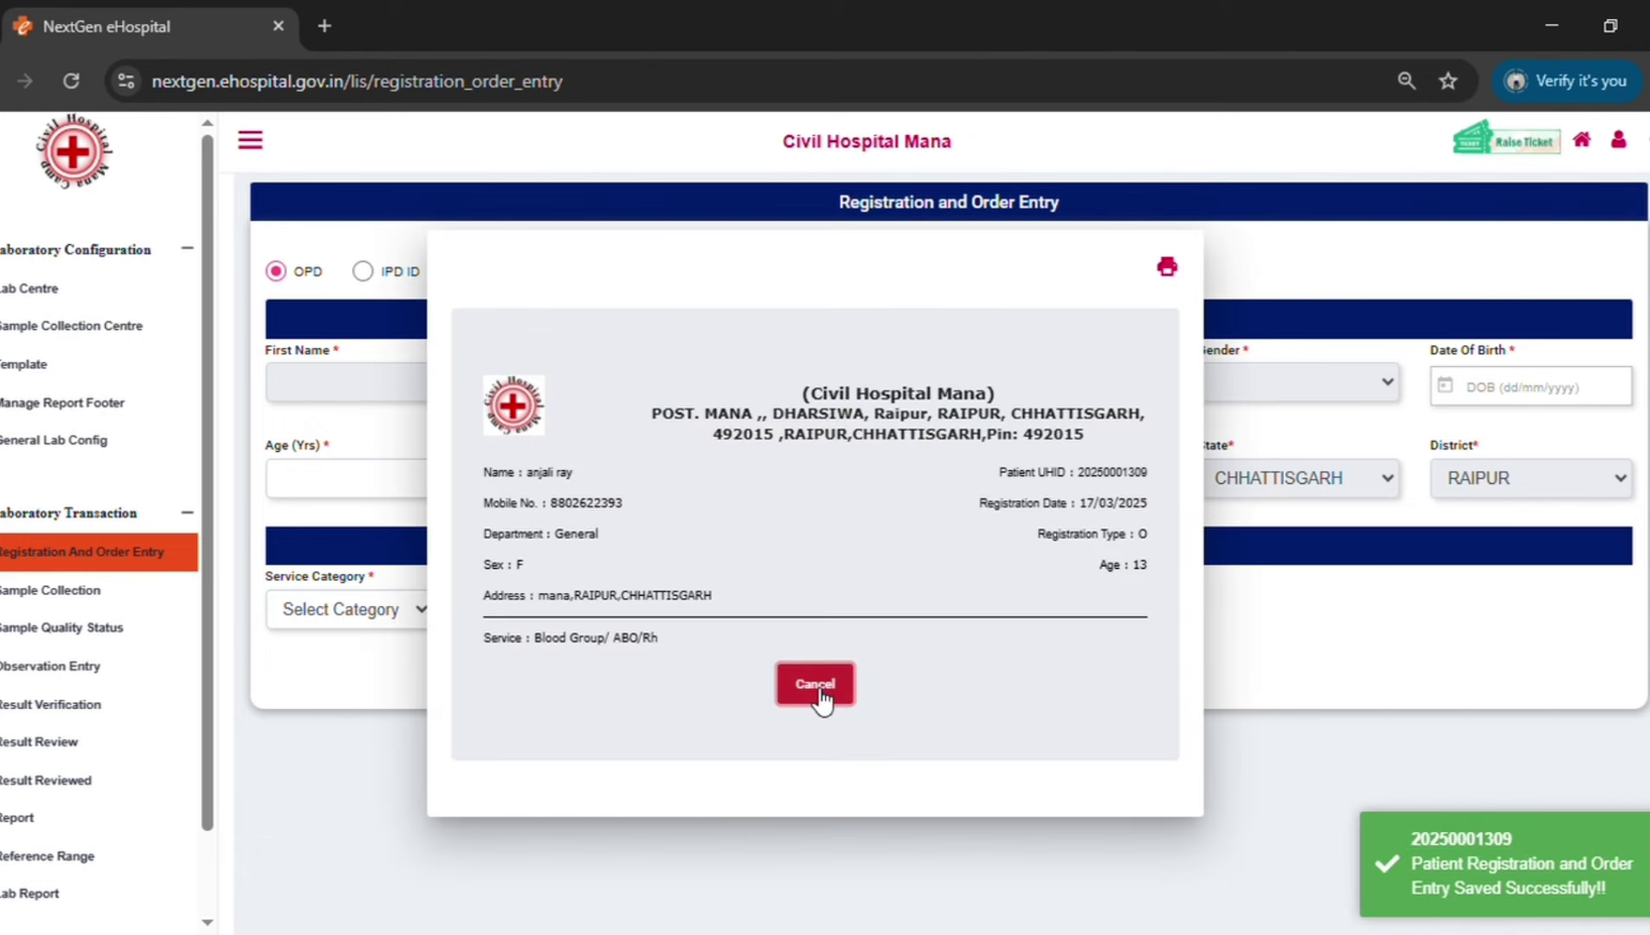
left_click(818, 692)
List the patients awaiting sample collection at COLLECTION for 17/03/2025 and open the patient's recommended test details.
left_click(25, 592)
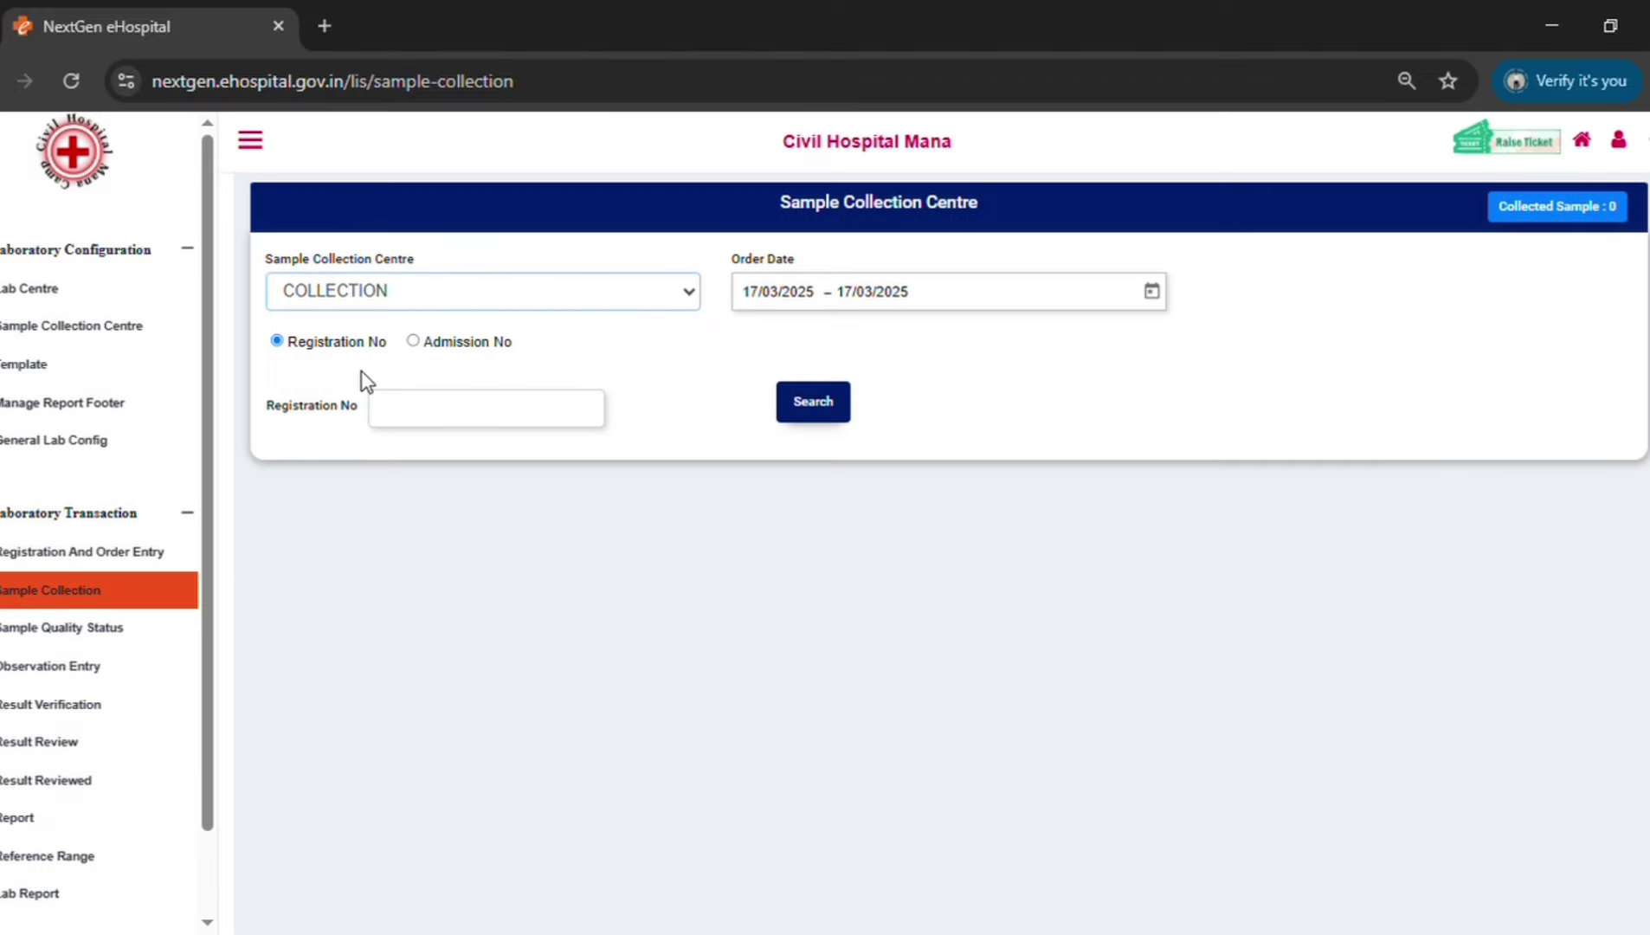
left_click(811, 414)
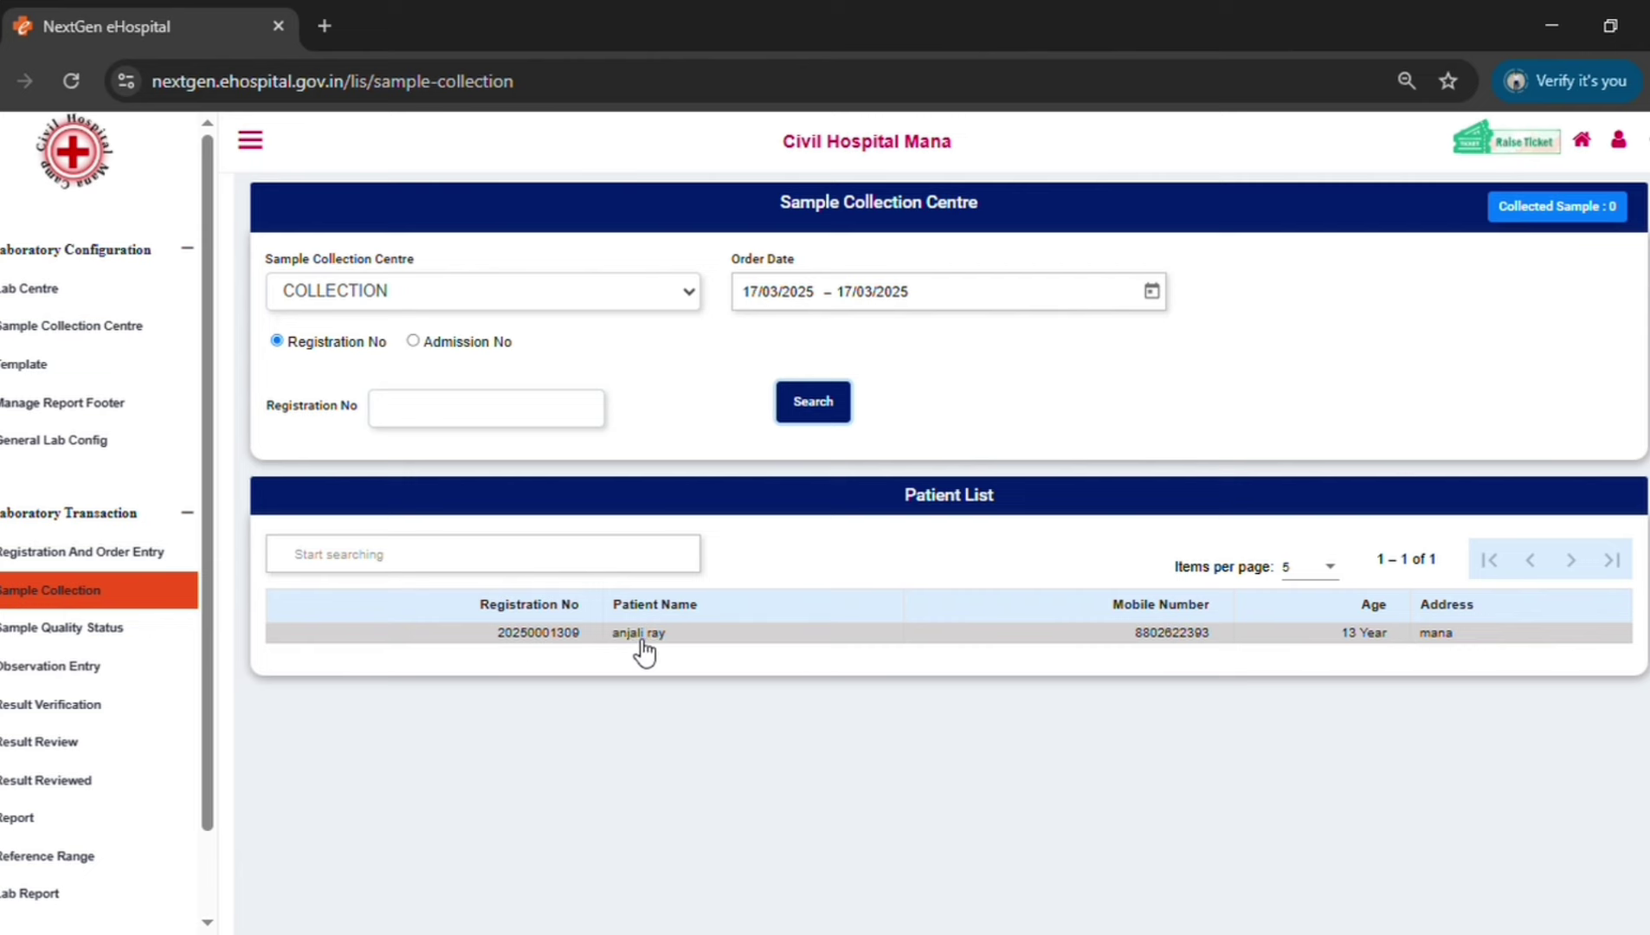
left_click(875, 639)
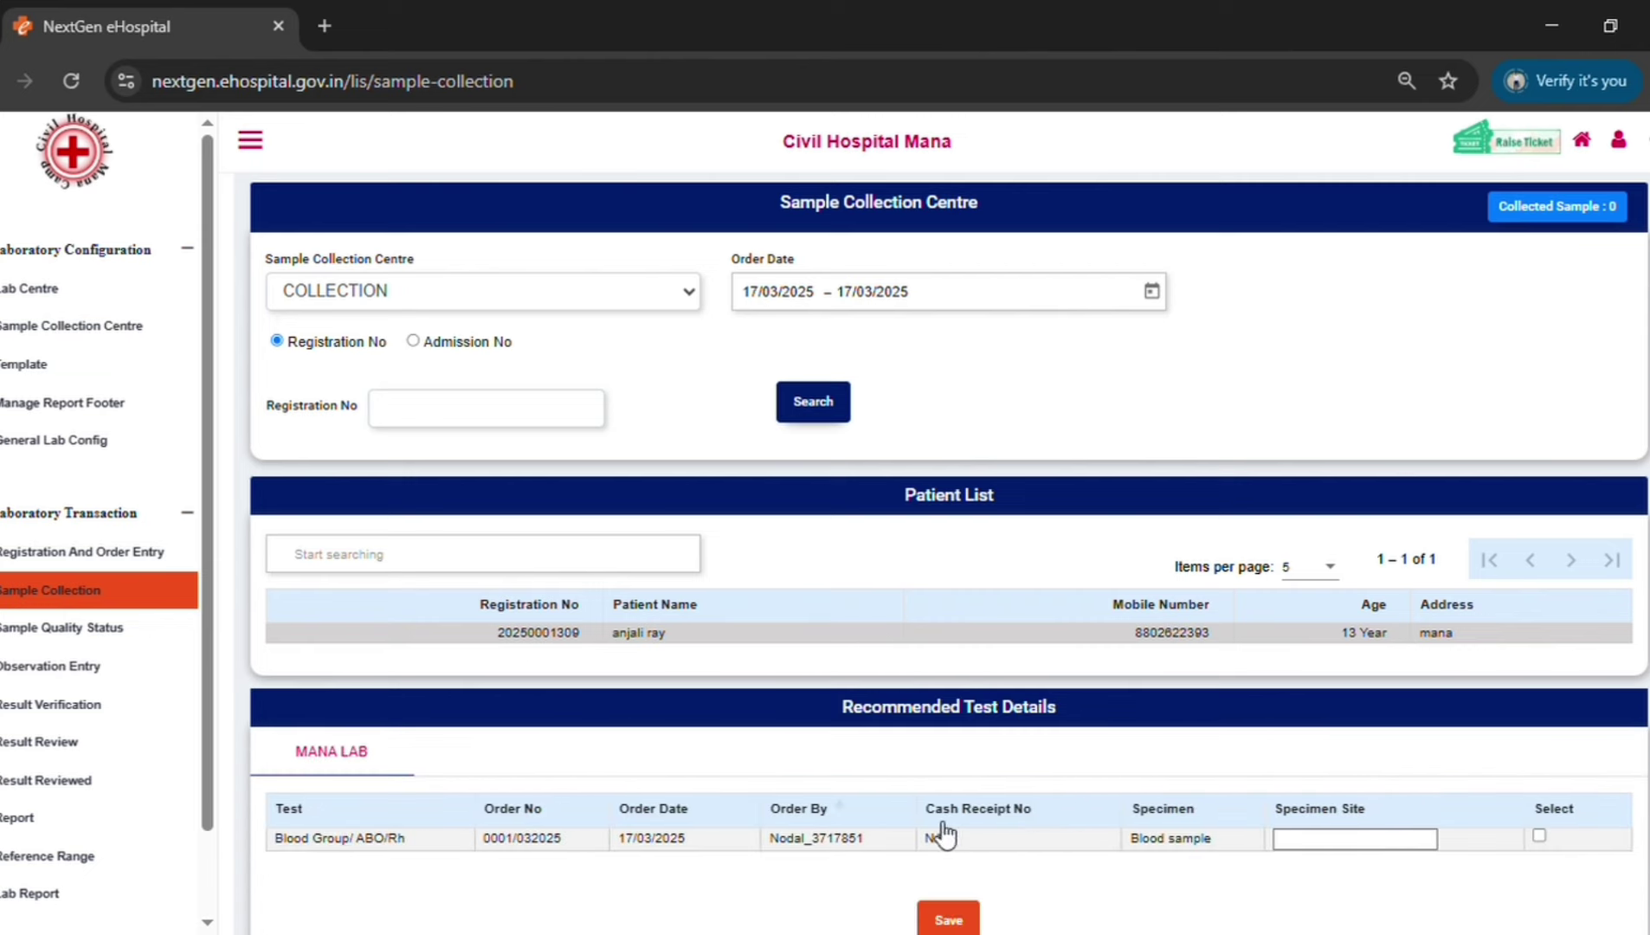
Enter VENOUS as the specimen site for the Blood Group/ ABO/Rh test, select the test and save the sample collection.
scroll(1260, 831, "down", 2)
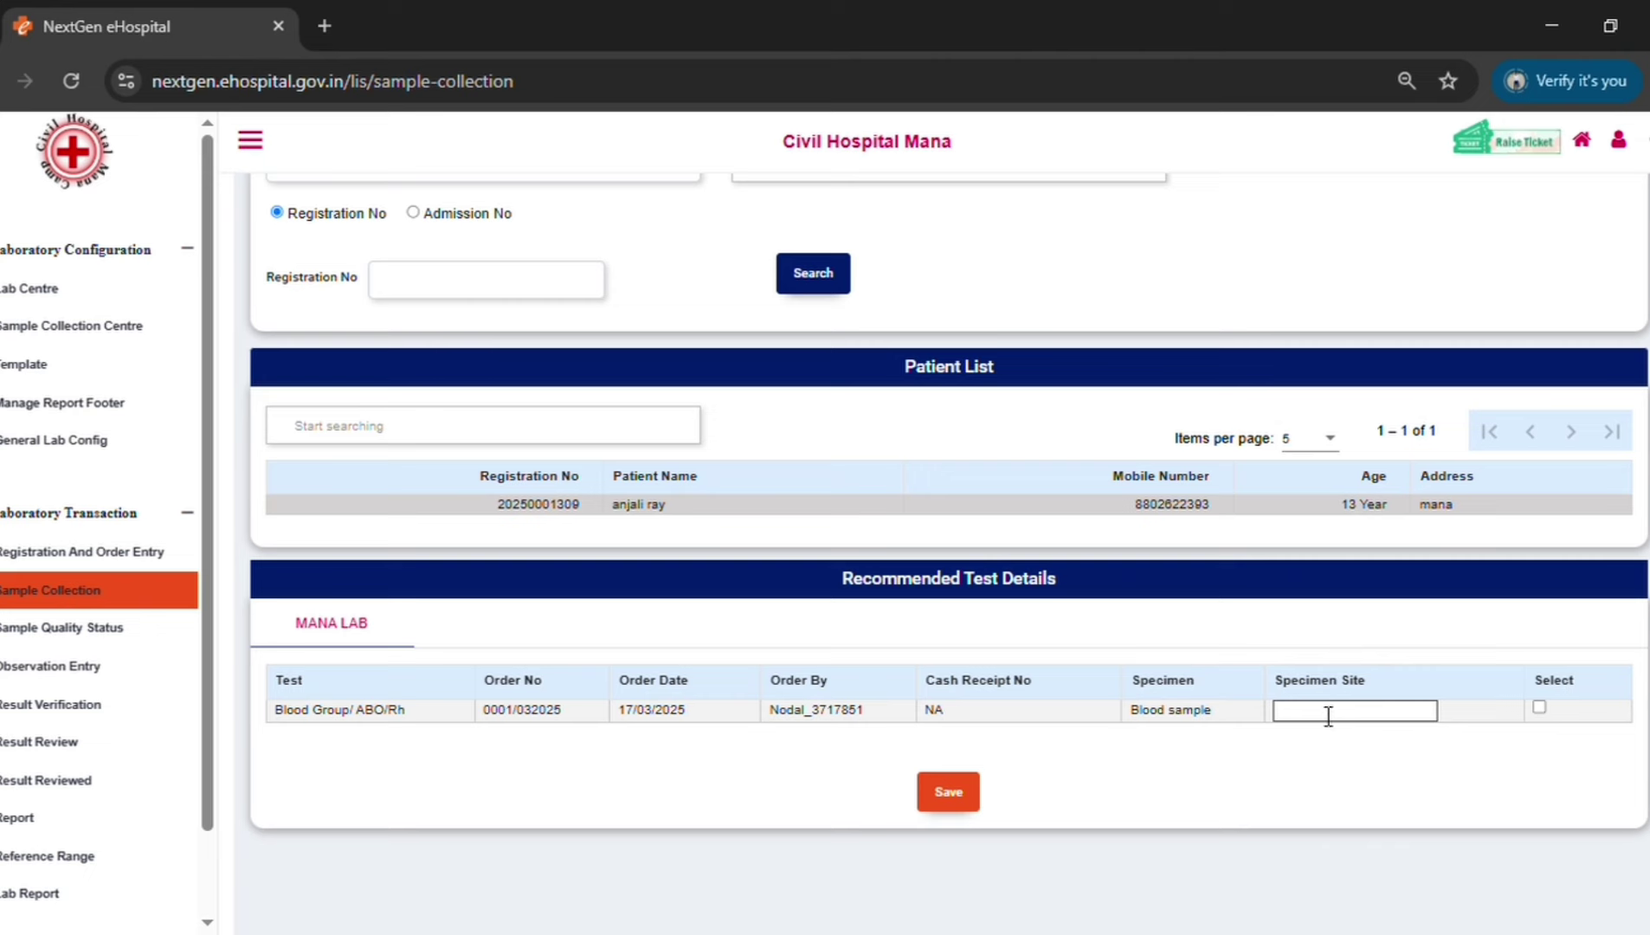
left_click(1328, 714)
left_click(1541, 707)
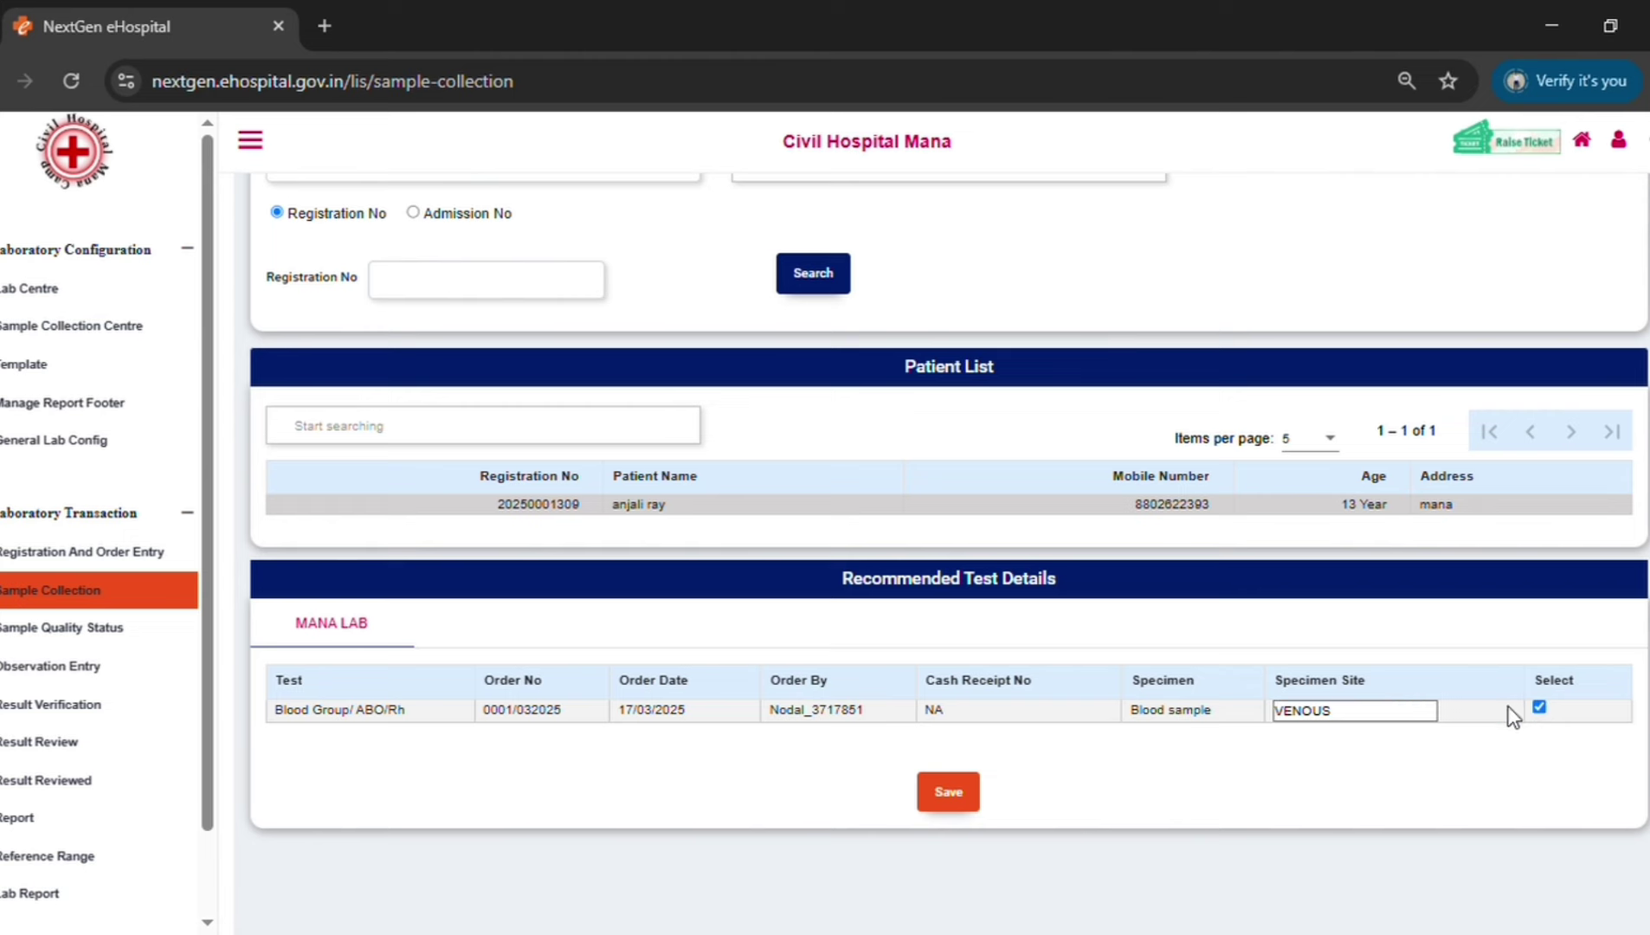
left_click(945, 791)
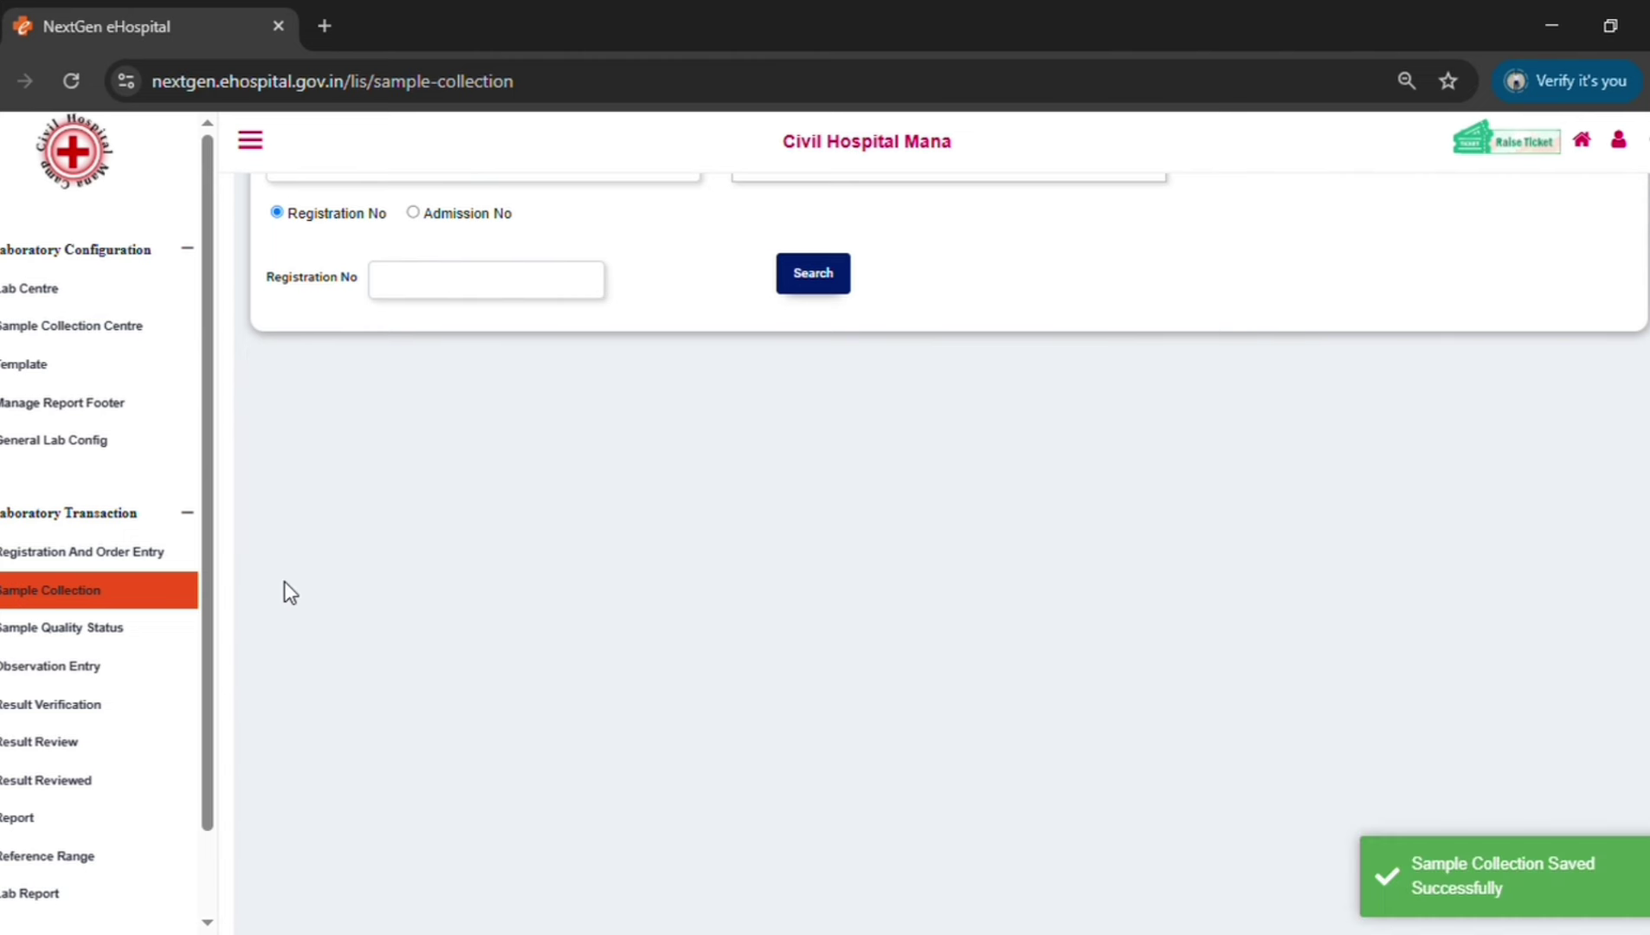
scroll(276, 588, "up", 2)
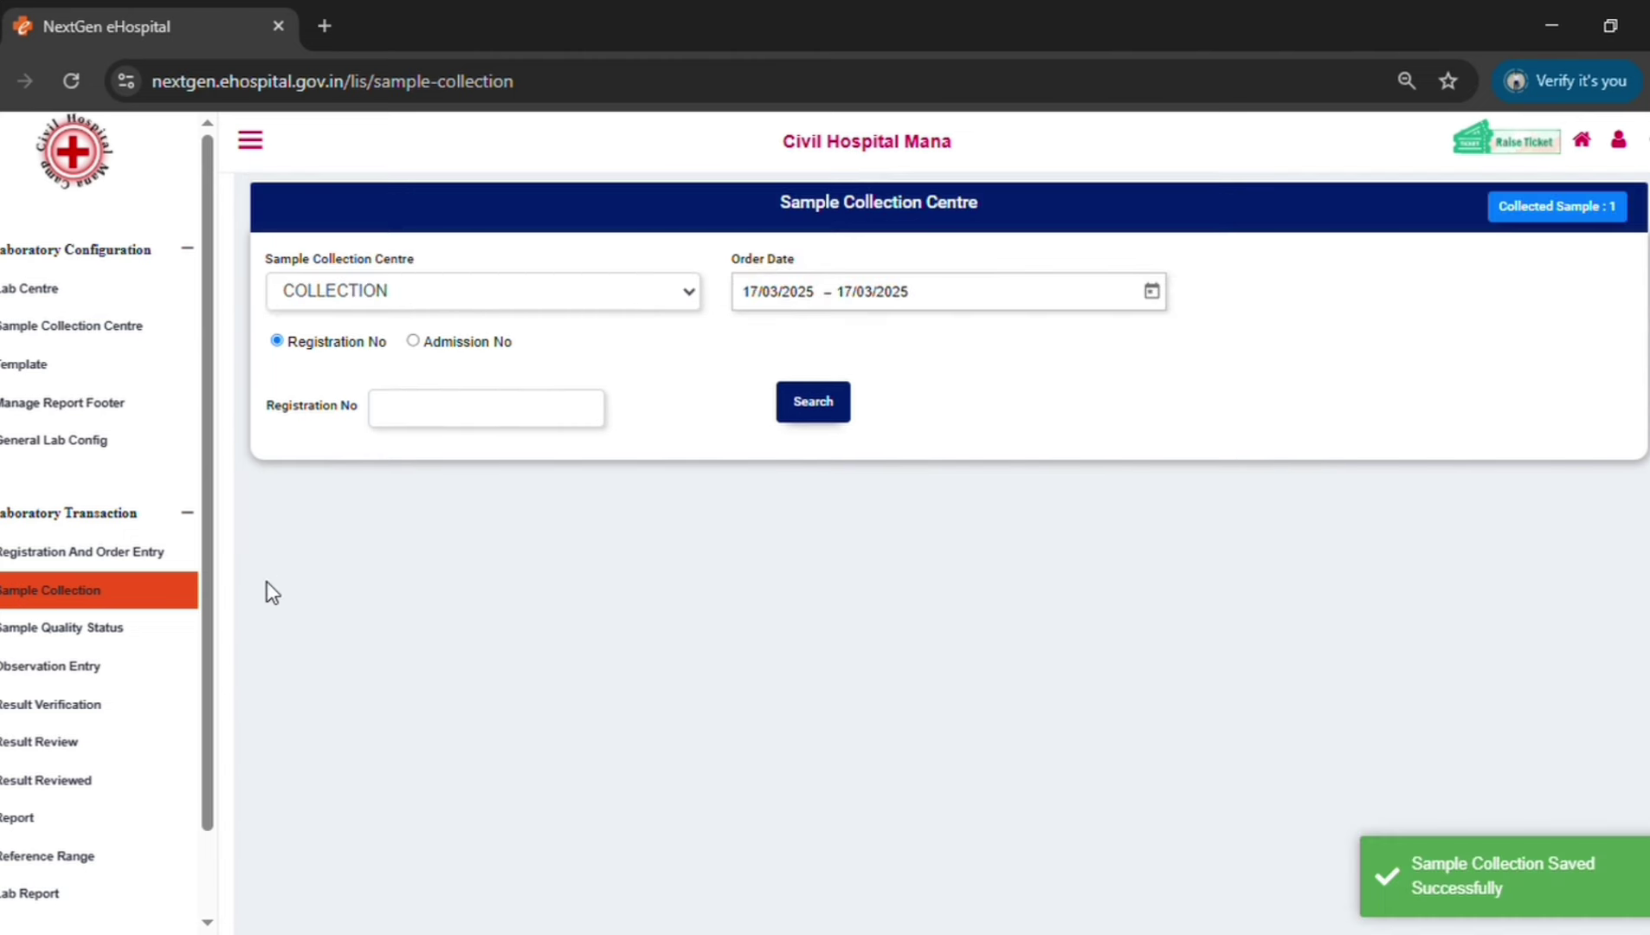
Find the sample collected at COLLECTION on 17/03/2025 for quality checking, choose its specimen status, select it and save.
left_click(87, 629)
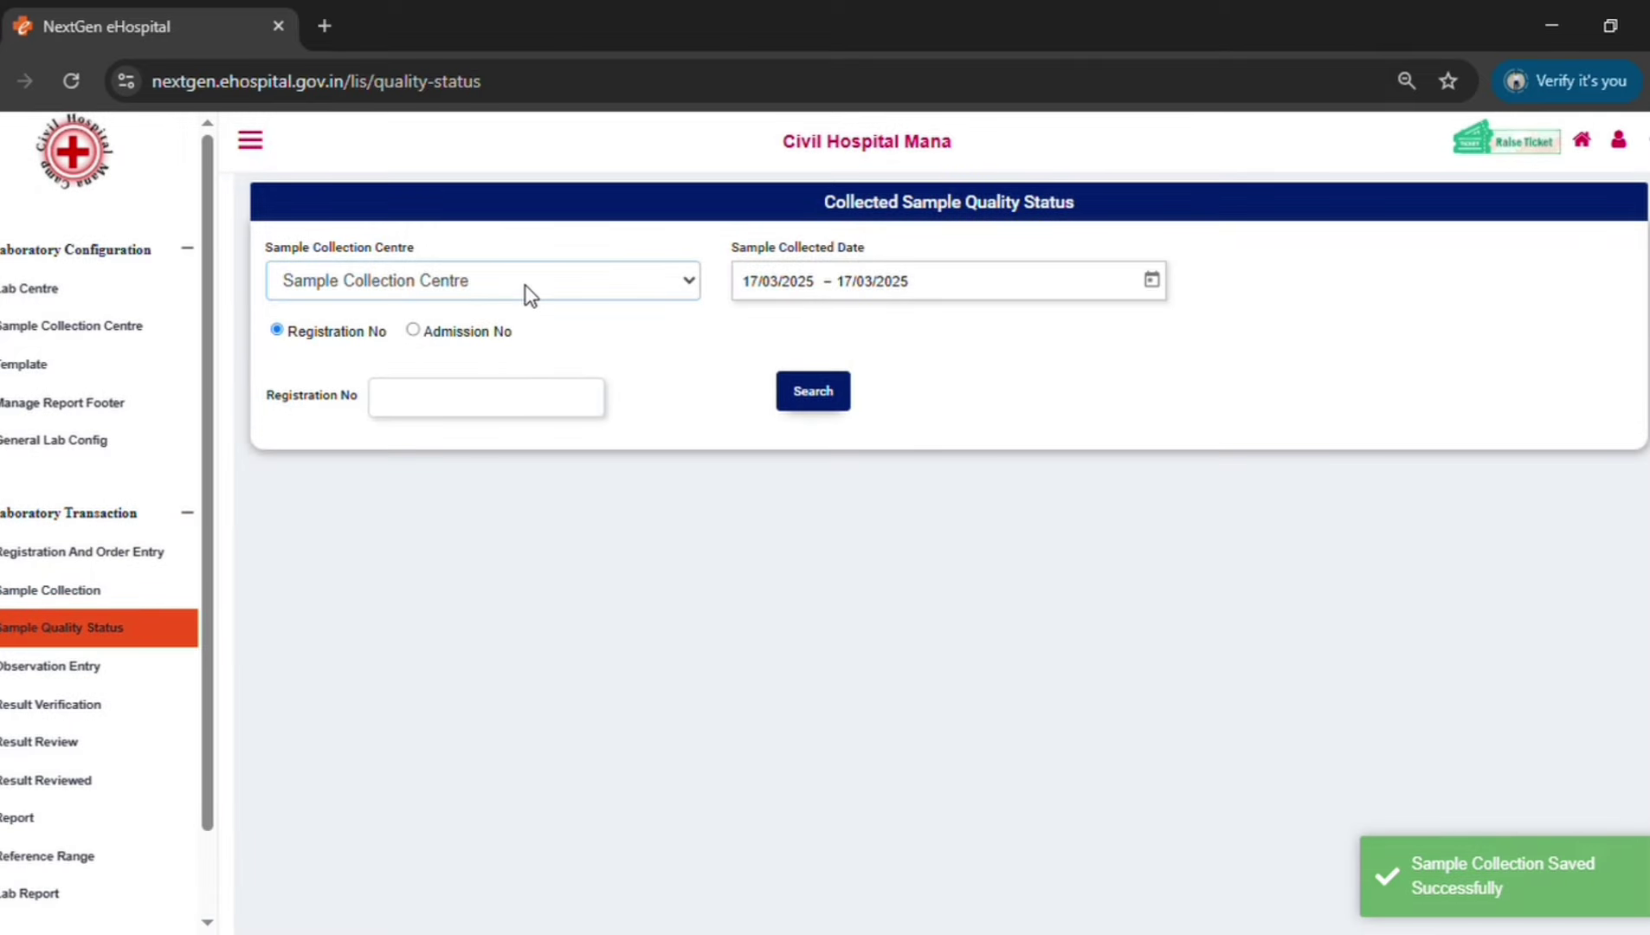
left_click(836, 392)
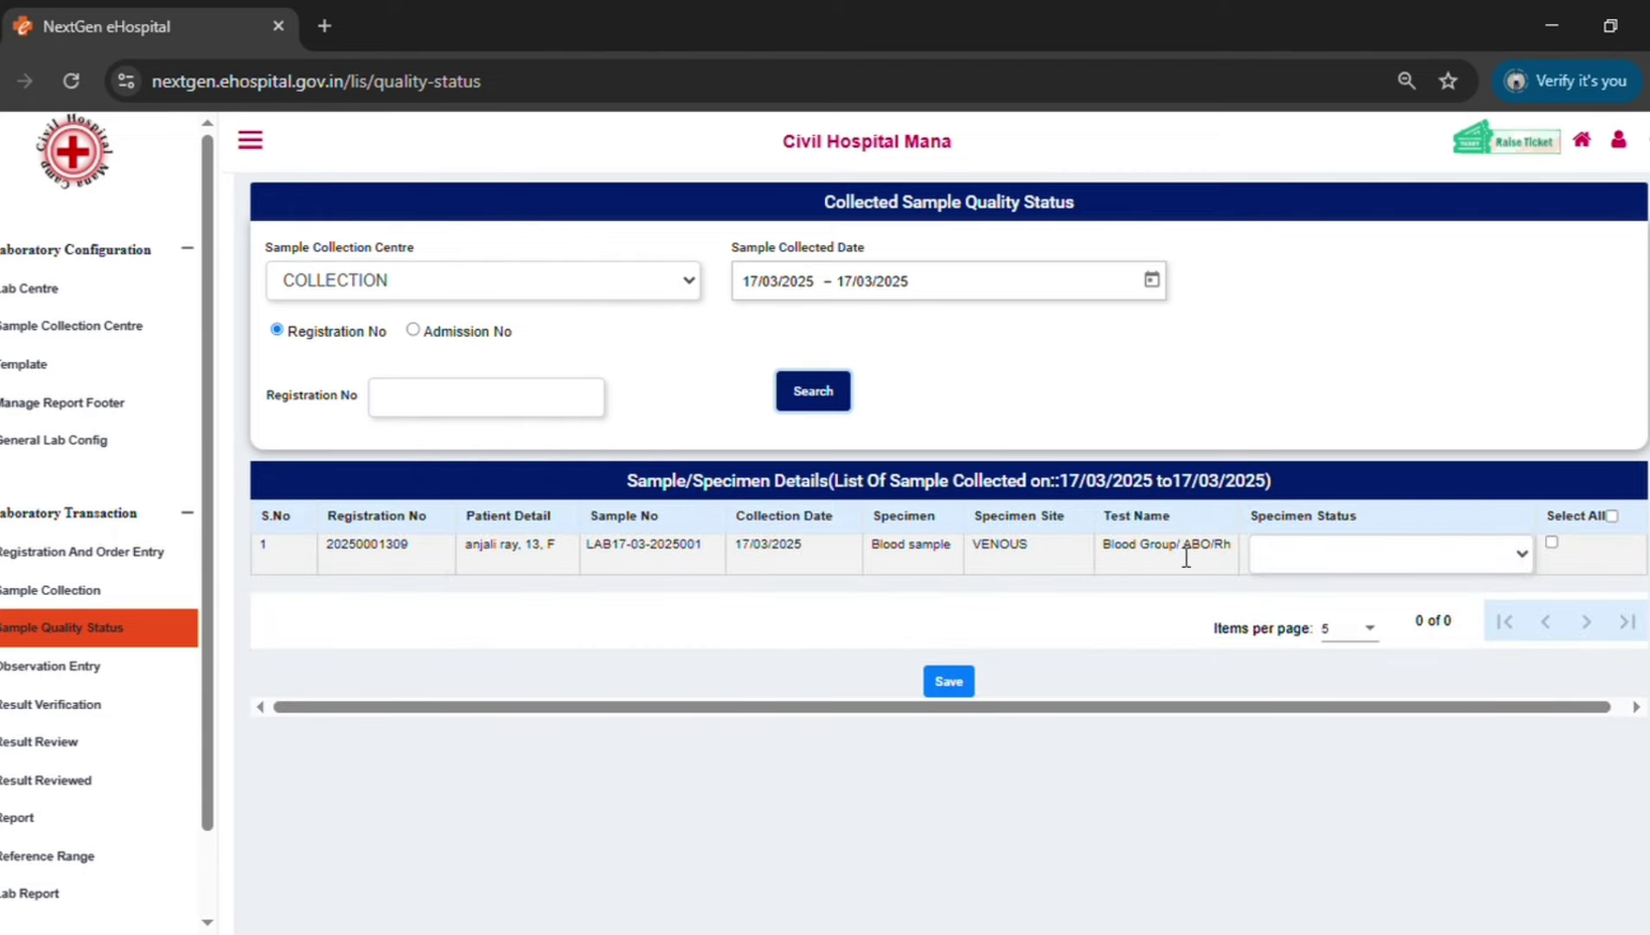
left_click(1329, 550)
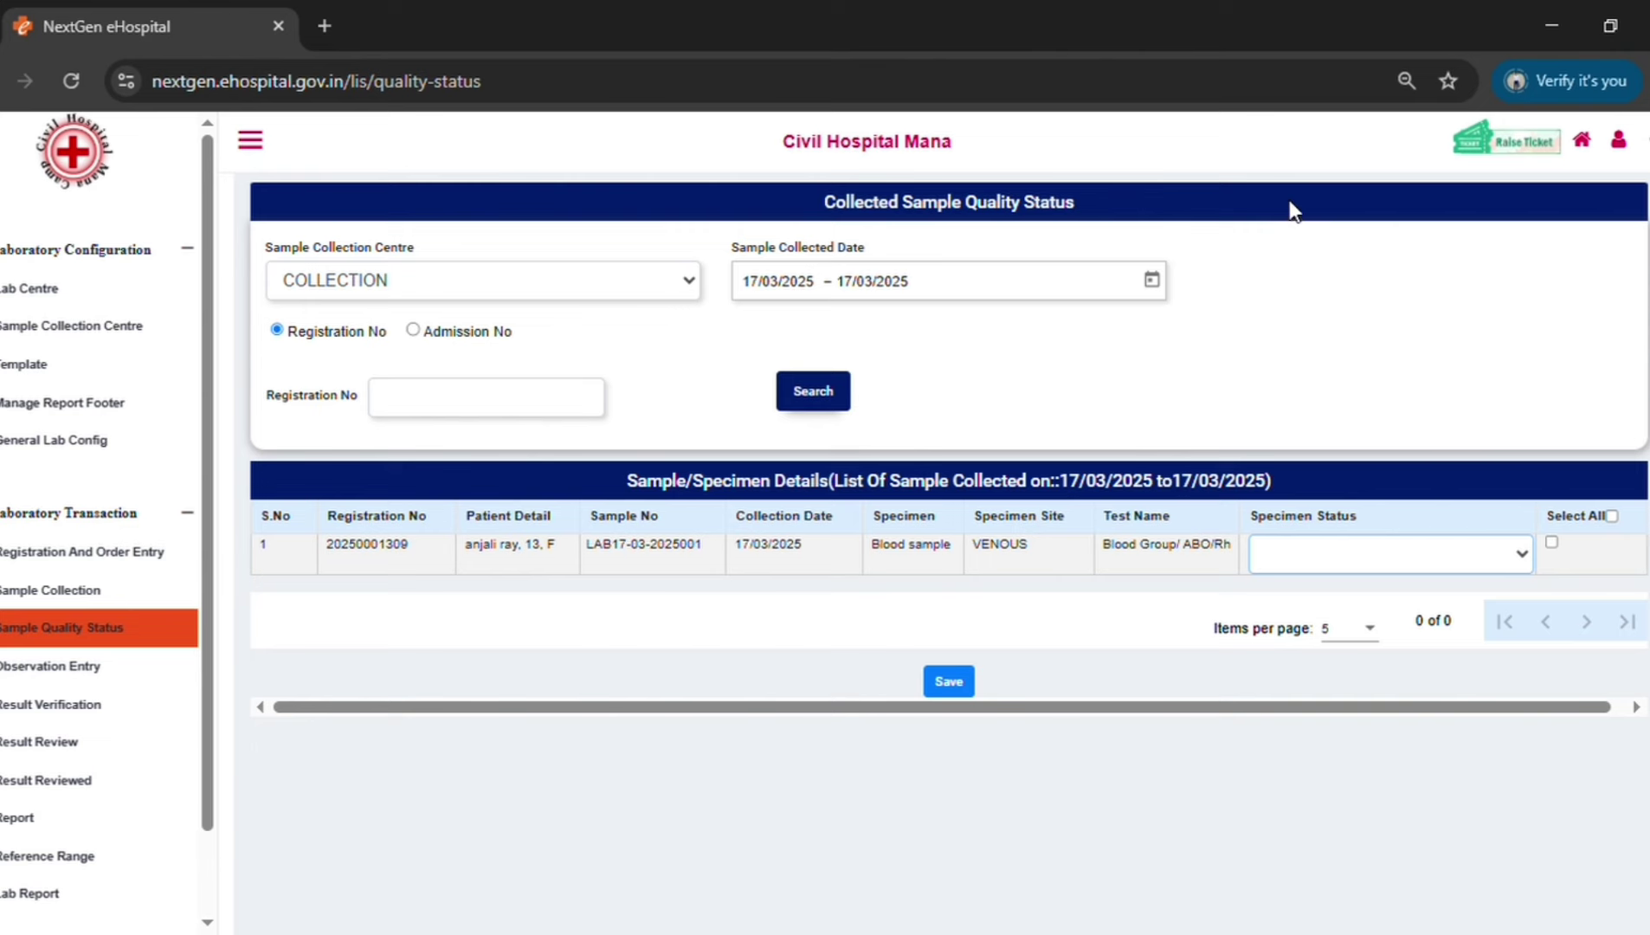
left_click(1551, 541)
left_click(942, 693)
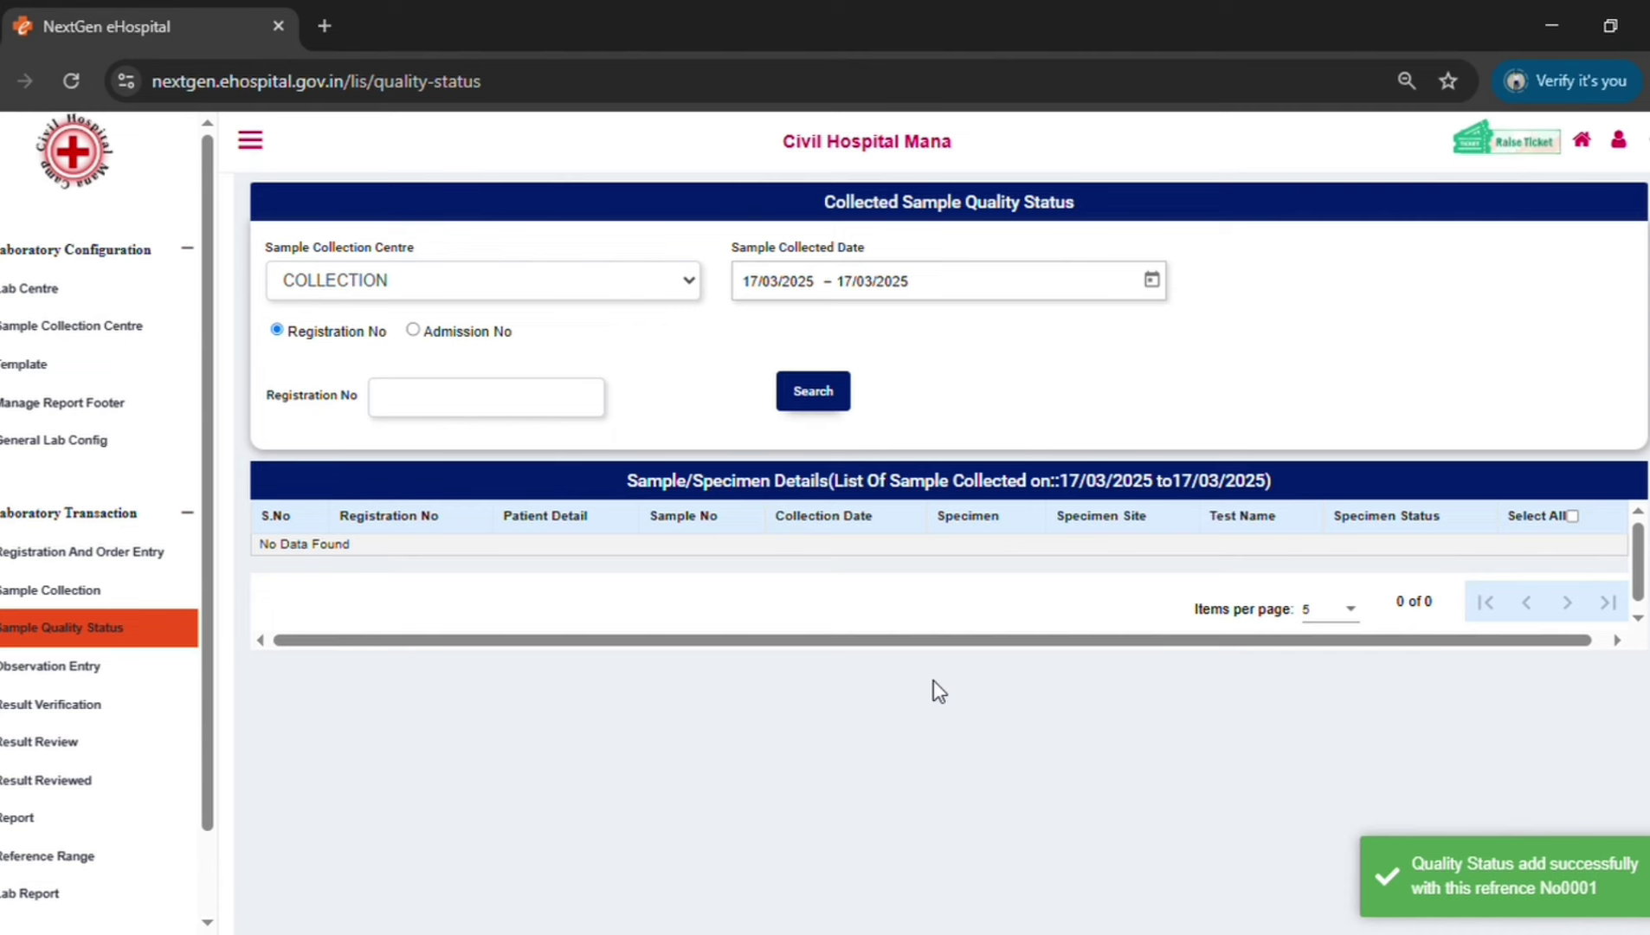
Search the MANA LAB samples of 17/03/2025 for observation entry and open the first blood sample's result entry.
left_click(52, 671)
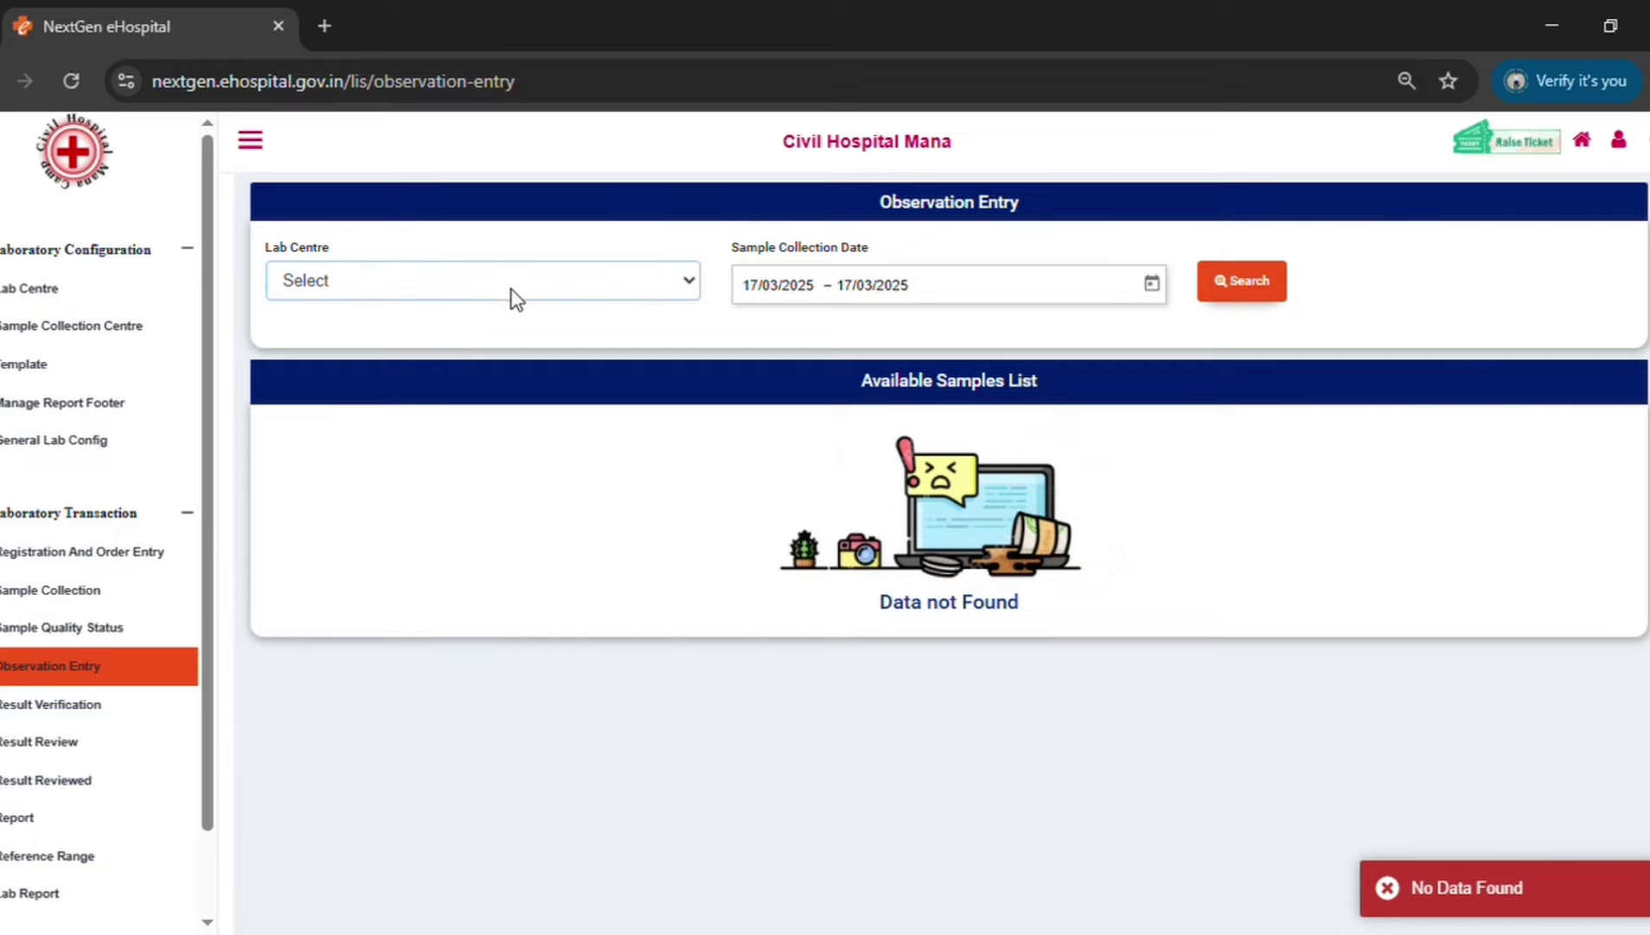
key("Down")
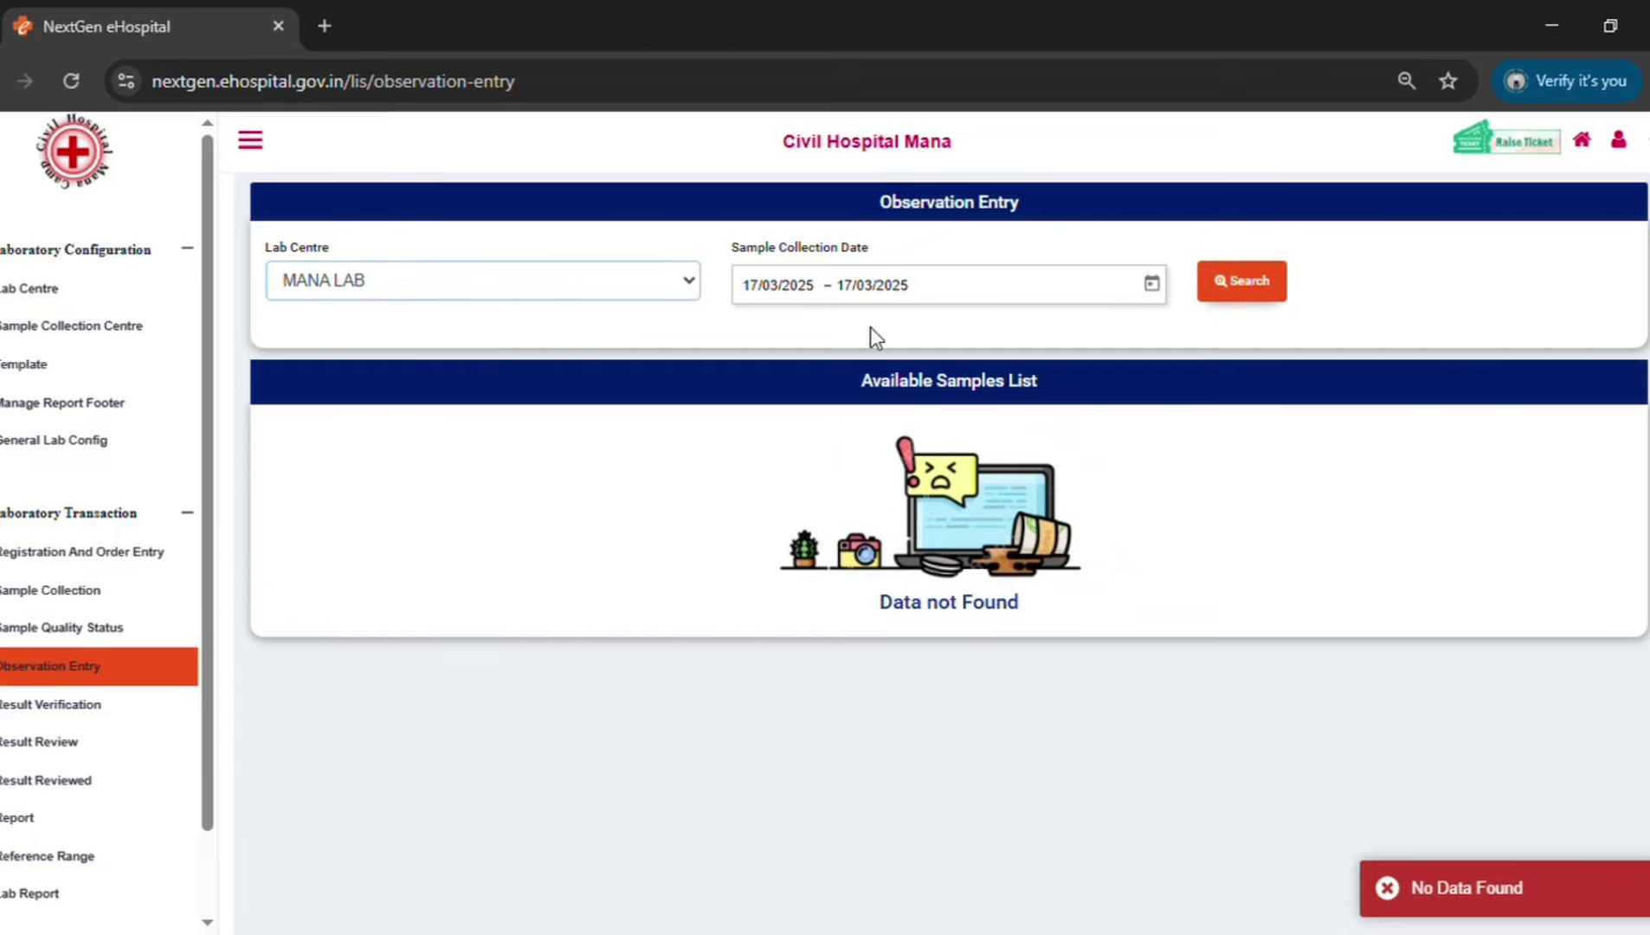
left_click(1235, 286)
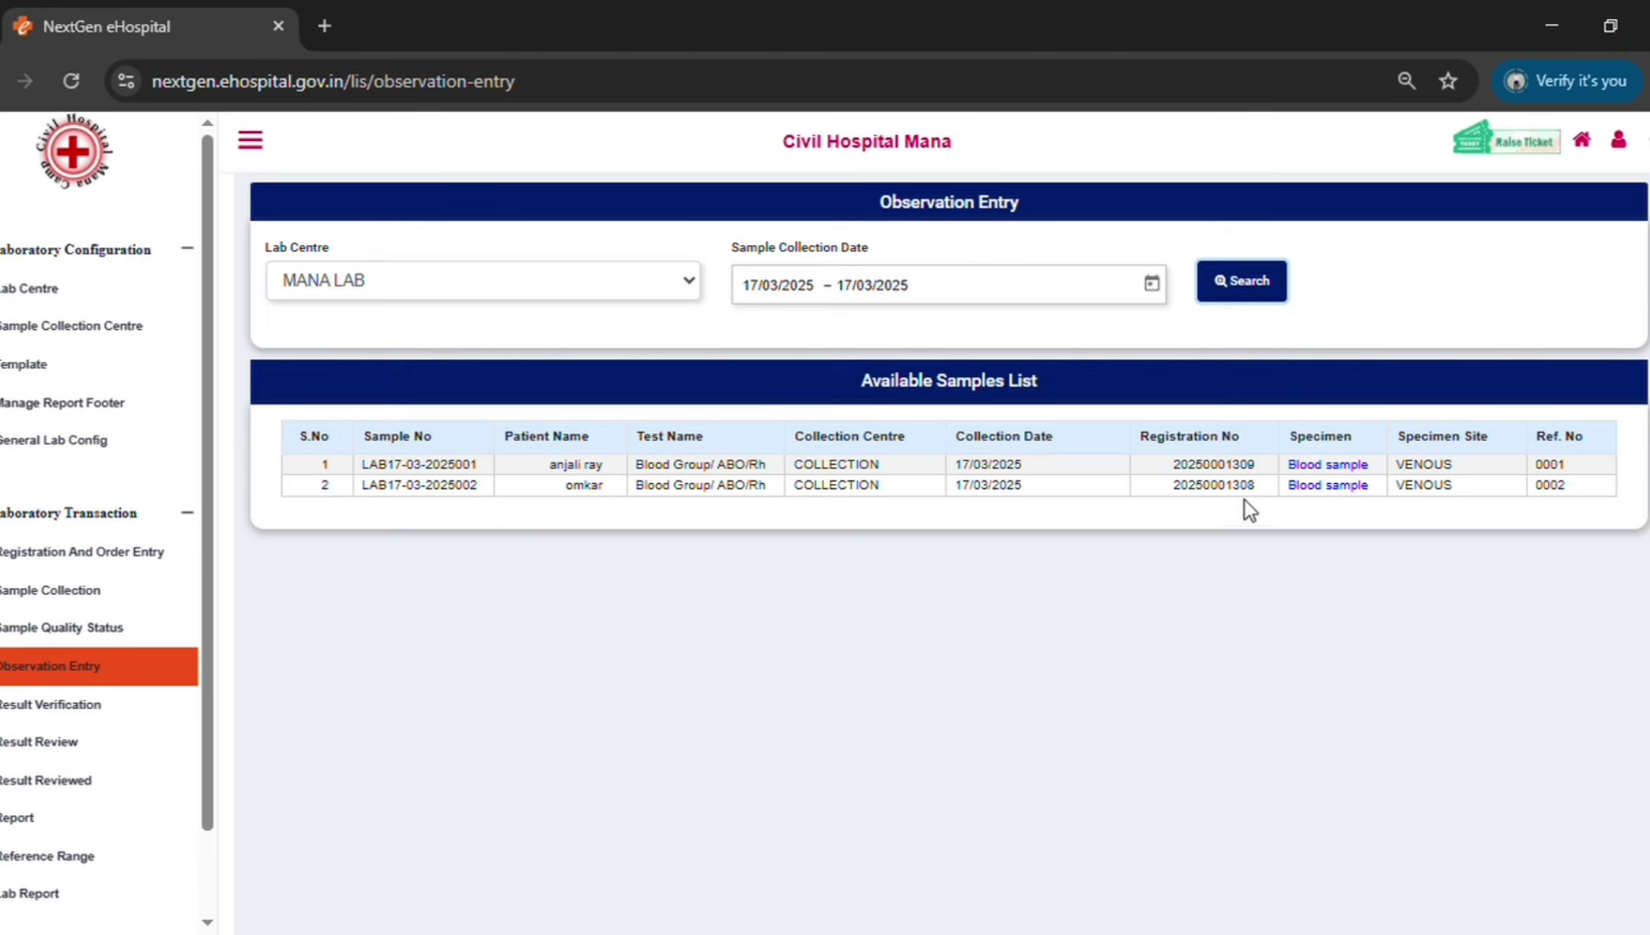
left_click(1312, 465)
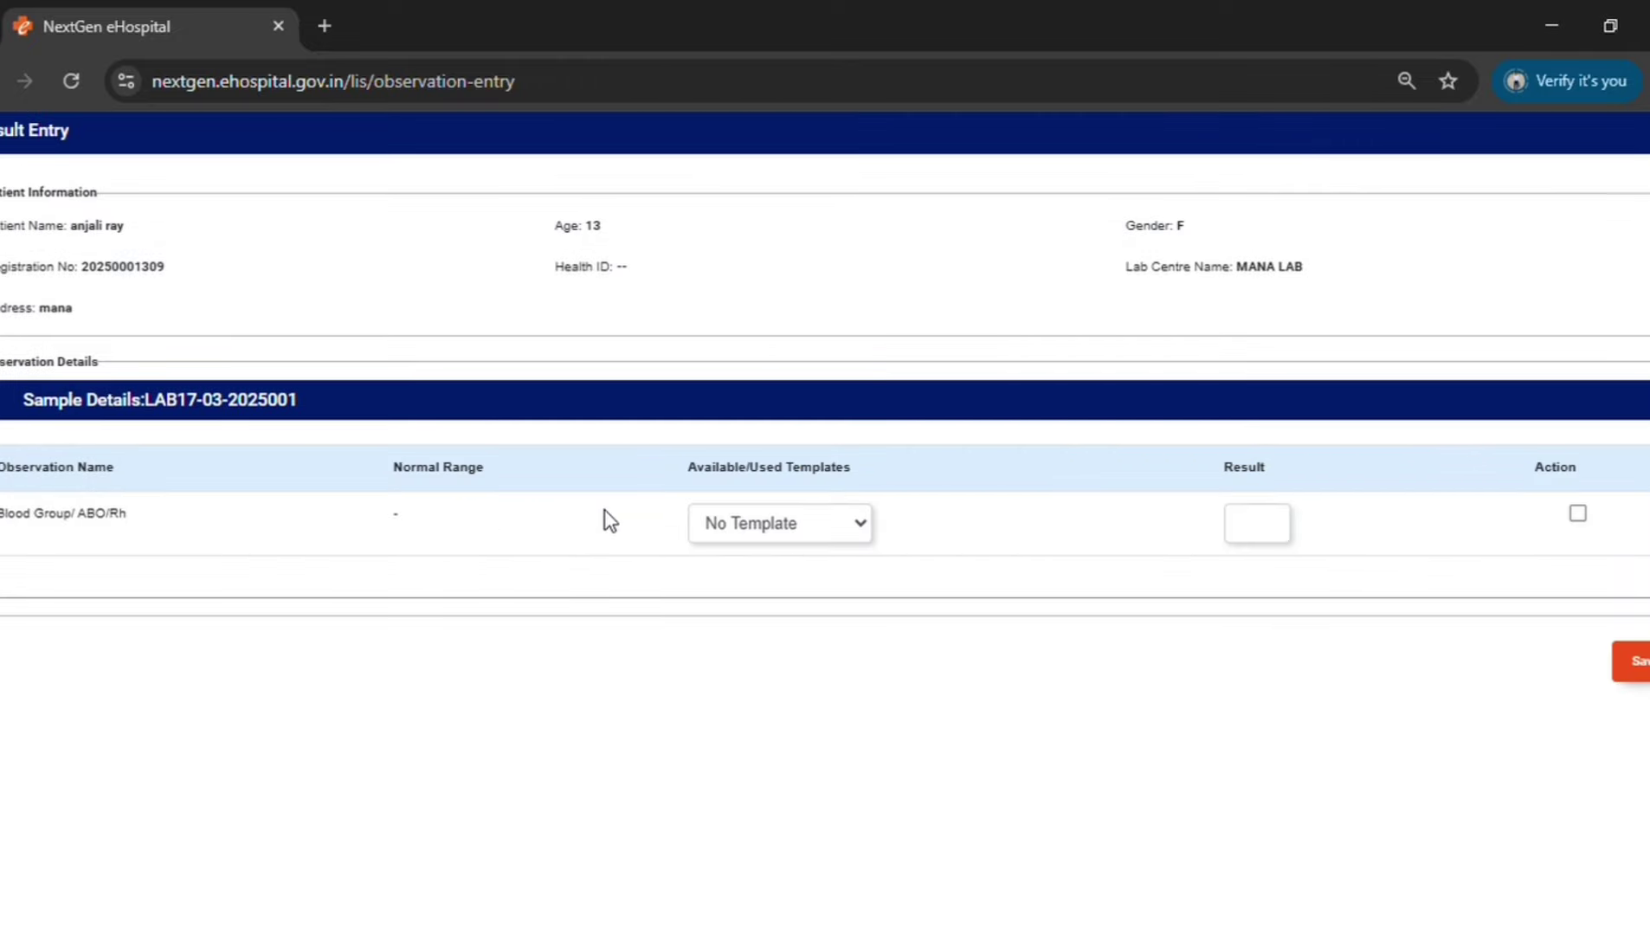
Apply the BLOOD GROUP template to the Blood Group/ ABO/Rh observation, set the result to "A"+, select it and save.
left_click(820, 513)
left_click(784, 593)
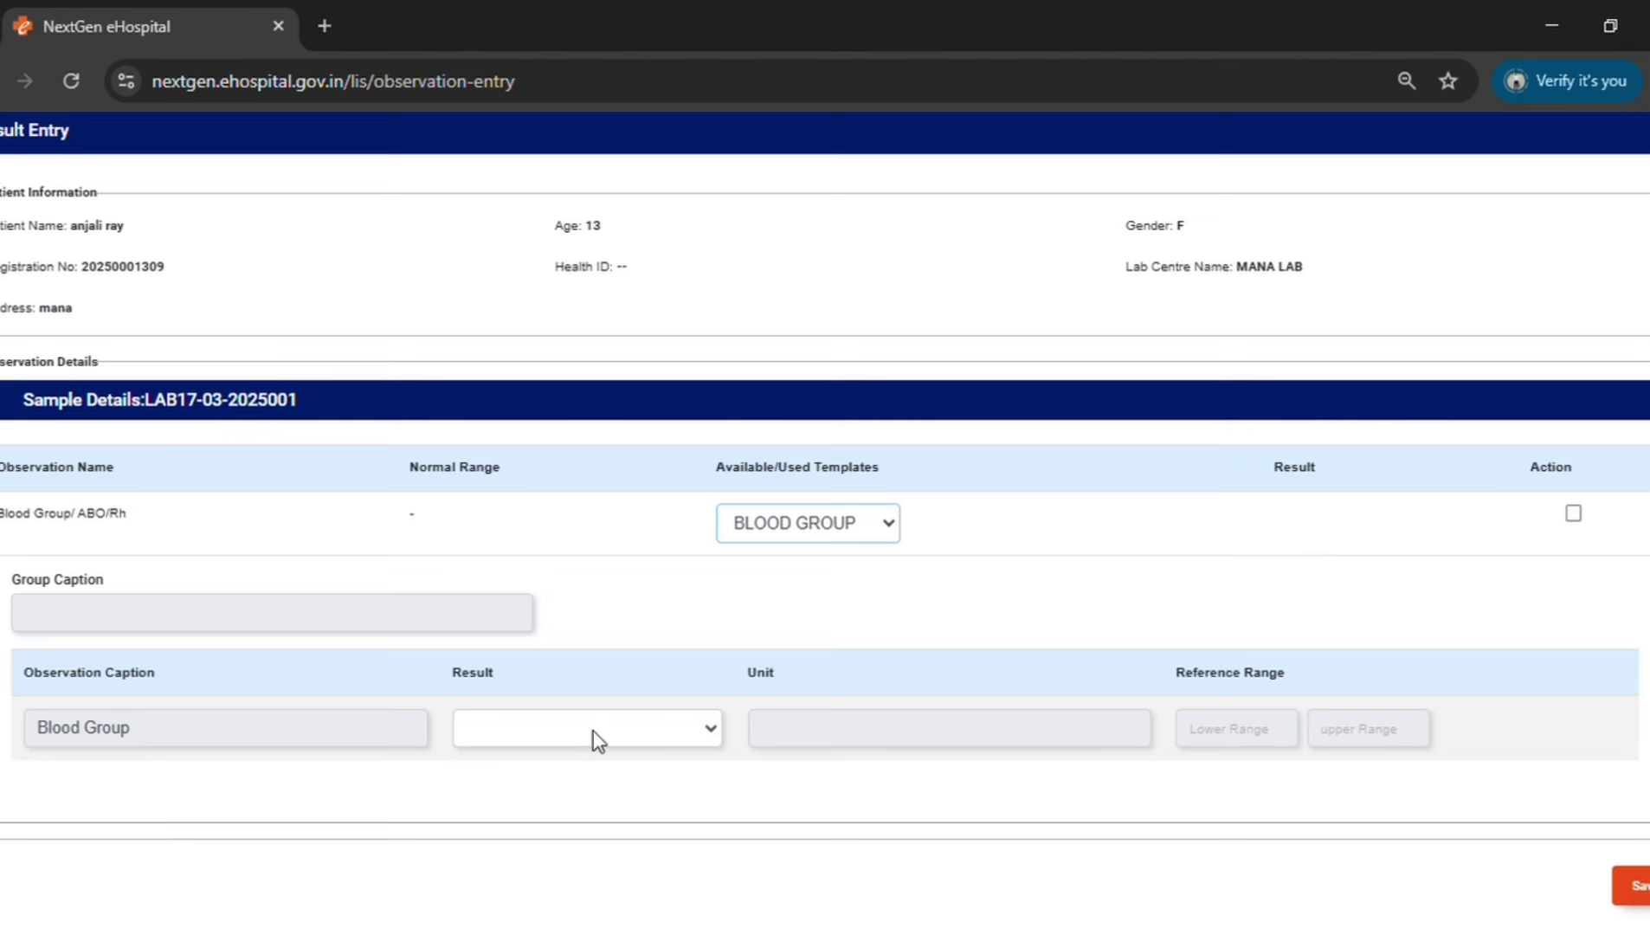
left_click(594, 732)
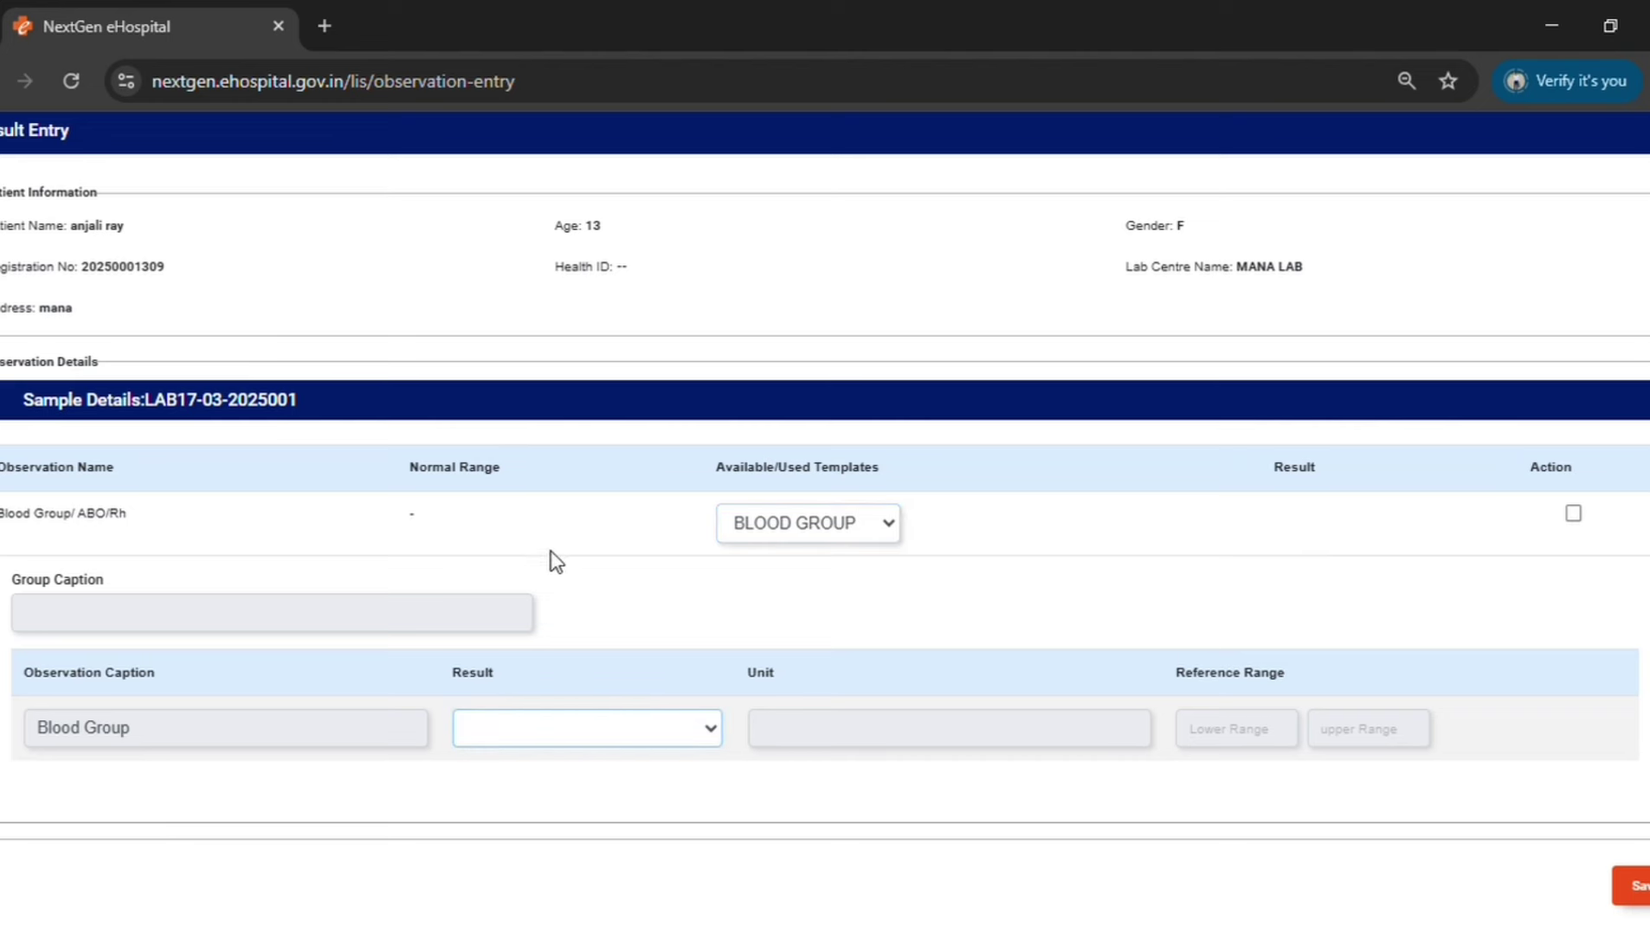
key("Down")
left_click(1571, 514)
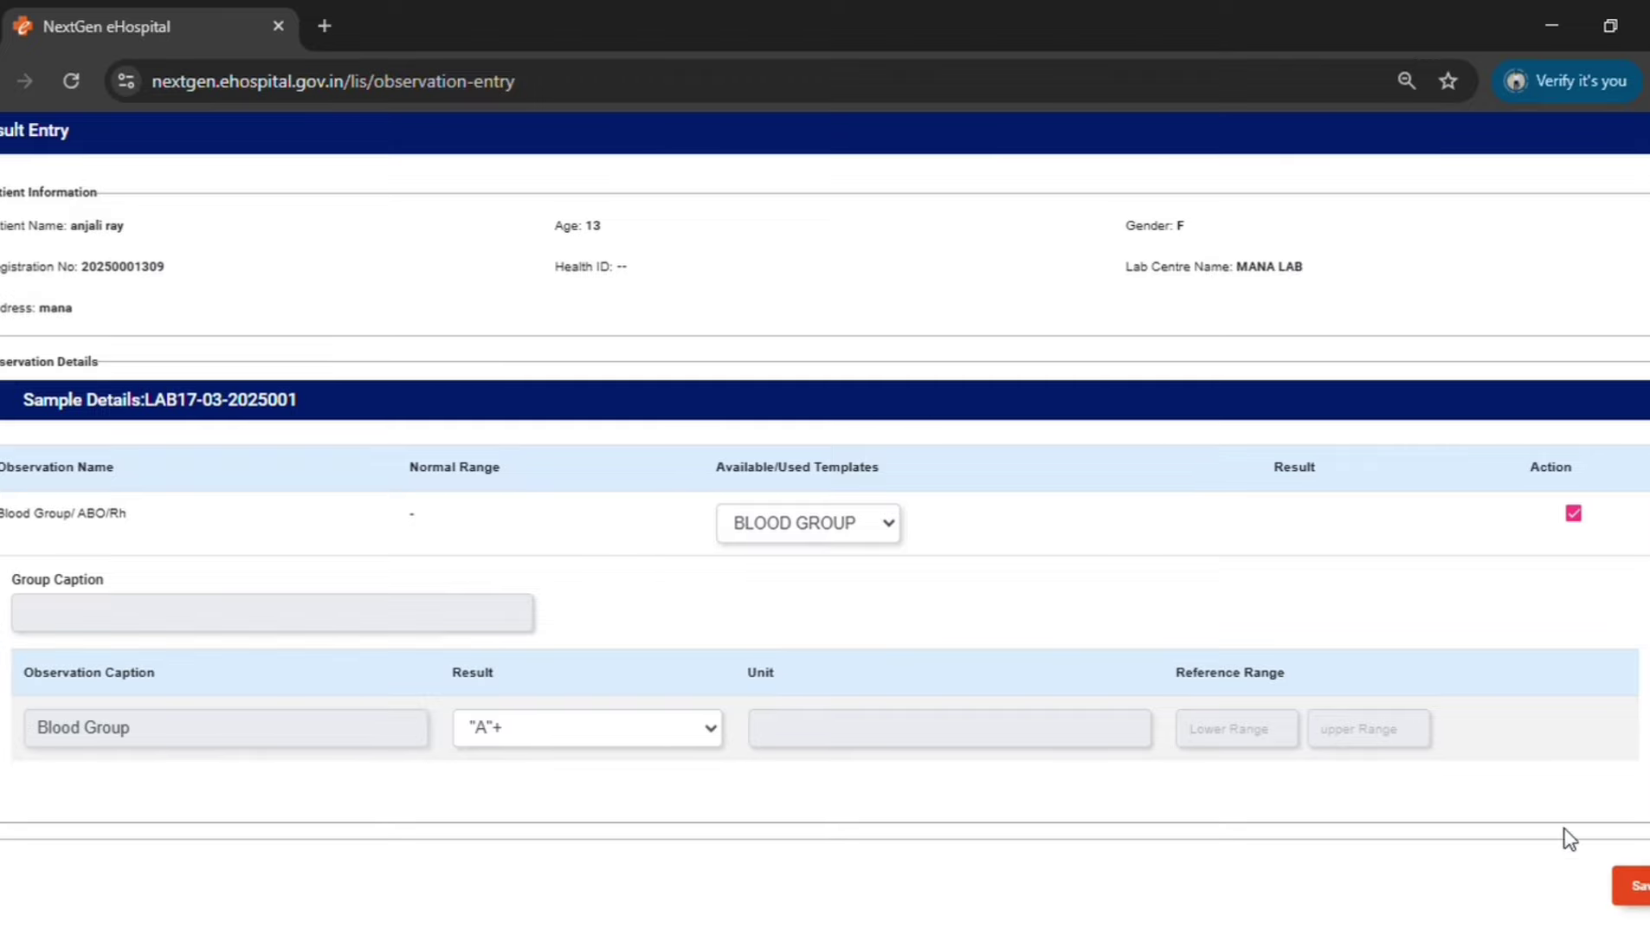
left_click(1634, 885)
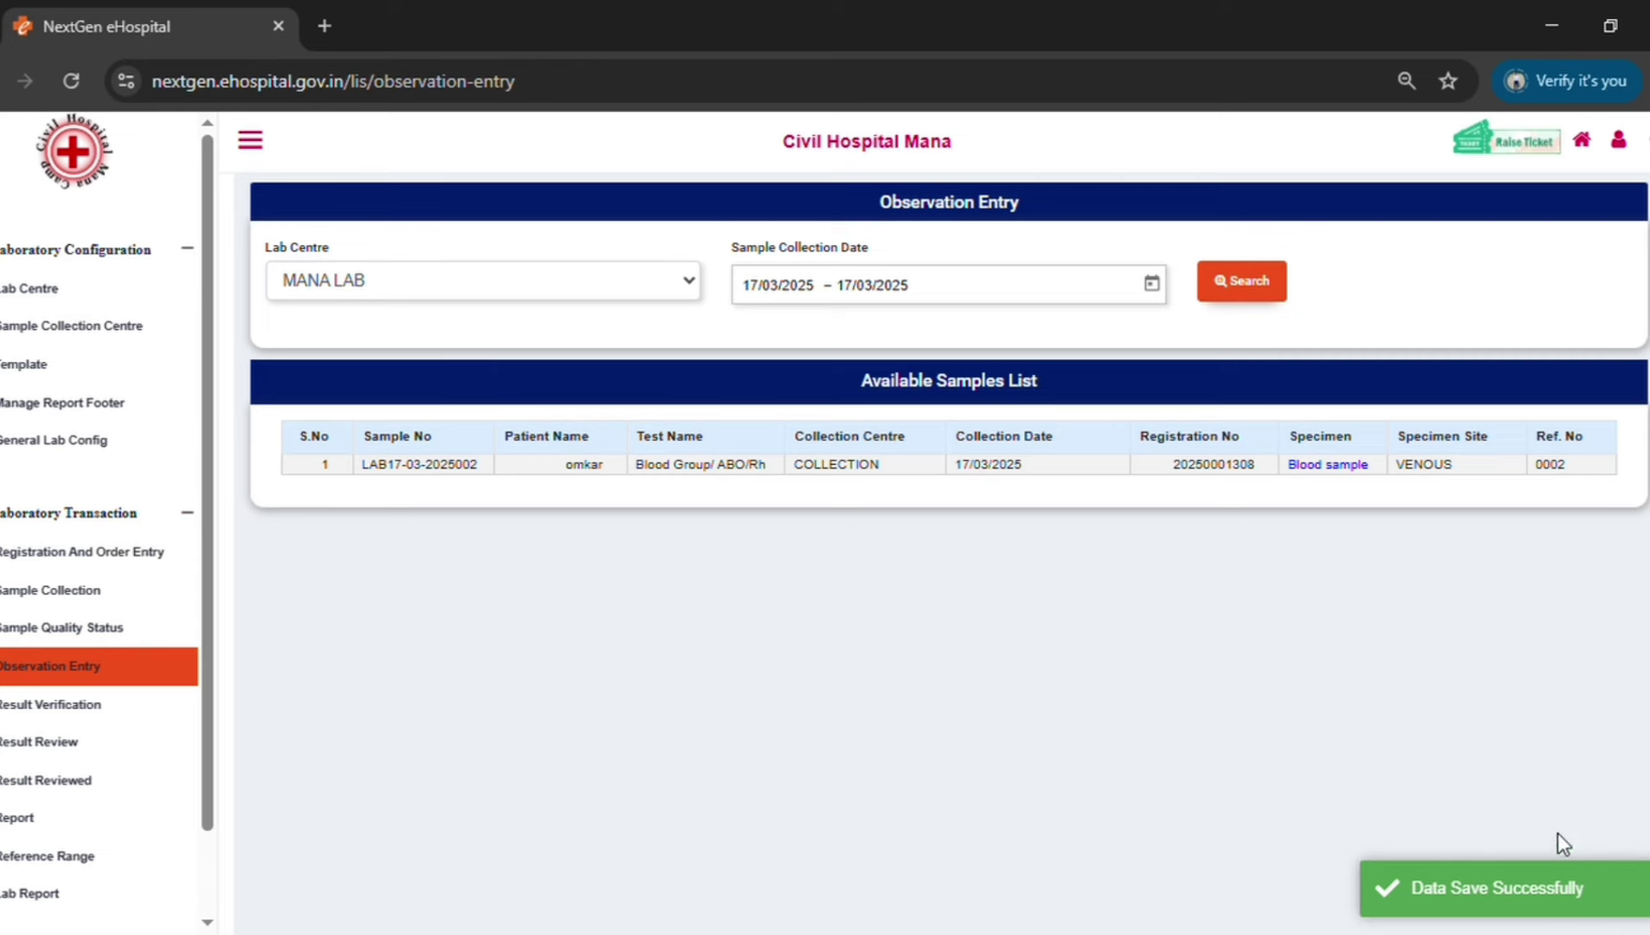
Search the MANA LAB samples collected on 17/03/2025 for result verification and open the blood sample's verification details.
left_click(43, 717)
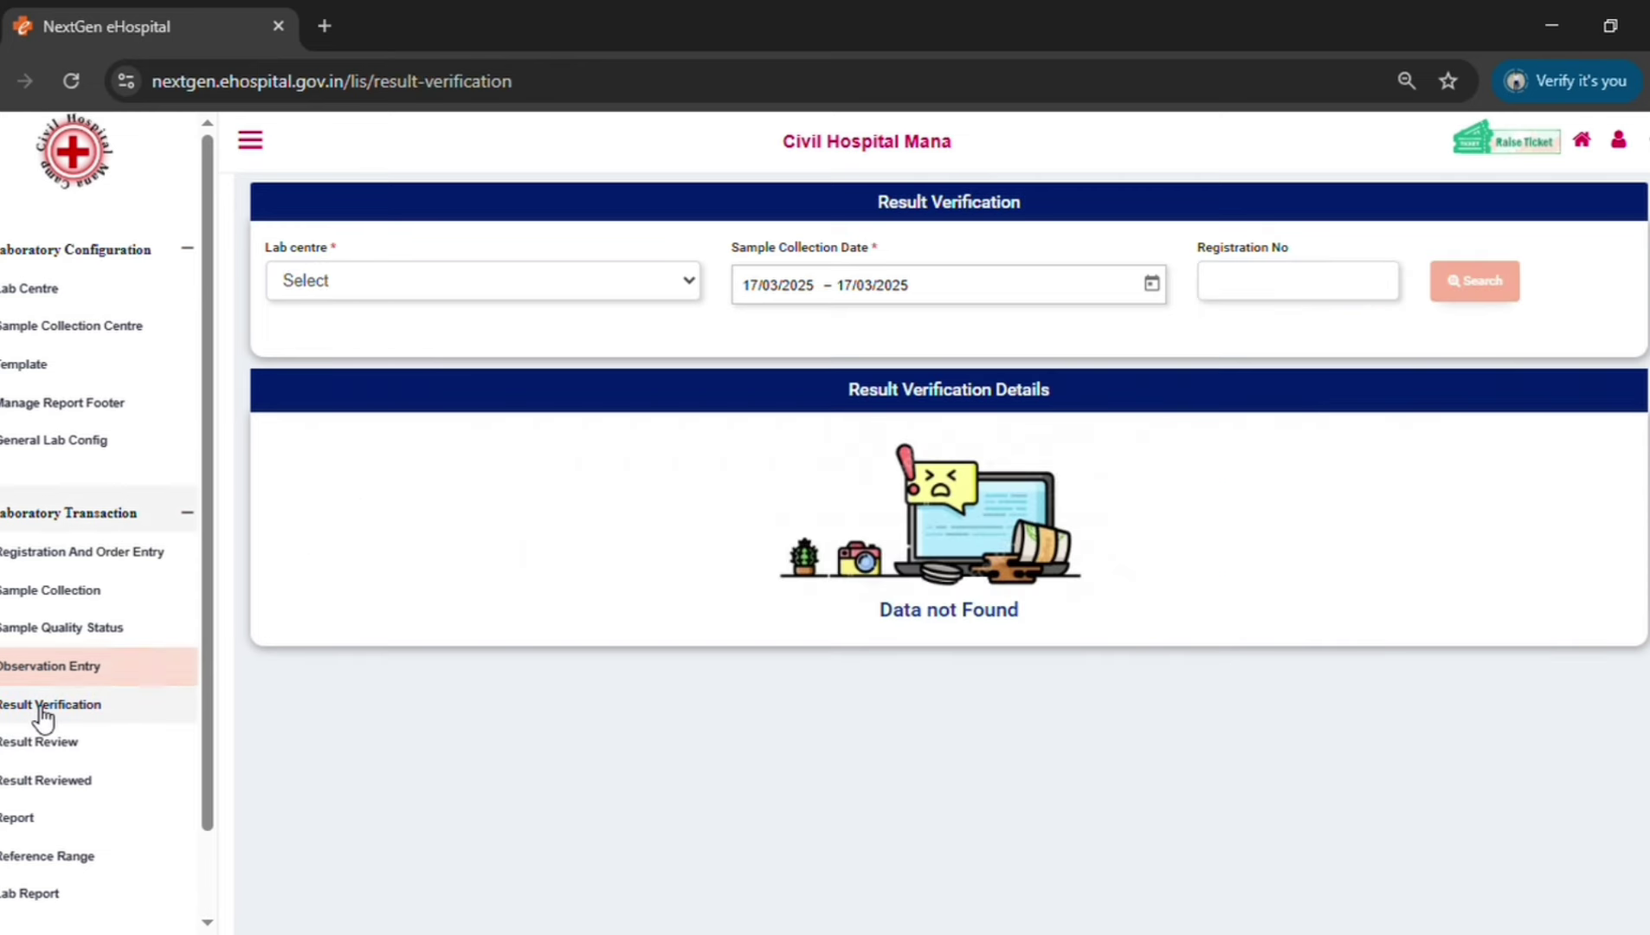
left_click(492, 281)
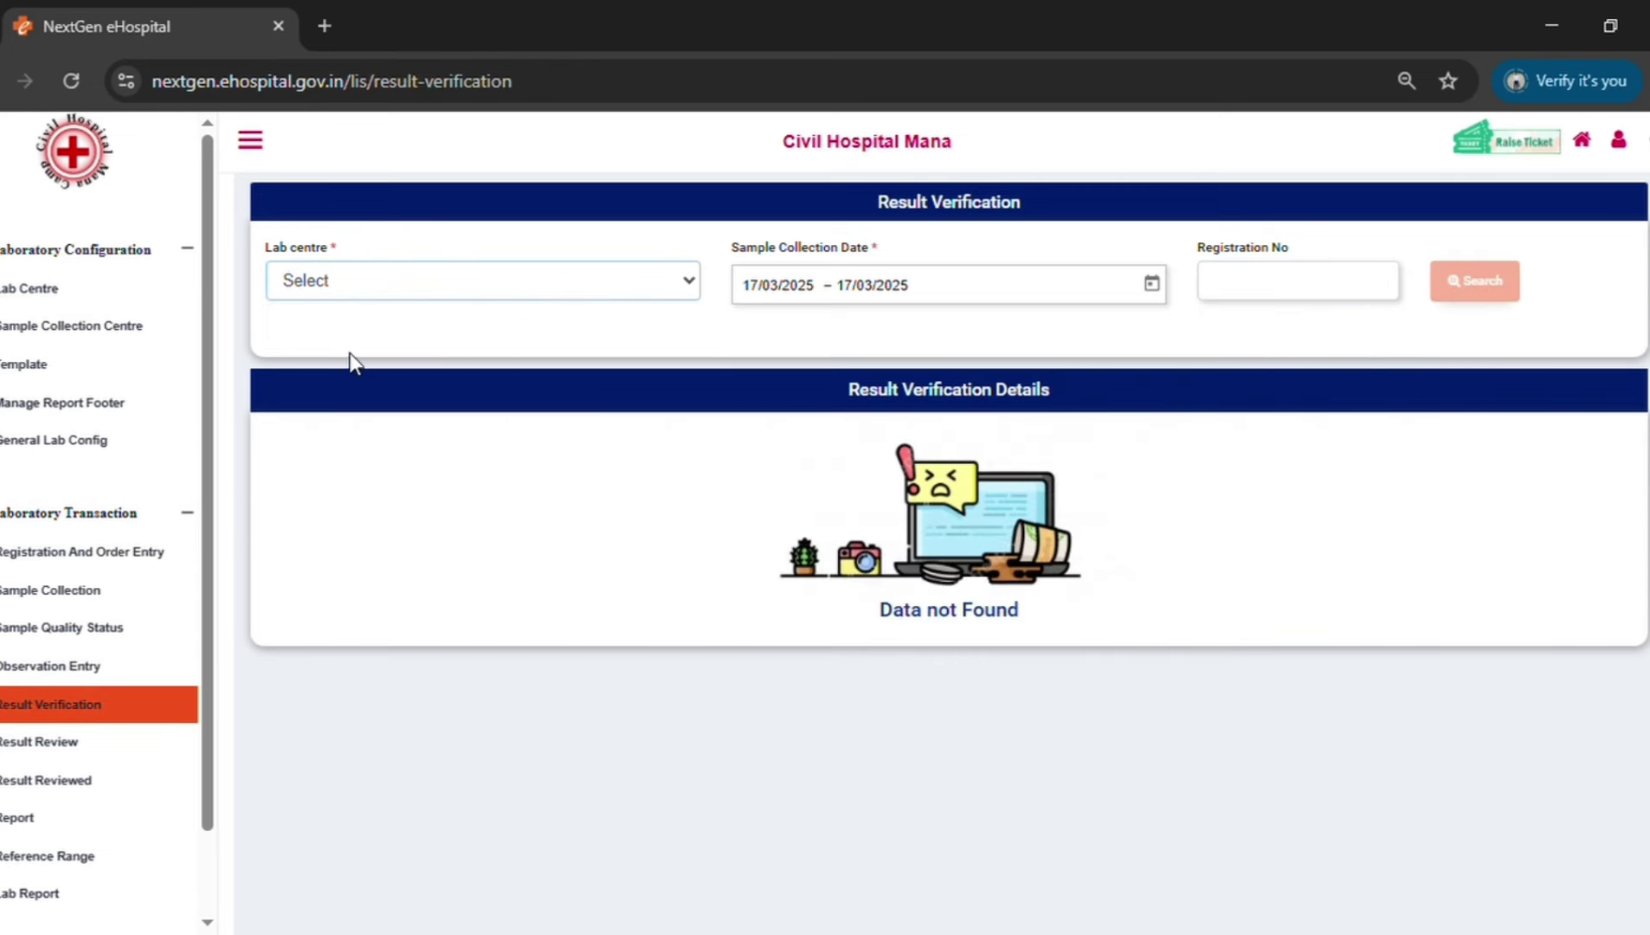
left_click(342, 383)
left_click(1301, 288)
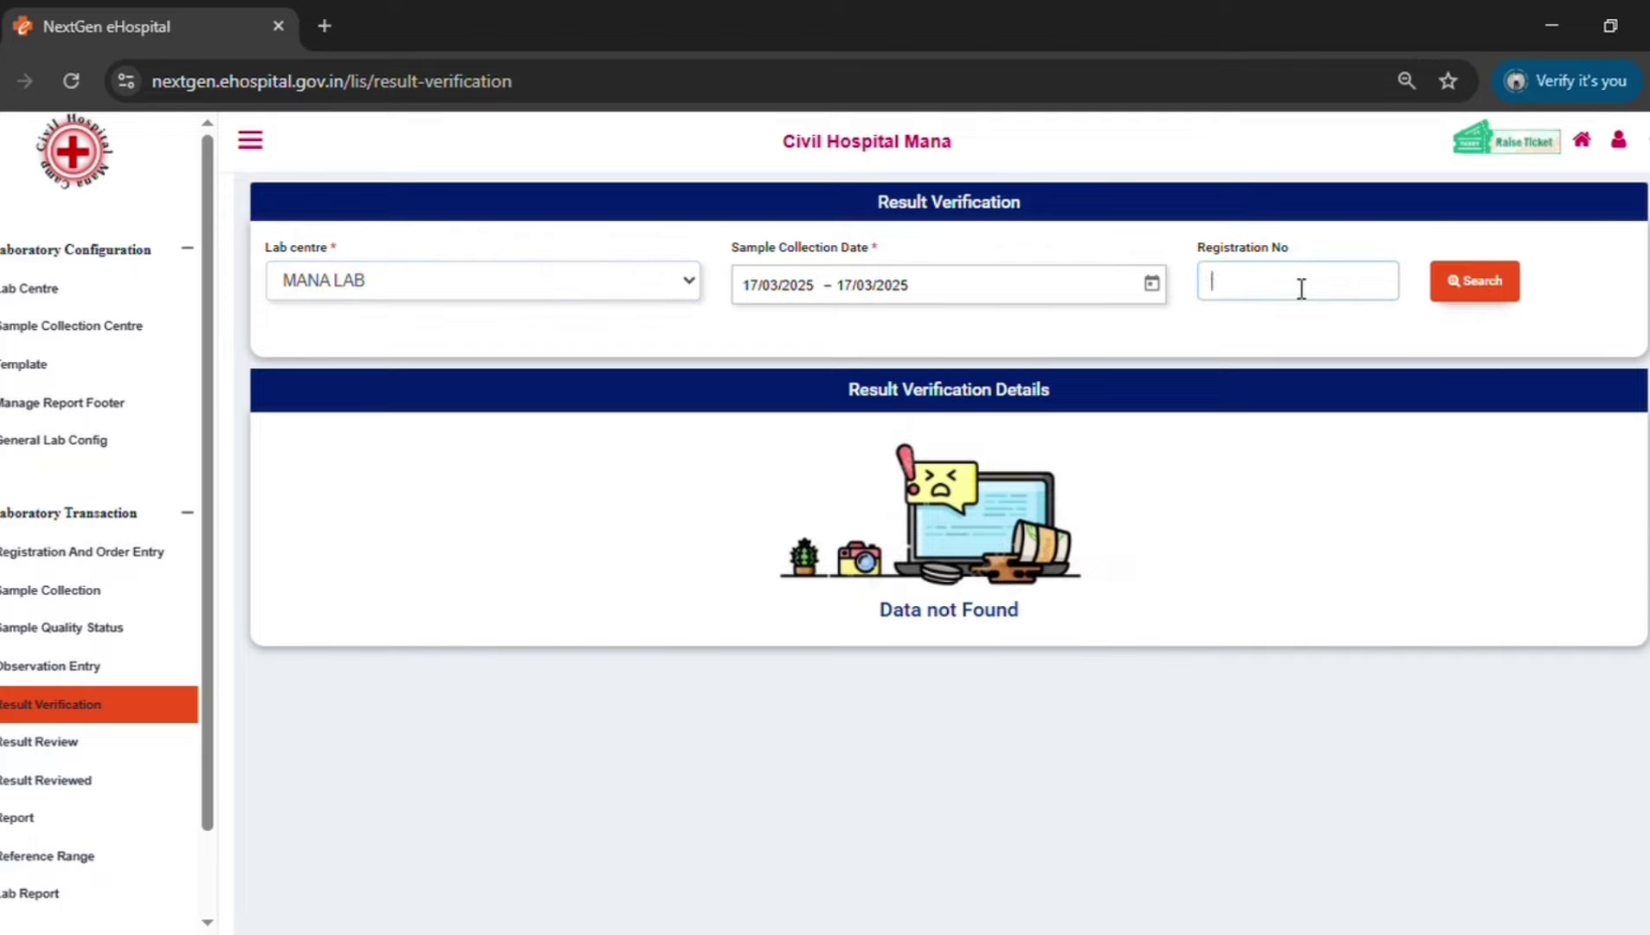
left_click(1478, 284)
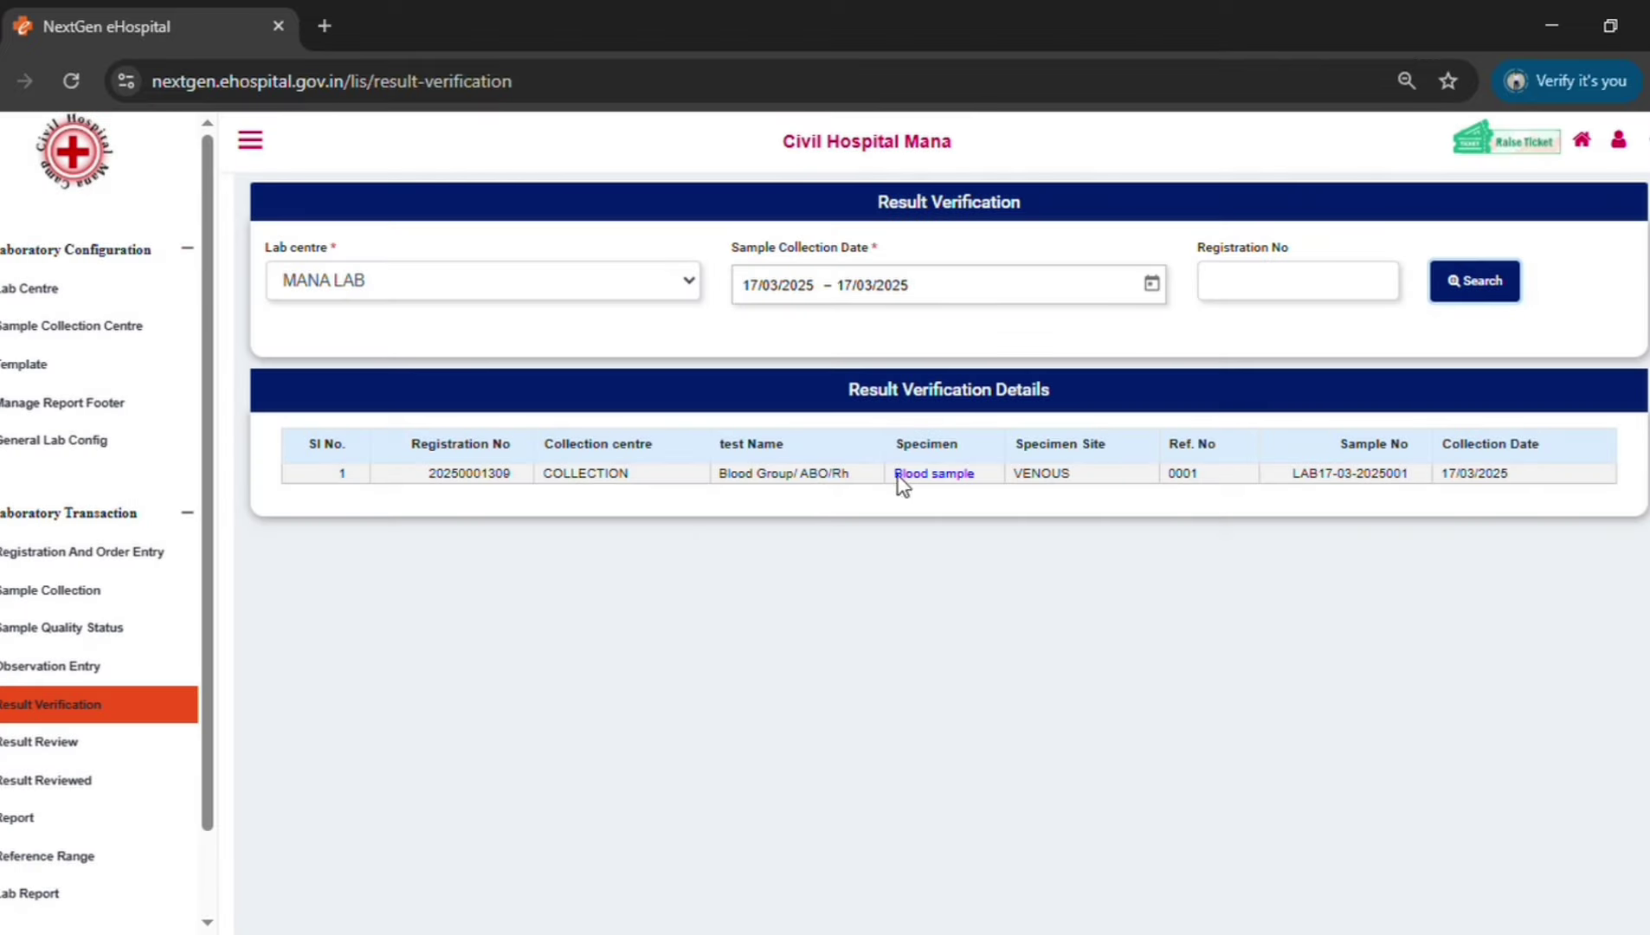
left_click(961, 478)
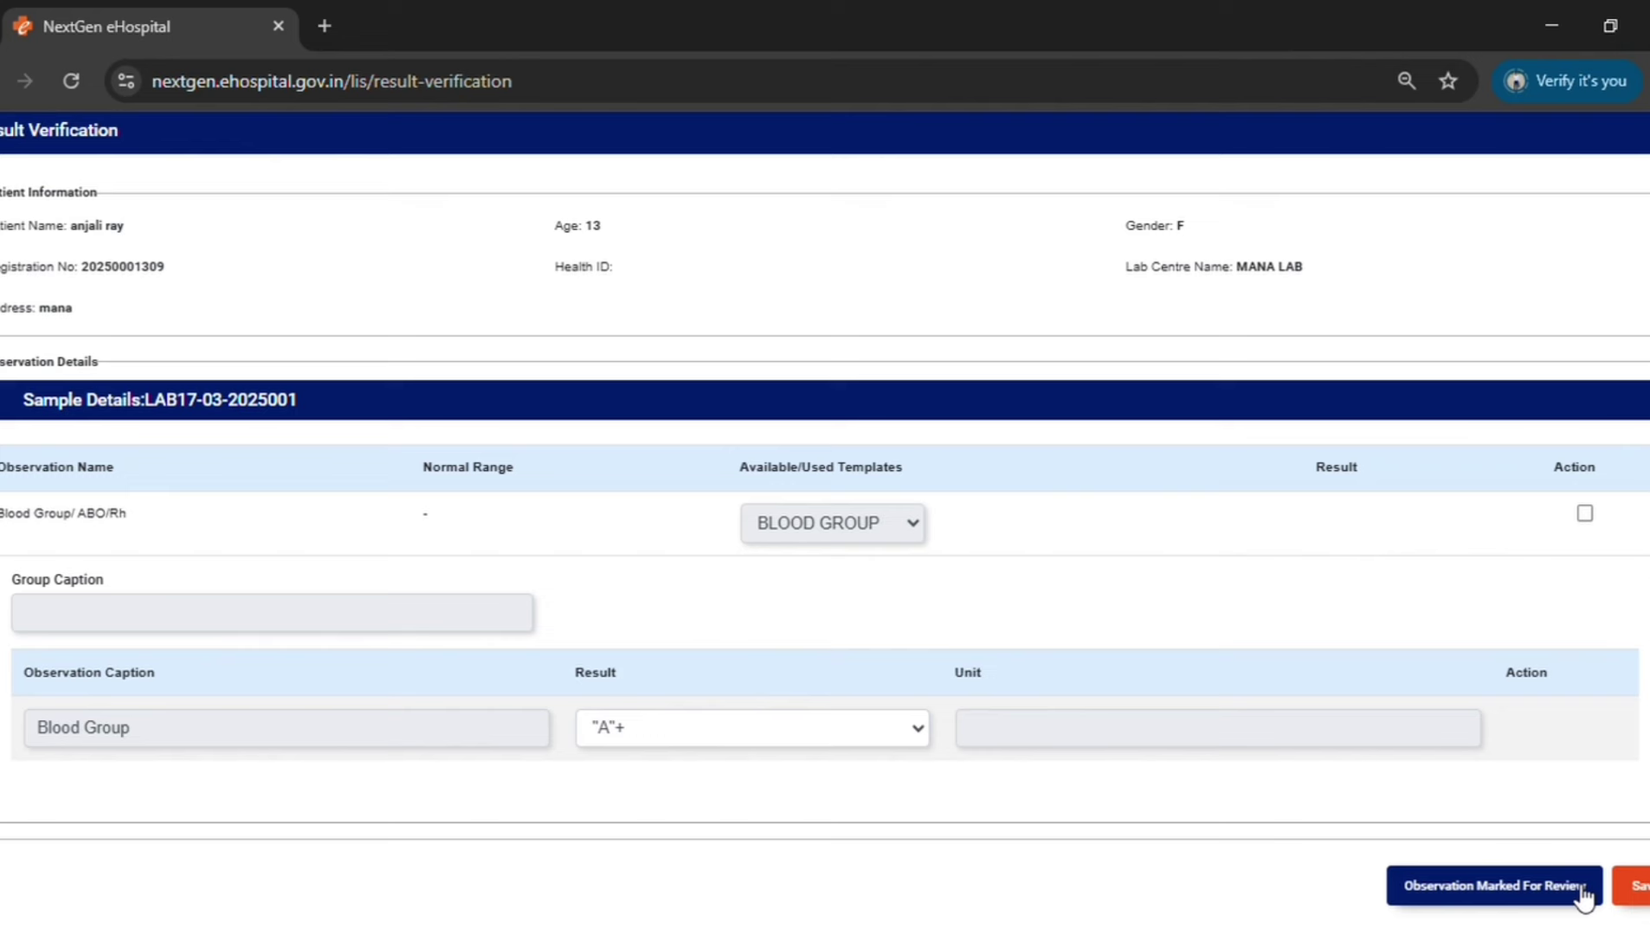
Select the Blood Group/ ABO/Rh observation and save its result verification.
left_click(1628, 892)
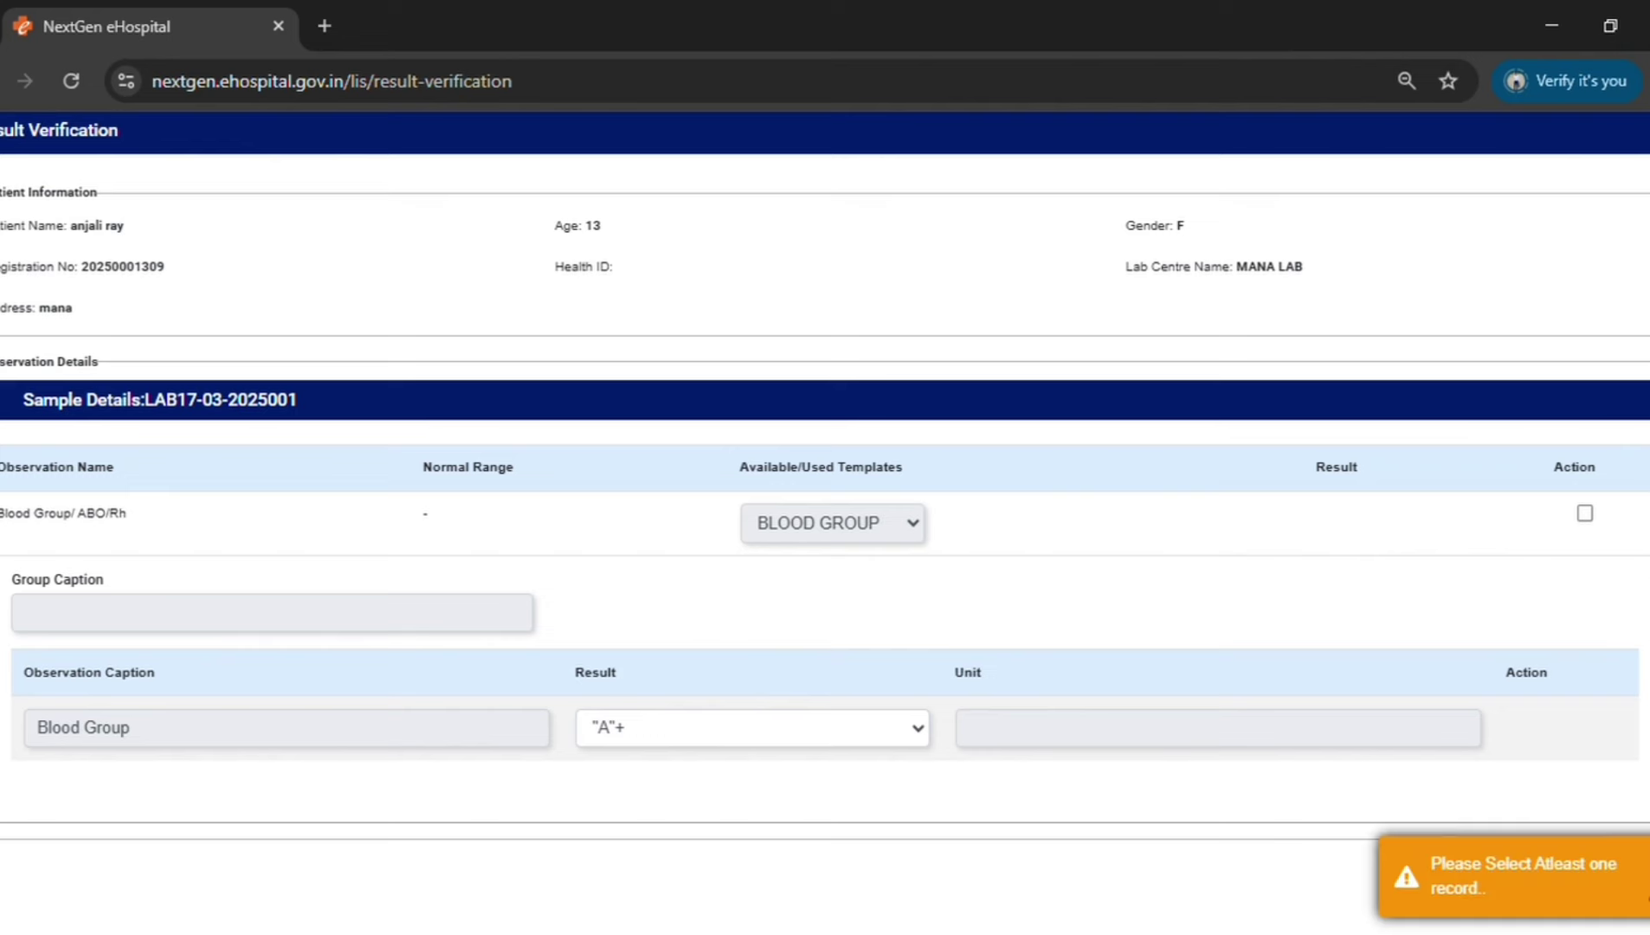
left_click(1585, 515)
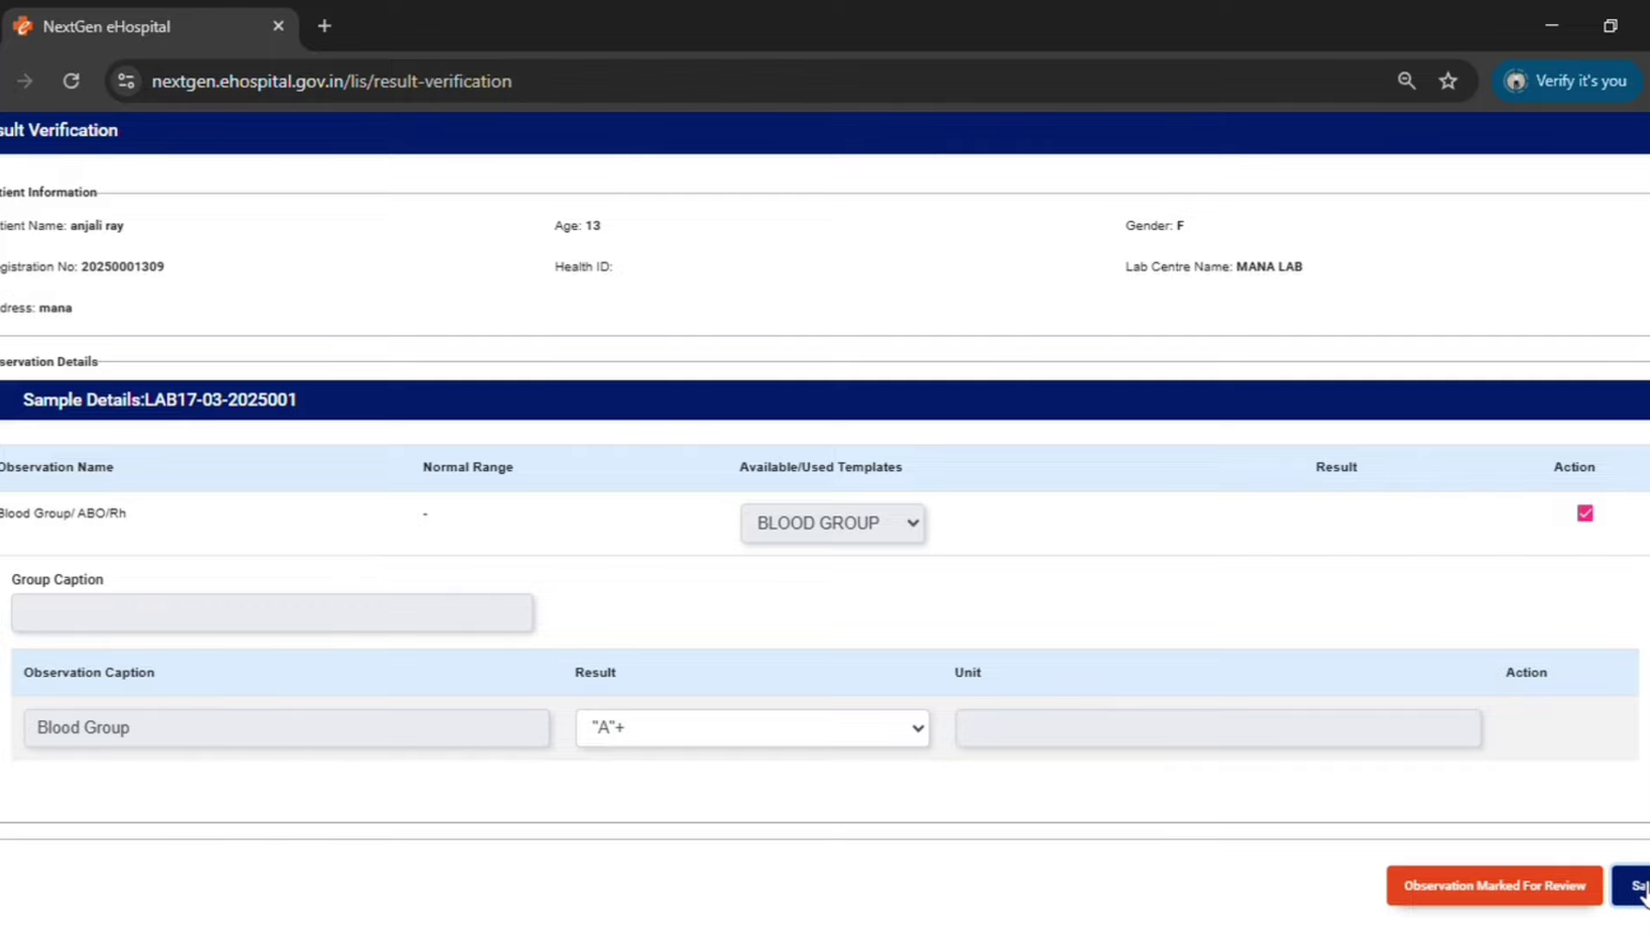
left_click(1635, 891)
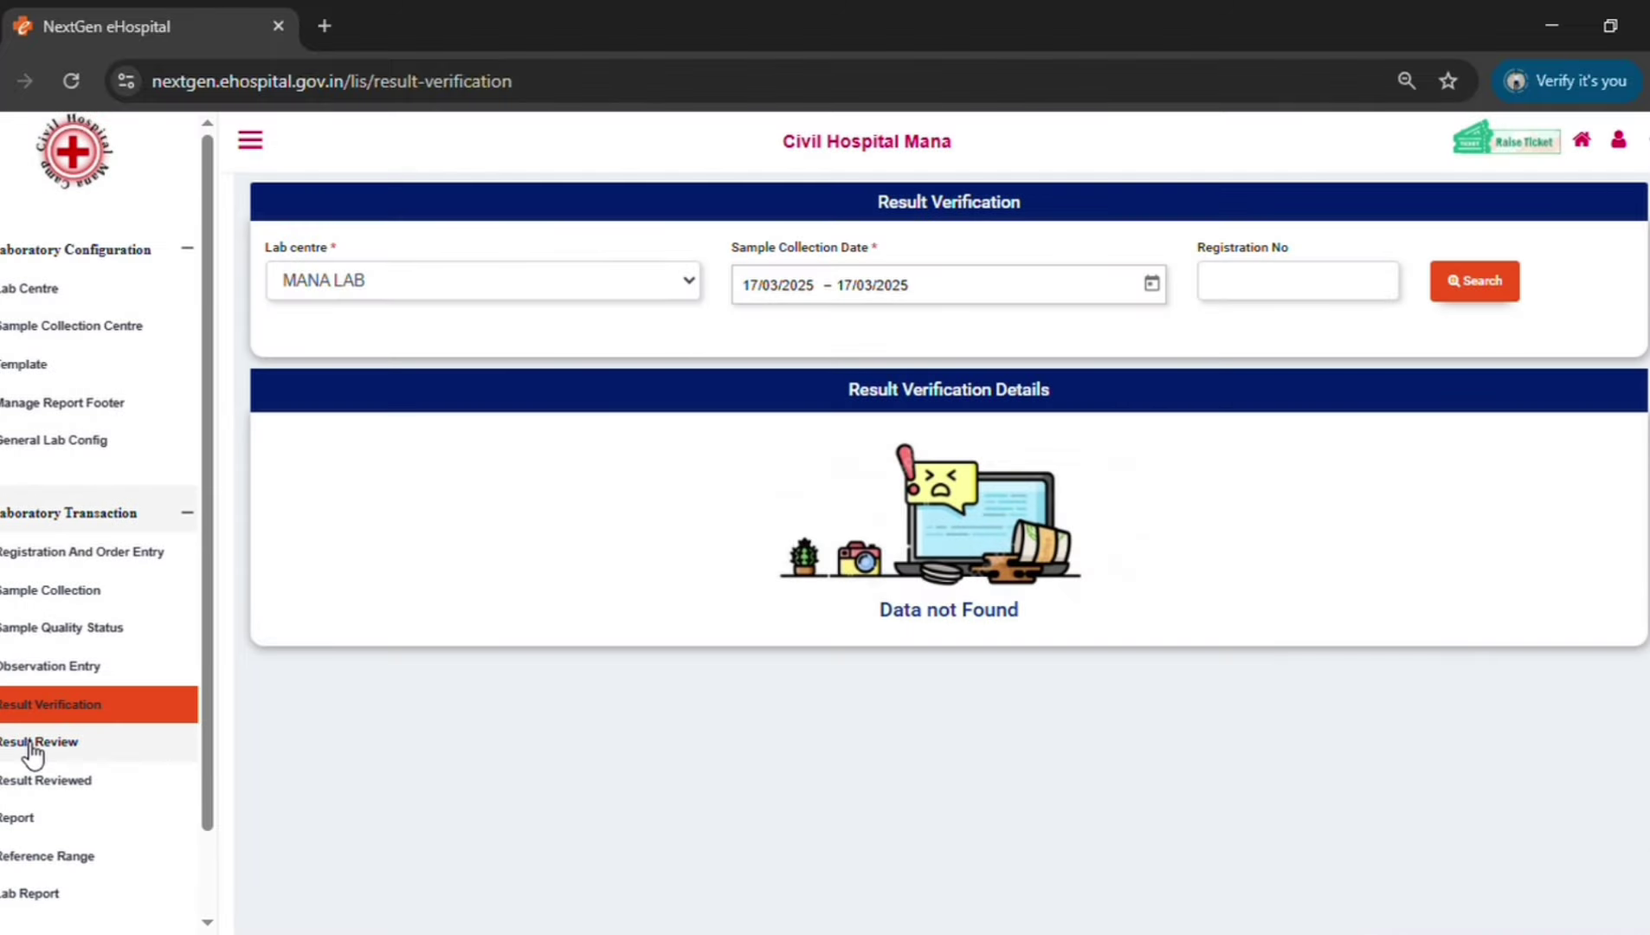
Find the reviewed MANA LAB result of 17/03/2025, select the Blood Group/ ABO/Rh record and generate its printable report.
left_click(78, 743)
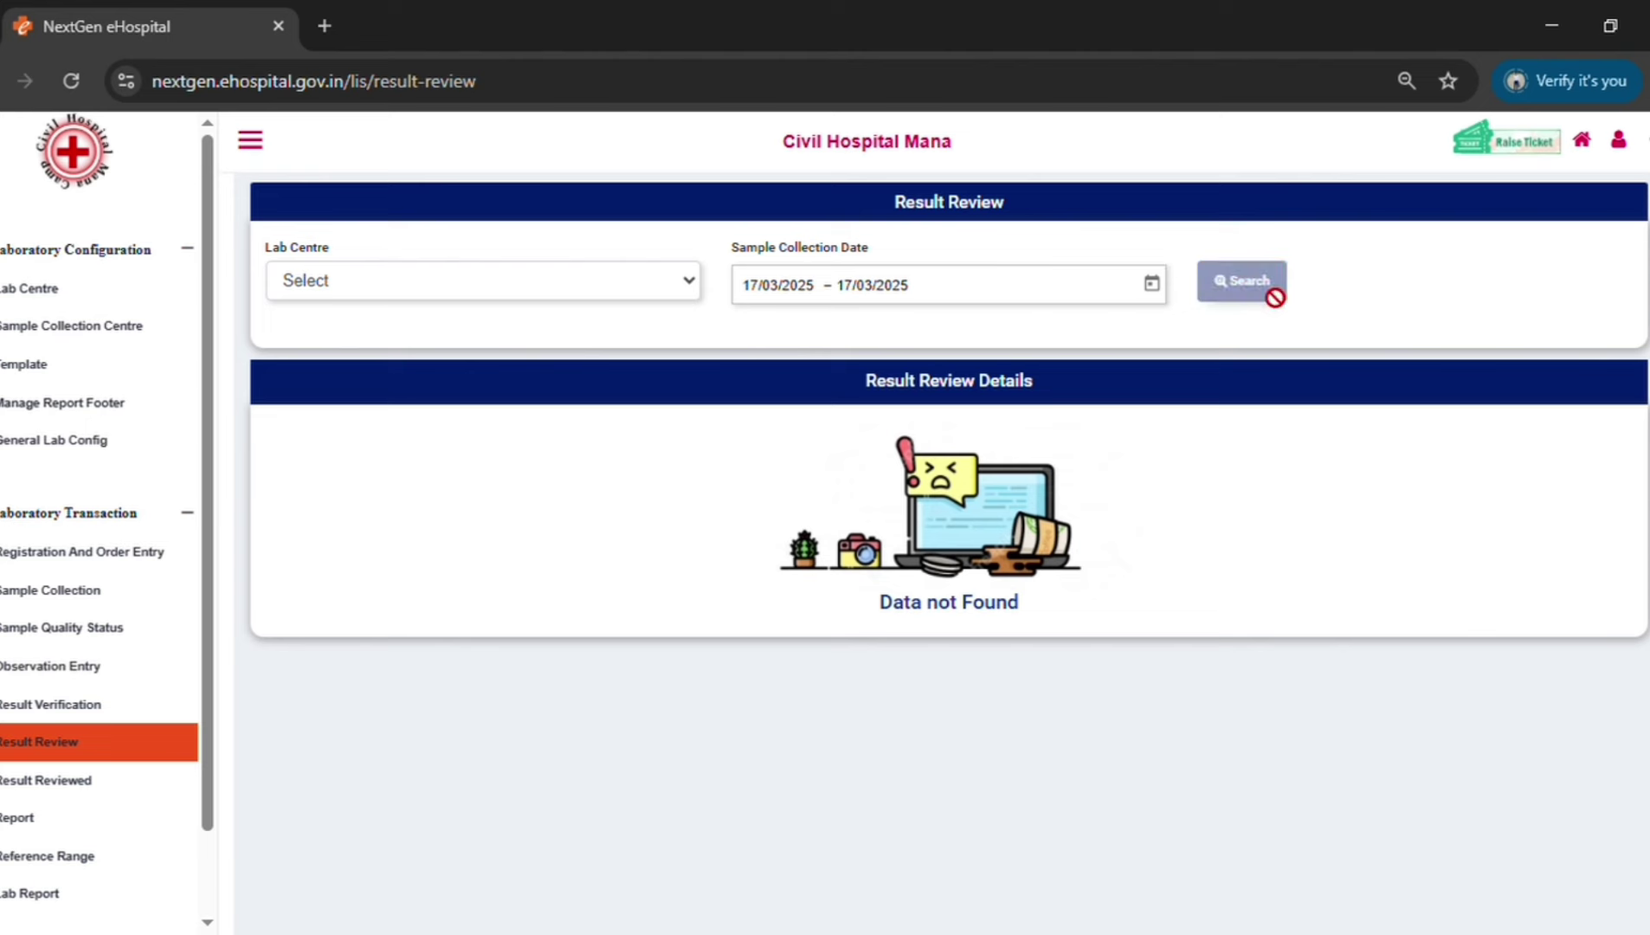
left_click(47, 746)
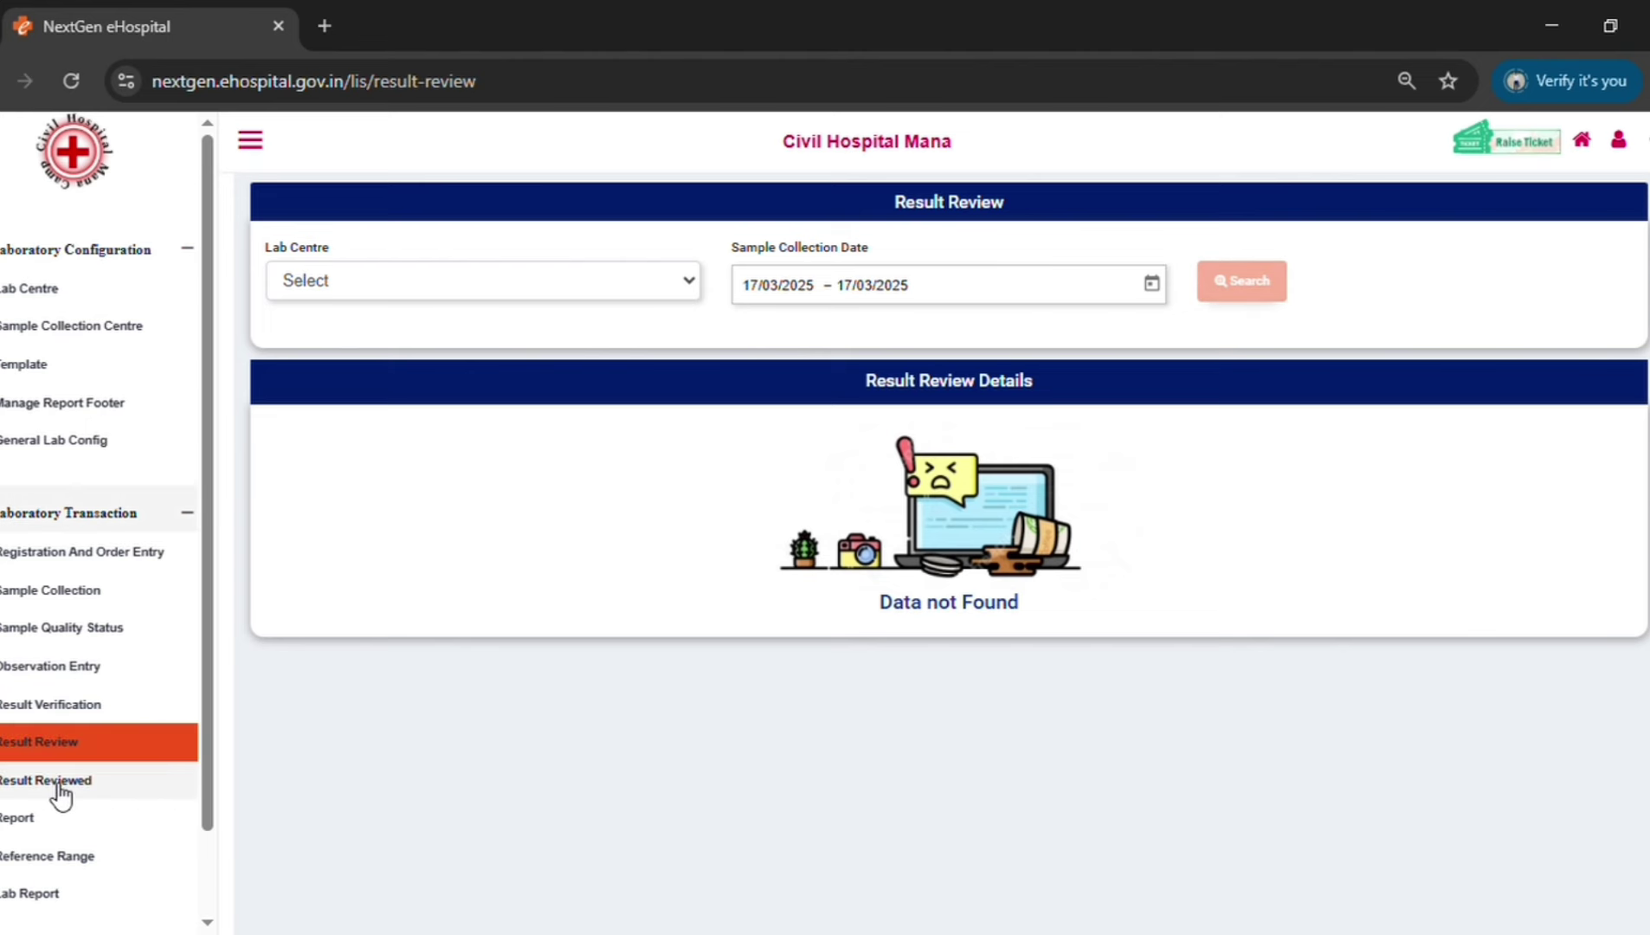
left_click(58, 782)
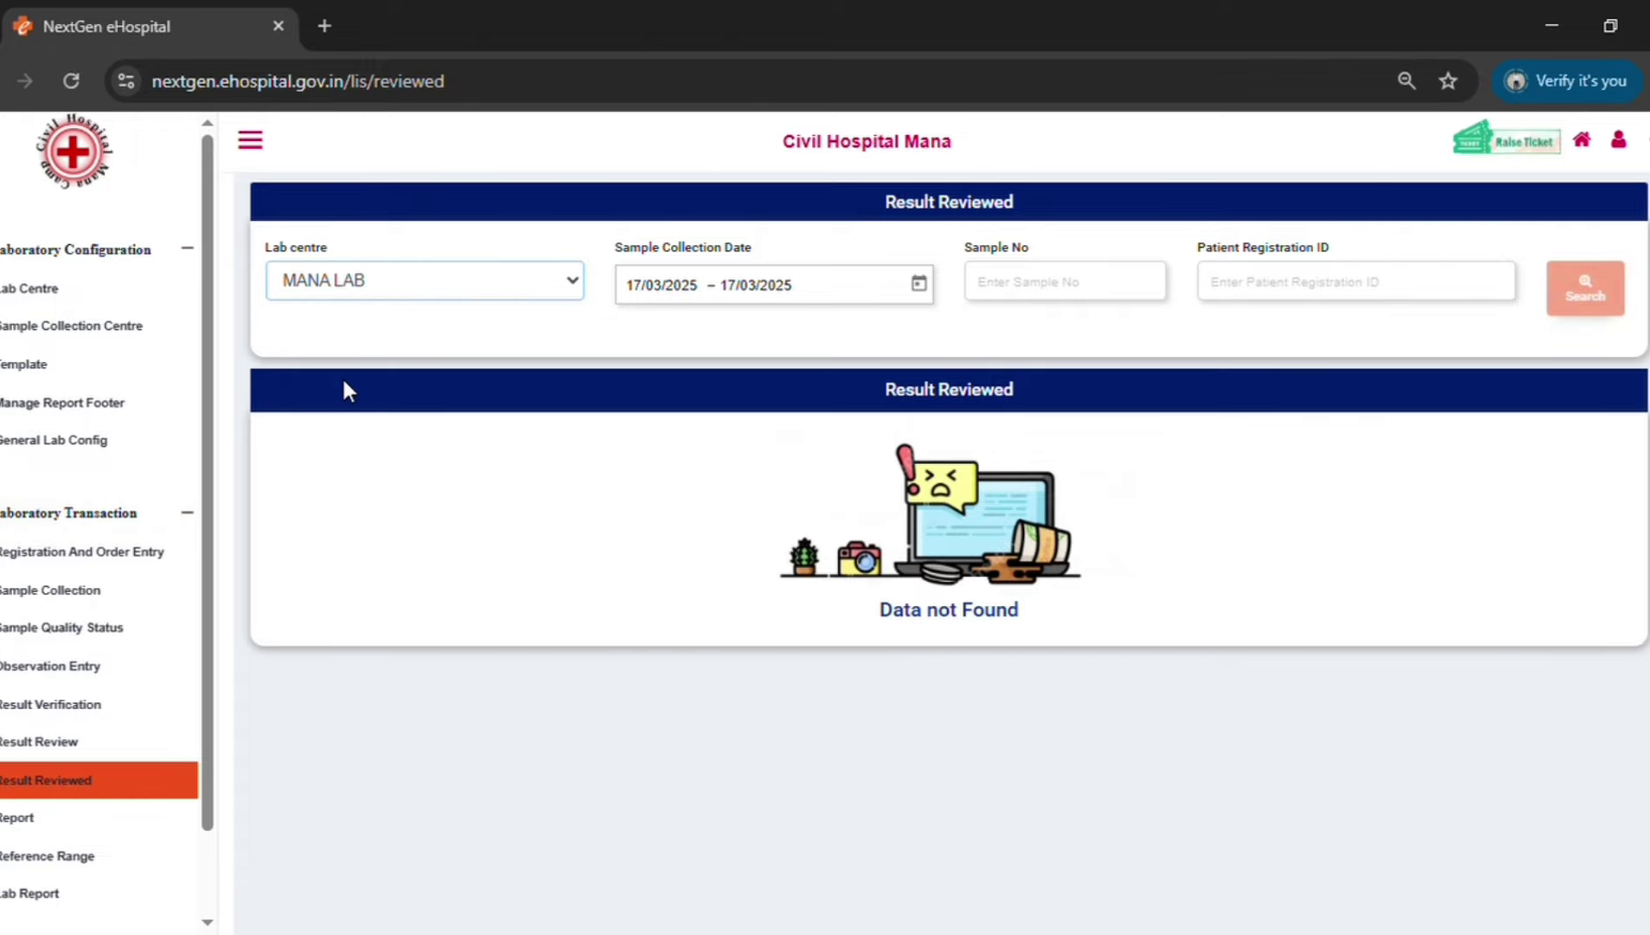
left_click(1587, 270)
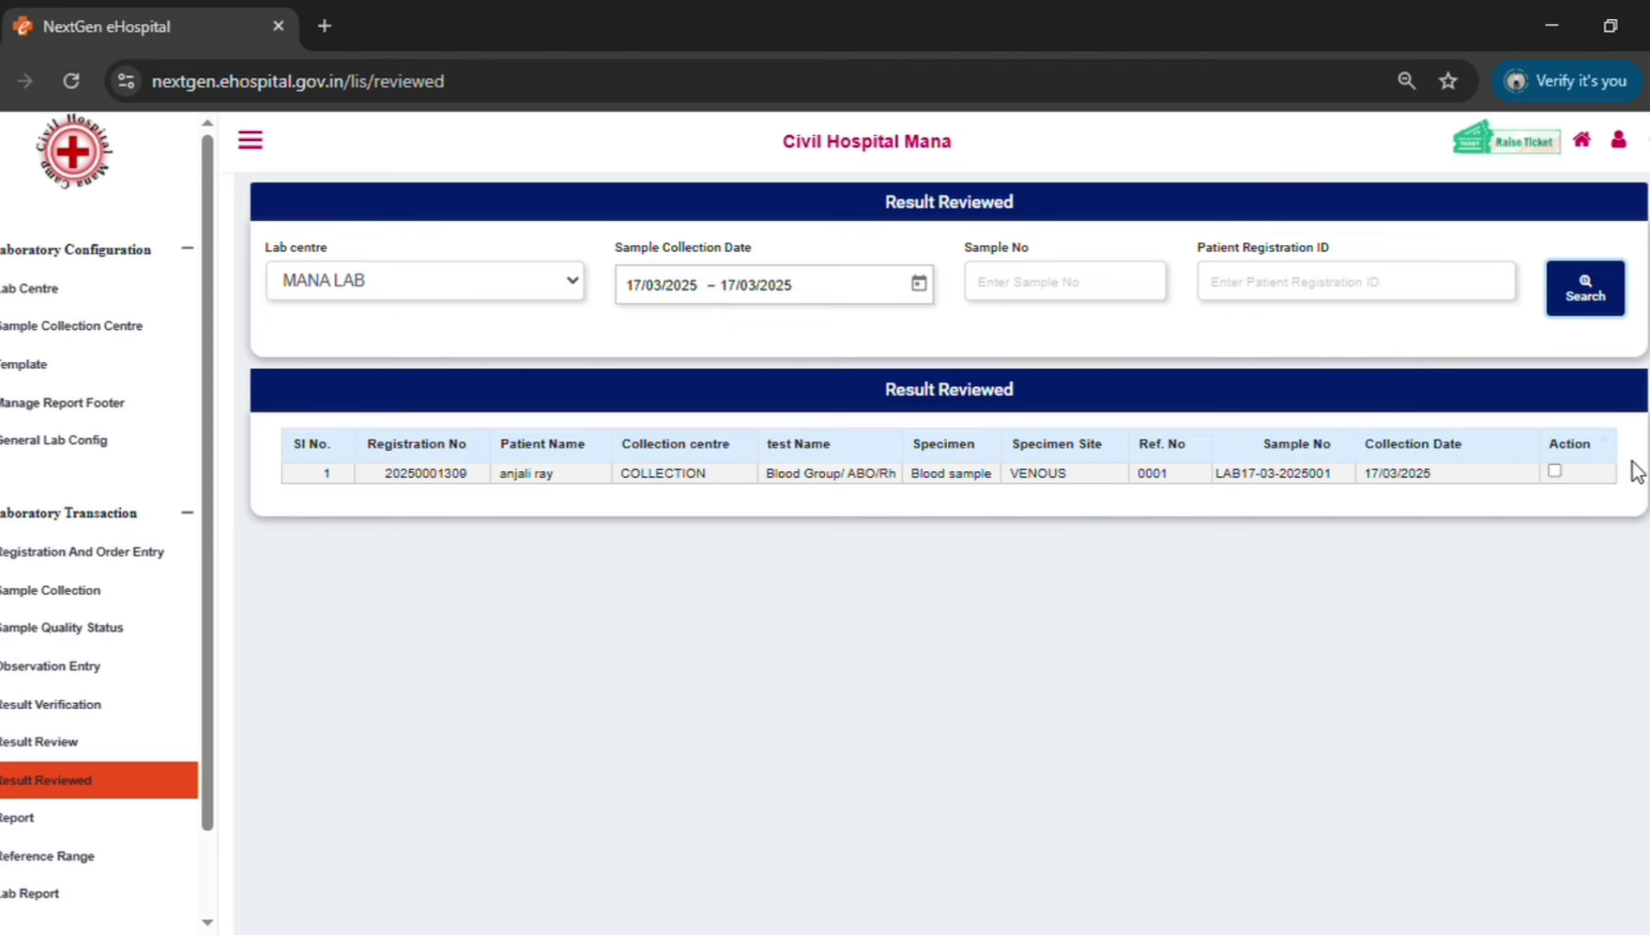
left_click(1554, 472)
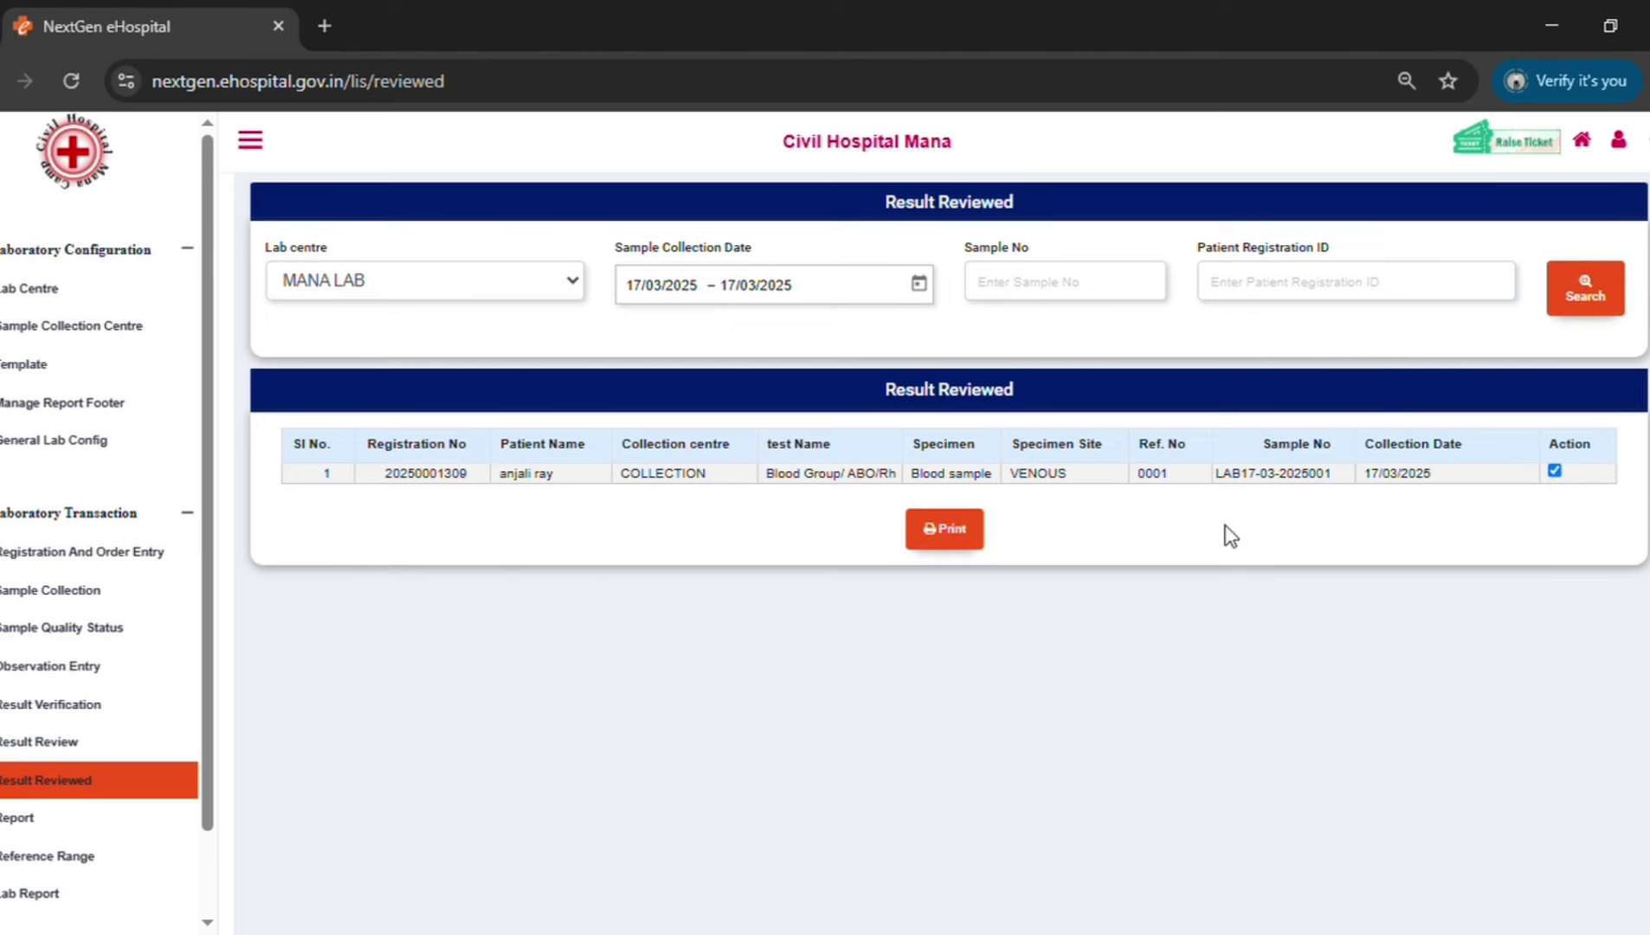
left_click(948, 531)
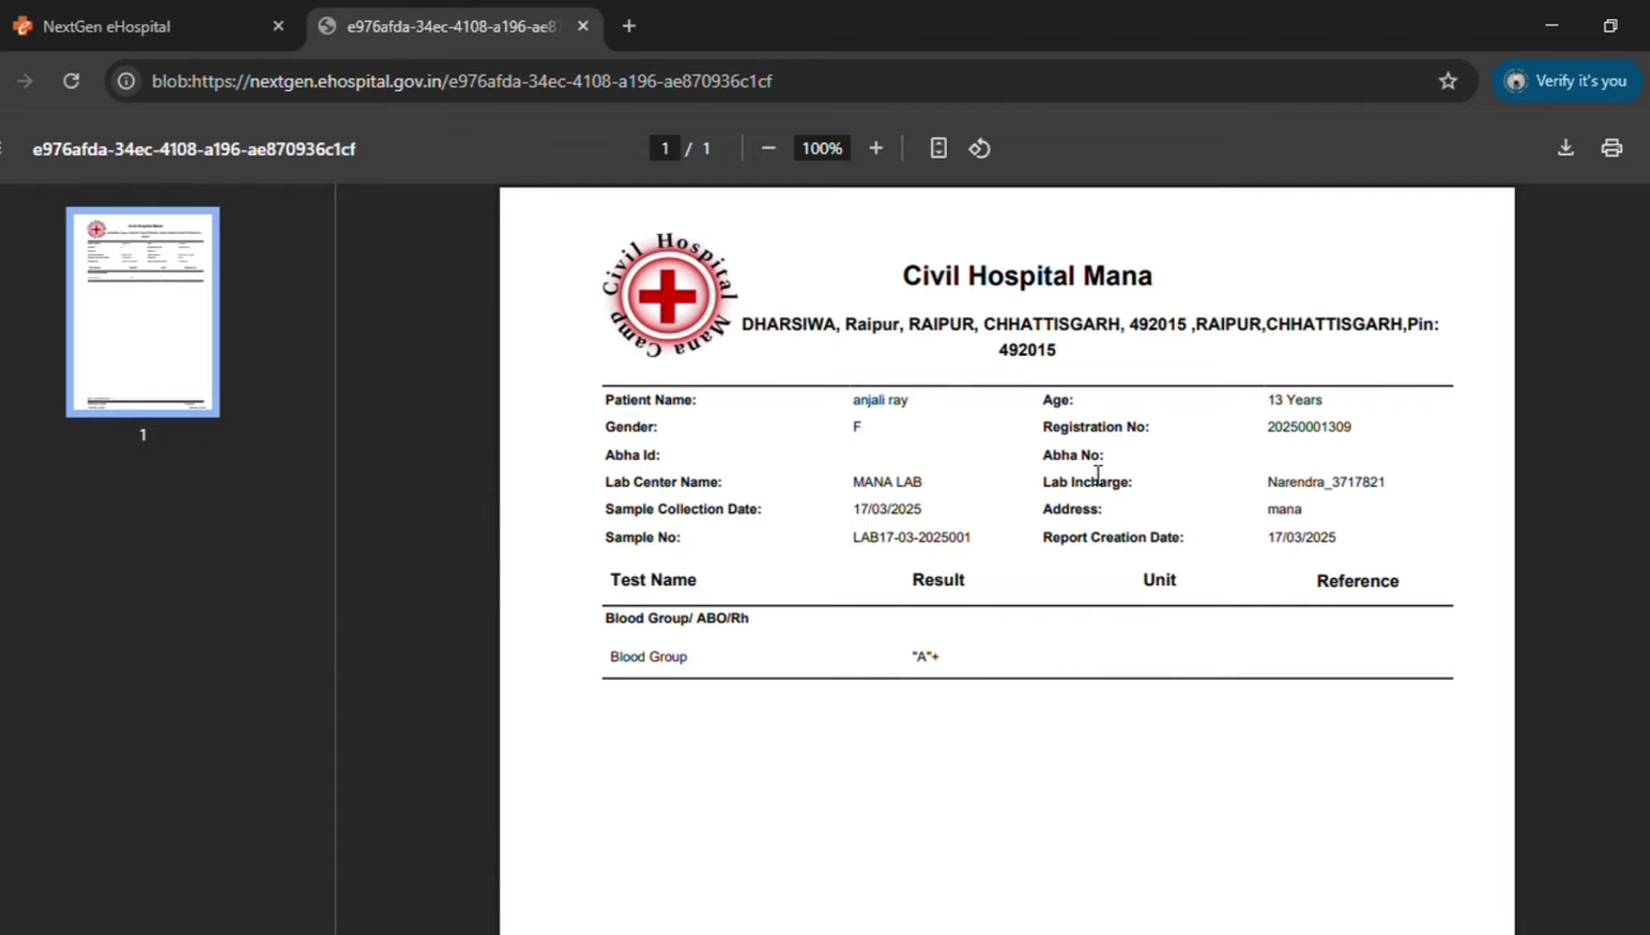
Back in eHospital's Sample Collection, search the COLLECTION centre, list its collected samples and open the first sample's barcode.
left_click(91, 25)
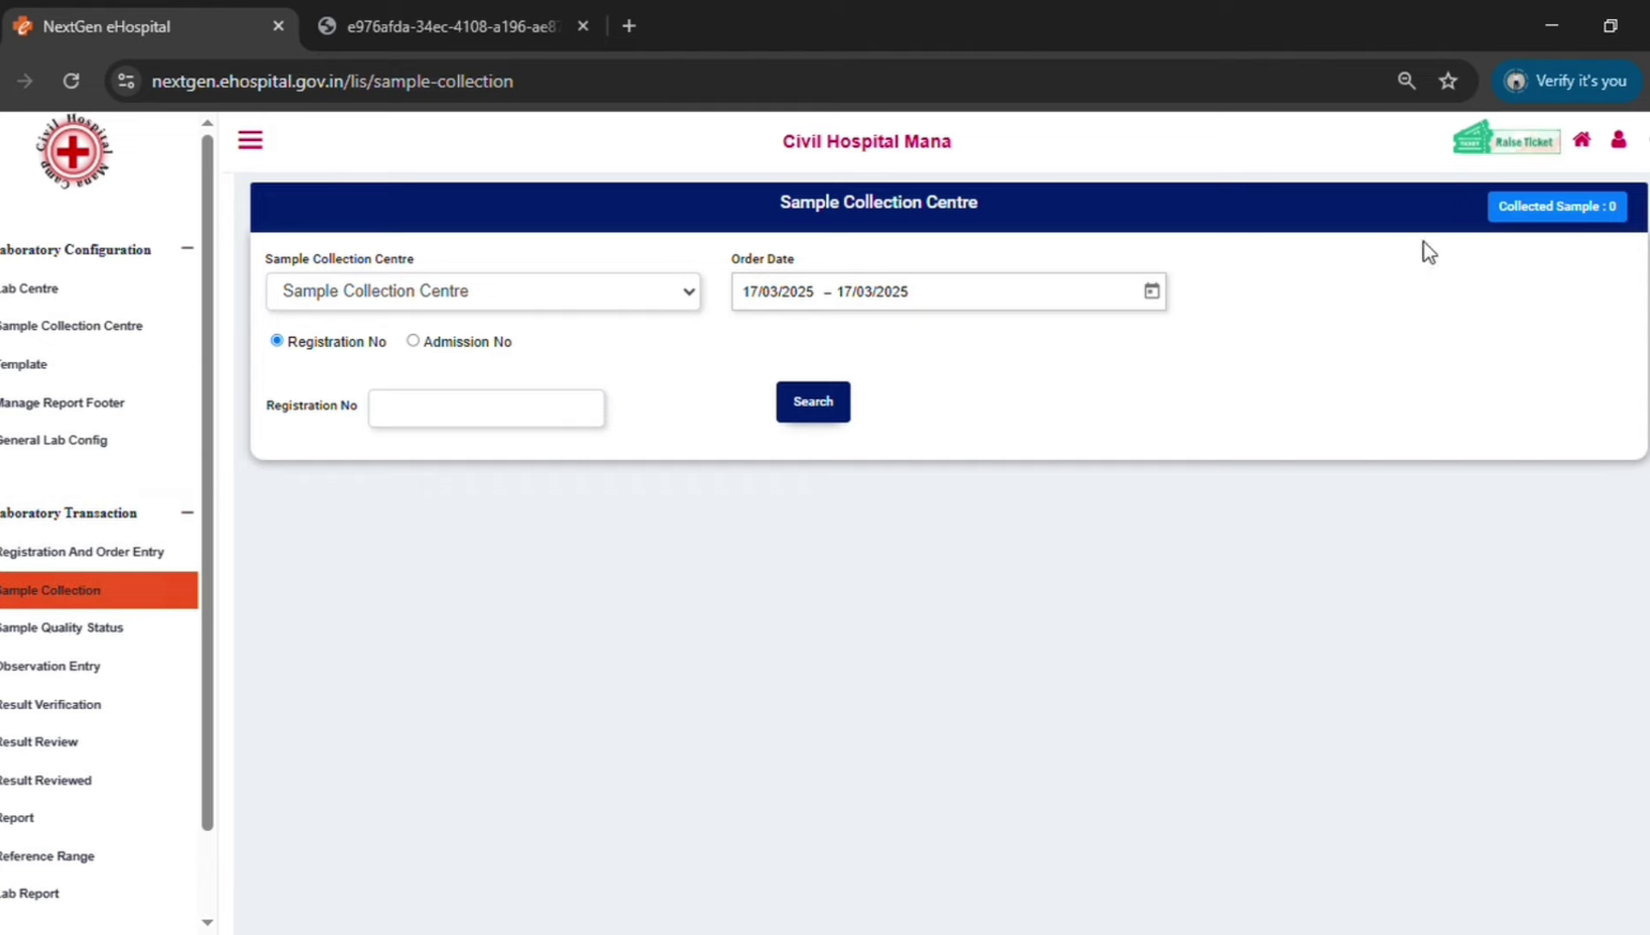
left_click(369, 368)
left_click(800, 402)
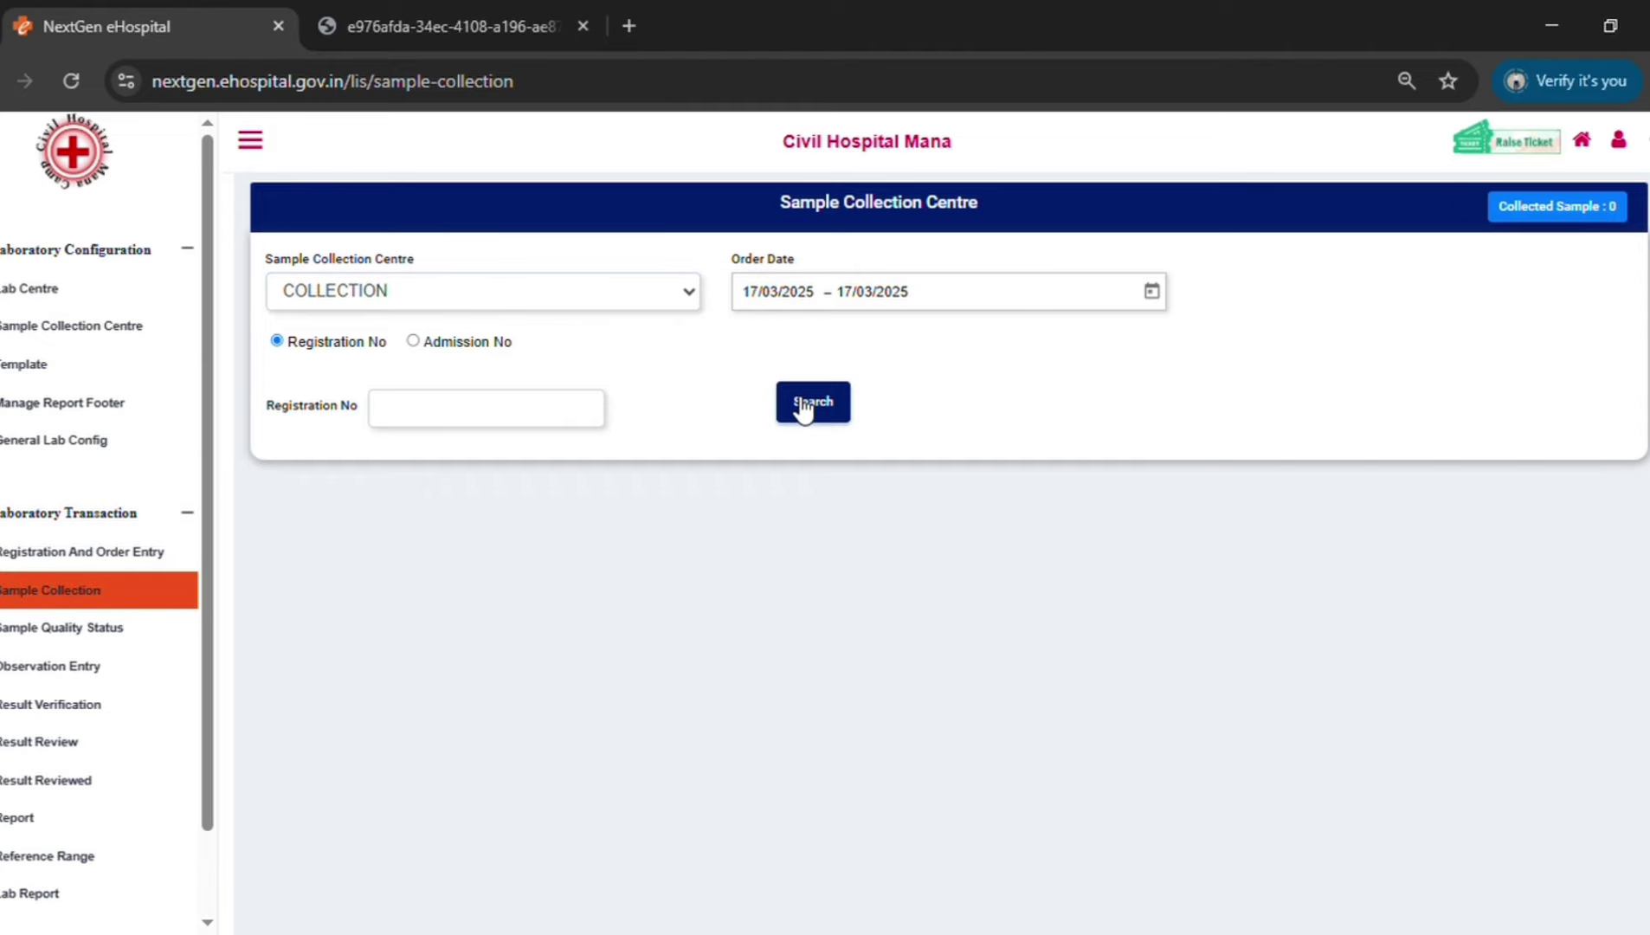
left_click(1591, 206)
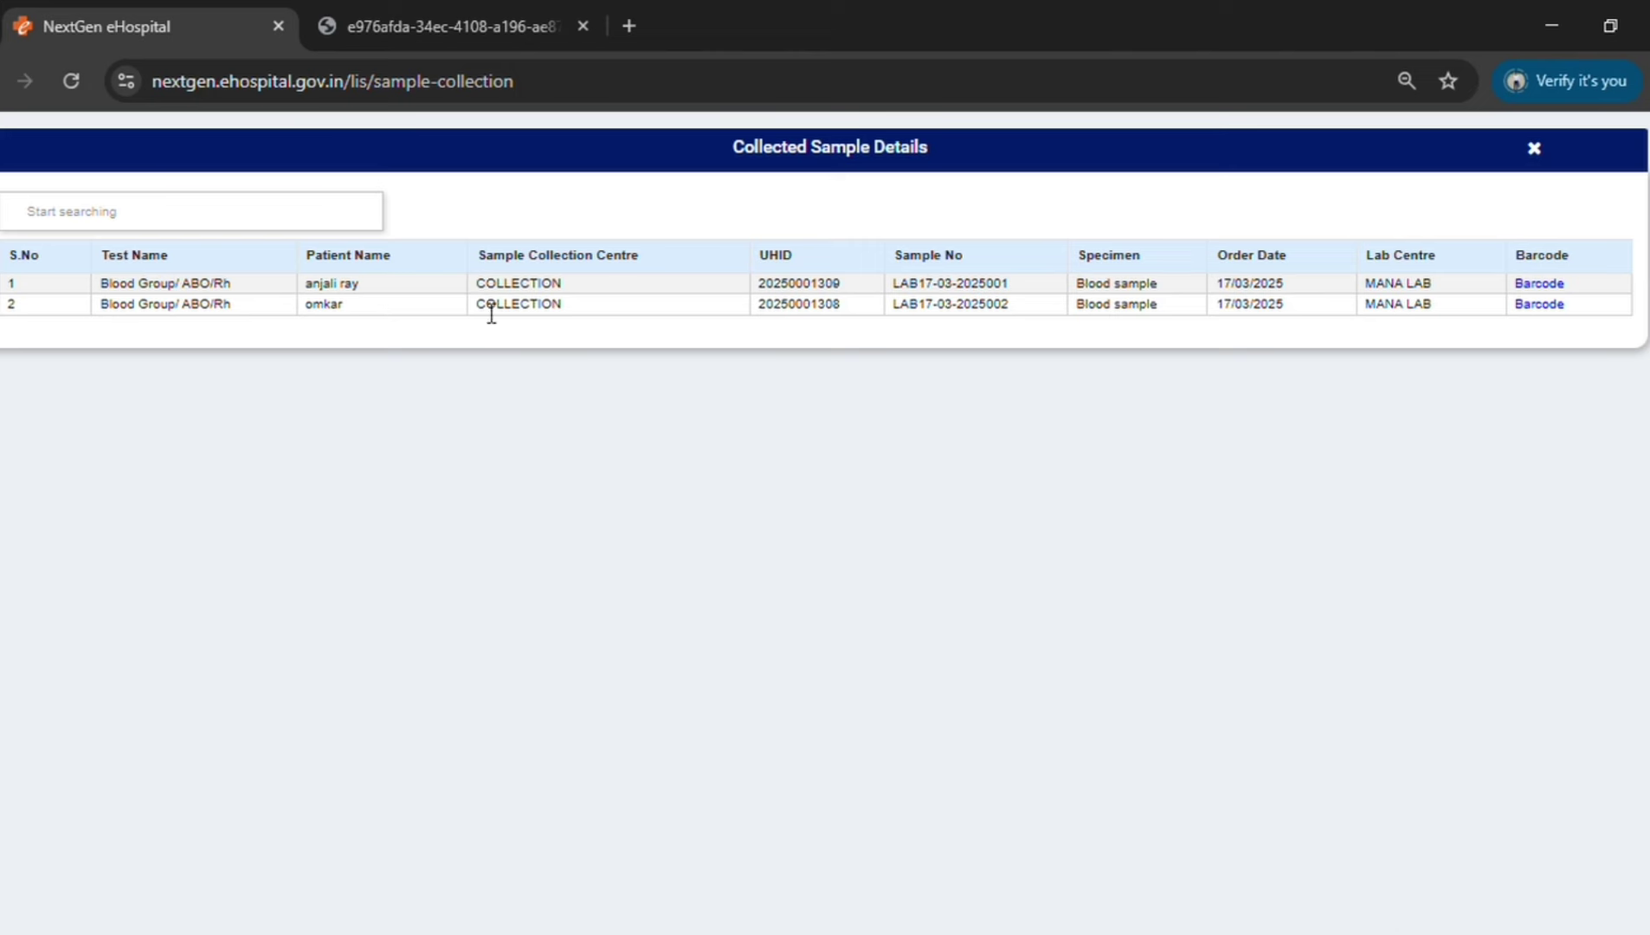
left_click_drag(305, 283, 362, 286)
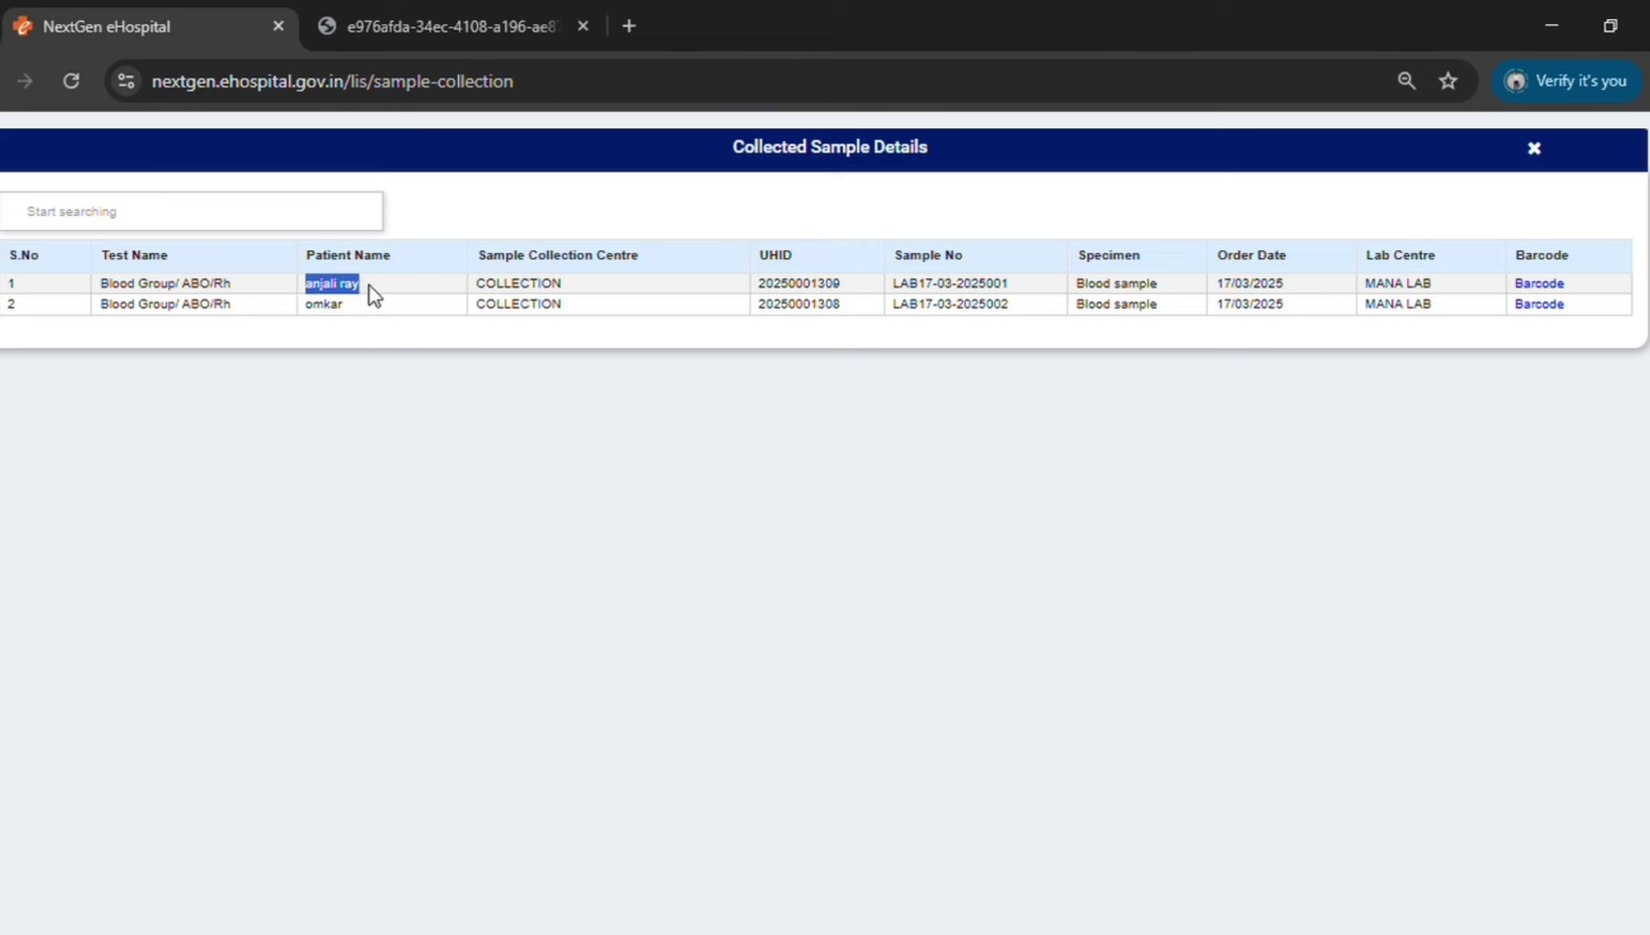
left_click(1544, 301)
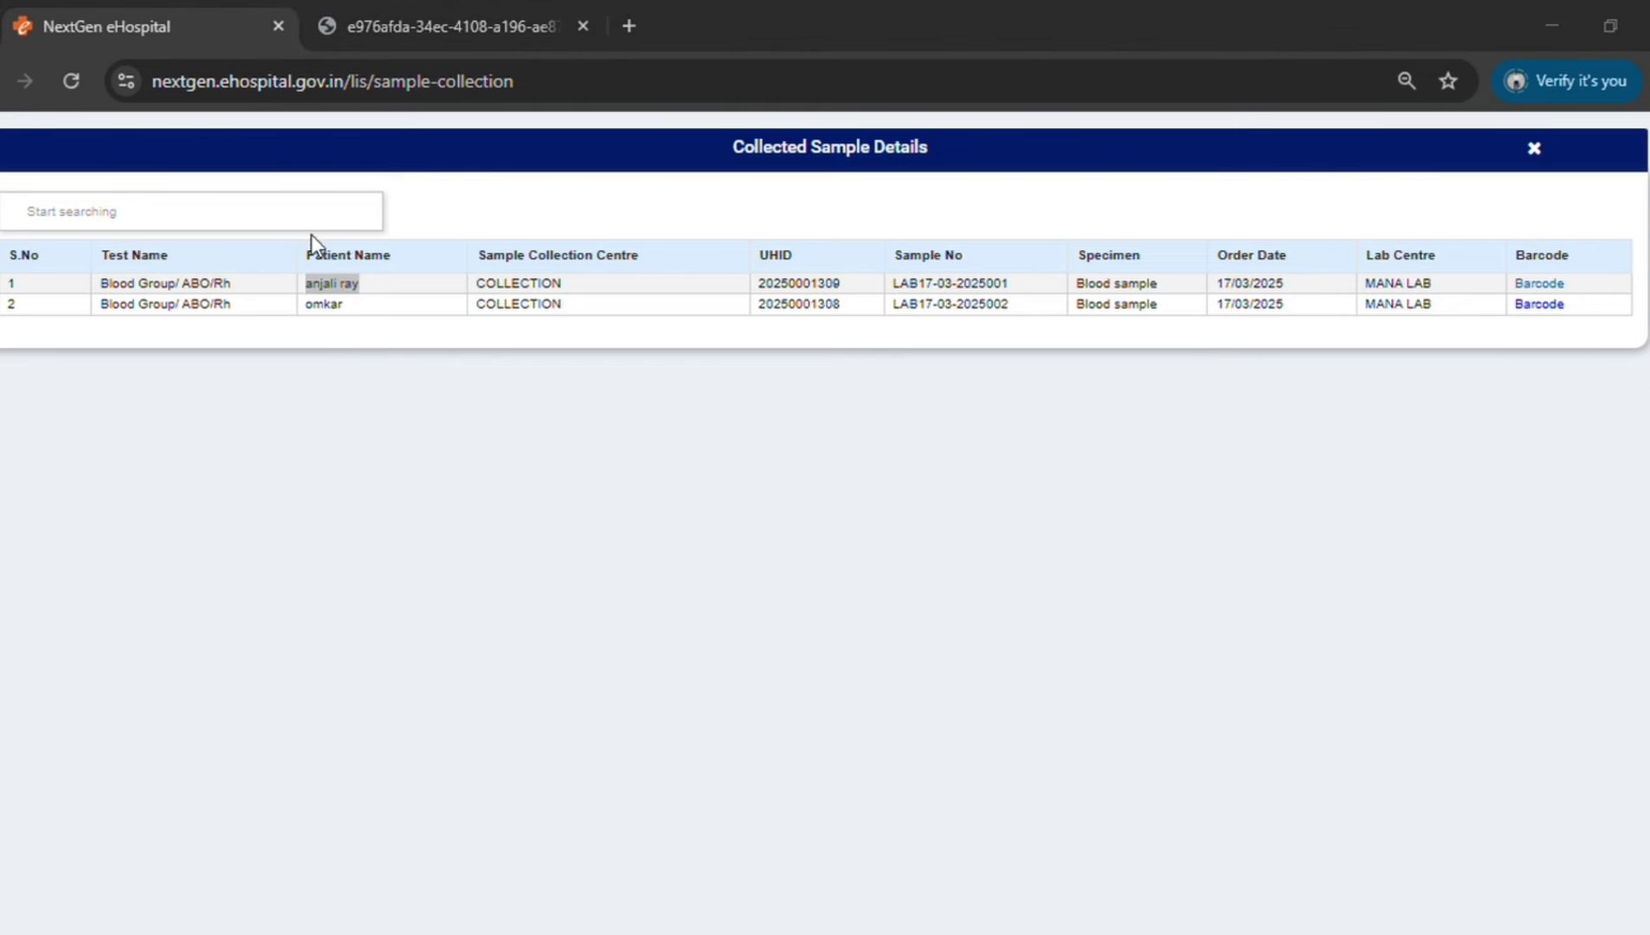